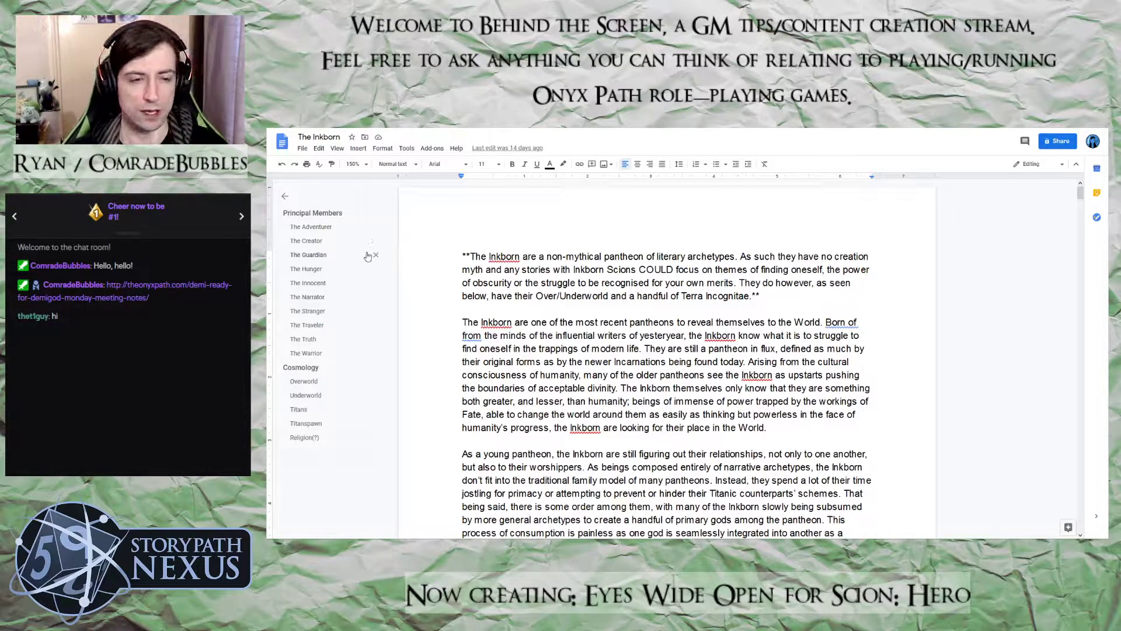
Review the pantheon introduction and the principal member entries from the Adventurer through the Narrator
{"action": "scroll", "coordinate": [557, 299], "scroll_direction": "down", "scroll_amount": 10}
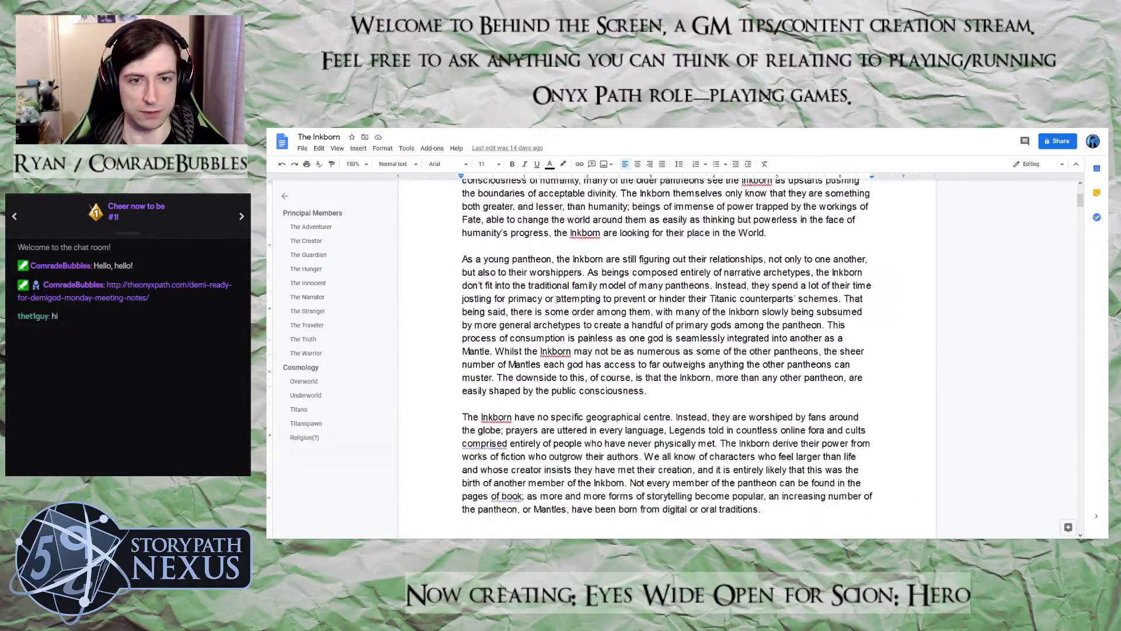
{"action": "scroll", "coordinate": [557, 299], "scroll_direction": "up", "scroll_amount": 1}
{"action": "scroll", "coordinate": [557, 299], "scroll_direction": "down", "scroll_amount": 8}
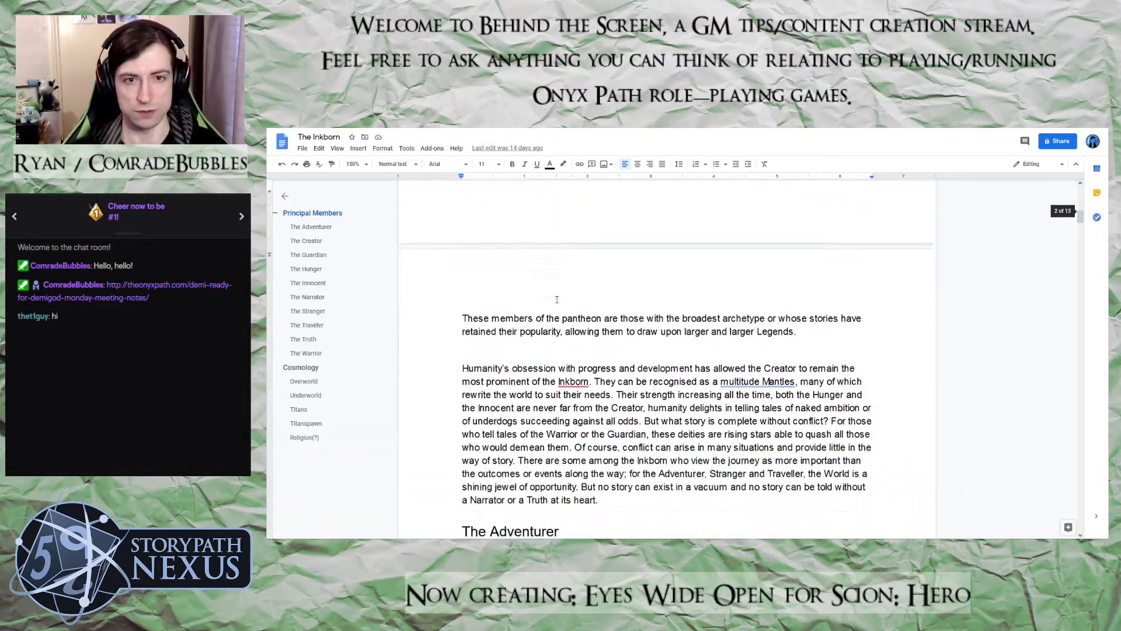
{"action": "scroll", "coordinate": [557, 302], "scroll_direction": "down", "scroll_amount": 10}
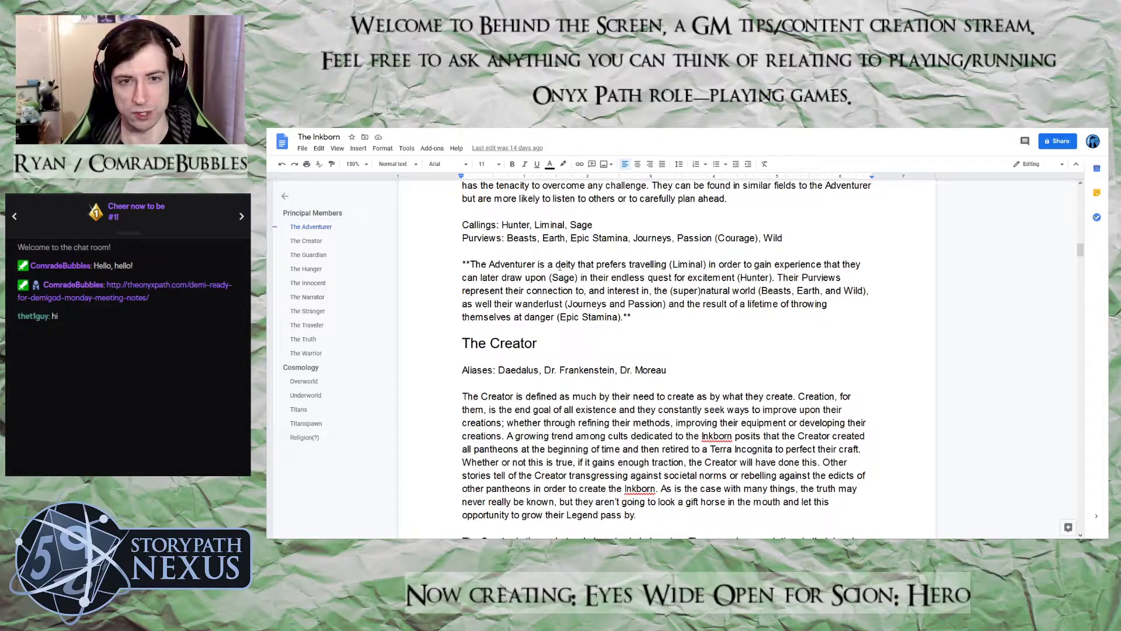
{"action": "scroll", "coordinate": [638, 338], "scroll_direction": "up", "scroll_amount": 1}
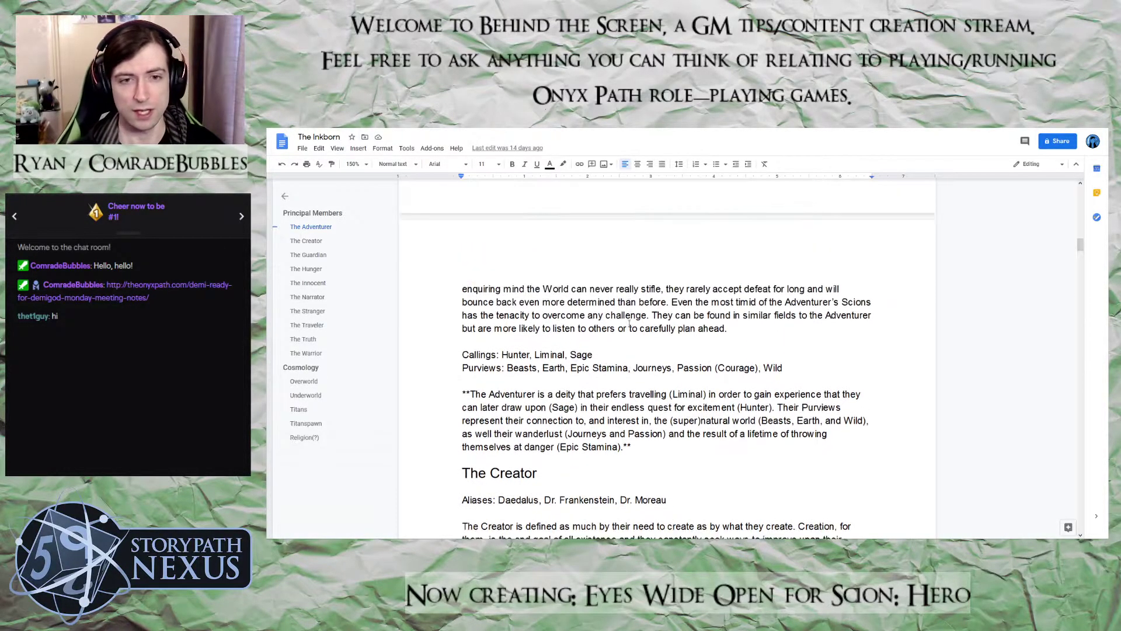
{"action": "scroll", "coordinate": [627, 321], "scroll_direction": "down", "scroll_amount": 6}
{"action": "scroll", "coordinate": [627, 321], "scroll_direction": "down", "scroll_amount": 15}
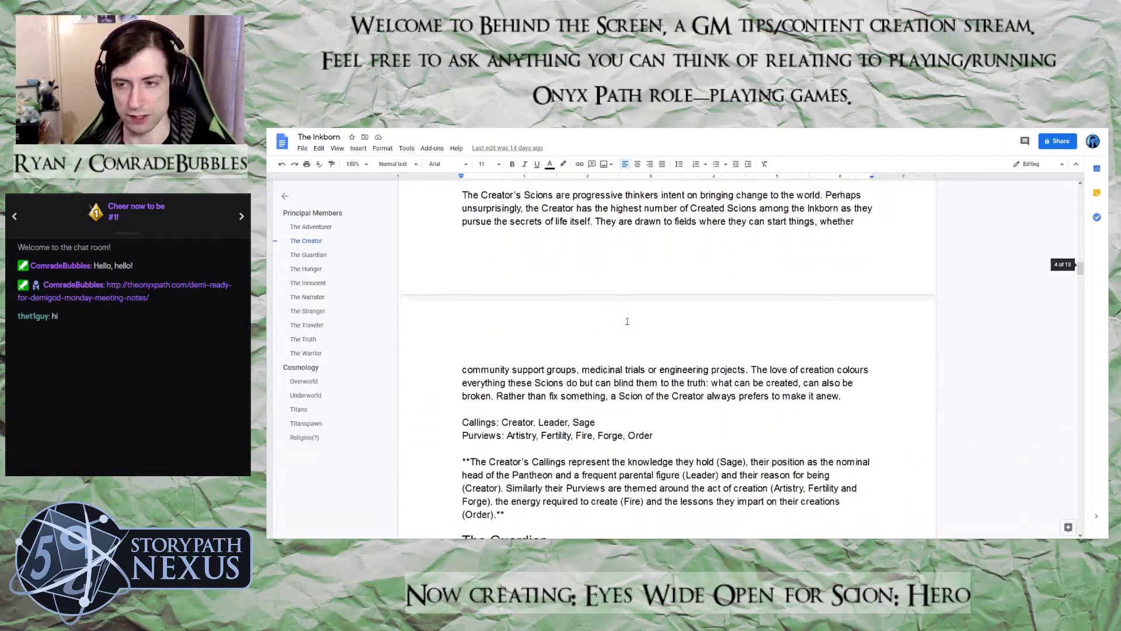
{"action": "scroll", "coordinate": [627, 321], "scroll_direction": "down", "scroll_amount": 8}
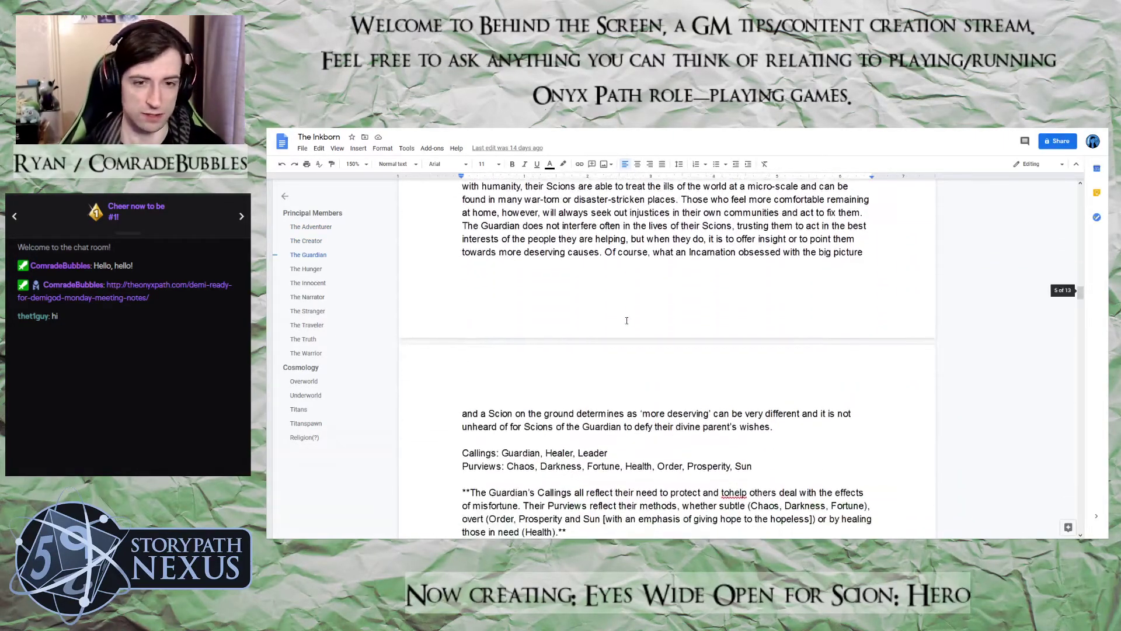
{"action": "scroll", "coordinate": [625, 316], "scroll_direction": "down", "scroll_amount": 8}
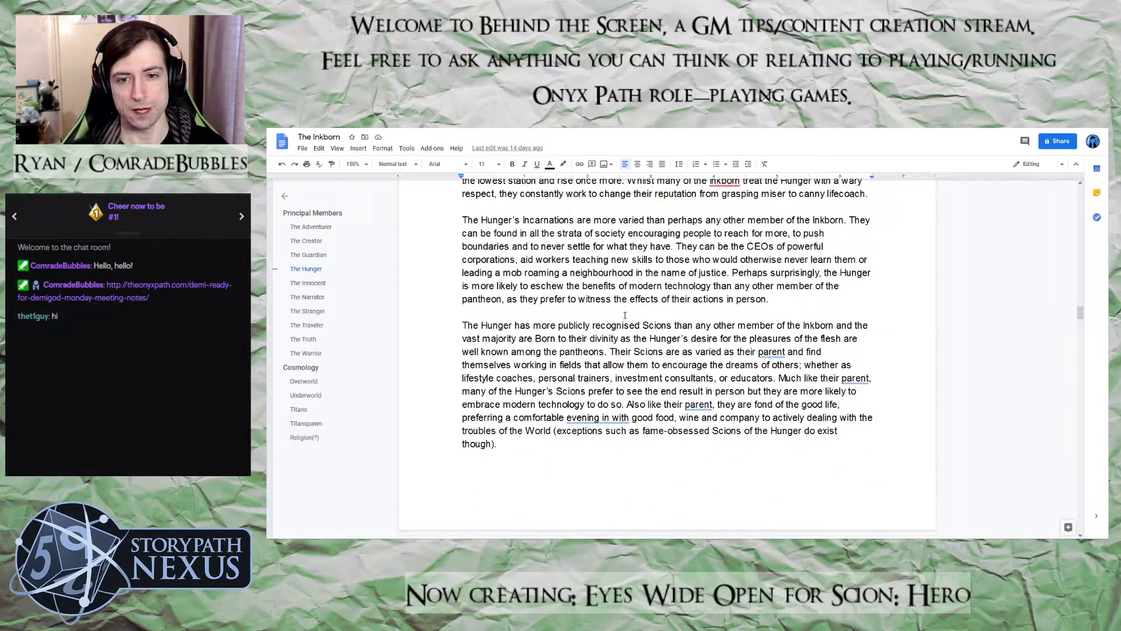
{"action": "scroll", "coordinate": [625, 315], "scroll_direction": "down", "scroll_amount": 7}
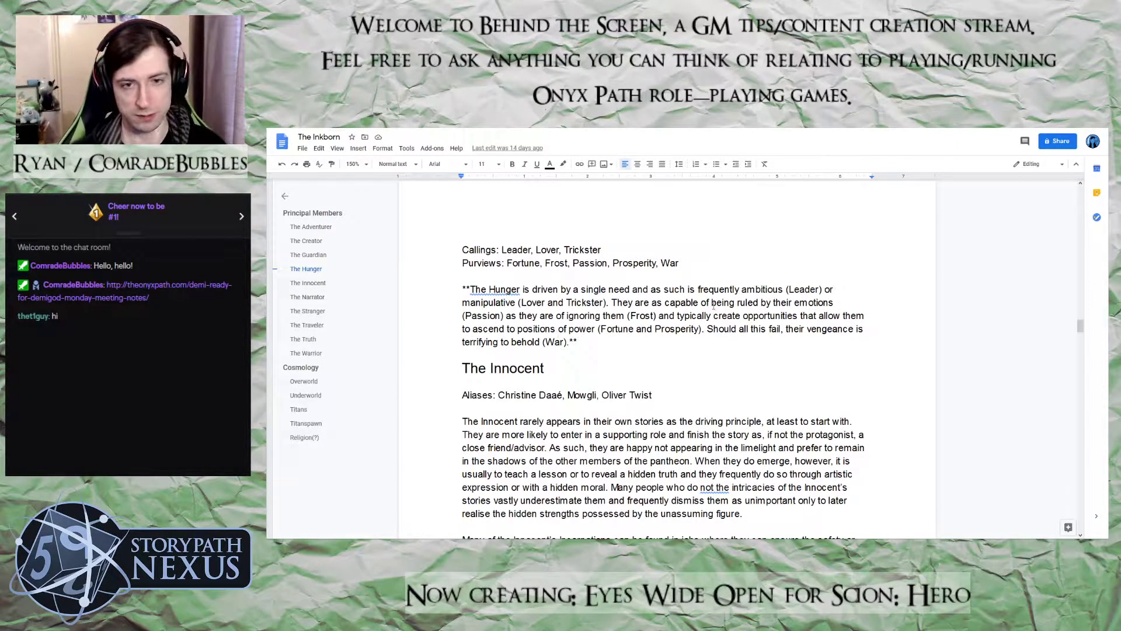
{"action": "scroll", "coordinate": [623, 289], "scroll_direction": "down", "scroll_amount": 5}
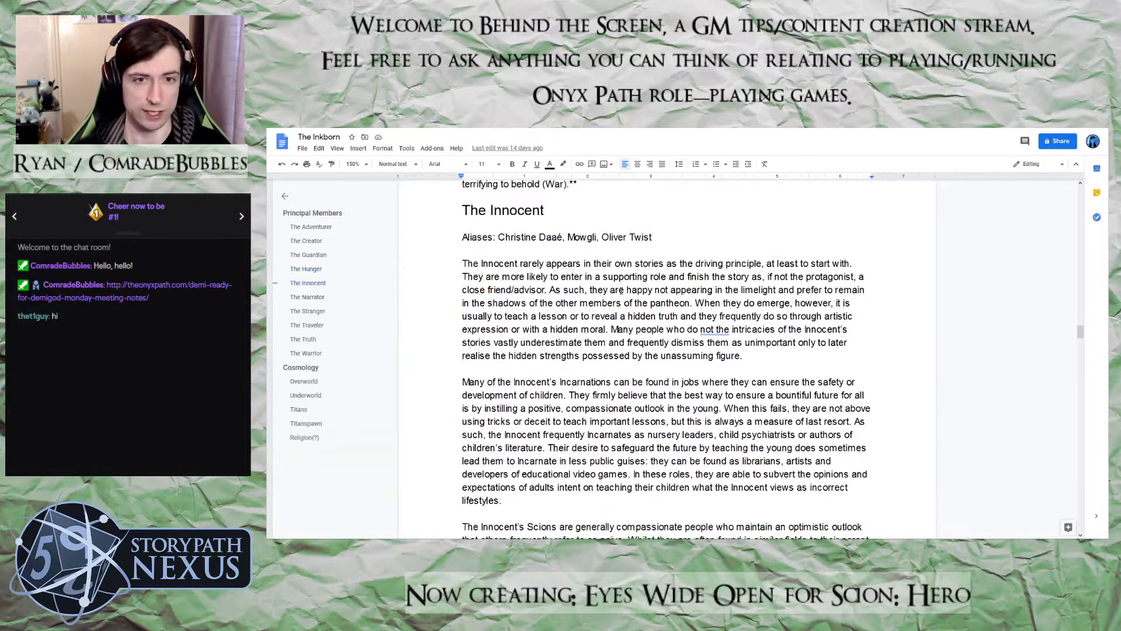
{"action": "scroll", "coordinate": [623, 289], "scroll_direction": "down", "scroll_amount": 9}
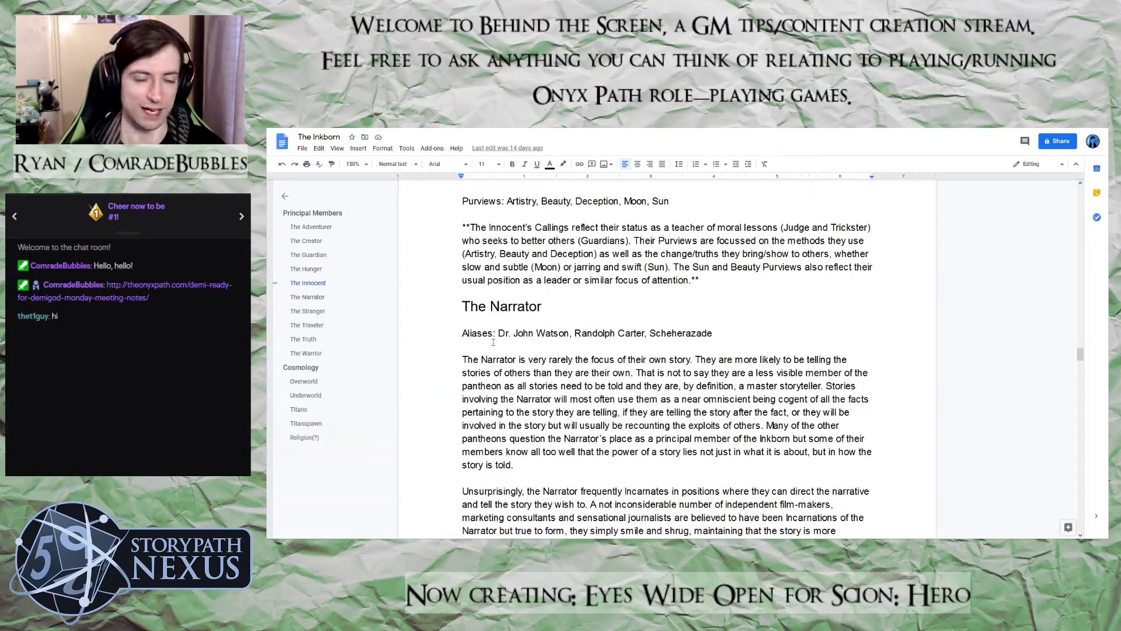
{"action": "scroll", "coordinate": [596, 361], "scroll_direction": "down", "scroll_amount": 2}
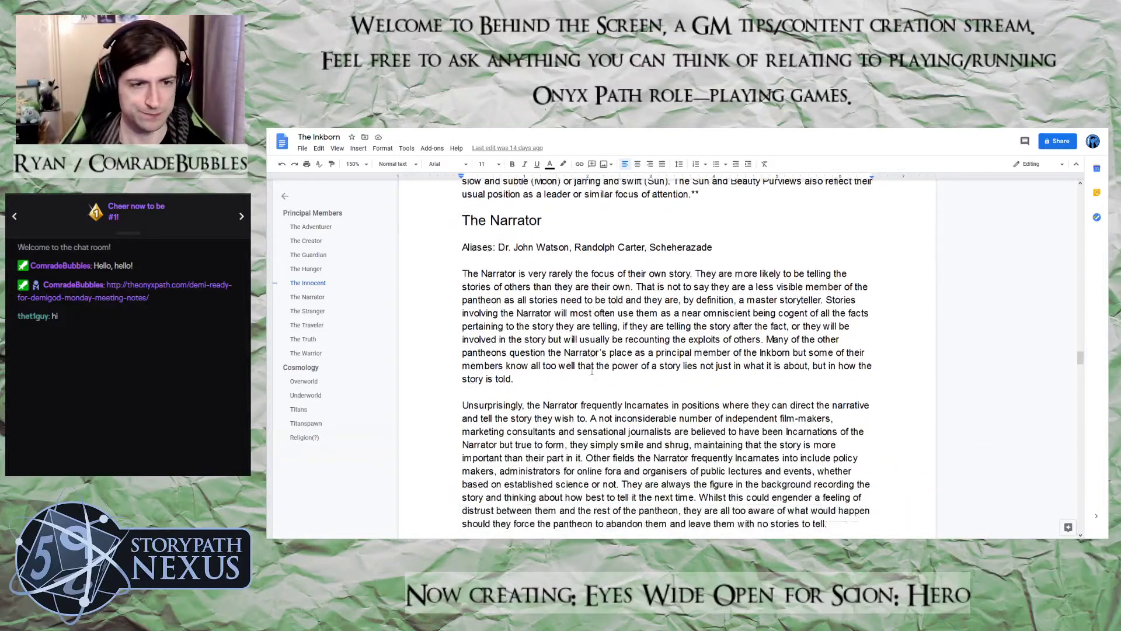
Review the remaining member entries from the Stranger to the Warrior, and the Cosmology section through the document's end
{"action": "left_click_drag", "start_coordinate": [1077, 359], "coordinate": [1081, 405]}
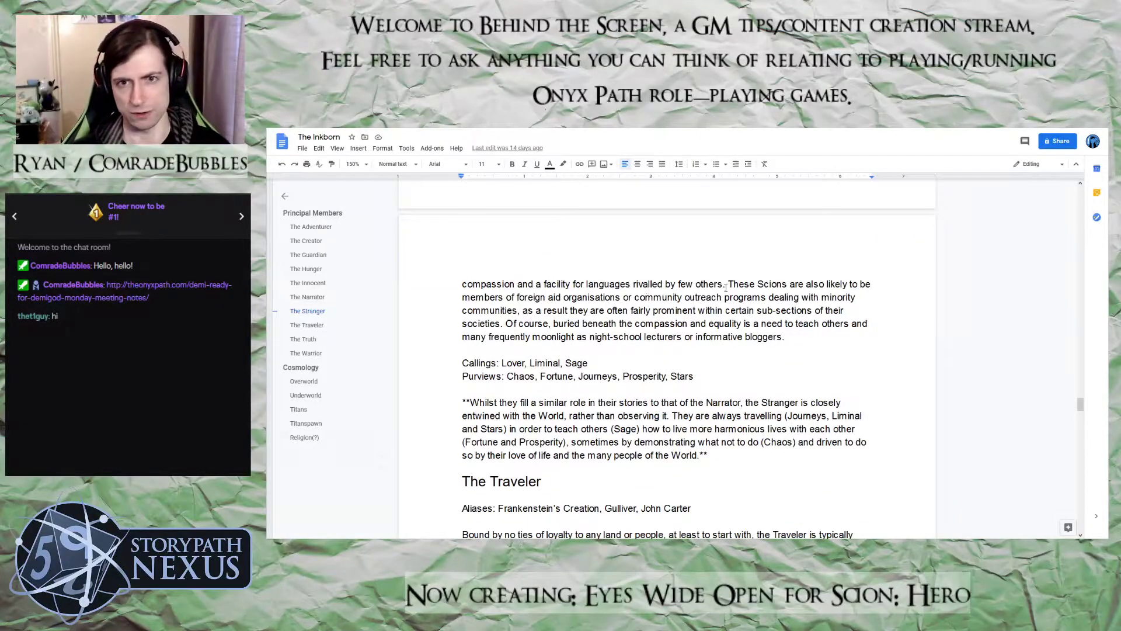
{"action": "scroll", "coordinate": [654, 474], "scroll_direction": "down", "scroll_amount": 10}
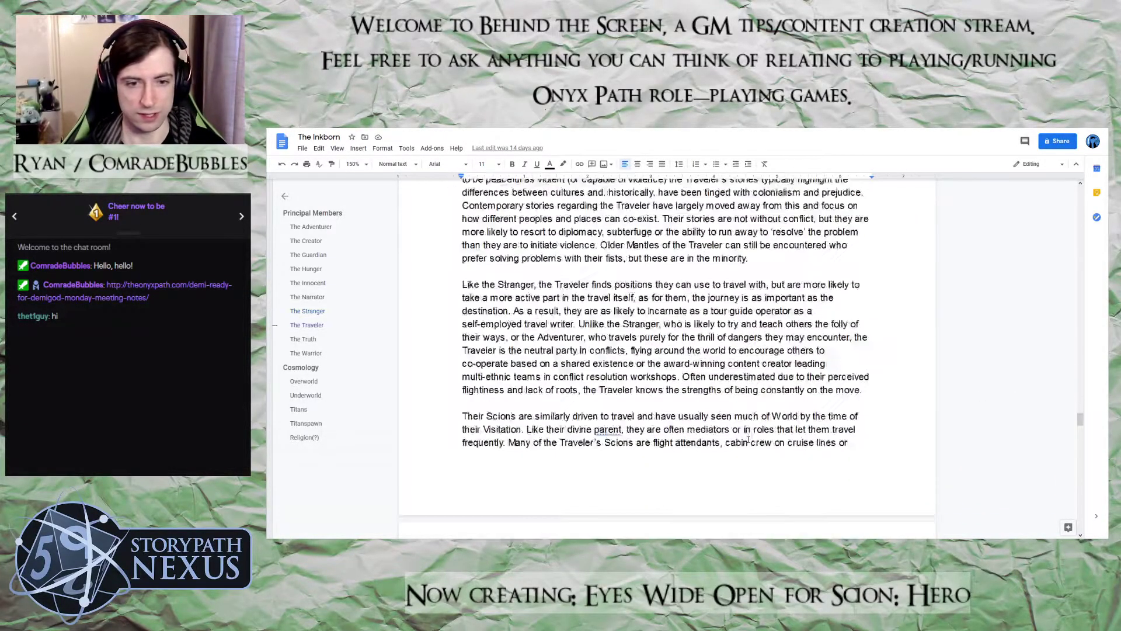
{"action": "scroll", "coordinate": [715, 446], "scroll_direction": "down", "scroll_amount": 15}
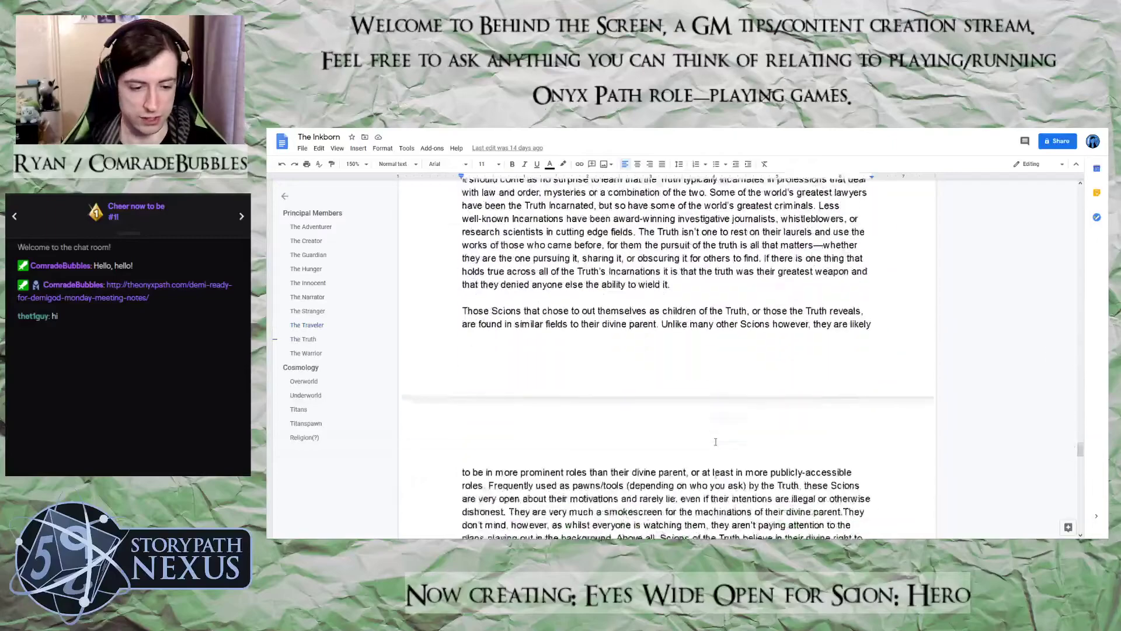
{"action": "scroll", "coordinate": [716, 442], "scroll_direction": "up", "scroll_amount": 3}
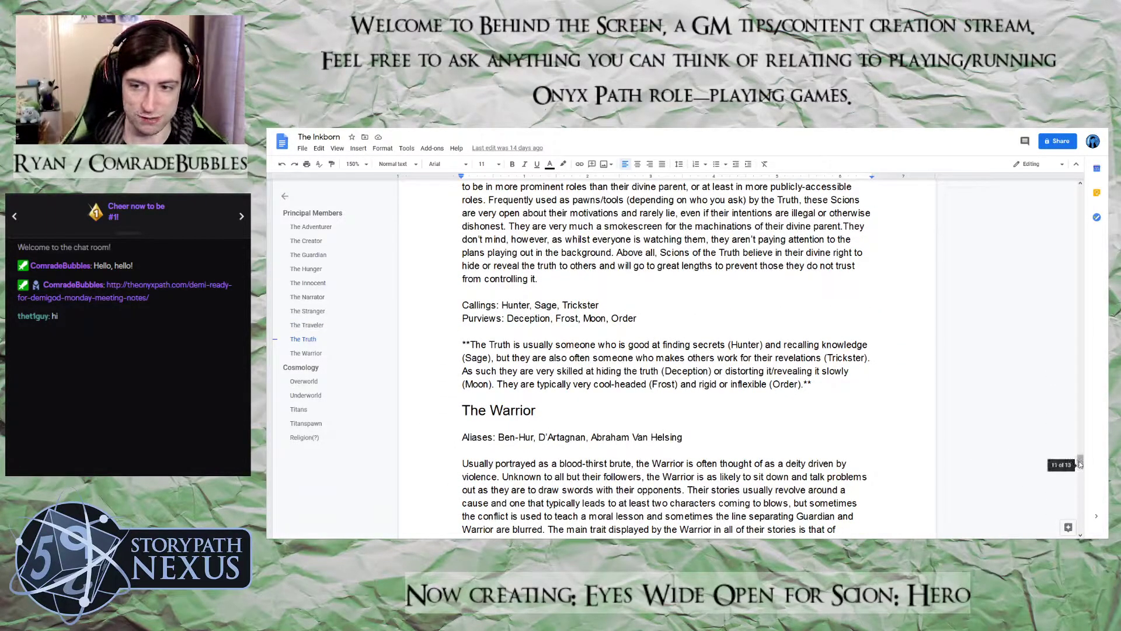
{"action": "left_click_drag", "start_coordinate": [1083, 464], "coordinate": [1083, 506]}
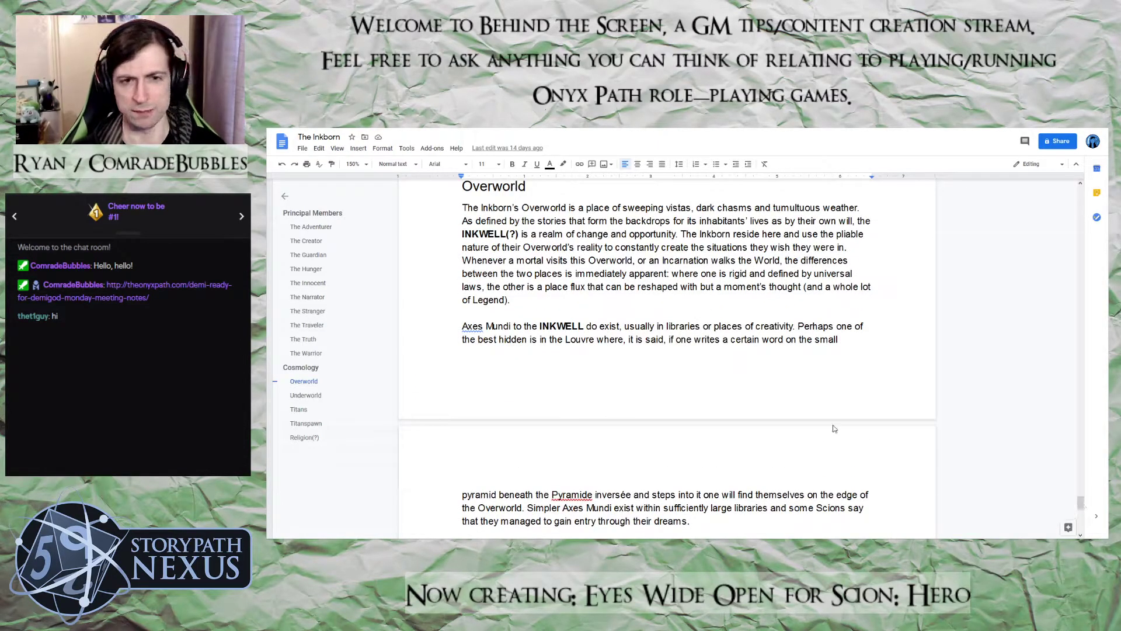
{"action": "scroll", "coordinate": [834, 425], "scroll_direction": "down", "scroll_amount": 3}
{"action": "scroll", "coordinate": [834, 425], "scroll_direction": "up", "scroll_amount": 5}
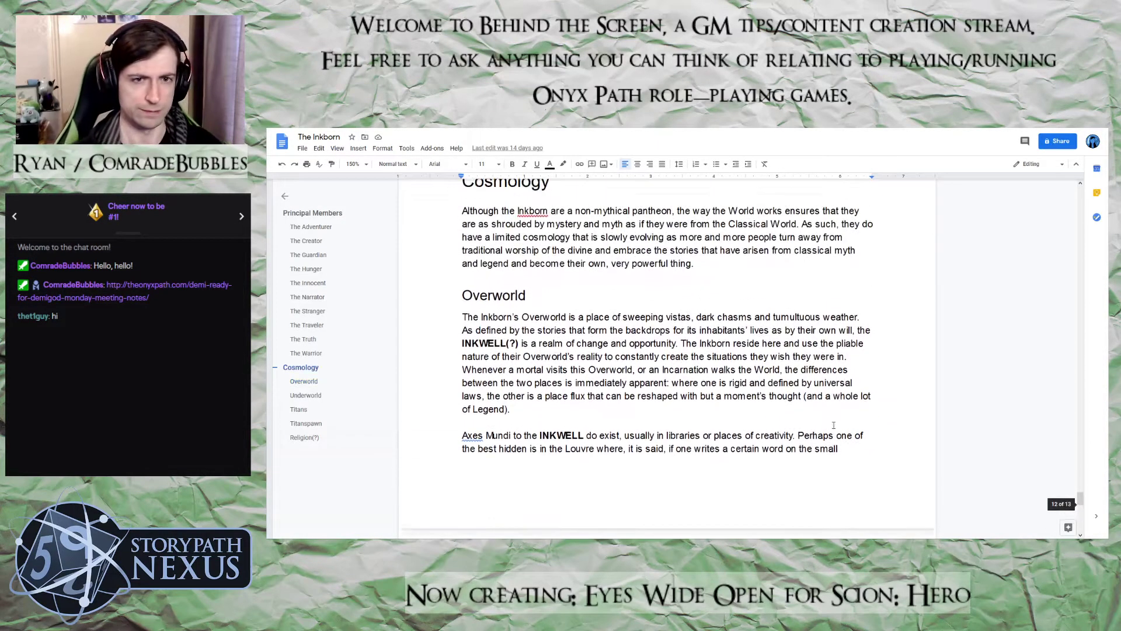
{"action": "scroll", "coordinate": [834, 425], "scroll_direction": "down", "scroll_amount": 5}
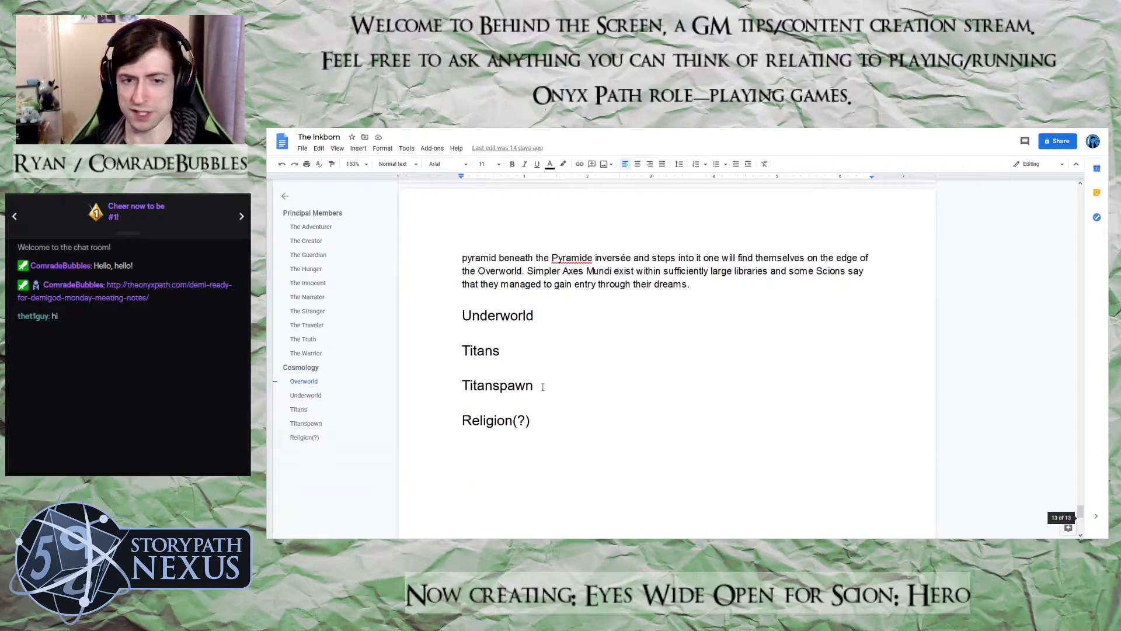
Add a "Terra Incognitae" heading between the Underworld and Titans headings in the Cosmology section
{"action": "scroll", "coordinate": [770, 438], "scroll_direction": "up", "scroll_amount": 5}
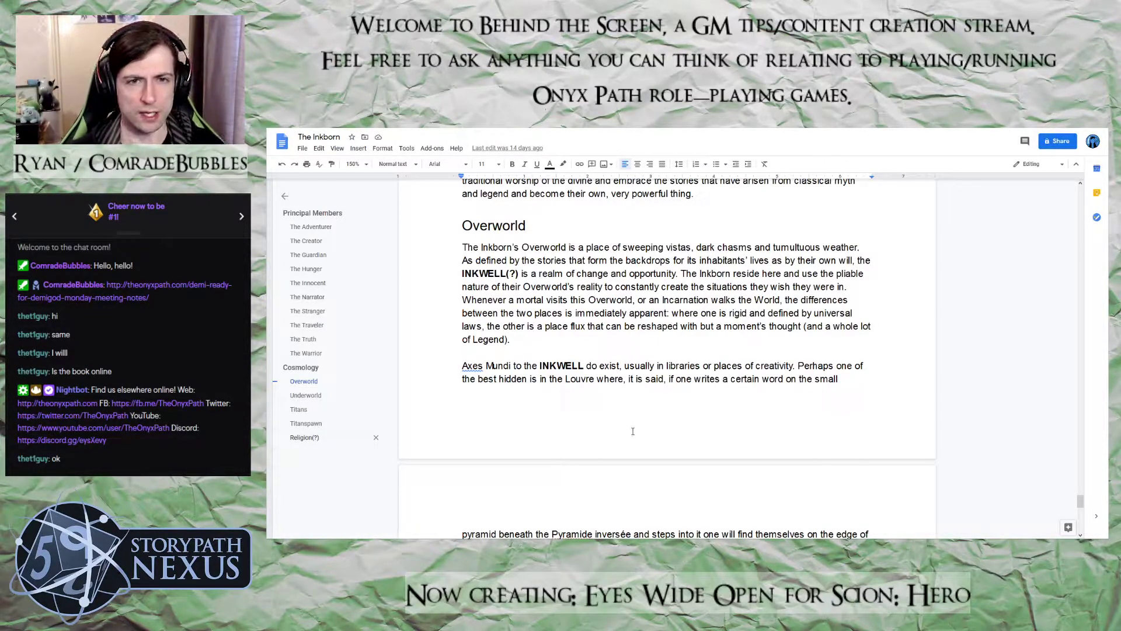
{"action": "scroll", "coordinate": [632, 431], "scroll_direction": "up", "scroll_amount": 2}
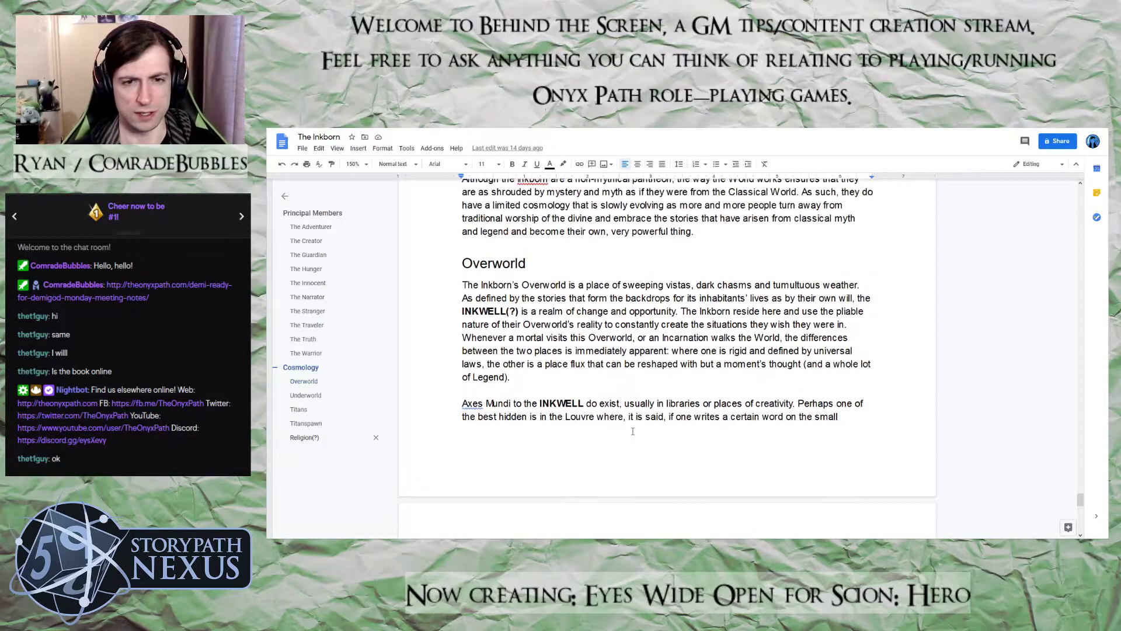
{"action": "scroll", "coordinate": [410, 418], "scroll_direction": "down", "scroll_amount": 5}
{"action": "scroll", "coordinate": [409, 418], "scroll_direction": "down", "scroll_amount": 2}
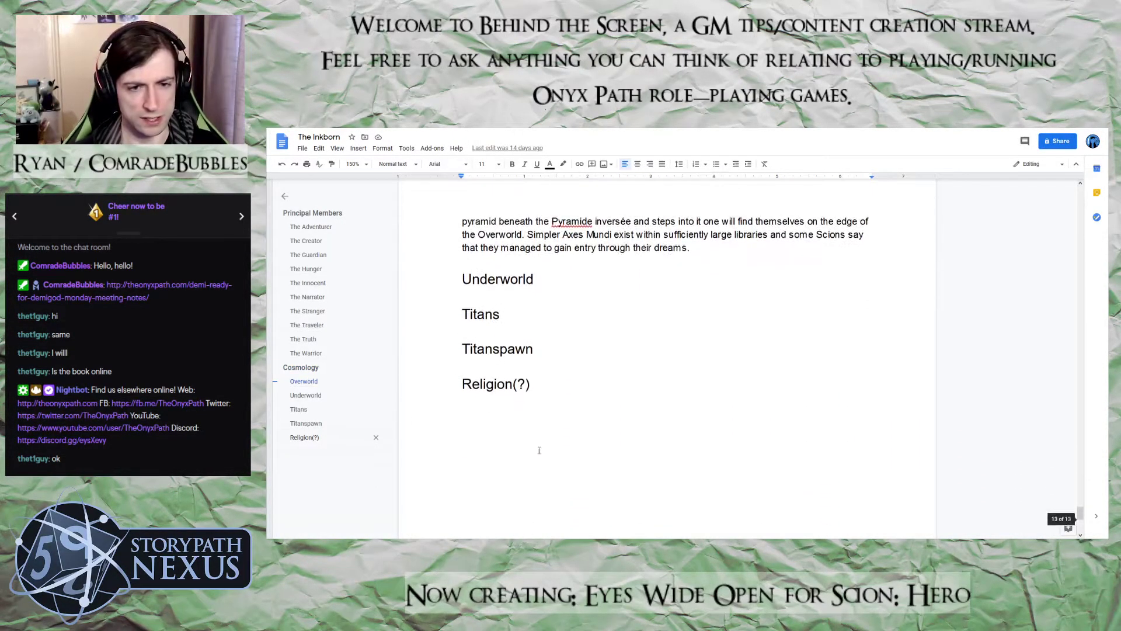
{"action": "left_click", "coordinate": [481, 298]}
{"action": "left_click", "coordinate": [456, 300]}
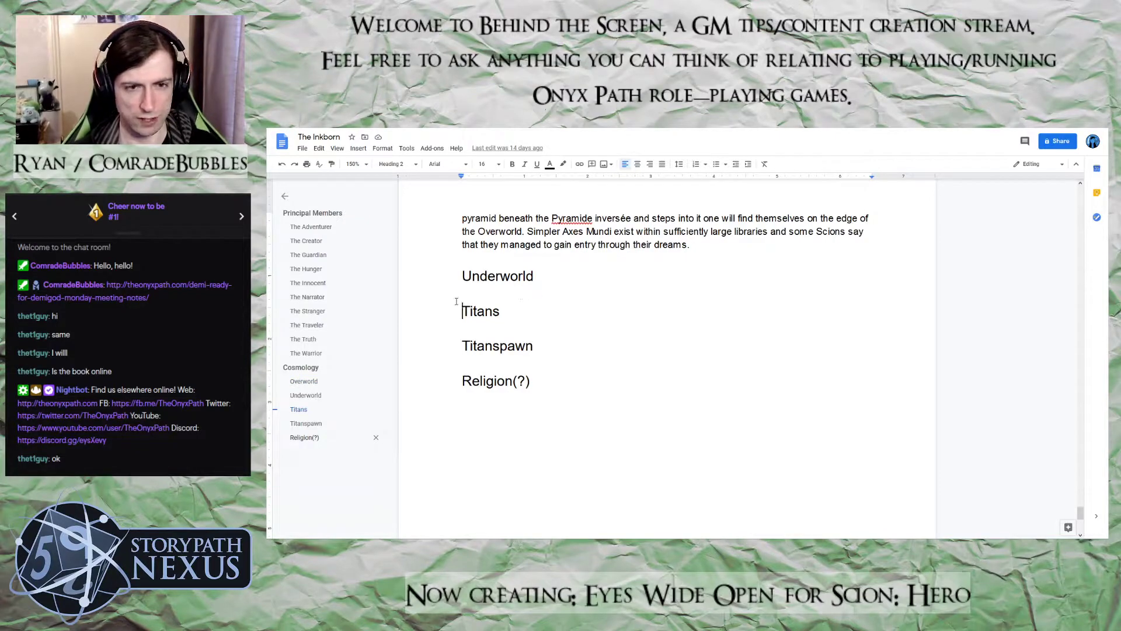
{"action": "key", "text": "Return"}
{"action": "key", "text": "Up"}
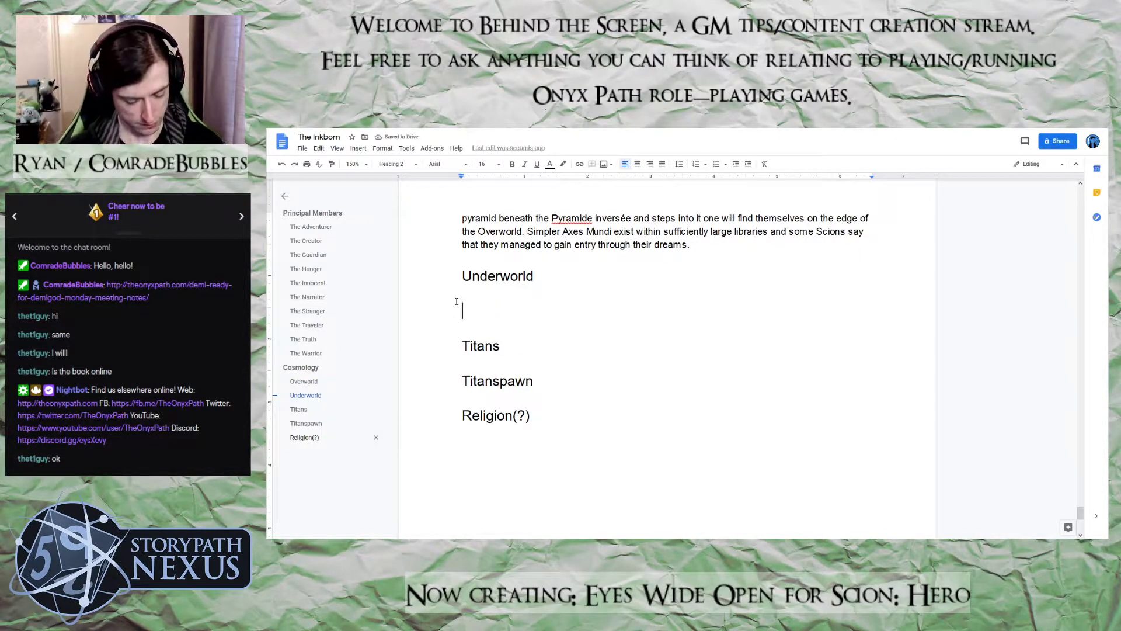
{"action": "type", "text": "Terra Incogn"}
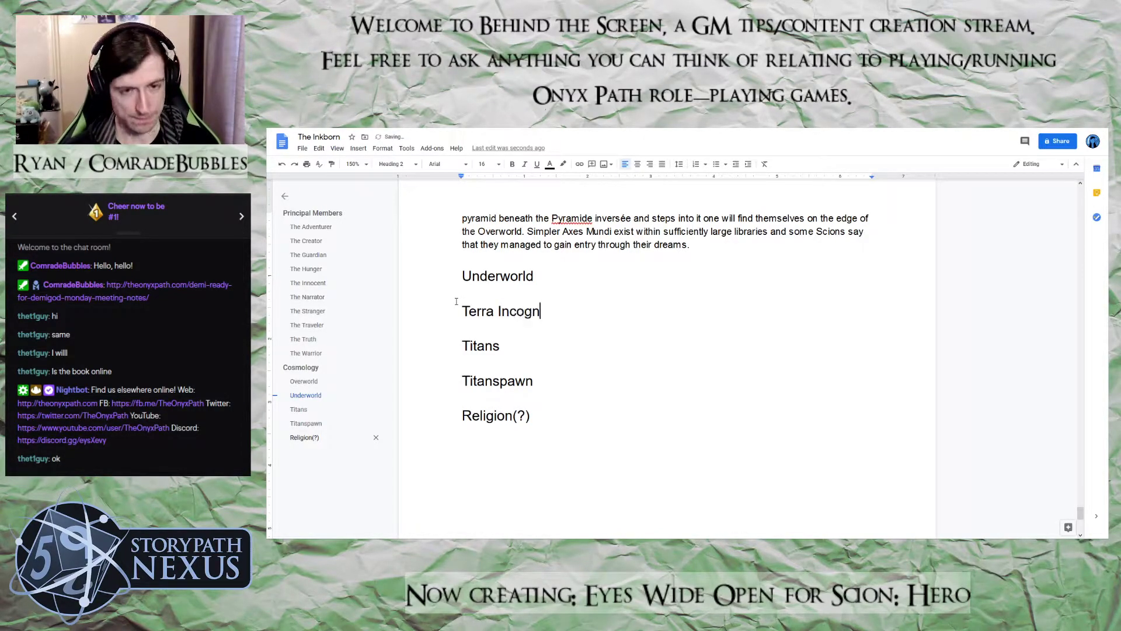
{"action": "type", "text": "ita"}
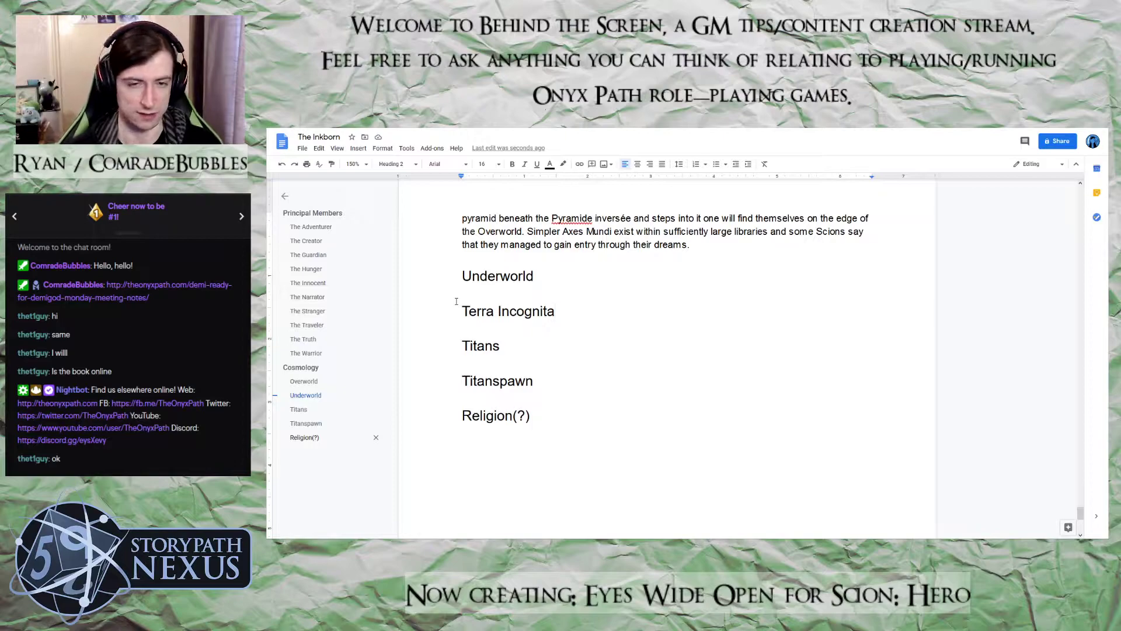
{"action": "type", "text": "e"}
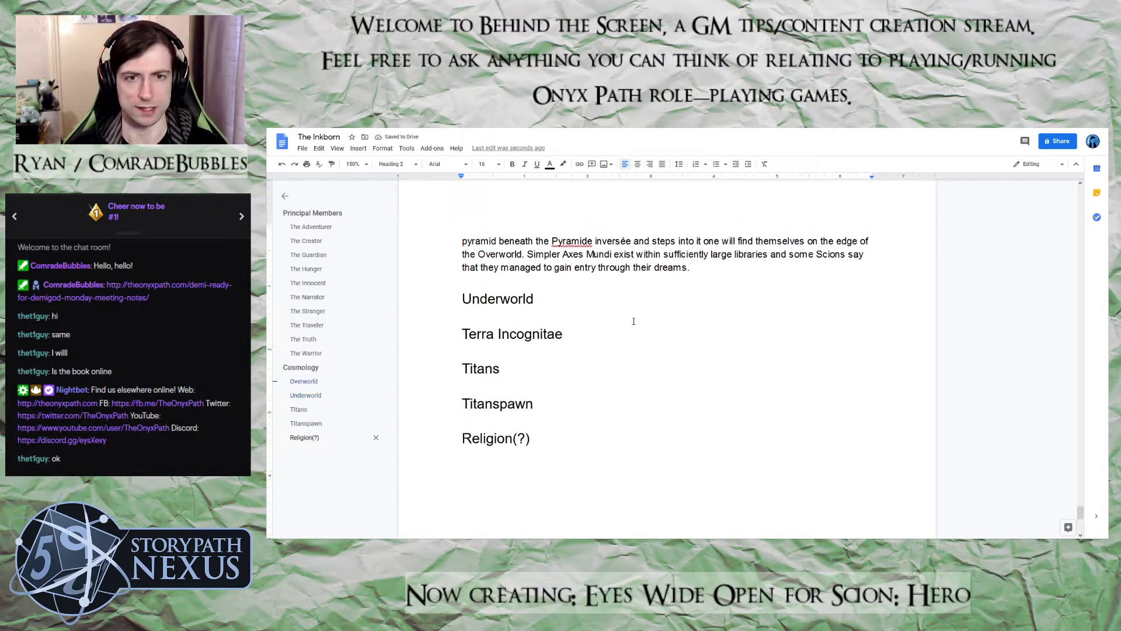
Insert the missing word "of" in the Overworld description so the phrase reads "a place of flux"
{"action": "scroll", "coordinate": [730, 327], "scroll_direction": "up", "scroll_amount": 5}
{"action": "scroll", "coordinate": [750, 343], "scroll_direction": "down", "scroll_amount": 2}
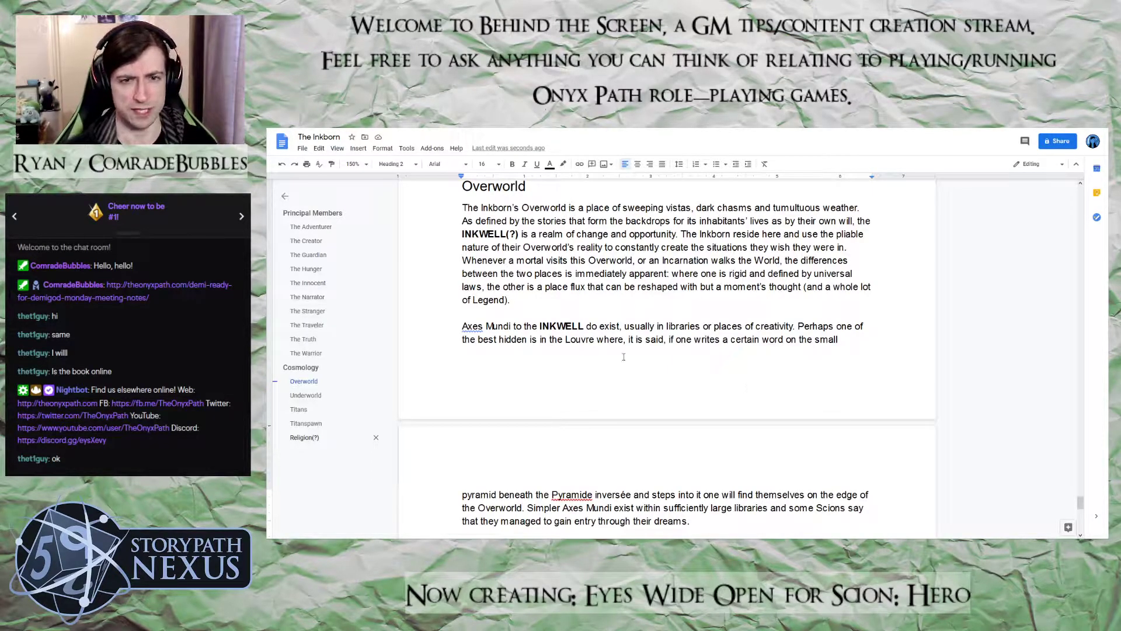
{"action": "left_click", "coordinate": [571, 289]}
{"action": "type", "text": "of"}
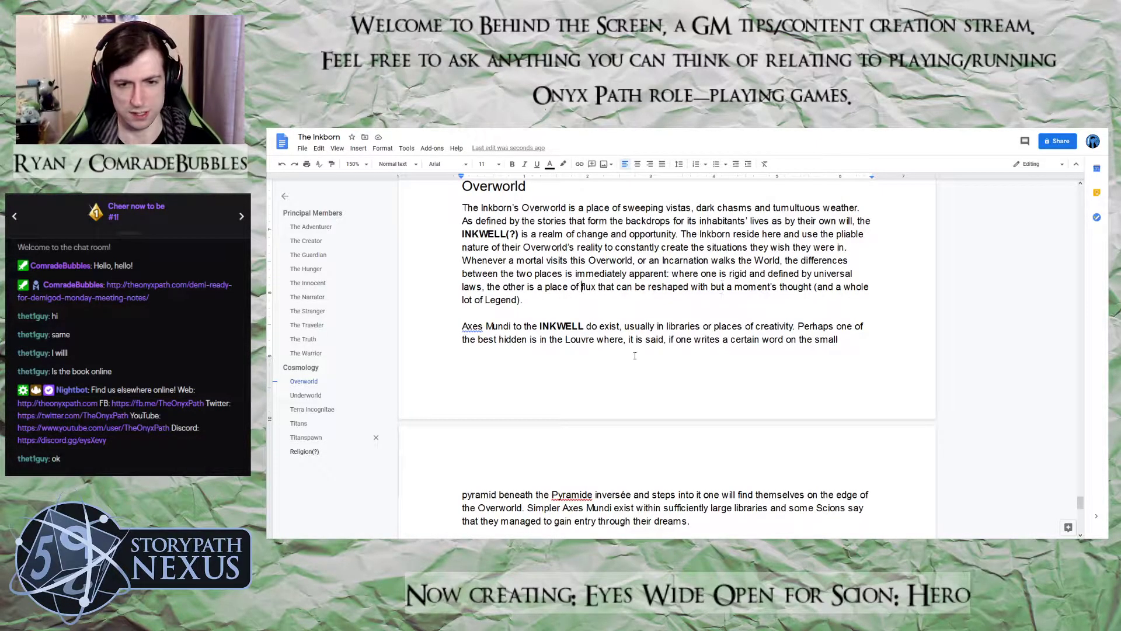
Insert "have" in the Overworld section's last sentence so it reads "they have managed to gain entry"
{"action": "scroll", "coordinate": [631, 362], "scroll_direction": "down", "scroll_amount": 1}
{"action": "scroll", "coordinate": [631, 362], "scroll_direction": "down", "scroll_amount": 2}
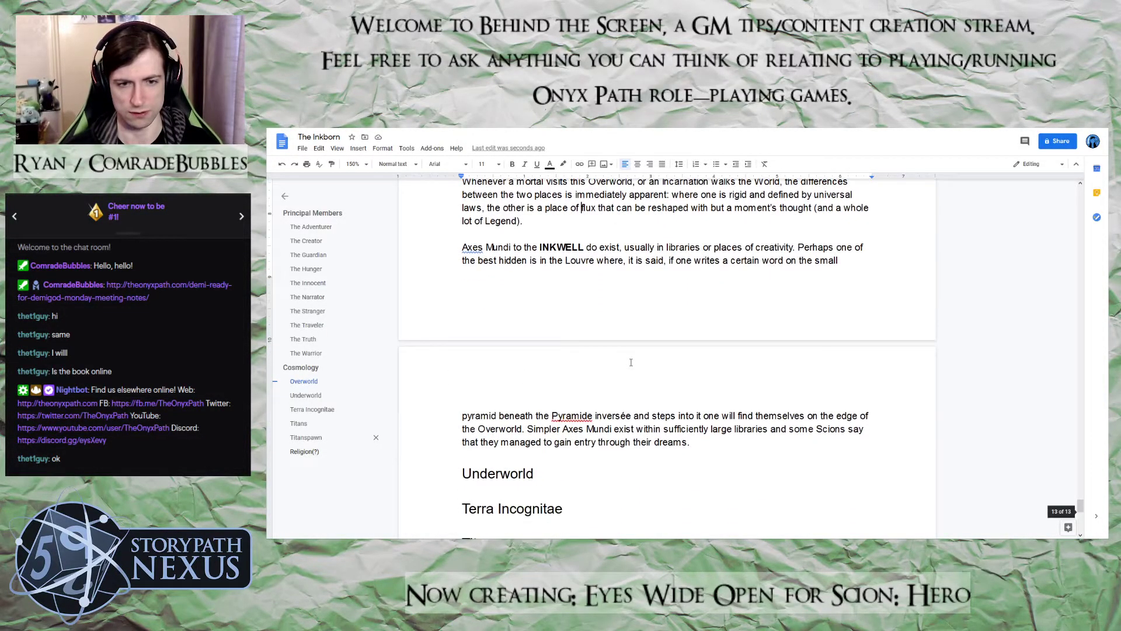
{"action": "left_click", "coordinate": [498, 442]}
{"action": "type", "text": "have"}
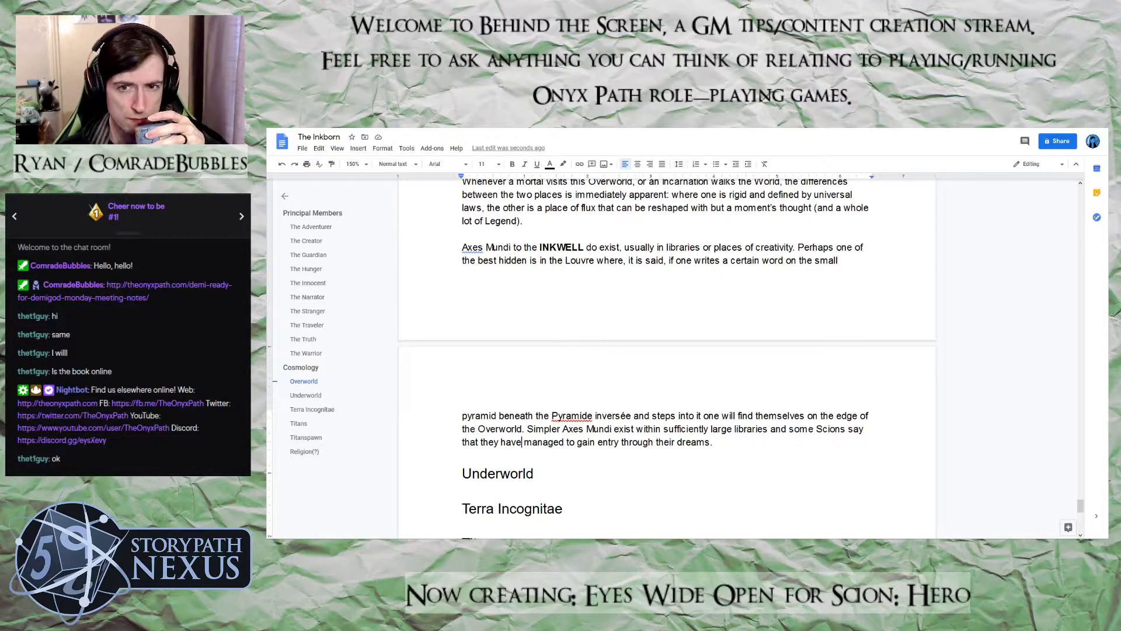
Lay out the body text under the Overworld heading, including both paragraphs, in two columns
{"action": "scroll", "coordinate": [810, 434], "scroll_direction": "up", "scroll_amount": 4}
{"action": "scroll", "coordinate": [811, 434], "scroll_direction": "down", "scroll_amount": 3}
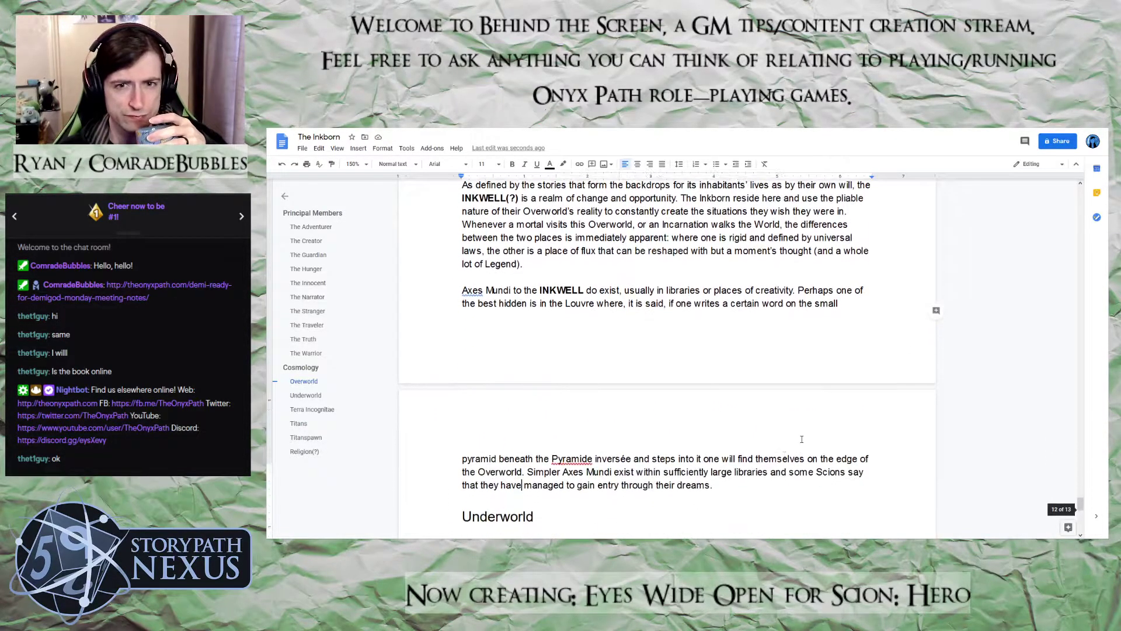
{"action": "left_click_drag", "start_coordinate": [811, 434], "coordinate": [449, 283]}
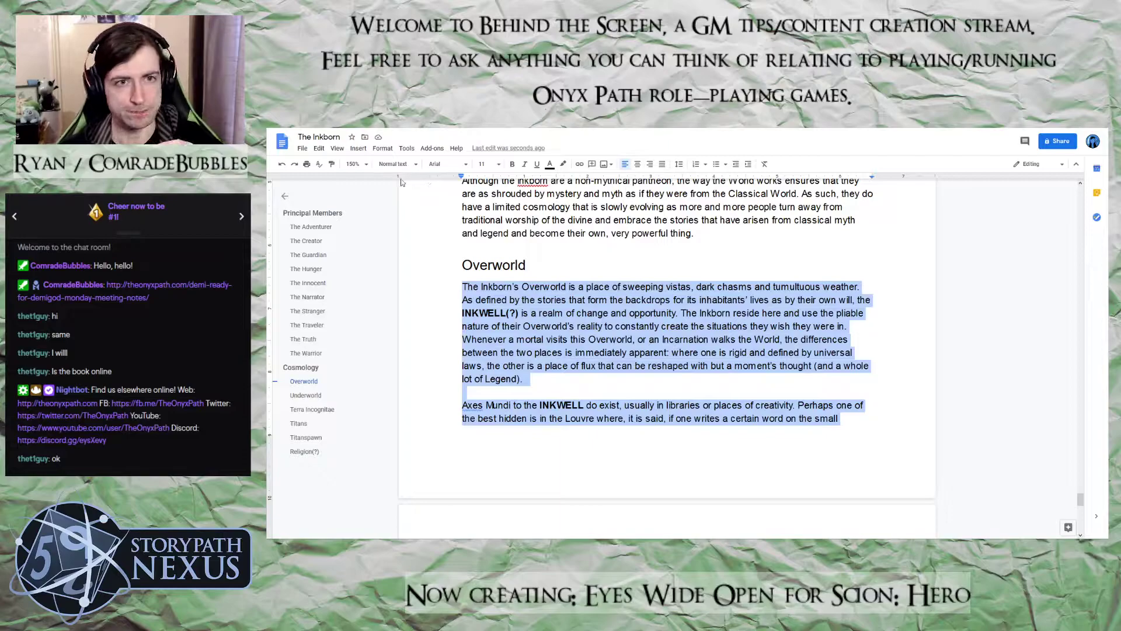
{"action": "left_click", "coordinate": [381, 150]}
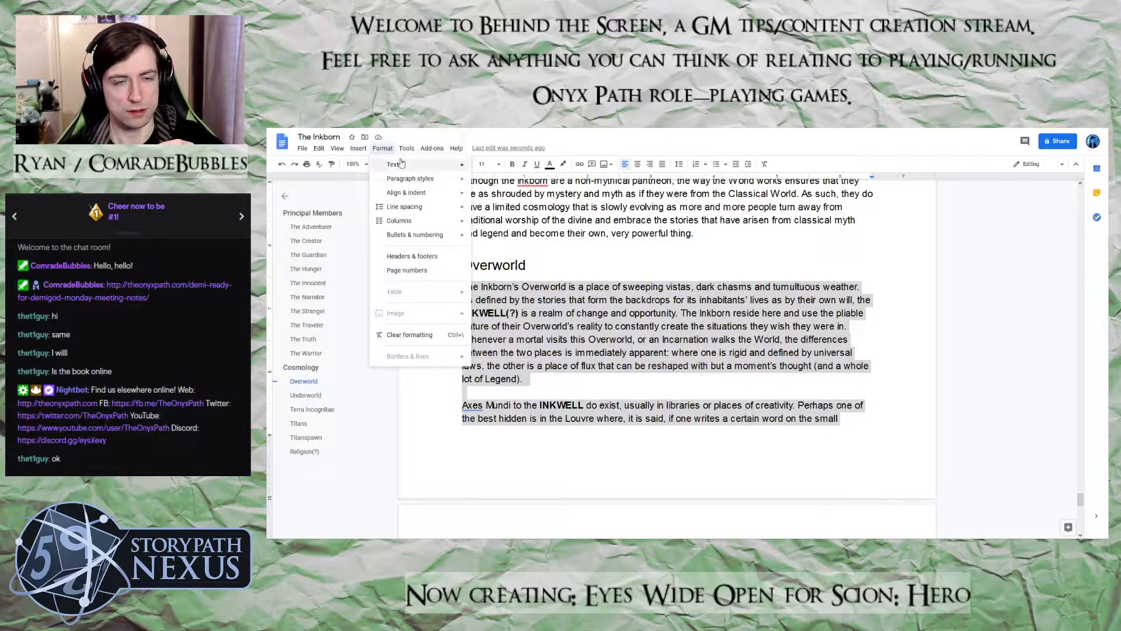
{"action": "mouse_move", "coordinate": [456, 221]}
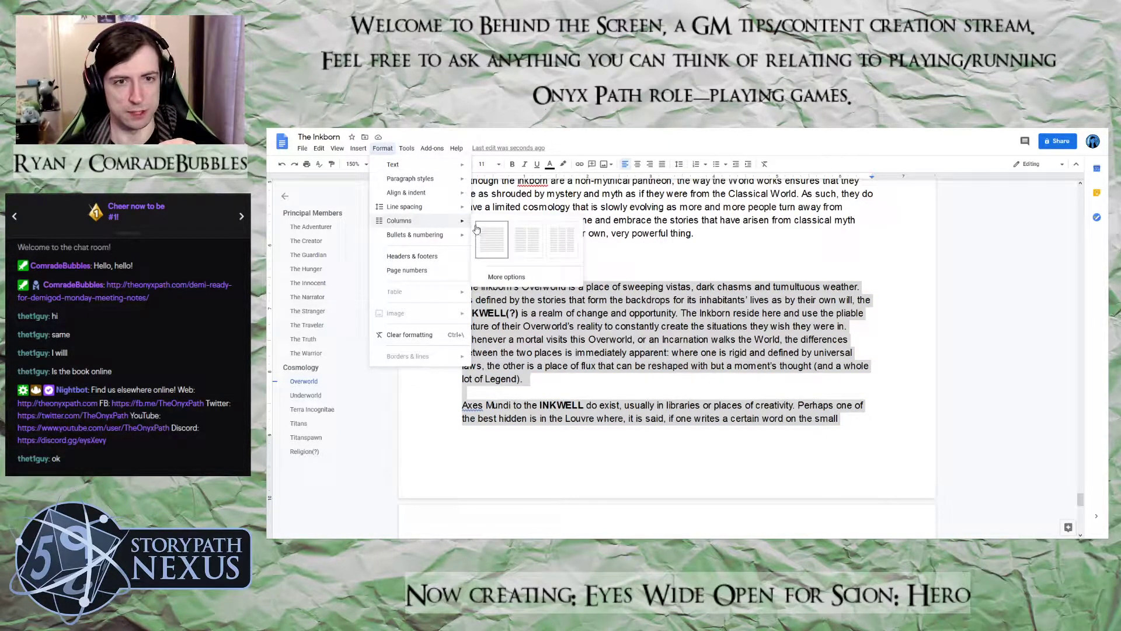
{"action": "left_click", "coordinate": [526, 240]}
{"action": "scroll", "coordinate": [665, 274], "scroll_direction": "down", "scroll_amount": 3}
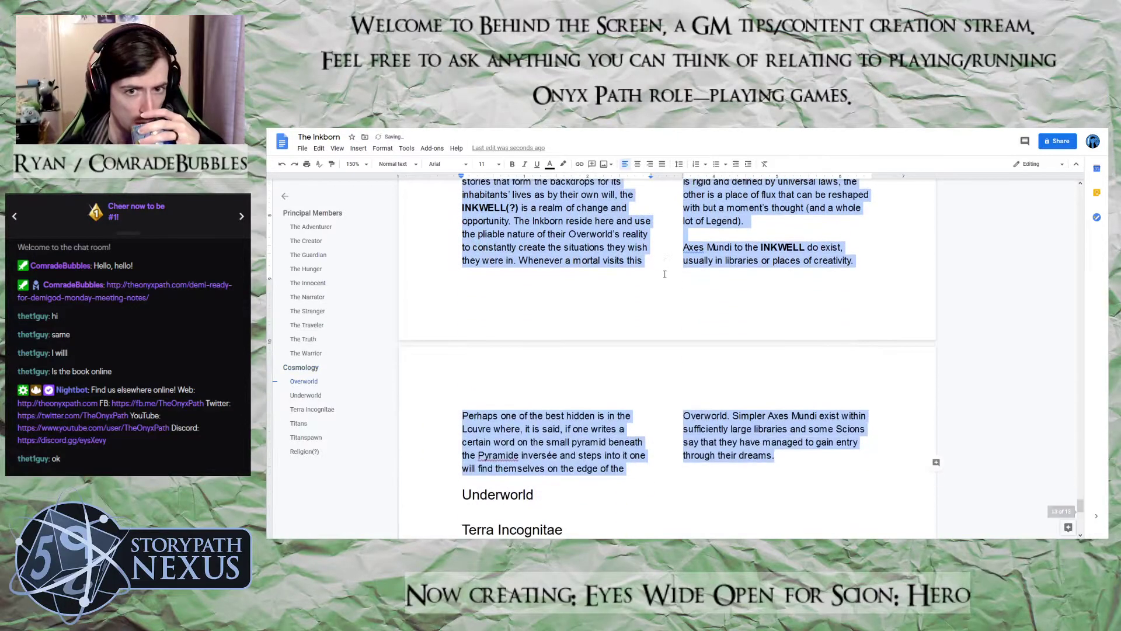
Return the two body paragraphs under the Overworld heading to a single-column layout
{"action": "scroll", "coordinate": [665, 274], "scroll_direction": "up", "scroll_amount": 1}
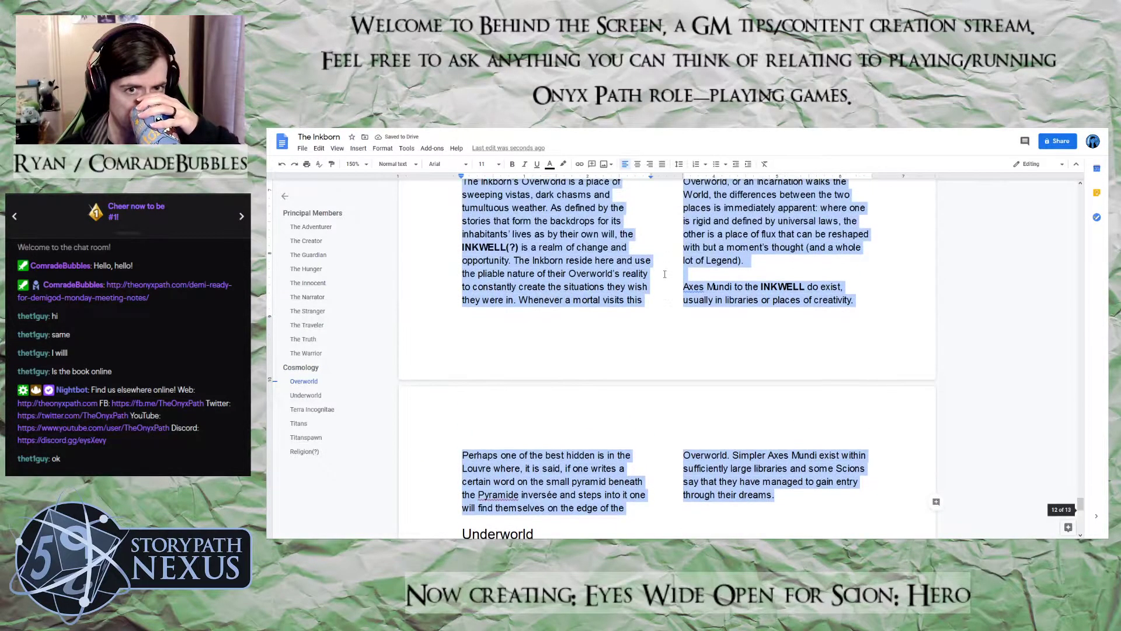
{"action": "scroll", "coordinate": [665, 274], "scroll_direction": "up", "scroll_amount": 1}
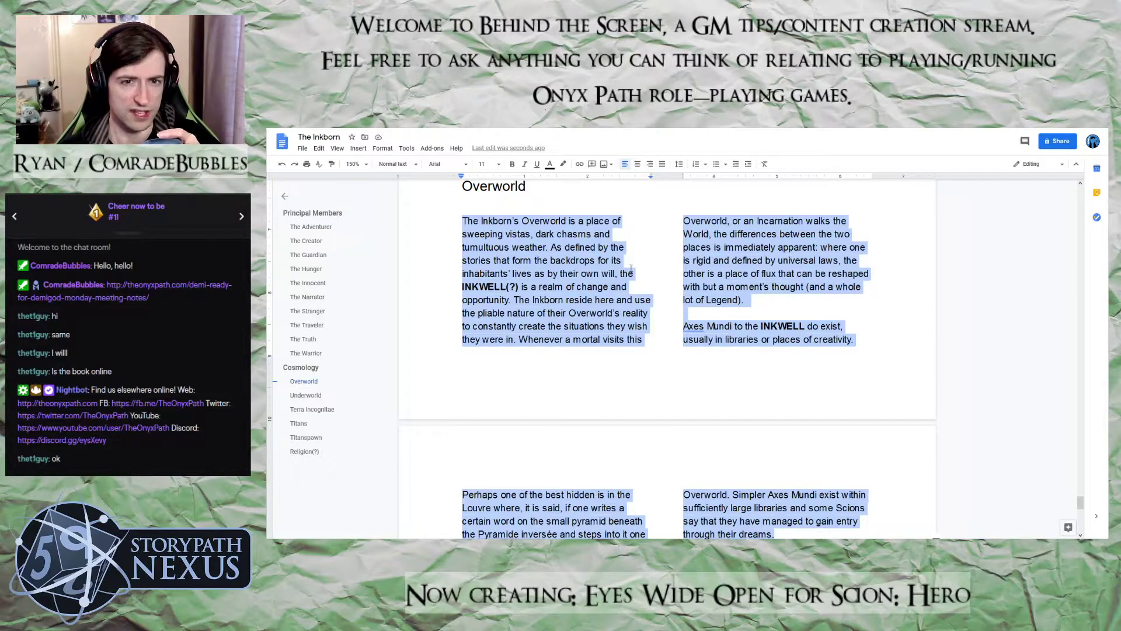
{"action": "left_click", "coordinate": [376, 152]}
{"action": "mouse_move", "coordinate": [432, 231]}
{"action": "left_click", "coordinate": [482, 234]}
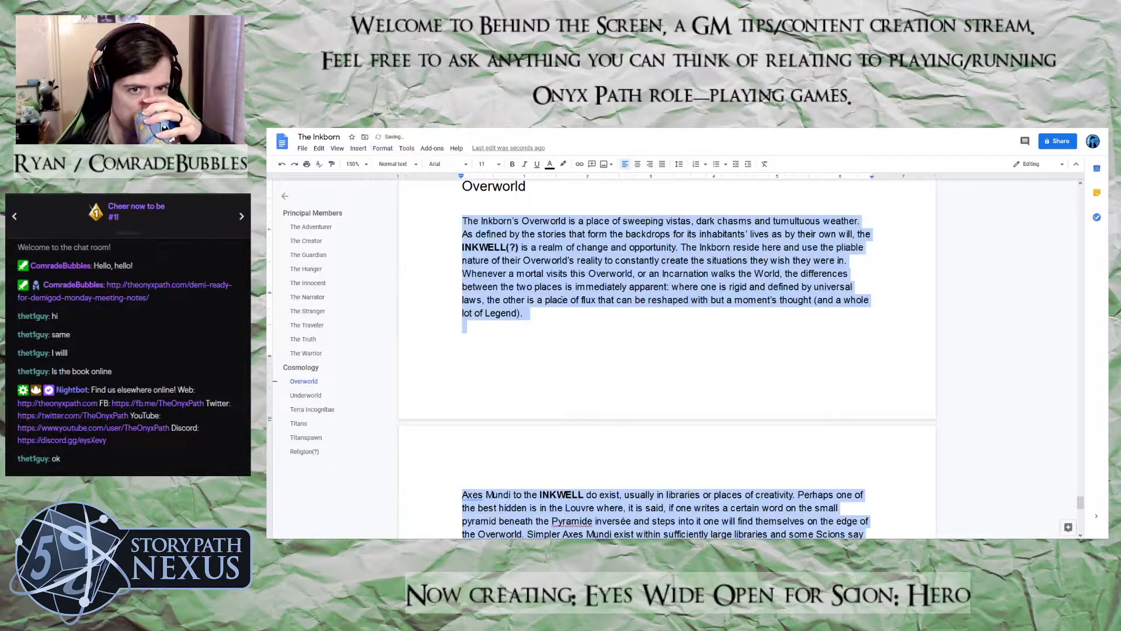
{"action": "left_click", "coordinate": [650, 337]}
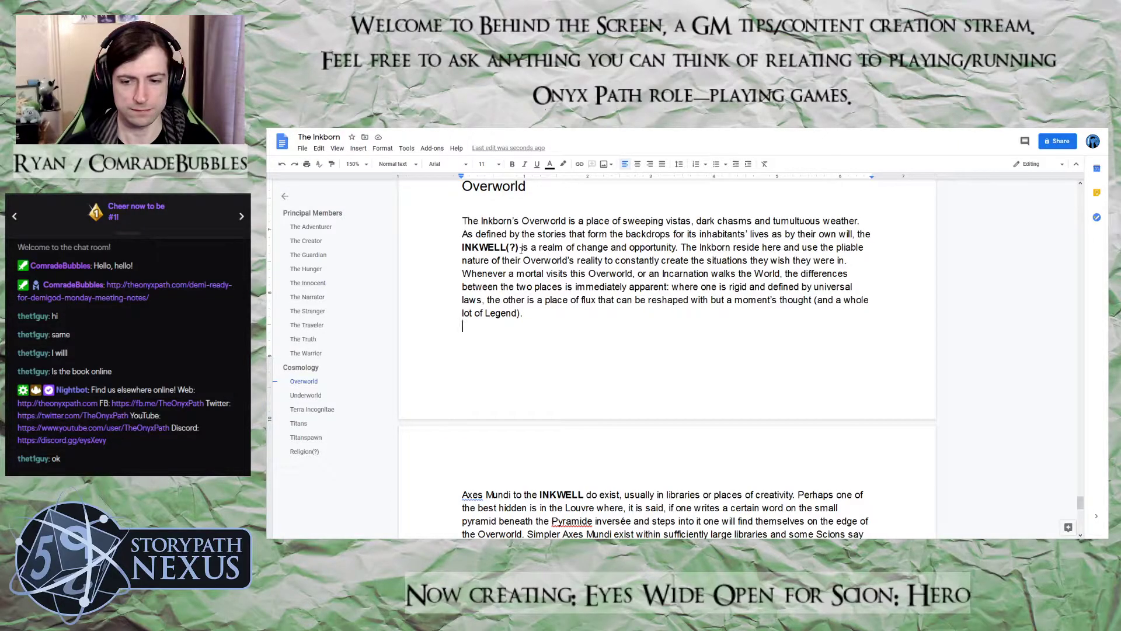
Replace the "INKWELL(?)" placeholder in the first Overworld paragraph with "Wellspring" and remove its bold formatting
{"action": "left_click_drag", "start_coordinate": [519, 247], "coordinate": [459, 247]}
{"action": "type", "text": "Wellsprin"}
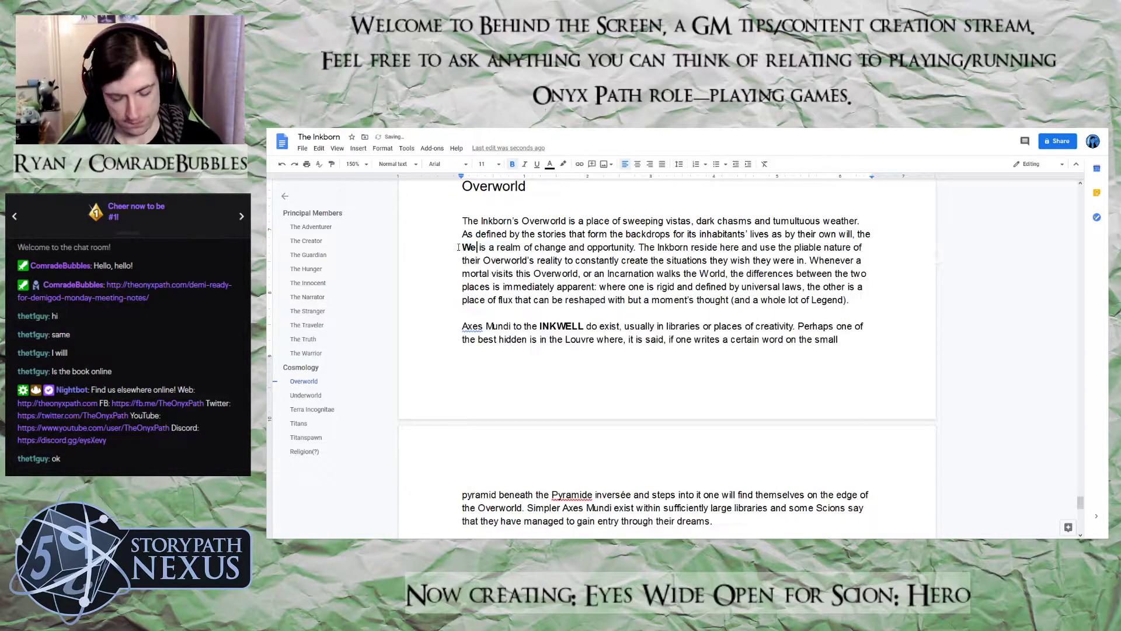
{"action": "type", "text": "g"}
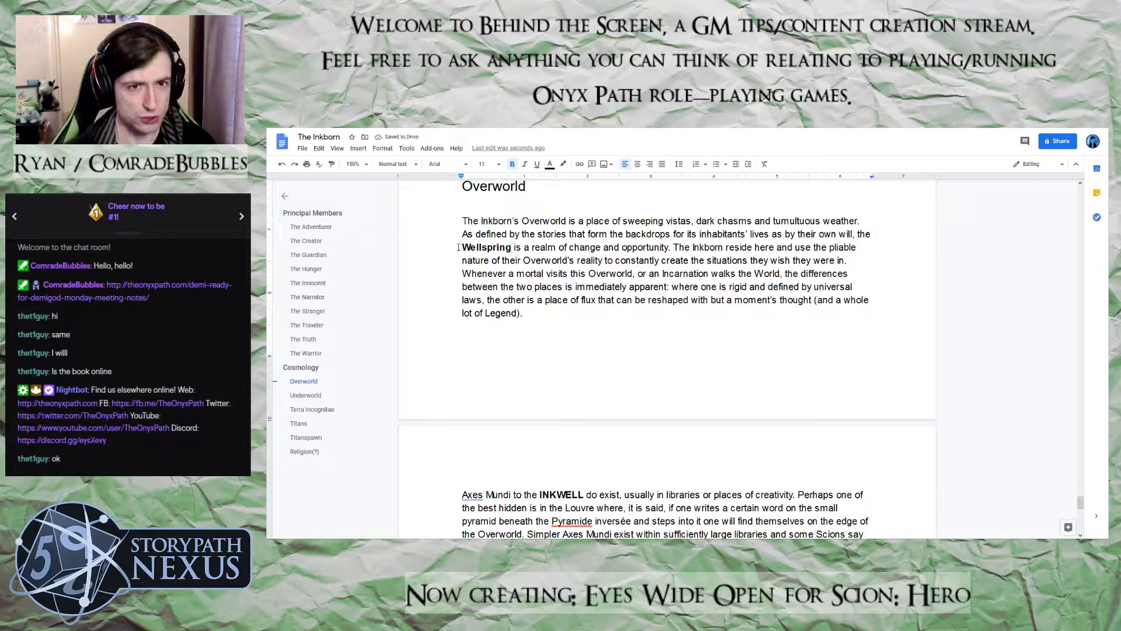
{"action": "double_click", "coordinate": [459, 247]}
{"action": "key", "text": "ctrl+c"}
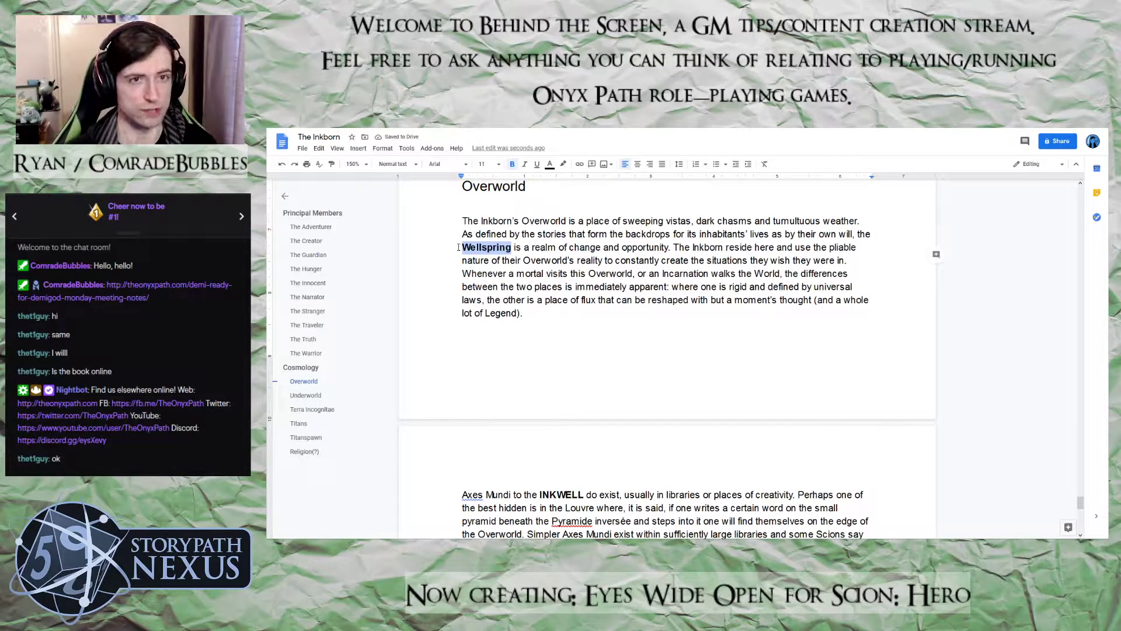
{"action": "left_click", "coordinate": [511, 165]}
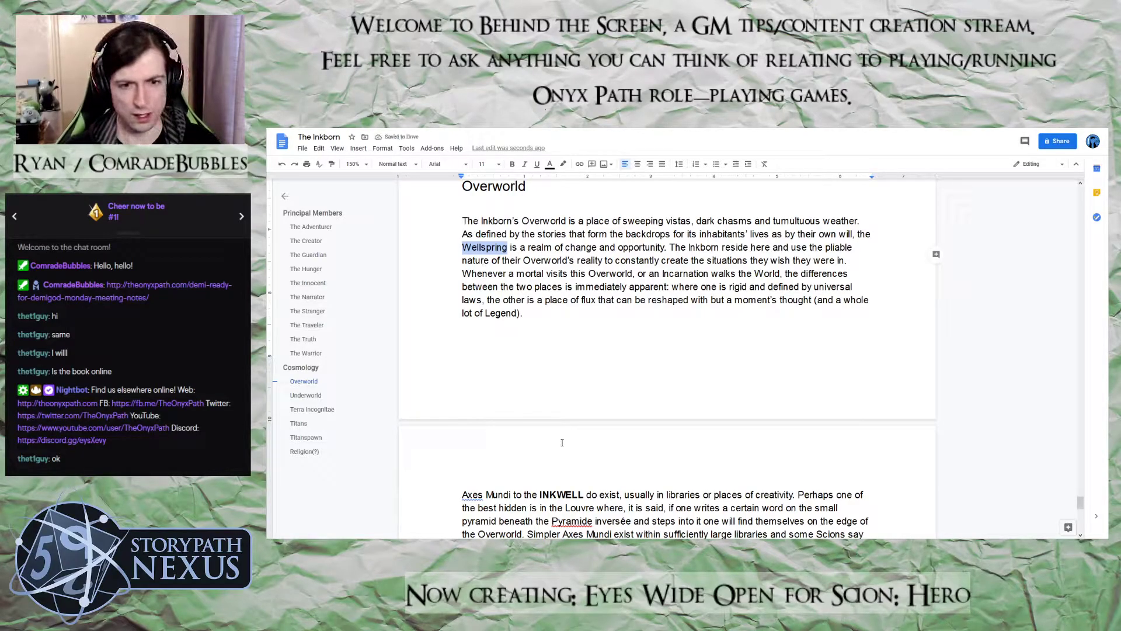
Replace the bold "INKWELL" in the Axes Mundi paragraph with the plain text "Wellspring"
{"action": "left_click", "coordinate": [564, 495]}
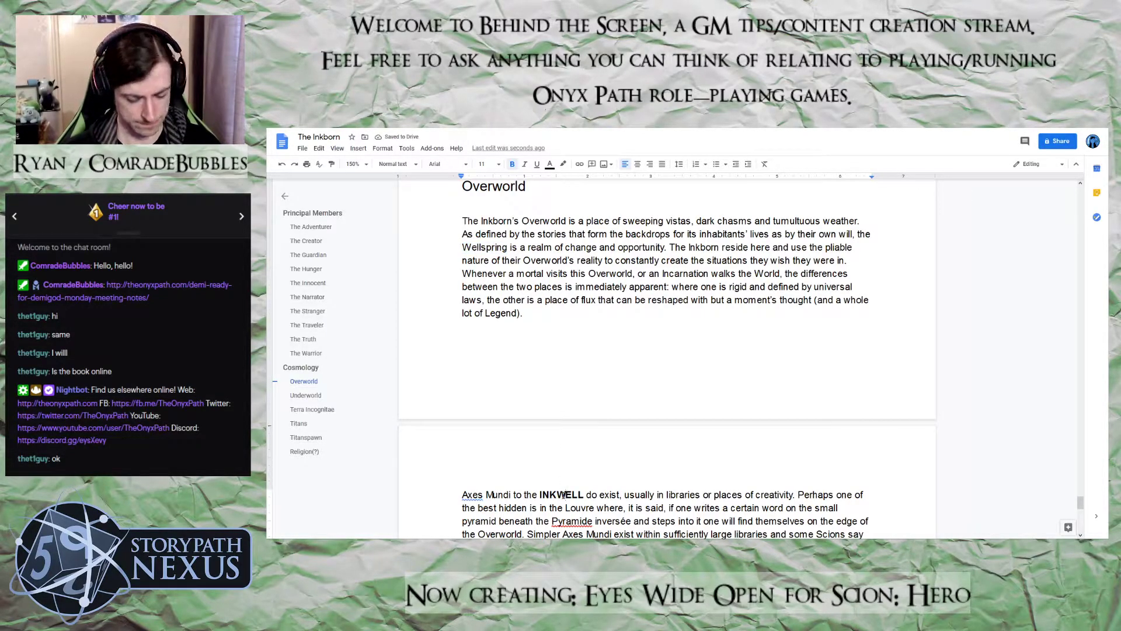
{"action": "double_click", "coordinate": [564, 495]}
{"action": "key", "text": "ctrl+v"}
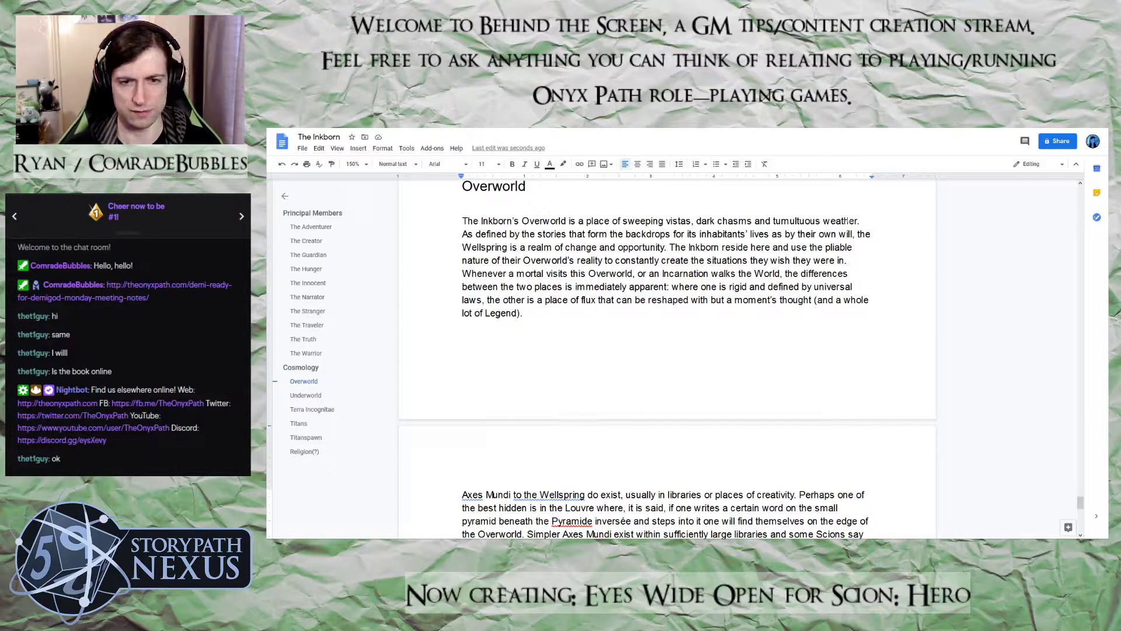
Extend the Overworld heading so it reads "Overworld: The Wellspring"
{"action": "left_click", "coordinate": [530, 185]}
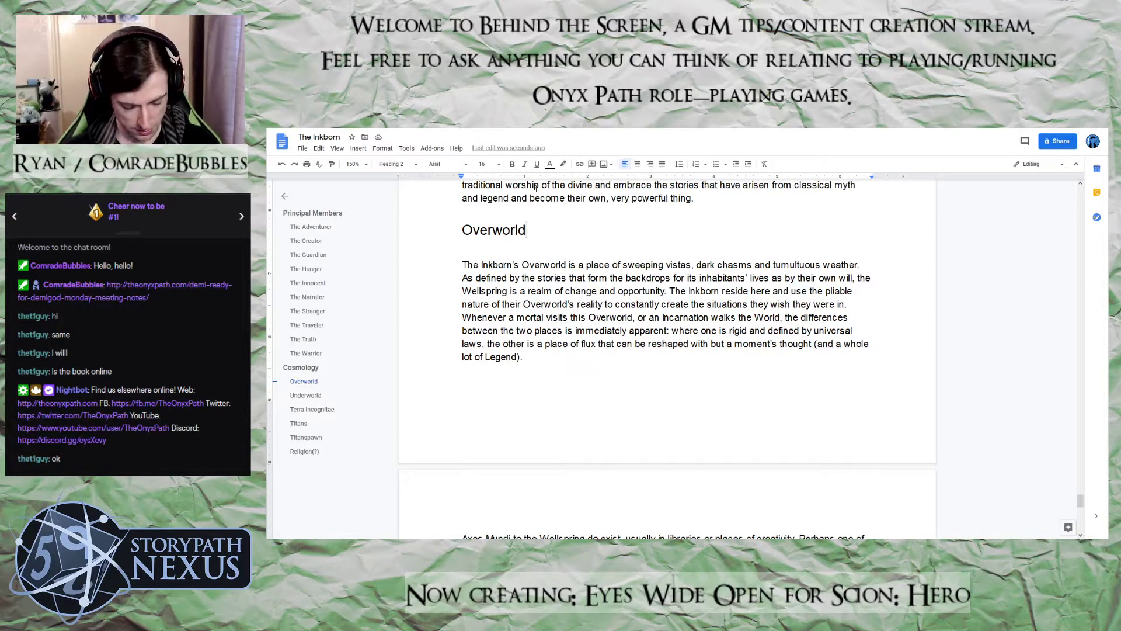
{"action": "type", "text": ": The WE"}
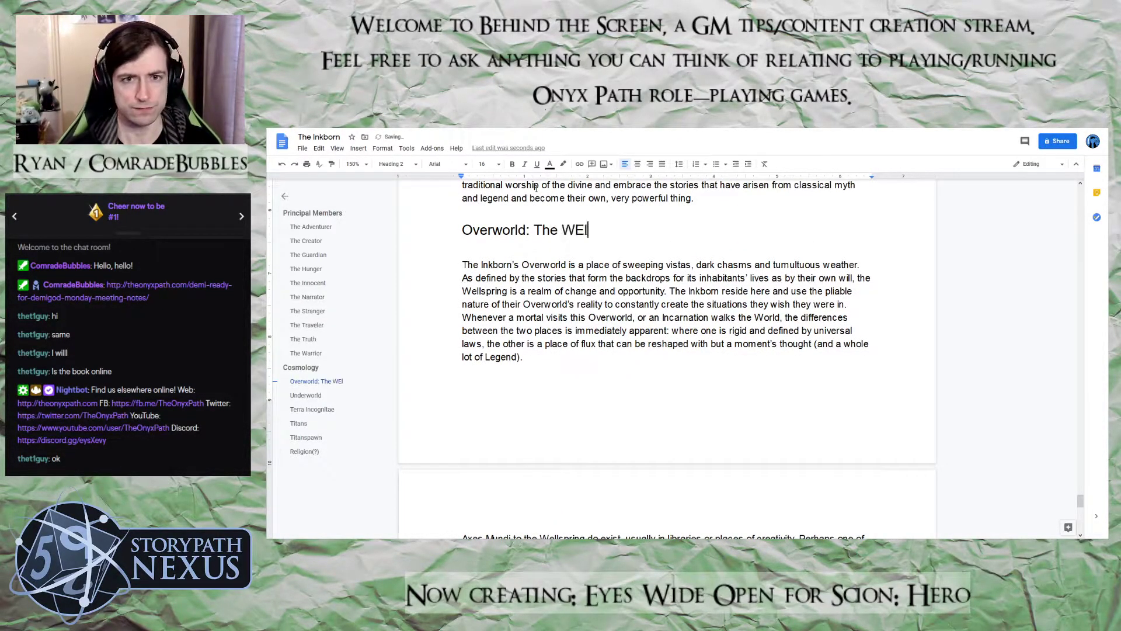
{"action": "key", "text": "BackSpace"}
{"action": "type", "text": "ellspring"}
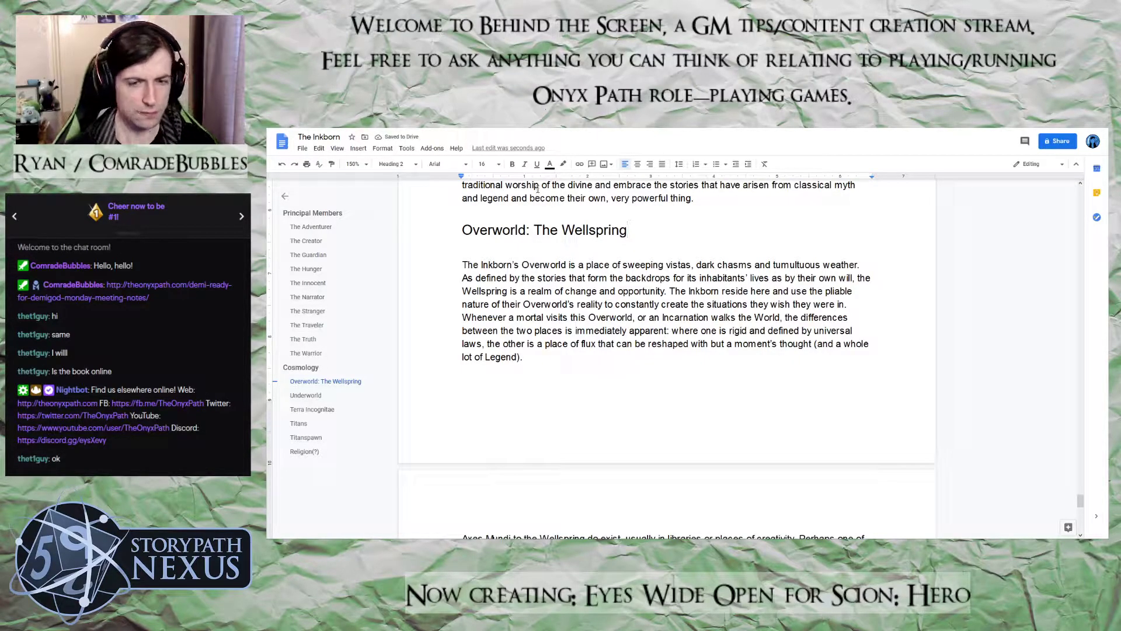
Check the grammar suggestion for "to the Wellspring" and reread the Overworld paragraphs
{"action": "scroll", "coordinate": [575, 325], "scroll_direction": "down", "scroll_amount": 3}
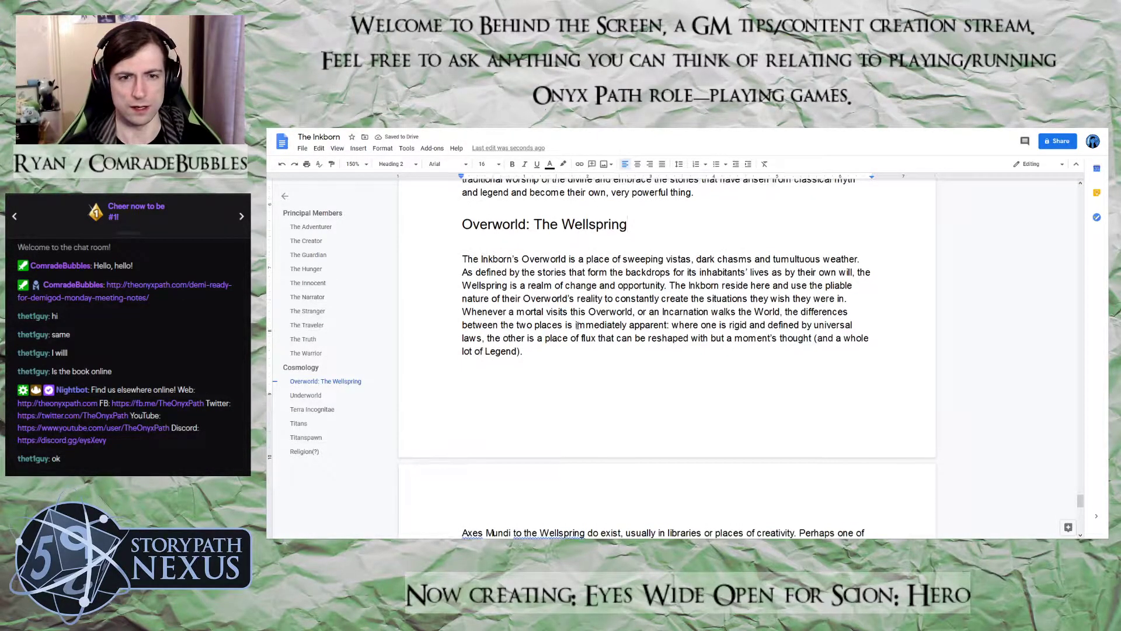
{"action": "scroll", "coordinate": [577, 325], "scroll_direction": "down", "scroll_amount": 1}
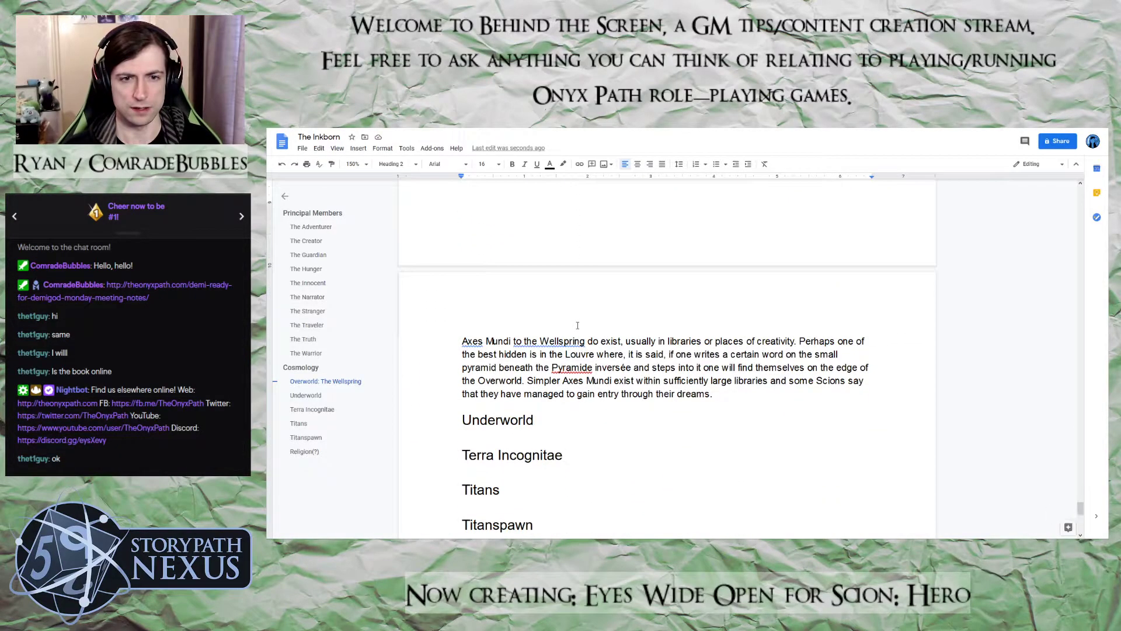
{"action": "left_click", "coordinate": [551, 340]}
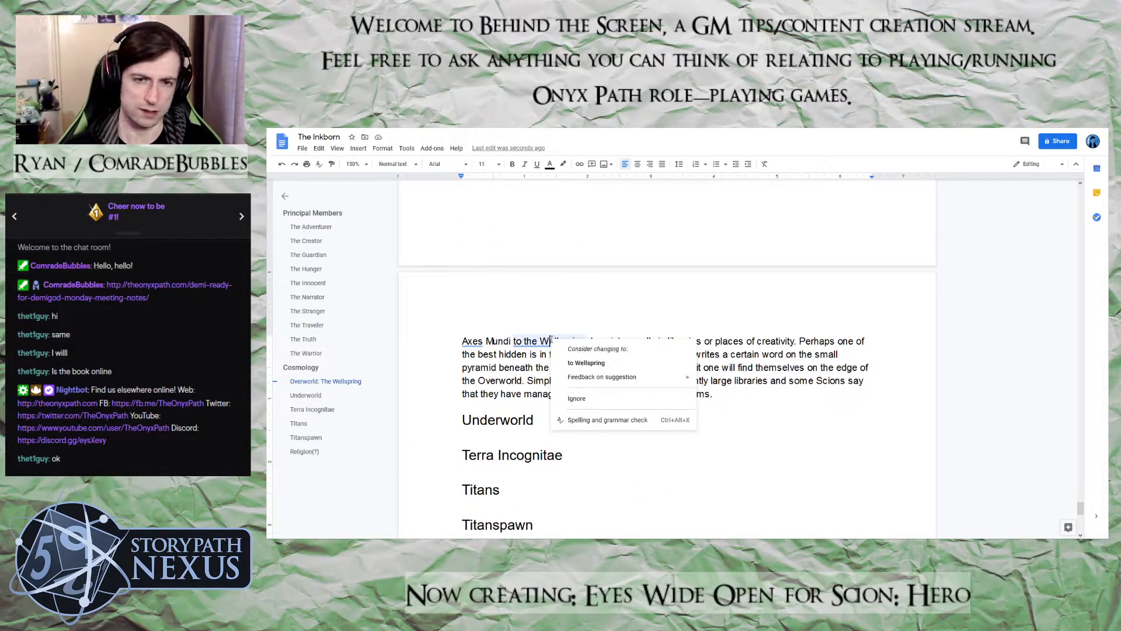
{"action": "scroll", "coordinate": [622, 298], "scroll_direction": "up", "scroll_amount": 5}
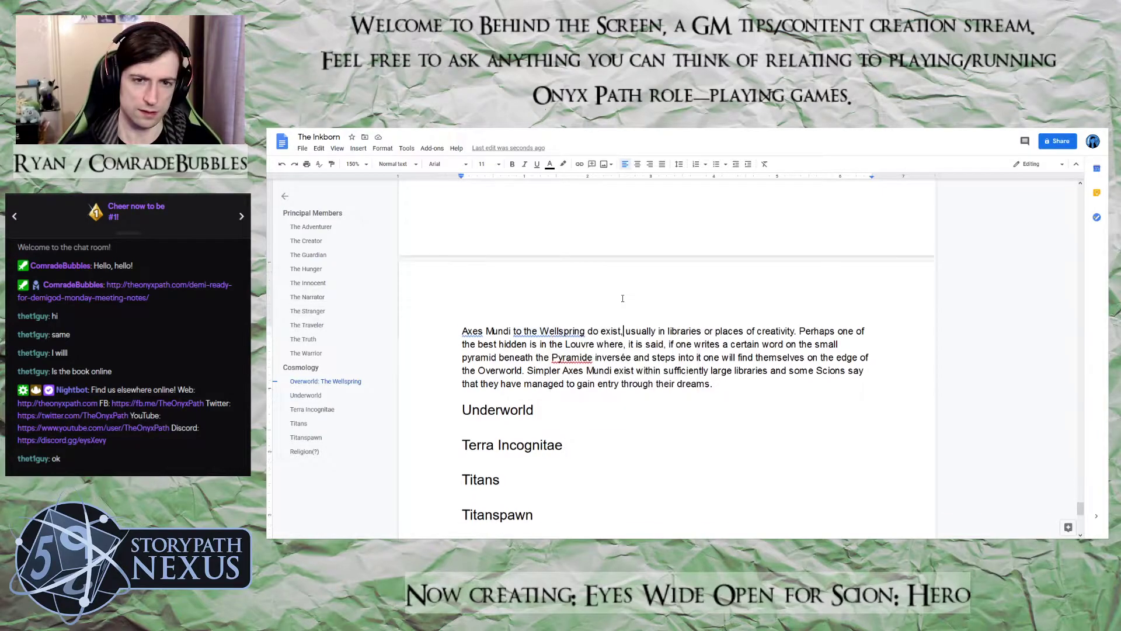
{"action": "scroll", "coordinate": [624, 315], "scroll_direction": "down", "scroll_amount": 3}
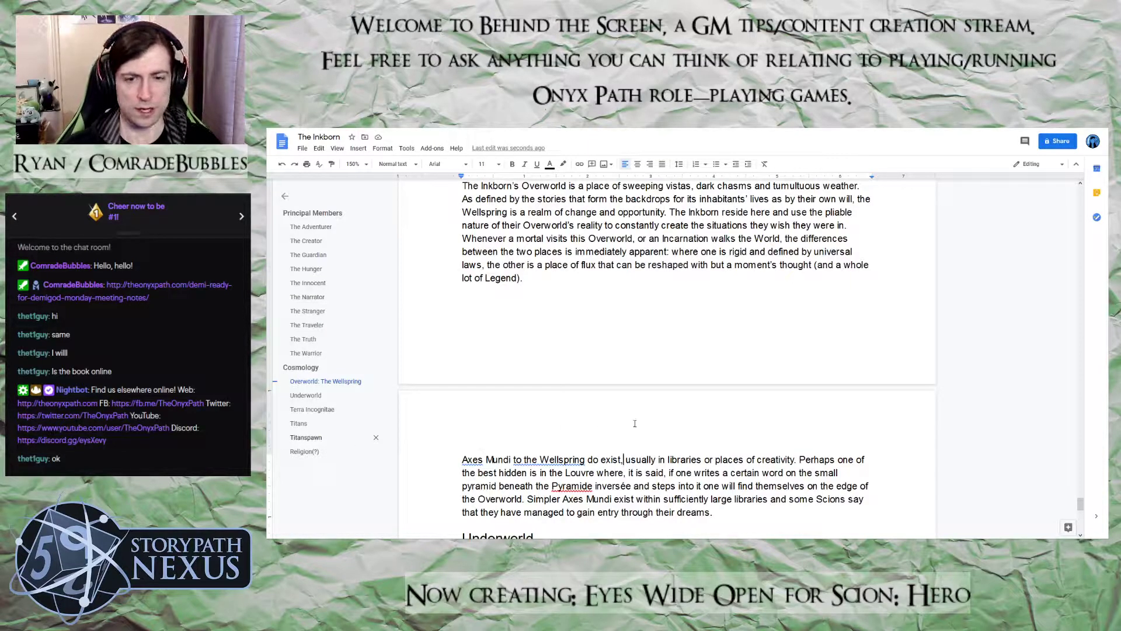
{"action": "scroll", "coordinate": [635, 422], "scroll_direction": "down", "scroll_amount": 2}
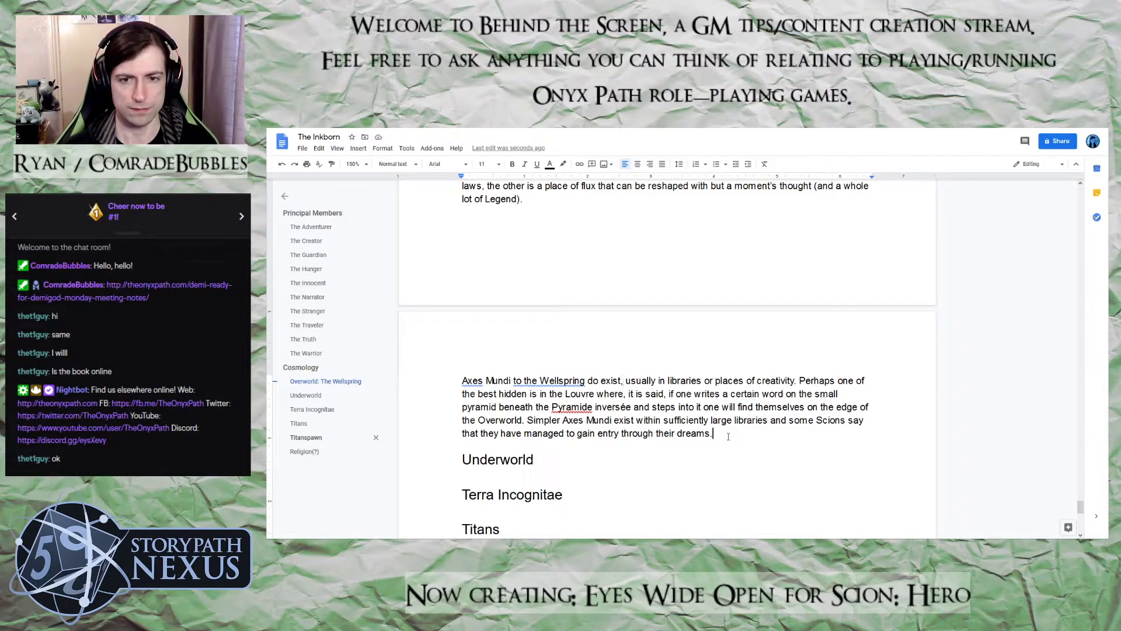
{"action": "type", "text": "T"}
{"action": "type", "text": "he one ma"}
{"action": "key", "text": "BackSpace"}
{"action": "key", "text": "BackSpace"}
{"action": "type", "text": "unifyign"}
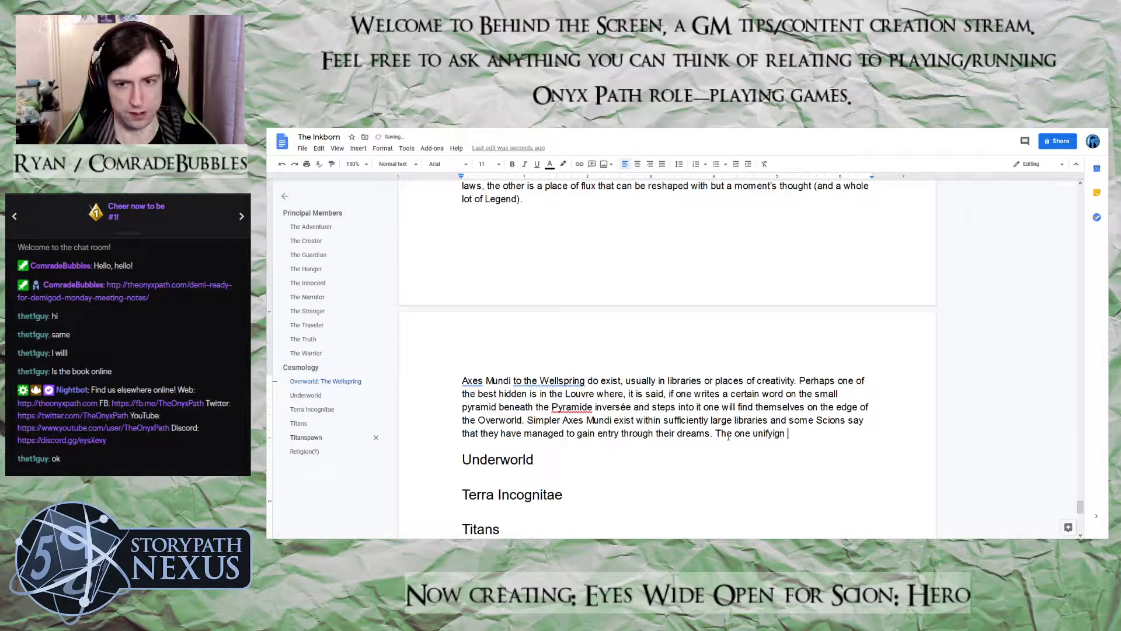
{"action": "key", "text": "BackSpace"}
{"action": "key", "text": "BackSpace"}
{"action": "key", "text": "BackSpace"}
{"action": "key", "text": "BackSpace"}
{"action": "type", "text": "ng"}
{"action": "key", "text": "BackSpace"}
{"action": "key", "text": "BackSpace"}
{"action": "key", "text": "BackSpace"}
{"action": "key", "text": "BackSpace"}
{"action": "key", "text": "BackSpace"}
{"action": "key", "text": "BackSpace"}
{"action": "key", "text": "BackSpace"}
{"action": "key", "text": "BackSpace"}
{"action": "key", "text": "BackSpace"}
{"action": "key", "text": "BackSpace"}
{"action": "key", "text": "BackSpace"}
{"action": "key", "text": "BackSpace"}
{"action": "key", "text": "BackSpace"}
{"action": "key", "text": "BackSpace"}
{"action": "key", "text": "BackSpace"}
Start a new sentence at the end of the Axes Mundi paragraph with "Due to its mutable and unpredictable nature,"
{"action": "type", "text": "Due "}
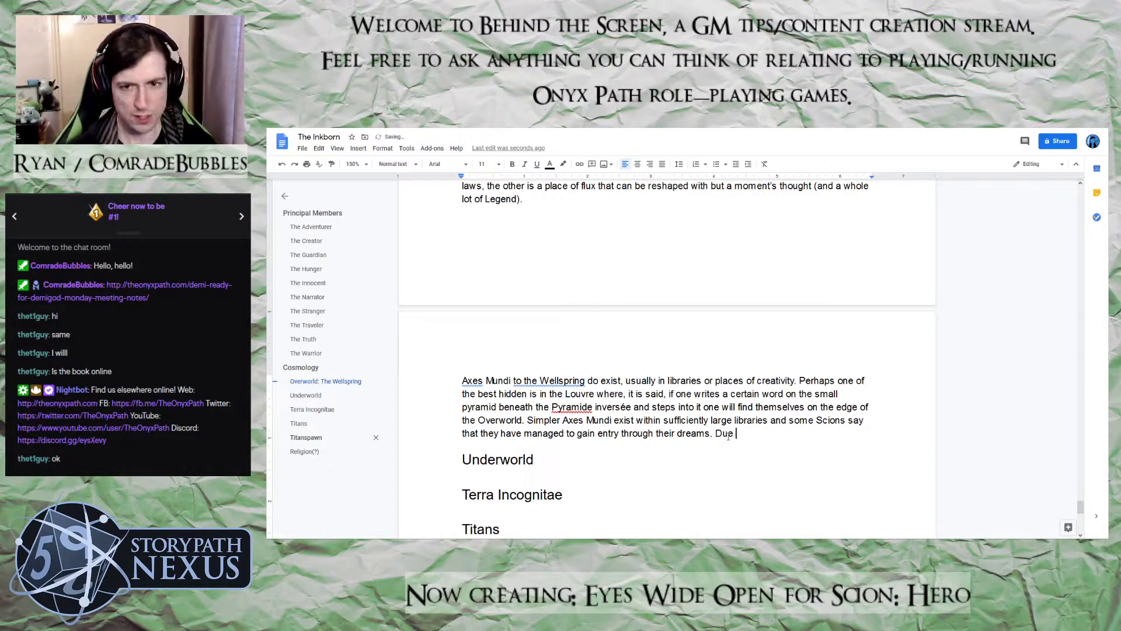
{"action": "type", "text": "to its mut"}
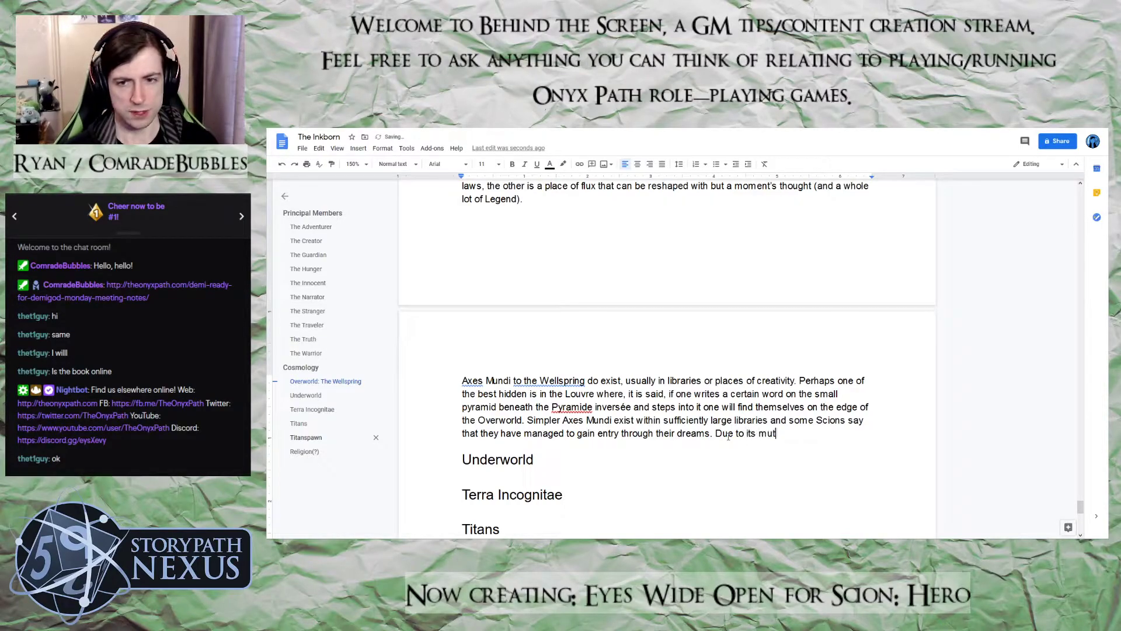
{"action": "type", "text": "able and "}
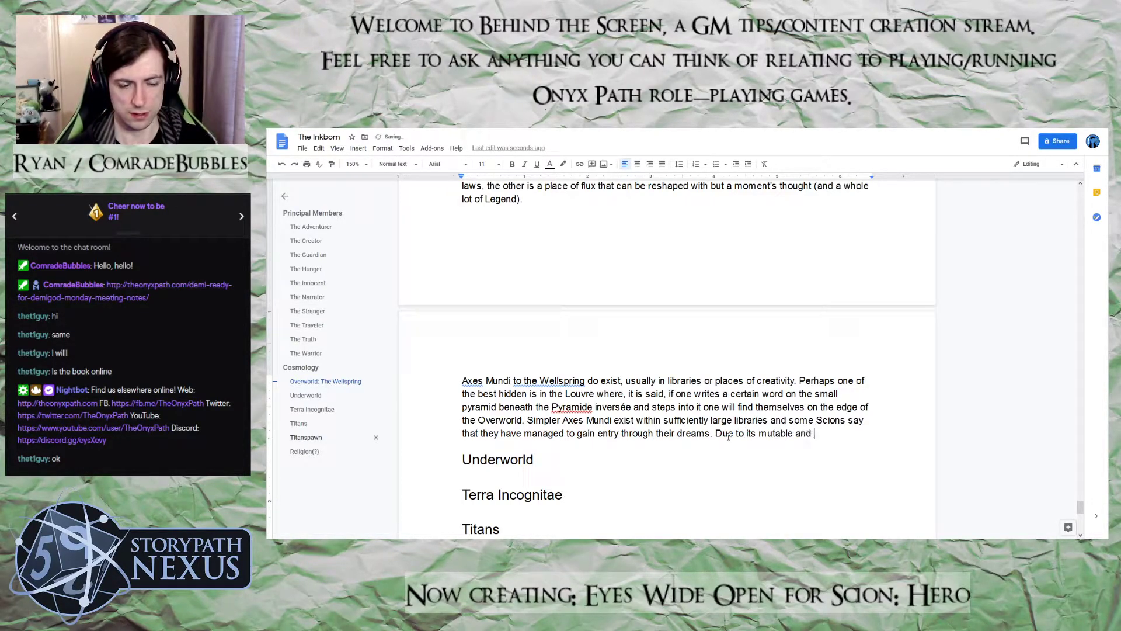
{"action": "type", "text": "unr"}
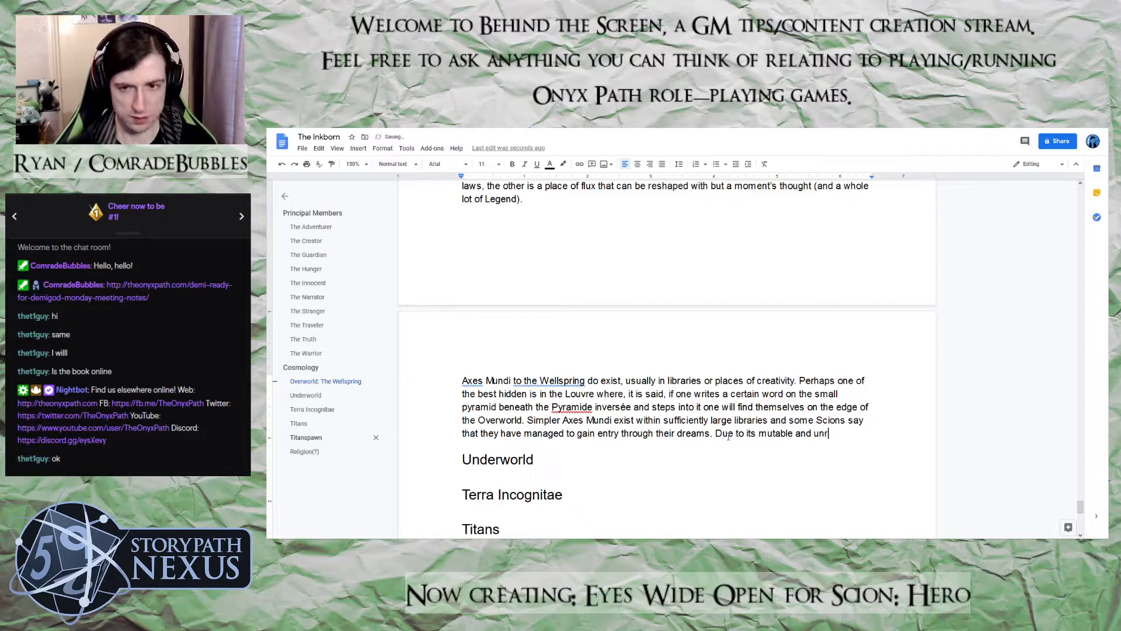
{"action": "key", "text": "BackSpace"}
{"action": "type", "text": "predcit"}
{"action": "key", "text": "BackSpace"}
{"action": "key", "text": "BackSpace"}
{"action": "key", "text": "BackSpace"}
{"action": "type", "text": "ictable"}
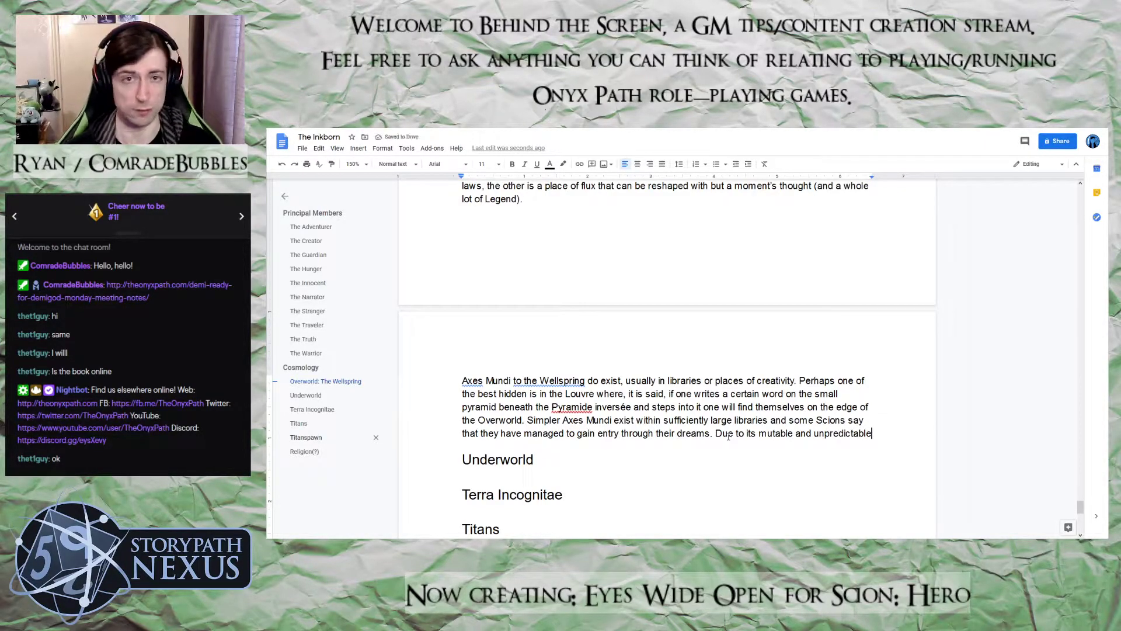
{"action": "type", "text": " nature, the"}
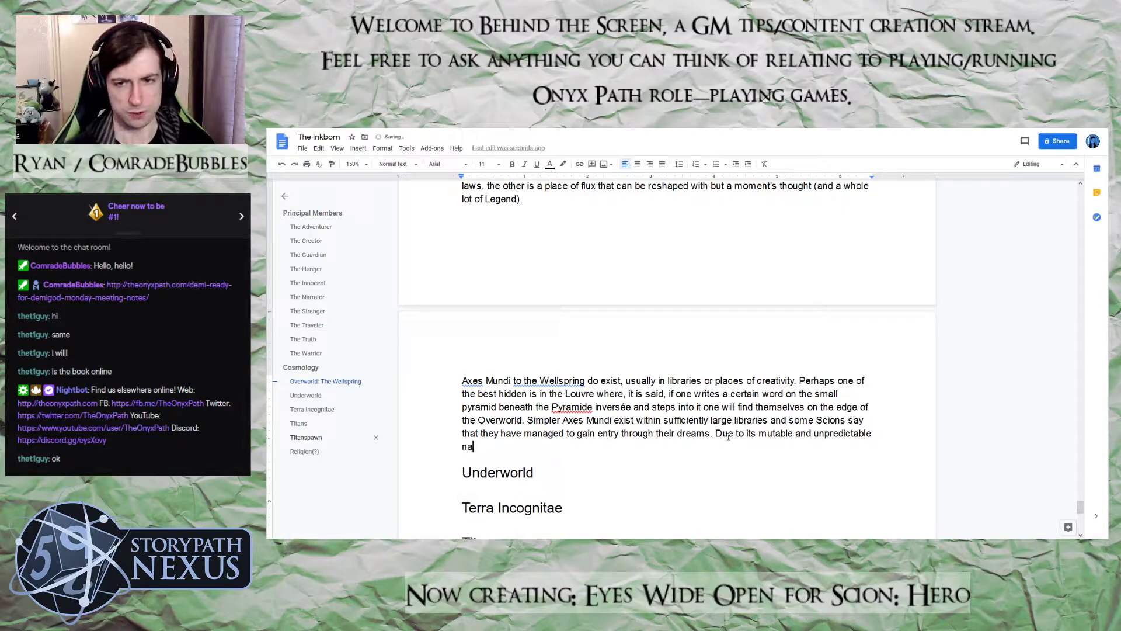
{"action": "key", "text": "BackSpace"}
{"action": "key", "text": "BackSpace"}
{"action": "key", "text": "BackSpace"}
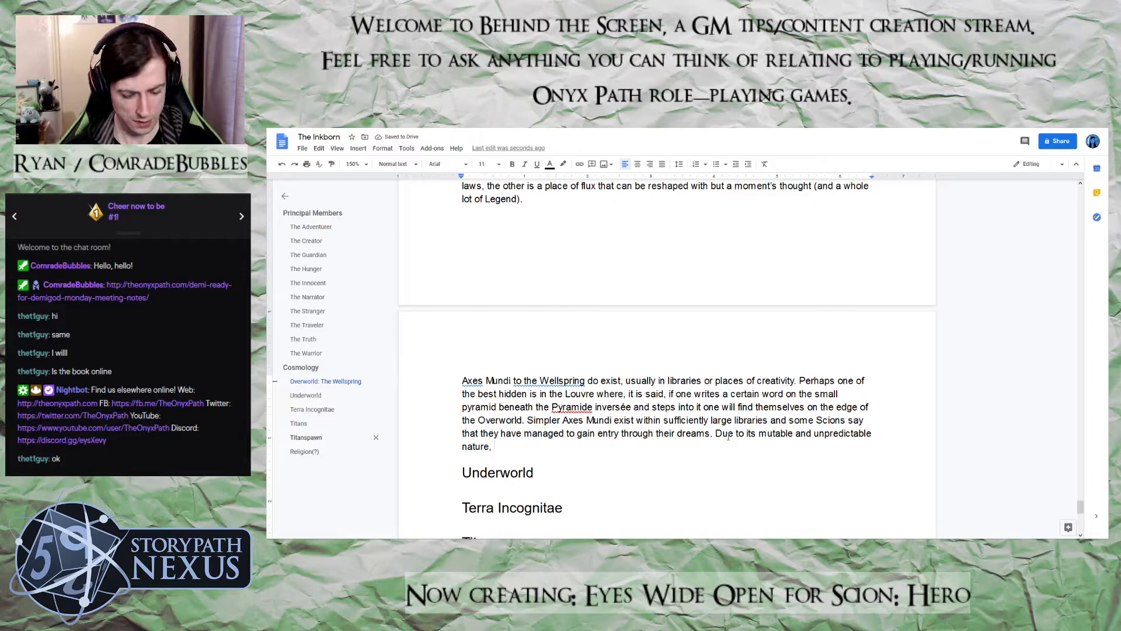
Continue the unfinished last sentence of the Axes Mundi paragraph with "it is quite common for axes mundi to"
{"action": "type", "text": "it is "}
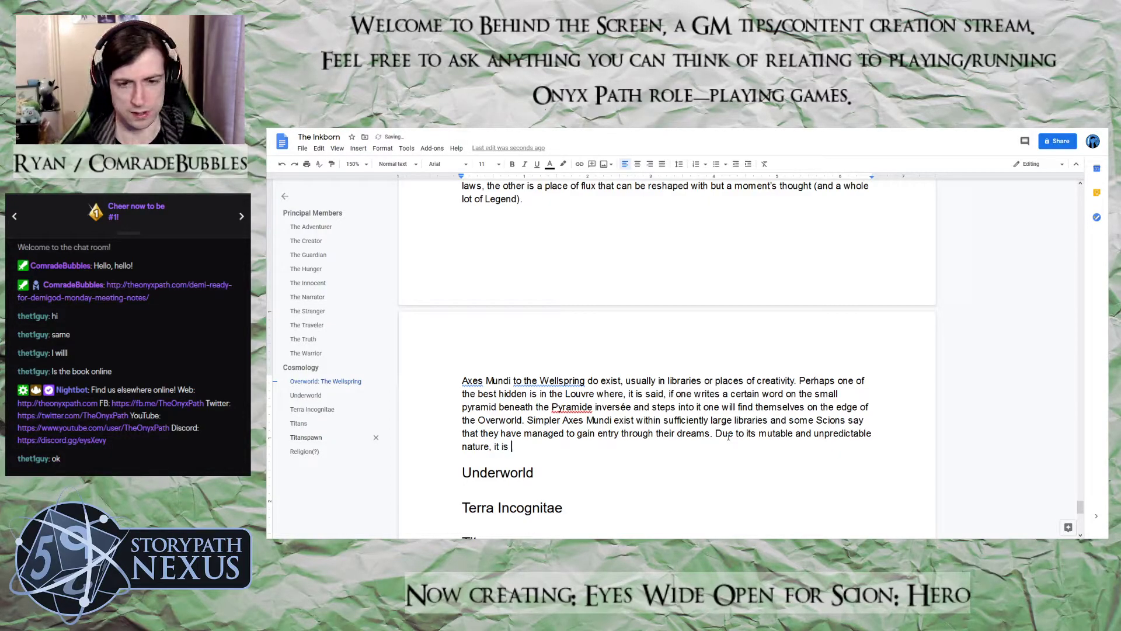
{"action": "type", "text": "quite "}
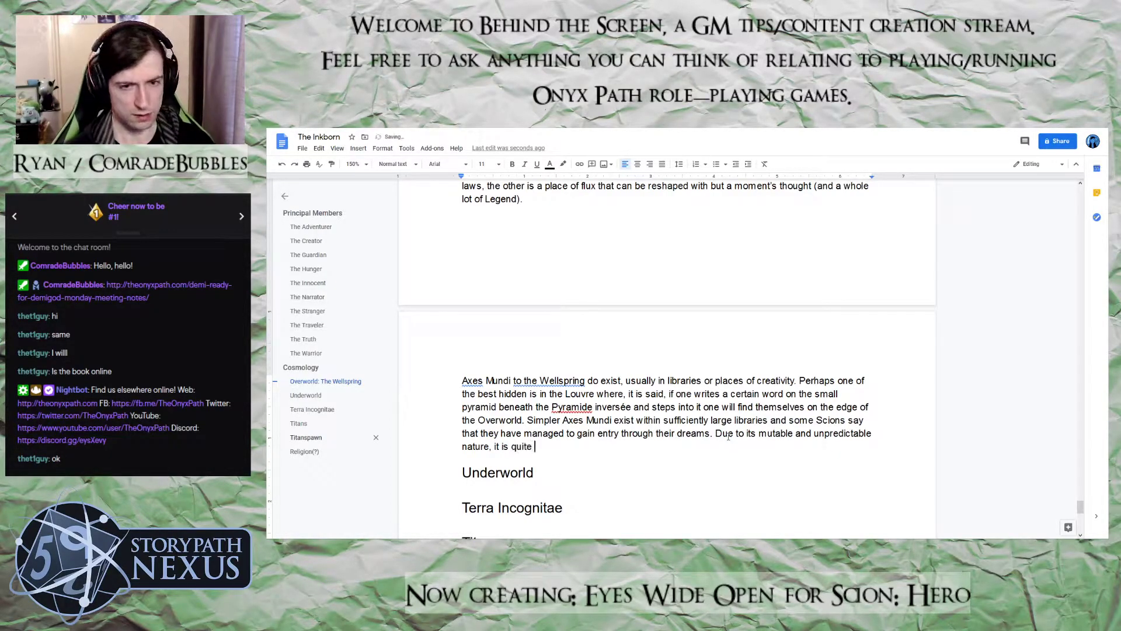
{"action": "type", "text": "common for the"}
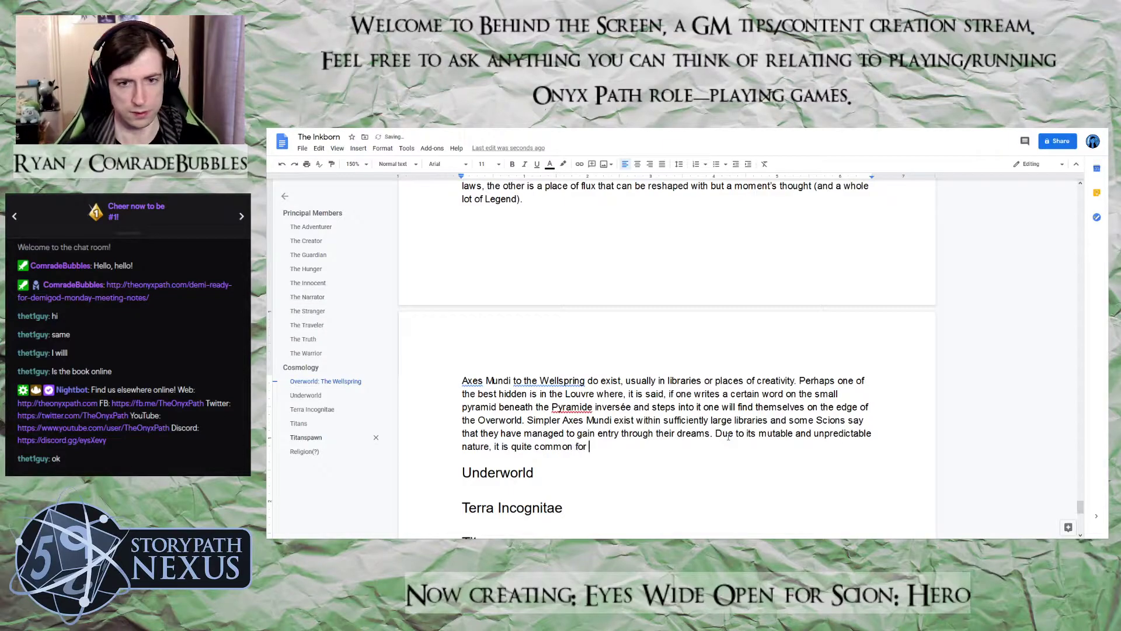
{"action": "key", "text": "BackSpace"}
{"action": "key", "text": "BackSpace"}
{"action": "key", "text": "BackSpace"}
{"action": "type", "text": "acce"}
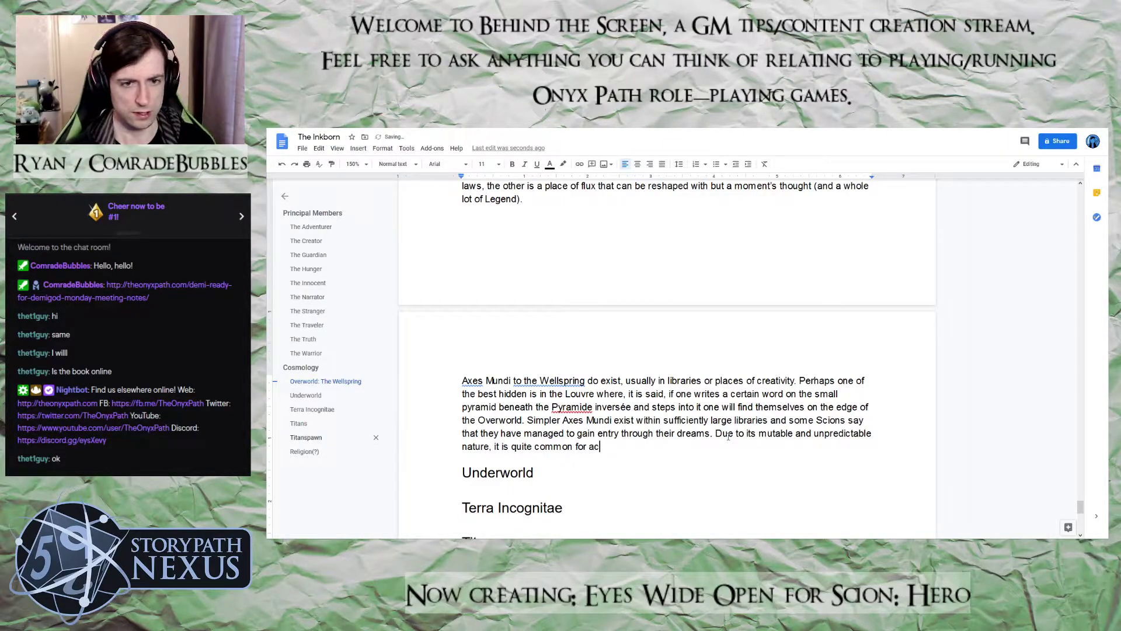
{"action": "key", "text": "BackSpace"}
{"action": "key", "text": "BackSpace"}
{"action": "key", "text": "BackSpace"}
{"action": "type", "text": "xes m"}
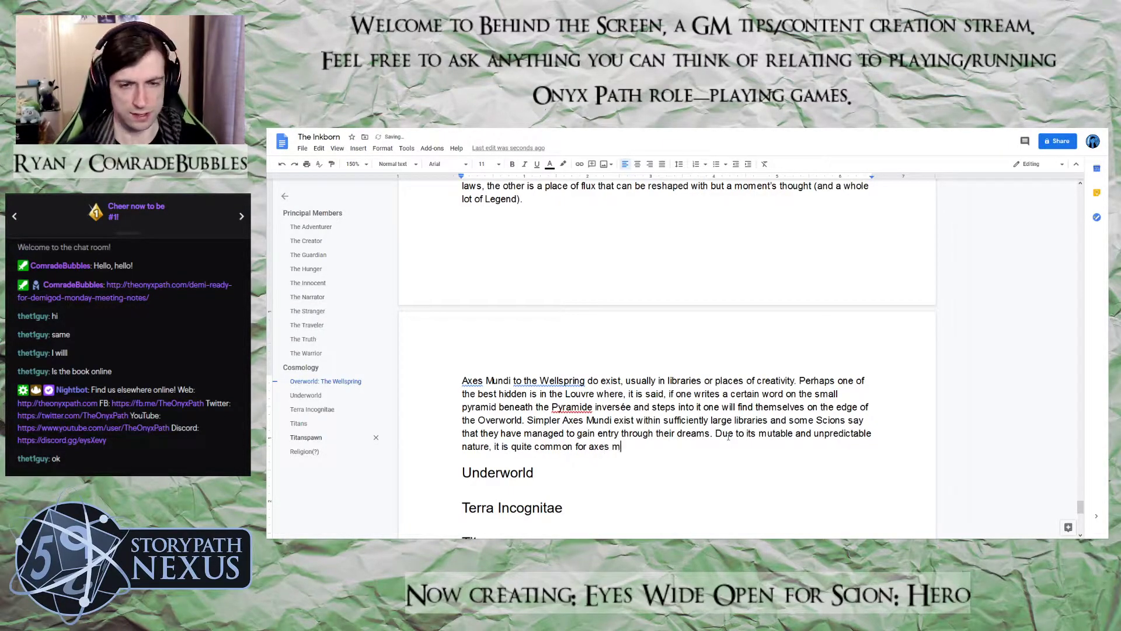
{"action": "type", "text": "undi to spont"}
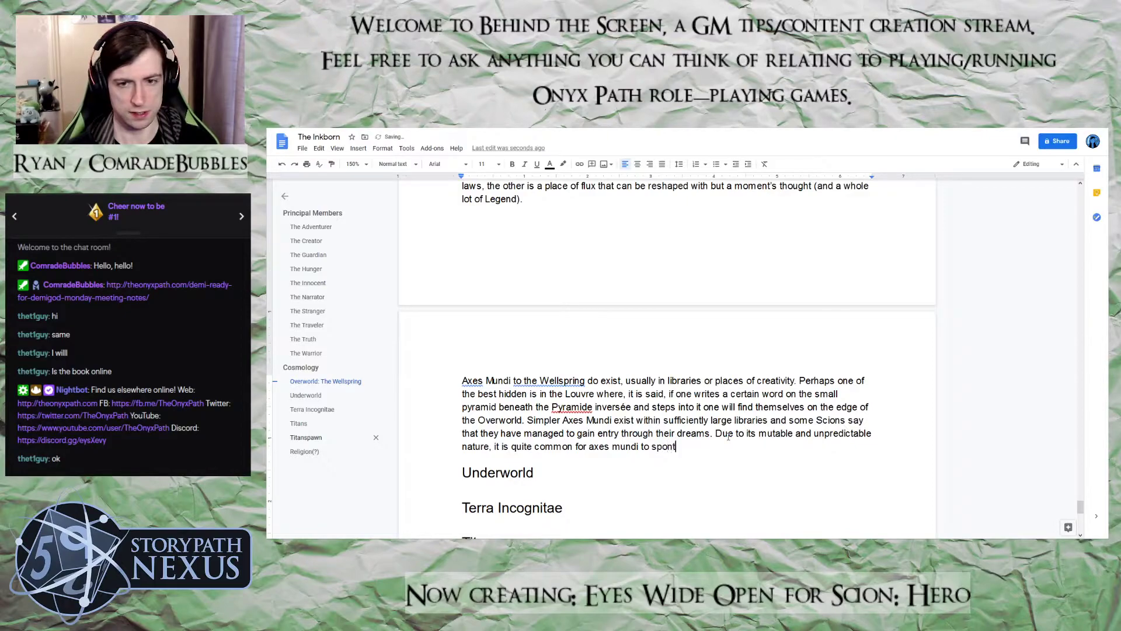
{"action": "type", "text": "aneously "}
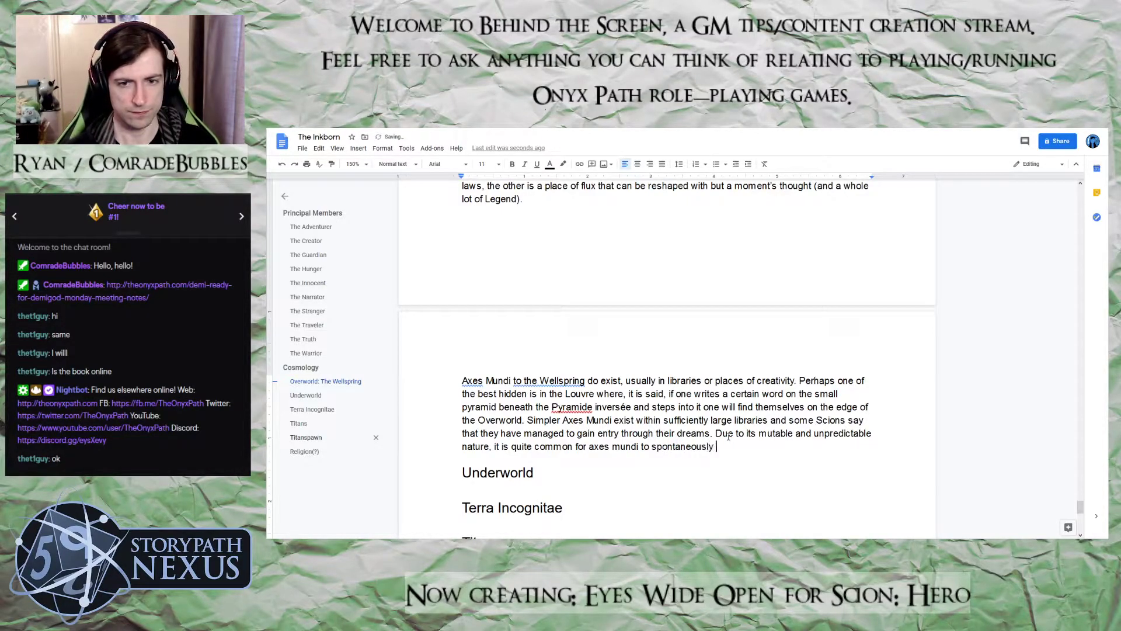
{"action": "type", "text": "appear"}
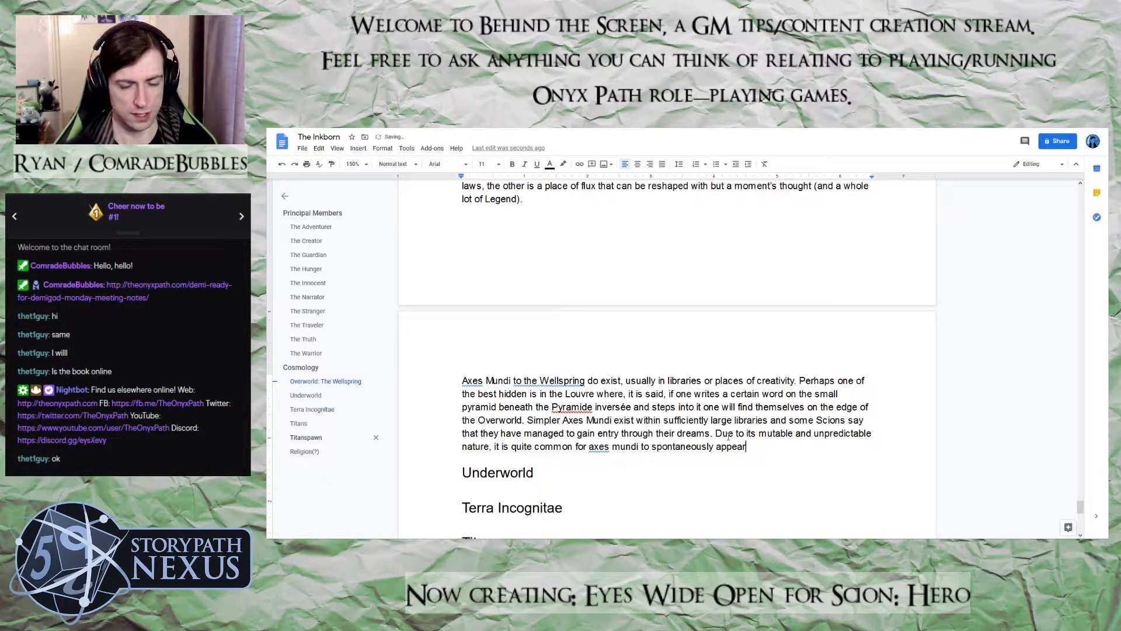
{"action": "type", "text": ", and disappear j"}
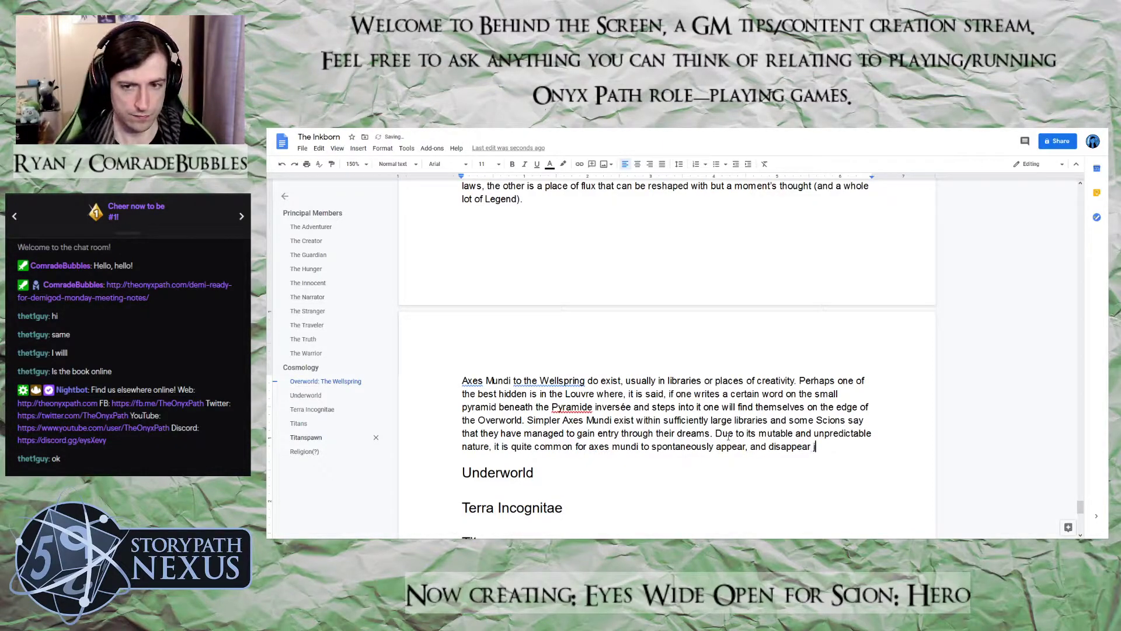
{"action": "type", "text": "ust as quickly."}
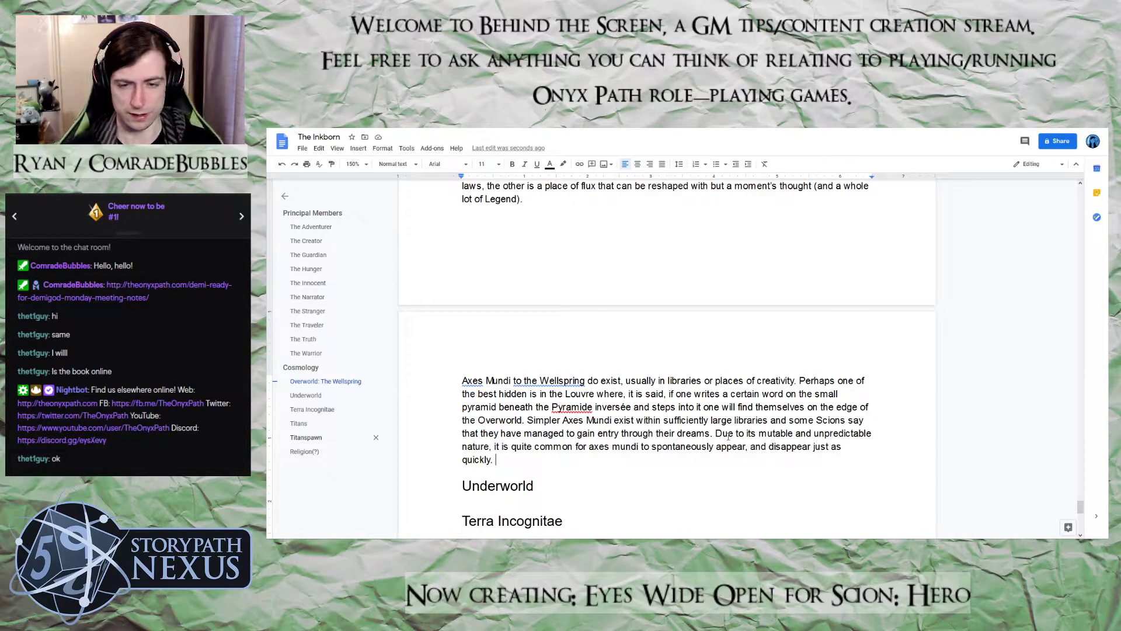
Replace the sentence ending "just as quickly." after "disappear" with ", as quickly as"
{"action": "key", "text": "BackSpace"}
{"action": "key", "text": "BackSpace"}
{"action": "key", "text": "BackSpace"}
{"action": "key", "text": "BackSpace"}
{"action": "key", "text": "BackSpace"}
{"action": "key", "text": "BackSpace"}
{"action": "key", "text": "BackSpace"}
{"action": "key", "text": "BackSpace"}
{"action": "key", "text": "BackSpace"}
{"action": "key", "text": "BackSpace"}
{"action": "key", "text": "BackSpace"}
{"action": "key", "text": "BackSpace"}
{"action": "key", "text": "BackSpace"}
{"action": "key", "text": "BackSpace"}
{"action": "key", "text": "BackSpace"}
{"action": "key", "text": "BackSpace"}
{"action": "key", "text": "BackSpace"}
{"action": "key", "text": "BackSpace"}
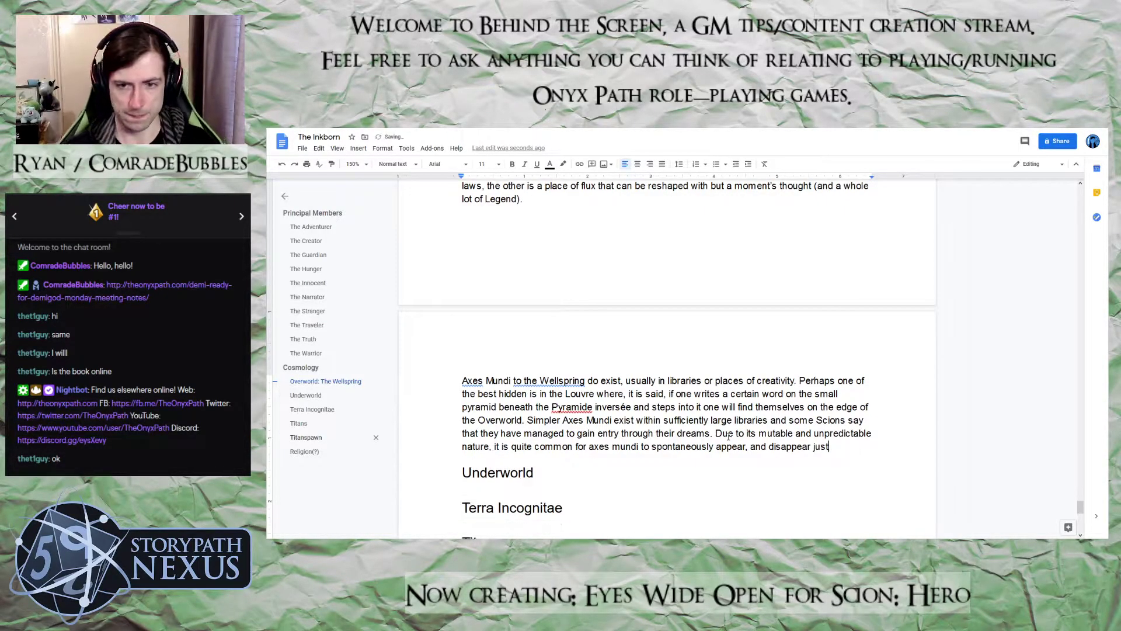
{"action": "type", "text": ", "}
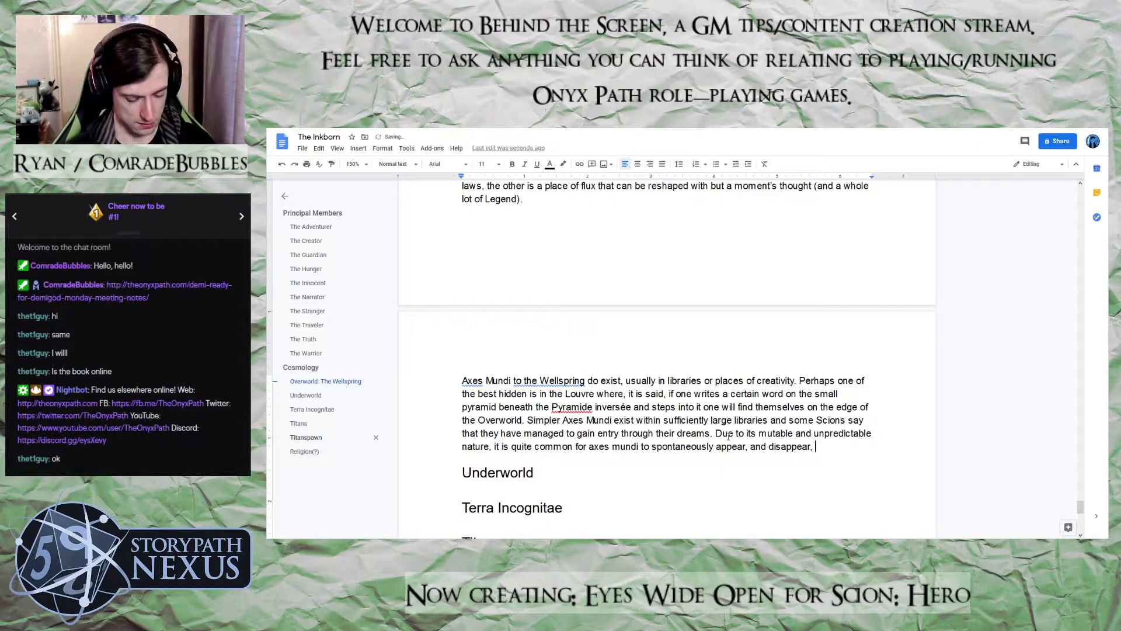
{"action": "type", "text": "as quickly "}
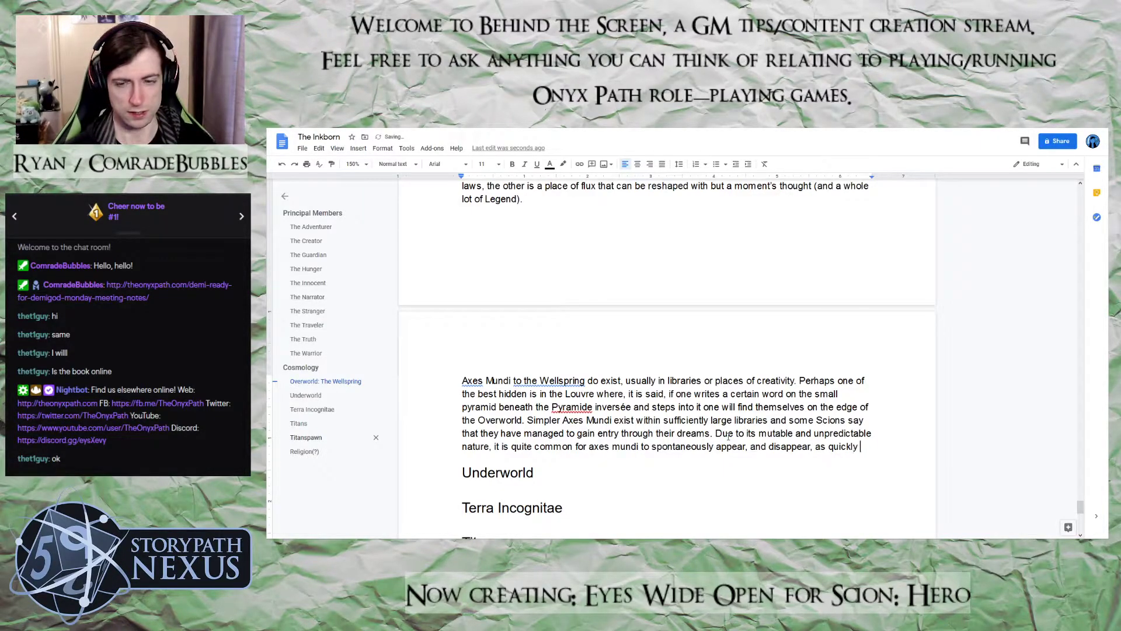
{"action": "type", "text": "as "}
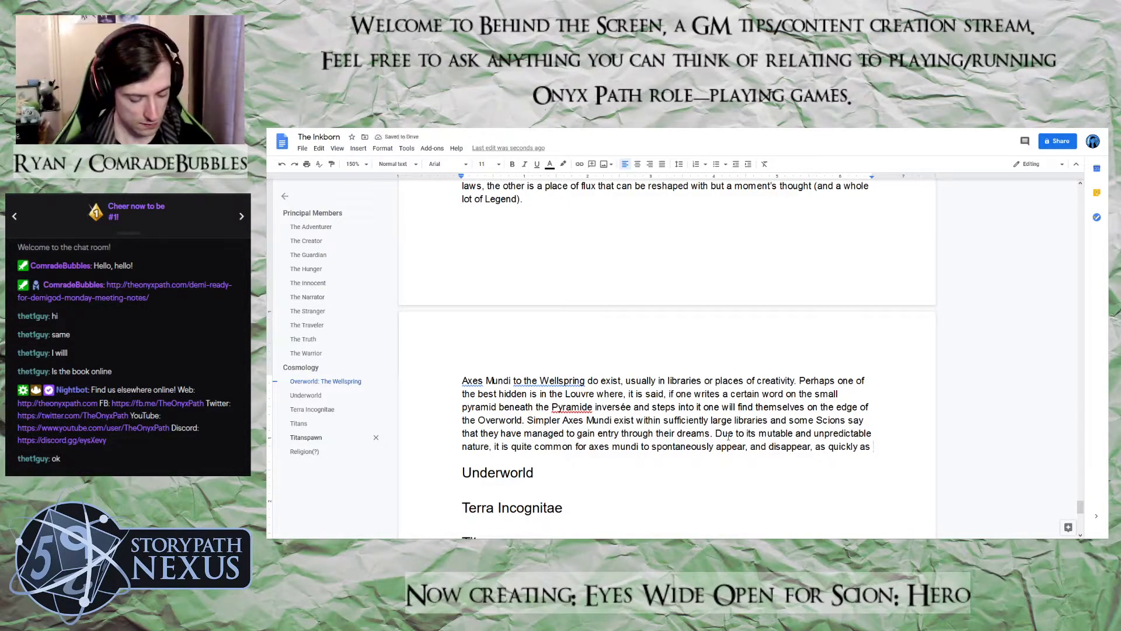
{"action": "type", "text": "dreams"}
{"action": "type", "text": " are fo"}
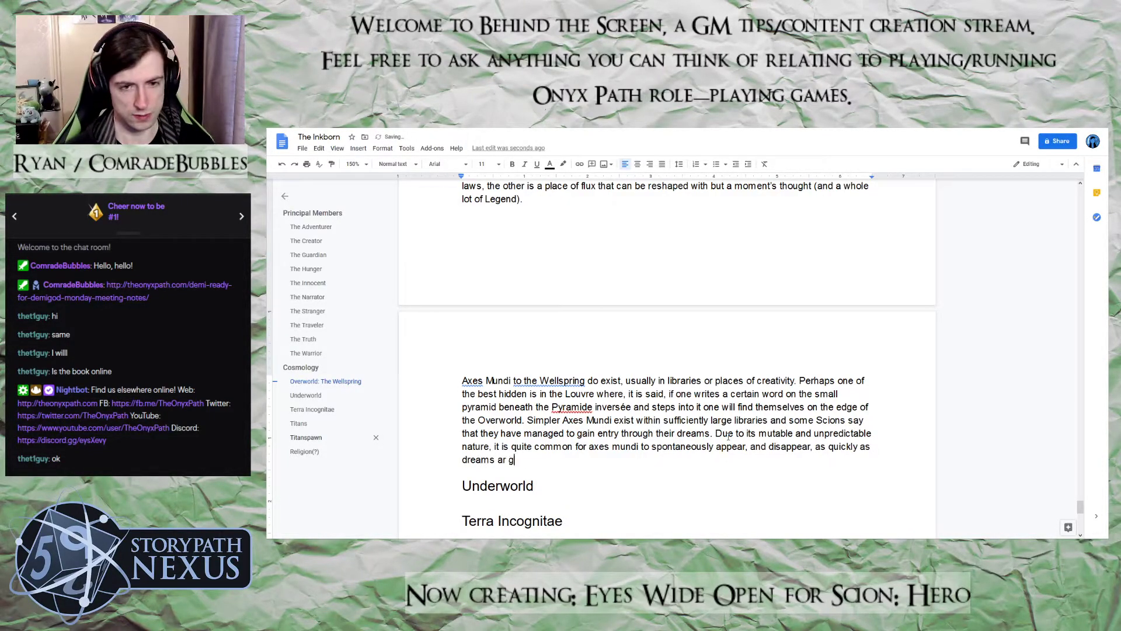
{"action": "type", "text": "g"}
Finish the comparison at the end of the sentence with "dreams are forgotten in the minutes after waking."
{"action": "key", "text": "BackSpace"}
{"action": "type", "text": "rgotten"}
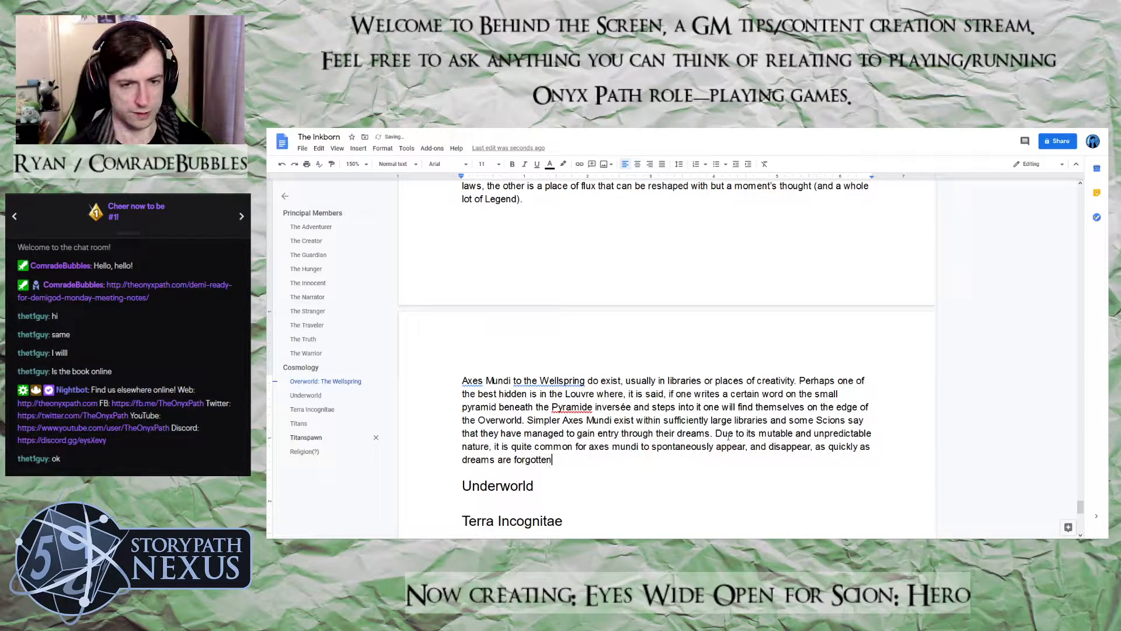
{"action": "type", "text": " in the "}
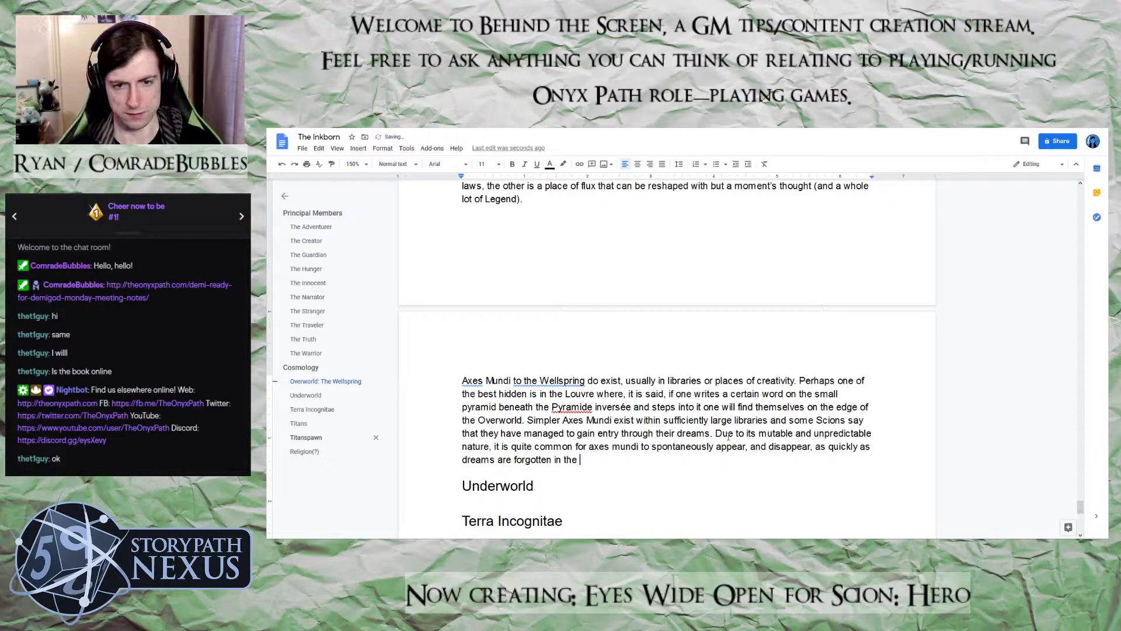
{"action": "type", "text": "minutes after "}
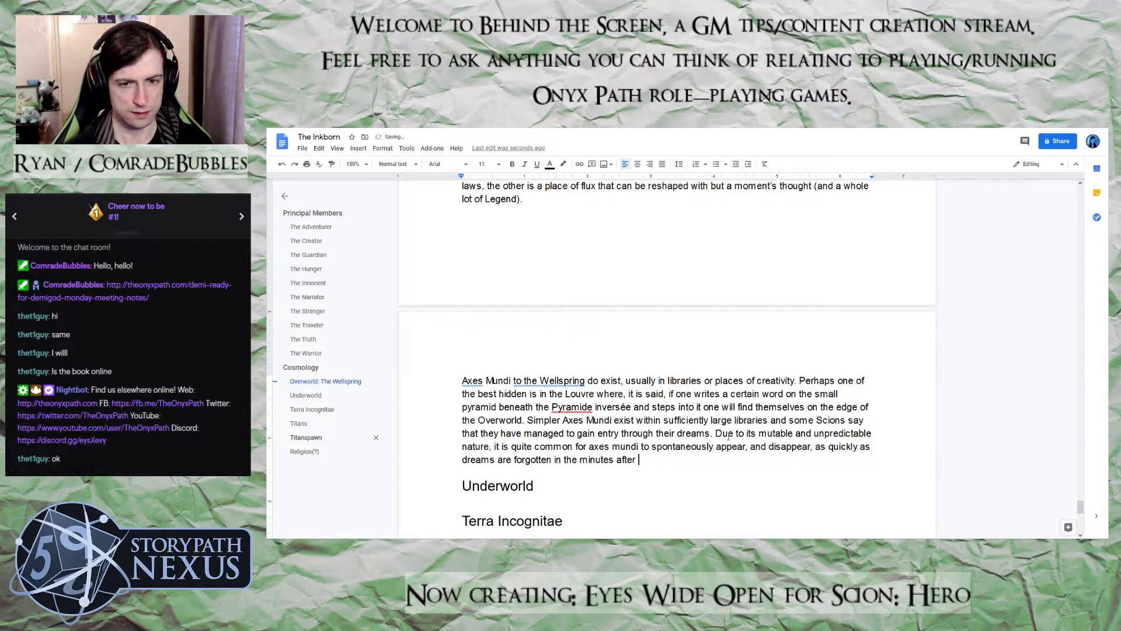
{"action": "type", "text": "waking."}
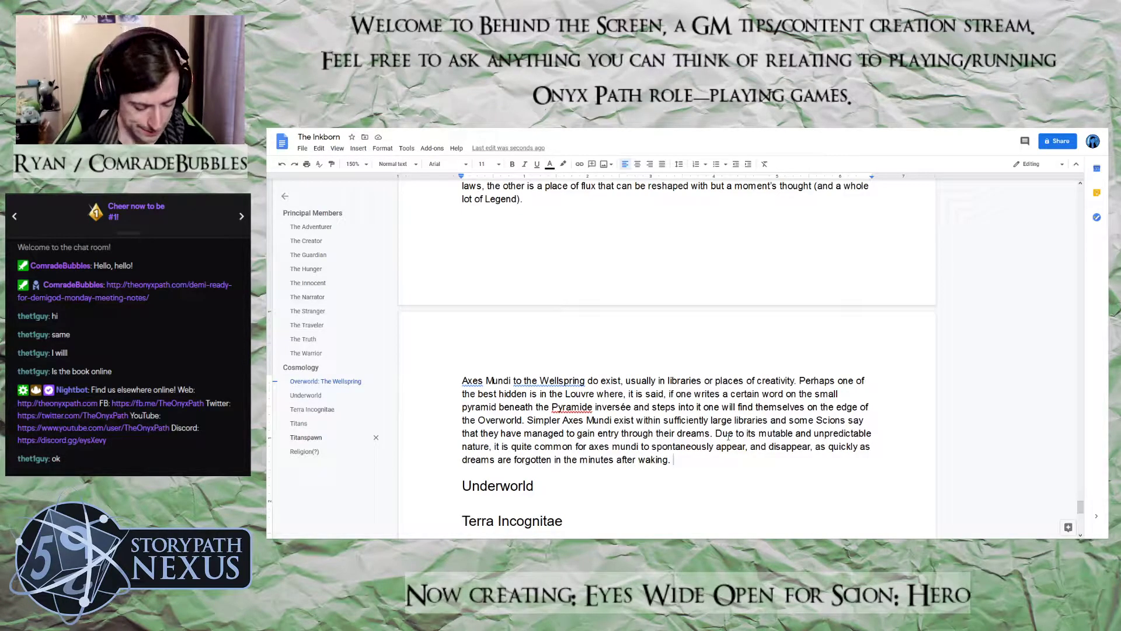
Begin another sentence in the Axes Mundi paragraph with "The one unifying factor among these temporary axes mundi"
{"action": "type", "text": "The"}
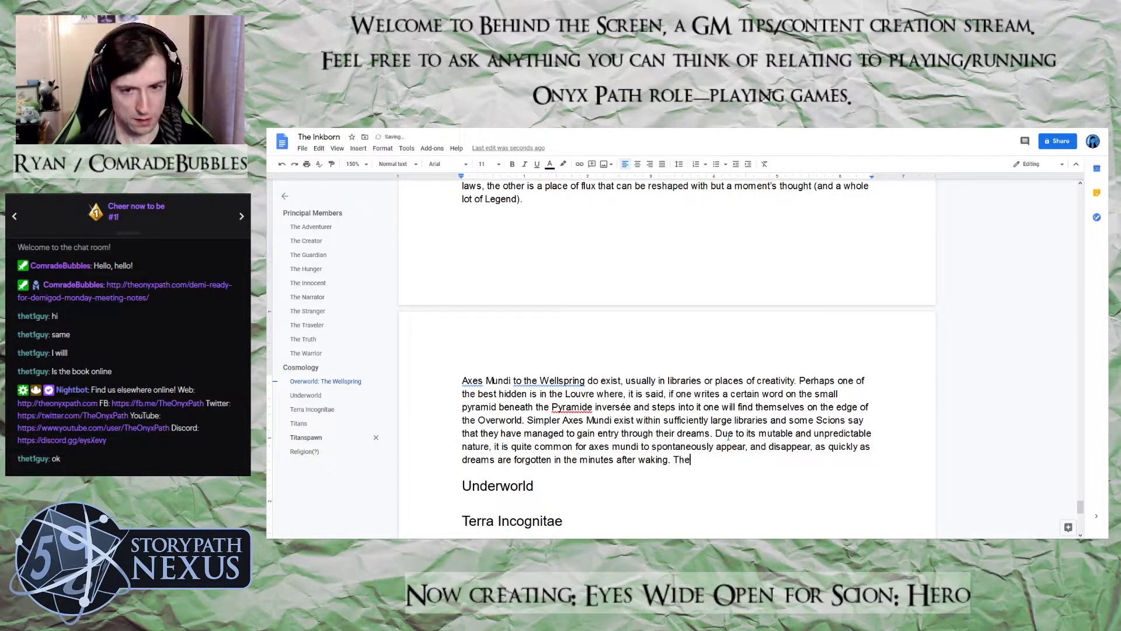
{"action": "type", "text": " one unifr"}
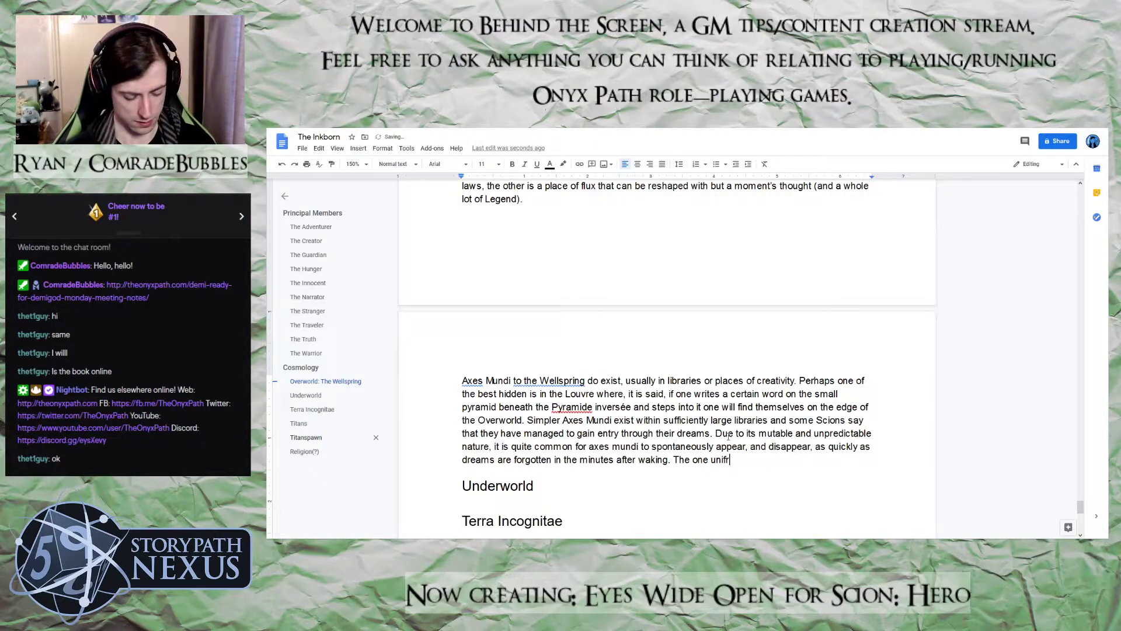
{"action": "key", "text": "BackSpace"}
{"action": "type", "text": "ying factr"}
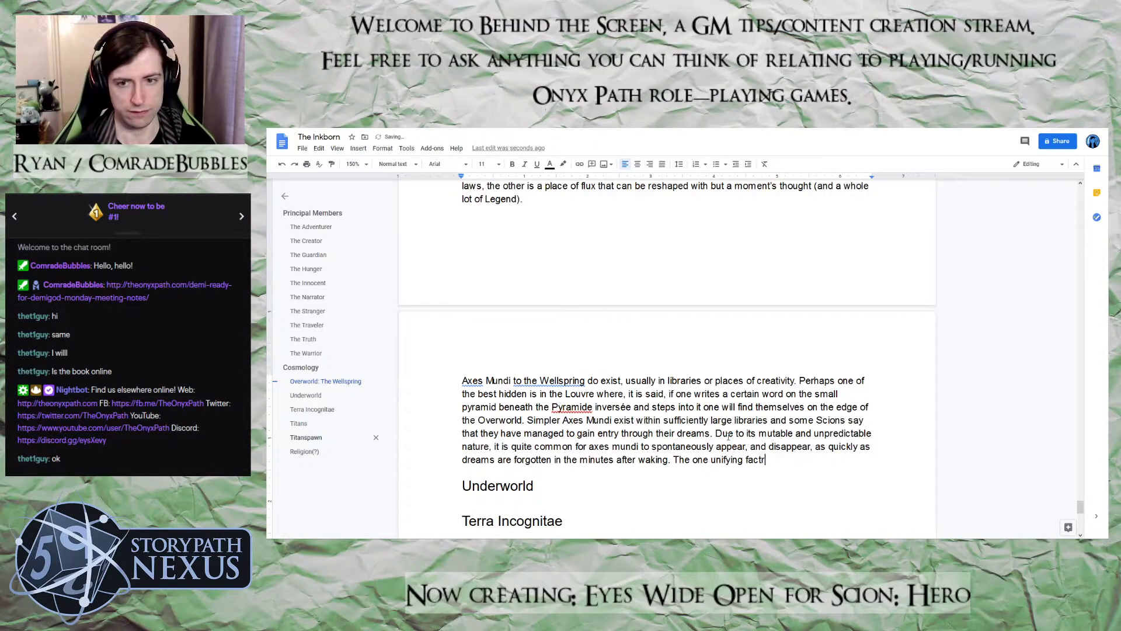
{"action": "key", "text": "BackSpace"}
{"action": "type", "text": "or"}
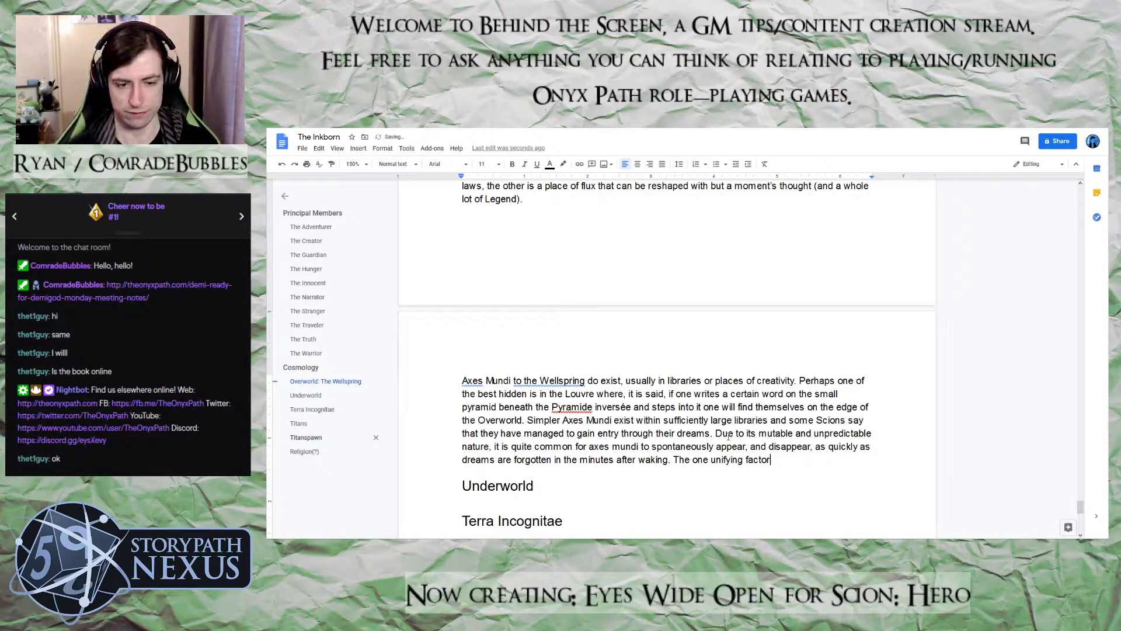
{"action": "type", "text": " among these temporary az"}
{"action": "key", "text": "BackSpace"}
{"action": "type", "text": "xes mundi"}
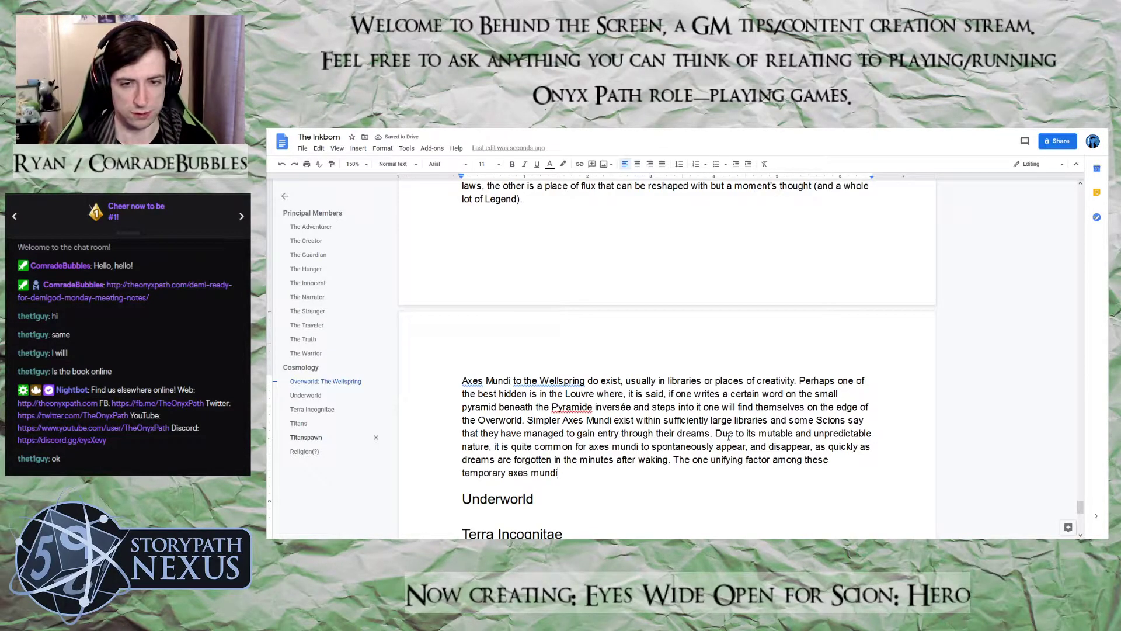
Capitalize "axes mundi" as "Axes Mundi" after "it is quite common for"
{"action": "left_click", "coordinate": [596, 446]}
{"action": "key", "text": "BackSpace"}
{"action": "type", "text": "A"}
{"action": "key", "text": "Down"}
{"action": "key", "text": "Down"}
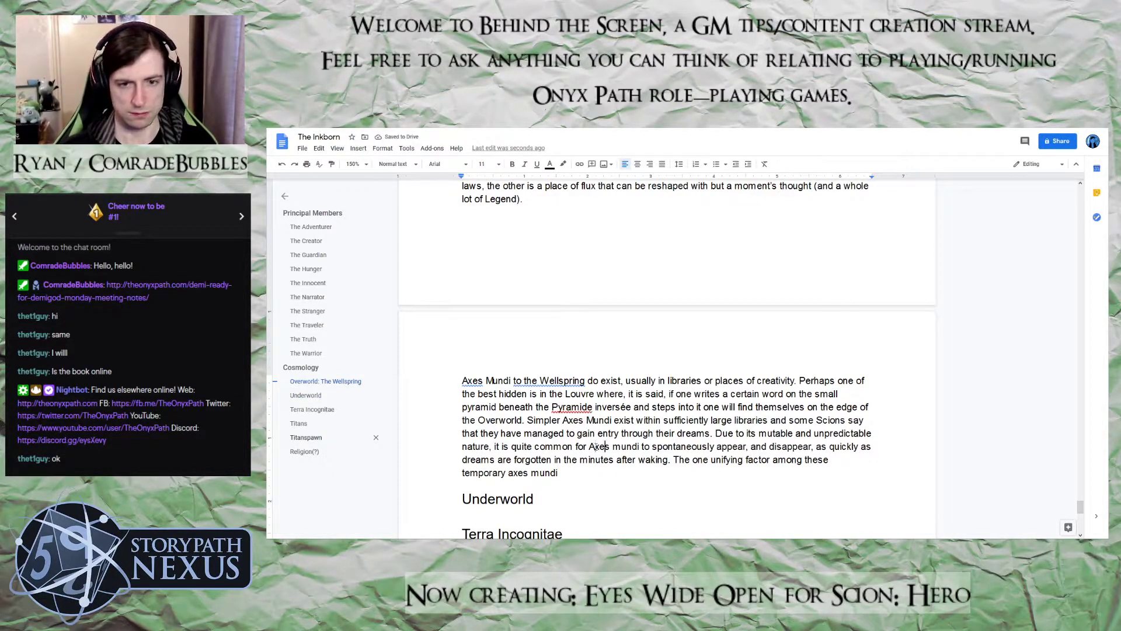
{"action": "key", "text": "Right"}
{"action": "key", "text": "Right"}
{"action": "key", "text": "Right"}
{"action": "key", "text": "BackSpace"}
{"action": "type", "text": "M"}
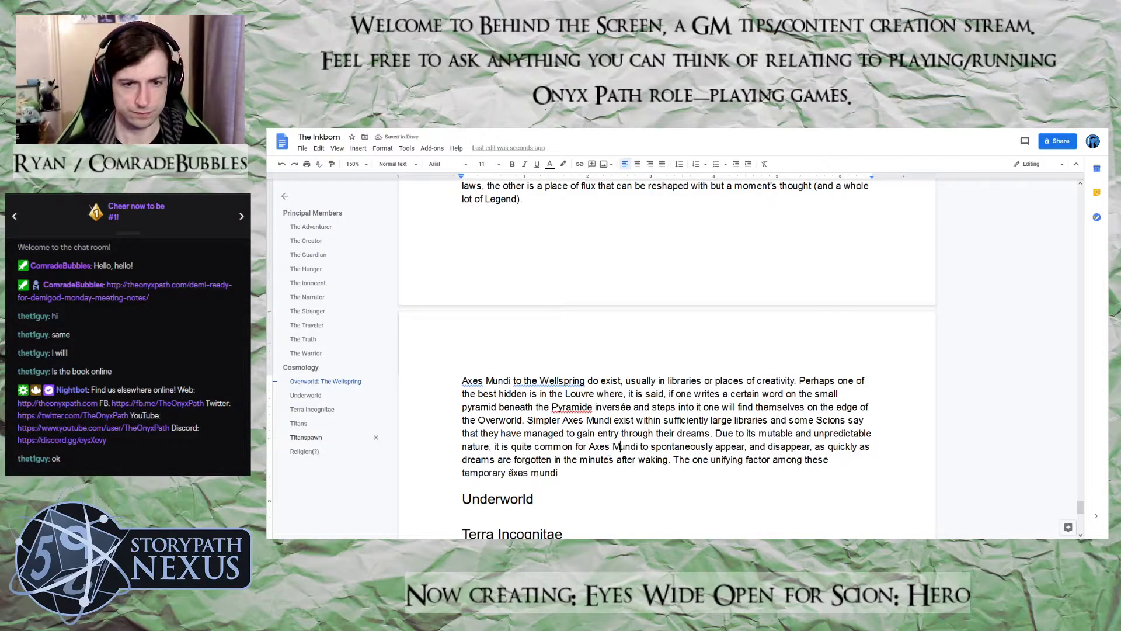
Capitalize "axes mundi" as "Axes Mundi" after "temporary" in the paragraph's last sentence
{"action": "key", "text": "BackSpace"}
{"action": "type", "text": "A"}
{"action": "key", "text": "Right"}
{"action": "key", "text": "Right"}
{"action": "key", "text": "Right"}
{"action": "key", "text": "Right"}
{"action": "key", "text": "BackSpace"}
{"action": "type", "text": "M"}
{"action": "key", "text": "Right"}
{"action": "key", "text": "Right"}
{"action": "key", "text": "Right"}
{"action": "key", "text": "Right"}
Complete the "unifying factor" sentence with "is that they form in places of great potential and nascent creativity."
{"action": "type", "text": "is that they "}
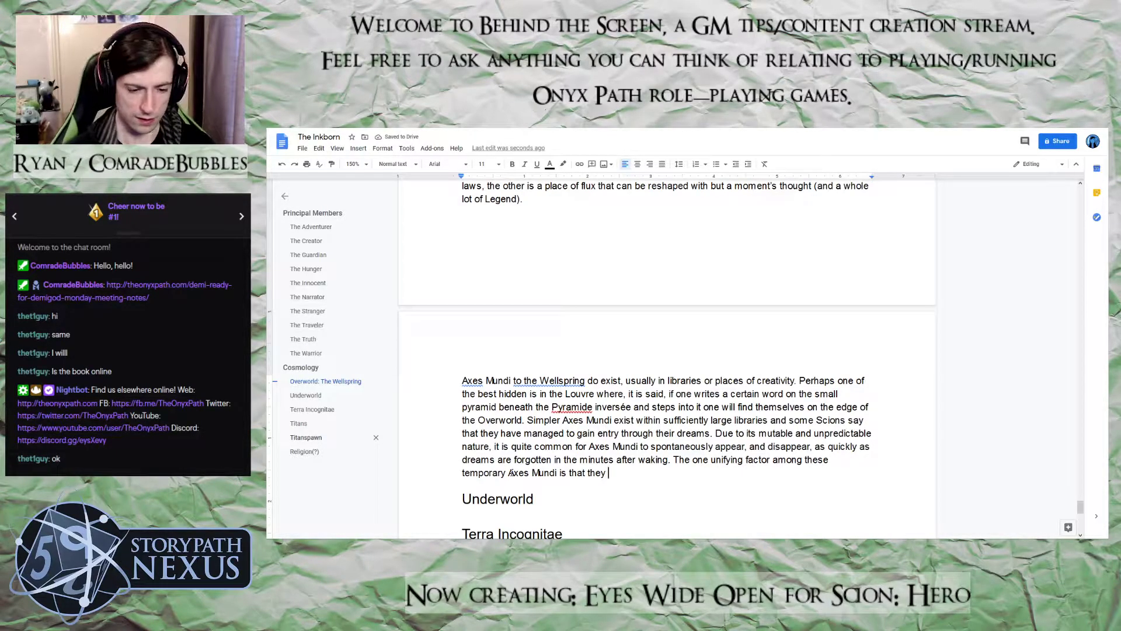
{"action": "type", "text": "form"}
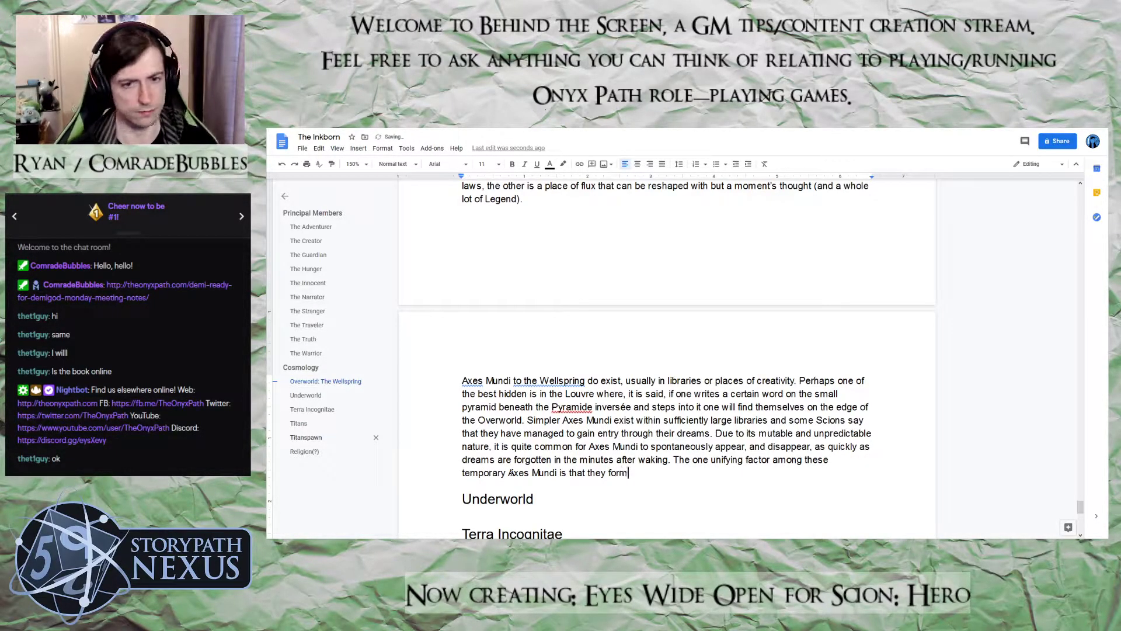
{"action": "type", "text": " in plac"}
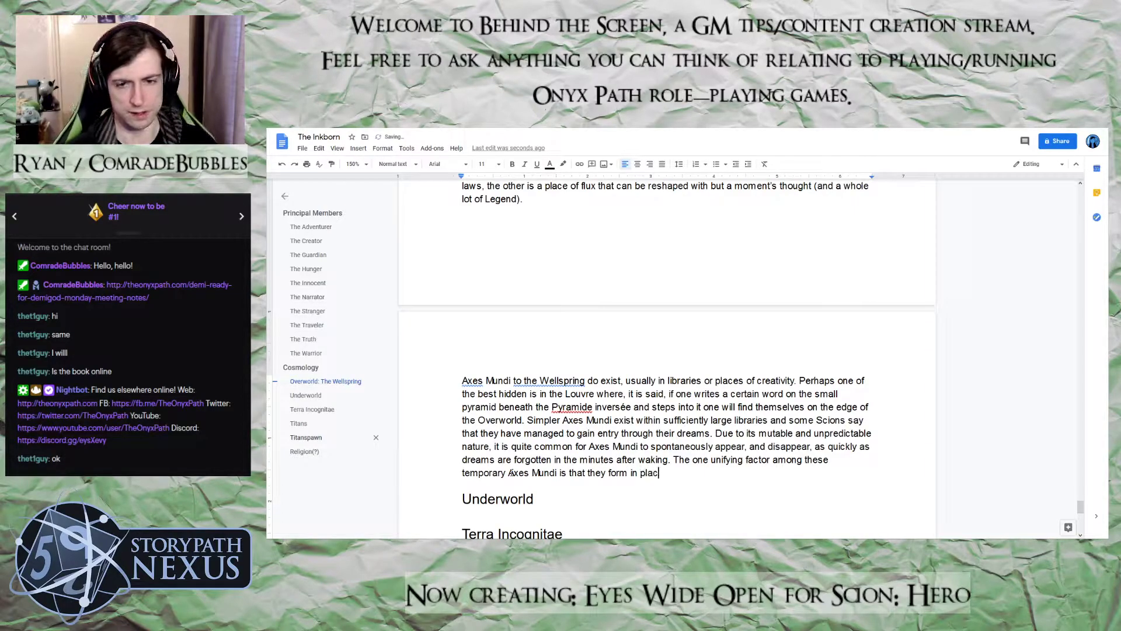
{"action": "type", "text": "es of great port"}
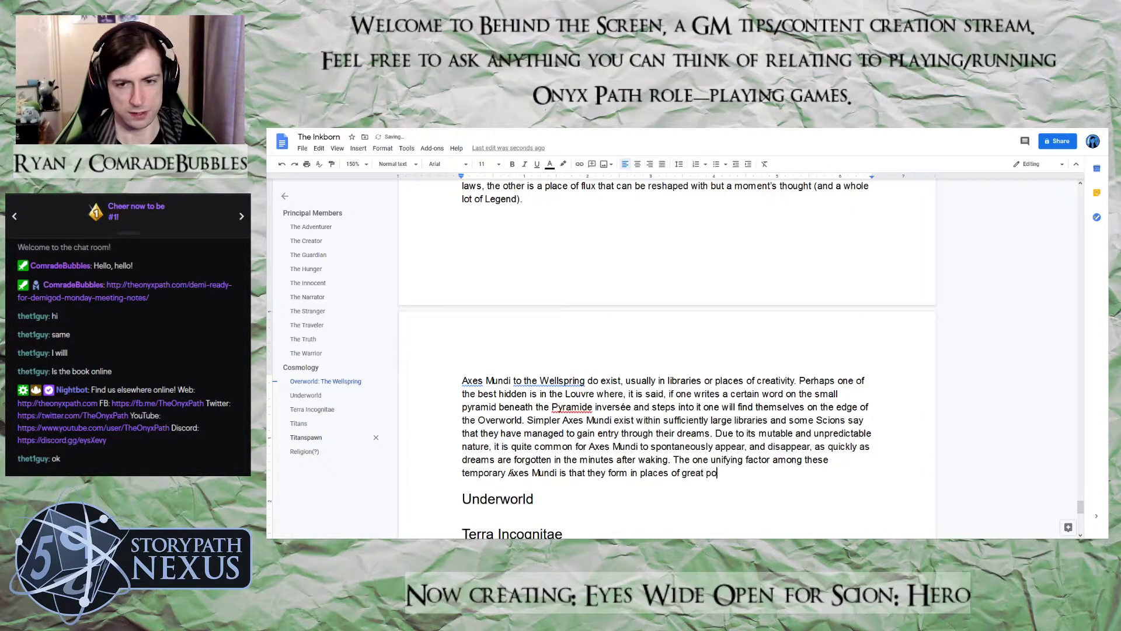
{"action": "key", "text": "BackSpace"}
{"action": "key", "text": "BackSpace"}
{"action": "key", "text": "BackSpace"}
{"action": "type", "text": "otential and "}
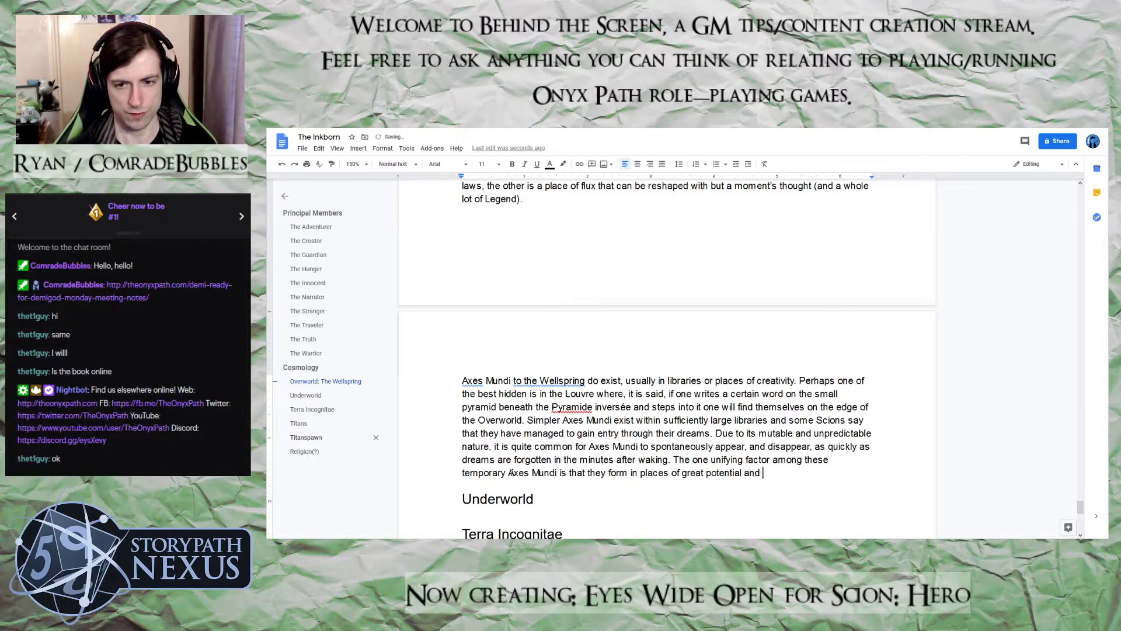
{"action": "type", "text": "nascent c"}
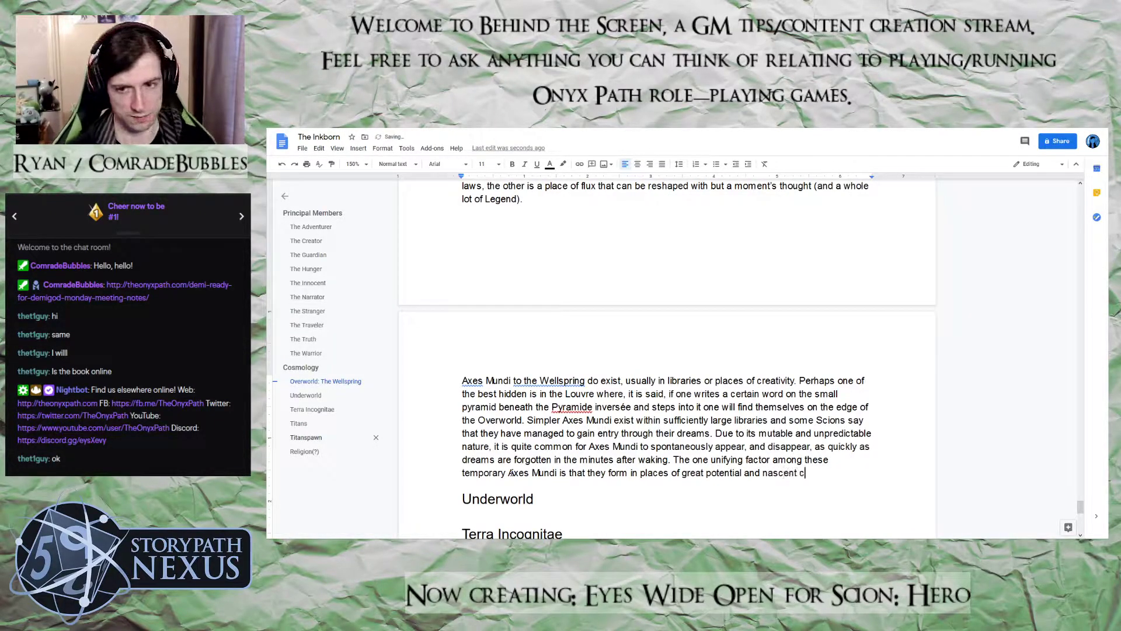
{"action": "type", "text": "reativity."}
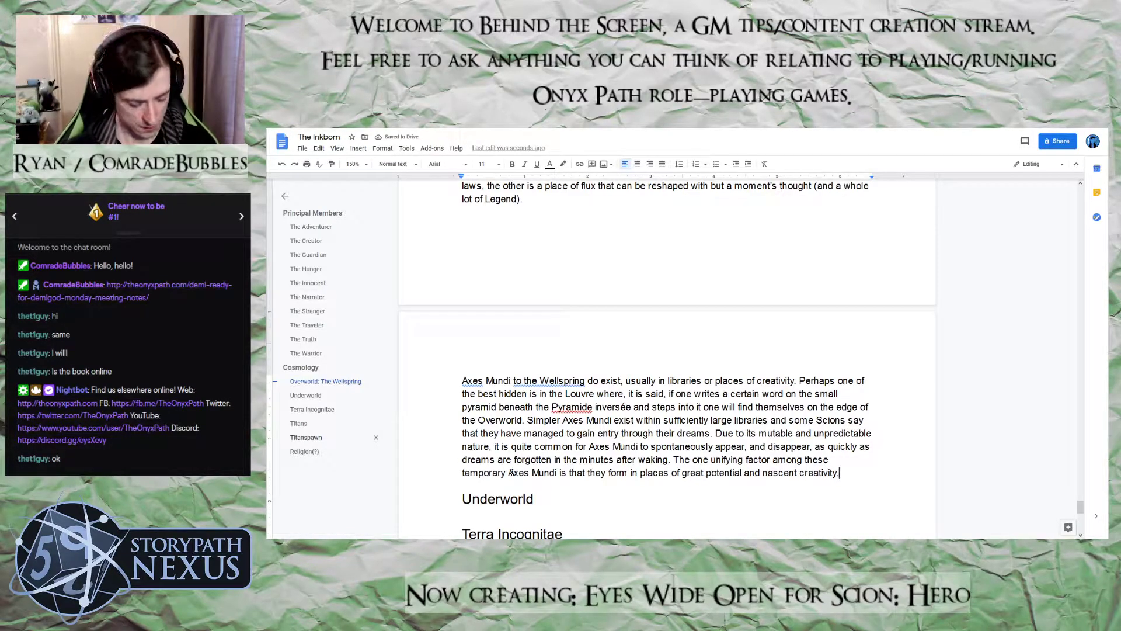
Add to the end of the Axes Mundi paragraph a new sentence starting "The older the location, or the more established the"
{"action": "type", "text": "The old"}
{"action": "type", "text": "er the"}
{"action": "key", "text": "BackSpace"}
{"action": "key", "text": "BackSpace"}
{"action": "key", "text": "BackSpace"}
{"action": "key", "text": "BackSpace"}
{"action": "type", "text": "o"}
{"action": "key", "text": "BackSpace"}
{"action": "type", "text": "the location, or the more established the creativti"}
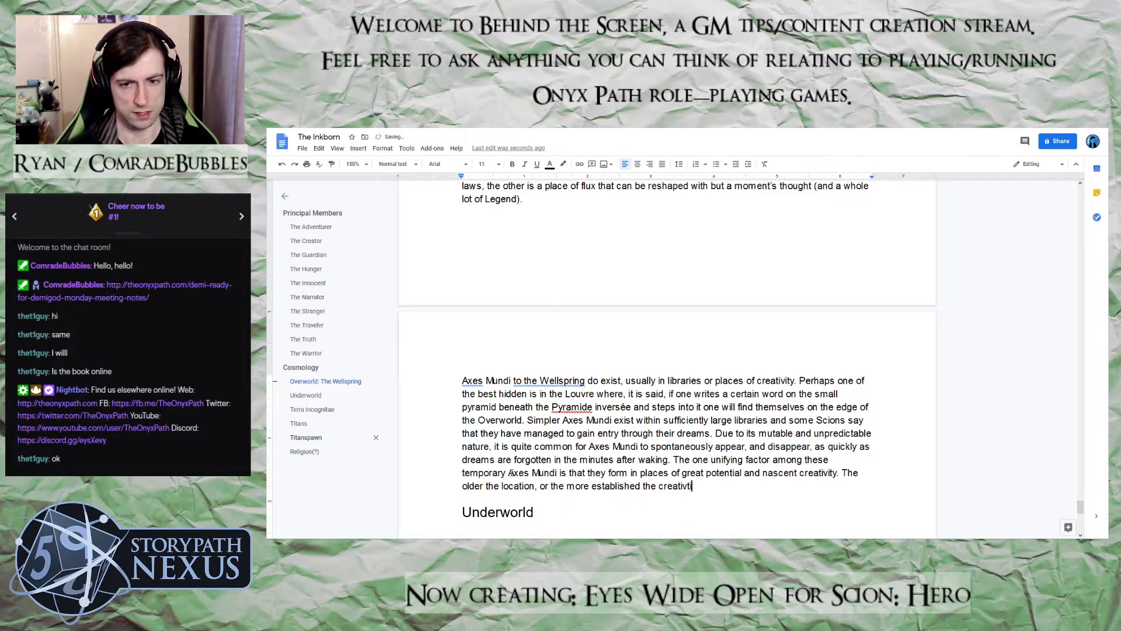
Continue the sentence about older locations with "creativity/creative output in that location"
{"action": "key", "text": "BackSpace"}
{"action": "type", "text": "ityc"}
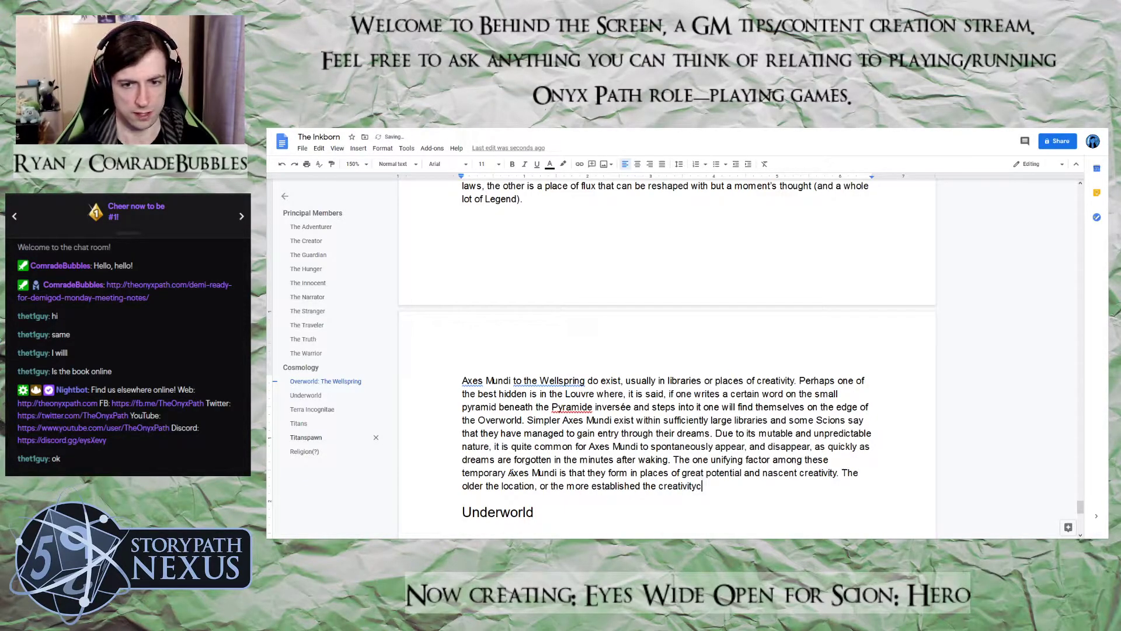
{"action": "key", "text": "BackSpace"}
{"action": "type", "text": "/creat"}
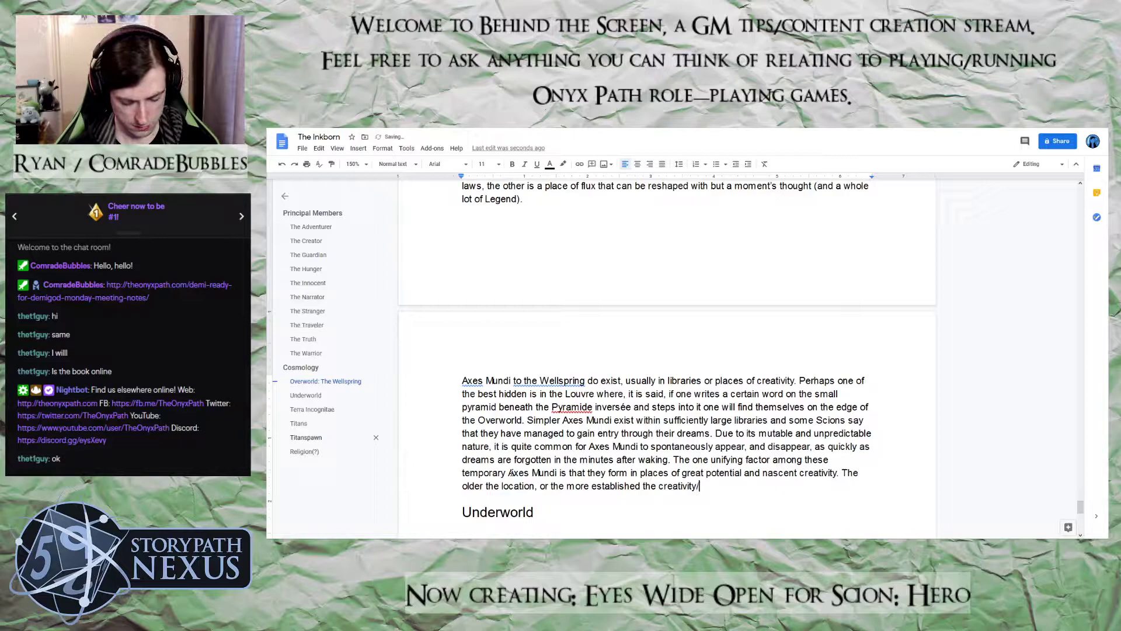
{"action": "type", "text": "ive o"}
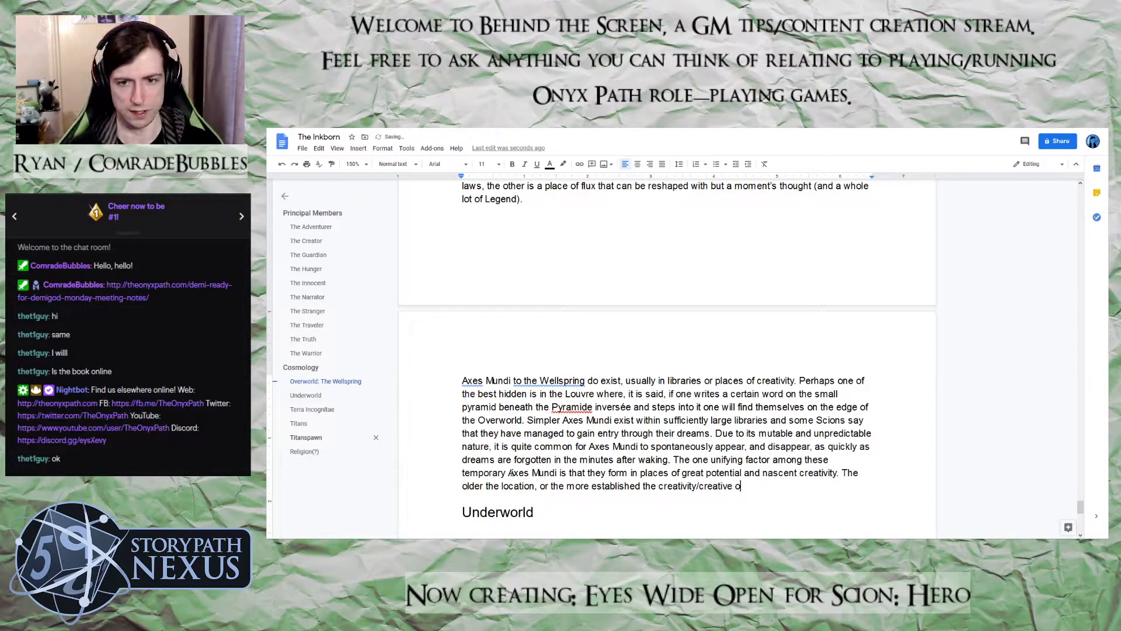
{"action": "type", "text": "utput "}
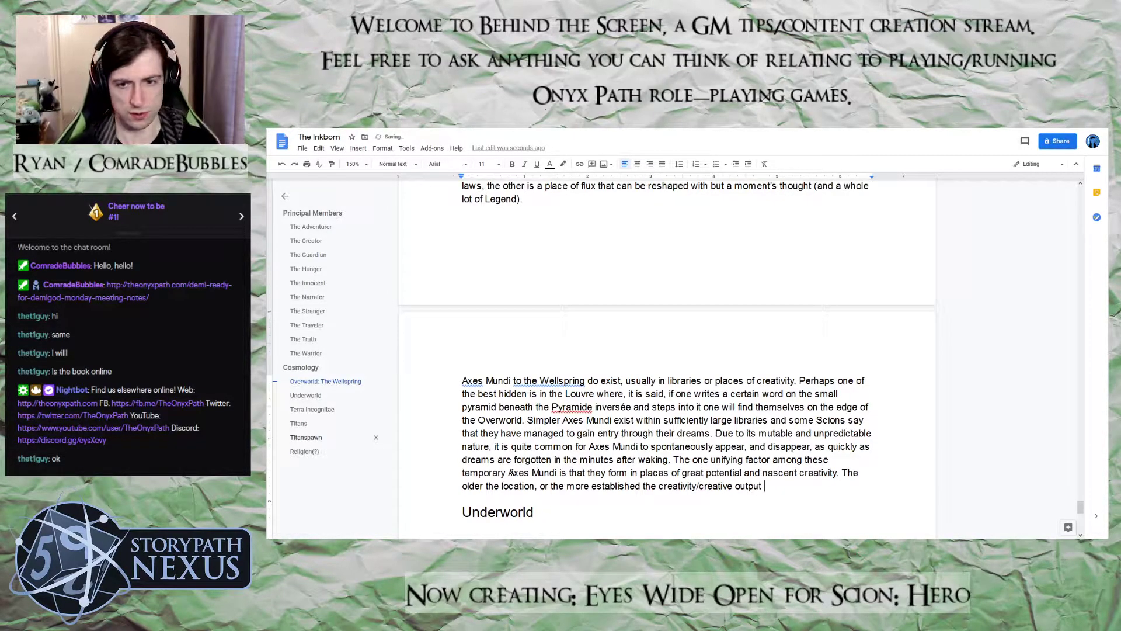
{"action": "type", "text": "in that lo"}
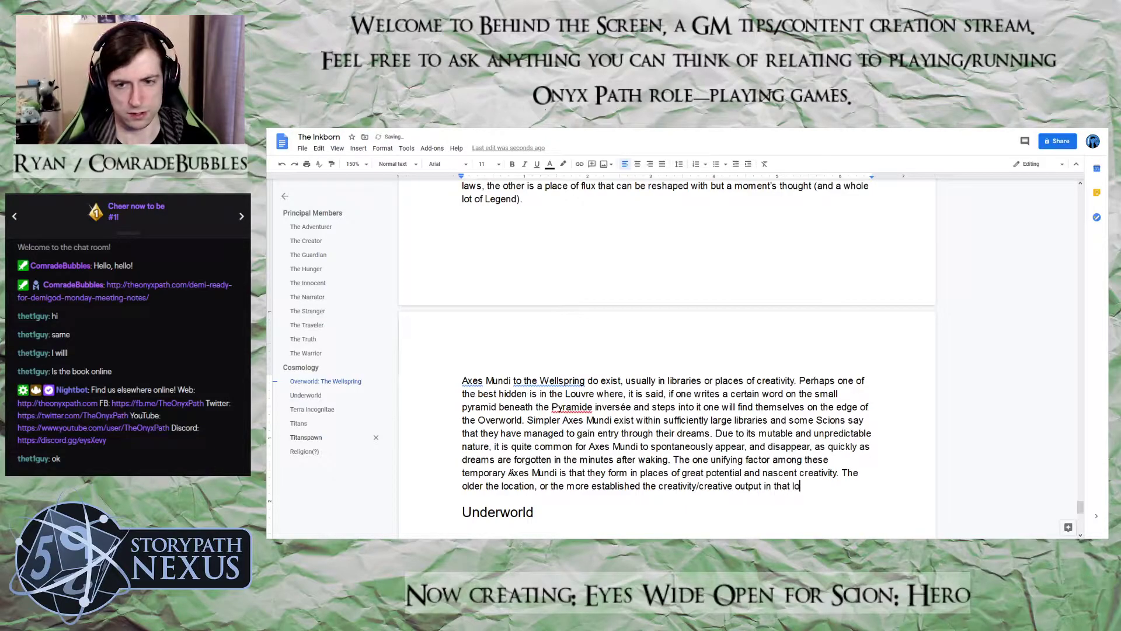
{"action": "type", "text": "cation,"}
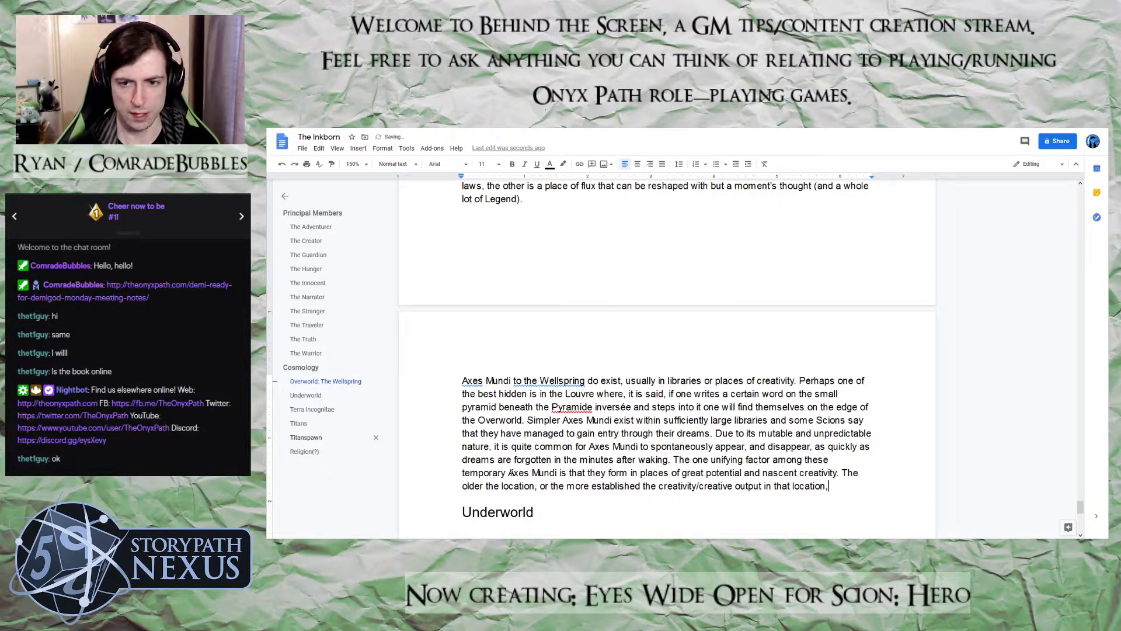
{"action": "type", "text": " the longer teh"}
{"action": "type", "text": " Axed Mu"}
Finish the sentence about older locations with ", the longer the Axes Mundi persists."
{"action": "key", "text": "BackSpace"}
{"action": "key", "text": "BackSpace"}
{"action": "key", "text": "BackSpace"}
{"action": "key", "text": "BackSpace"}
{"action": "type", "text": "s Mundi persists."}
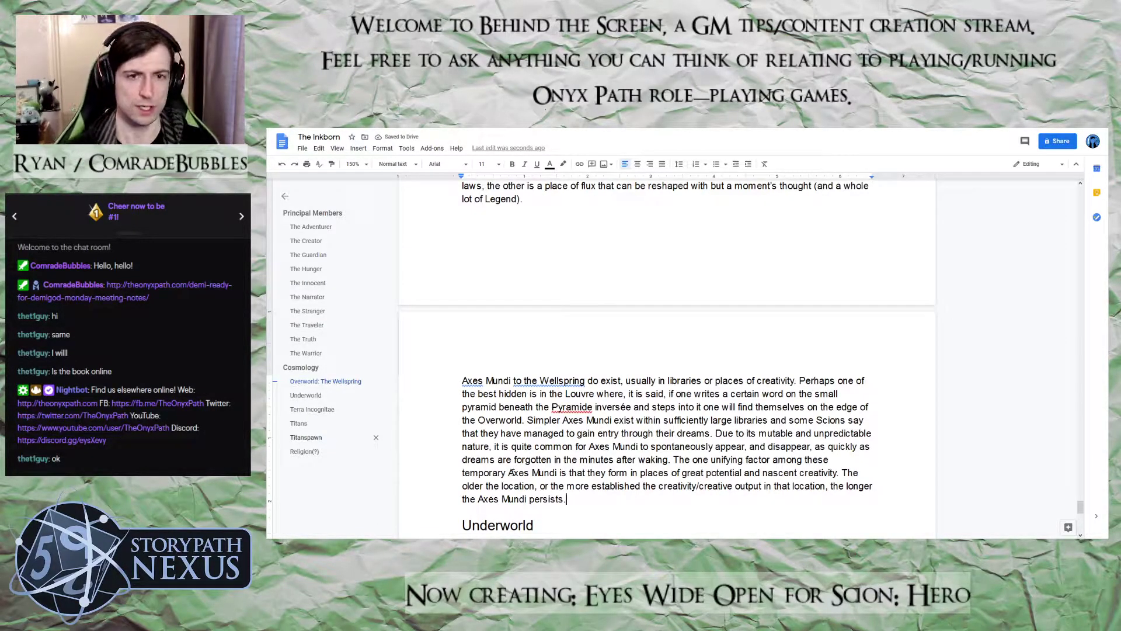
Extend the Underworld heading to read "Underworld: The Stacks" and start a body paragraph beneath it
{"action": "scroll", "coordinate": [512, 473], "scroll_direction": "up", "scroll_amount": 3}
{"action": "scroll", "coordinate": [608, 449], "scroll_direction": "down", "scroll_amount": 4}
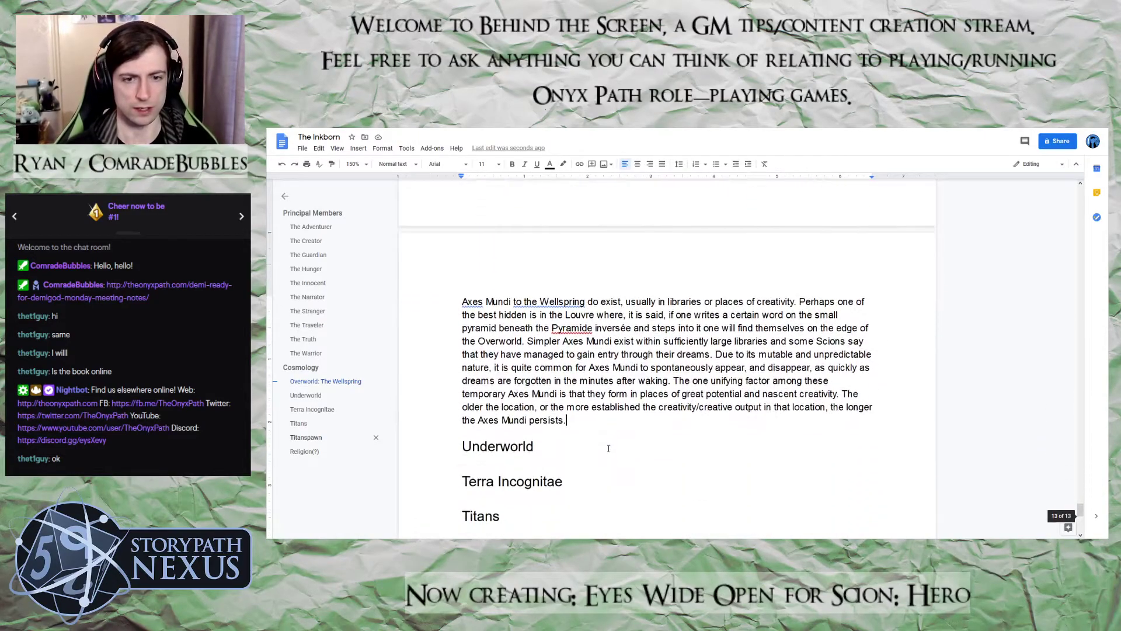
{"action": "left_click", "coordinate": [552, 453]}
{"action": "type", "text": ":"}
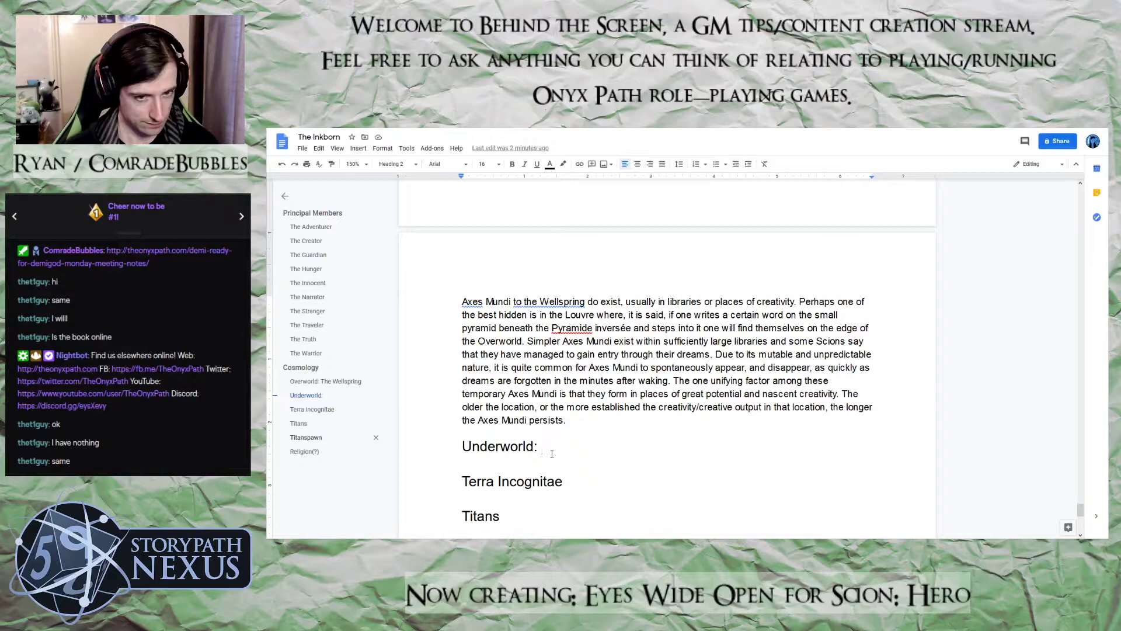
{"action": "type", "text": "The Stacks"}
{"action": "key", "text": "Return"}
Begin the paragraph under the Underworld heading with "A maze of forgotten, or never written, stories,"
{"action": "type", "text": "A"}
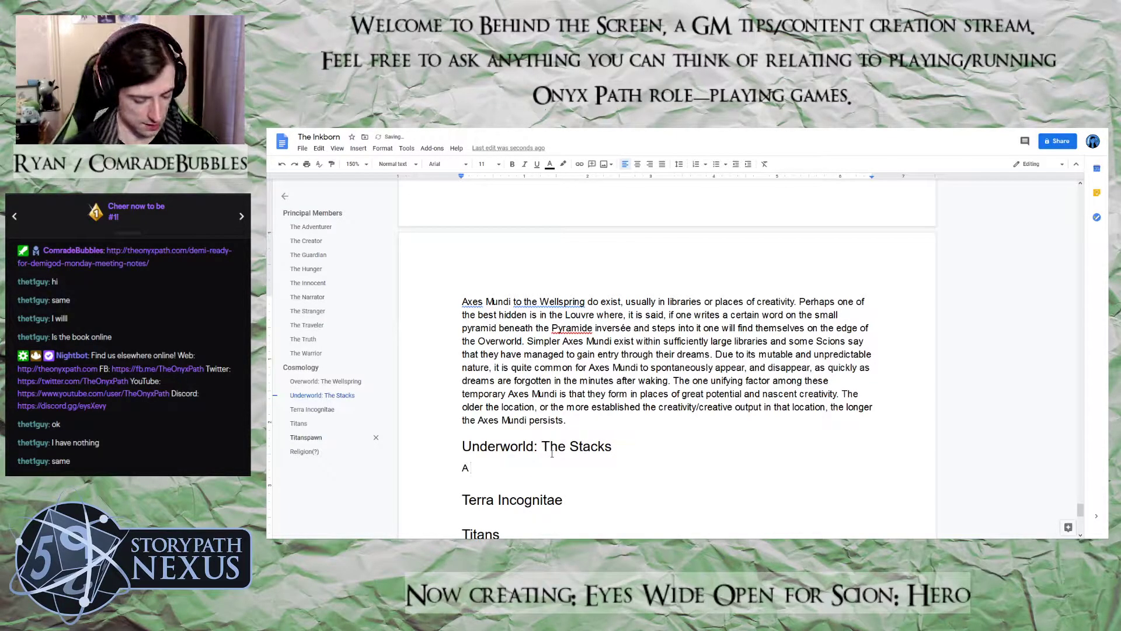
{"action": "type", "text": " maze of "}
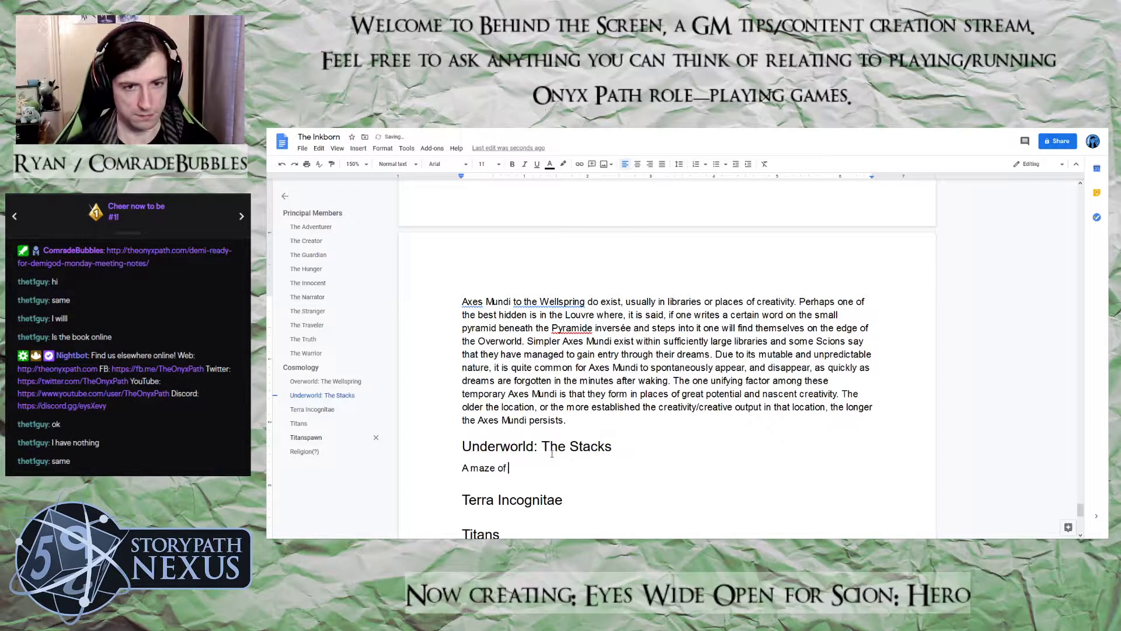
{"action": "type", "text": "forgotten, r"}
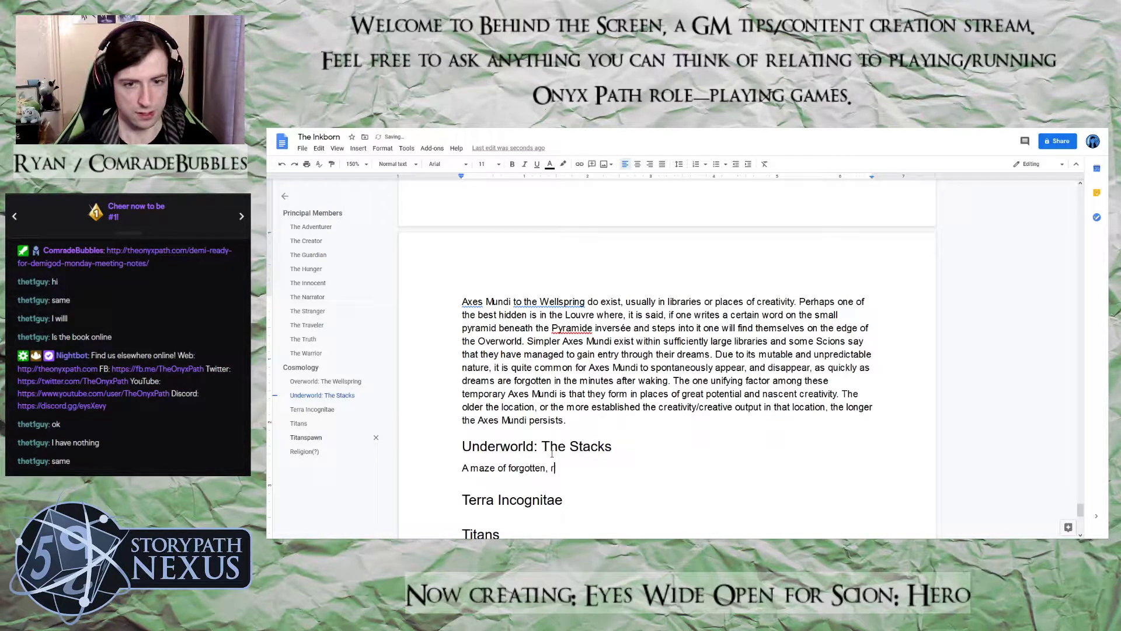
{"action": "key", "text": "BackSpace"}
{"action": "type", "text": "or never s"}
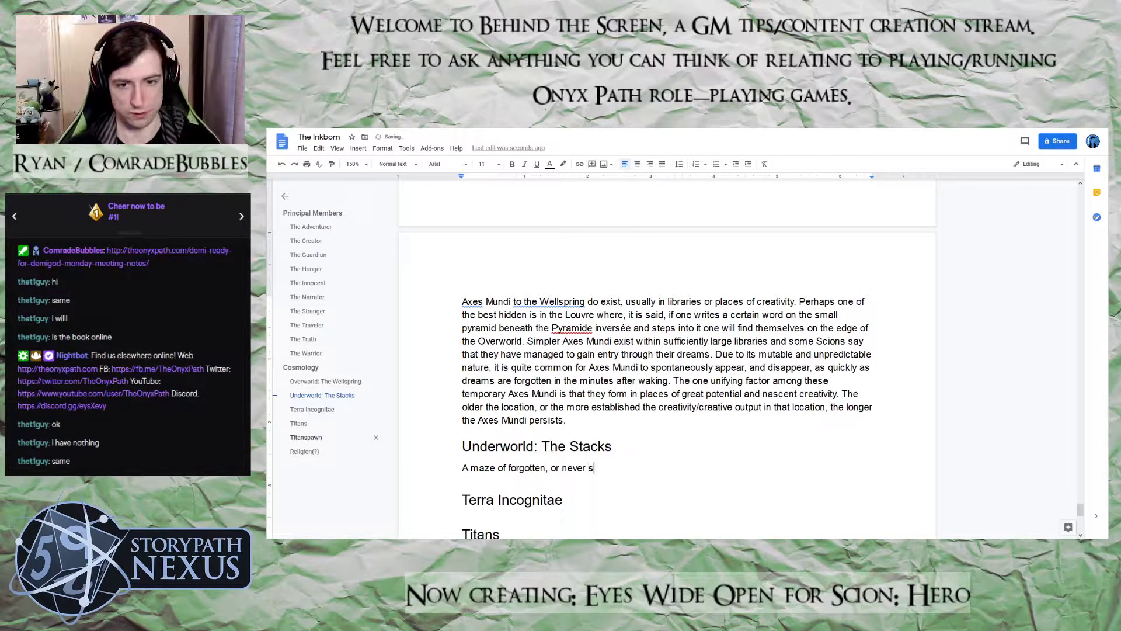
{"action": "key", "text": "BackSpace"}
{"action": "type", "text": "written, st"}
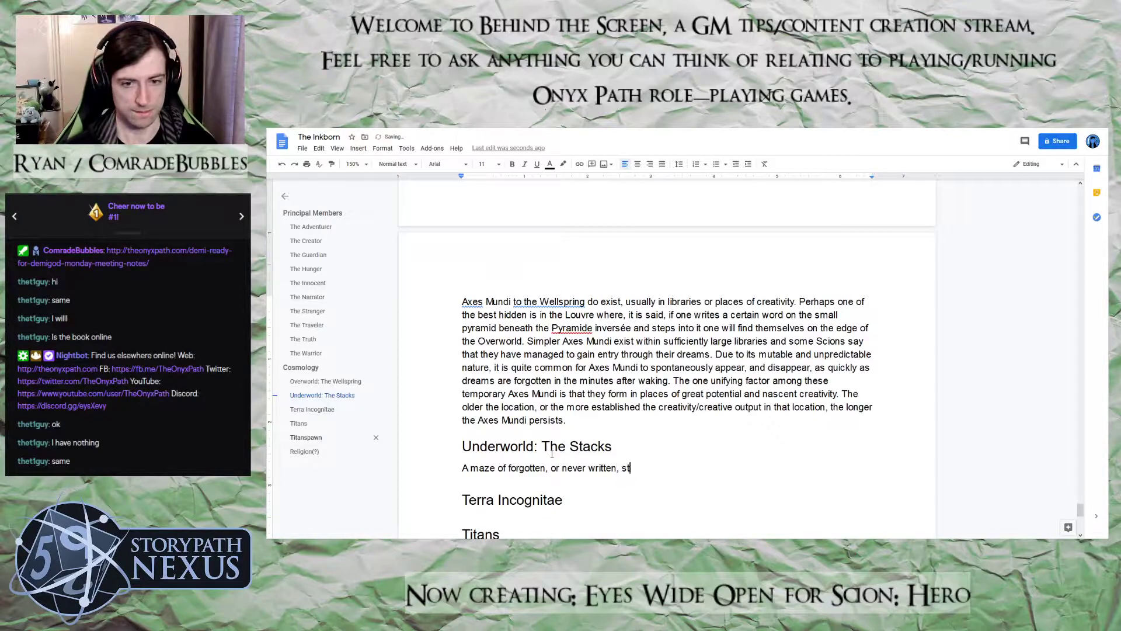
{"action": "type", "text": "ories, teh"}
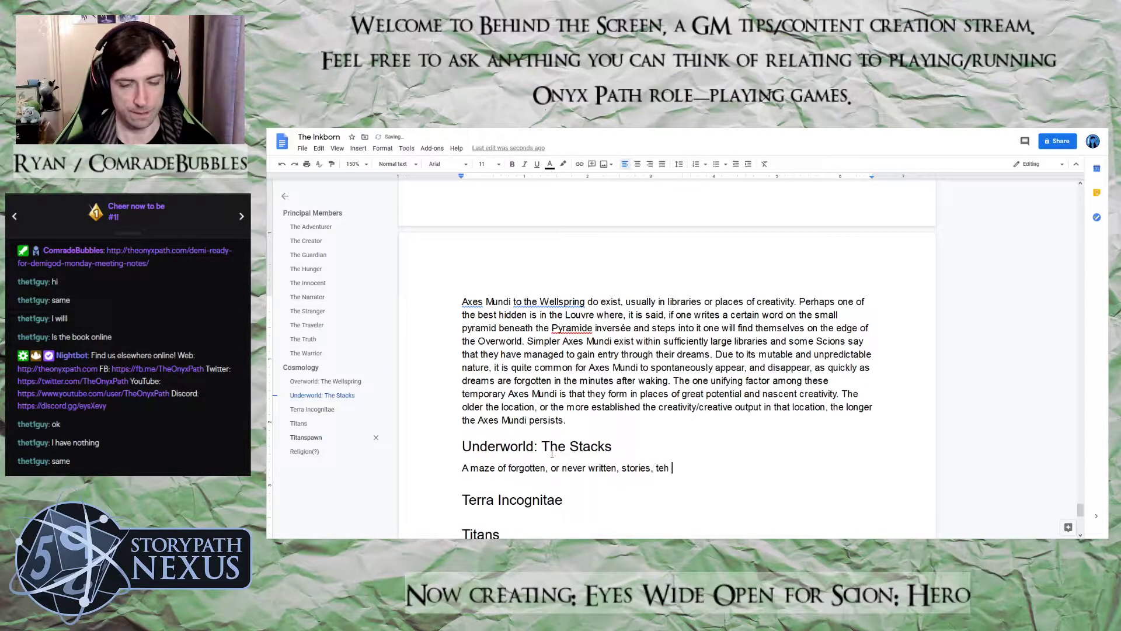
Continue the opening Underworld sentence with "the Stacks functions as both a reward and a punishment"
{"action": "key", "text": "BackSpace"}
{"action": "key", "text": "BackSpace"}
{"action": "key", "text": "BackSpace"}
{"action": "type", "text": "he St"}
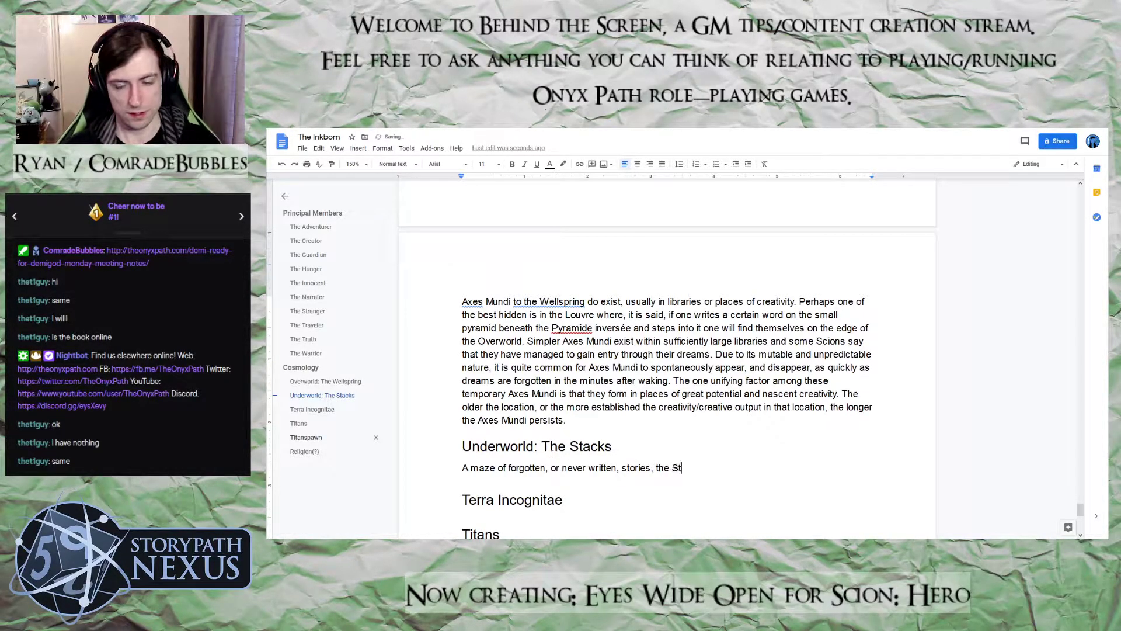
{"action": "type", "text": "acks f"}
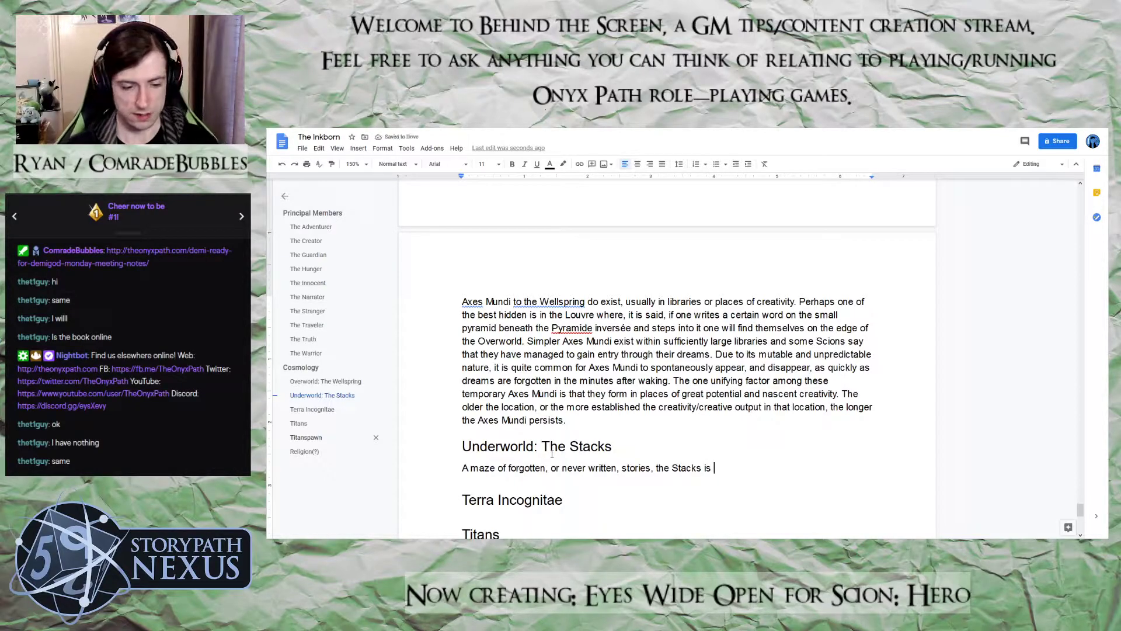
{"action": "type", "text": "unctions as"}
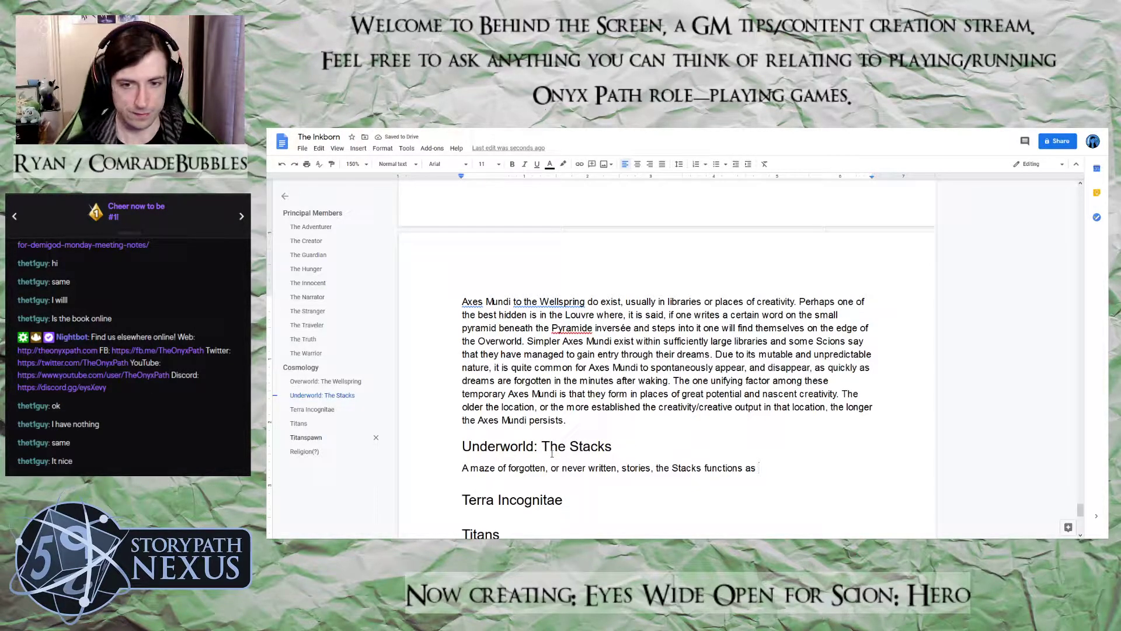
{"action": "type", "text": "both "}
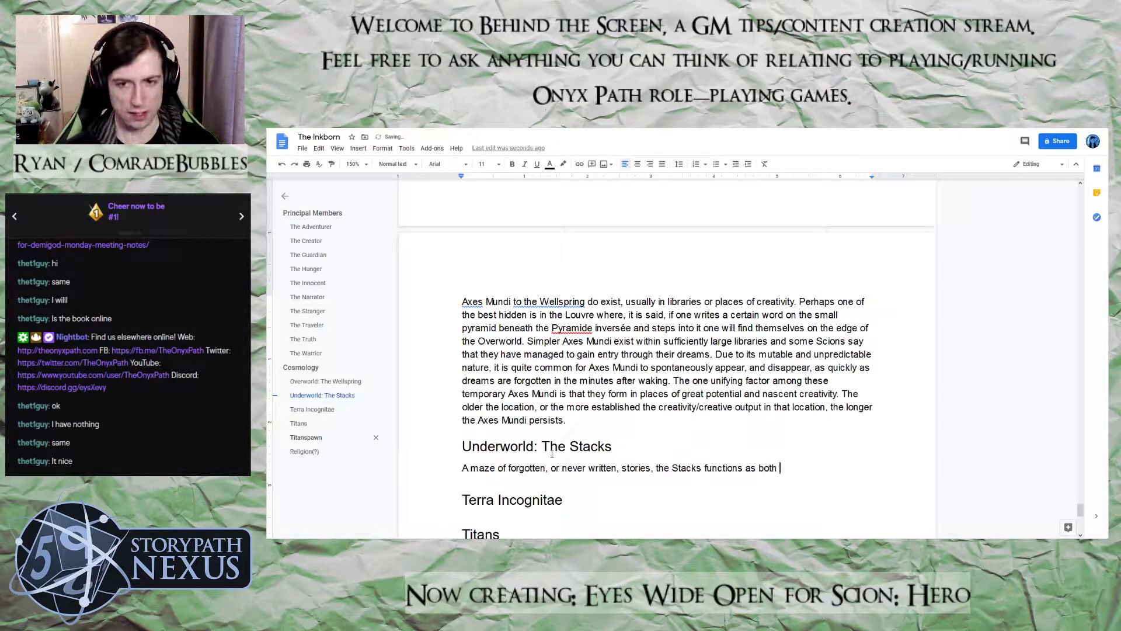
{"action": "type", "text": "a rewar"}
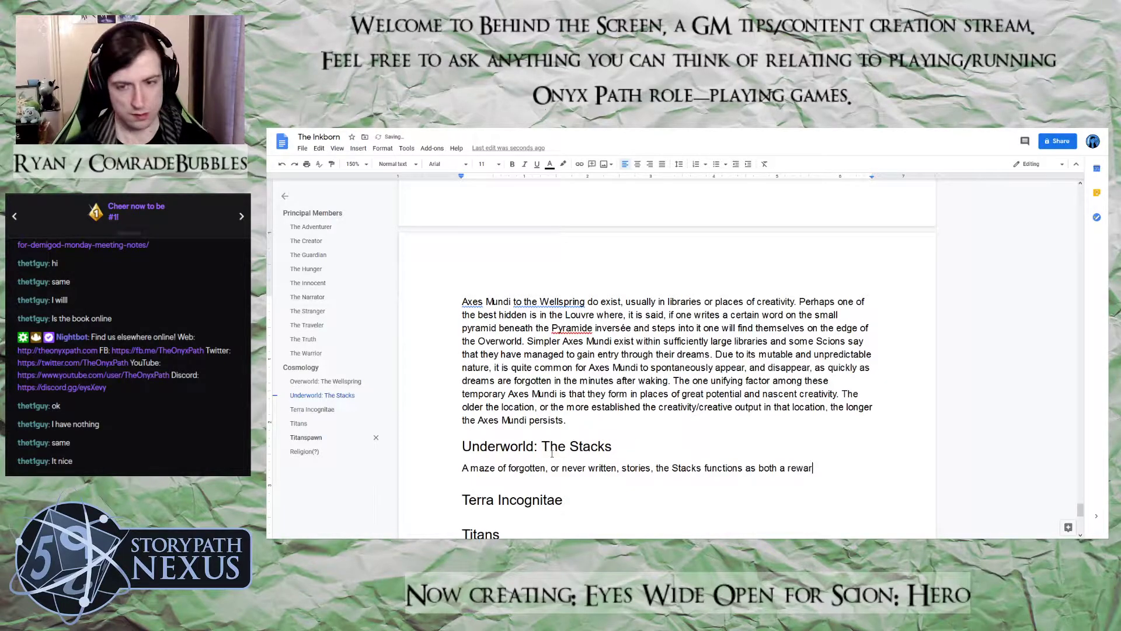
{"action": "type", "text": "d and a punishmen"}
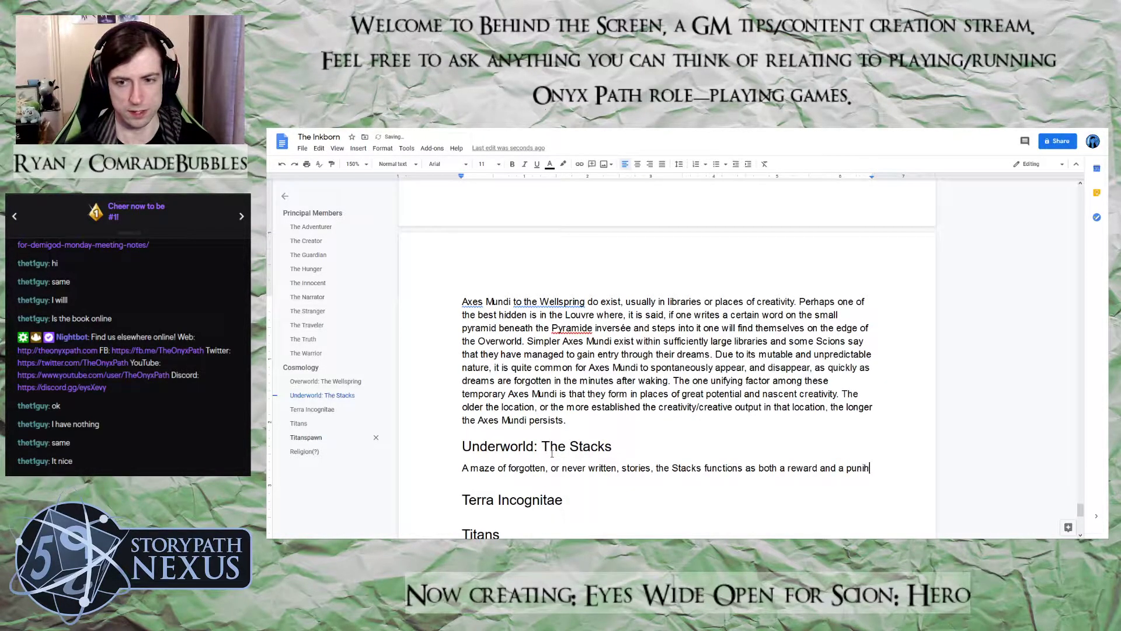
{"action": "type", "text": "t fo the"}
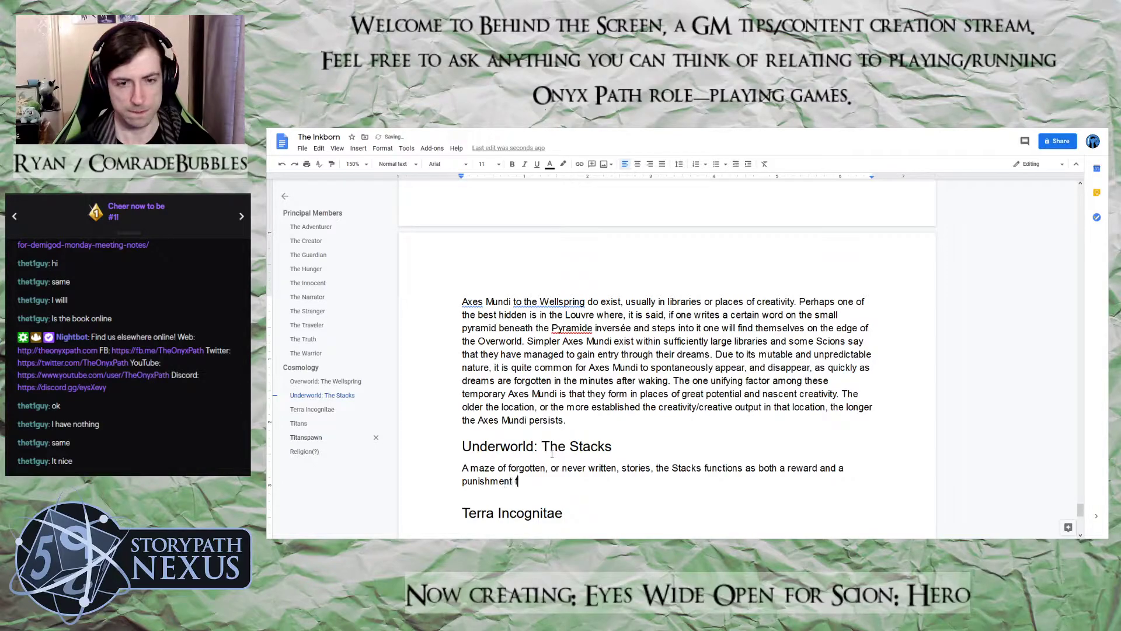
Complete the opening Underworld sentence with "for the Inkborn's worshippers."
{"action": "key", "text": "BackSpace"}
{"action": "key", "text": "BackSpace"}
{"action": "key", "text": "BackSpace"}
{"action": "key", "text": "BackSpace"}
{"action": "key", "text": "BackSpace"}
{"action": "type", "text": "r the Ink"}
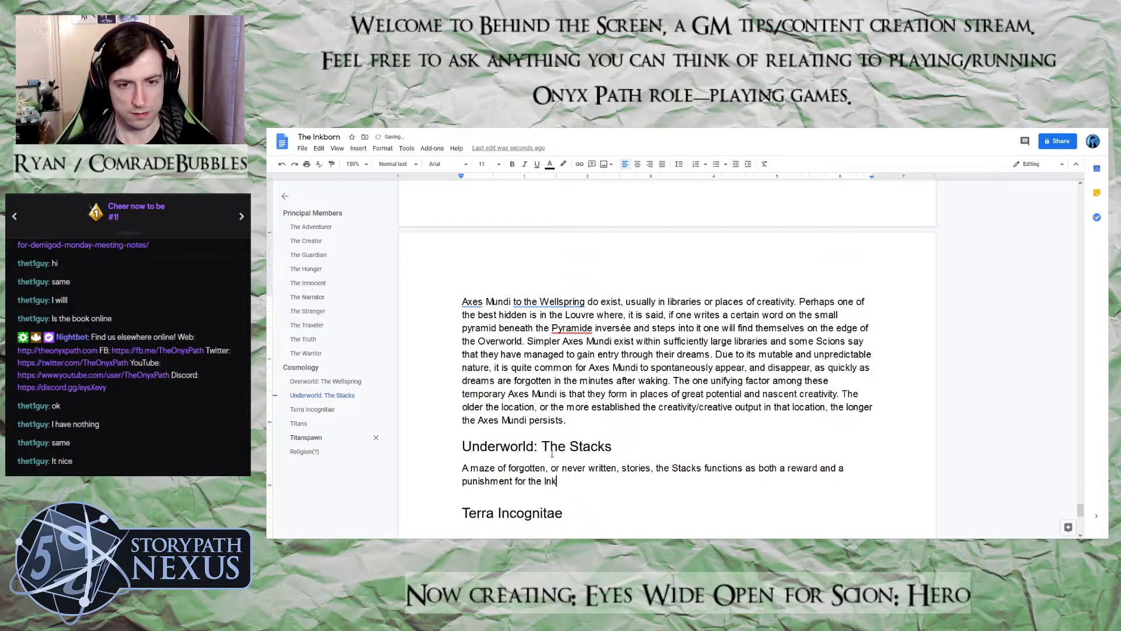
{"action": "type", "text": "born's worshippers."}
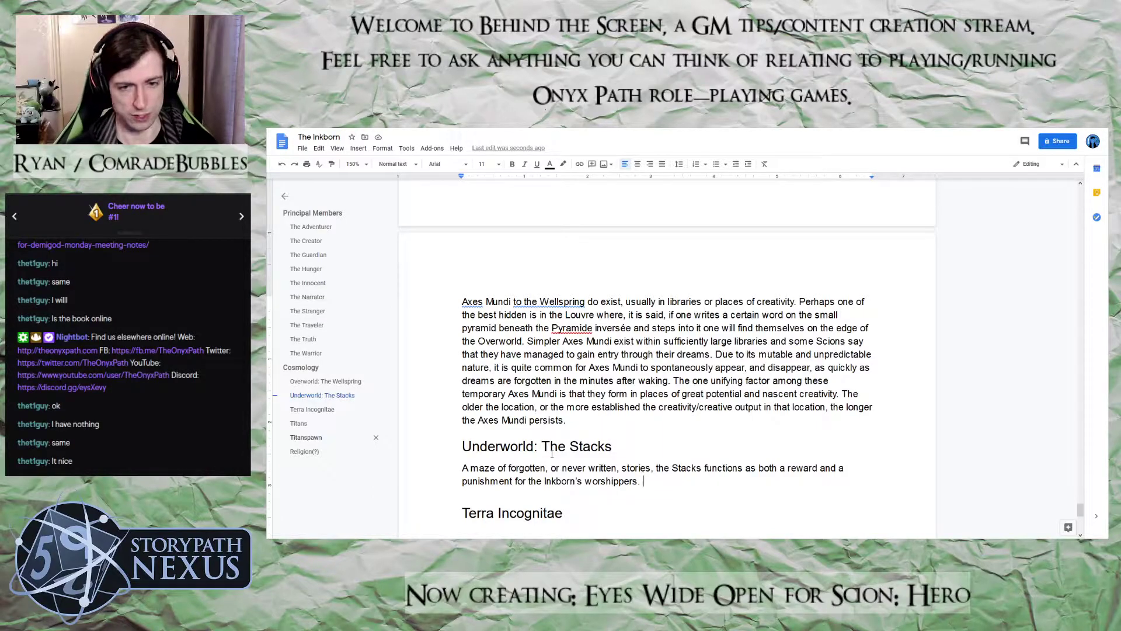
Start a second sentence in the Stacks paragraph with "Among its"
{"action": "type", "text": "Anong"}
{"action": "key", "text": "BackSpace"}
{"action": "key", "text": "BackSpace"}
{"action": "key", "text": "BackSpace"}
{"action": "key", "text": "BackSpace"}
{"action": "type", "text": "mo9ng"}
{"action": "key", "text": "BackSpace"}
{"action": "key", "text": "BackSpace"}
{"action": "key", "text": "BackSpace"}
{"action": "type", "text": "ng its "}
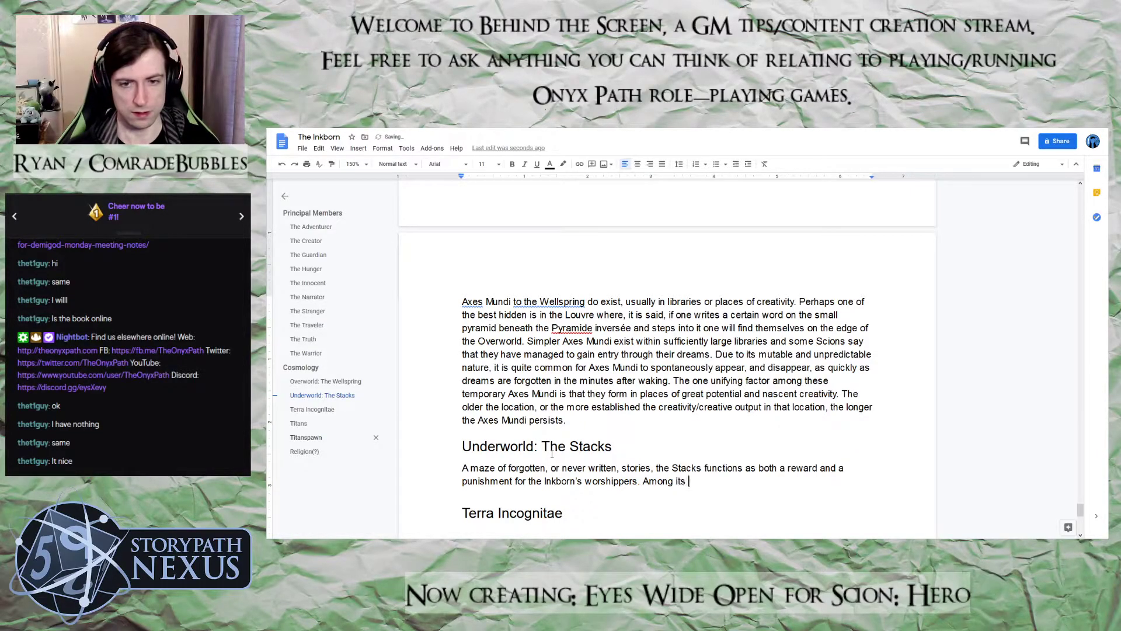
{"action": "type", "text": "i"}
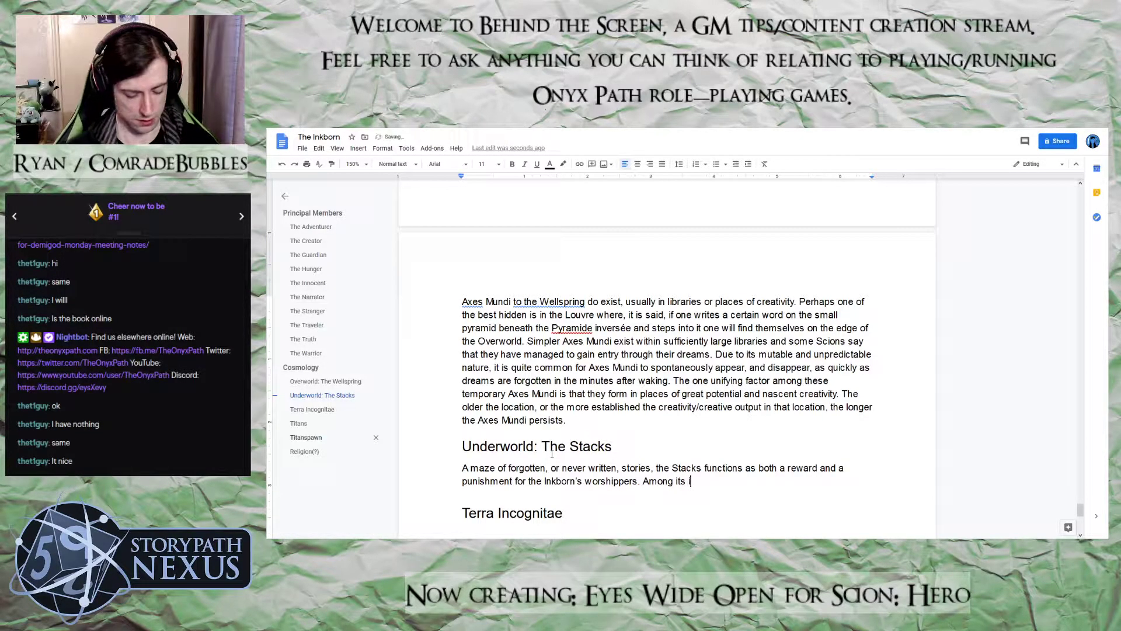
Continue the second Stacks sentence with "numberless shelves,"
{"action": "key", "text": "BackSpace"}
{"action": "type", "text": "nuber"}
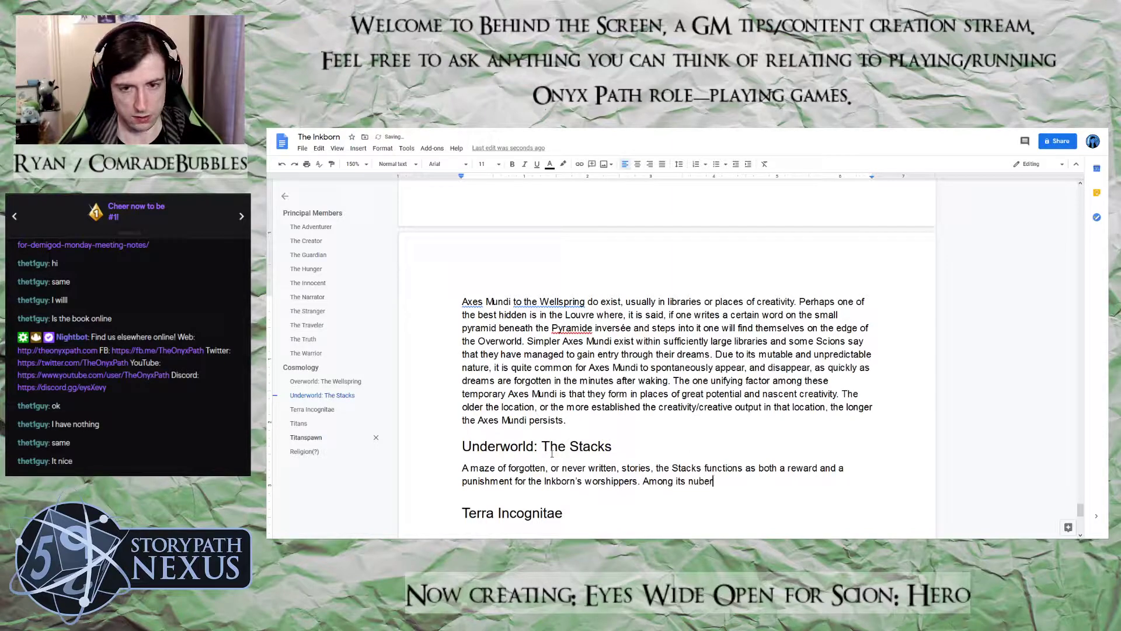
{"action": "key", "text": "BackSpace"}
{"action": "key", "text": "BackSpace"}
{"action": "key", "text": "BackSpace"}
{"action": "type", "text": "mb"}
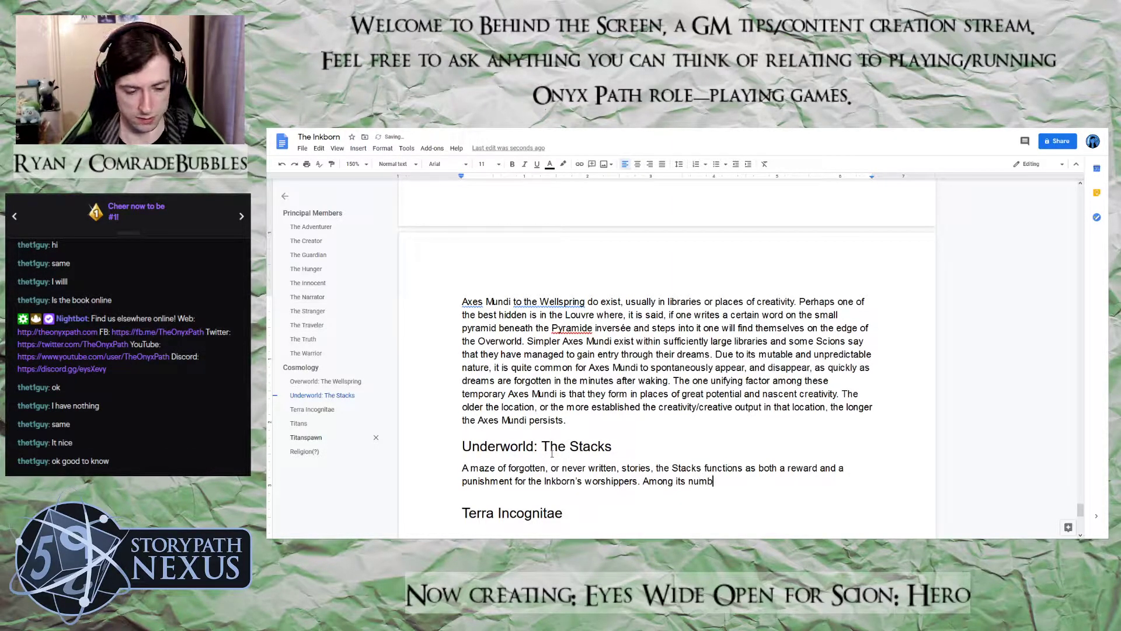
{"action": "type", "text": "erless"}
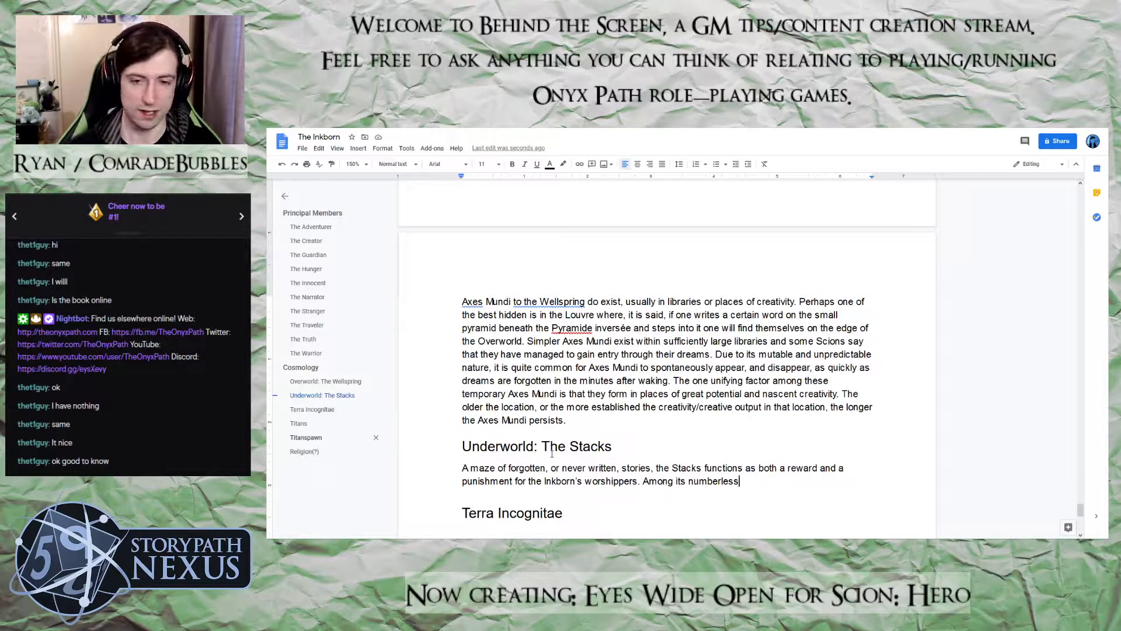
{"action": "type", "text": "shelves, "}
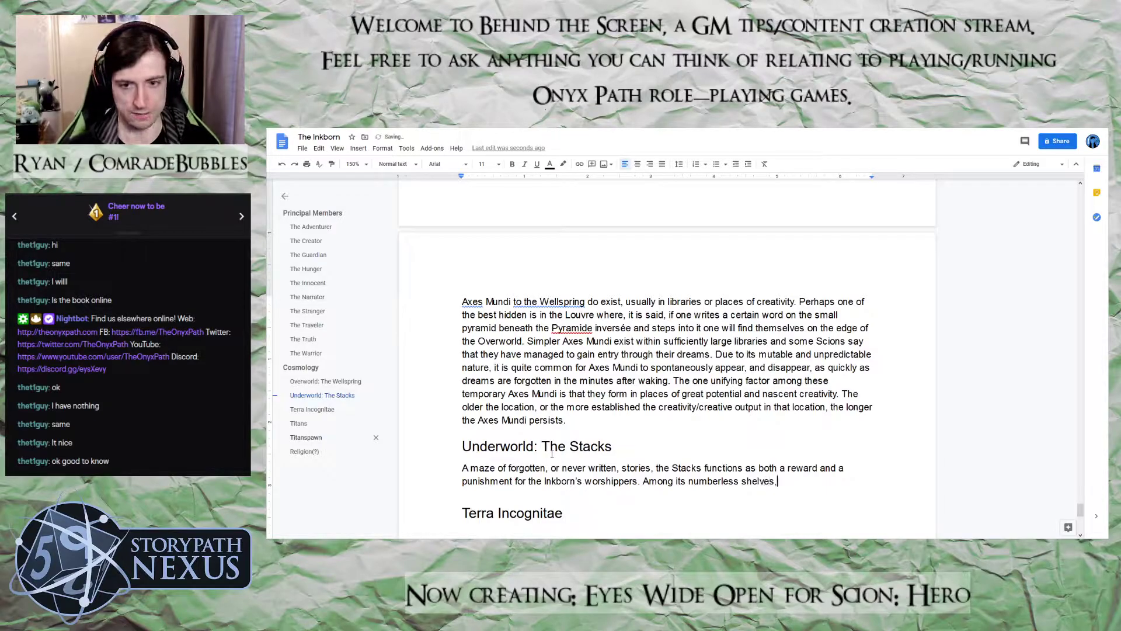
{"action": "type", "text": "onc"}
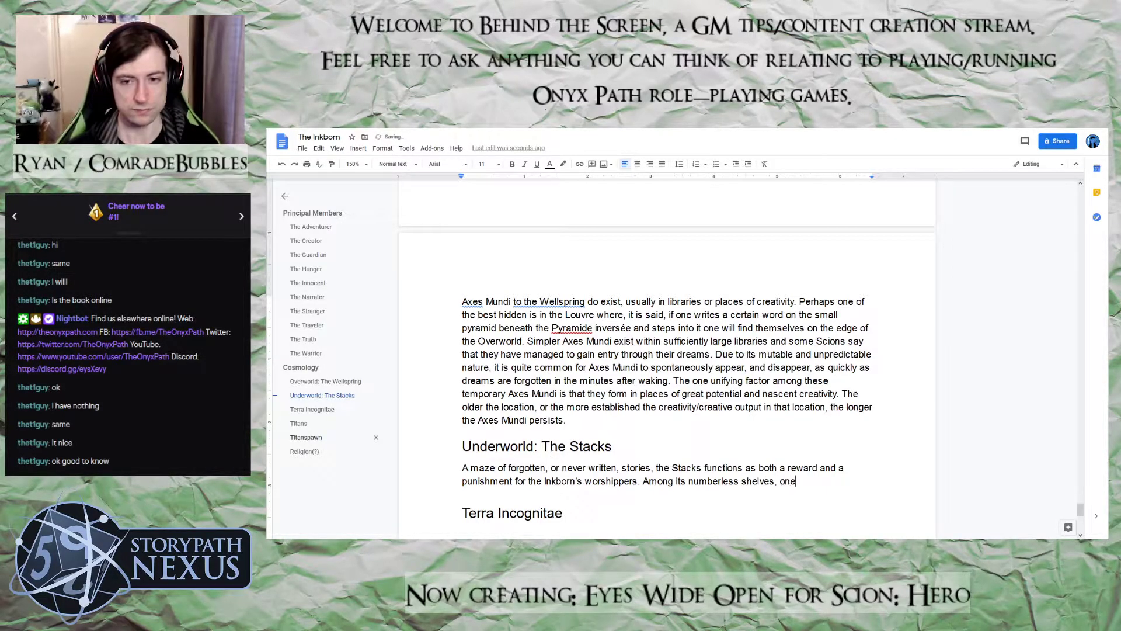
{"action": "type", "text": " can find "}
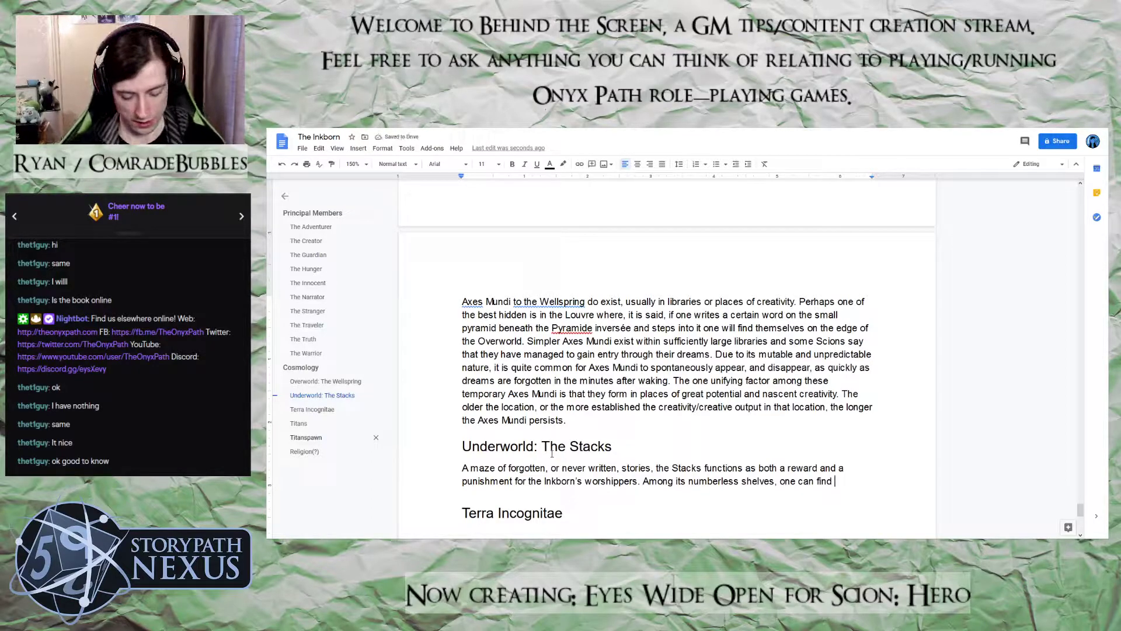
{"action": "type", "text": "informa"}
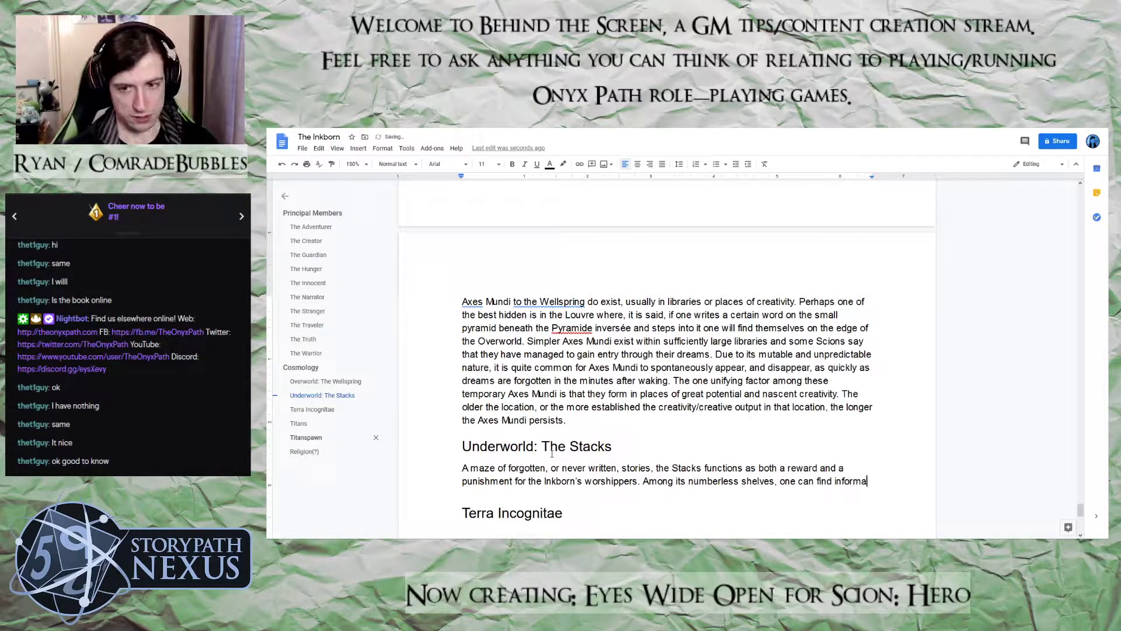
{"action": "type", "text": "tion on any topic "}
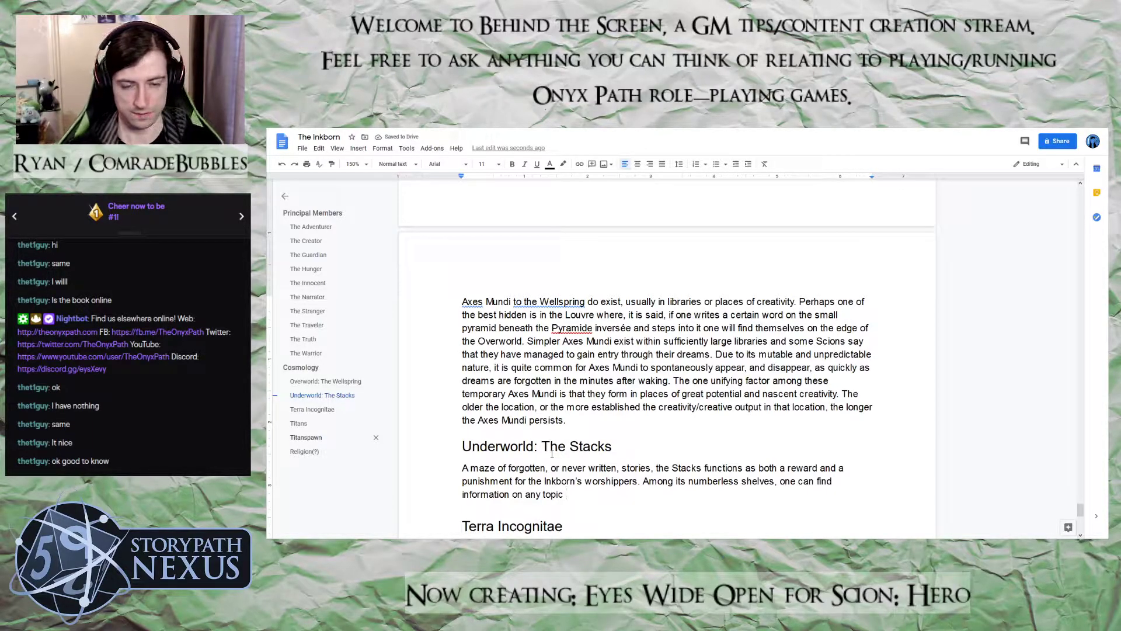
{"action": "type", "text": "and"}
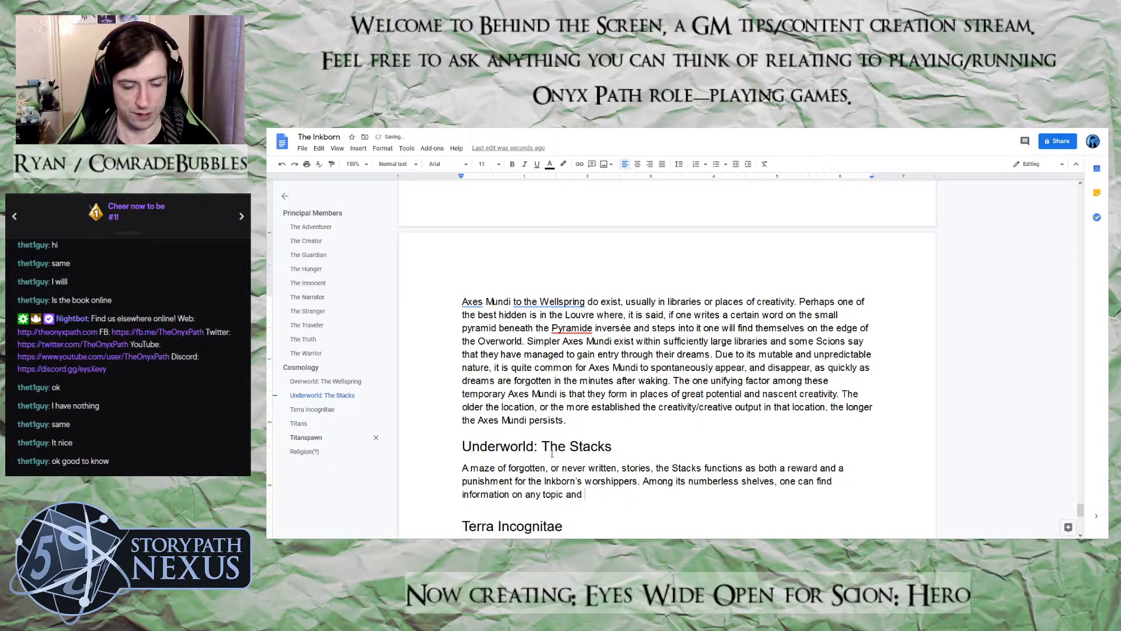
Complete the second Stacks sentence with "one can find information on any topic and stories from all cultures."
{"action": "type", "text": "stories "}
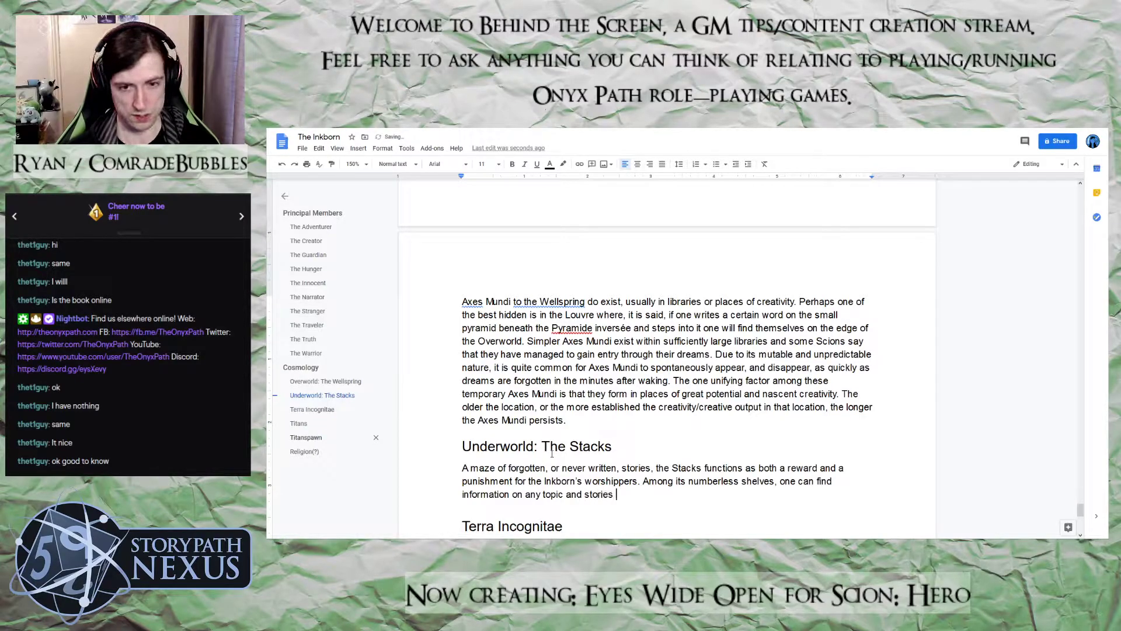
{"action": "type", "text": "from all"}
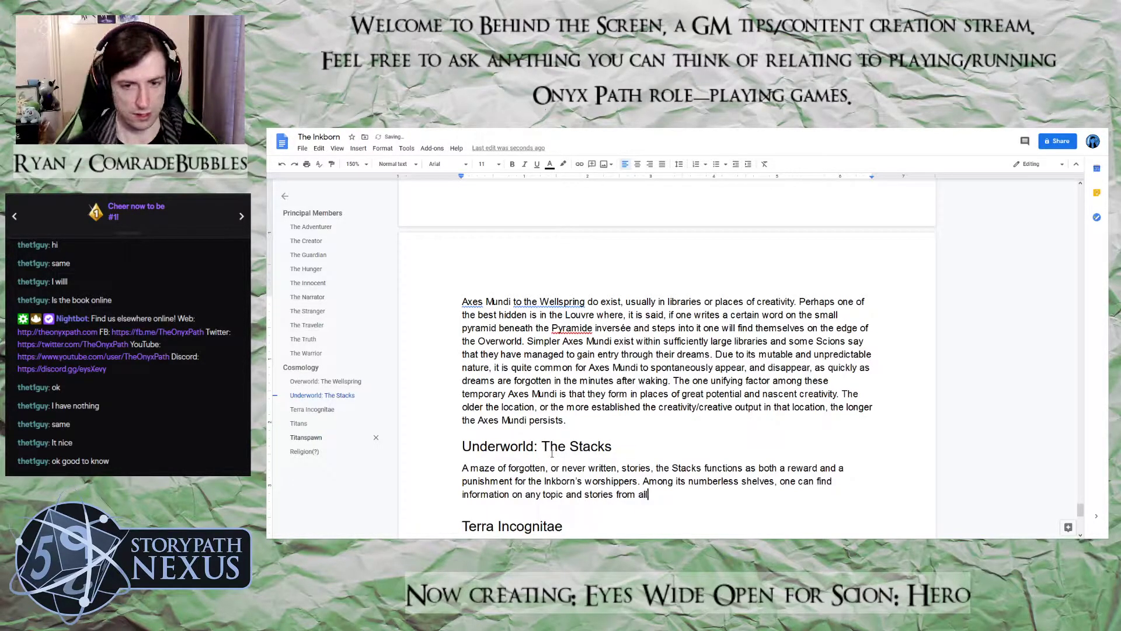
{"action": "type", "text": " cultures. "}
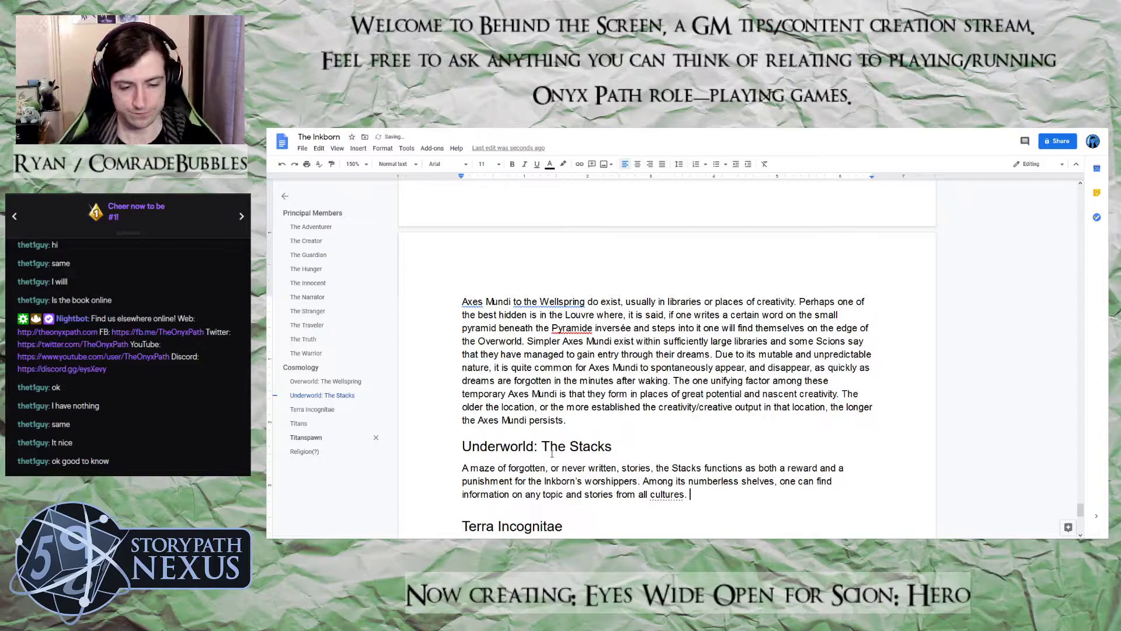
{"action": "type", "text": "The spirits of those "}
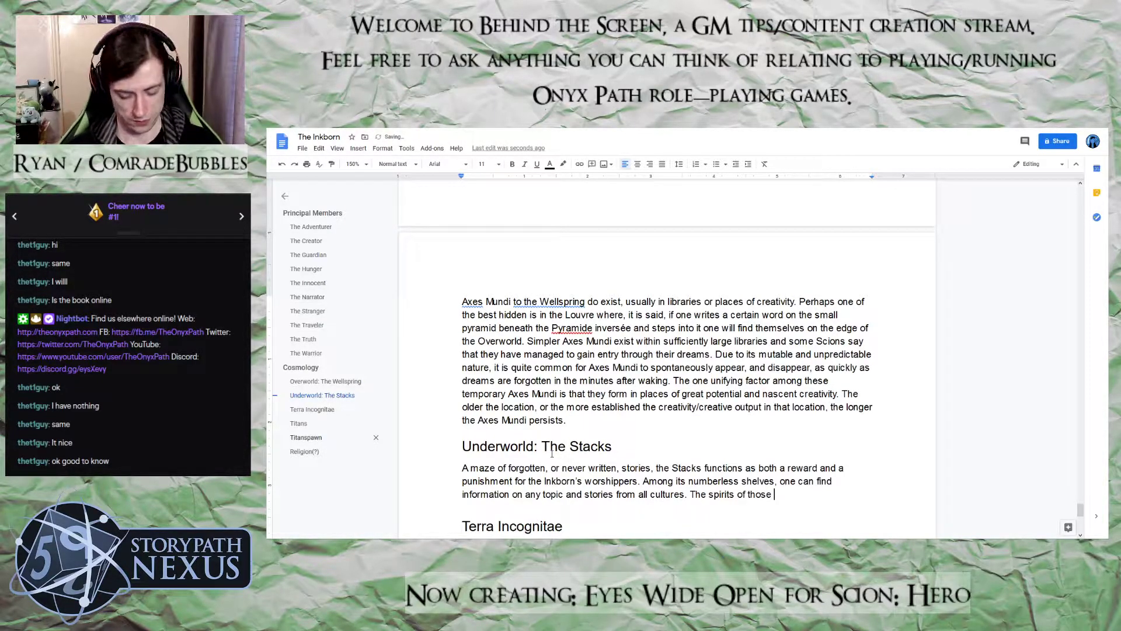
{"action": "type", "text": "lnkborn who a"}
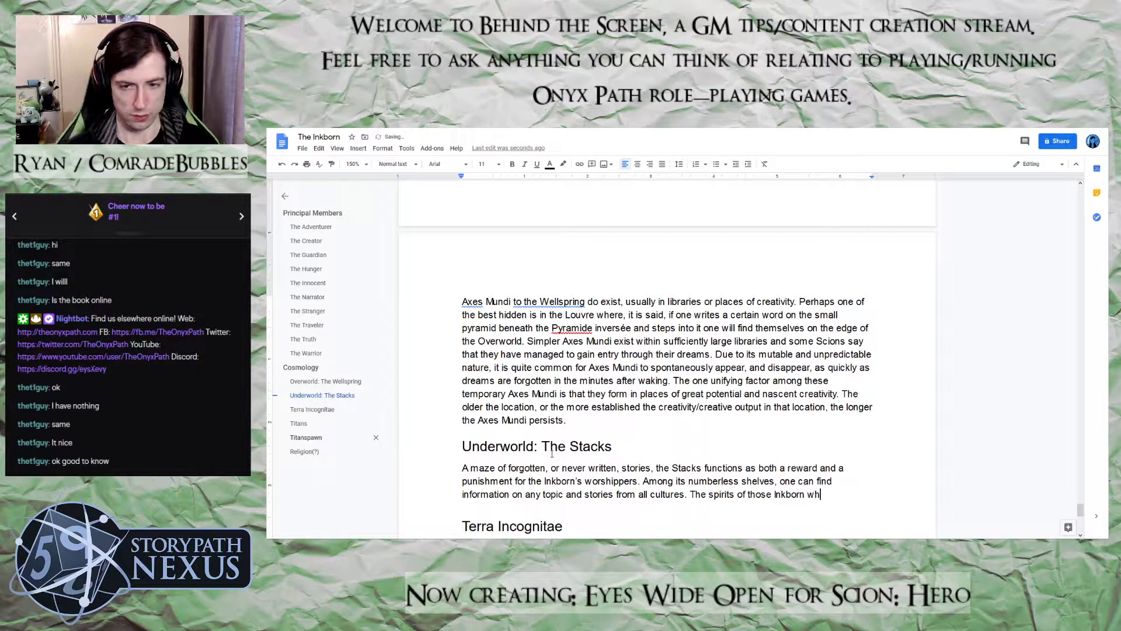
{"action": "type", "text": "ve bene"}
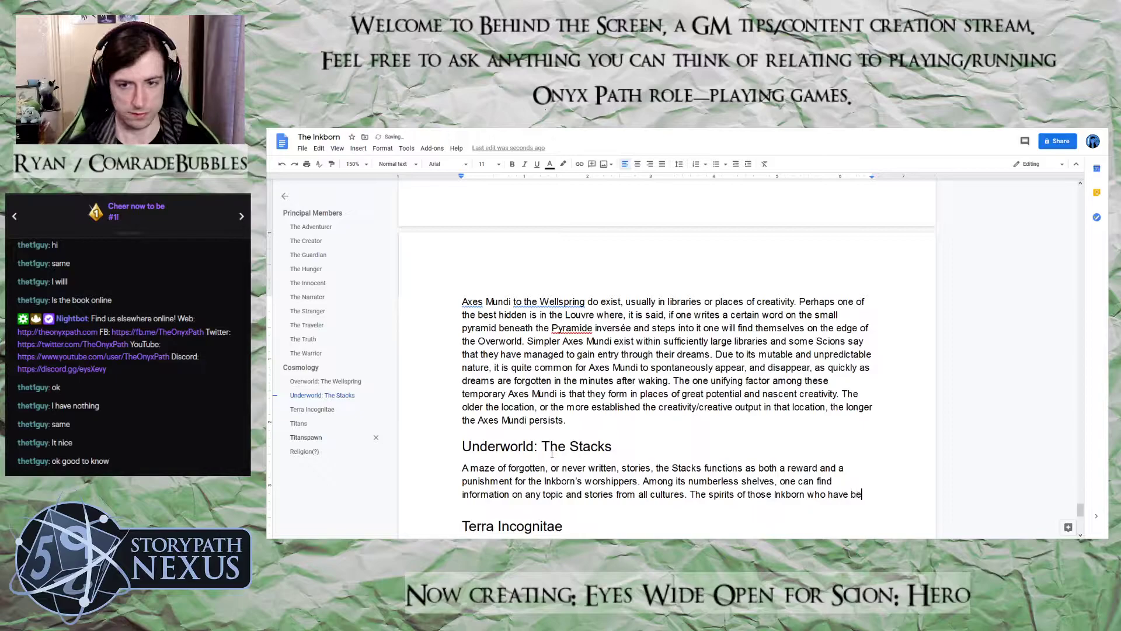
Start a third sentence in the Stacks paragraph with "The spirits of those Inkborn who have been subsumed, or forgotten,"
{"action": "key", "text": "BackSpace"}
{"action": "key", "text": "BackSpace"}
{"action": "key", "text": "BackSpace"}
{"action": "key", "text": "BackSpace"}
{"action": "type", "text": "een"}
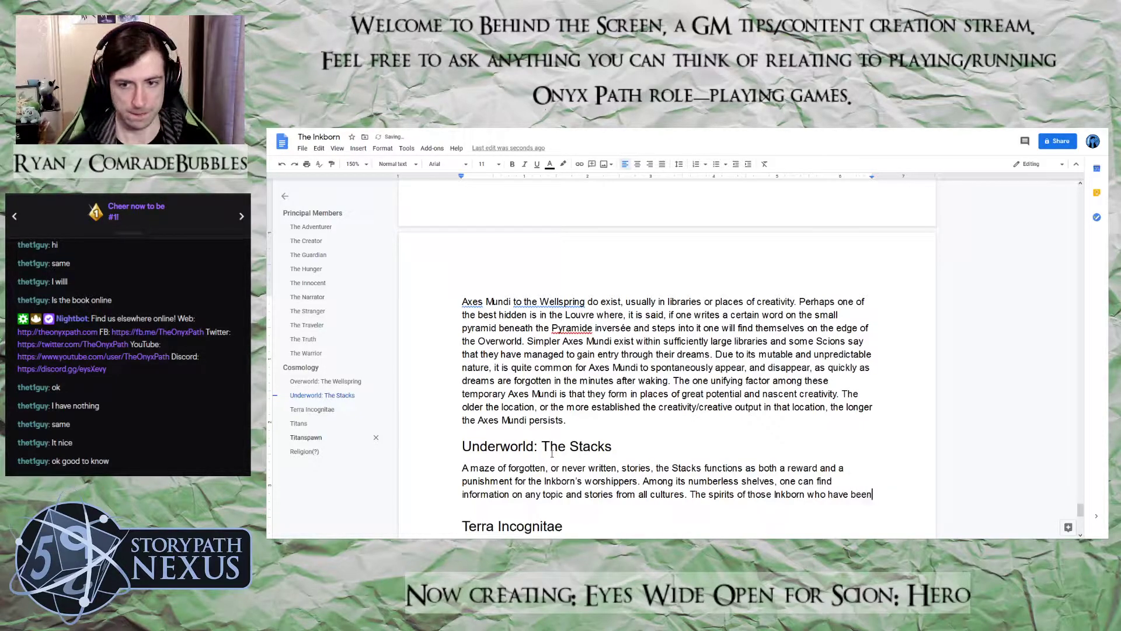
{"action": "type", "text": " subsumed"}
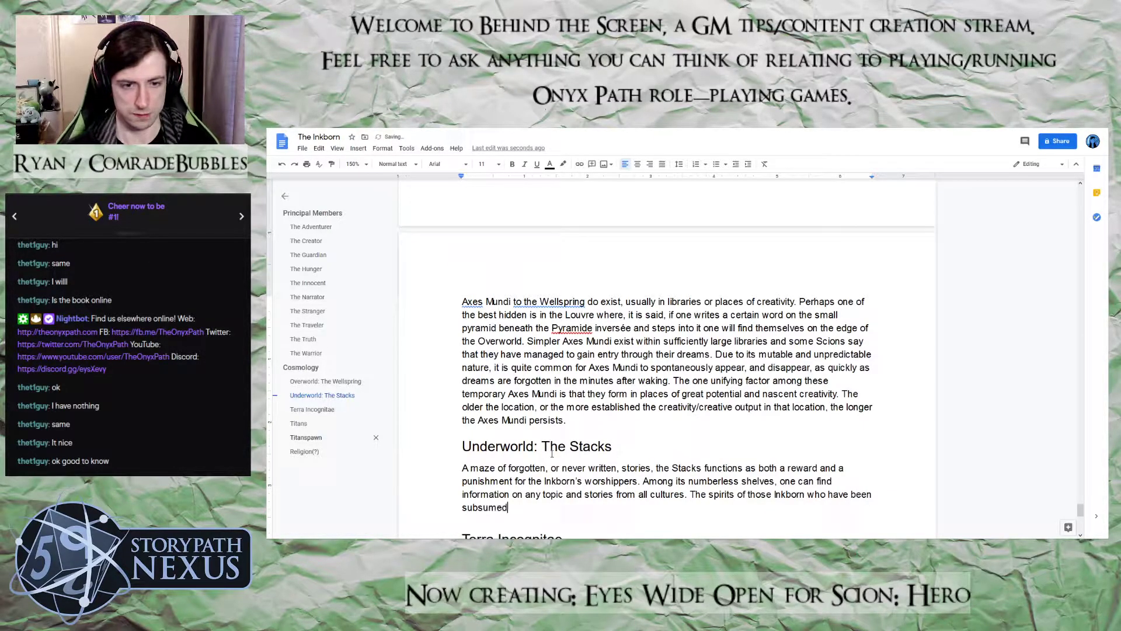
{"action": "type", "text": ", or for"}
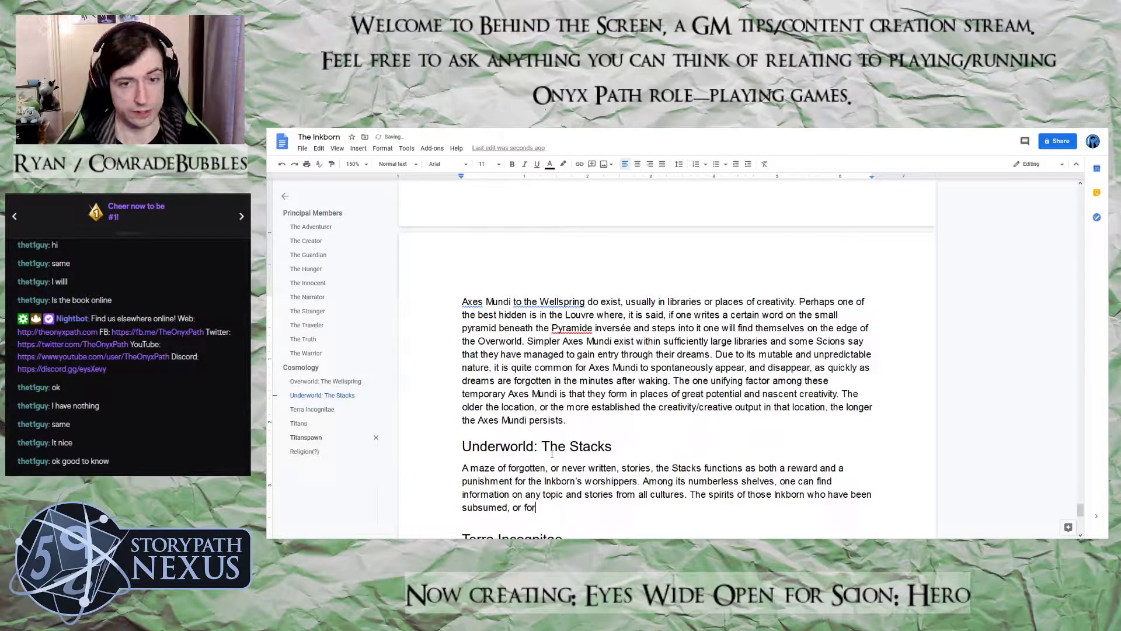
{"action": "type", "text": "gotten,"}
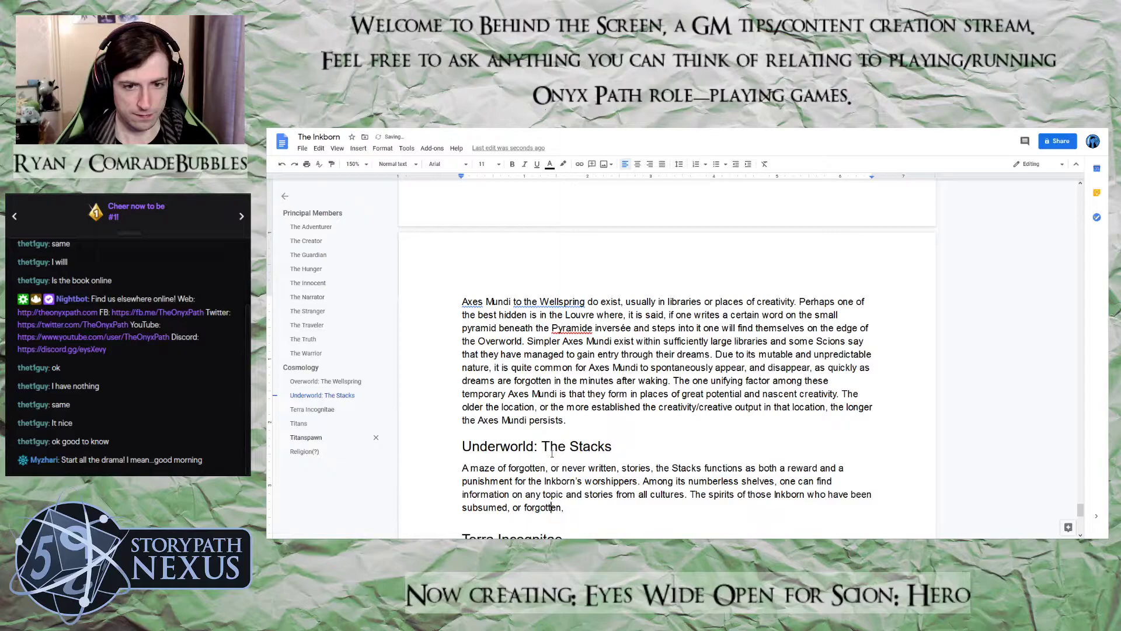
Insert "as Mantles" after "subsumed" in the third Stacks sentence, keeping the comma before "or forgotten"
{"action": "key", "text": "Left"}
{"action": "key", "text": "Left"}
{"action": "key", "text": "Left"}
{"action": "key", "text": "Left"}
{"action": "key", "text": "Left"}
{"action": "key", "text": "Left"}
{"action": "key", "text": "Left"}
{"action": "key", "text": "Left"}
{"action": "key", "text": "Left"}
{"action": "key", "text": "Left"}
{"action": "key", "text": "Left"}
{"action": "key", "text": "Left"}
{"action": "key", "text": "Left"}
{"action": "key", "text": "Left"}
{"action": "key", "text": "Left"}
{"action": "type", "text": "a"}
{"action": "key", "text": "BackSpace"}
{"action": "type", "text": "as Mantles,"}
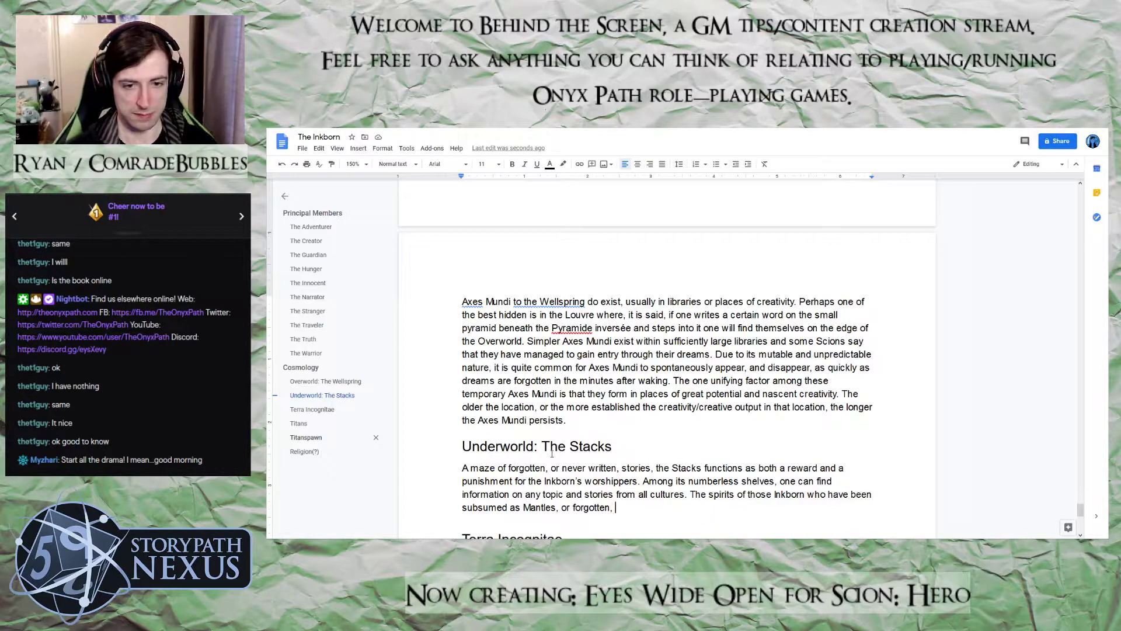
Replace the comma after "forgotten" with "almost entirely, can be found"
{"action": "key", "text": "BackSpace"}
{"action": "key", "text": "BackSpace"}
{"action": "type", "text": "ret"}
{"action": "key", "text": "BackSpace"}
{"action": "key", "text": "BackSpace"}
{"action": "key", "text": "BackSpace"}
{"action": "type", "text": "al"}
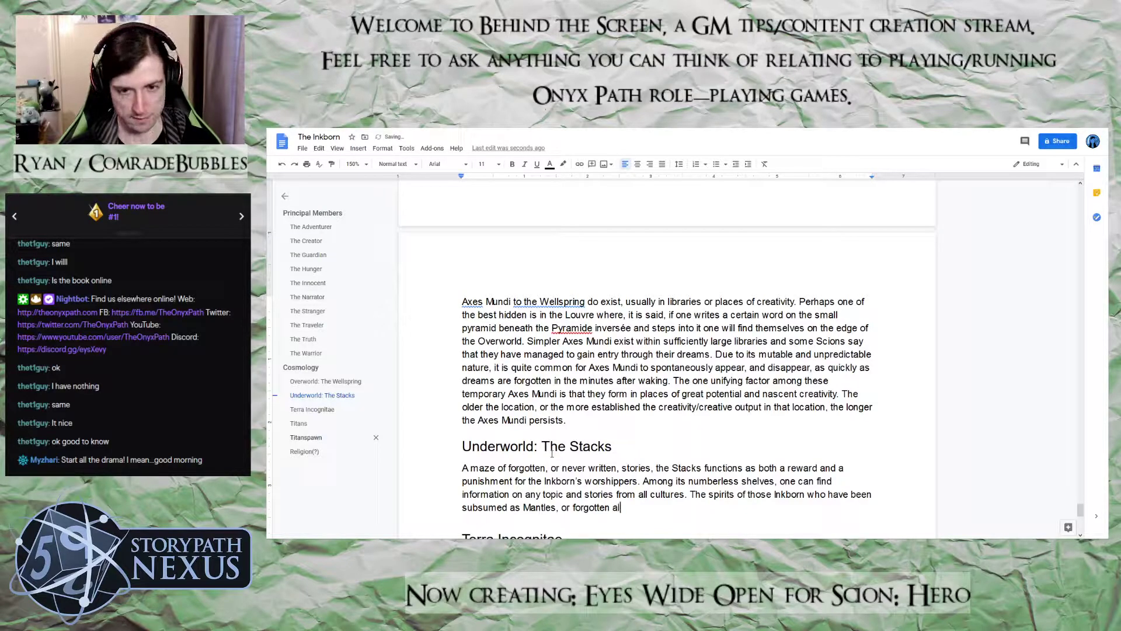
{"action": "type", "text": "most entirel"}
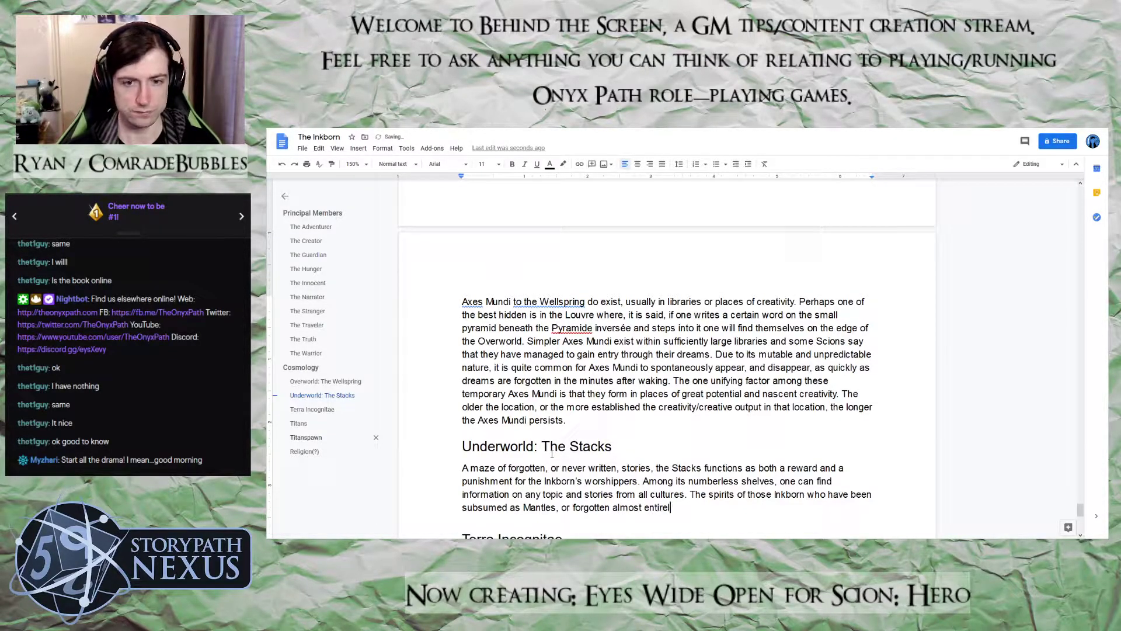
{"action": "type", "text": "y, can"}
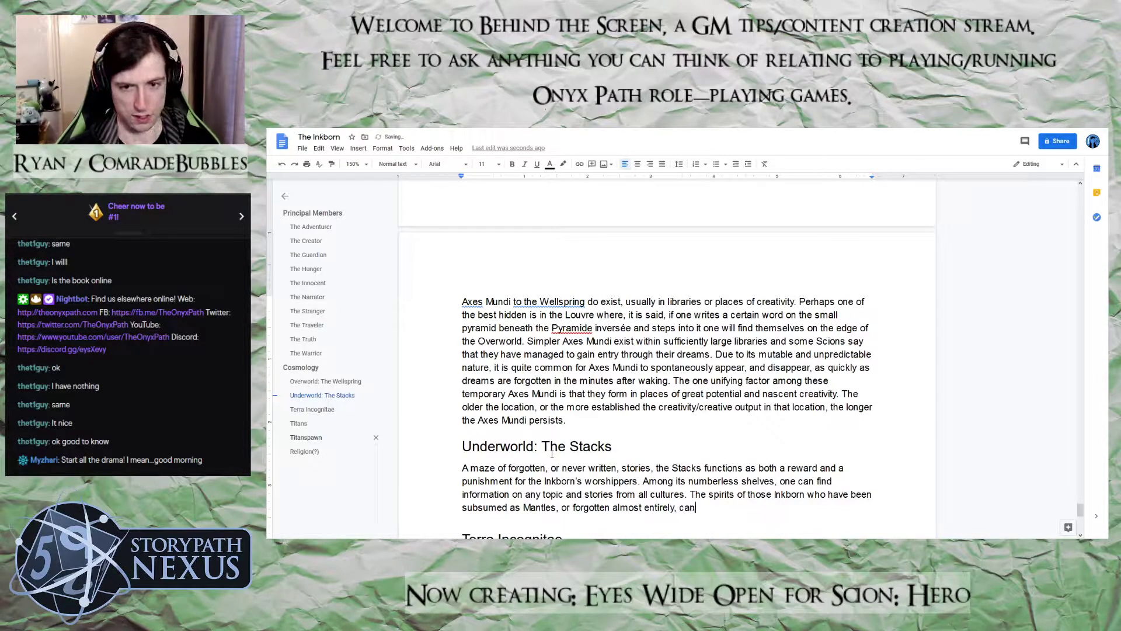
{"action": "type", "text": " be found "}
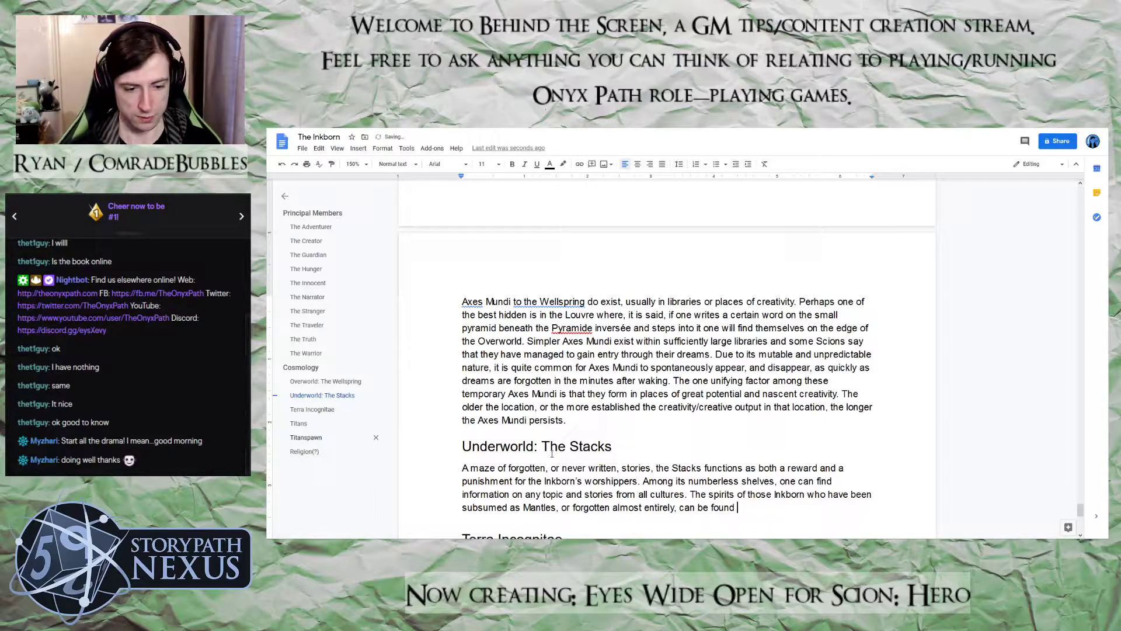
{"action": "type", "text": "wandering "}
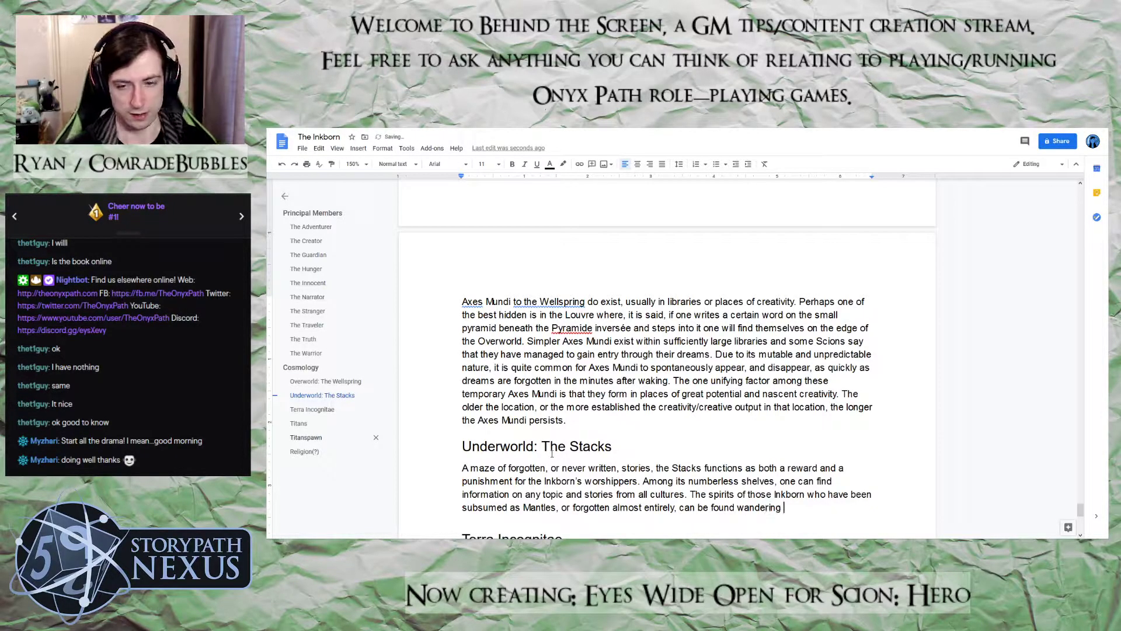
{"action": "type", "text": "the ha"}
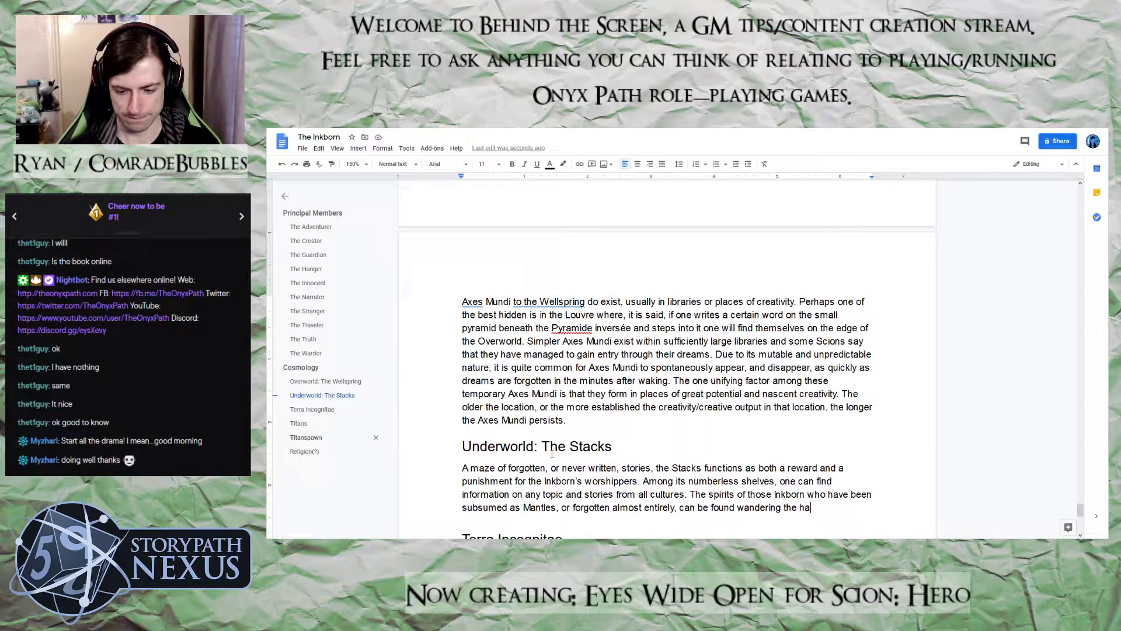
Continue the third Stacks sentence with "wandering the avenues of the Stacks."
{"action": "key", "text": "BackSpace"}
{"action": "key", "text": "BackSpace"}
{"action": "type", "text": "avenues"}
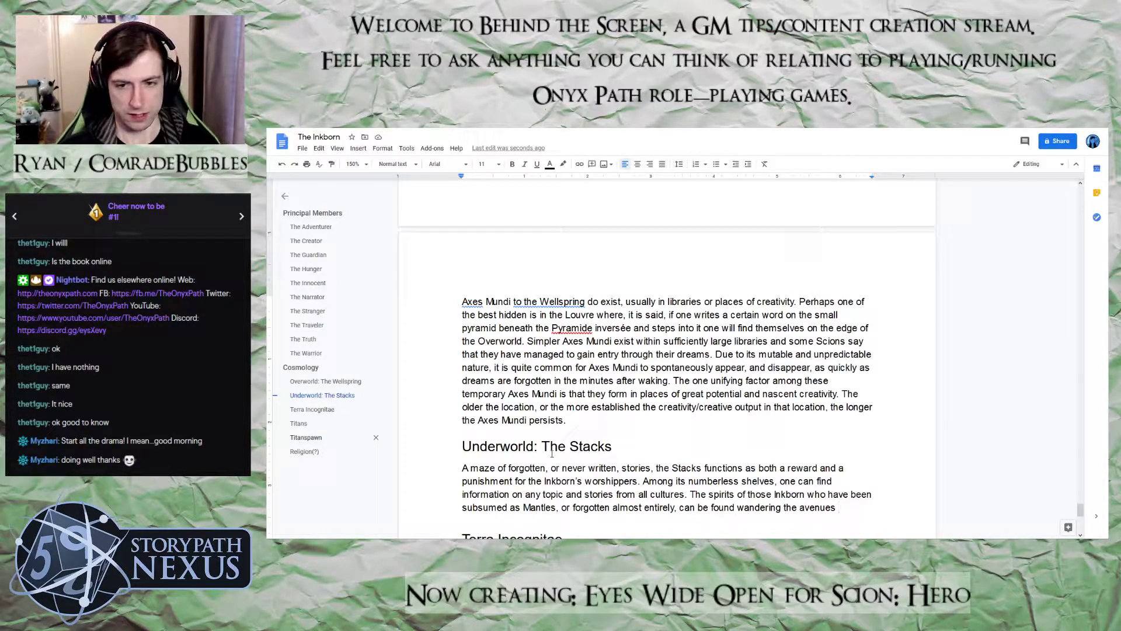
{"action": "type", "text": "of the Stacks."}
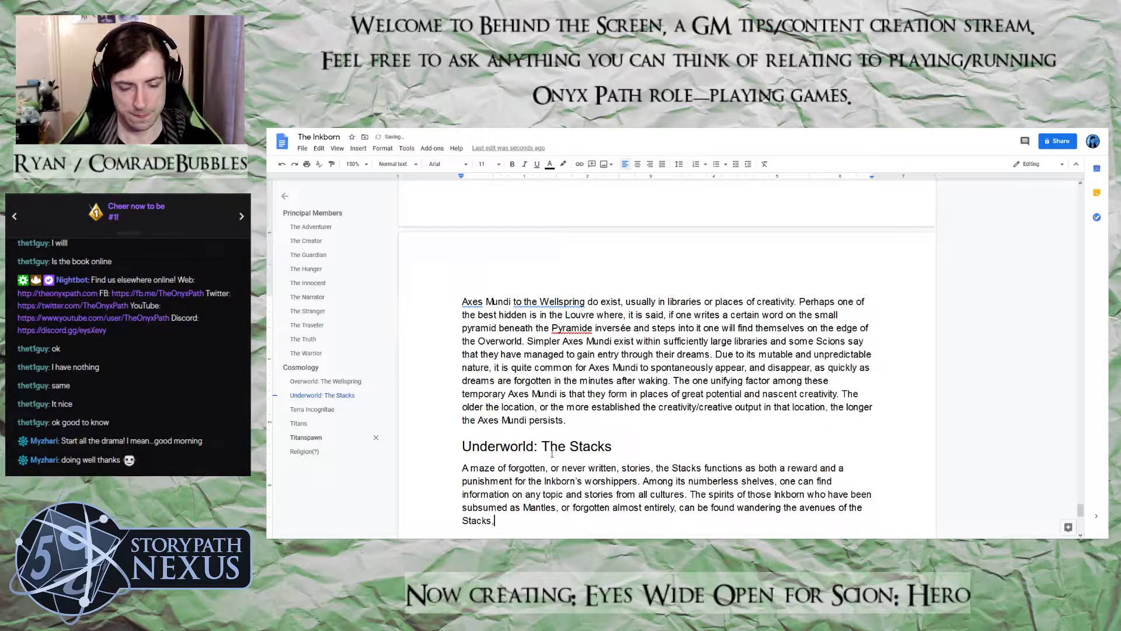
{"action": "type", "text": " w"}
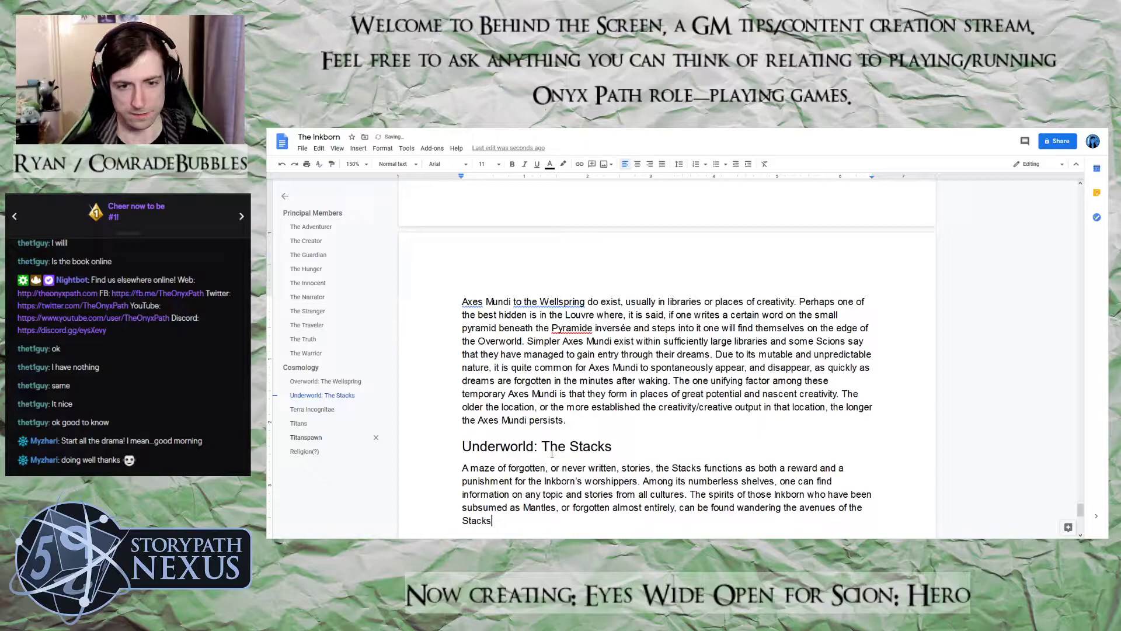
{"action": "type", "text": ";"}
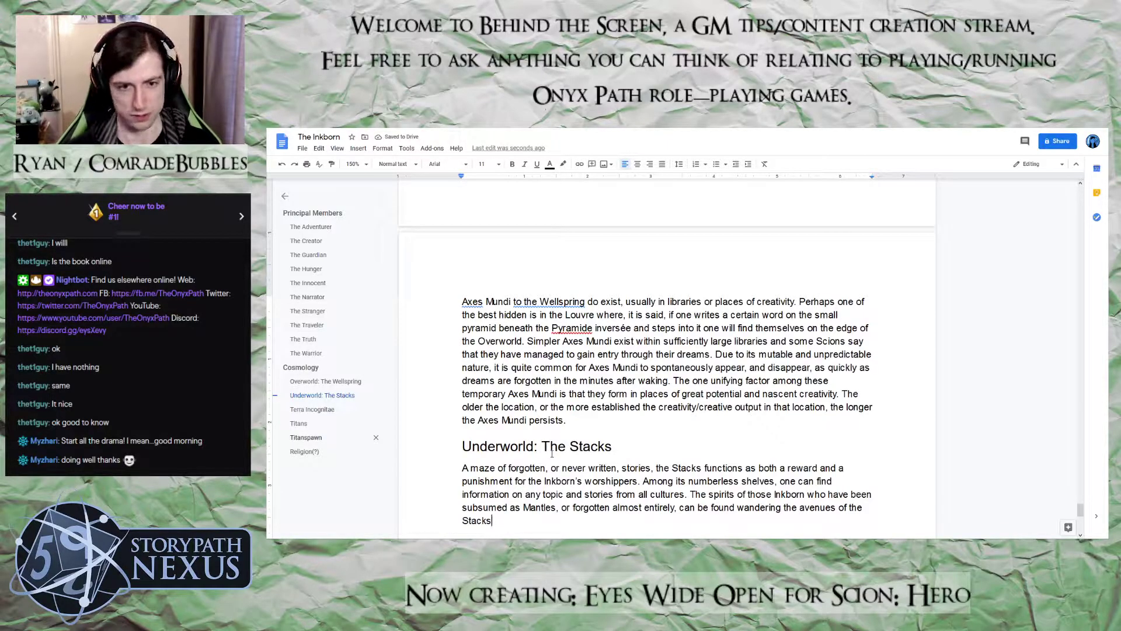
Replace the full stop after "Stacks" with "--waiting to be remembered or to find someone to tell their stories to"
{"action": "type", "text": "_"}
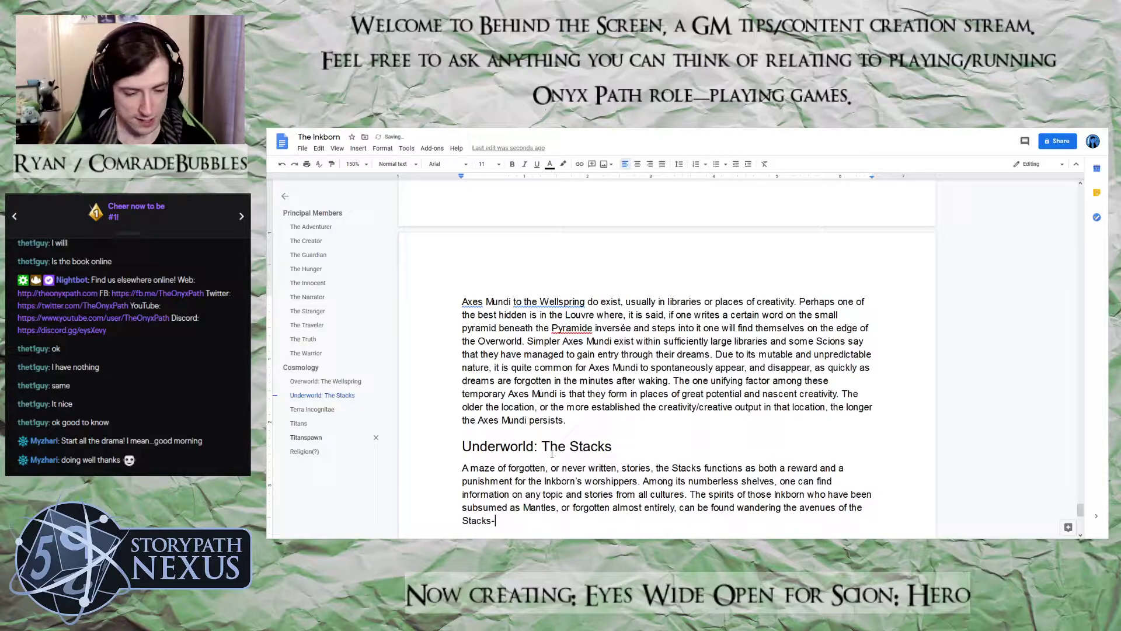
{"action": "type", "text": "-"}
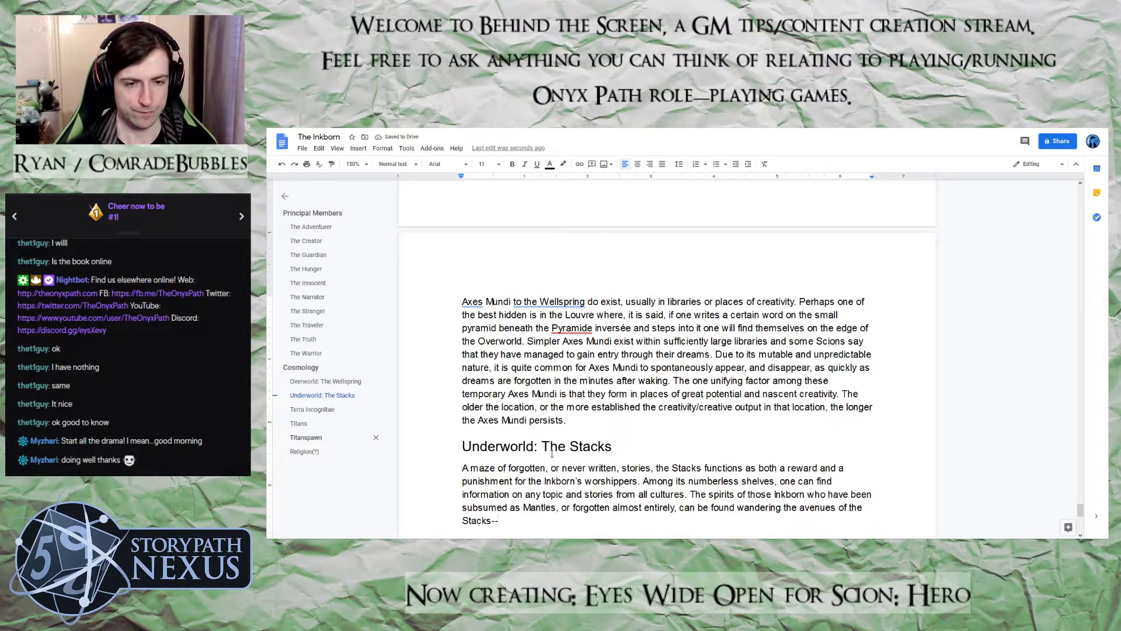
{"action": "type", "text": "waiting to be remembered ot"}
{"action": "key", "text": "BackSpace"}
{"action": "key", "text": "BackSpace"}
{"action": "type", "text": "r to find someone to tell their stories to in the ho"}
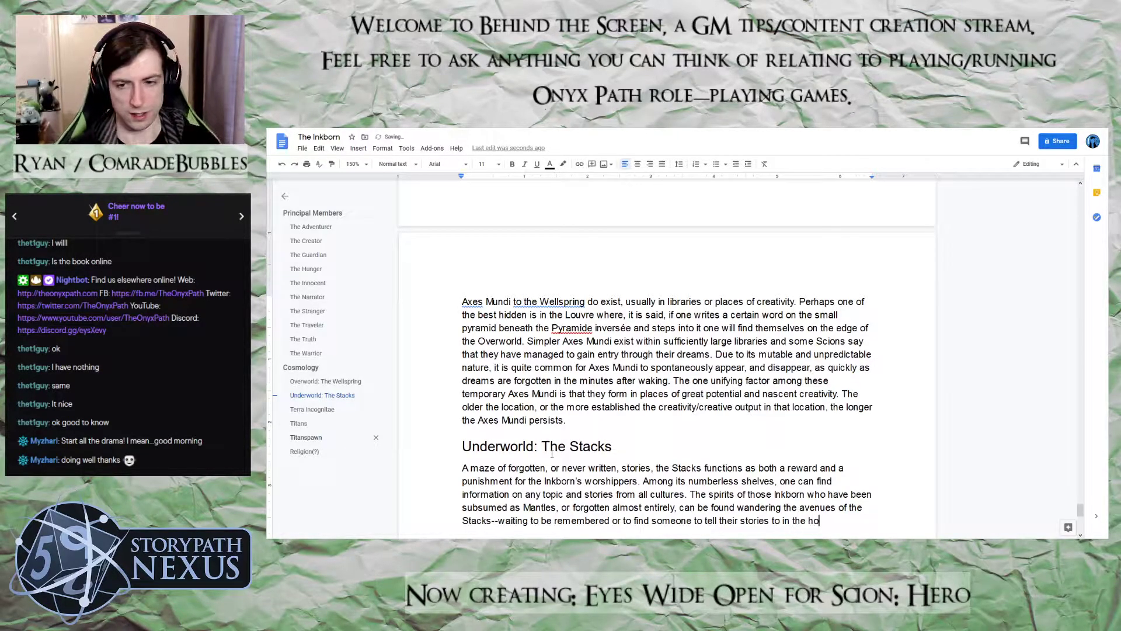
{"action": "type", "text": "pes of being rebr"}
Extend the sentence about the Inkborn spirits with "in the hopes of being reborn as"
{"action": "key", "text": "BackSpace"}
{"action": "type", "text": "prn"}
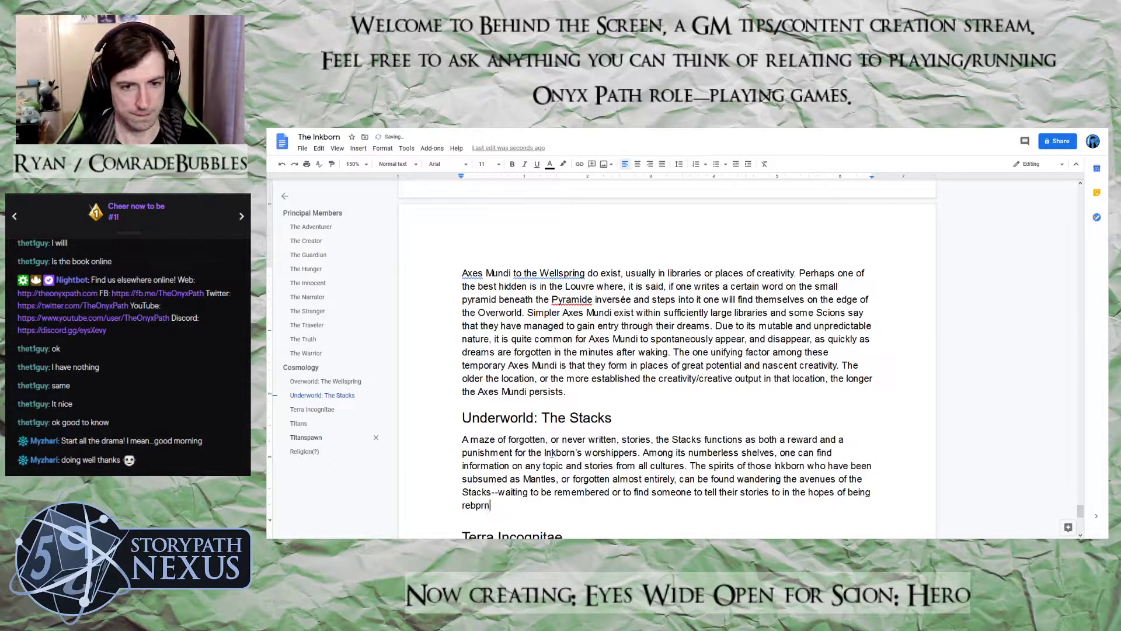
{"action": "key", "text": "BackSpace"}
{"action": "key", "text": "BackSpace"}
{"action": "key", "text": "BackSpace"}
{"action": "type", "text": "orn as te"}
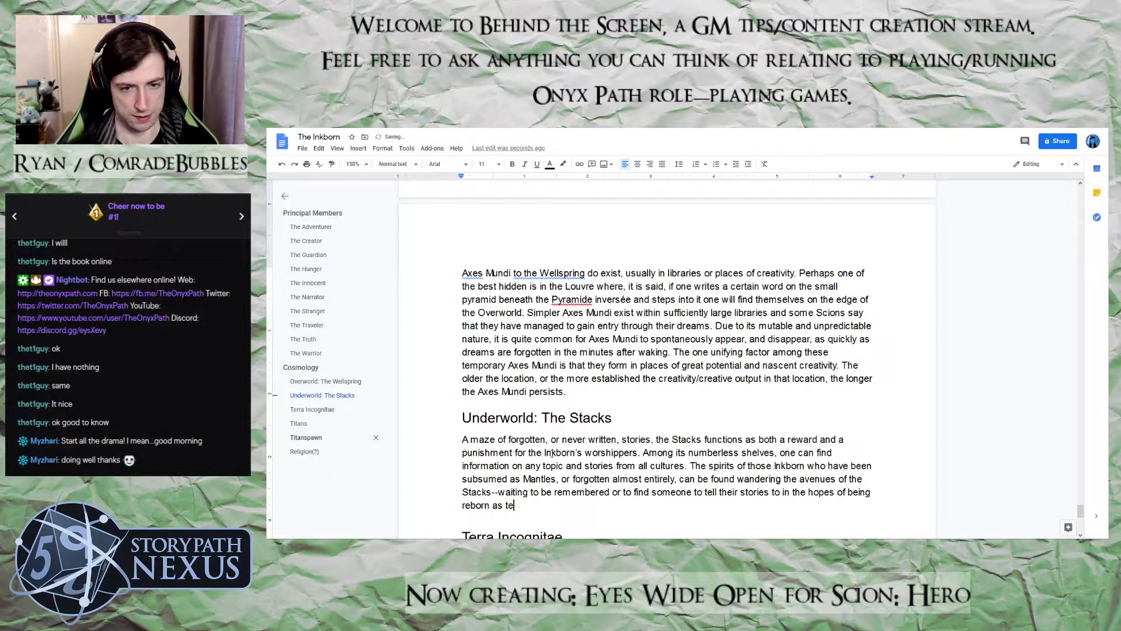
Finish the sentence about the Inkborn spirits with "their stories are told once more."
{"action": "key", "text": "BackSpace"}
{"action": "type", "text": "heir stories are told "}
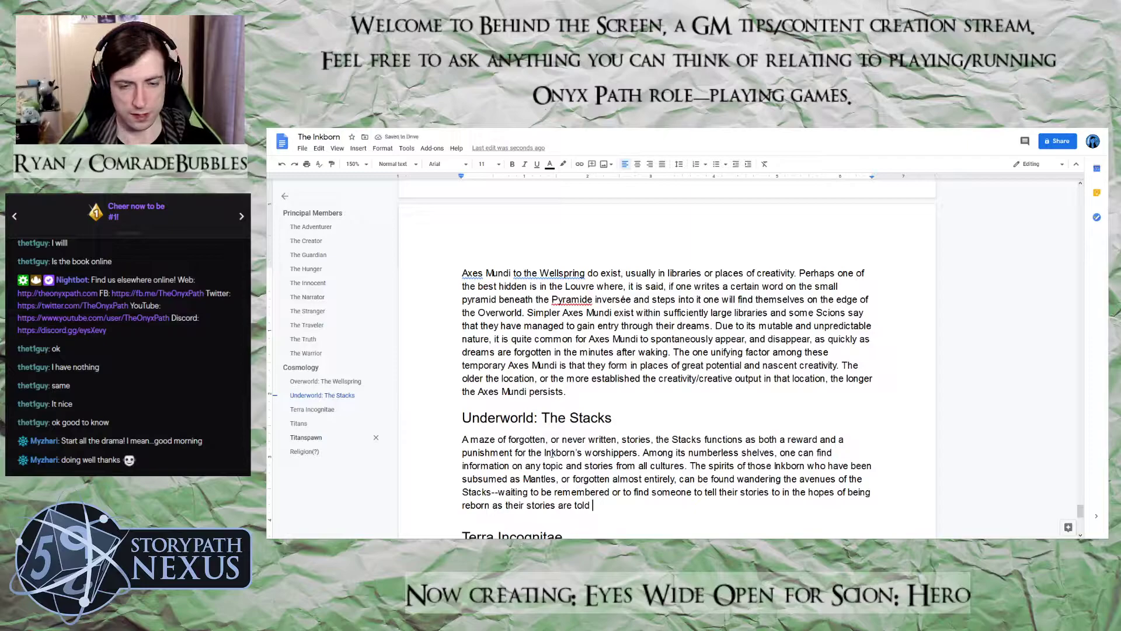
{"action": "type", "text": "once"}
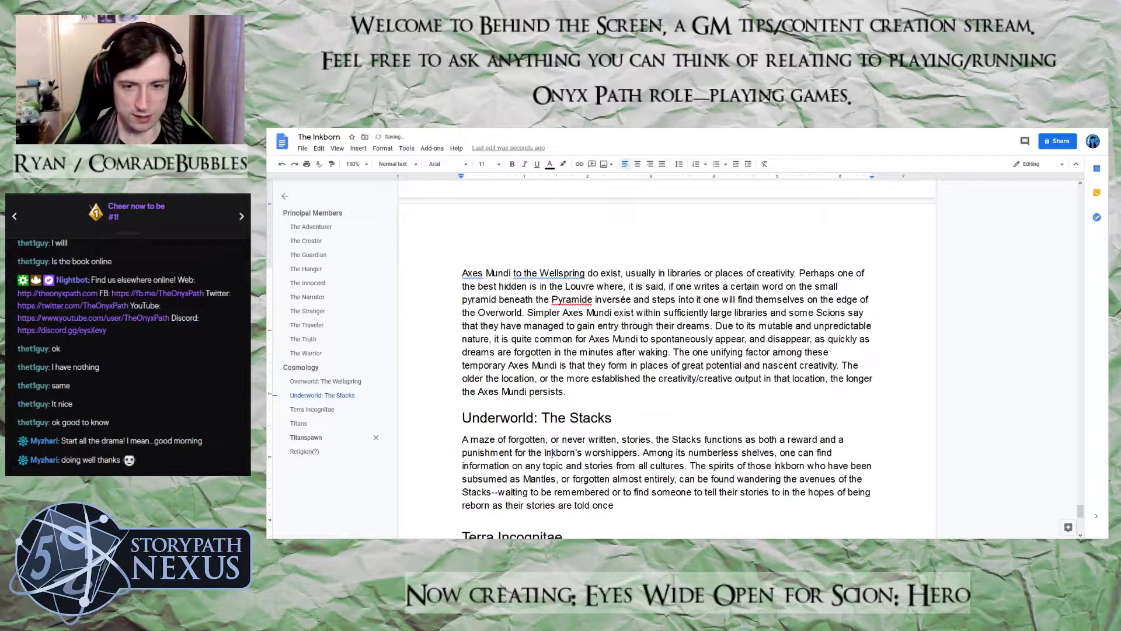
{"action": "type", "text": " more."}
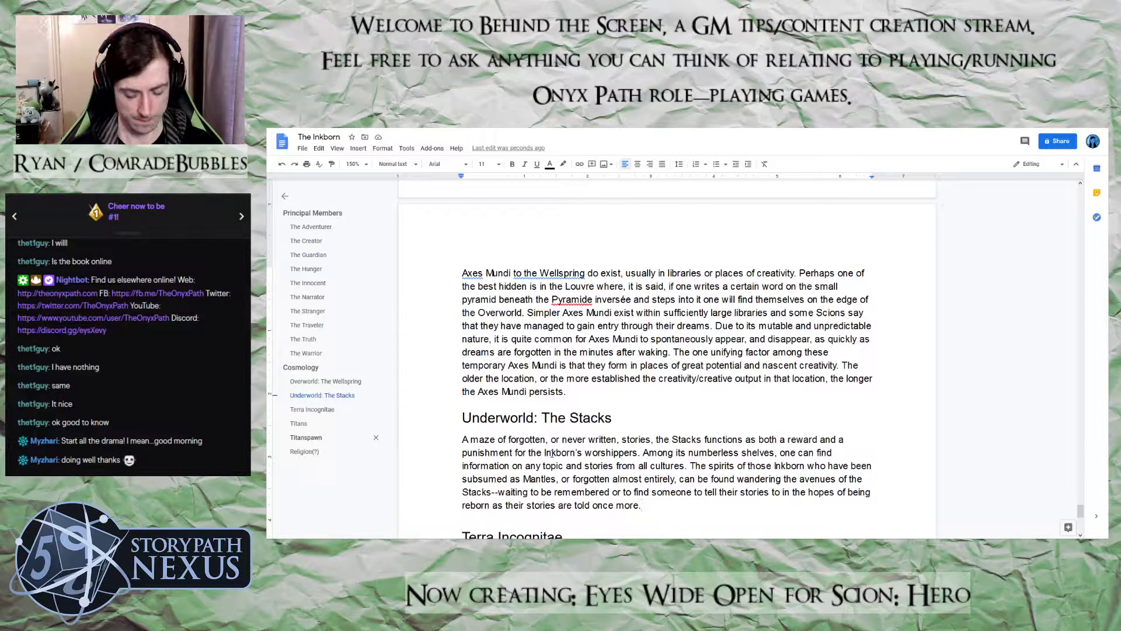
Begin a new sentence in the Stacks paragraph with "Should you find yourself here,"
{"action": "type", "text": "It sh"}
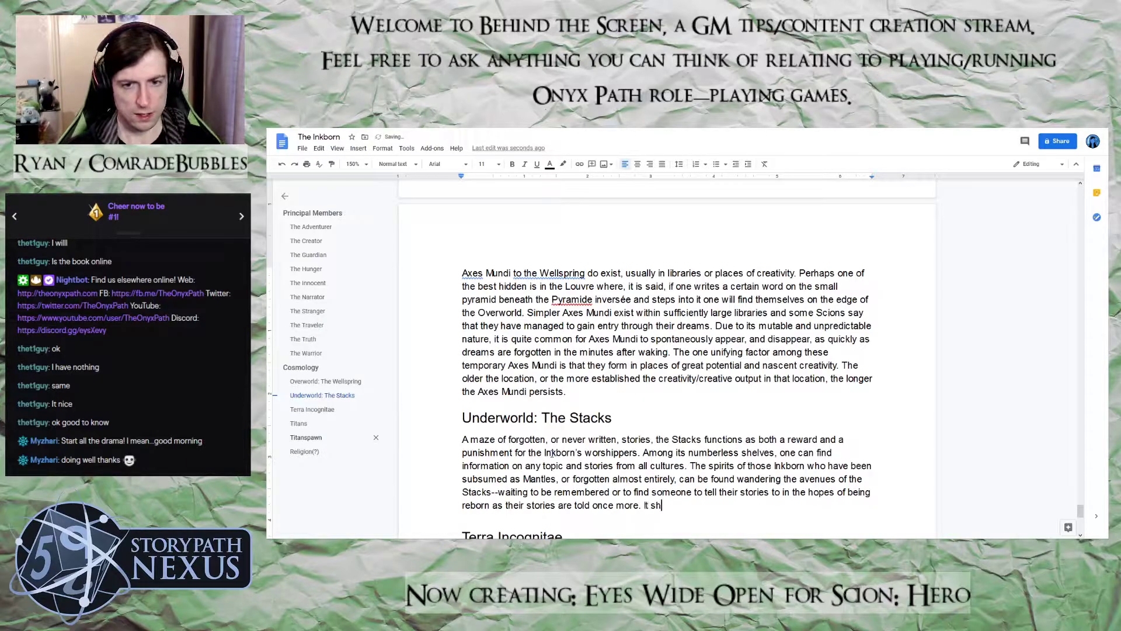
{"action": "key", "text": "BackSpace"}
{"action": "key", "text": "BackSpace"}
{"action": "type", "text": "Should uy"}
{"action": "key", "text": "BackSpace"}
{"action": "key", "text": "BackSpace"}
{"action": "type", "text": "you find youse"}
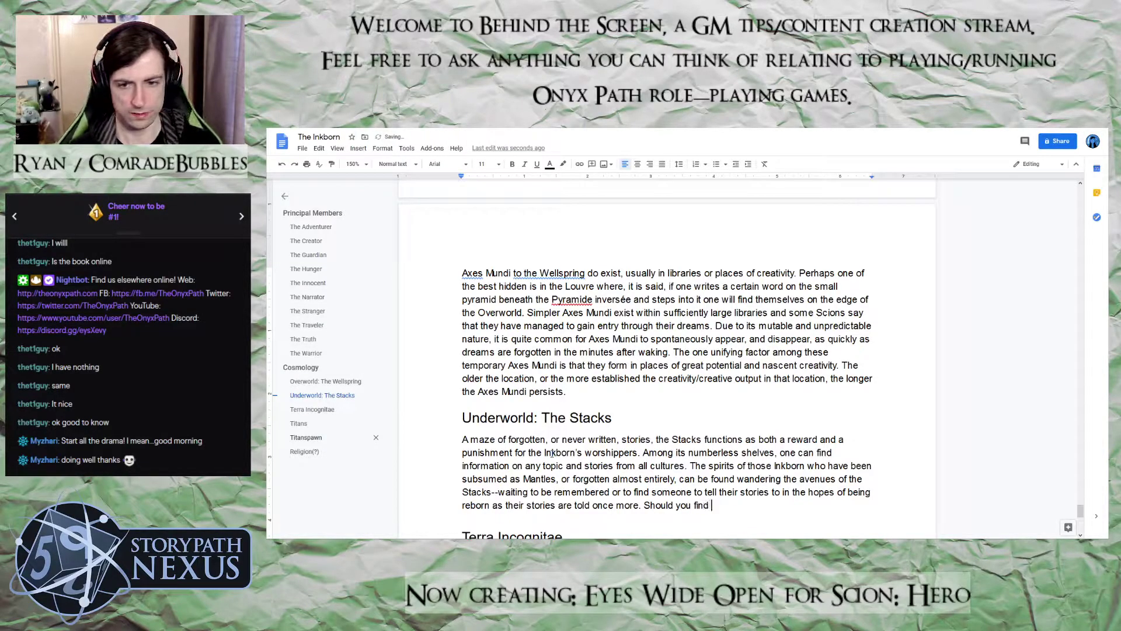
{"action": "key", "text": "BackSpace"}
{"action": "key", "text": "BackSpace"}
{"action": "type", "text": "rself here, "}
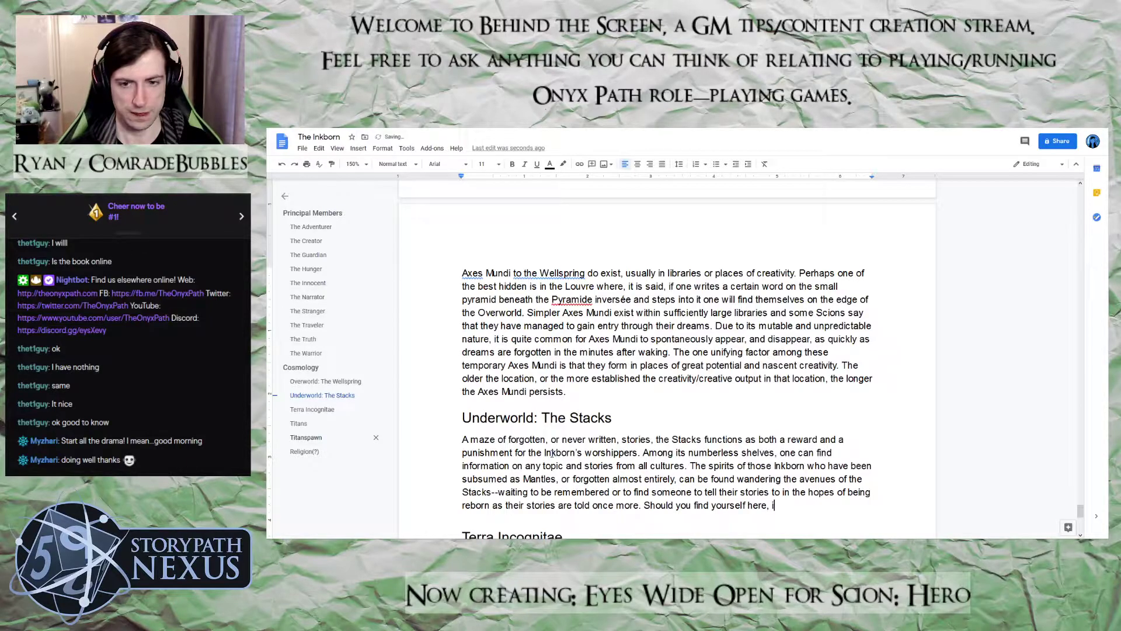
{"action": "type", "text": "you should be "}
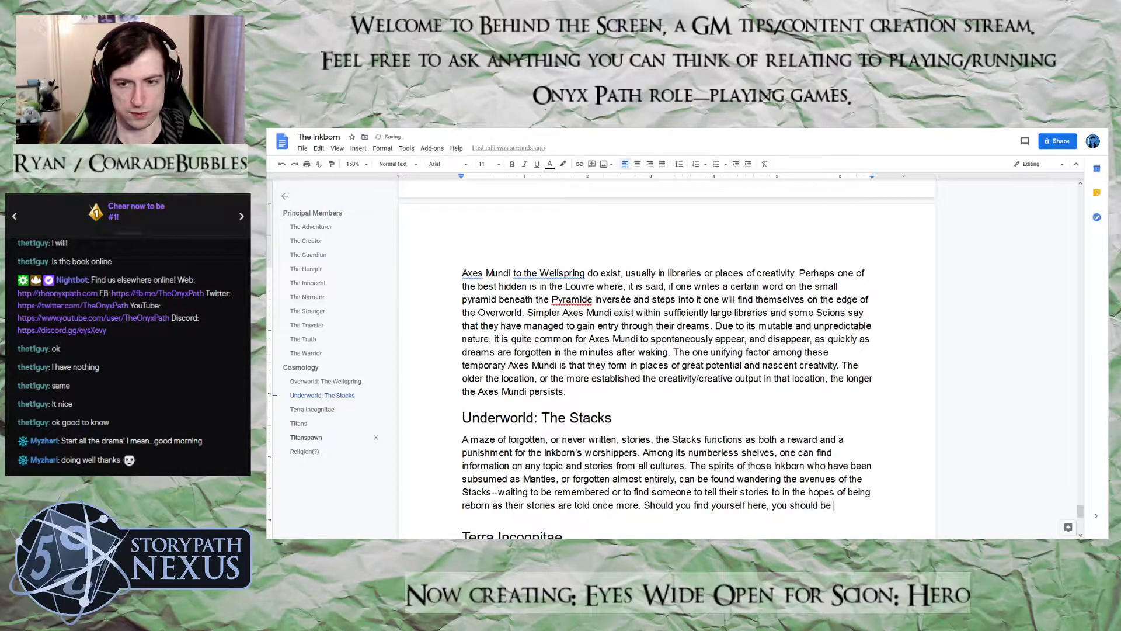
{"action": "type", "text": "wary of ta"}
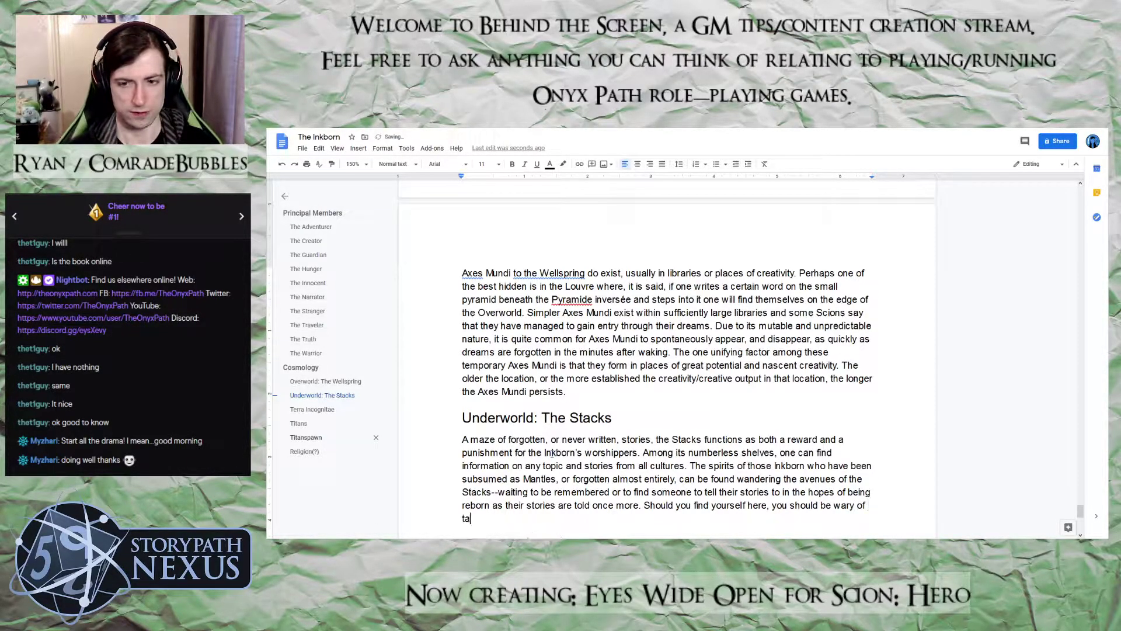
{"action": "type", "text": "king anything"}
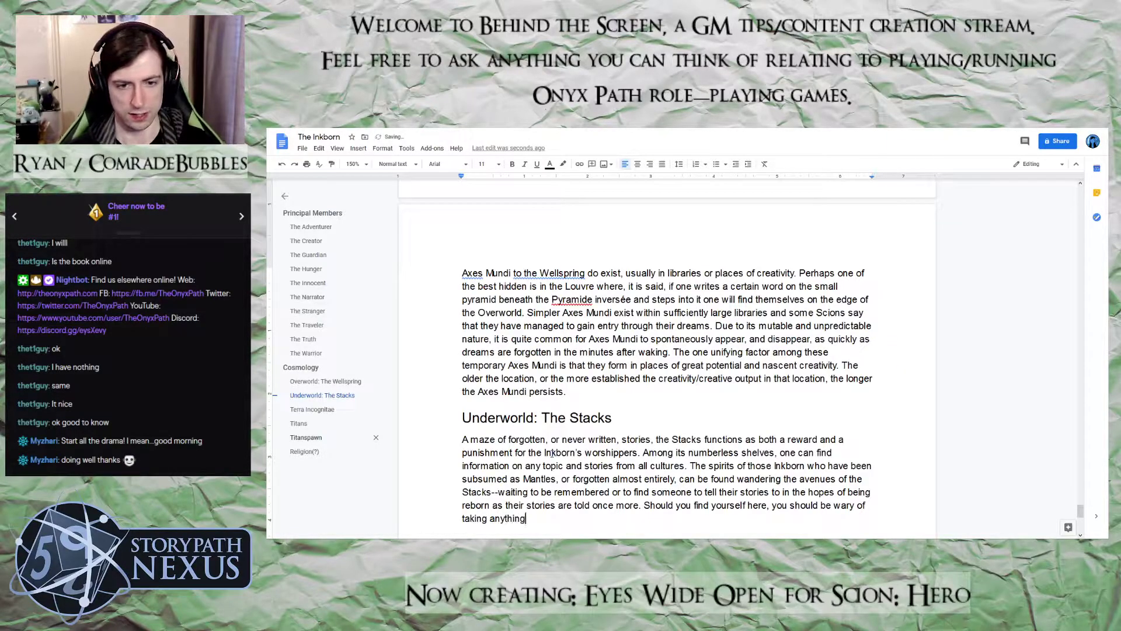
{"action": "type", "text": " at face v"}
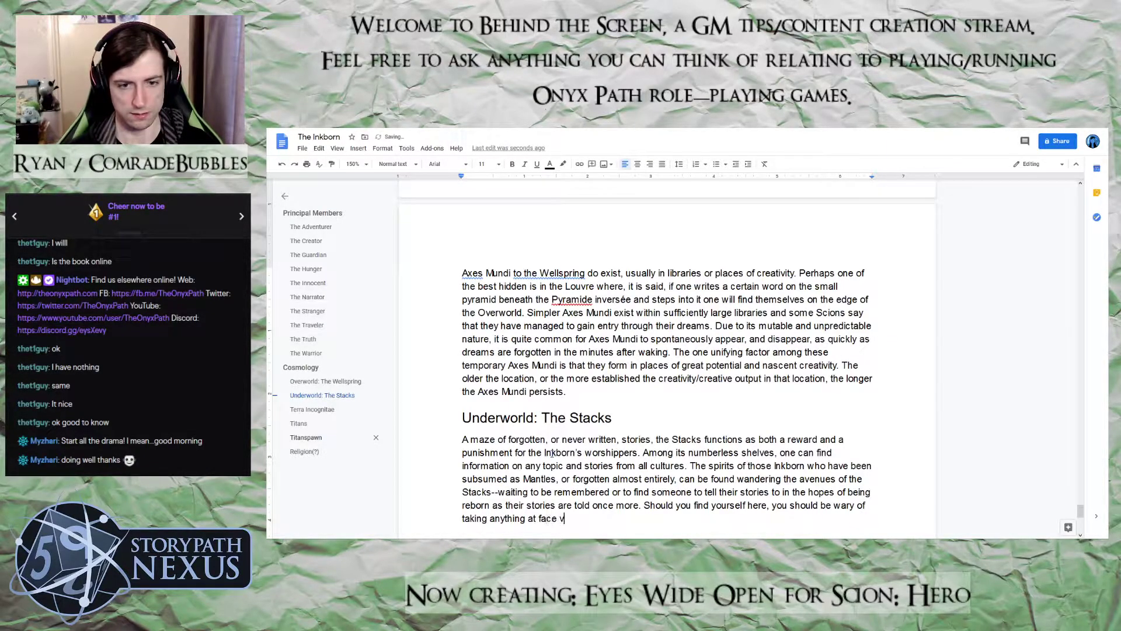
{"action": "type", "text": "alue as even "}
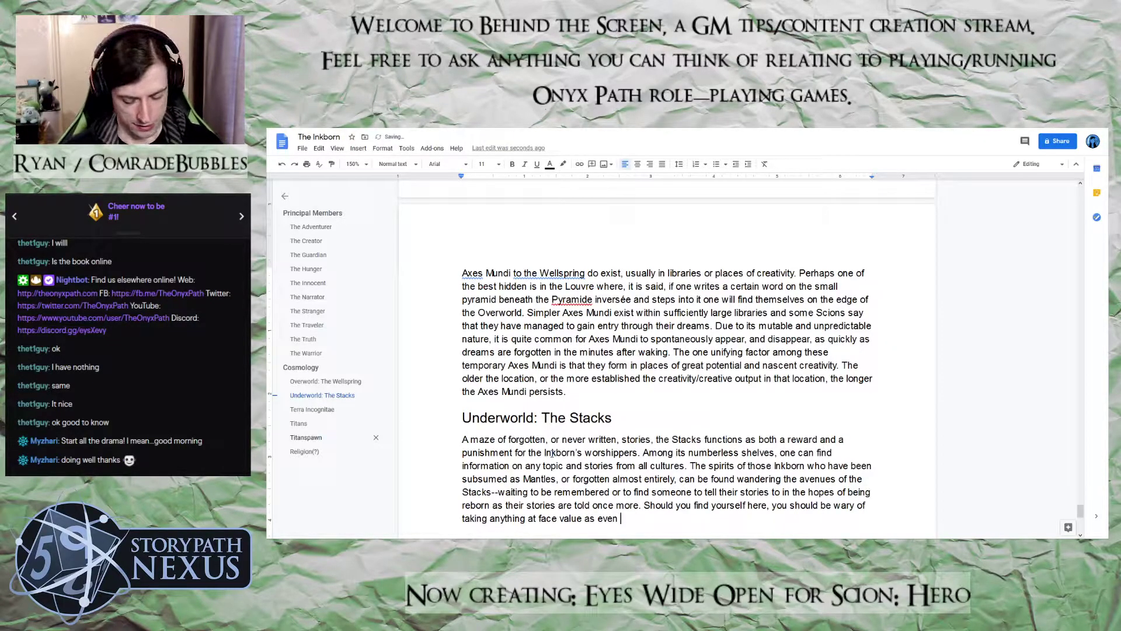
{"action": "type", "text": "works of non-fic"}
Extend the warning with "as even works of non-fiction are written by a flawed being who"
{"action": "key", "text": "BackSpace"}
{"action": "type", "text": "ion are writt"}
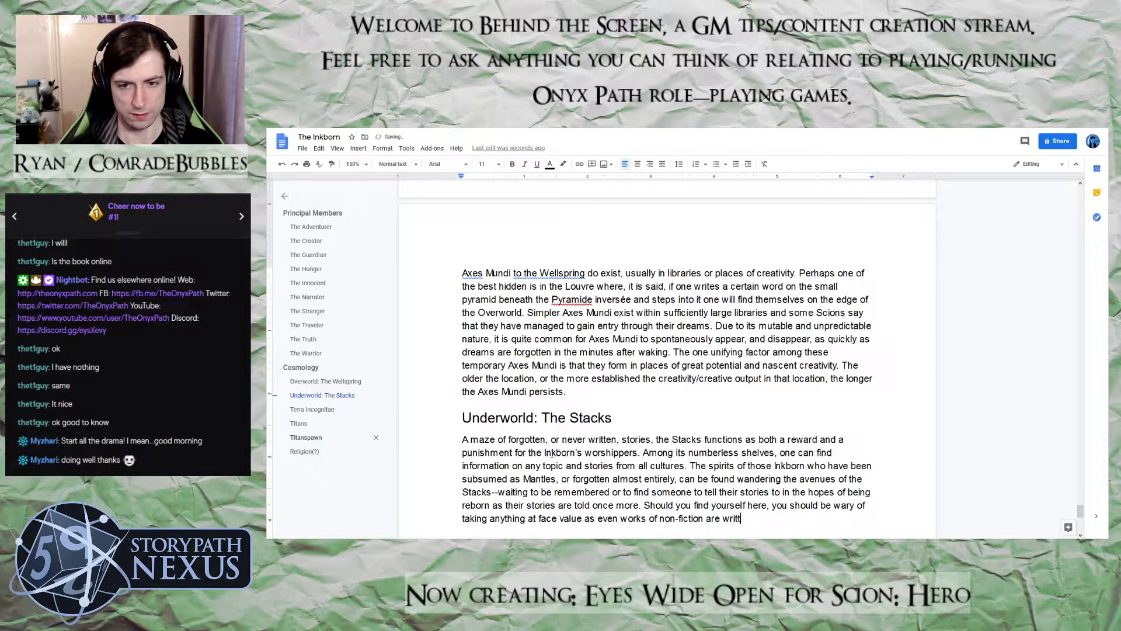
{"action": "type", "text": "en by a flaw"}
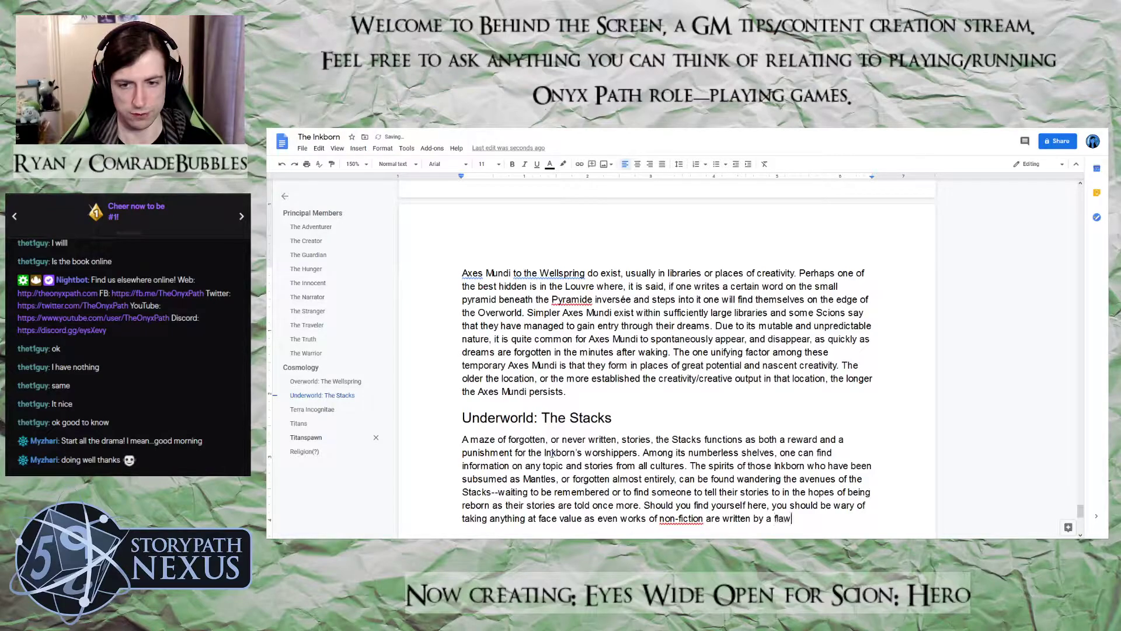
{"action": "type", "text": "ed be"}
{"action": "key", "text": "BackSpace"}
{"action": "type", "text": "being"}
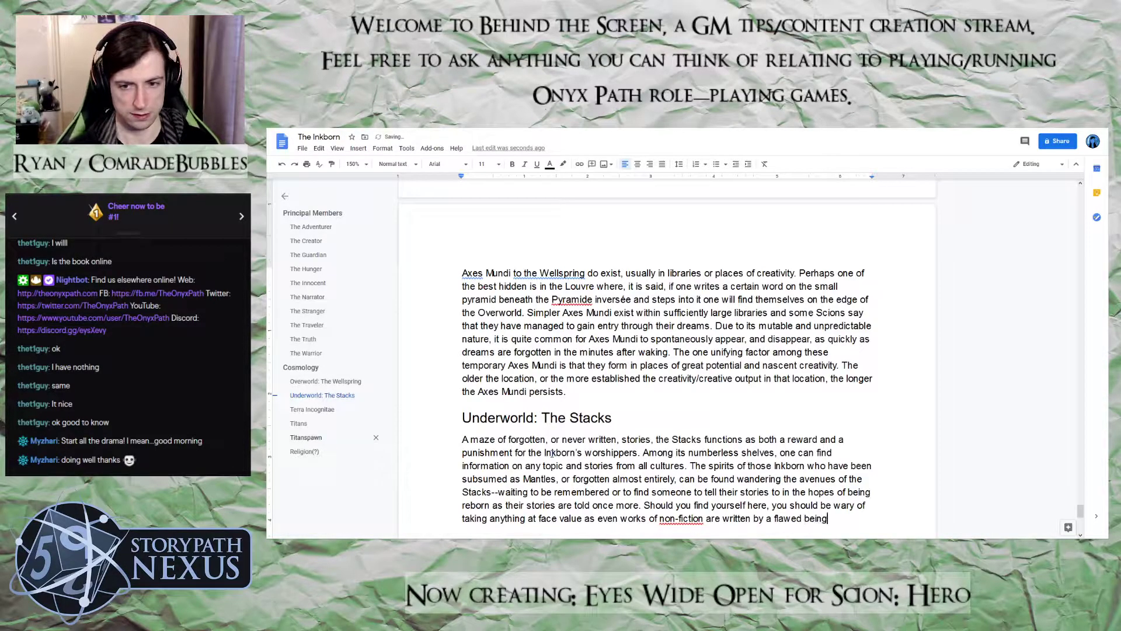
{"action": "type", "text": " who may ints"}
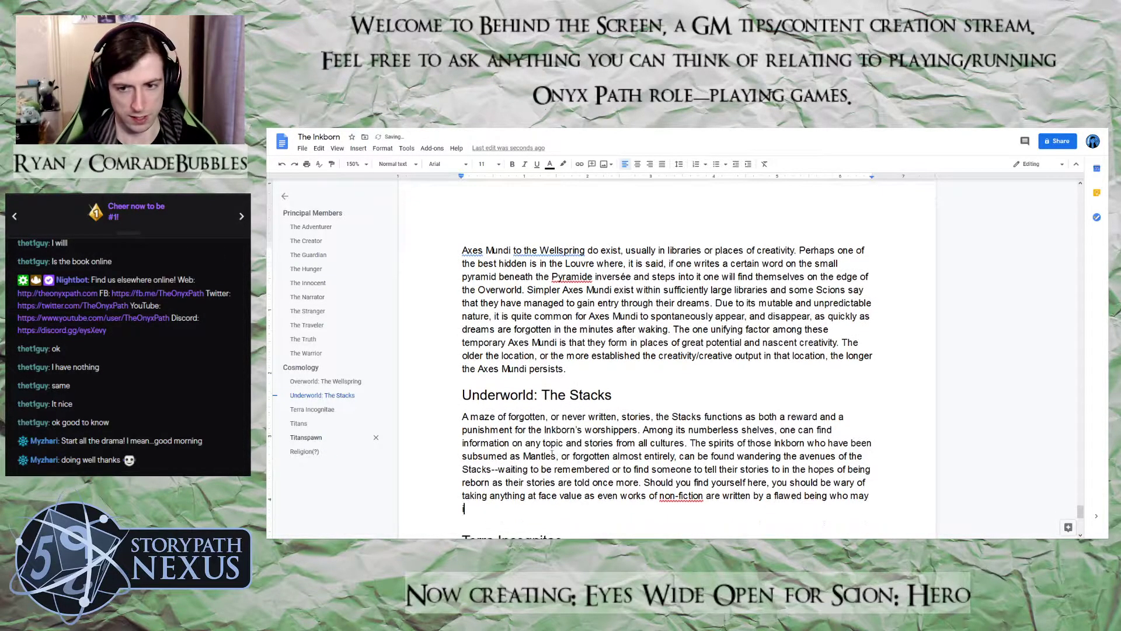
Continue the clause about the flawed being with "may insert their own biases"
{"action": "key", "text": "BackSpace"}
{"action": "key", "text": "BackSpace"}
{"action": "type", "text": "ser"}
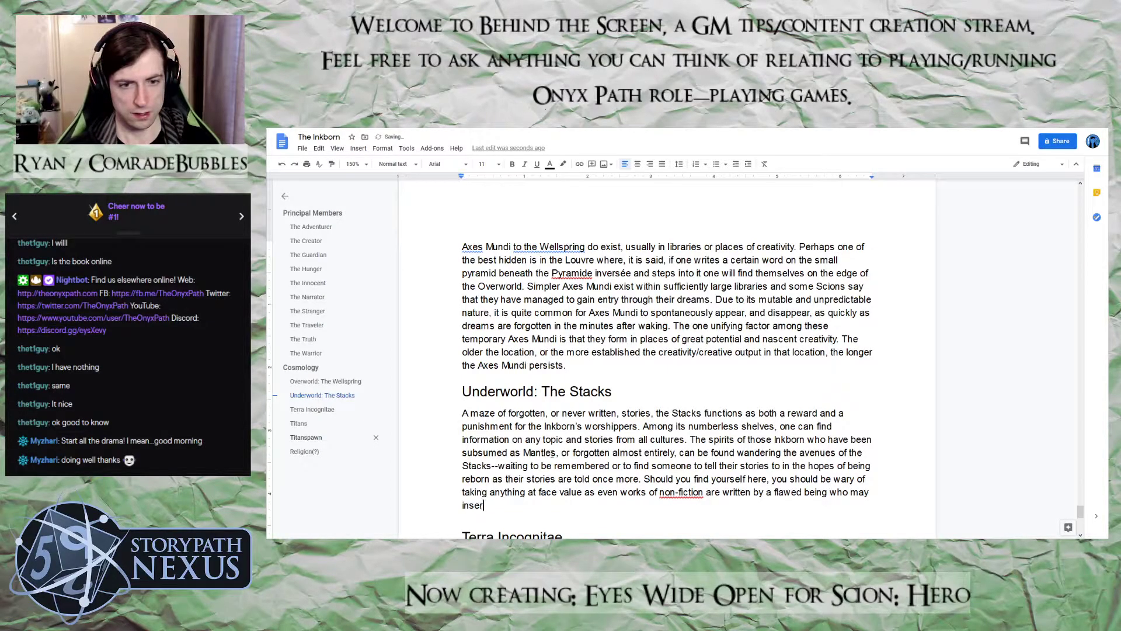
{"action": "type", "text": "t their on"}
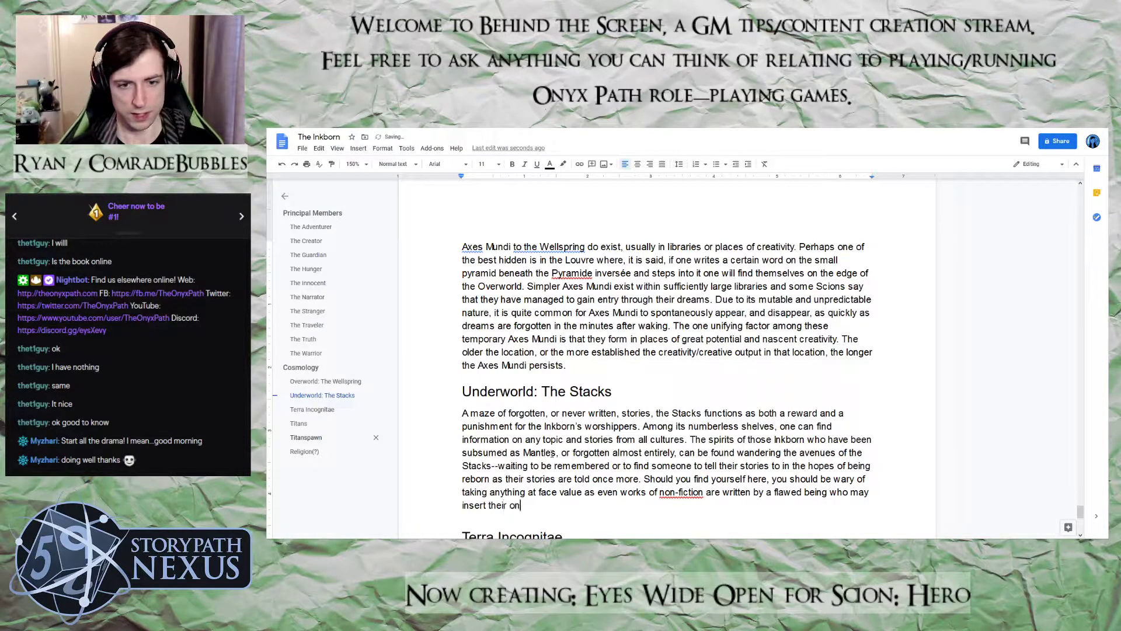
{"action": "key", "text": "BackSpace"}
{"action": "type", "text": "wn b"}
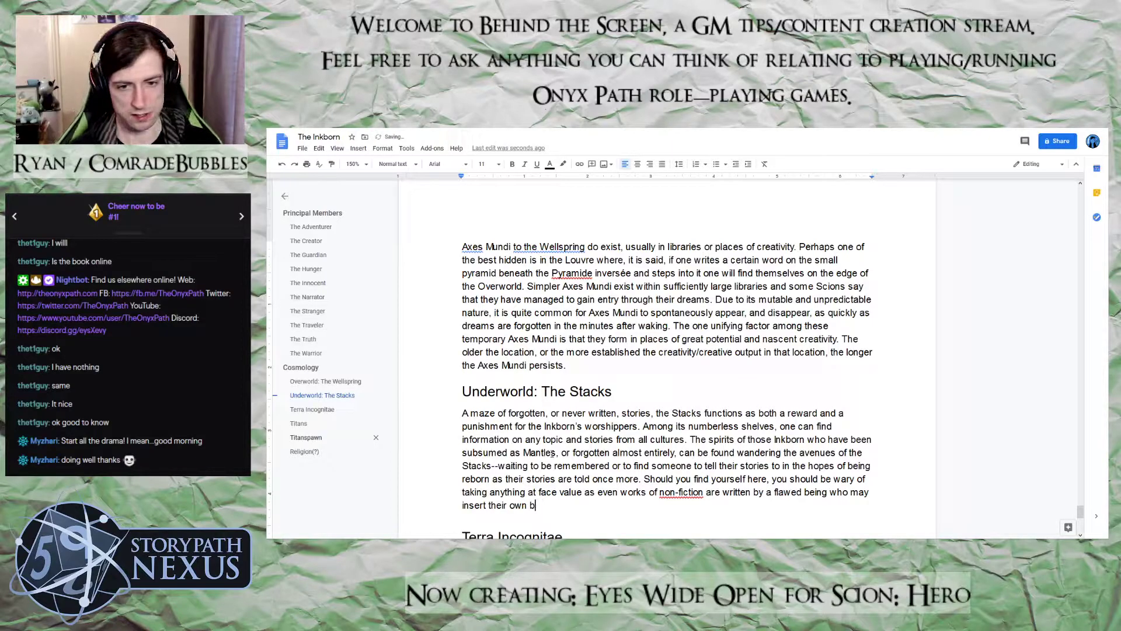
{"action": "type", "text": "iases "}
{"action": "type", "text": "and, a"}
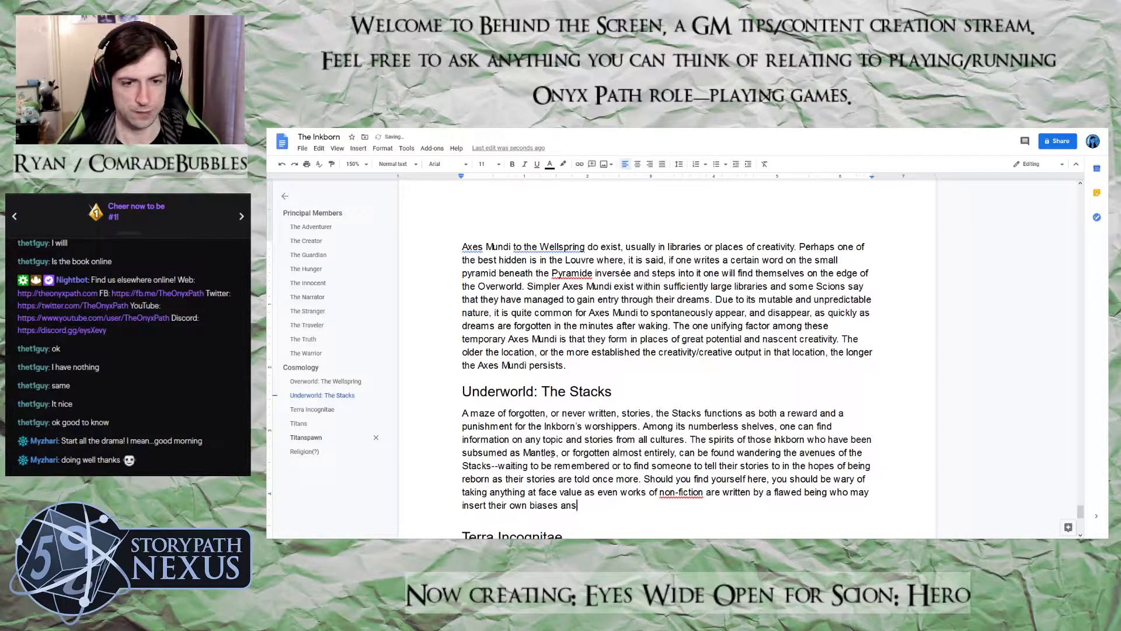
{"action": "type", "text": "fter all, everything"}
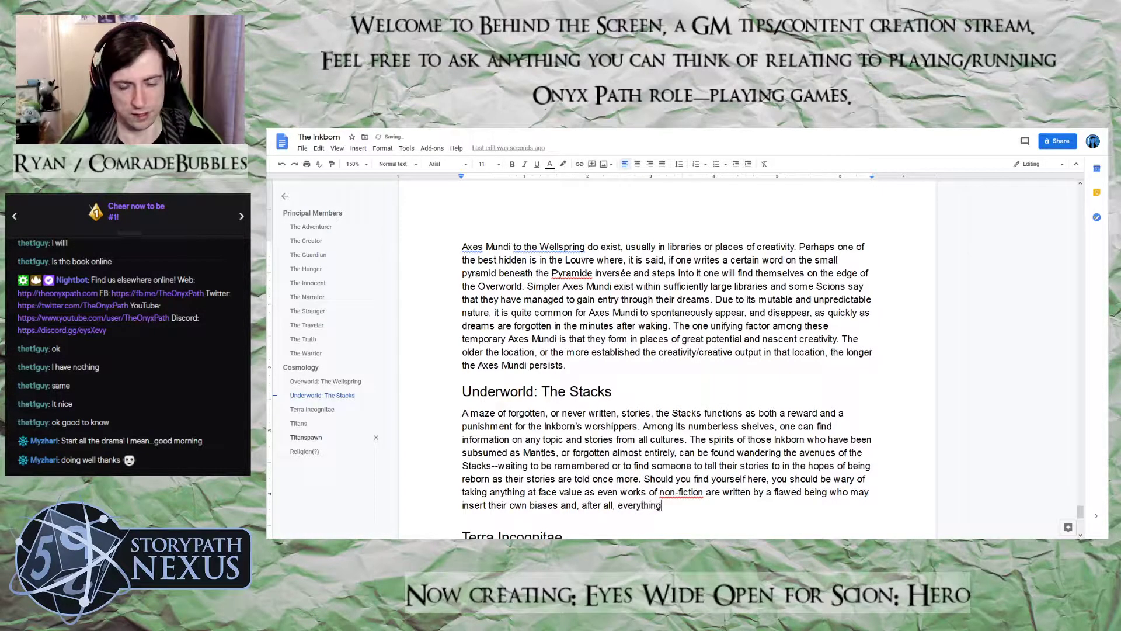
{"action": "type", "text": " here has been forgo"}
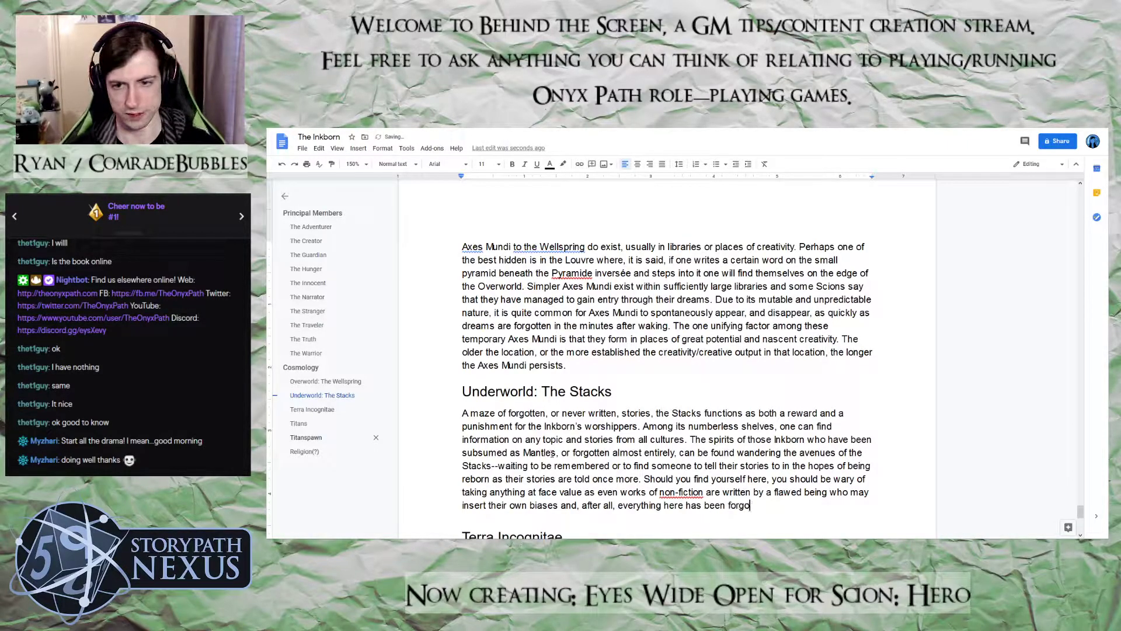
{"action": "type", "text": "tten fo"}
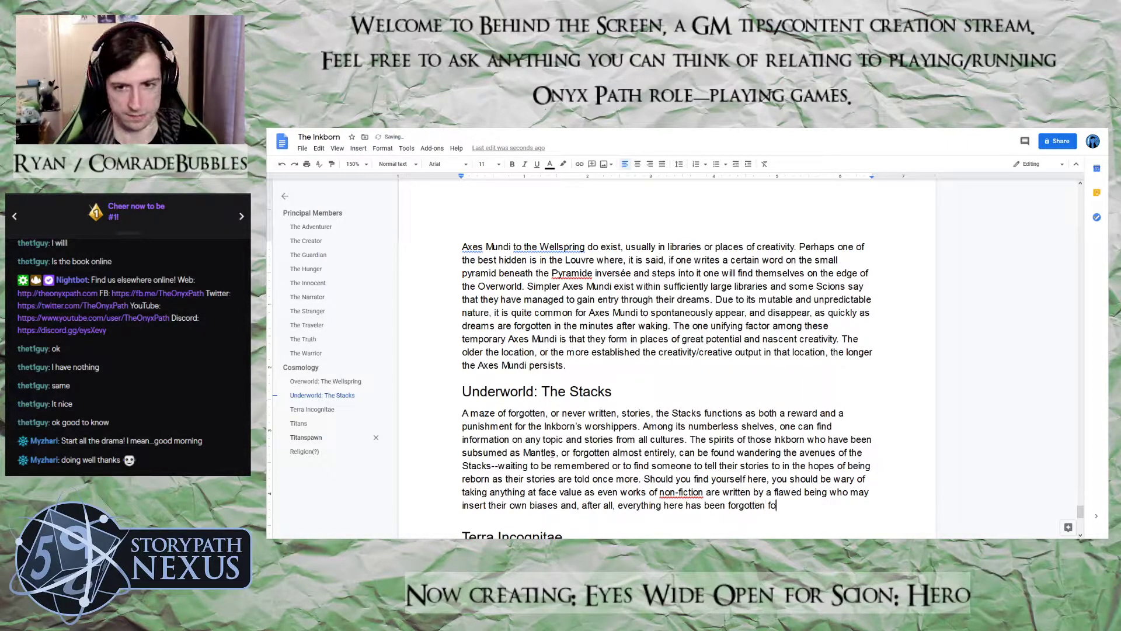
{"action": "type", "text": "r a reason."}
Start a second Stacks paragraph, separated by a blank line, with "Those worshippers of the Inkborn who"
{"action": "key", "text": "Return"}
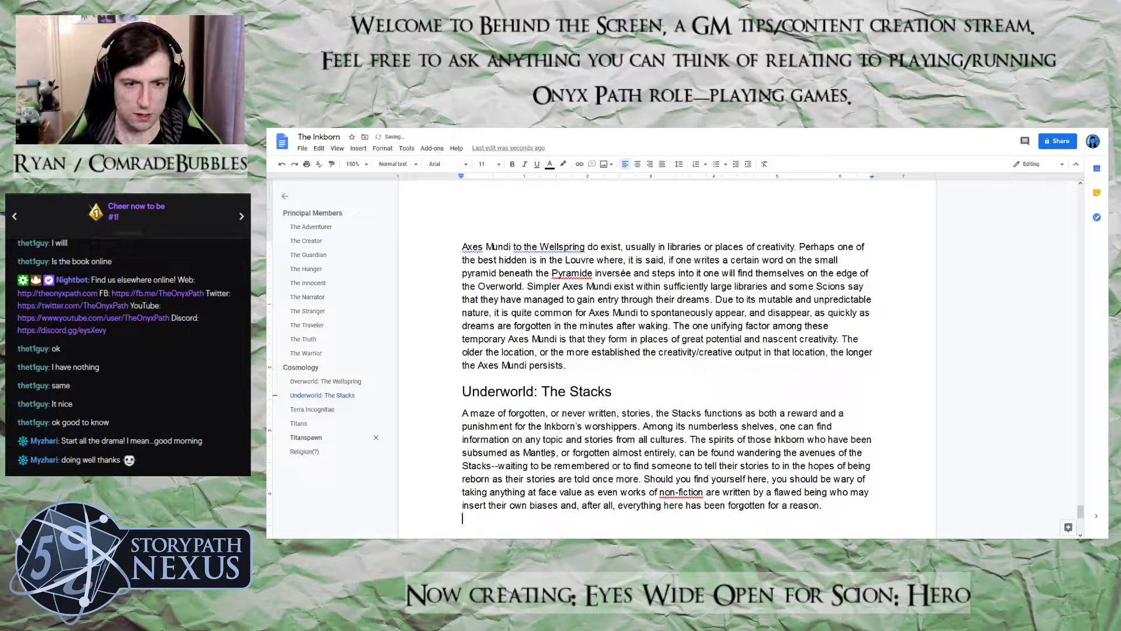
{"action": "key", "text": "Return"}
{"action": "type", "text": "Those wor"}
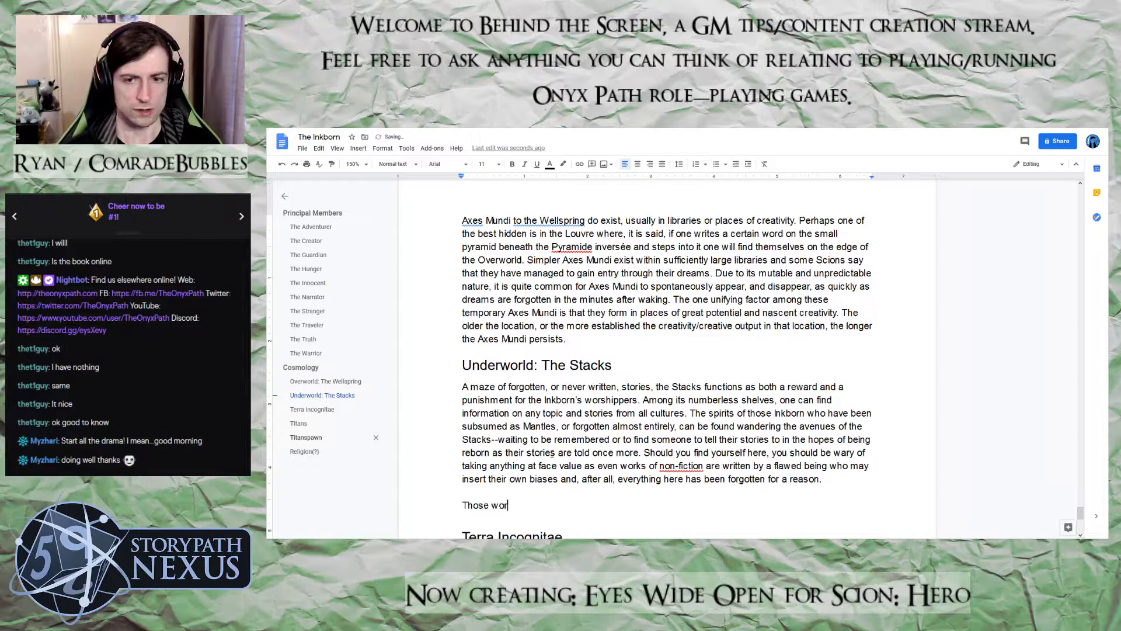
{"action": "type", "text": "hisppes"}
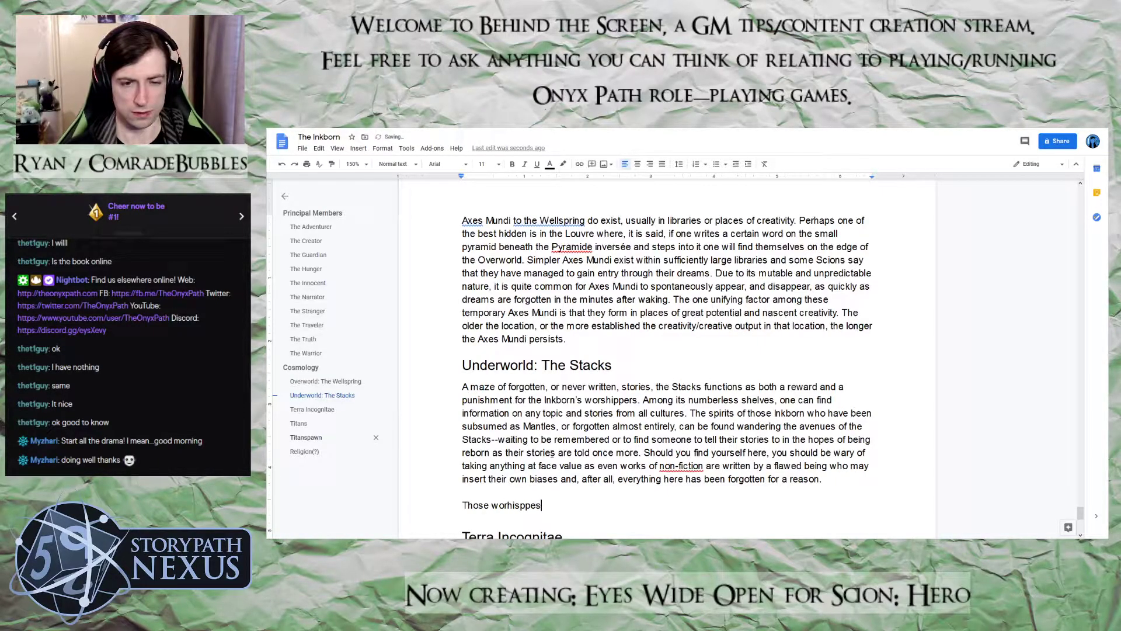
{"action": "key", "text": "BackSpace"}
{"action": "key", "text": "BackSpace"}
{"action": "key", "text": "BackSpace"}
{"action": "key", "text": "BackSpace"}
{"action": "key", "text": "BackSpace"}
{"action": "key", "text": "BackSpace"}
{"action": "key", "text": "BackSpace"}
{"action": "key", "text": "BackSpace"}
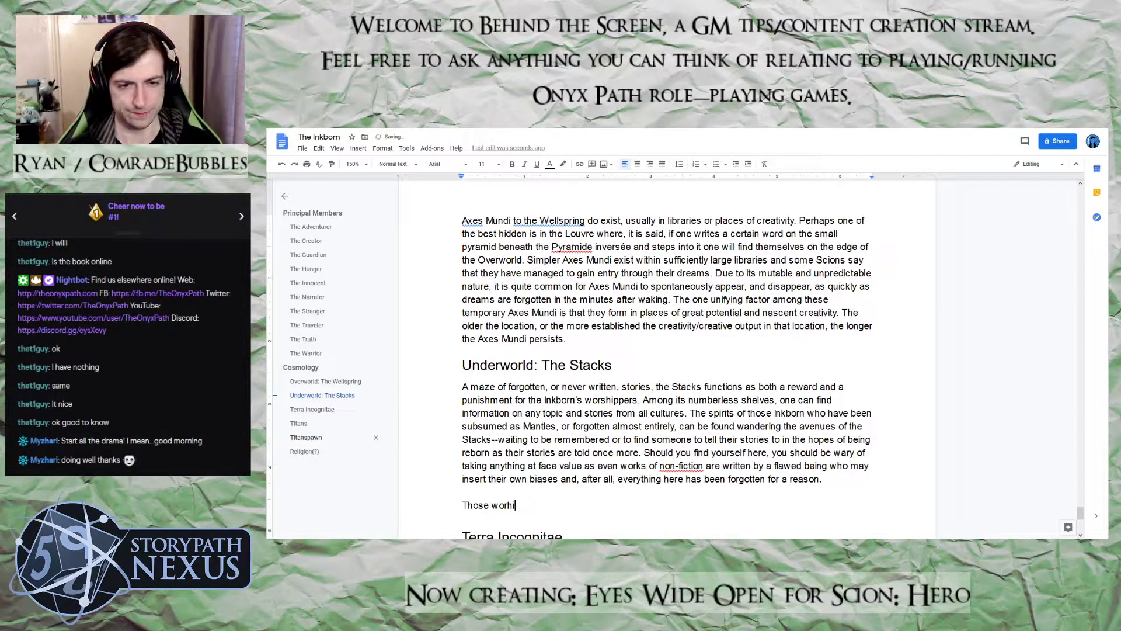
{"action": "type", "text": "shippers "}
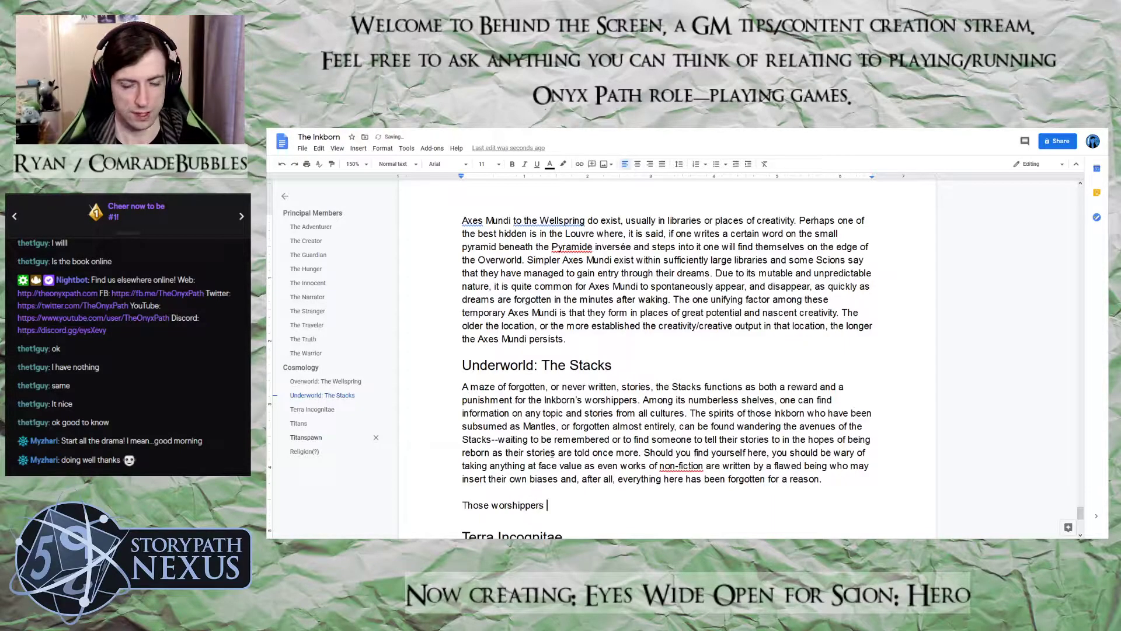
{"action": "type", "text": "of the "}
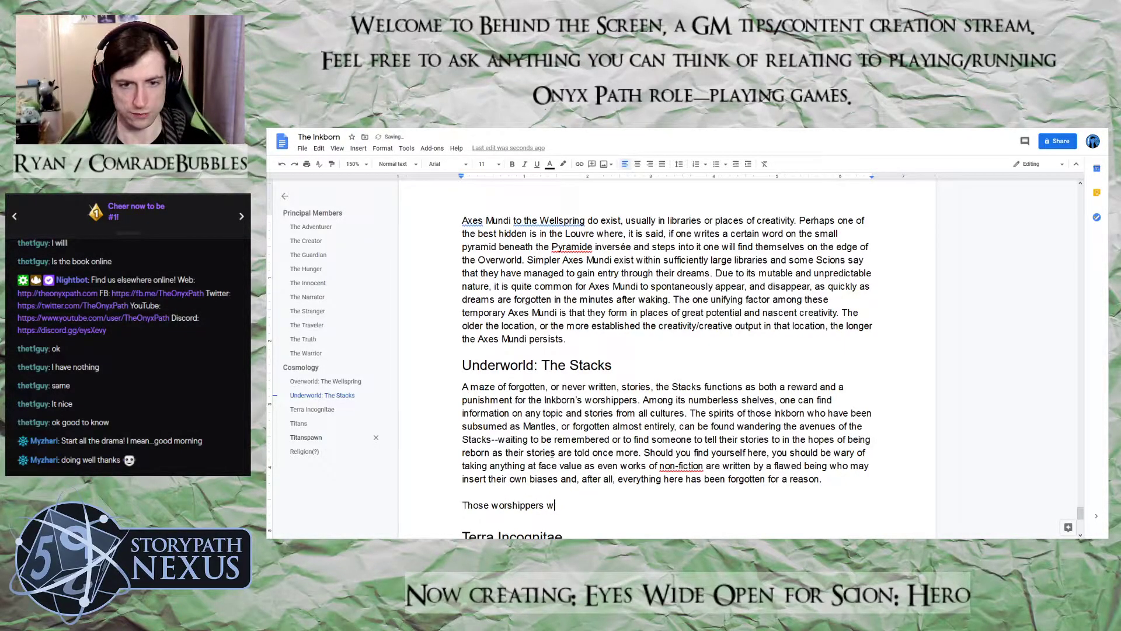
{"action": "type", "text": "Inkbo"}
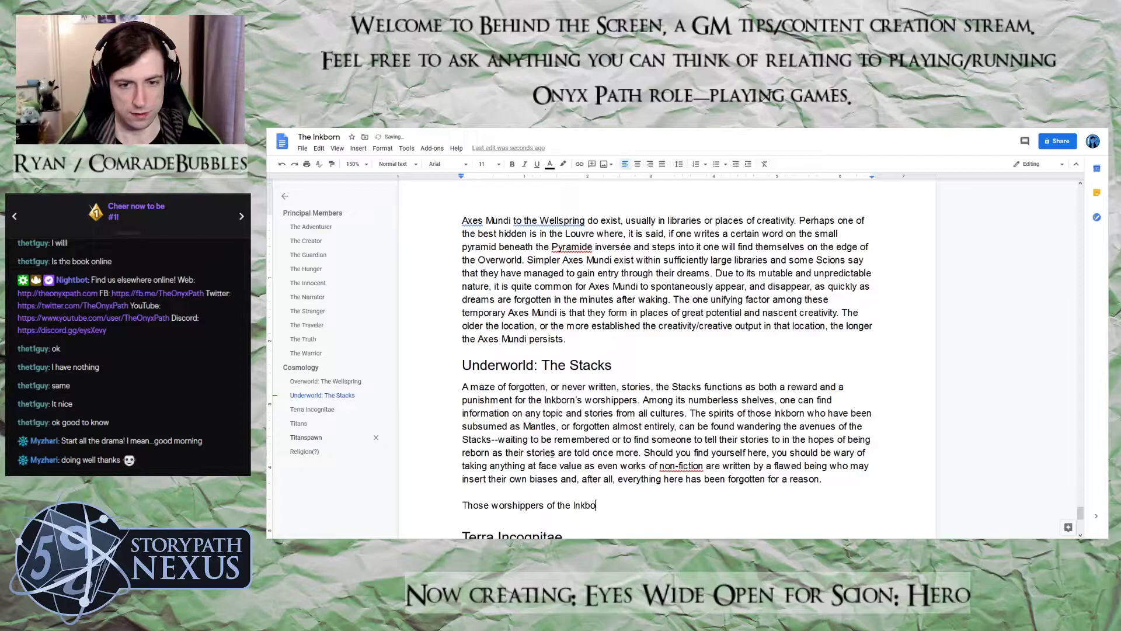
{"action": "type", "text": "rn who live "}
{"action": "type", "text": "'virtu"}
{"action": "type", "text": "ous' "}
{"action": "type", "text": "liv"}
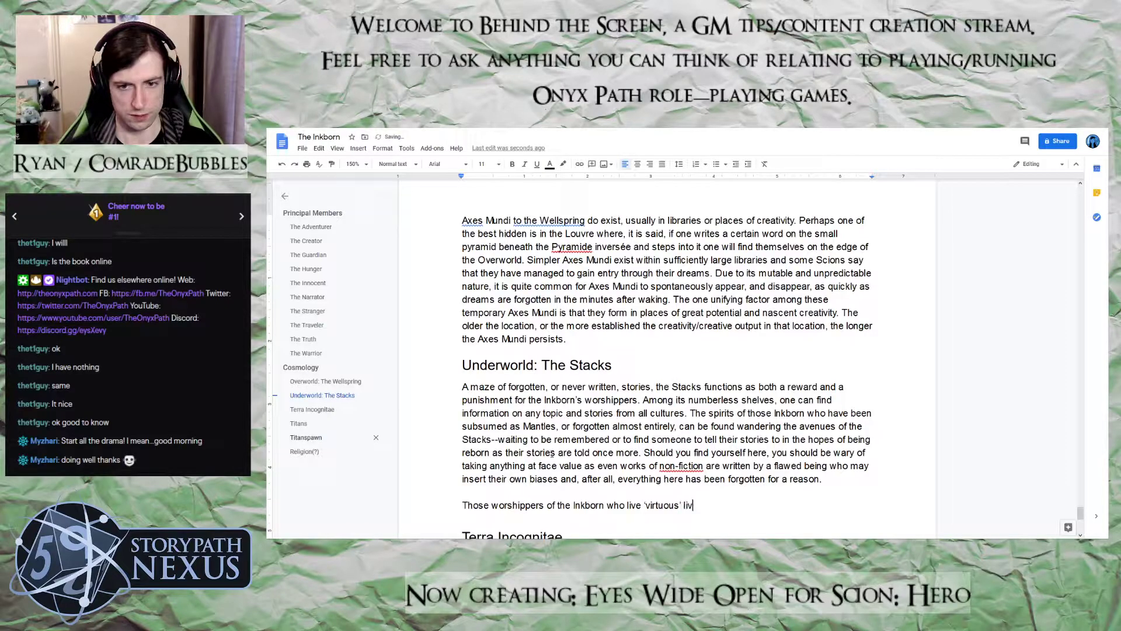
{"action": "type", "text": "es by telling the stoies"}
Extend the worshippers sentence with "by telling the stories of their patron and"
{"action": "key", "text": "BackSpace"}
{"action": "key", "text": "BackSpace"}
{"action": "key", "text": "BackSpace"}
{"action": "type", "text": "ries of their patron and em"}
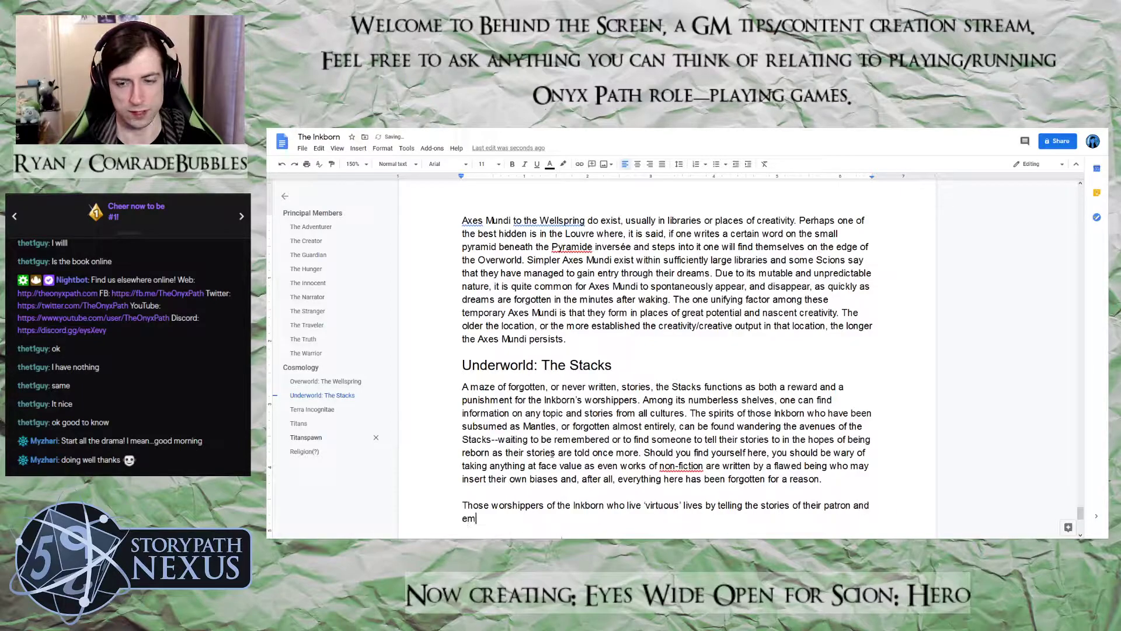
{"action": "type", "text": "bracin"}
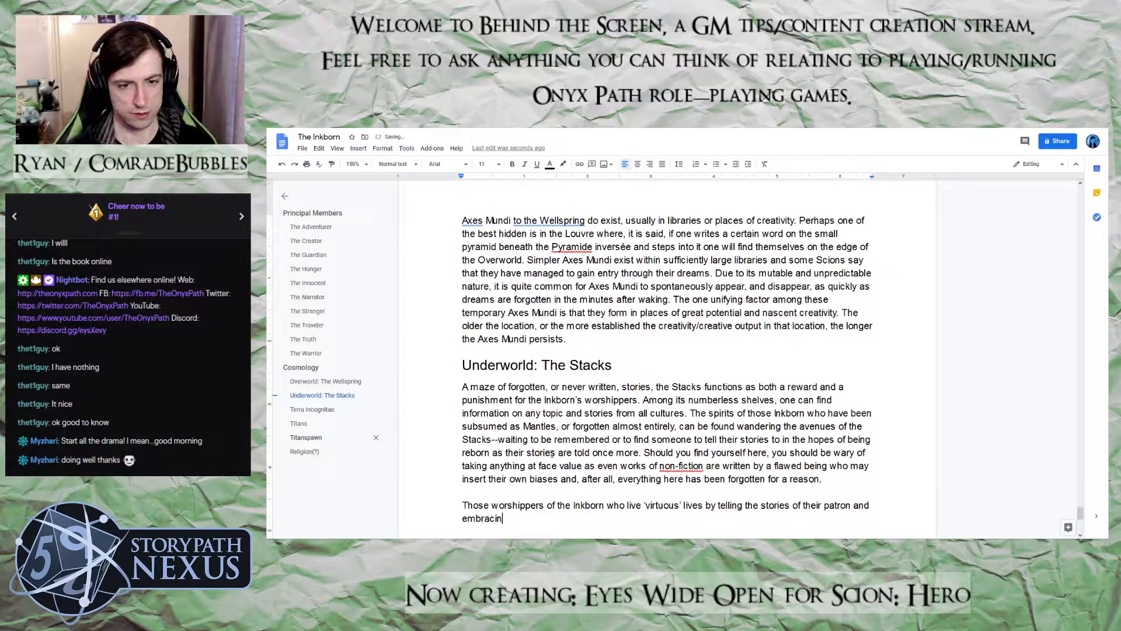
{"action": "type", "text": "g everuto"}
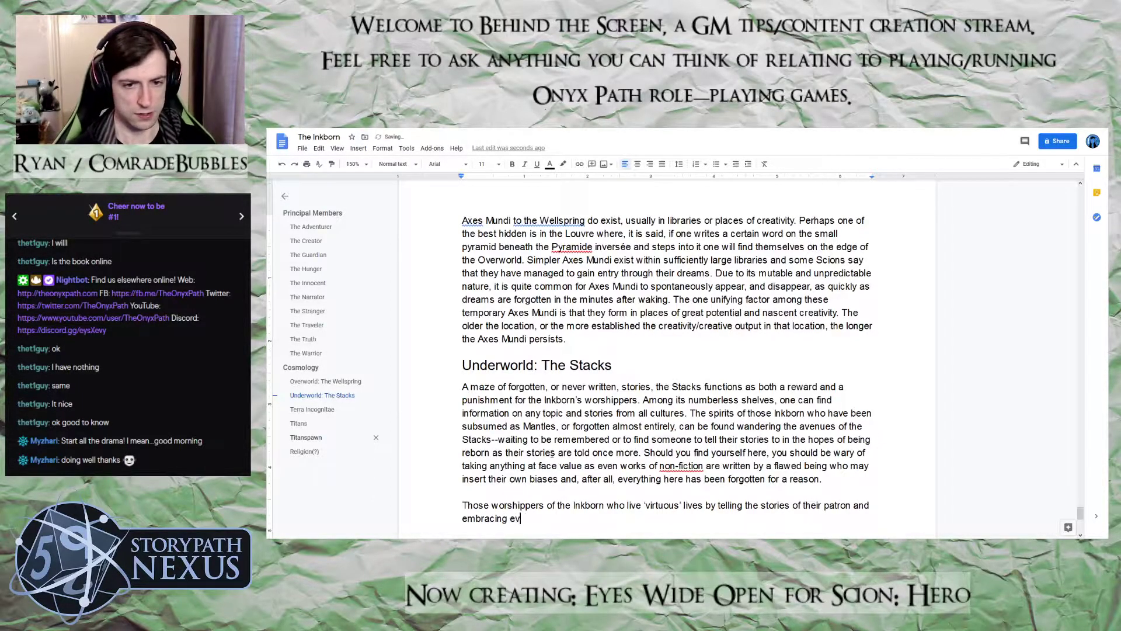
Continue the worshippers sentence in the second Stacks paragraph with "embracing everything they live for"
{"action": "key", "text": "BackSpace"}
{"action": "key", "text": "BackSpace"}
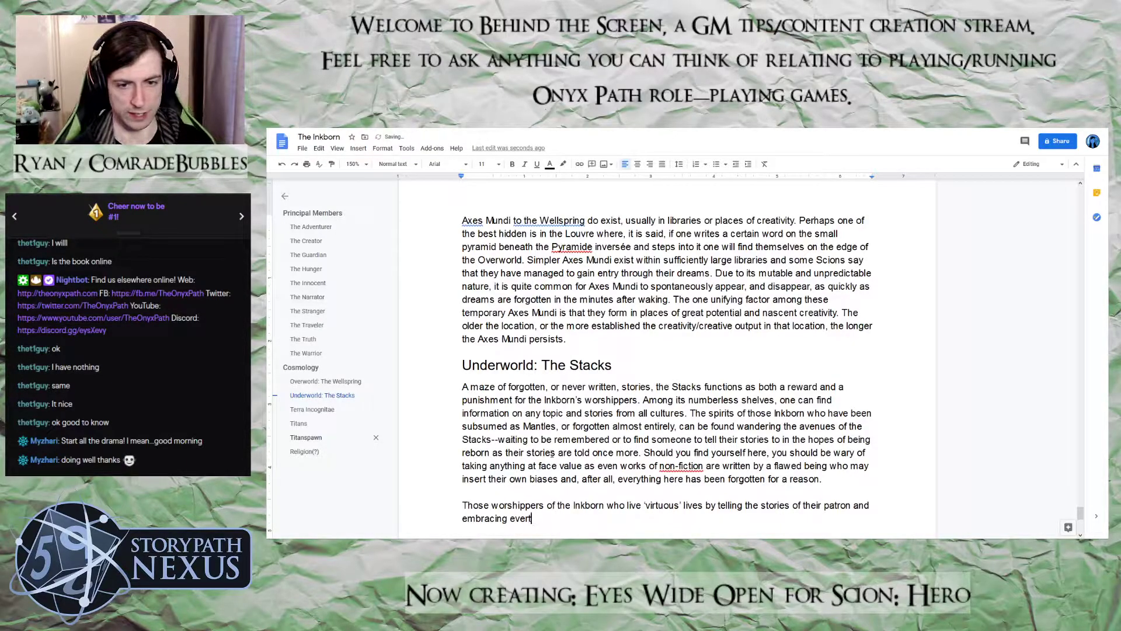
{"action": "type", "text": "ything the"}
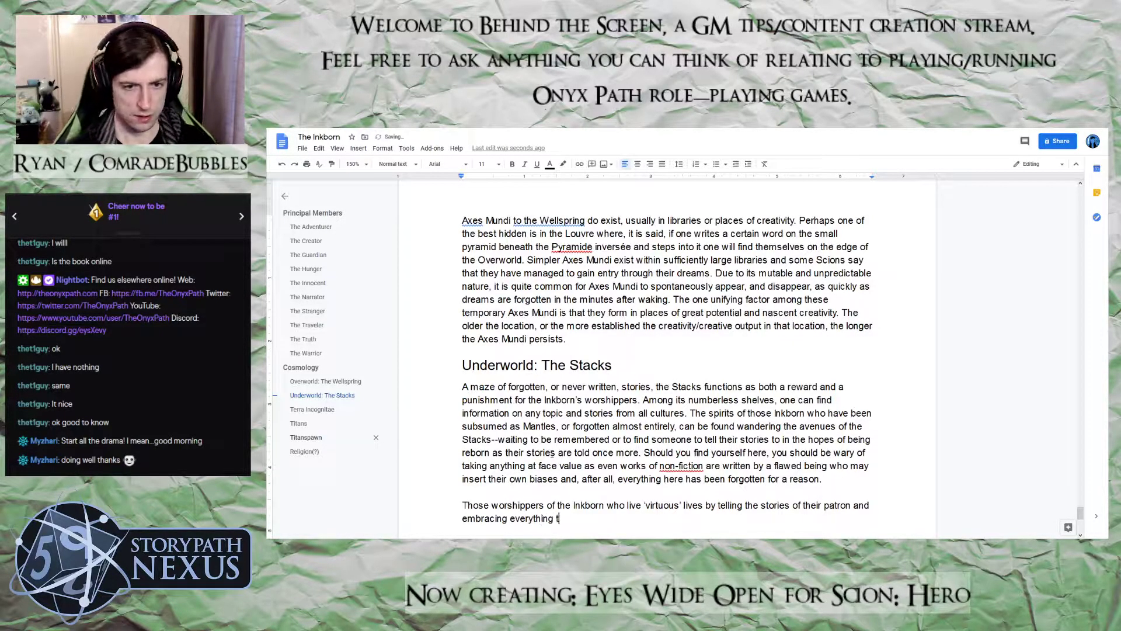
{"action": "type", "text": "y live"}
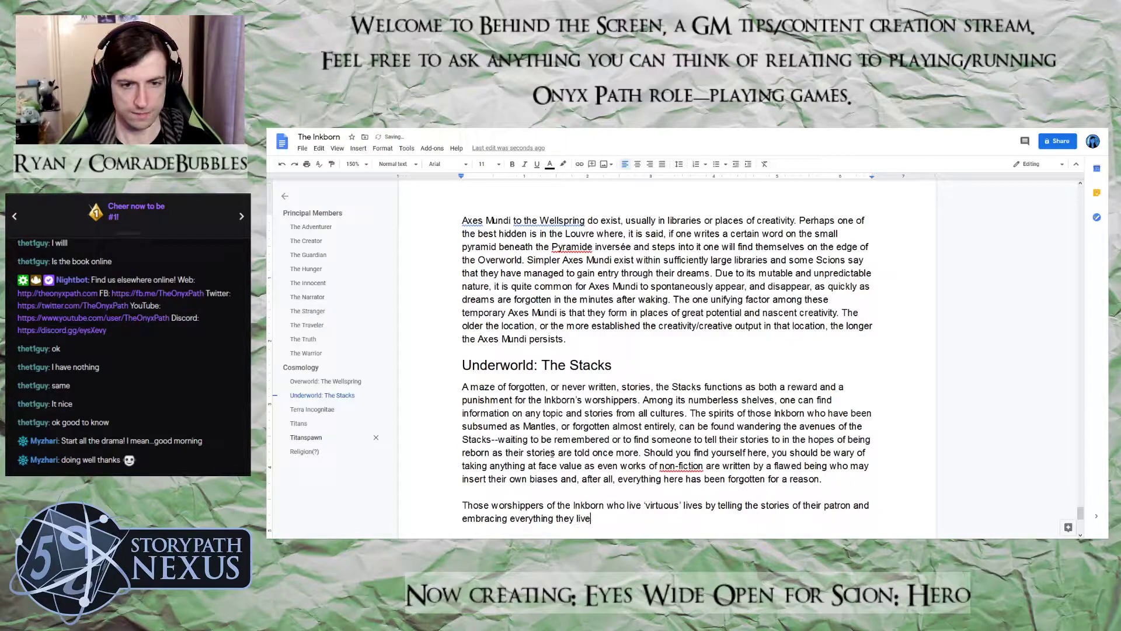
{"action": "type", "text": " for find themselves in t"}
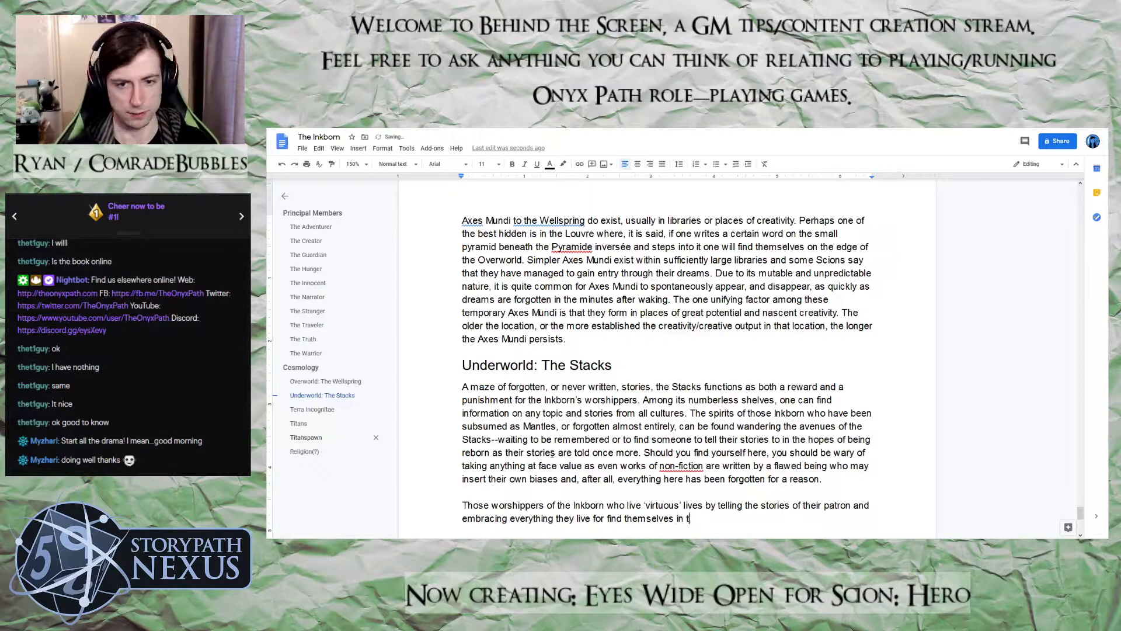
{"action": "type", "text": "he Upper Reaches"}
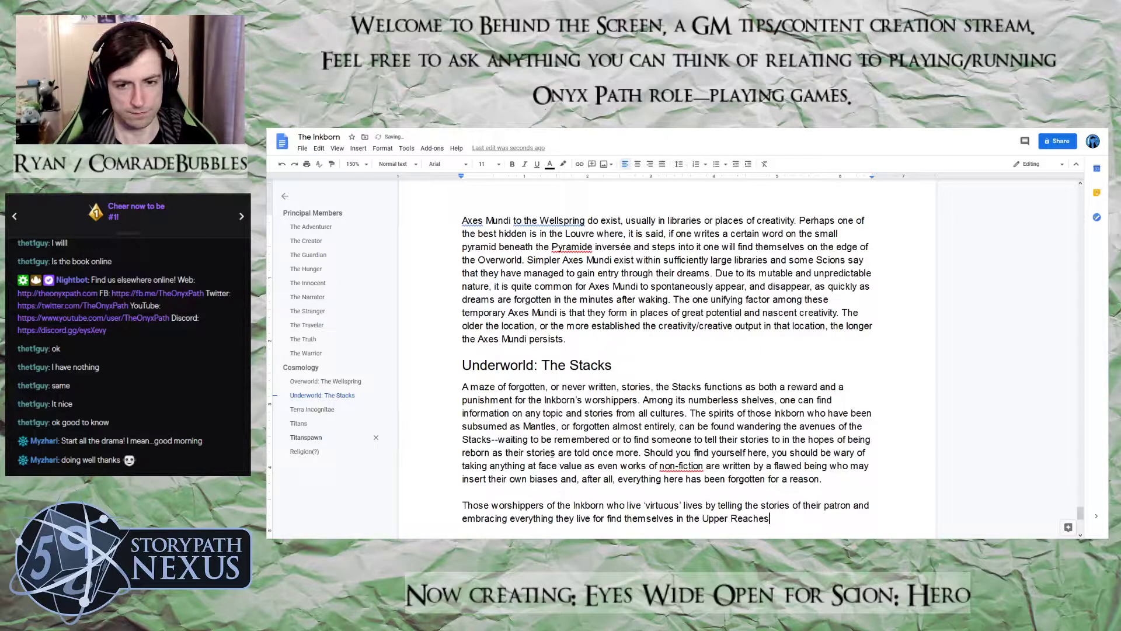
{"action": "type", "text": ": a light"}
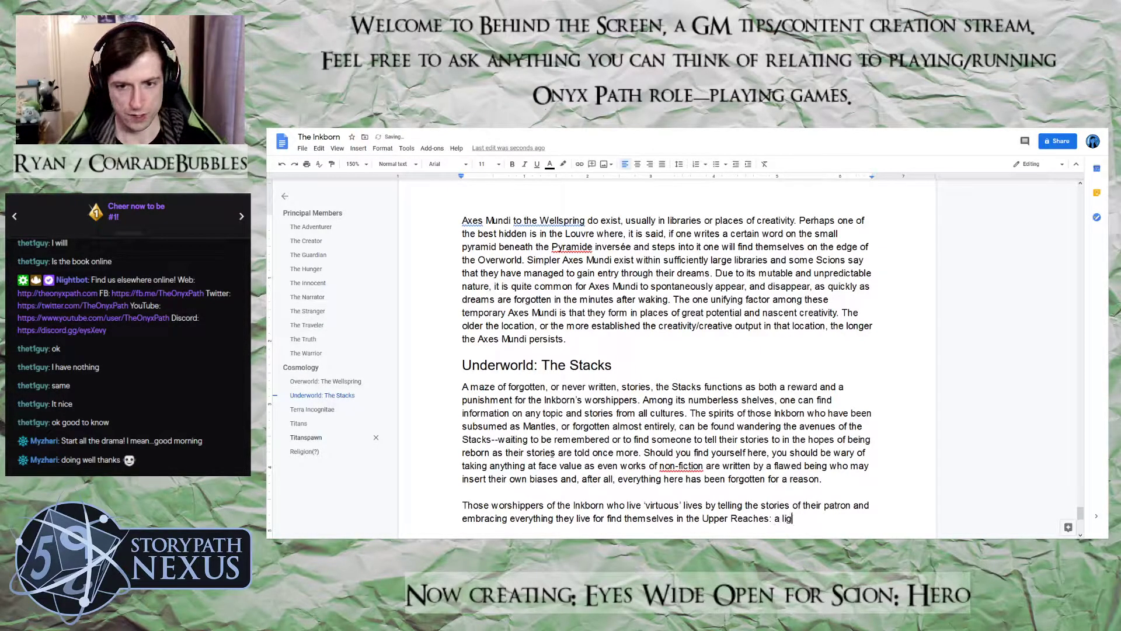
Describe the Upper Reaches by adding ": a bright and airy region of the Stacks" to the sentence
{"action": "key", "text": "BackSpace"}
{"action": "key", "text": "BackSpace"}
{"action": "key", "text": "BackSpace"}
{"action": "key", "text": "BackSpace"}
{"action": "key", "text": "BackSpace"}
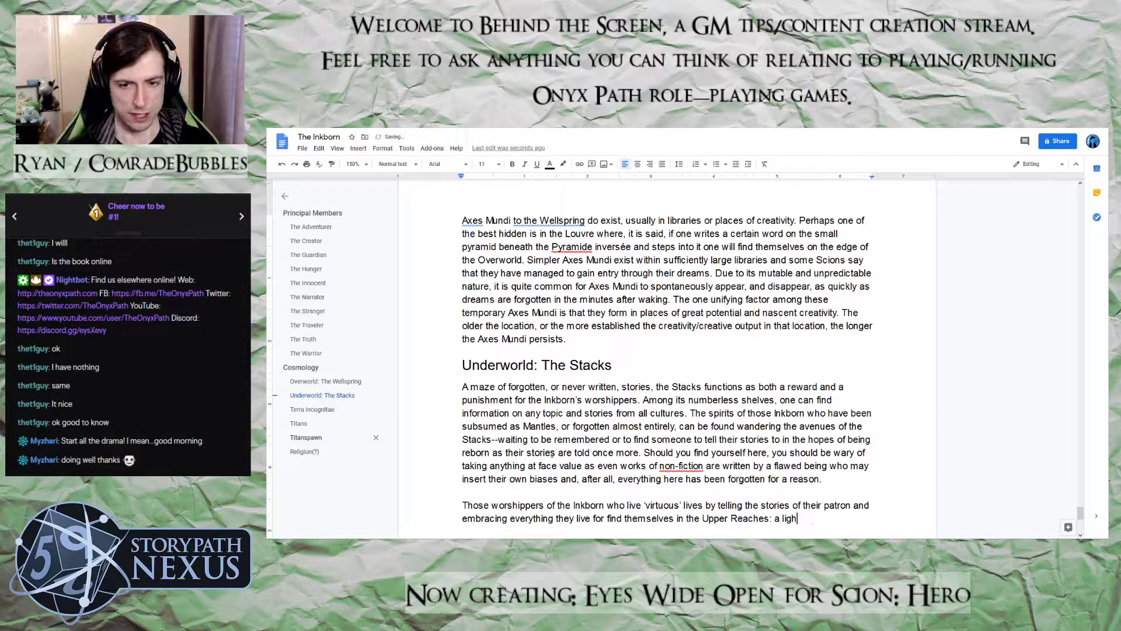
{"action": "type", "text": "bright"}
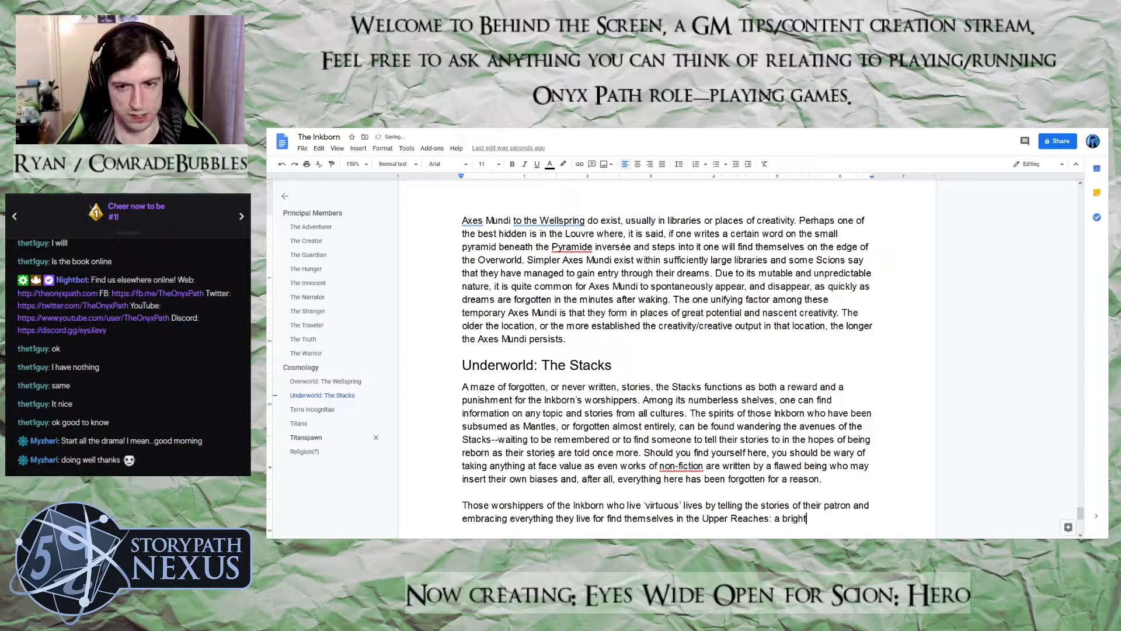
{"action": "type", "text": " and airy re"}
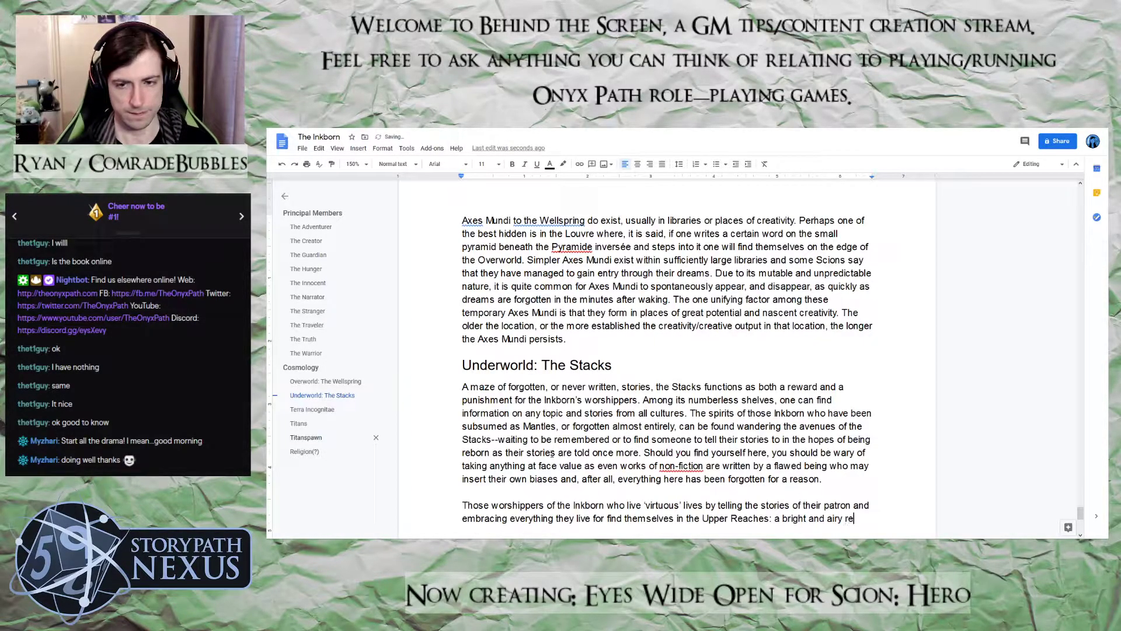
{"action": "type", "text": "gion of the stacks"}
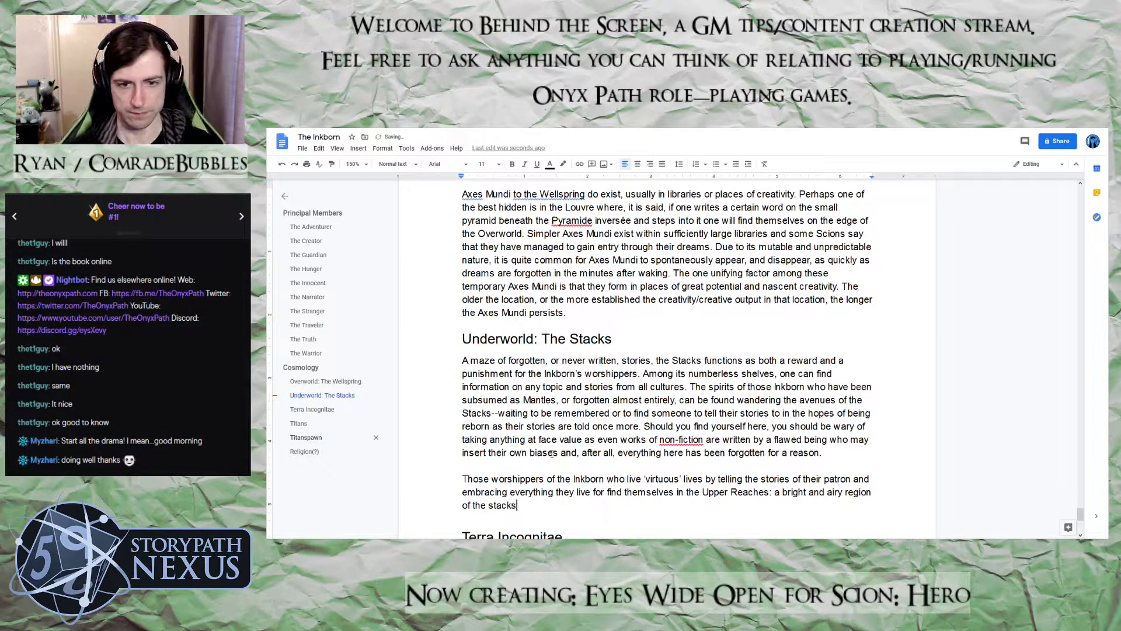
{"action": "key", "text": "BackSpace"}
{"action": "key", "text": "BackSpace"}
{"action": "key", "text": "BackSpace"}
{"action": "key", "text": "BackSpace"}
{"action": "key", "text": "BackSpace"}
{"action": "key", "text": "BackSpace"}
{"action": "type", "text": "Stacks "}
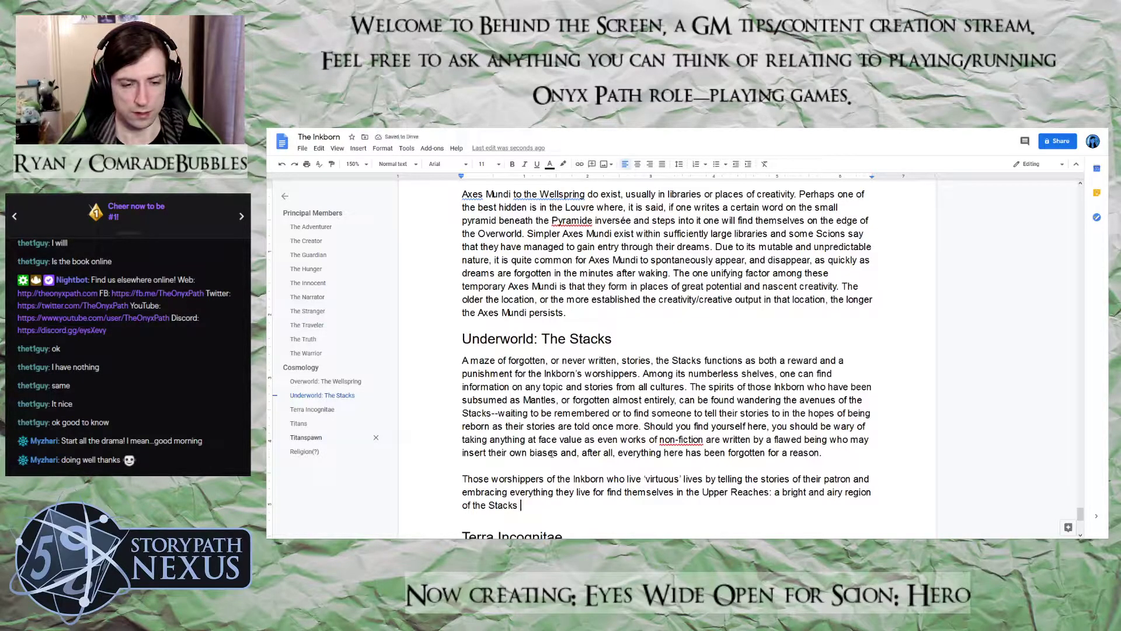
{"action": "type", "text": "full of"}
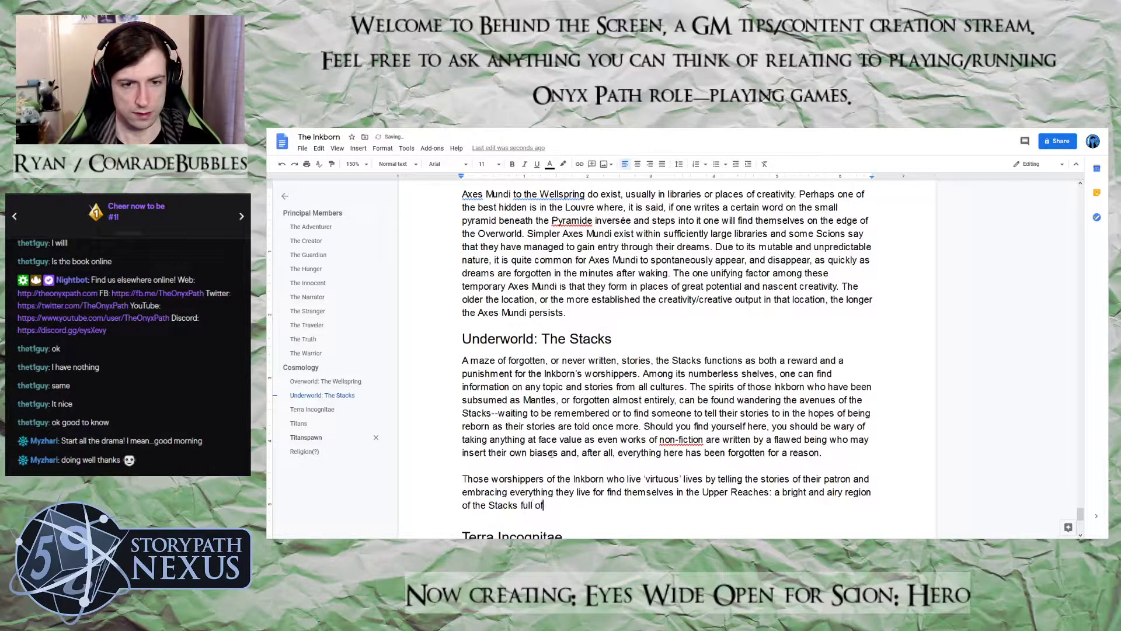
{"action": "type", "text": " comfortab"}
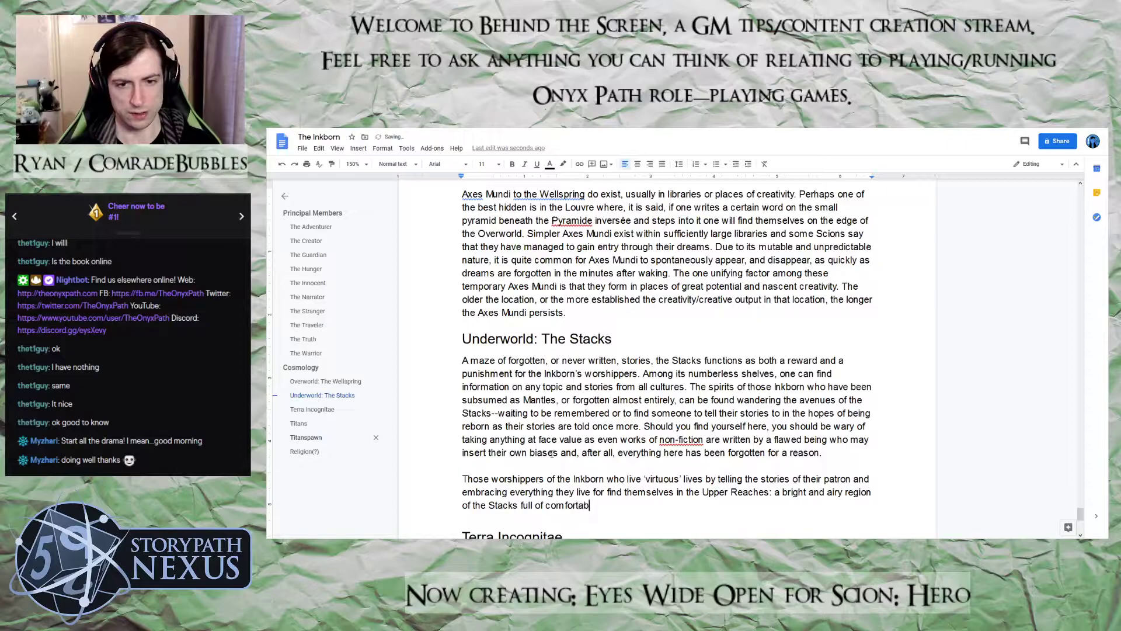
{"action": "type", "text": "le reading "}
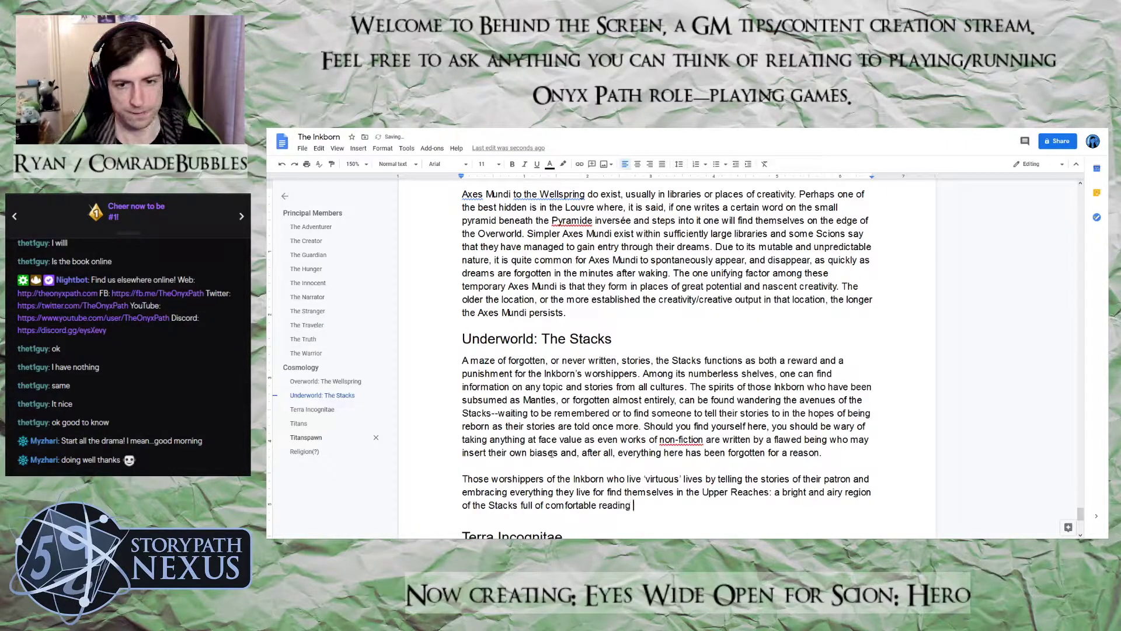
{"action": "type", "text": "nooks and"}
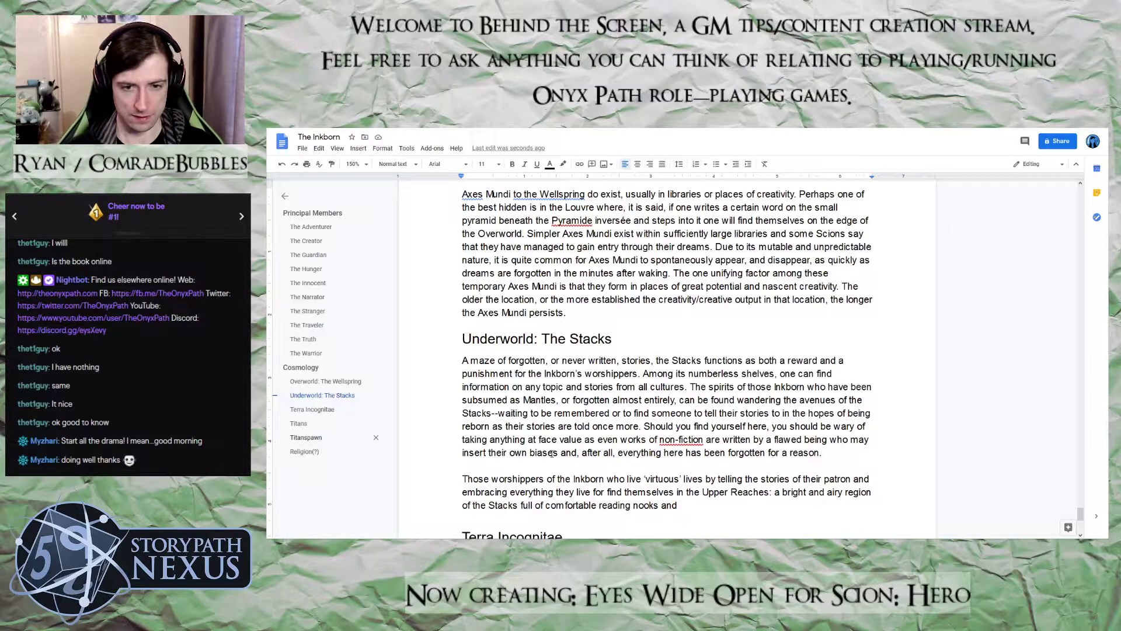
Finish the wording about the Upper Reaches with "people to discuss their favourite stories with"
{"action": "type", "text": "people t"}
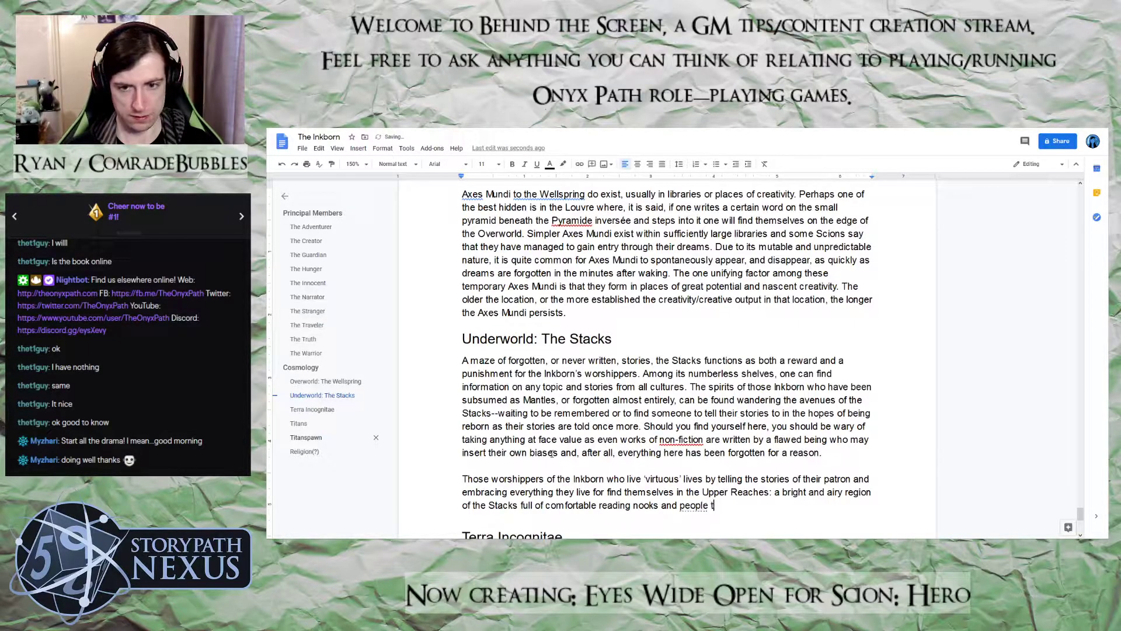
{"action": "type", "text": "o disc"}
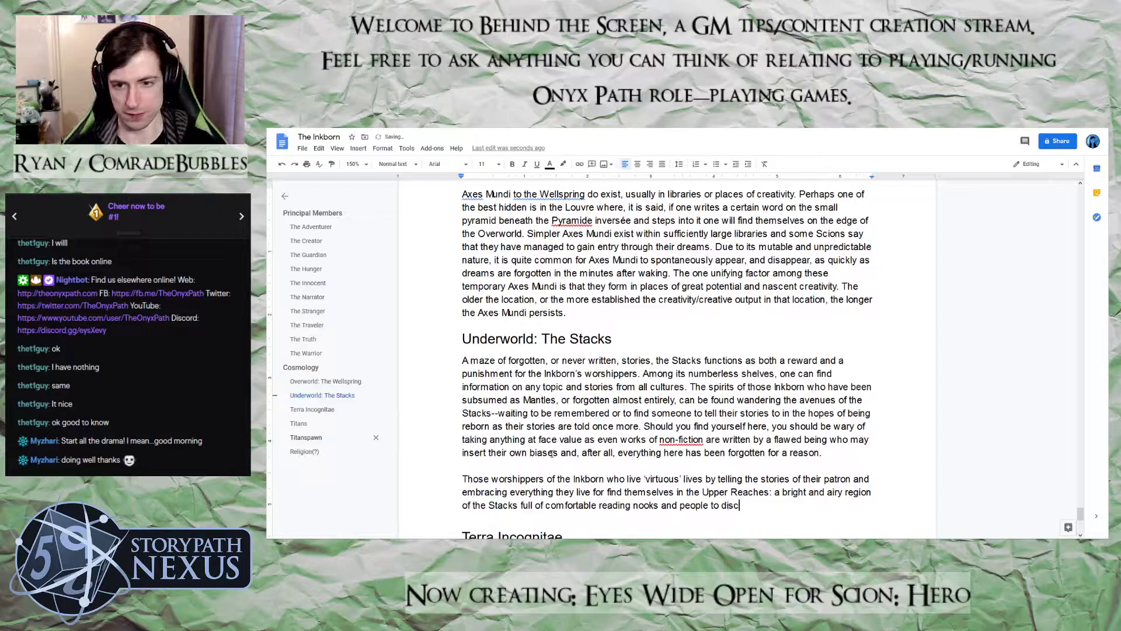
{"action": "type", "text": "us"}
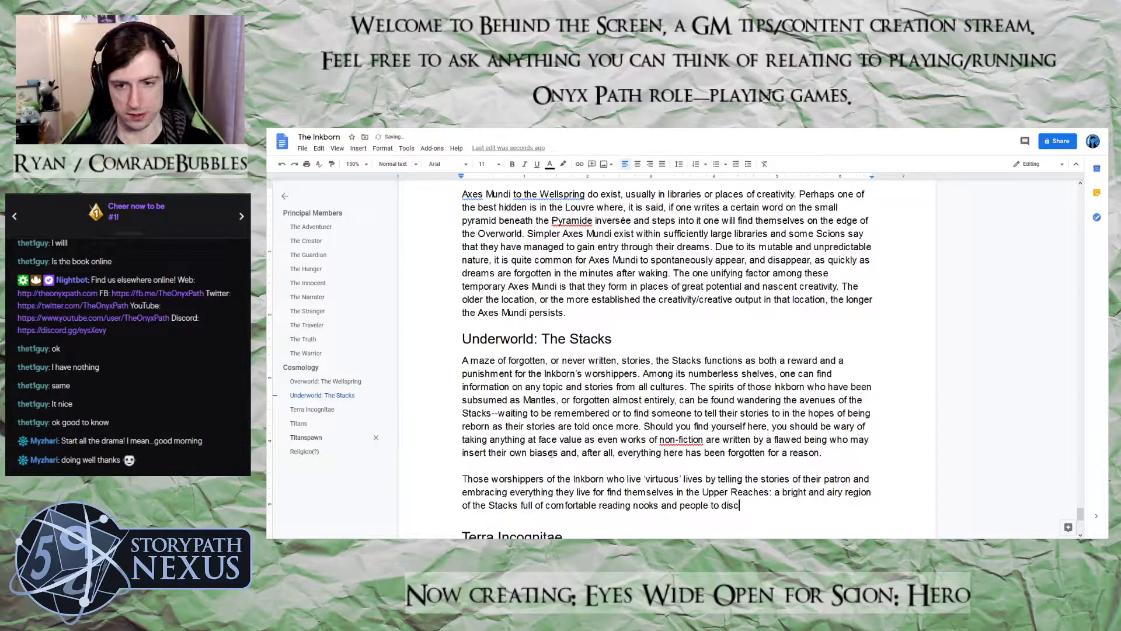
{"action": "type", "text": "s their fa"}
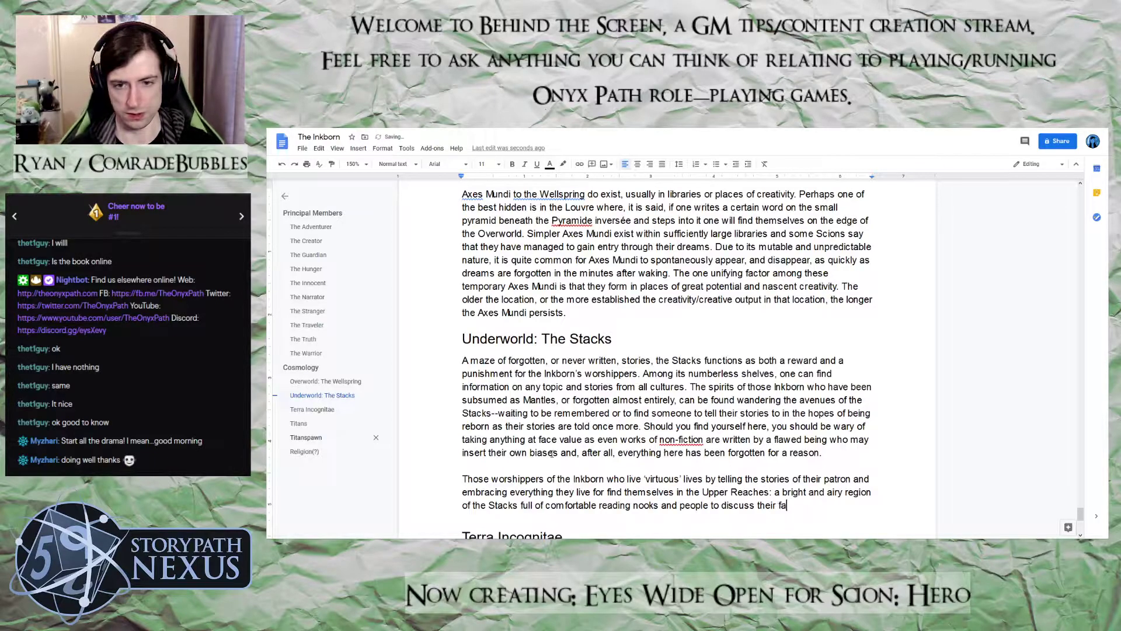
{"action": "type", "text": "vourite s"}
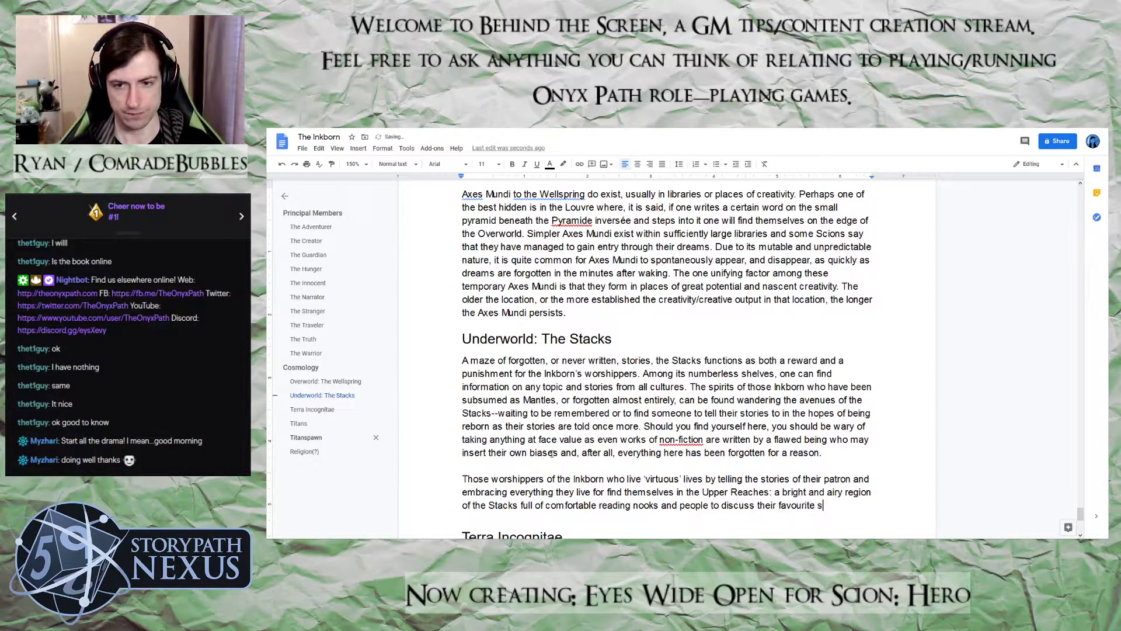
{"action": "type", "text": "tories with"}
{"action": "type", "text": ". Those who"}
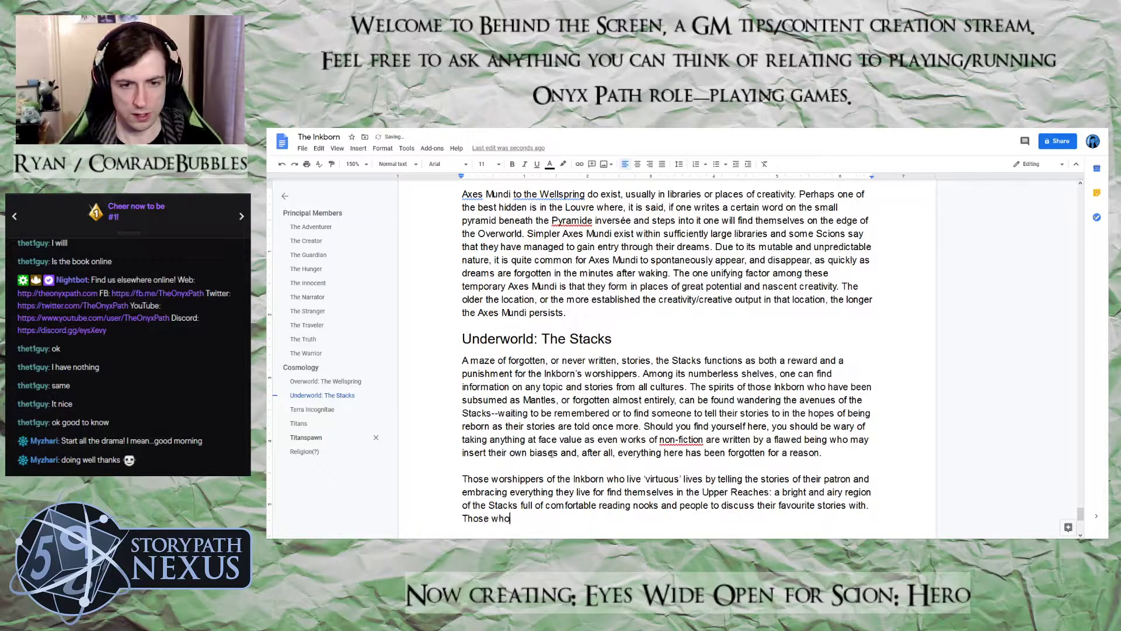
{"action": "type", "text": " belive"}
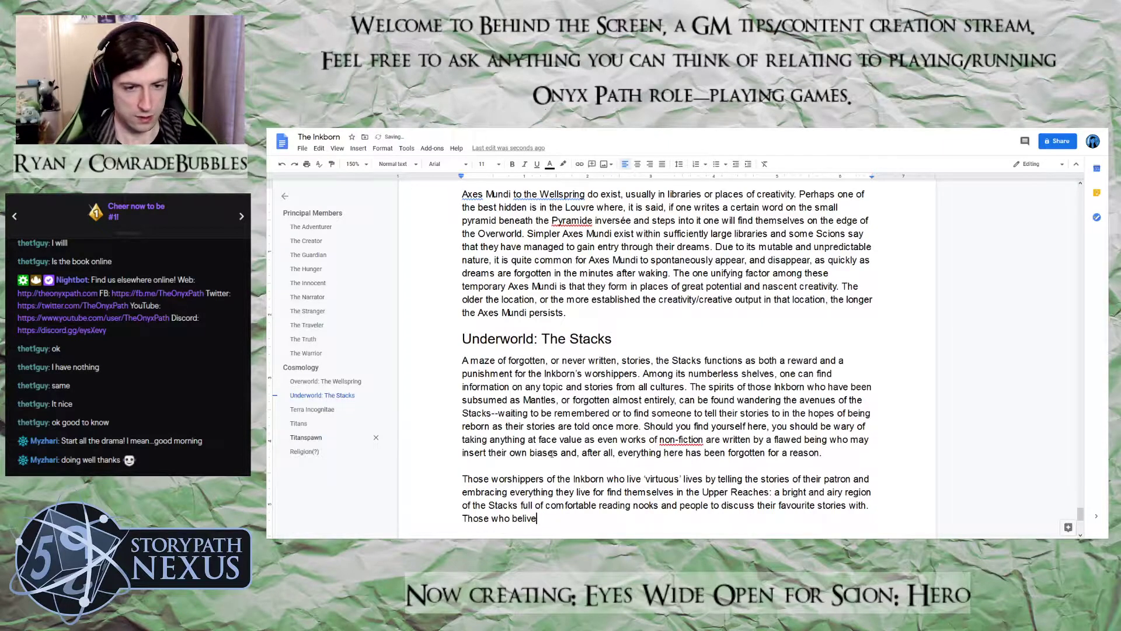
{"action": "key", "text": "BackSpace"}
{"action": "key", "text": "BackSpace"}
{"action": "type", "text": "eve themselves uno"}
End the sentence with a full stop and begin another with "Those who believe themselves unworthy, or who"
{"action": "key", "text": "BackSpace"}
{"action": "type", "text": "worthy, or who"}
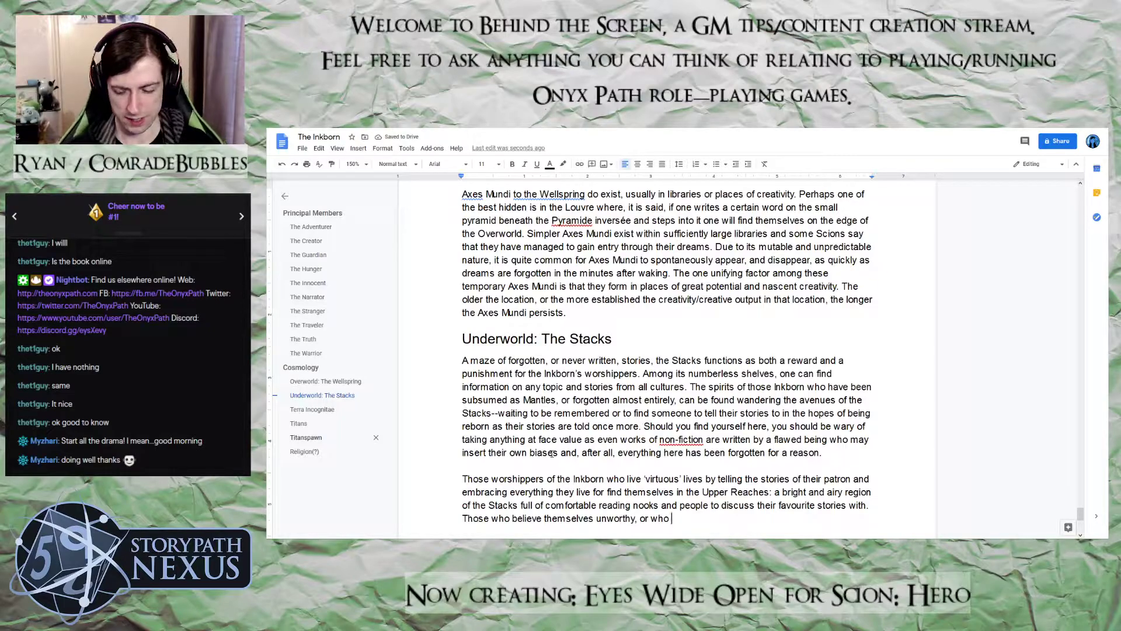
Continue the sentence about unworthy worshippers with "damage their patron's standing in some way,"
{"action": "type", "text": "da"}
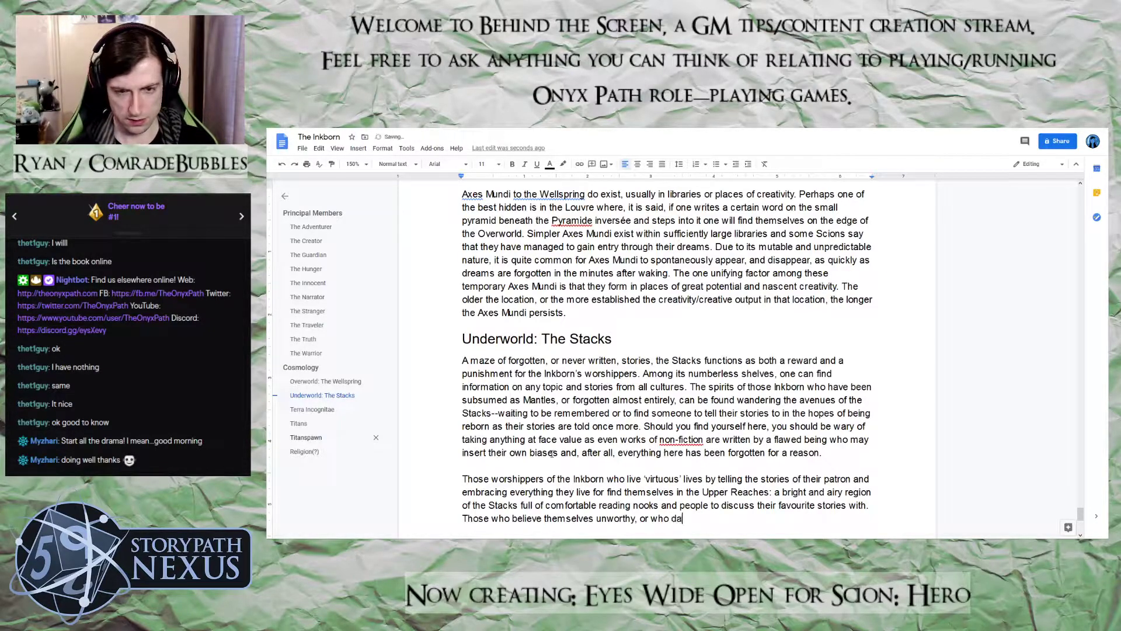
{"action": "type", "text": "mage the"}
{"action": "key", "text": "BackSpace"}
{"action": "type", "text": "heir patro"}
{"action": "type", "text": "n's standing in"}
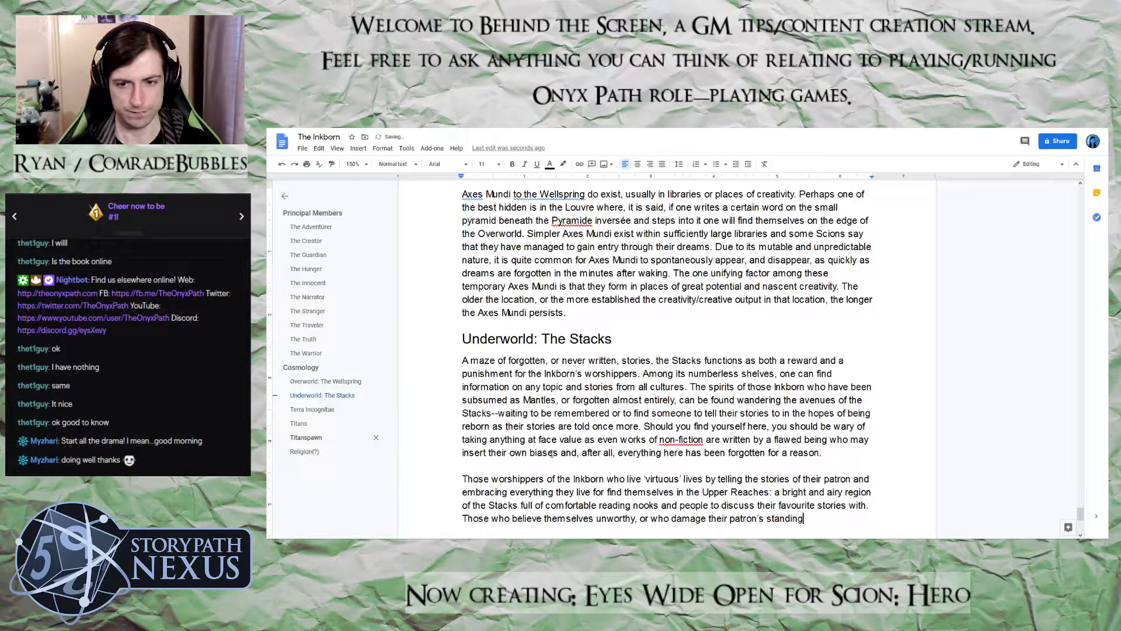
{"action": "type", "text": " some wa"}
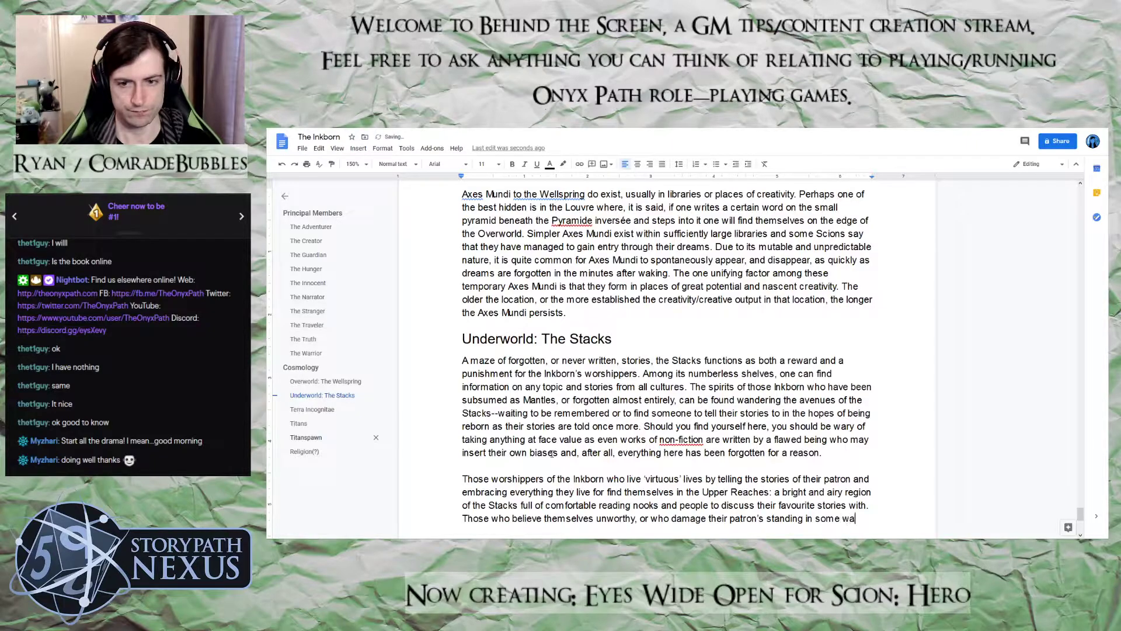
{"action": "type", "text": "y, f"}
Continue the sentence about unworthy worshippers with "are banished to the"
{"action": "key", "text": "BackSpace"}
{"action": "type", "text": "are"}
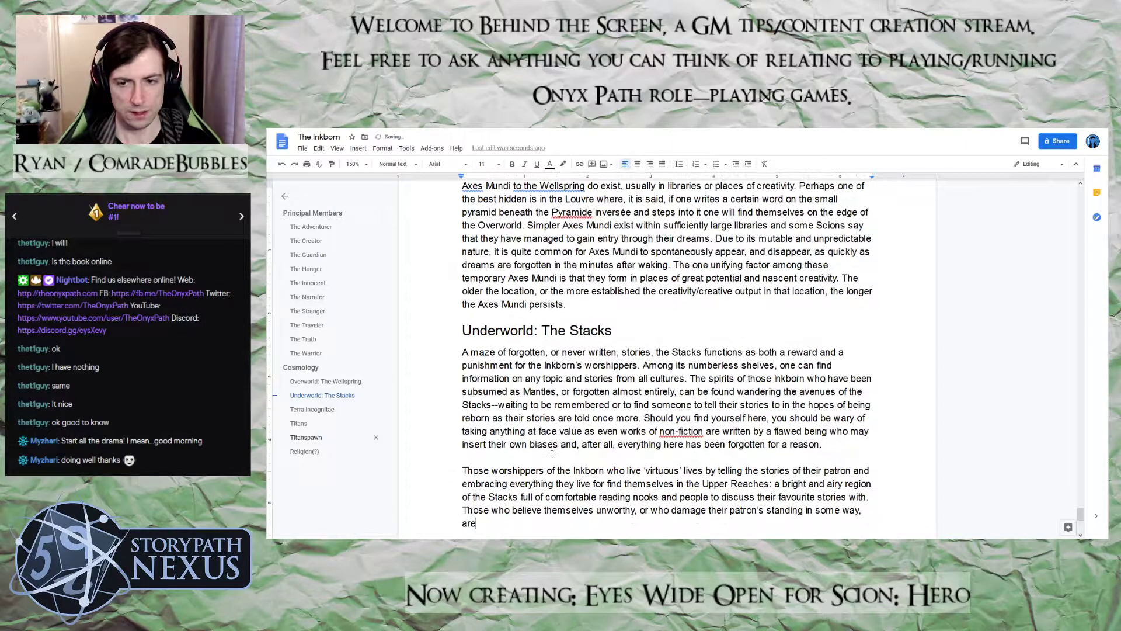
{"action": "type", "text": " banished to teh"}
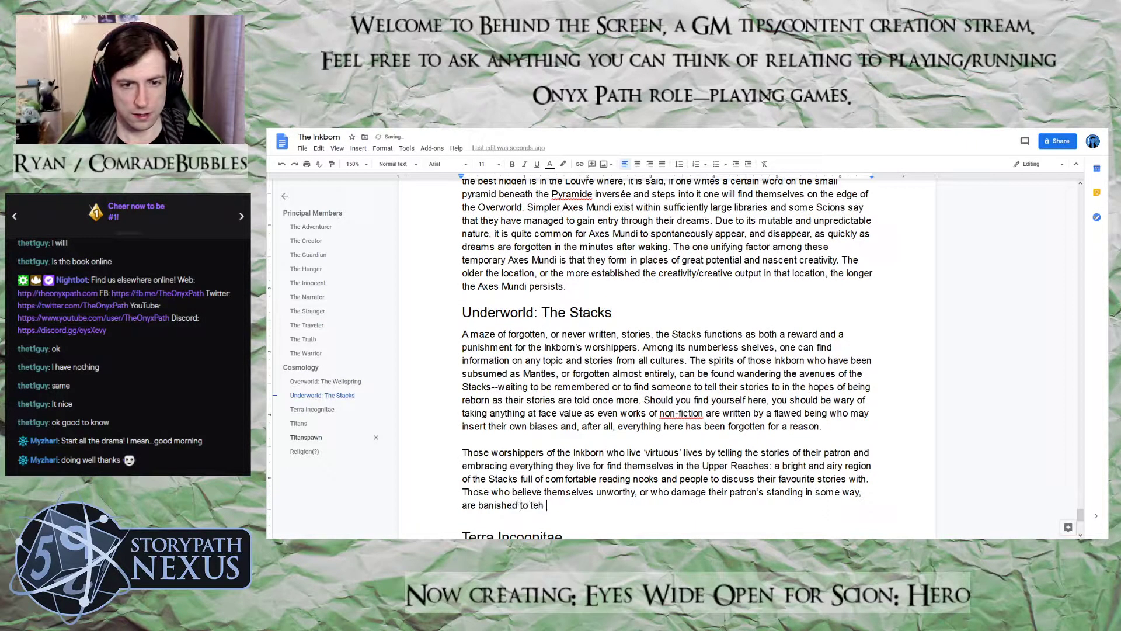
{"action": "key", "text": "BackSpace"}
{"action": "key", "text": "BackSpace"}
{"action": "key", "text": "BackSpace"}
{"action": "key", "text": "BackSpace"}
{"action": "type", "text": "the"}
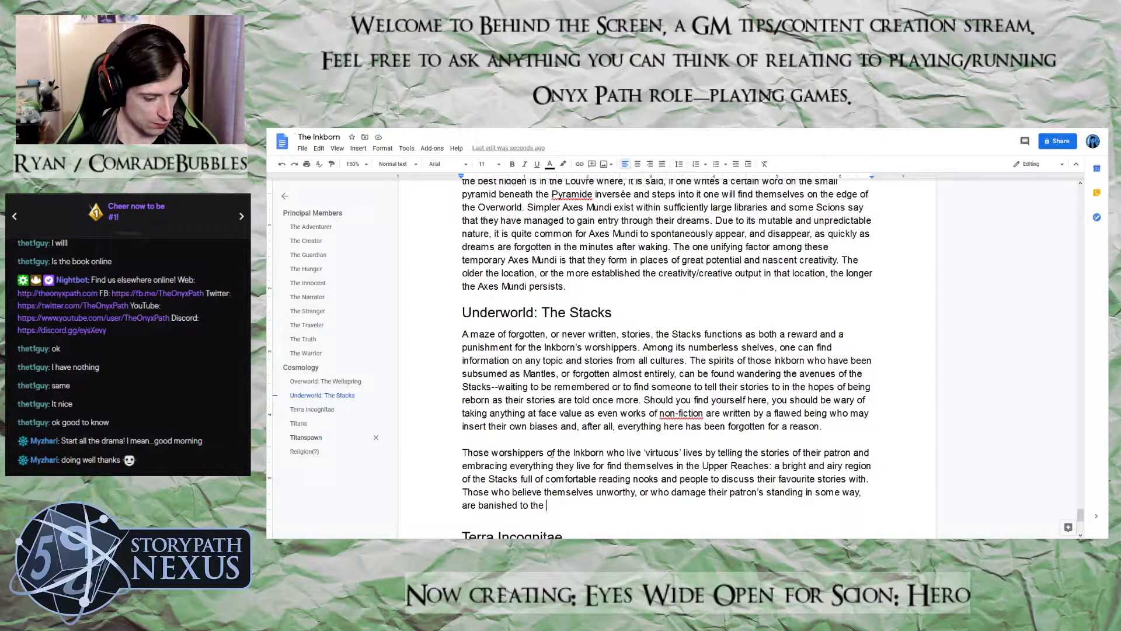
Replace "banished to the" with "sent to the" in the sentence about unworthy worshippers
{"action": "key", "text": "BackSpace"}
{"action": "key", "text": "BackSpace"}
{"action": "key", "text": "BackSpace"}
{"action": "key", "text": "BackSpace"}
{"action": "key", "text": "BackSpace"}
{"action": "key", "text": "BackSpace"}
{"action": "key", "text": "BackSpace"}
{"action": "key", "text": "BackSpace"}
{"action": "key", "text": "BackSpace"}
{"action": "key", "text": "BackSpace"}
{"action": "key", "text": "BackSpace"}
{"action": "key", "text": "BackSpace"}
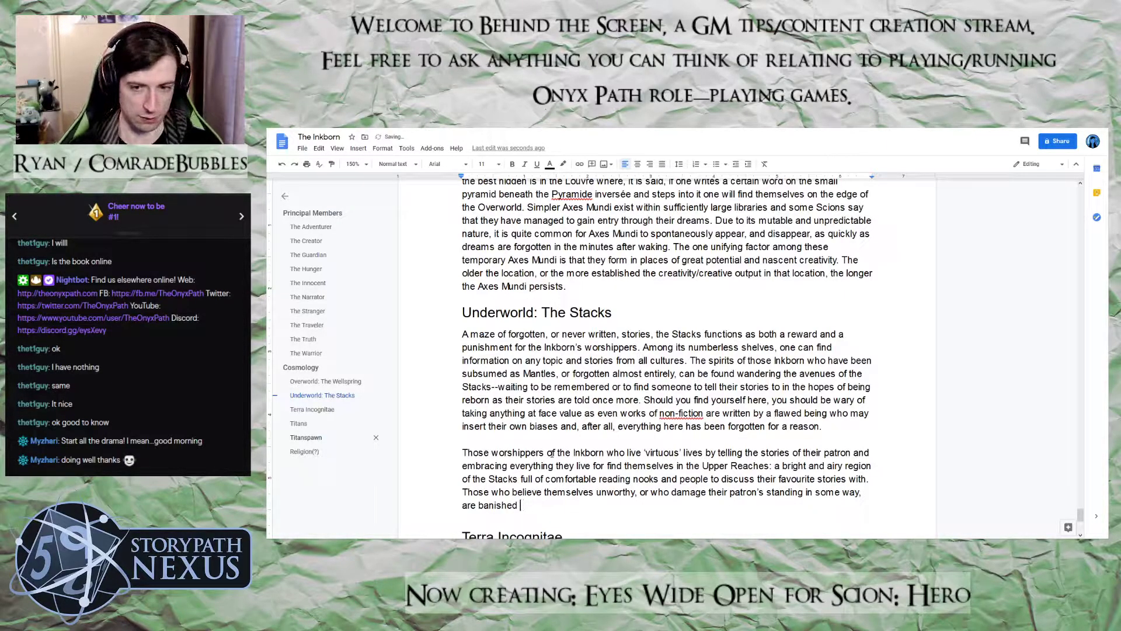
{"action": "key", "text": "BackSpace"}
{"action": "key", "text": "BackSpace"}
{"action": "key", "text": "BackSpace"}
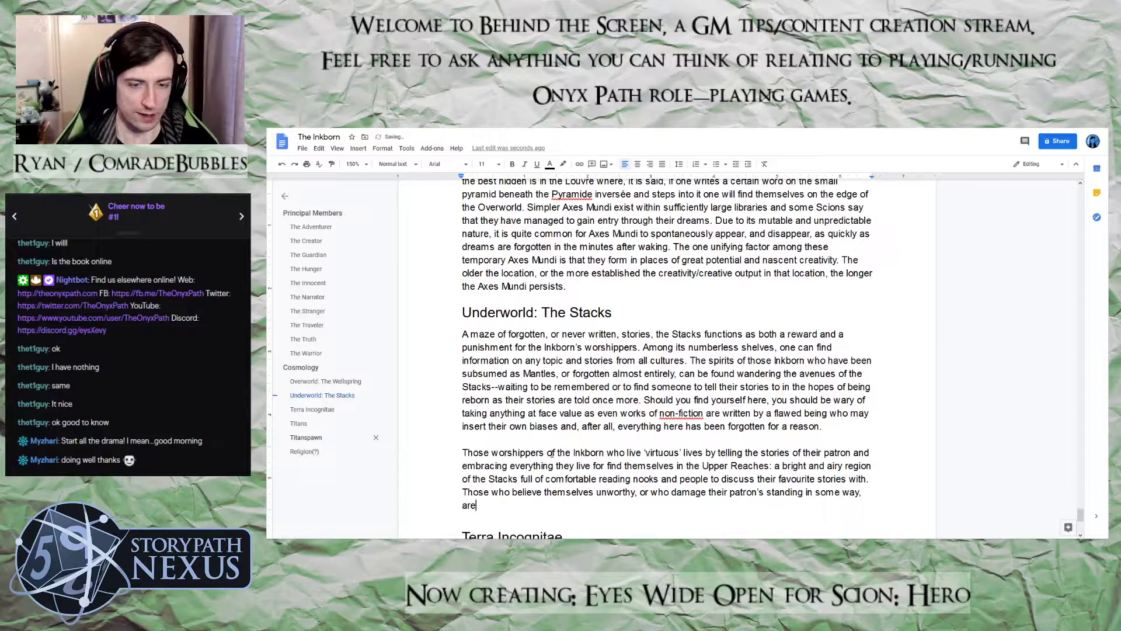
{"action": "type", "text": "sent"}
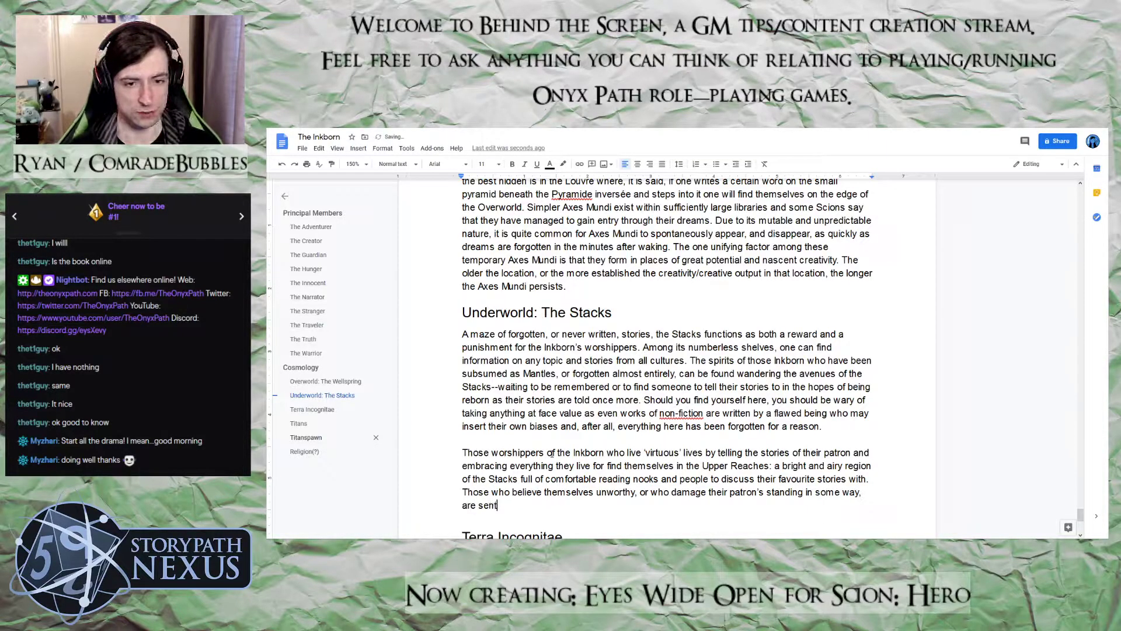
{"action": "type", "text": " to the"}
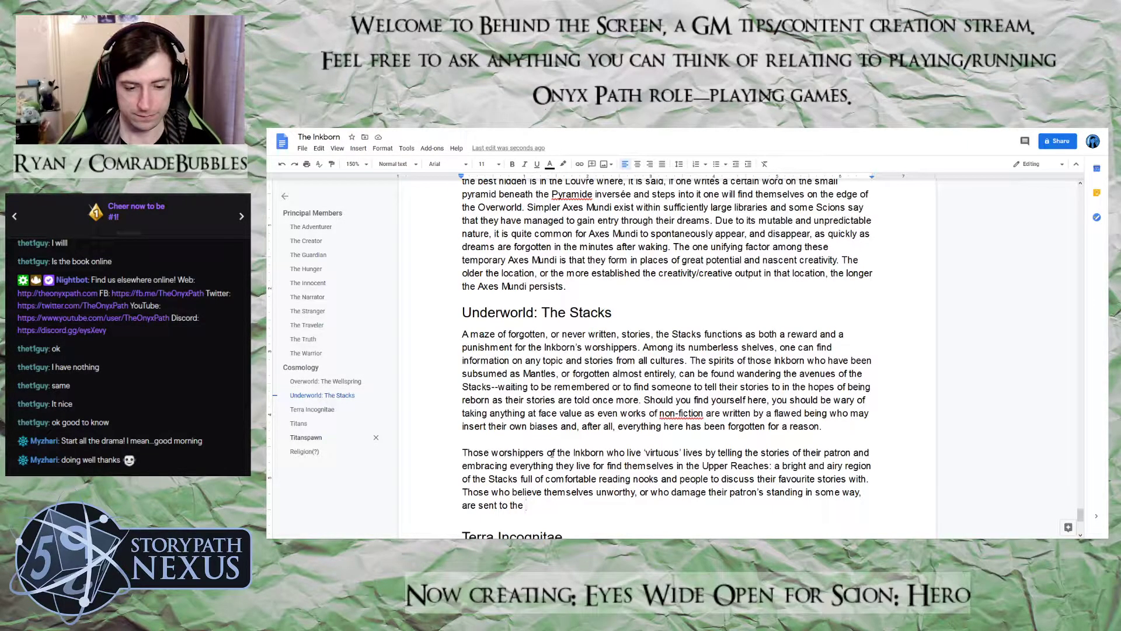
Finish the sentence about unworthy worshippers with "Forgotten Paths after death." and begin the next one with "The Forgotten"
{"action": "type", "text": "F"}
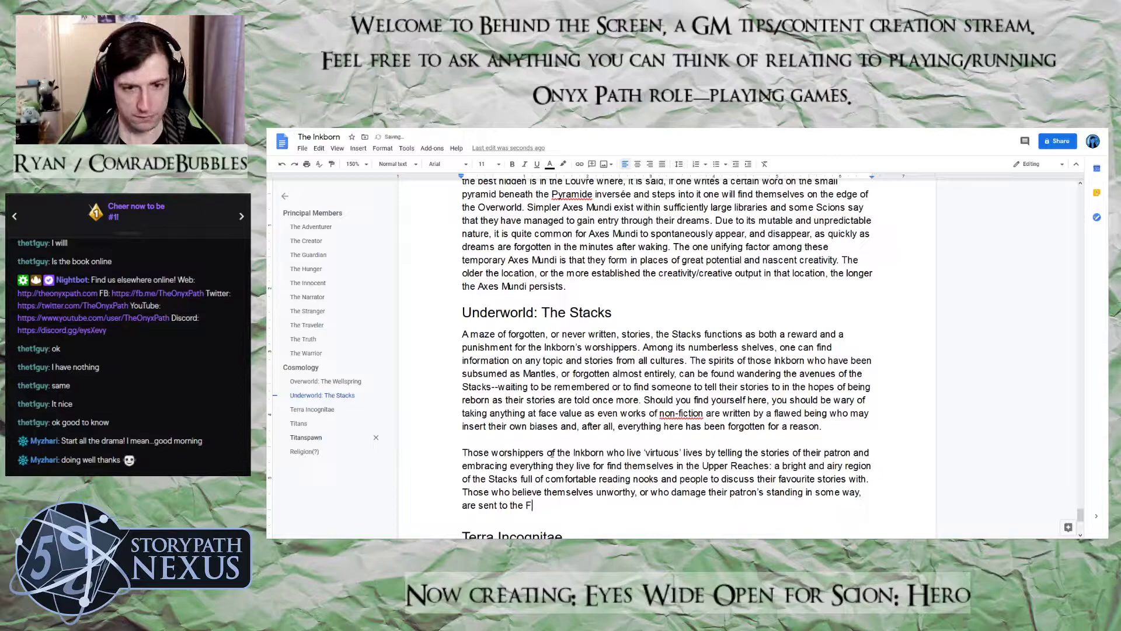
{"action": "type", "text": "orgotten Paths"}
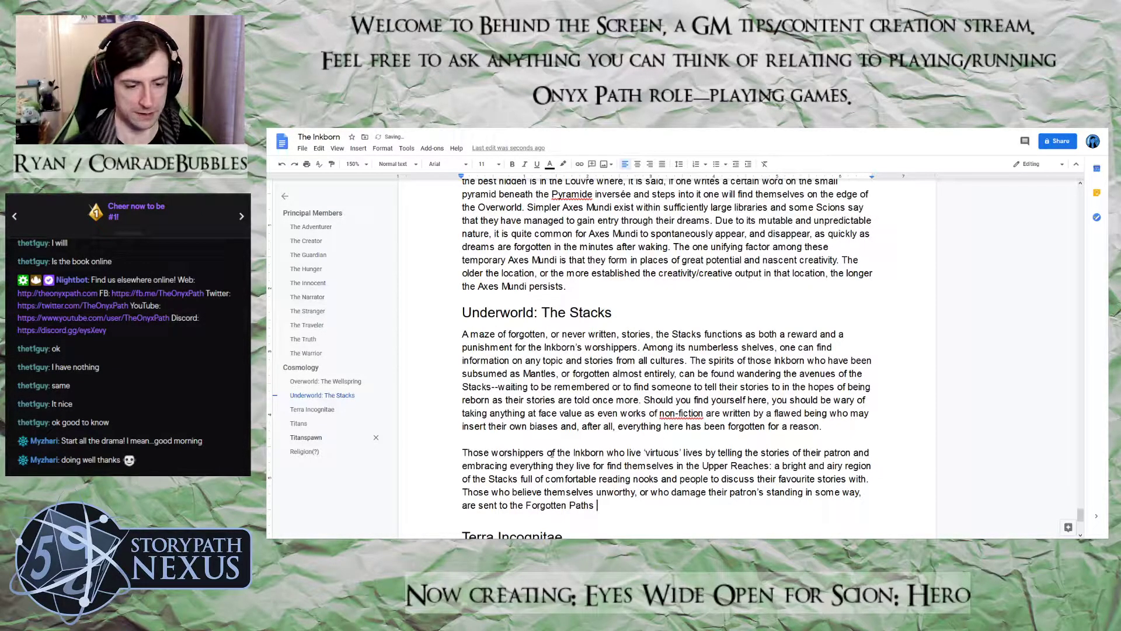
{"action": "type", "text": "after d"}
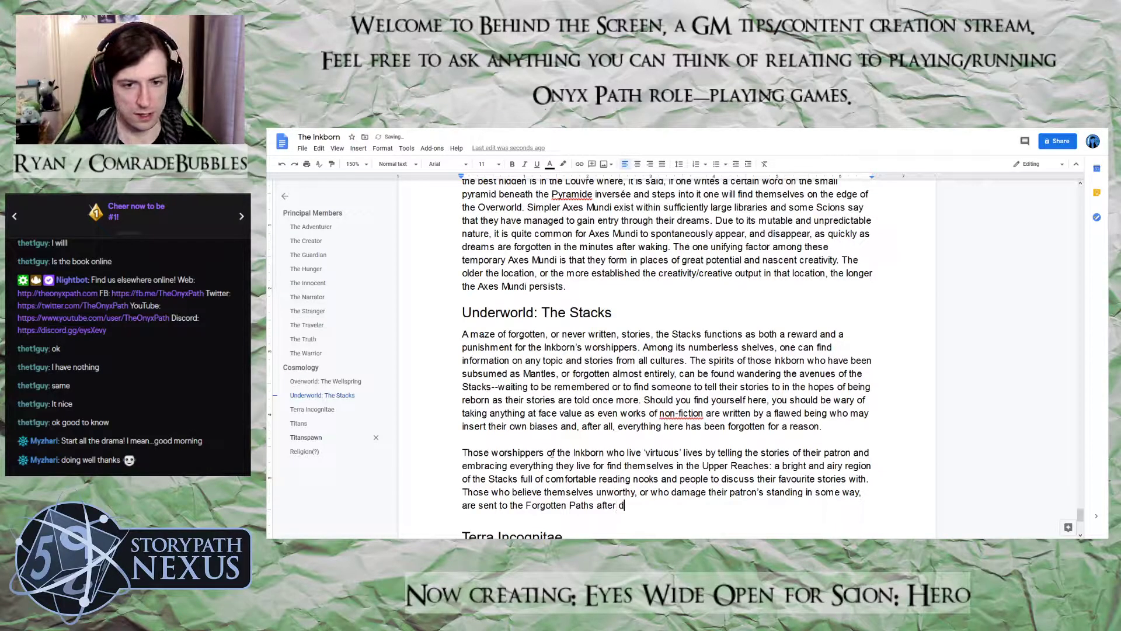
{"action": "type", "text": "eath. The For"}
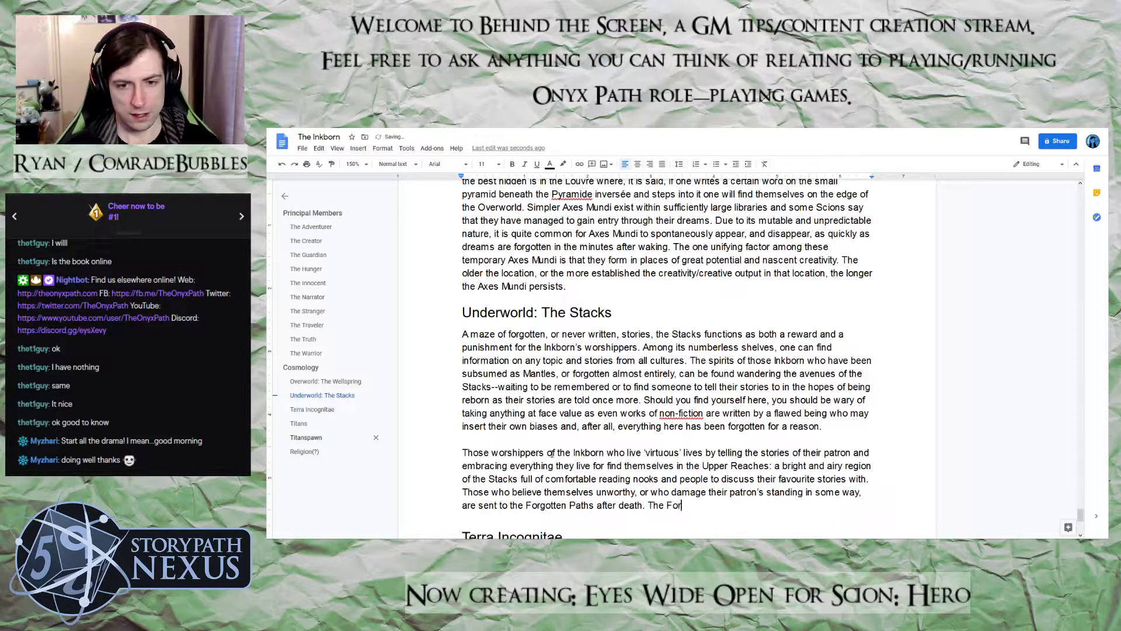
{"action": "type", "text": "gotten Paths "}
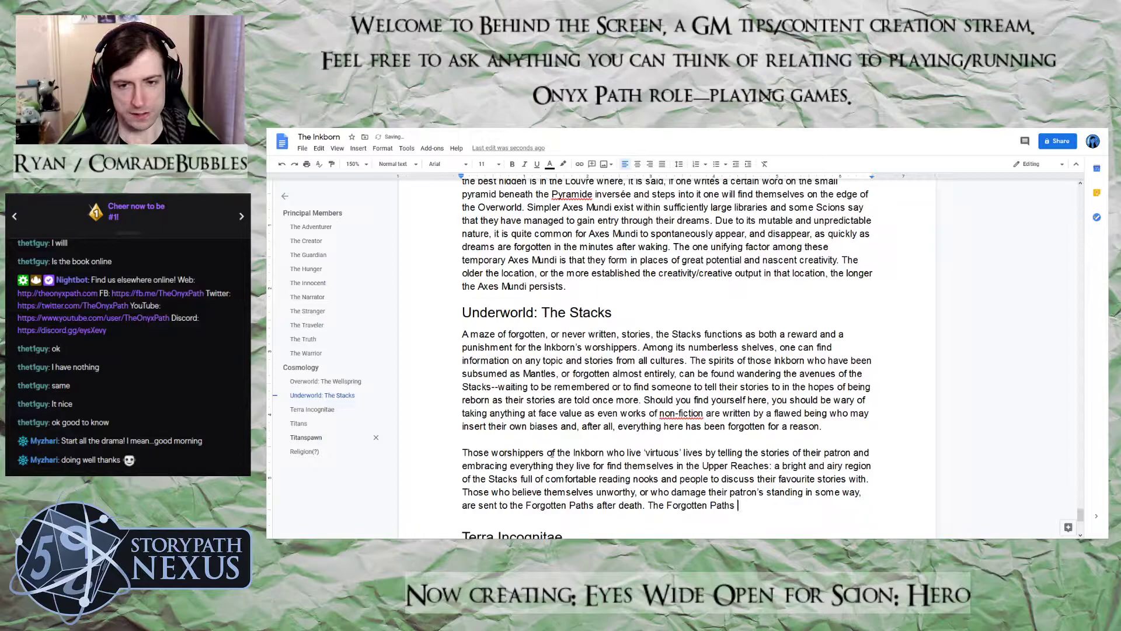
{"action": "type", "text": "is a se"}
Continue the new sentence so it reads "The Forgotten Paths is a region of the Stacks that"
{"action": "key", "text": "BackSpace"}
{"action": "key", "text": "BackSpace"}
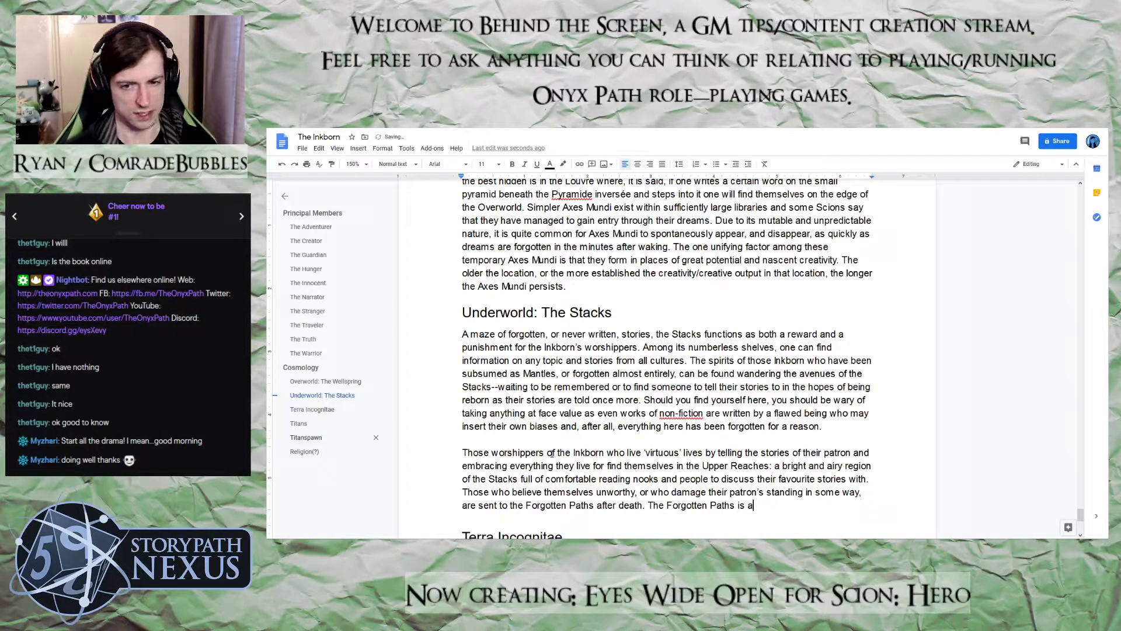
{"action": "type", "text": "region f teh"}
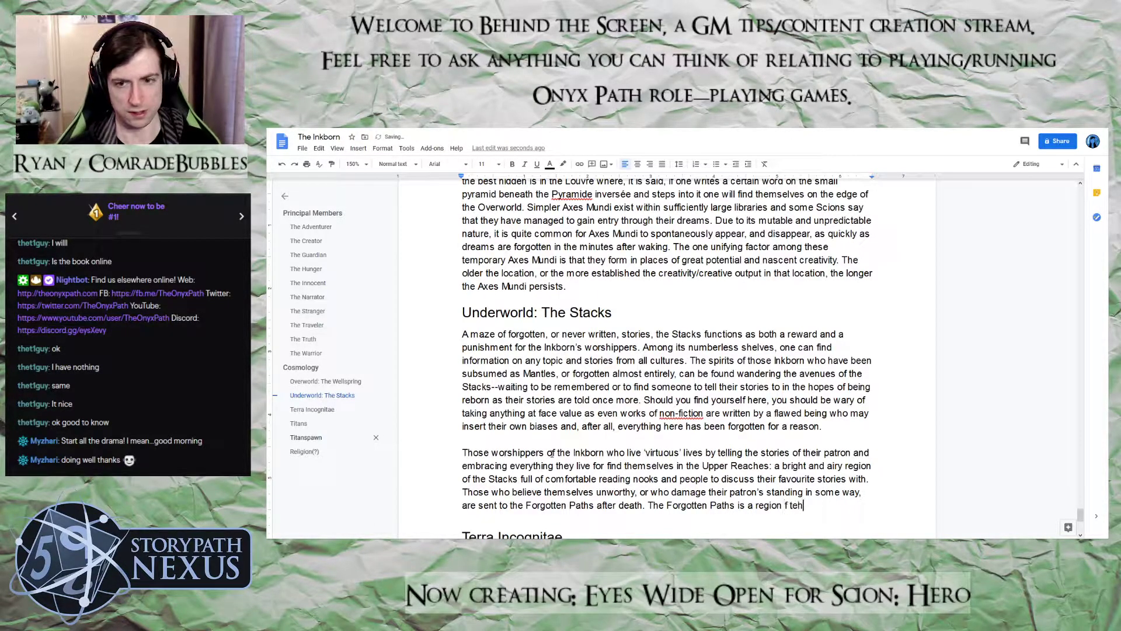
{"action": "key", "text": "BackSpace"}
{"action": "key", "text": "BackSpace"}
{"action": "key", "text": "BackSpace"}
{"action": "key", "text": "BackSpace"}
{"action": "key", "text": "BackSpace"}
{"action": "type", "text": "of the Stacks that rarely sees light brighter th"}
Continue the Forgotten Paths sentence with "rarely sees light brighter than twilight"
{"action": "key", "text": "BackSpace"}
{"action": "key", "text": "BackSpace"}
{"action": "type", "text": "hter than twilight"}
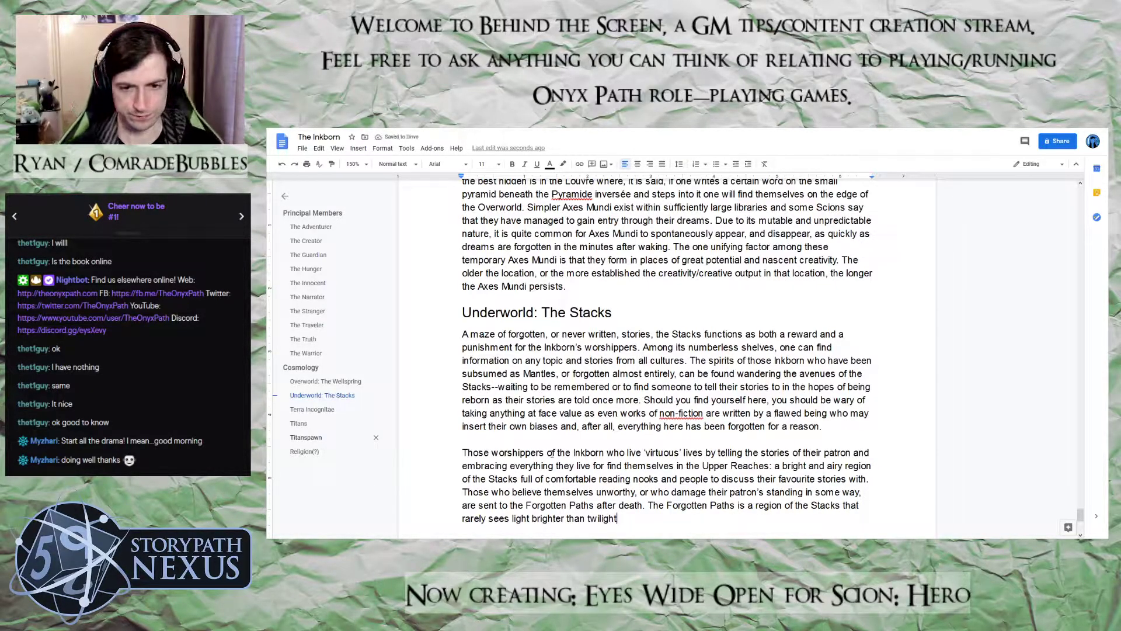
{"action": "type", "text": "a dim"}
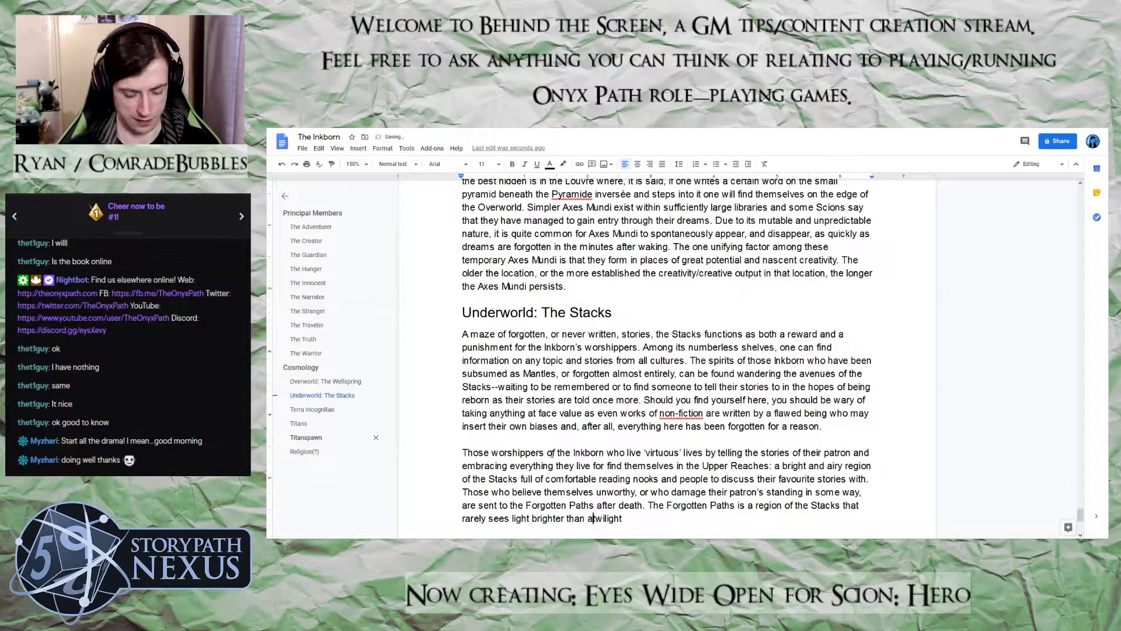
Insert "a dim" before "twilight" in the Forgotten Paths sentence
{"action": "key", "text": "Right"}
{"action": "key", "text": "Right"}
{"action": "key", "text": "Right"}
Continue the Forgotten Paths sentence after "twilight" with "and is a mouldering, dust-choked maze"
{"action": "type", "text": "and "}
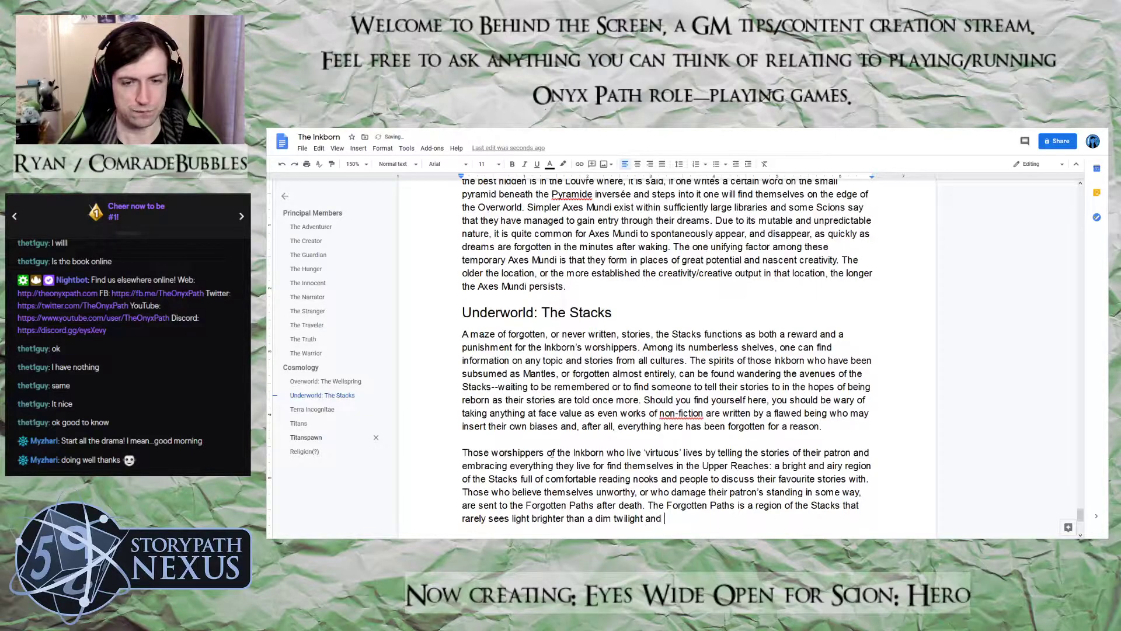
{"action": "type", "text": "is a "}
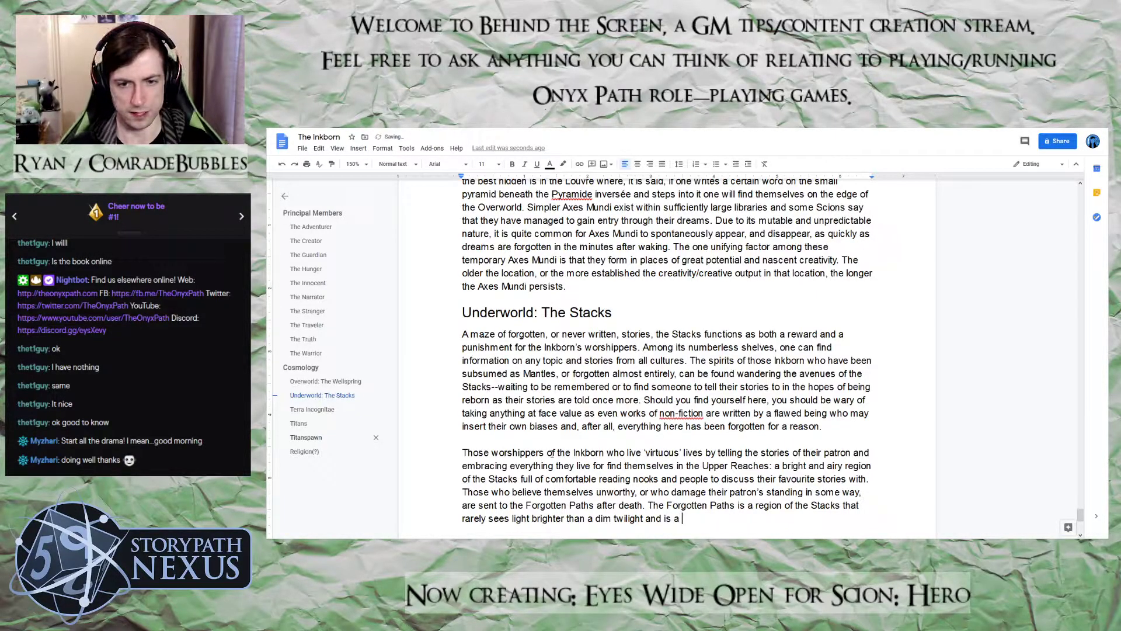
{"action": "type", "text": "mouldering, dusc"}
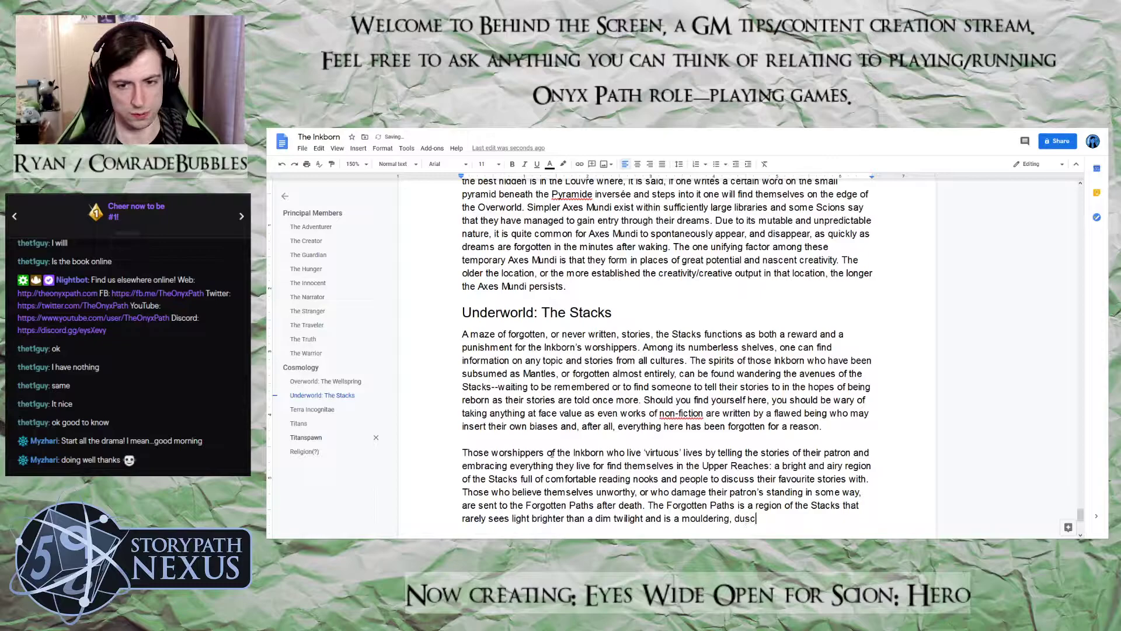
{"action": "key", "text": "BackSpace"}
{"action": "type", "text": "t-c"}
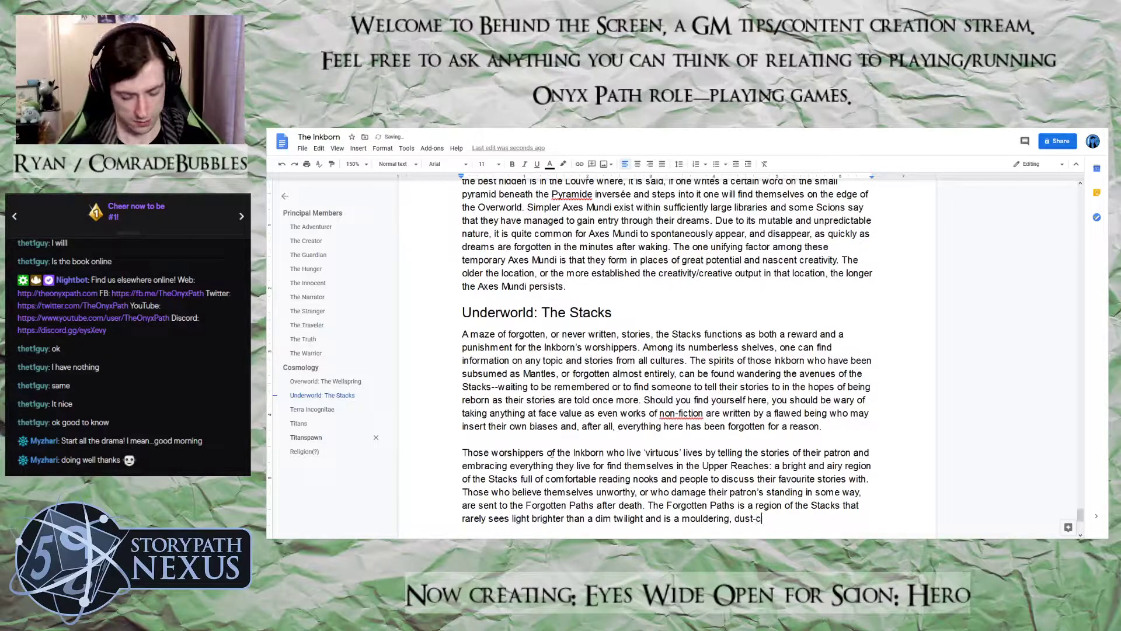
{"action": "type", "text": "hoked maze "}
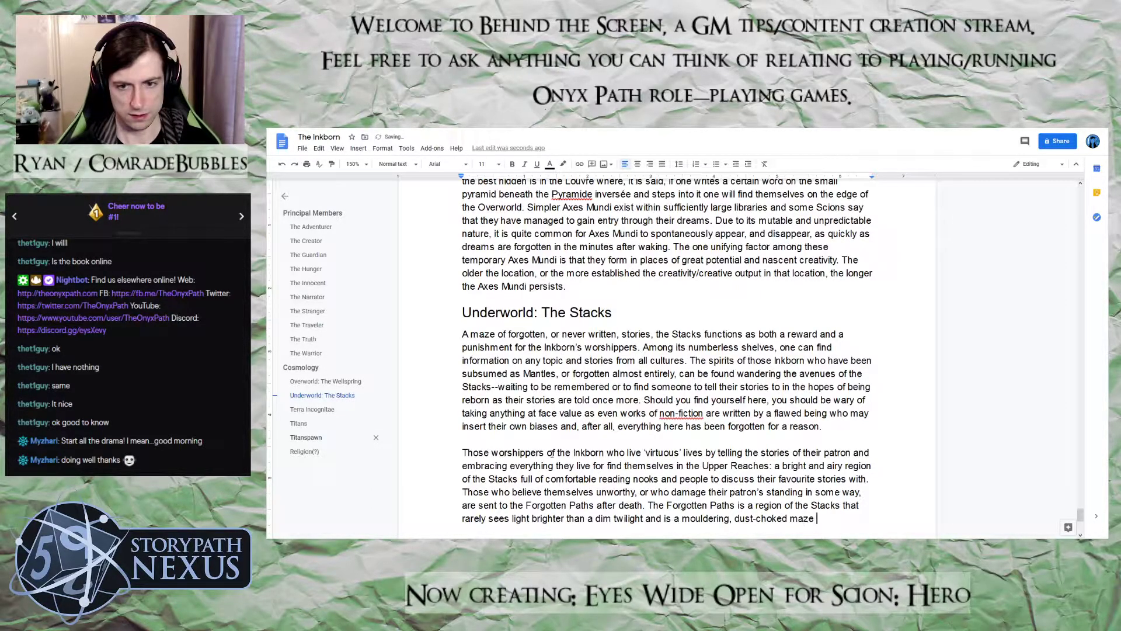
{"action": "type", "text": "of"}
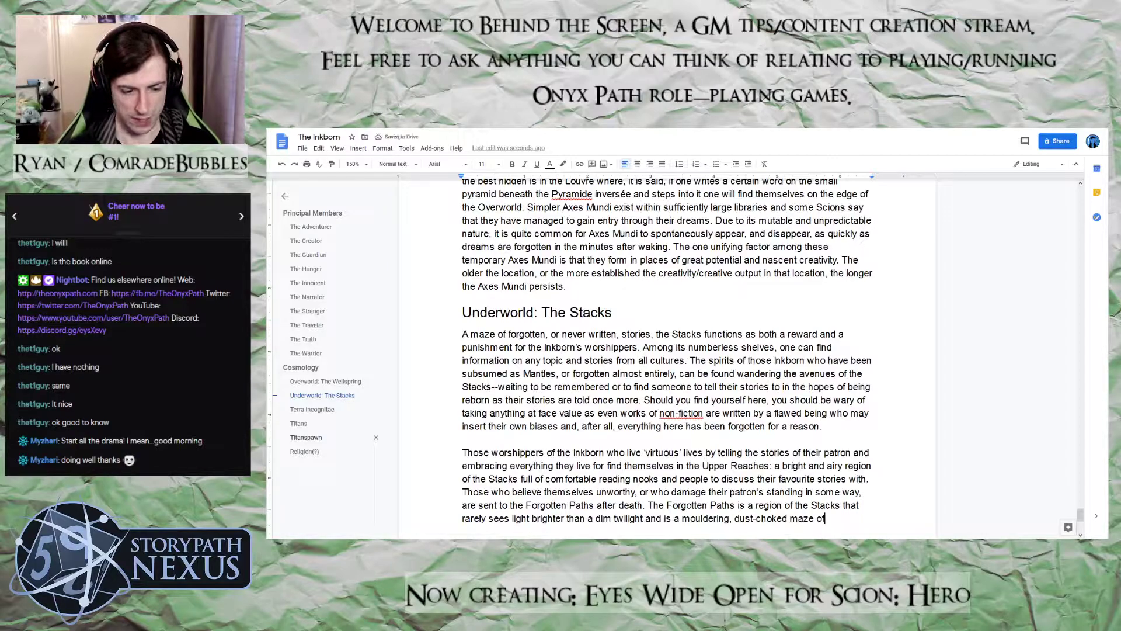
{"action": "type", "text": " dead ends and "}
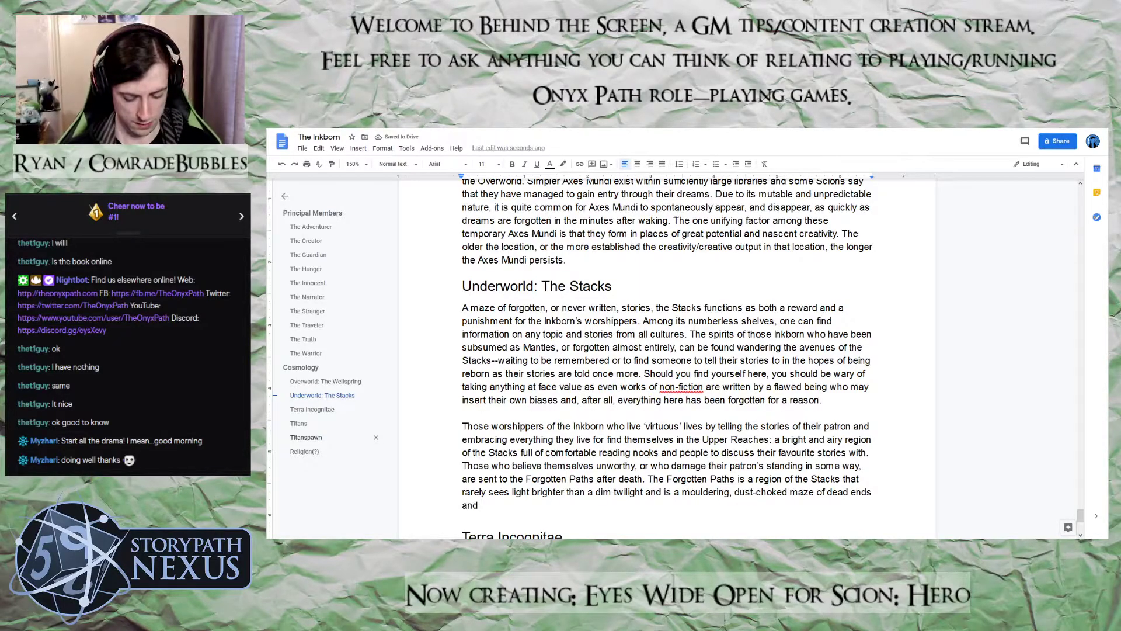
{"action": "type", "text": "uninfinished s"}
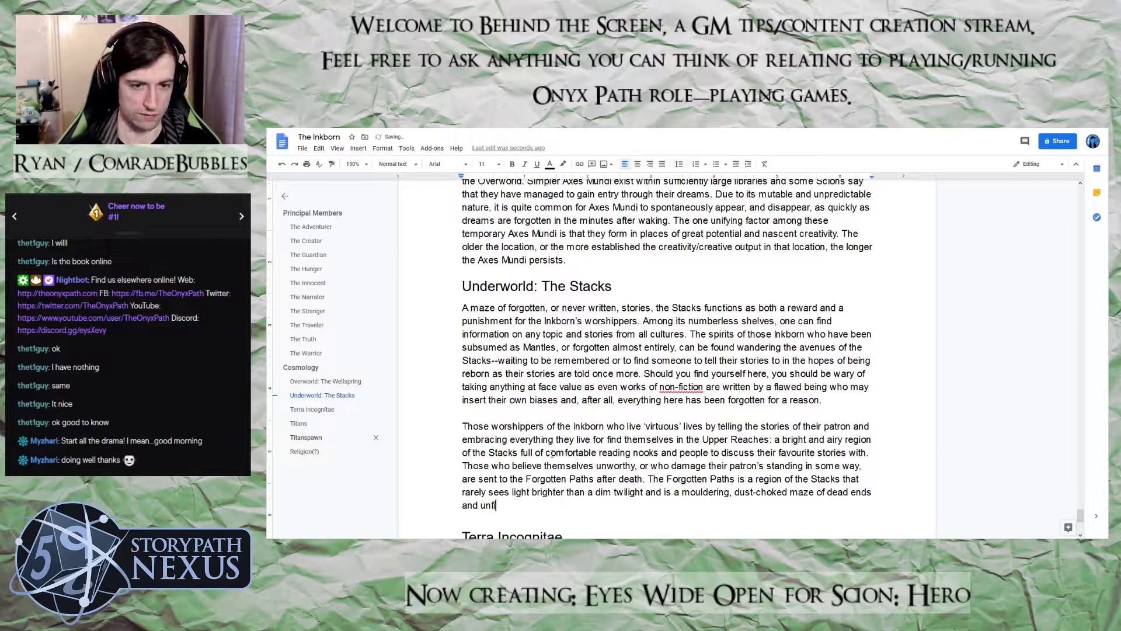
{"action": "type", "text": "tories"}
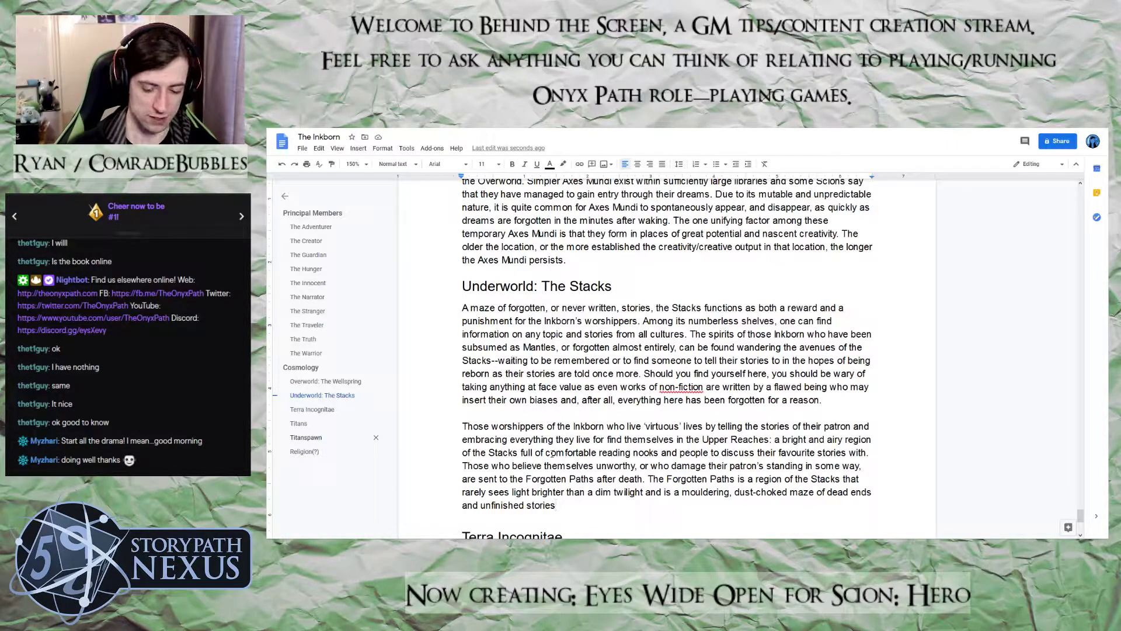
Finish the Forgotten Paths sentence with "of dead ends and unfinished stories."
{"action": "type", "text": "."}
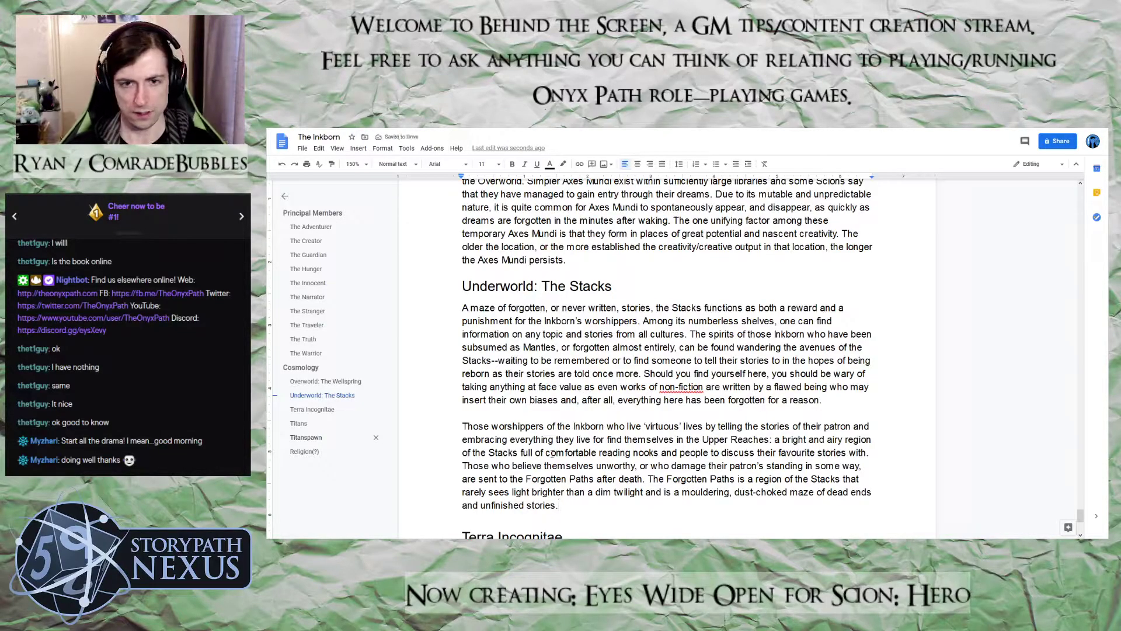
Start a new paragraph after a blank line in The Stacks section with "Travel between the two areas"
{"action": "key", "text": "Return"}
{"action": "key", "text": "Return"}
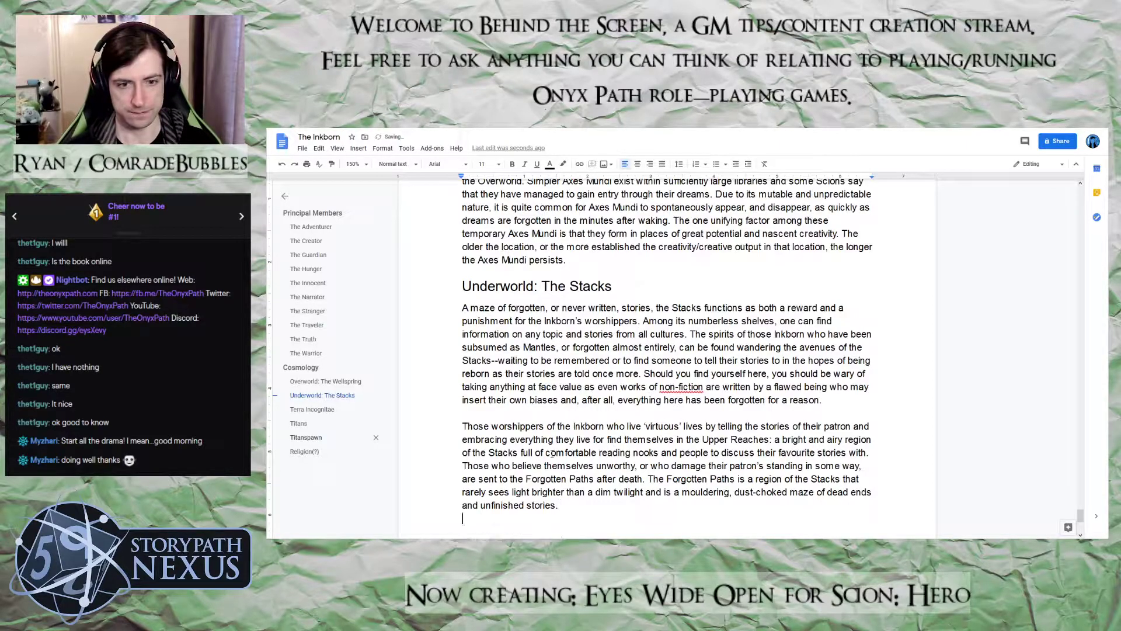
{"action": "type", "text": "Tr"}
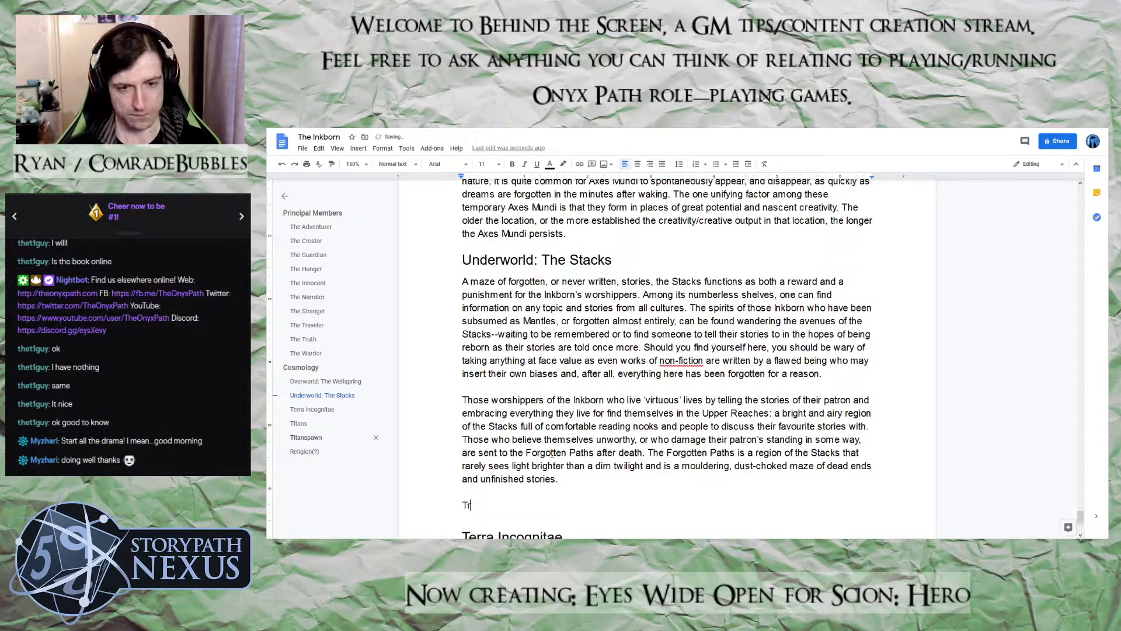
{"action": "type", "text": "avel betwe"}
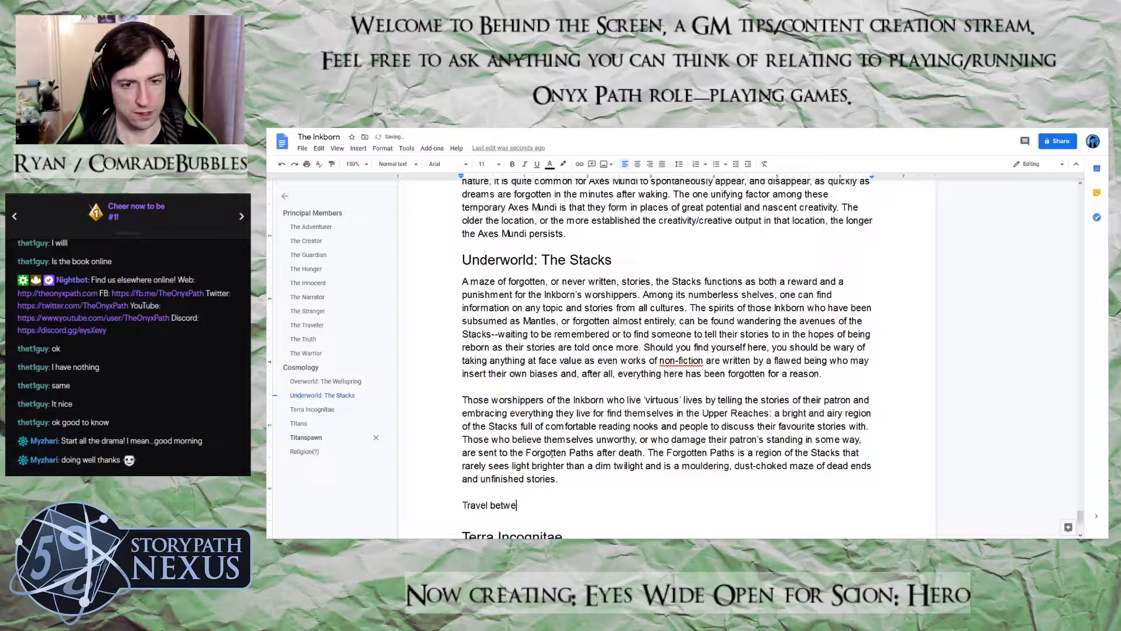
{"action": "type", "text": "en the t"}
{"action": "key", "text": "BackSpace"}
{"action": "key", "text": "BackSpace"}
{"action": "type", "text": "e two a"}
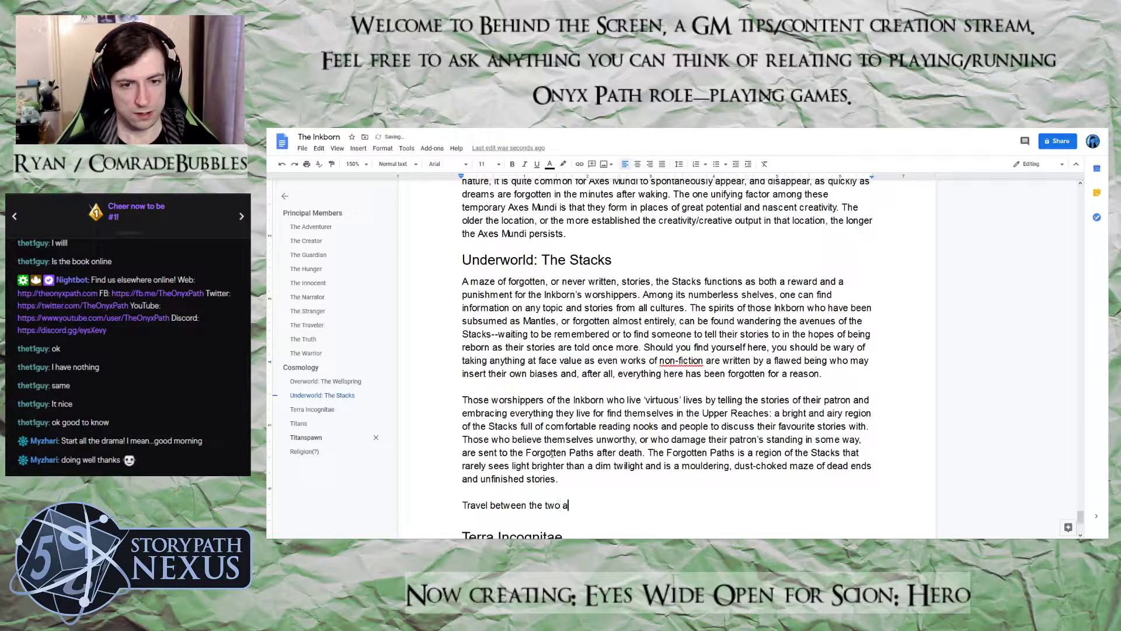
{"action": "type", "text": "reas is comm"}
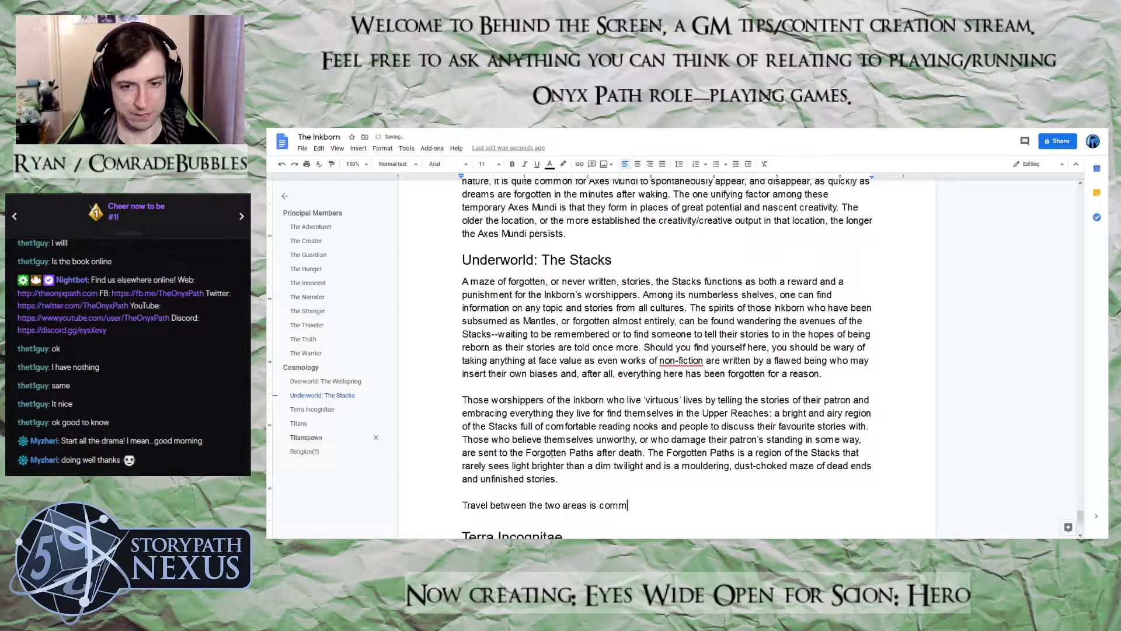
{"action": "type", "text": "on and few peo"}
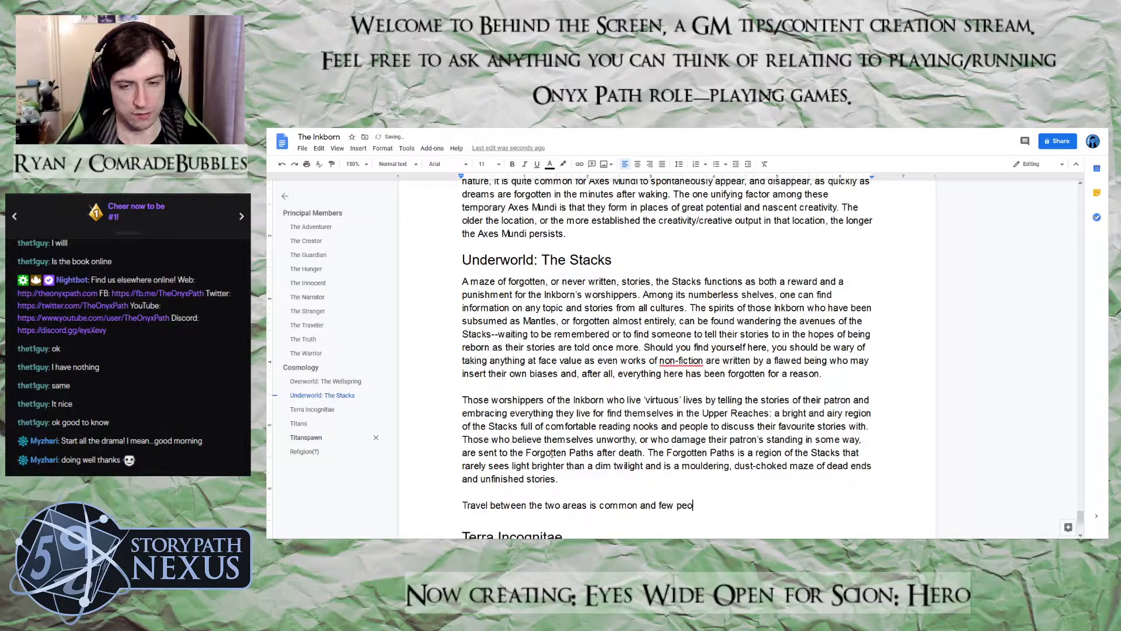
{"action": "type", "text": "ple are confined"}
{"action": "type", "text": " to etie"}
Finish the opening sentence about travel with "is common and few people are confined to either."
{"action": "key", "text": "BackSpace"}
{"action": "key", "text": "BackSpace"}
{"action": "key", "text": "BackSpace"}
{"action": "type", "text": "ither. "}
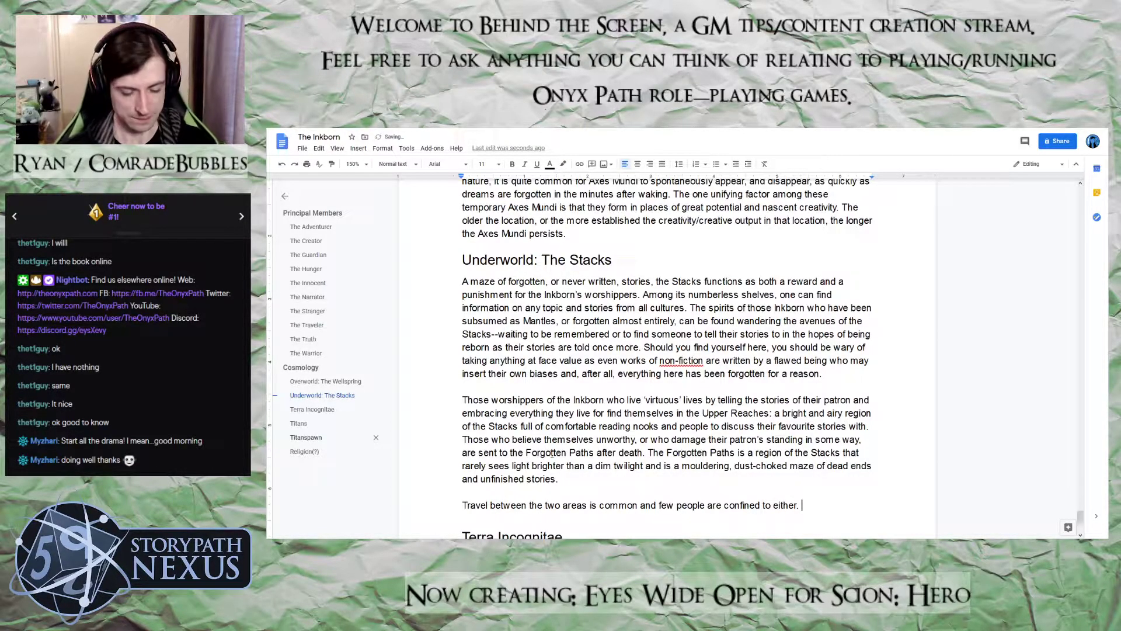
{"action": "type", "text": "Al"}
Add a second sentence to the travel paragraph beginning "Although it is common, the travel is not safe as"
{"action": "key", "text": "BackSpace"}
{"action": "key", "text": "BackSpace"}
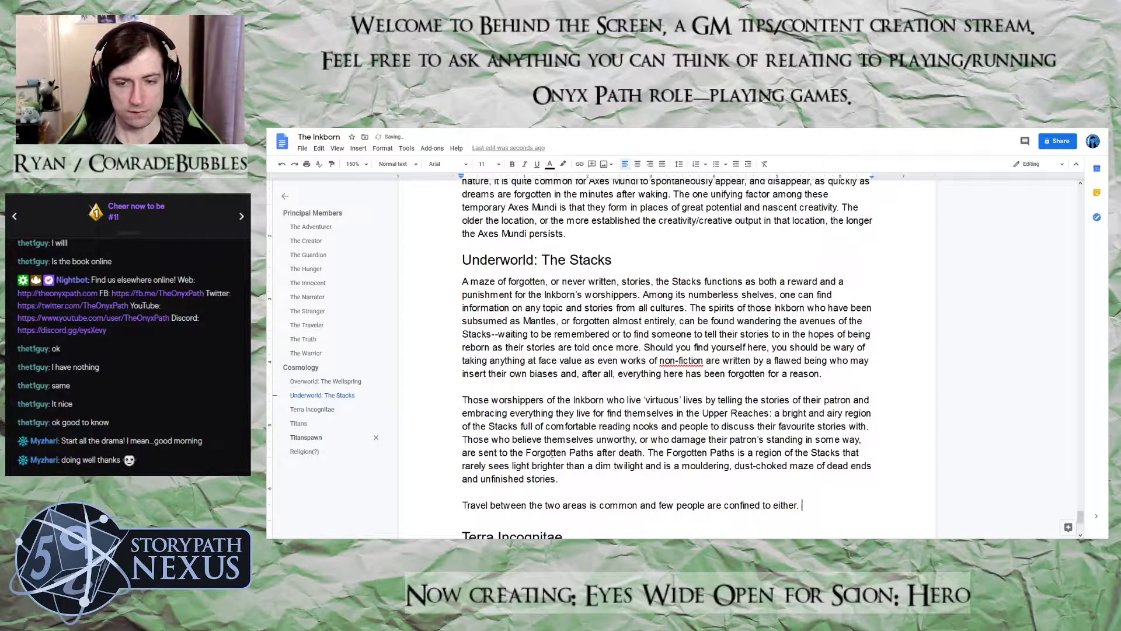
{"action": "type", "text": "Although it is comm"}
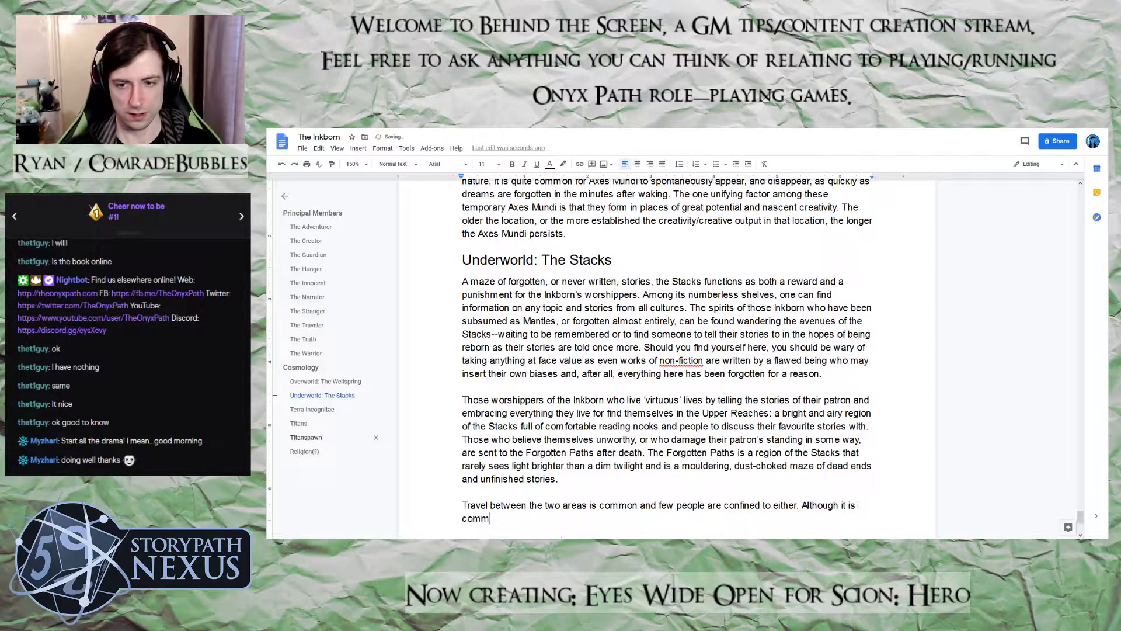
{"action": "type", "text": "on, the travel "}
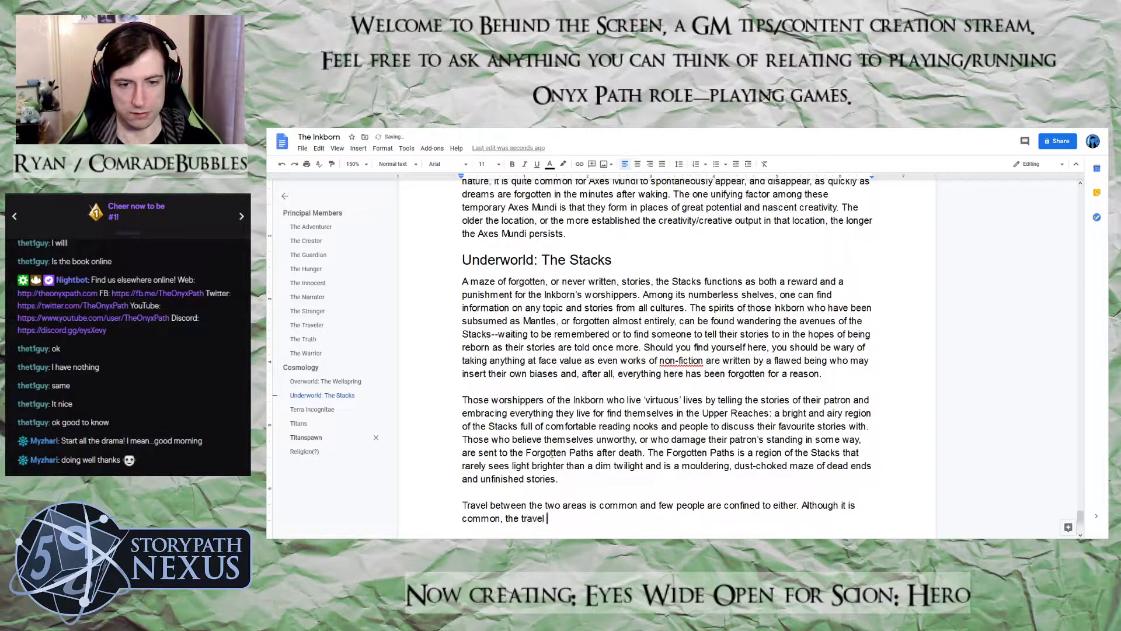
{"action": "type", "text": "is not safe as "}
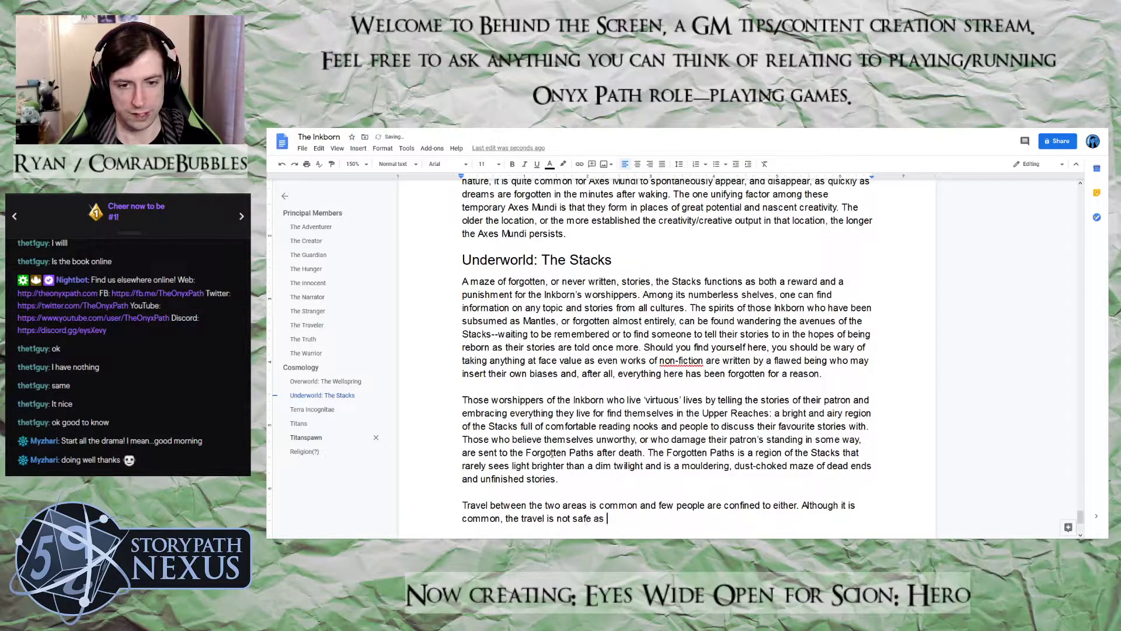
{"action": "type", "text": "every for"}
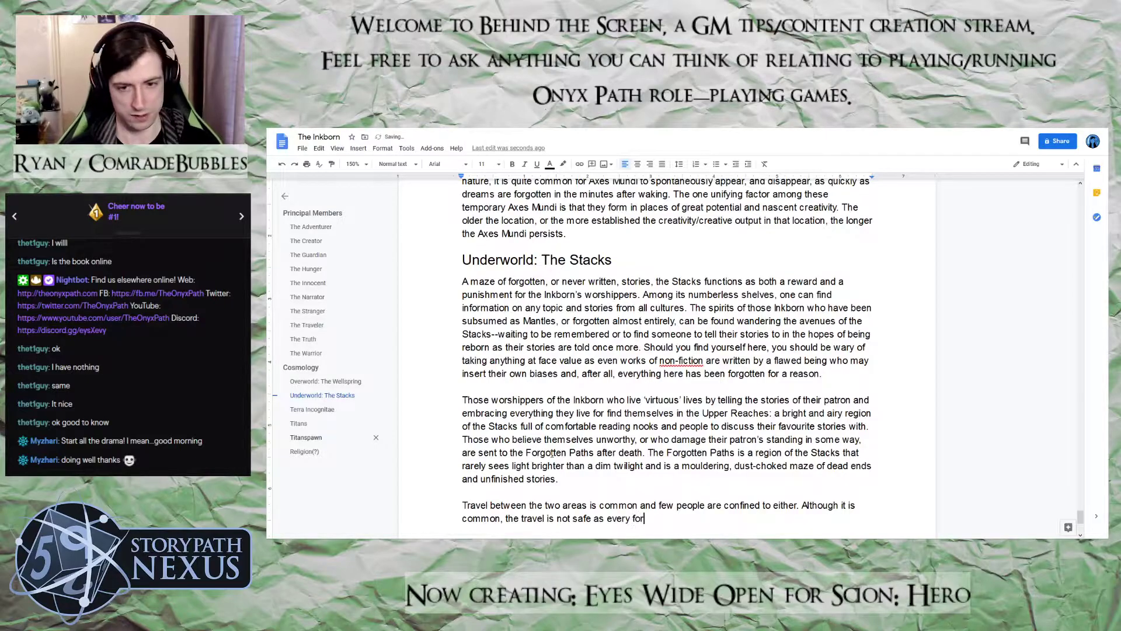
{"action": "type", "text": "gotten vill"}
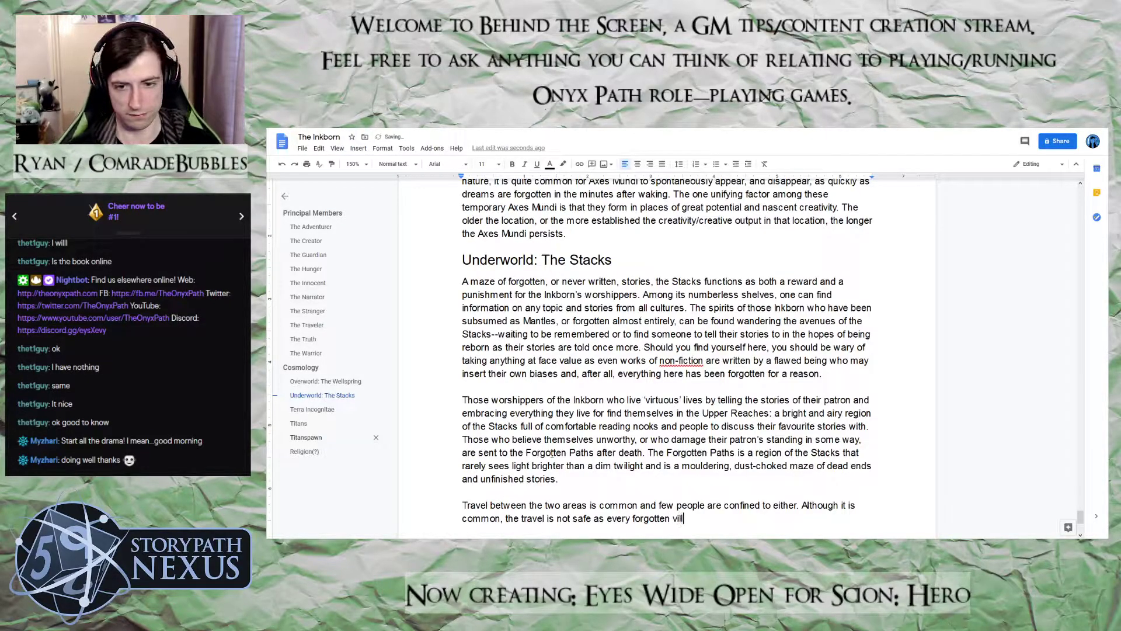
{"action": "type", "text": "ain, creatu"}
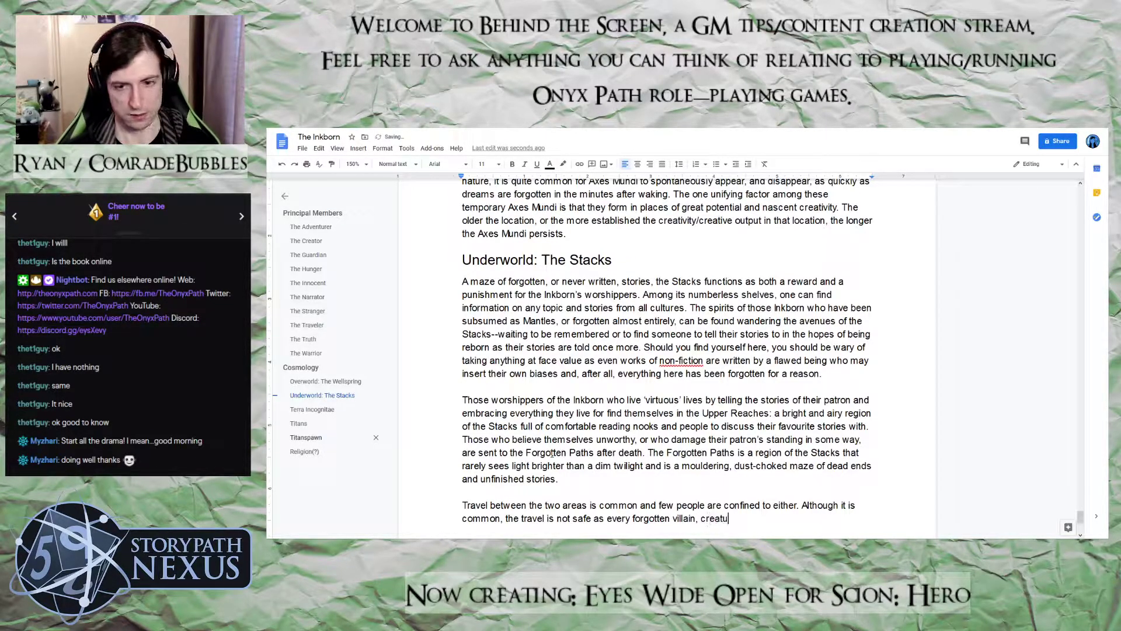
{"action": "type", "text": "re and threat l"}
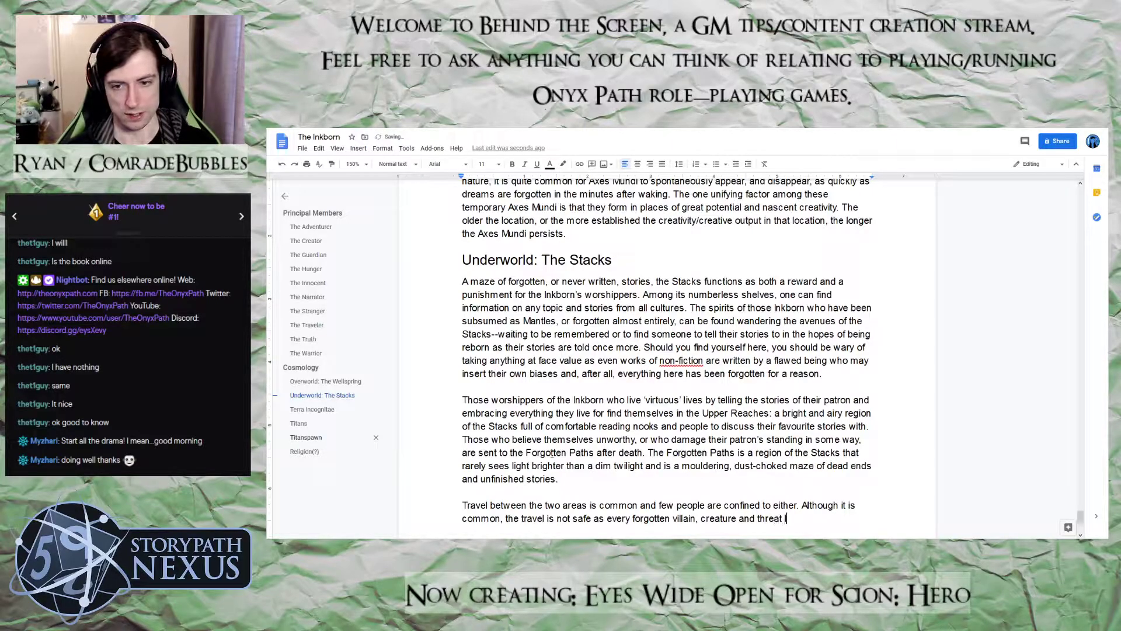
{"action": "type", "text": "urks amon"}
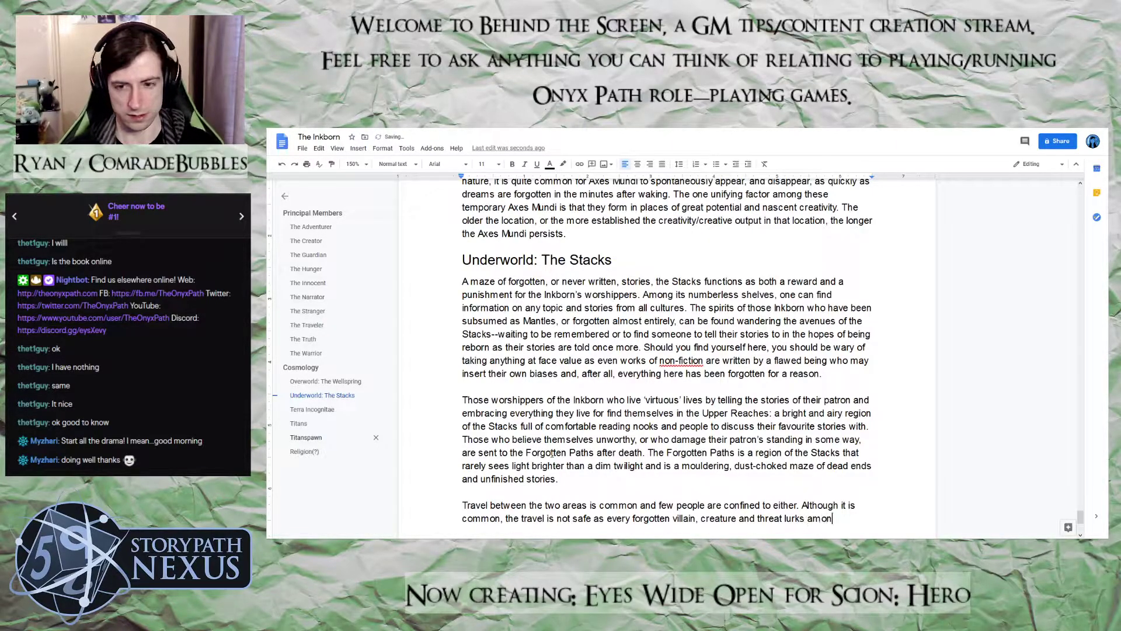
{"action": "type", "text": "g the endless shelves of the Stacks."}
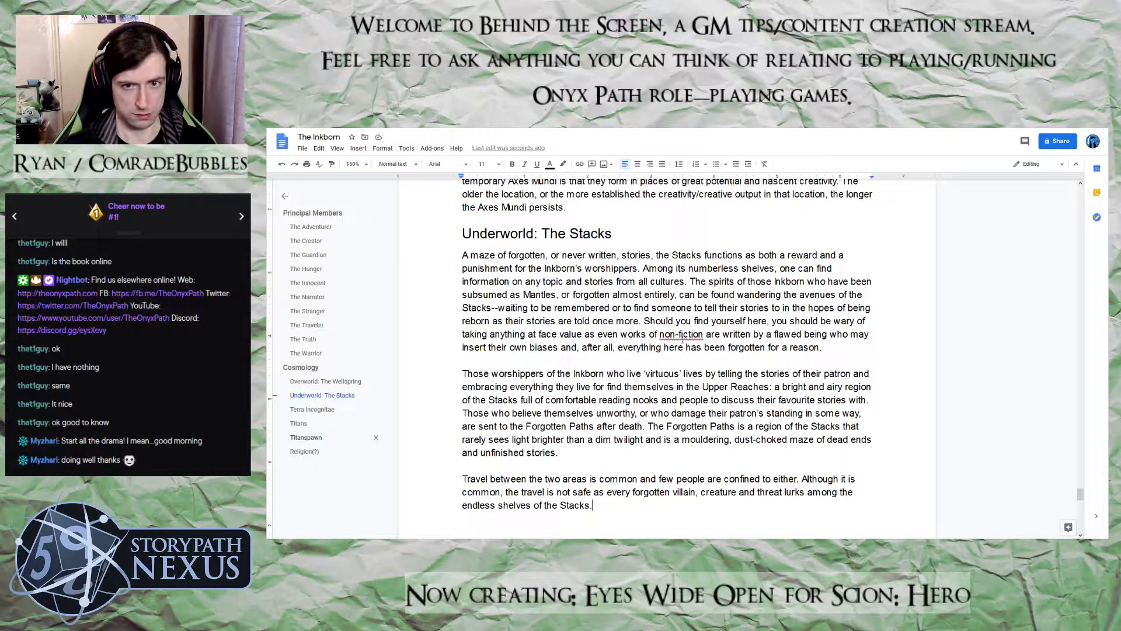
Replace the flagged word "non-fiction" in the first Stacks paragraph with the suggested spelling "nonfiction"
{"action": "right_click", "coordinate": [680, 334]}
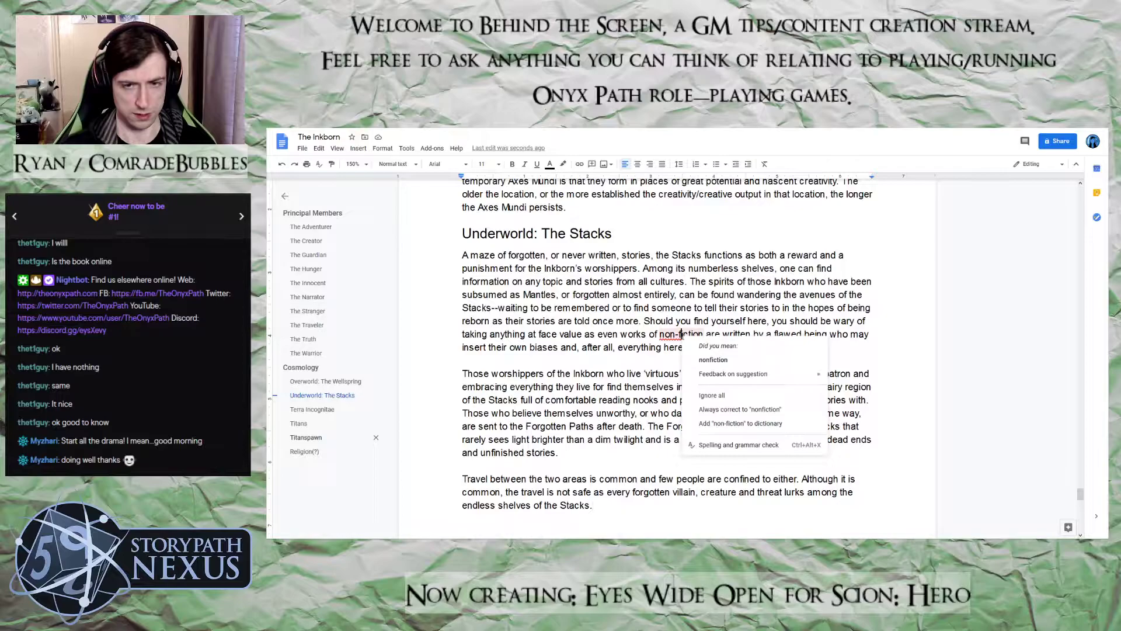
{"action": "left_click", "coordinate": [695, 366]}
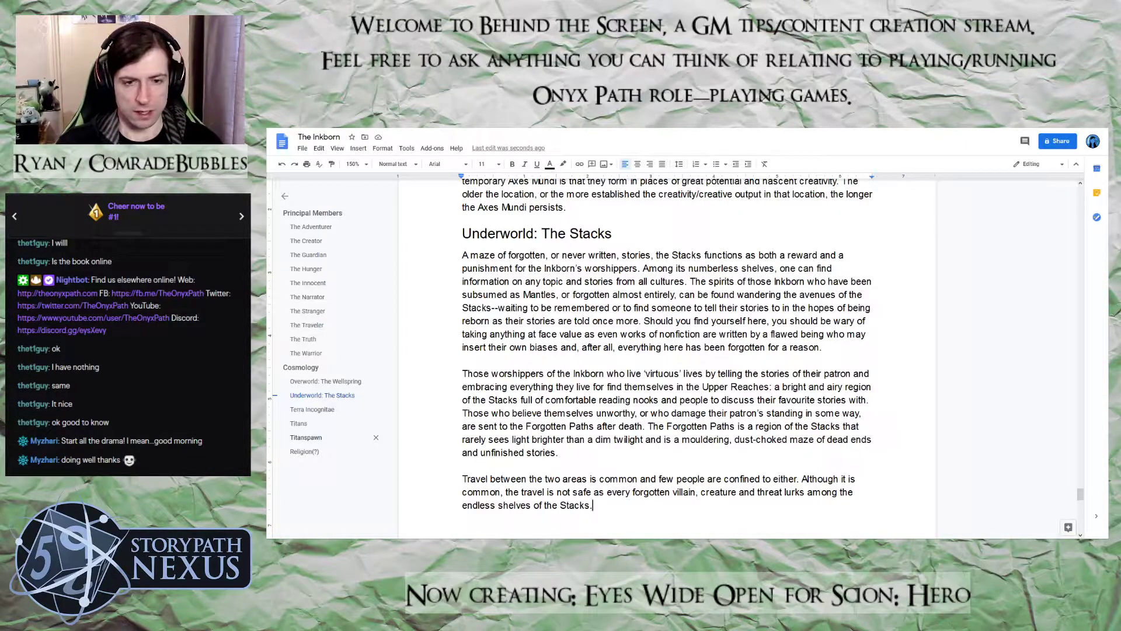
Begin a third sentence in the travel paragraph with "It is difficult to truly die here, but"
{"action": "type", "text": "It i"}
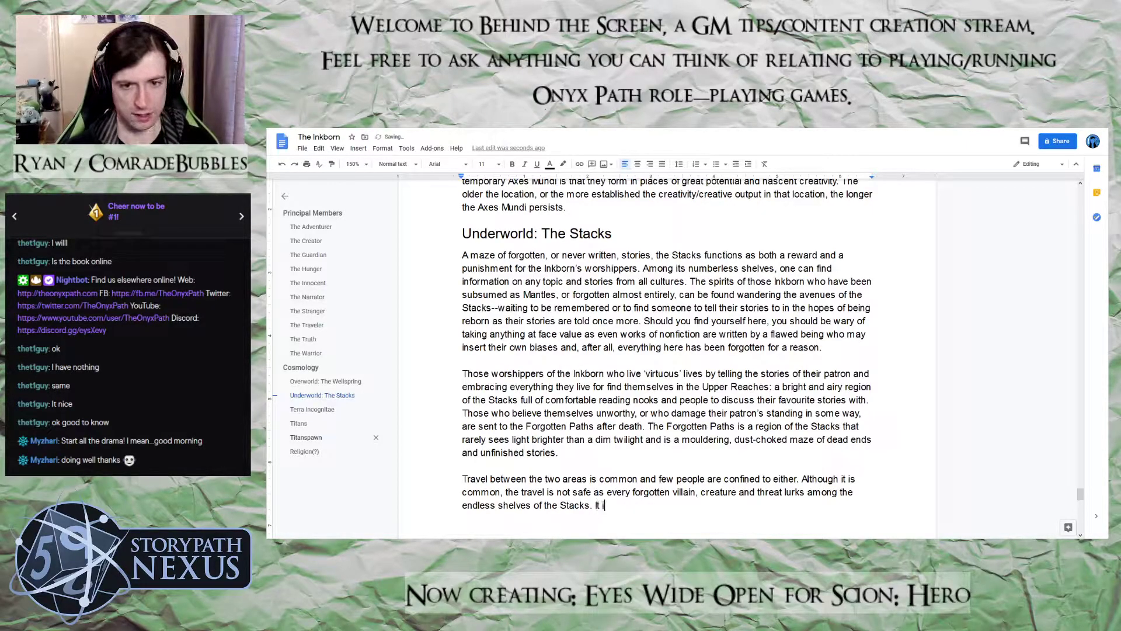
{"action": "type", "text": "s difficult to t"}
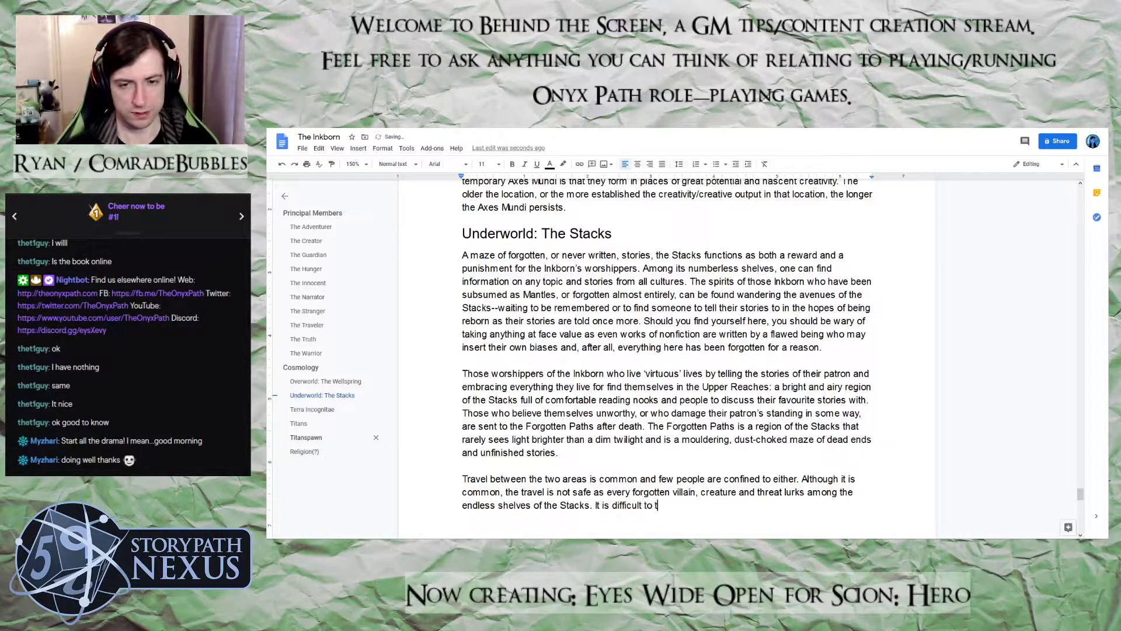
{"action": "type", "text": "ruly die "}
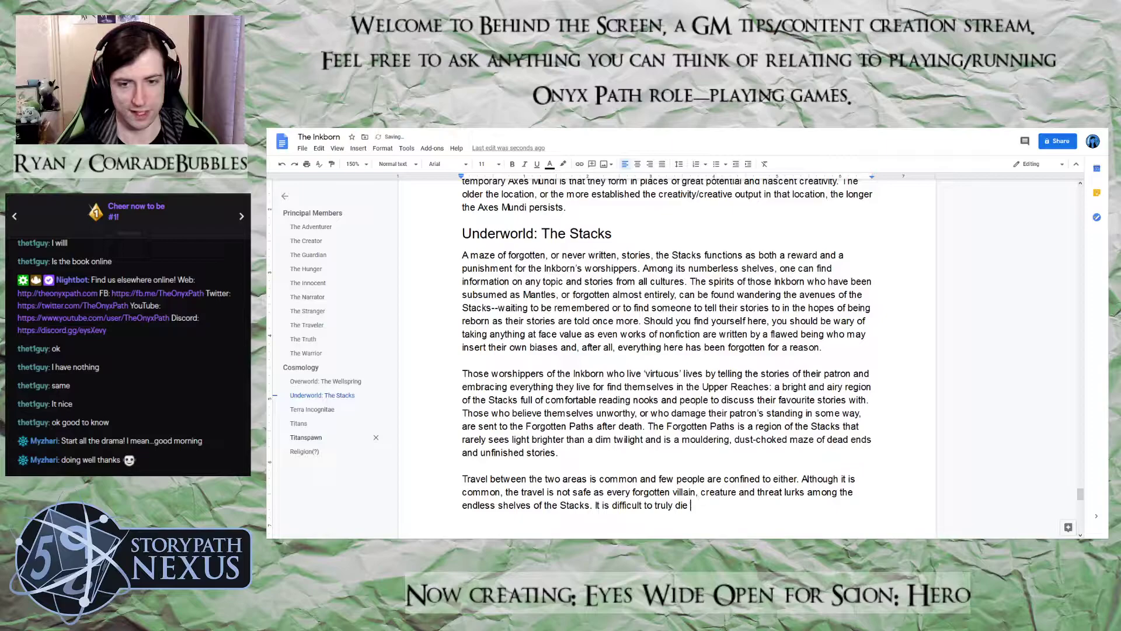
{"action": "type", "text": "here, but"}
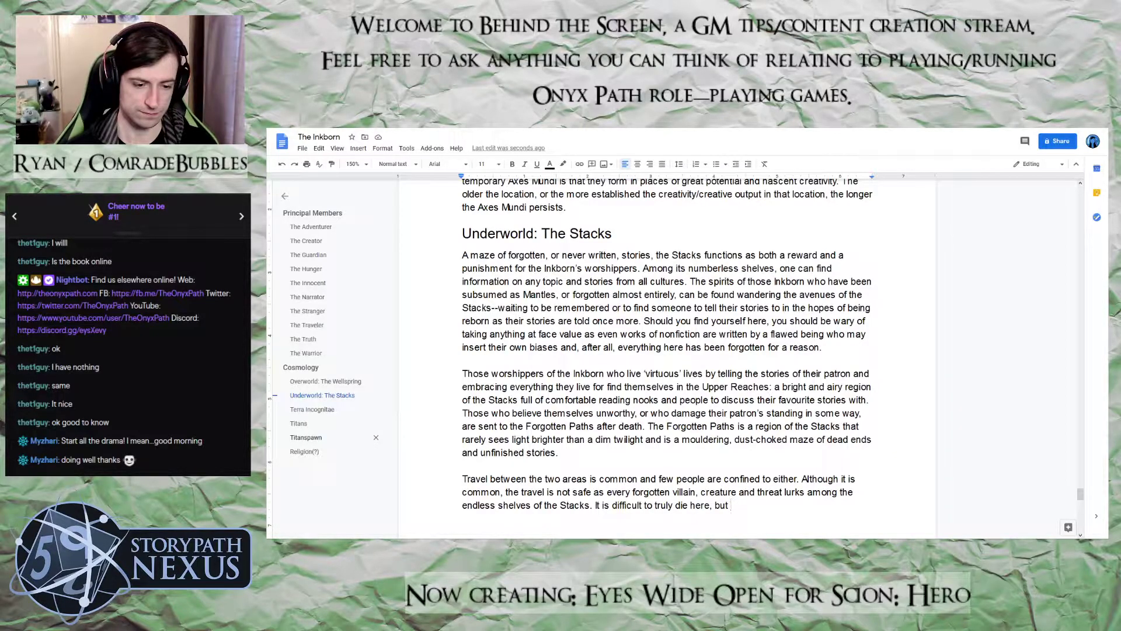
Continue the sentence about dying with "the inhabitants of the Stacks", correcting the misspelled "inhabitants"
{"action": "type", "text": "the inhia"}
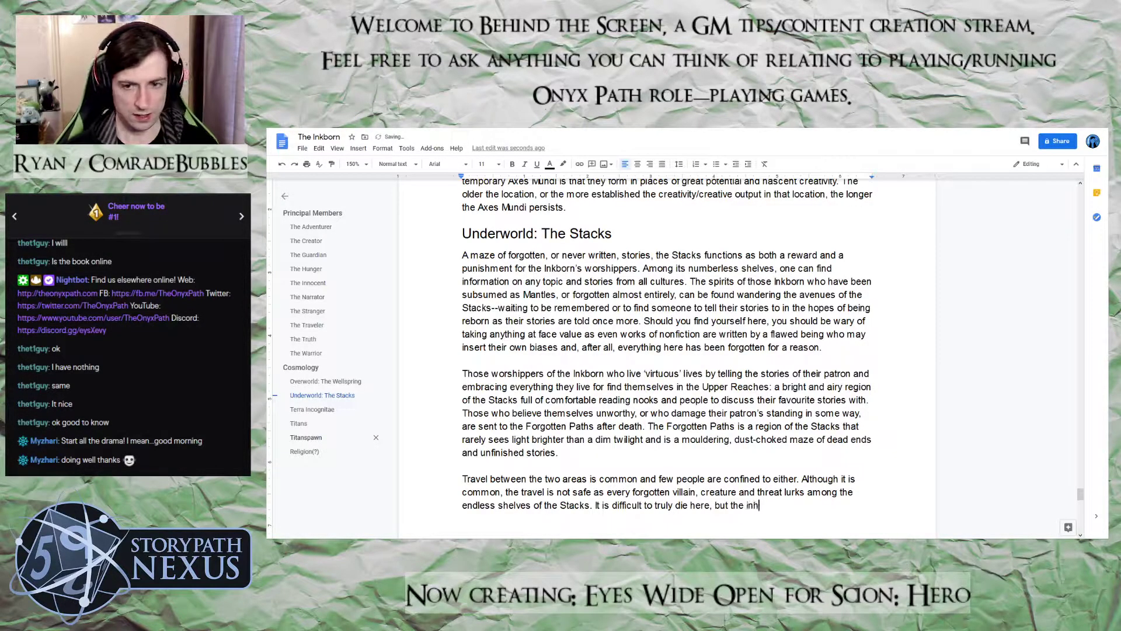
{"action": "key", "text": "BackSpace"}
{"action": "key", "text": "BackSpace"}
{"action": "type", "text": "abintant"}
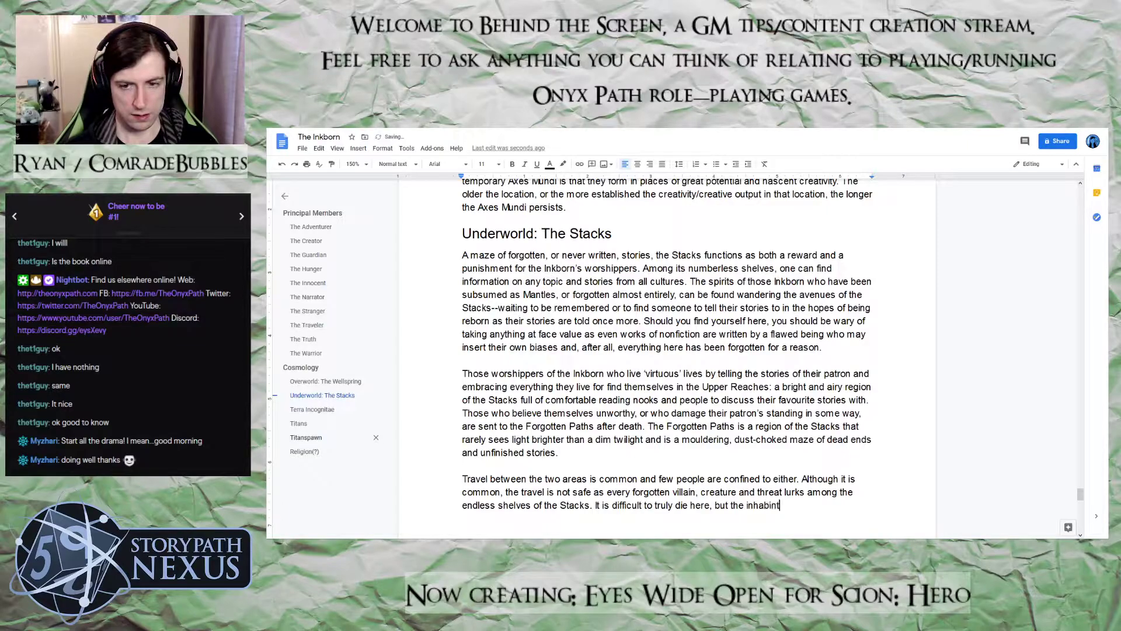
{"action": "key", "text": "BackSpace"}
{"action": "key", "text": "BackSpace"}
{"action": "key", "text": "BackSpace"}
{"action": "key", "text": "BackSpace"}
{"action": "key", "text": "BackSpace"}
{"action": "type", "text": "the inhabitat"}
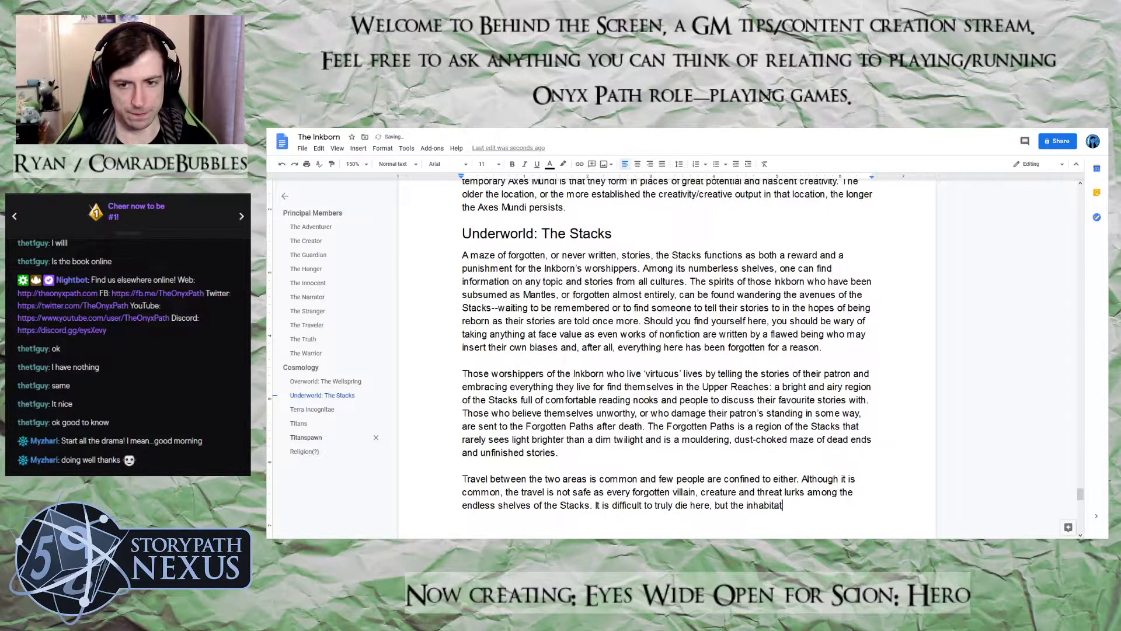
{"action": "key", "text": "BackSpace"}
{"action": "type", "text": "nts of the S"}
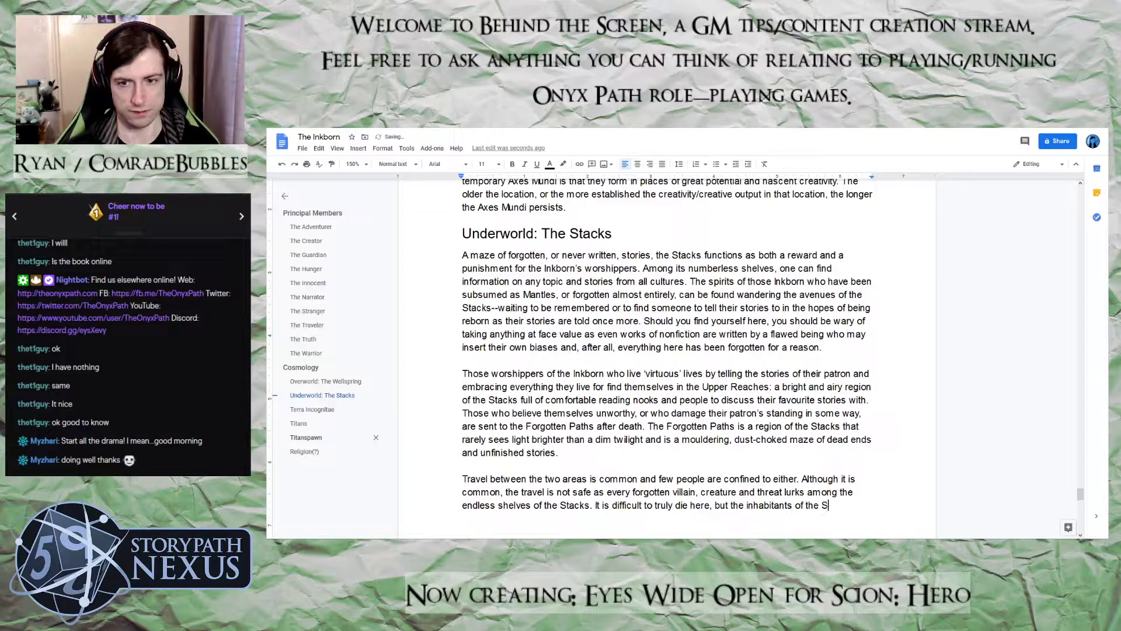
{"action": "type", "text": "tacks "}
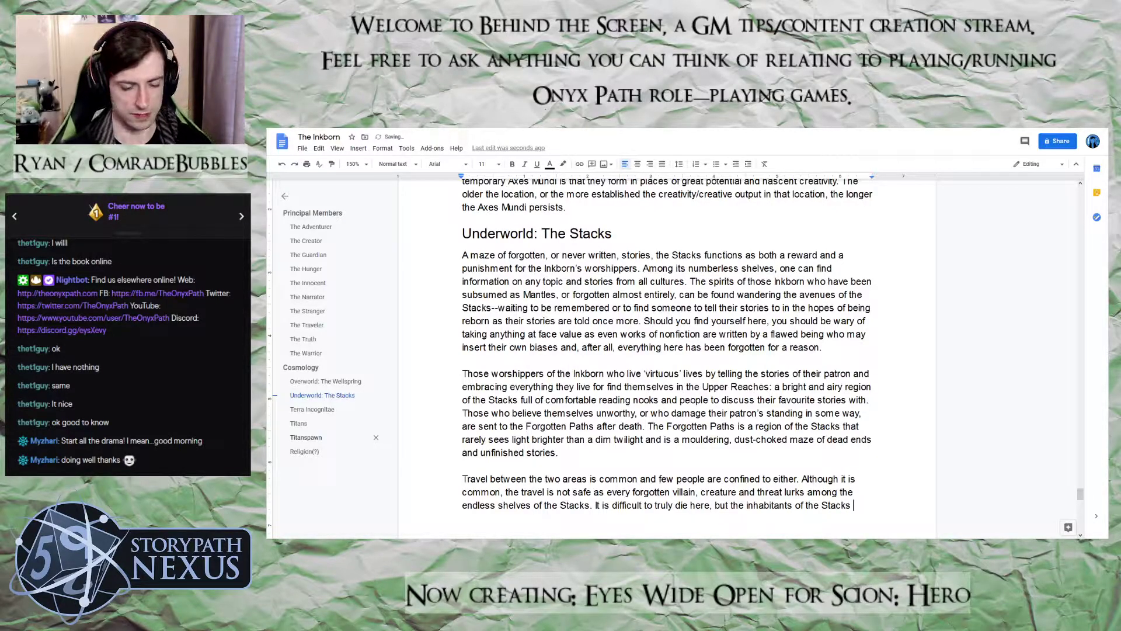
{"action": "type", "text": "are f"}
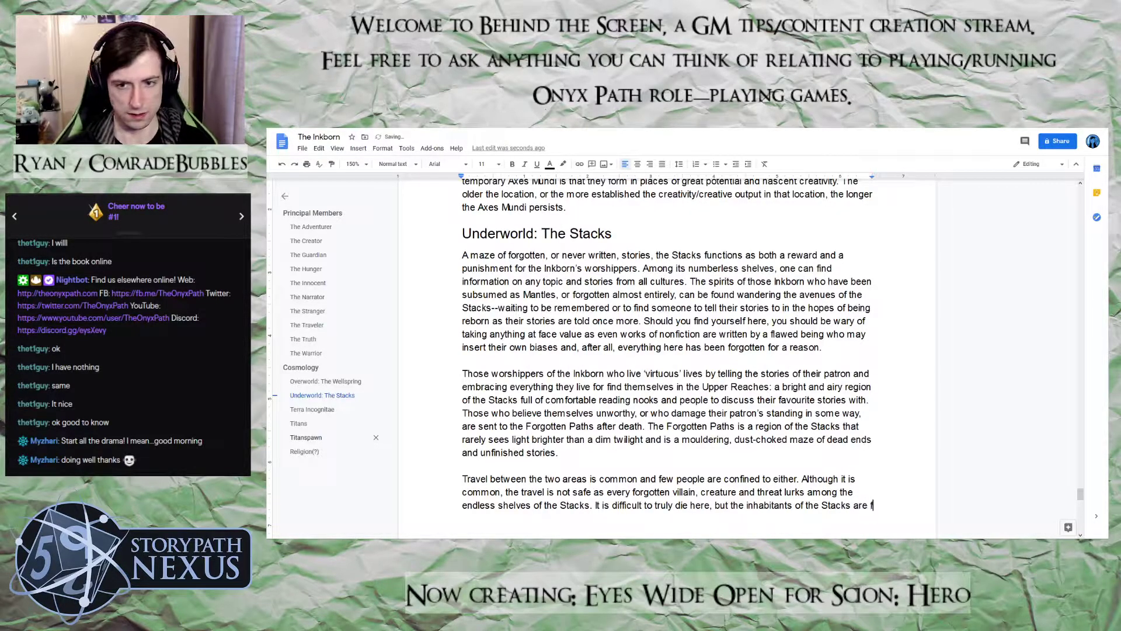
{"action": "type", "text": "orced t"}
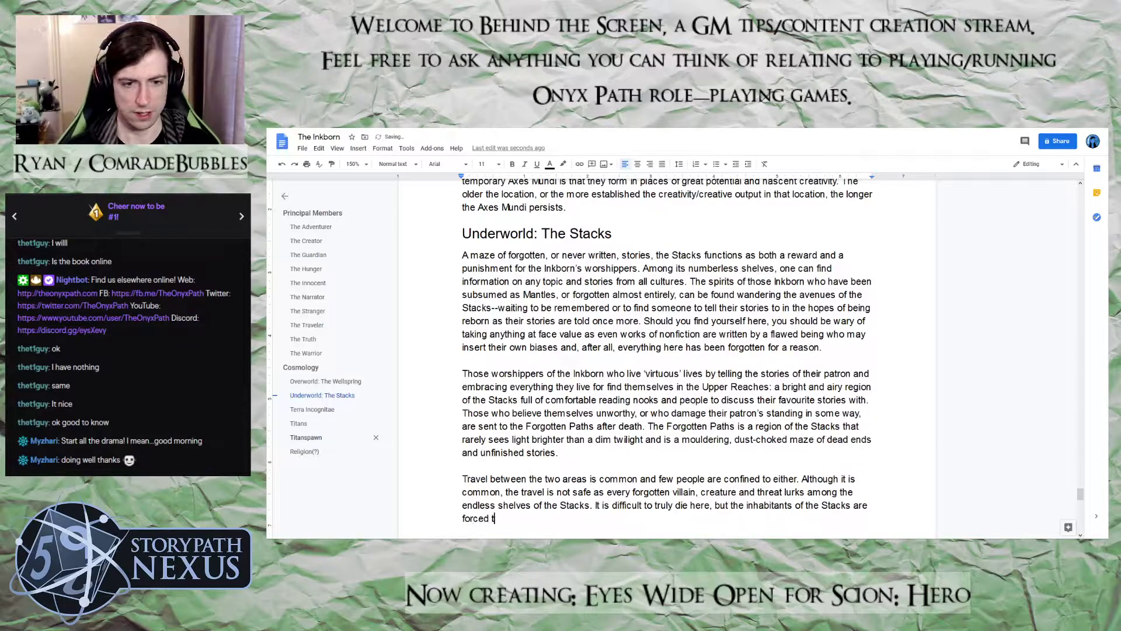
{"action": "type", "text": "o slowly pul"}
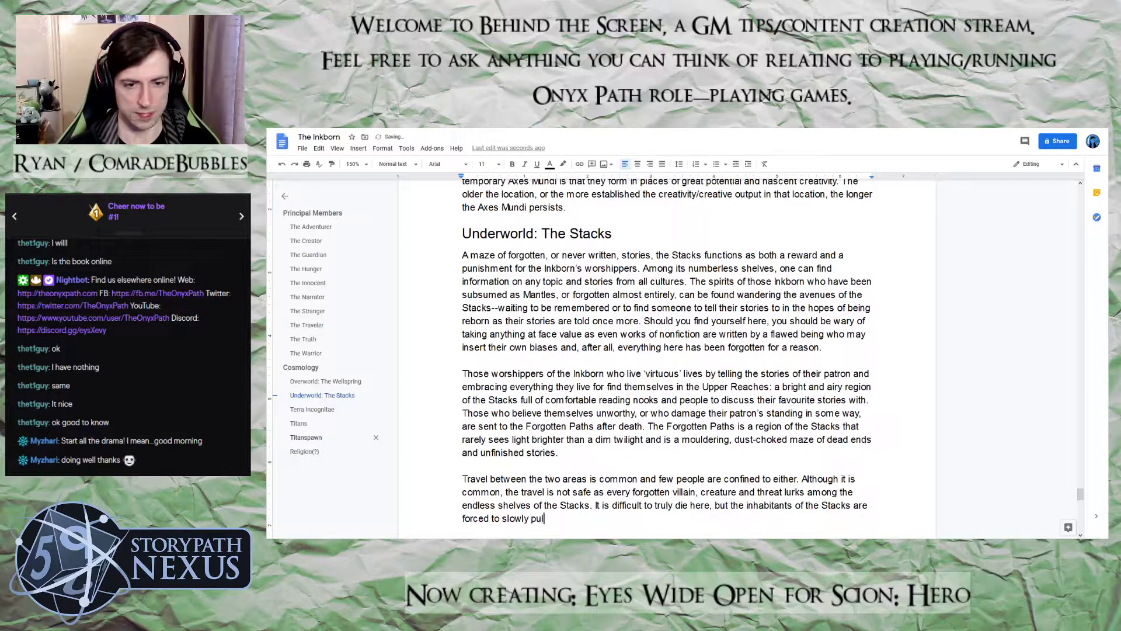
{"action": "type", "text": "l themselves "}
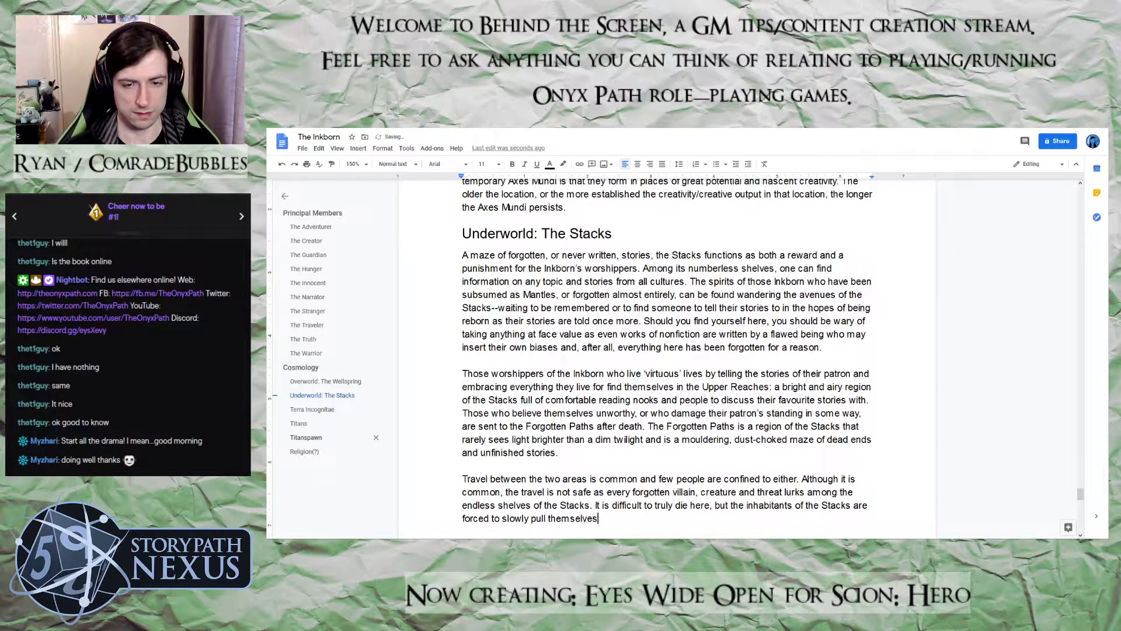
{"action": "type", "text": "back toge"}
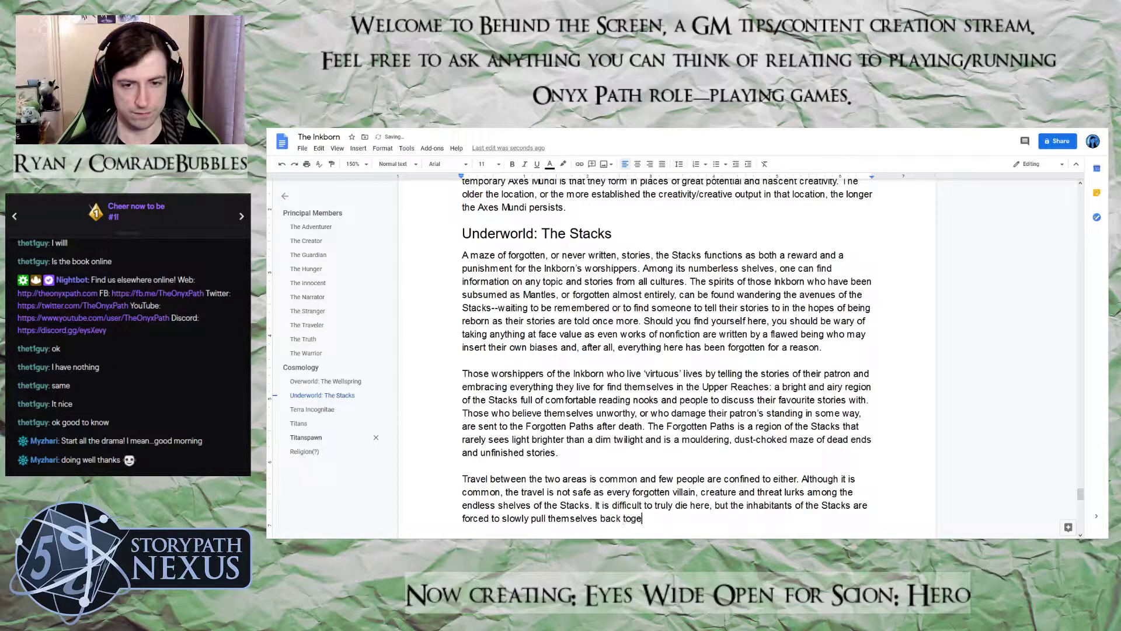
{"action": "type", "text": "ther in the darke"}
{"action": "type", "text": "st corner"}
{"action": "type", "text": "s of the F"}
{"action": "type", "text": "orgotten Path"}
{"action": "type", "text": "s before the"}
{"action": "type", "text": "y can onc"}
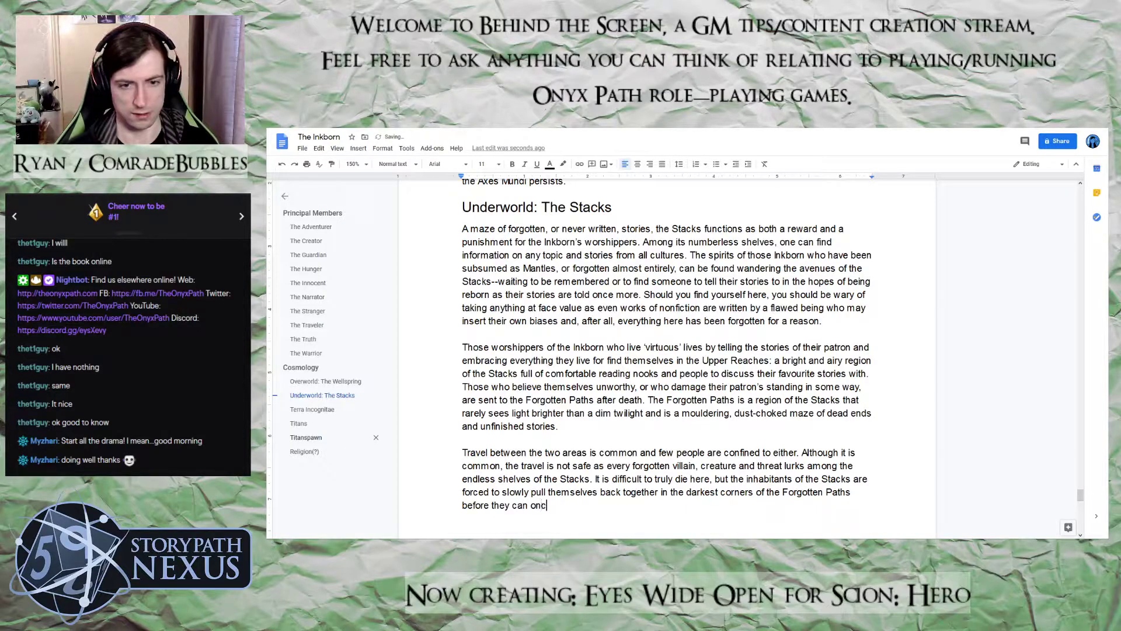
{"action": "type", "text": "e aga"}
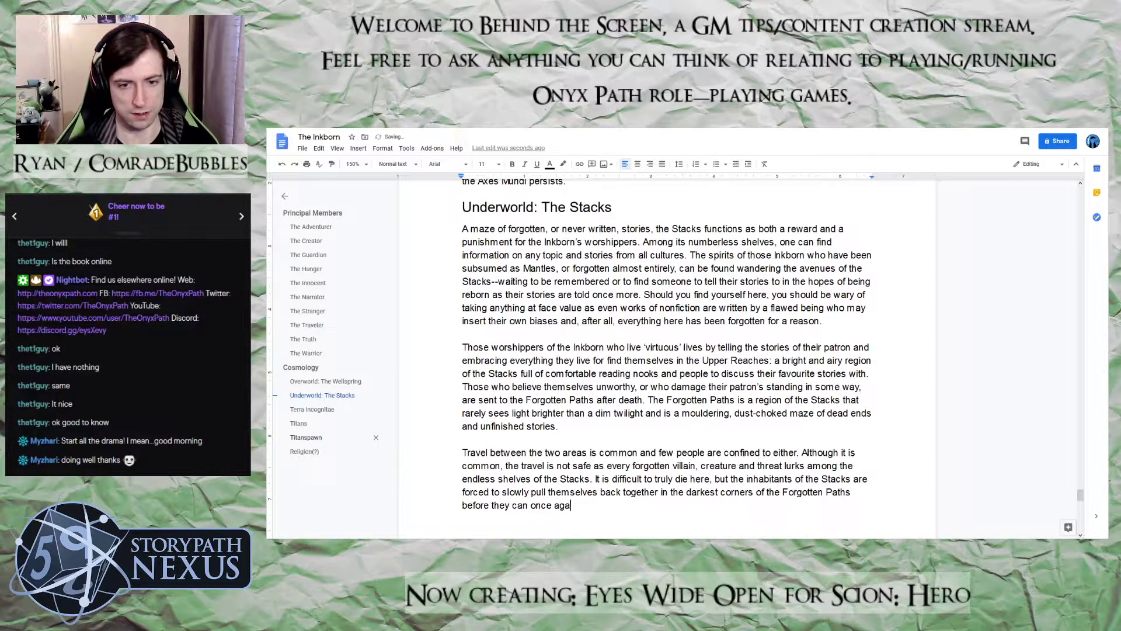
{"action": "type", "text": "in walk the"}
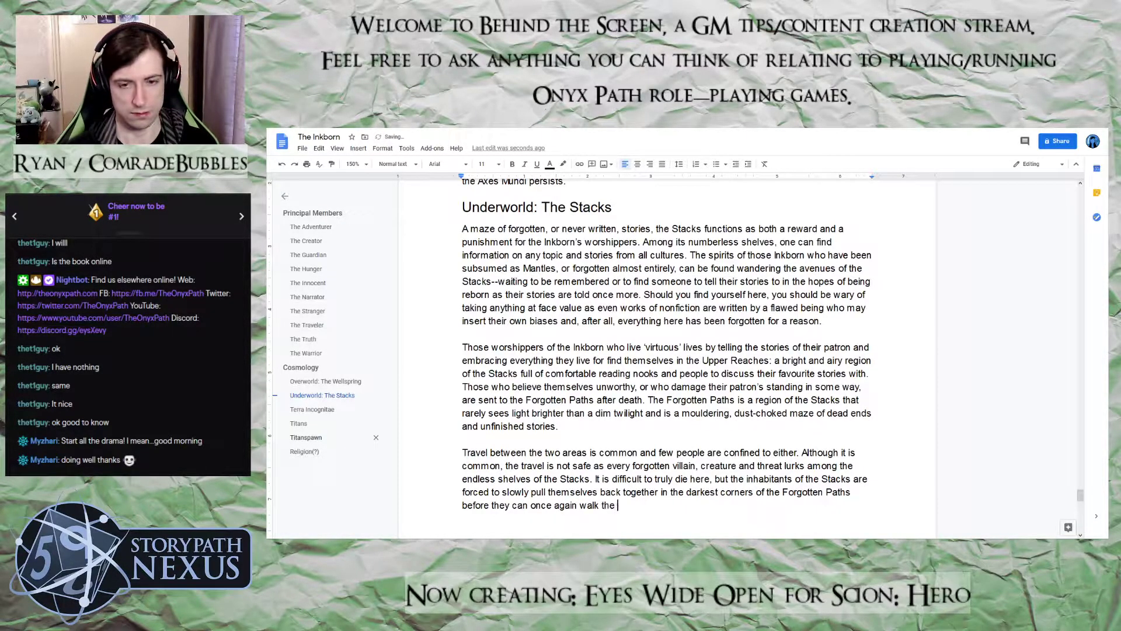
{"action": "type", "text": " bookshe"}
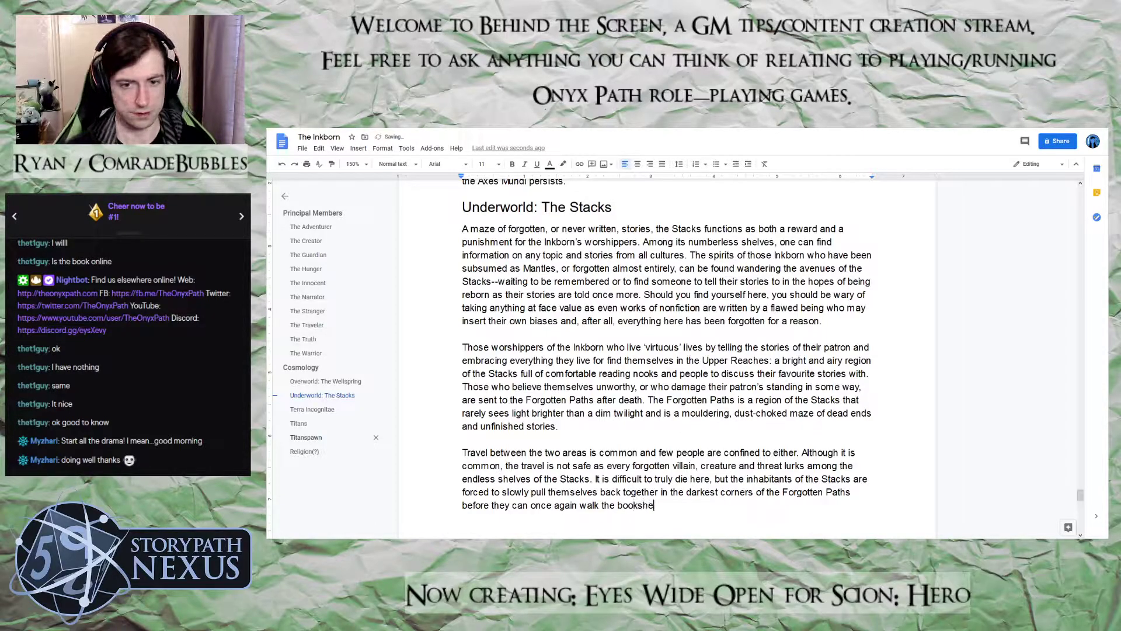
{"action": "type", "text": "lves."}
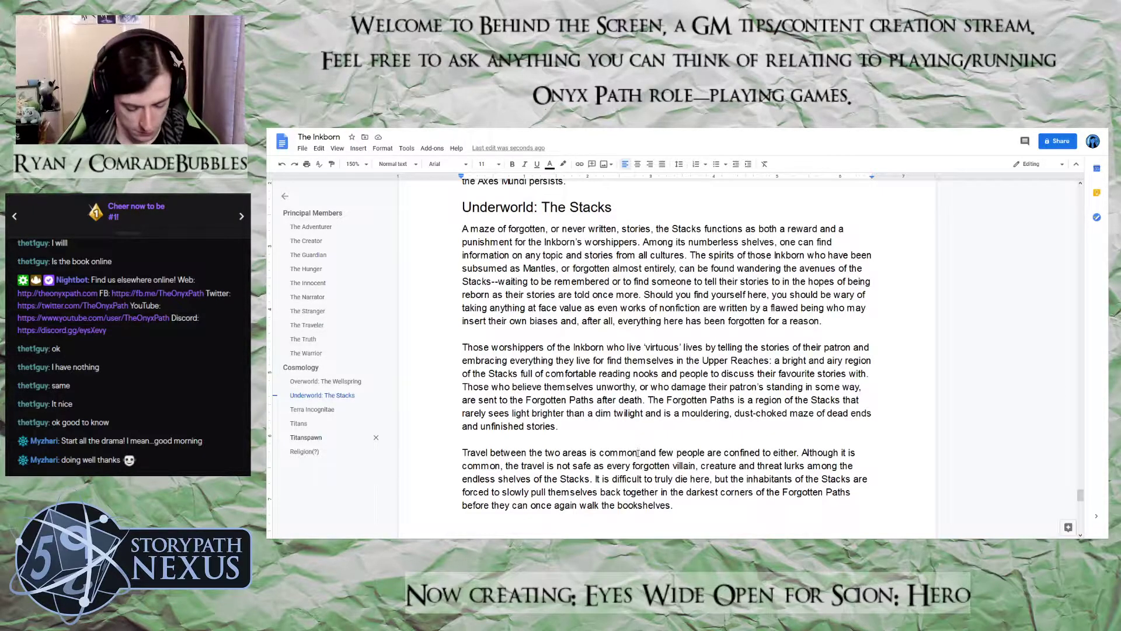
Insert ", more than a few cities" after "common" in the opening sentence of the travel paragraph
{"action": "type", "text": ", and more than a few "}
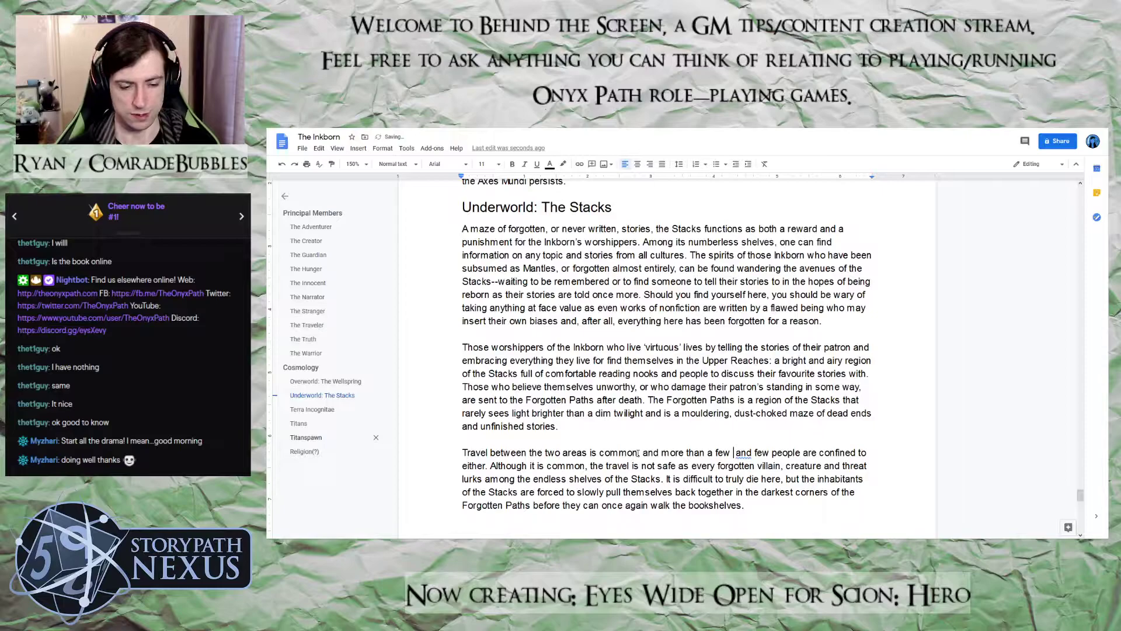
{"action": "type", "text": "citir"}
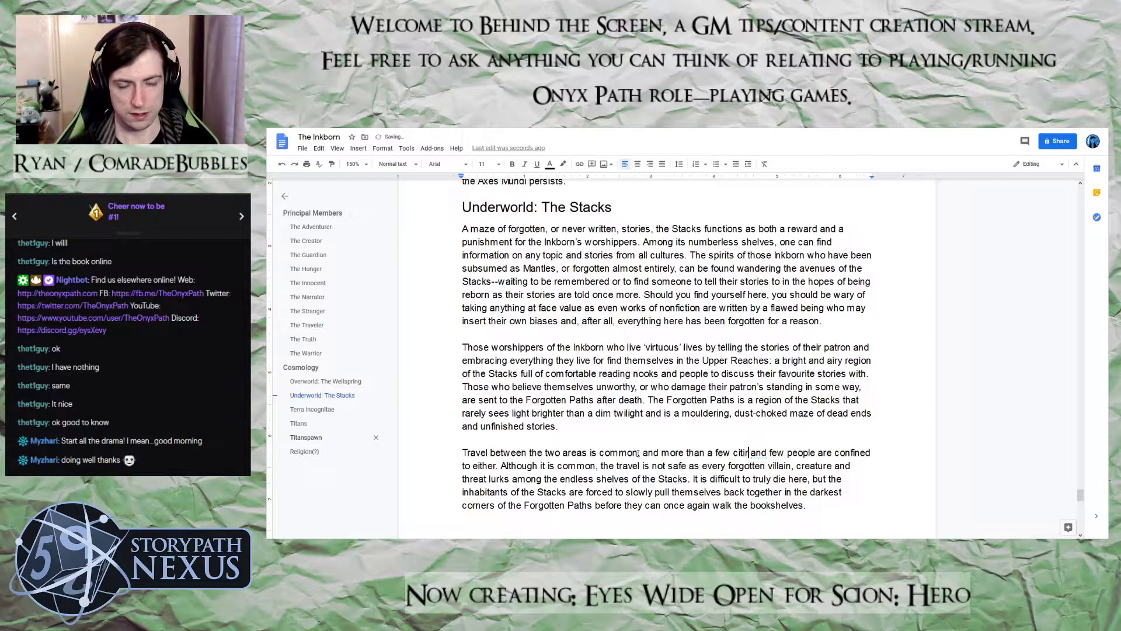
{"action": "key", "text": "BackSpace"}
{"action": "type", "text": "es"}
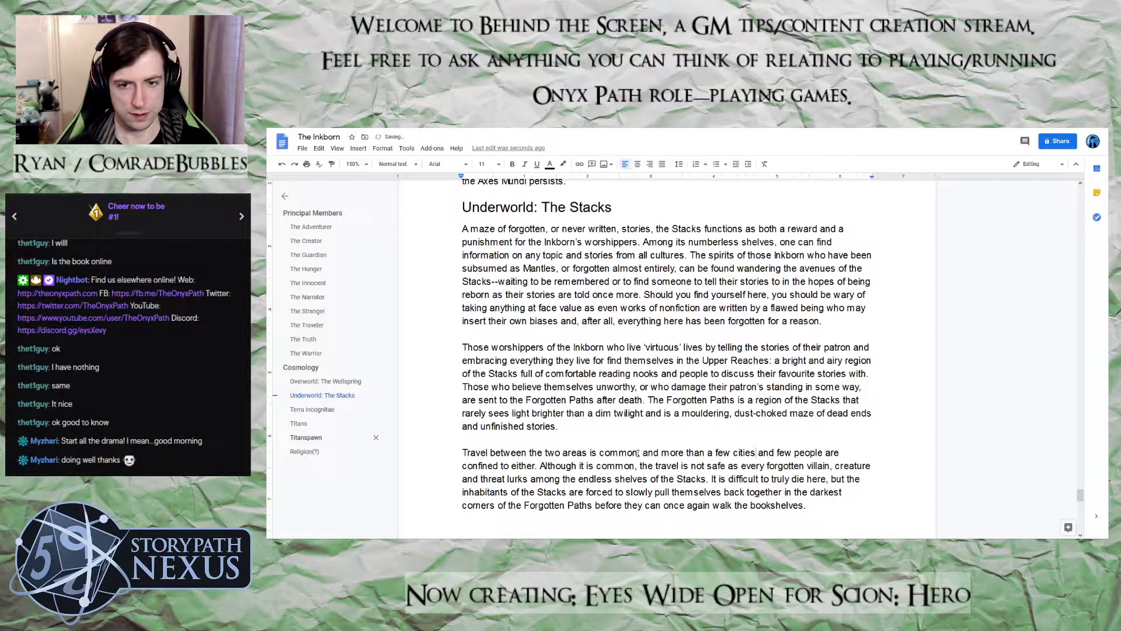
{"action": "double_click", "coordinate": [650, 453]}
{"action": "key", "text": "BackSpace"}
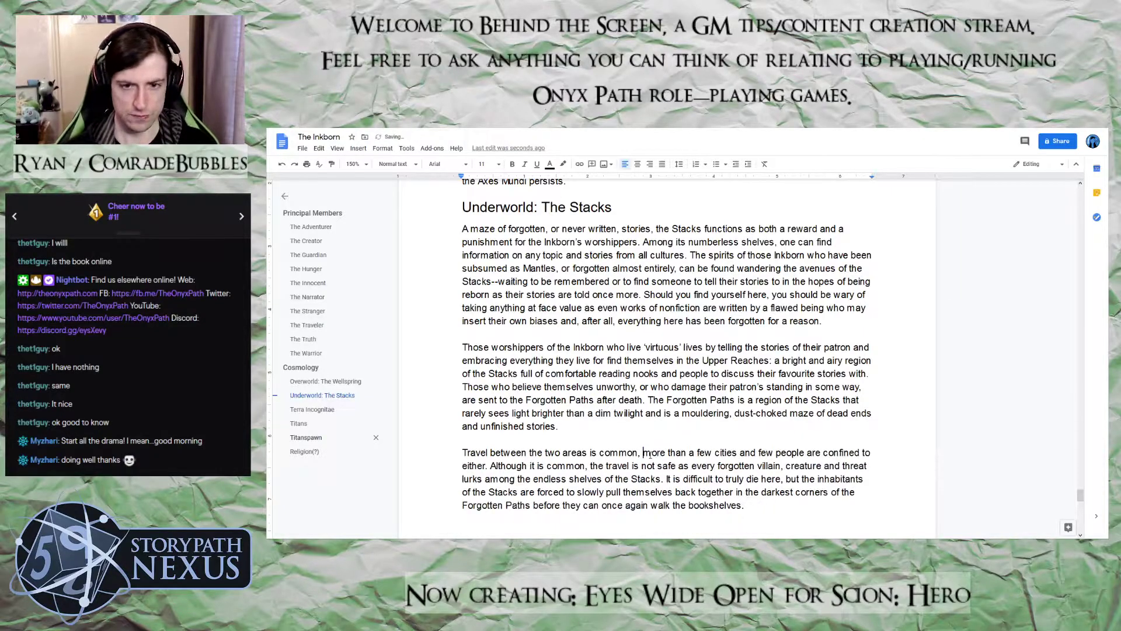
Continue the sentence after "more than a few cities" with "have been carved from the bookshelves or", replacing the first attempt at the wording
{"action": "left_click", "coordinate": [737, 453]}
{"action": "type", "text": "have been made fr"}
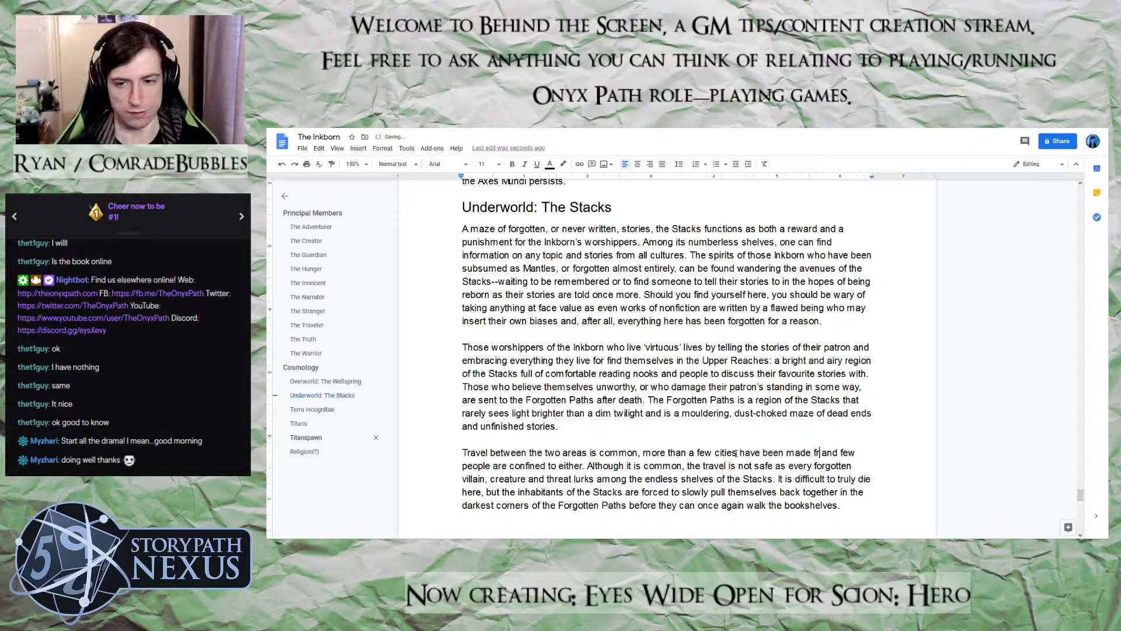
{"action": "key", "text": "BackSpace"}
{"action": "key", "text": "BackSpace"}
{"action": "key", "text": "BackSpace"}
{"action": "key", "text": "BackSpace"}
{"action": "key", "text": "BackSpace"}
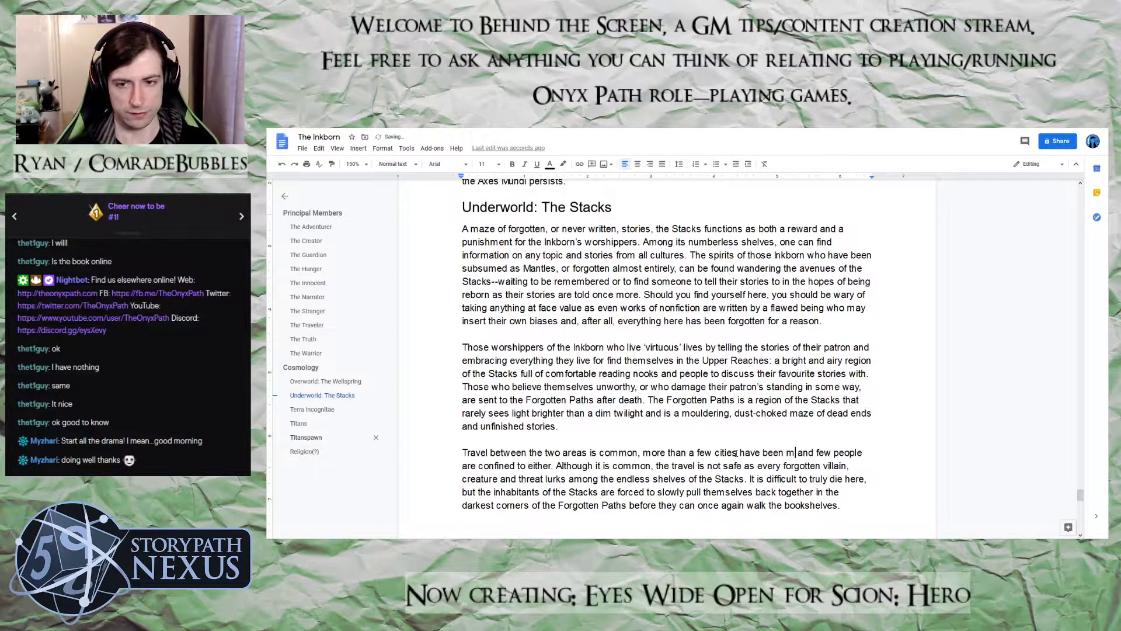
{"action": "type", "text": "cities have been carved from the bookshelves or"}
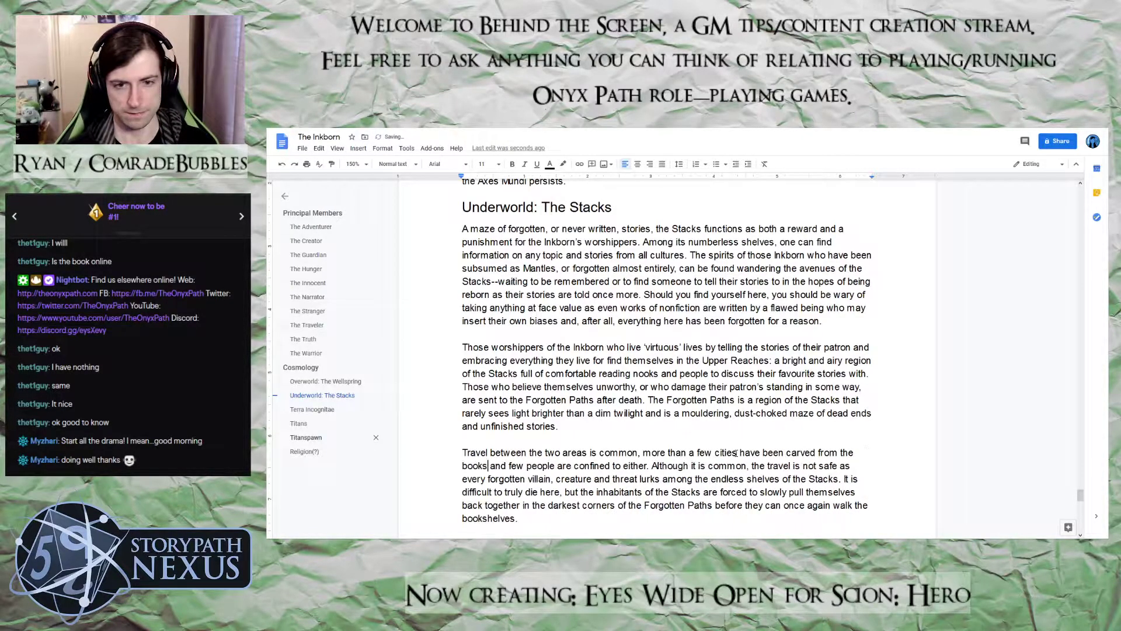
{"action": "type", "text": " built from"}
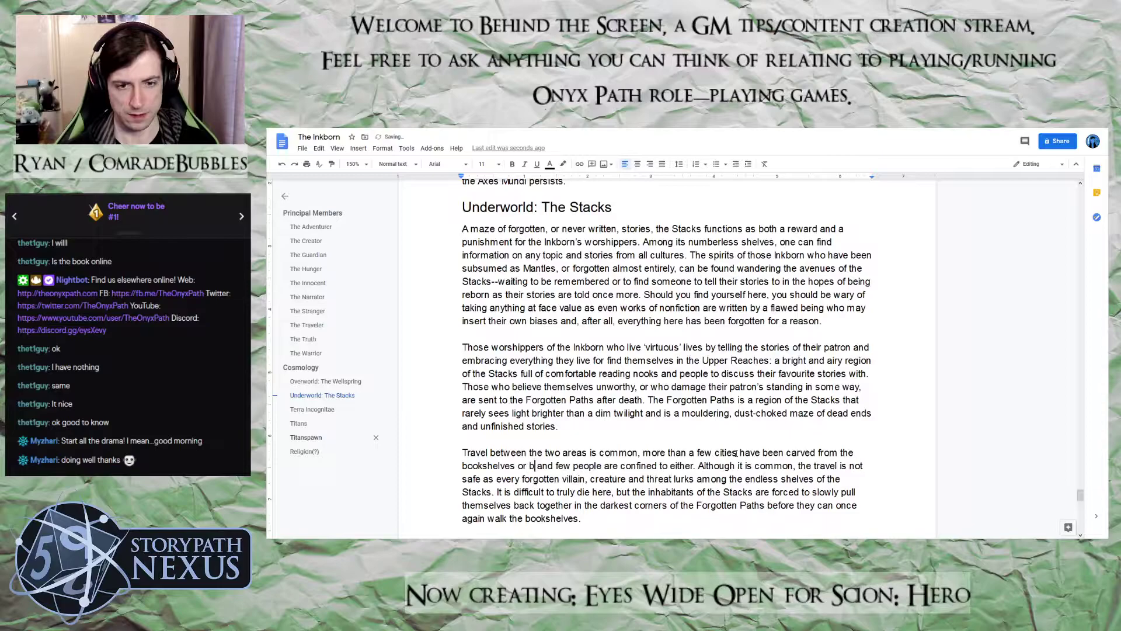
{"action": "type", "text": " the infite"}
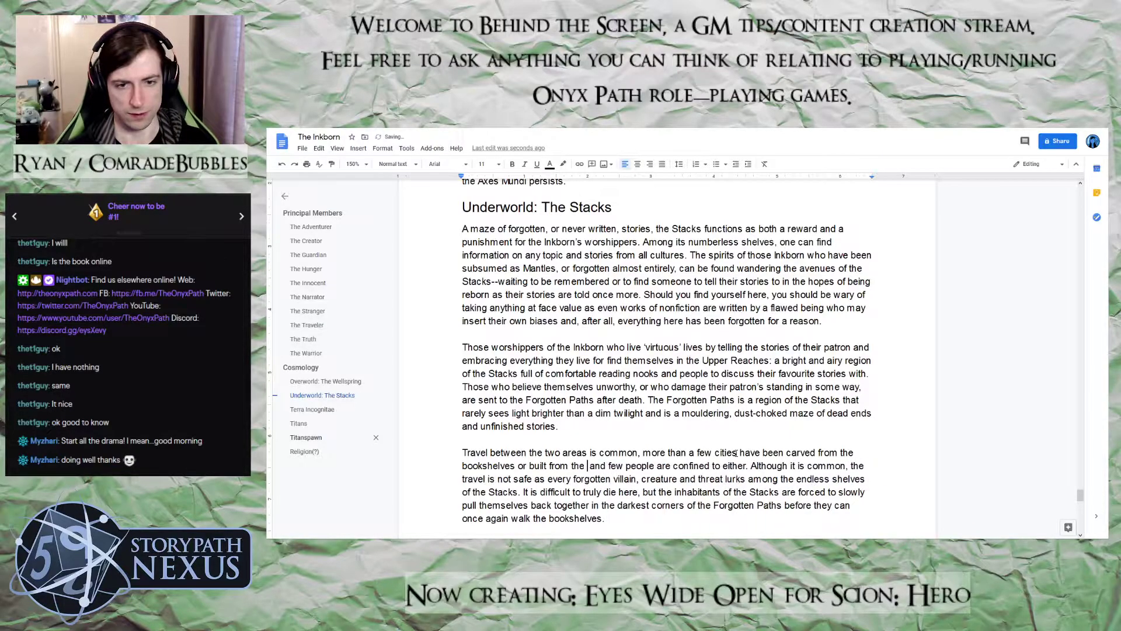
Extend the clause about the cities with "built from the infinite supply of books,", correcting the misspelled "infinite"
{"action": "key", "text": "BackSpace"}
{"action": "key", "text": "BackSpace"}
{"action": "key", "text": "BackSpace"}
{"action": "type", "text": "nit"}
{"action": "type", "text": "e supply "}
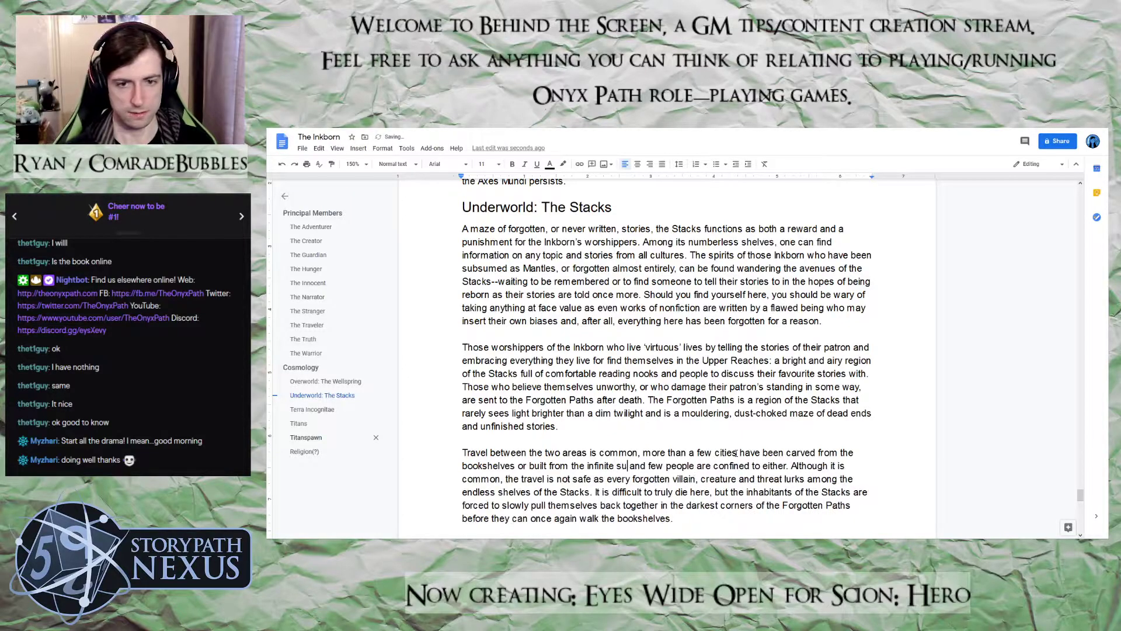
{"action": "type", "text": "of books"}
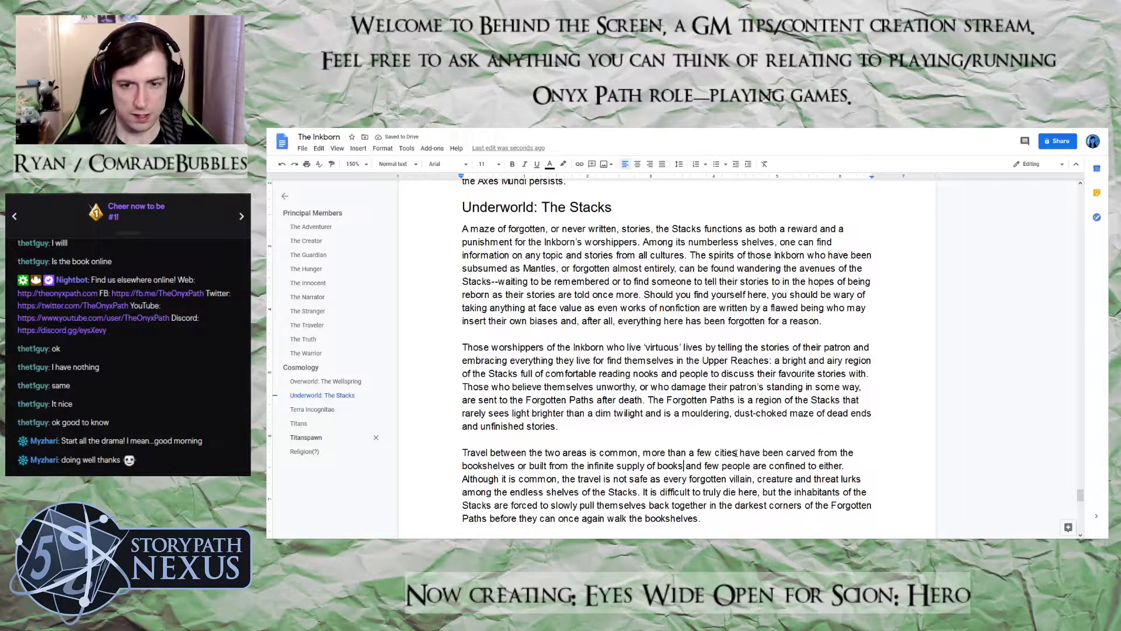
{"action": "type", "text": ","}
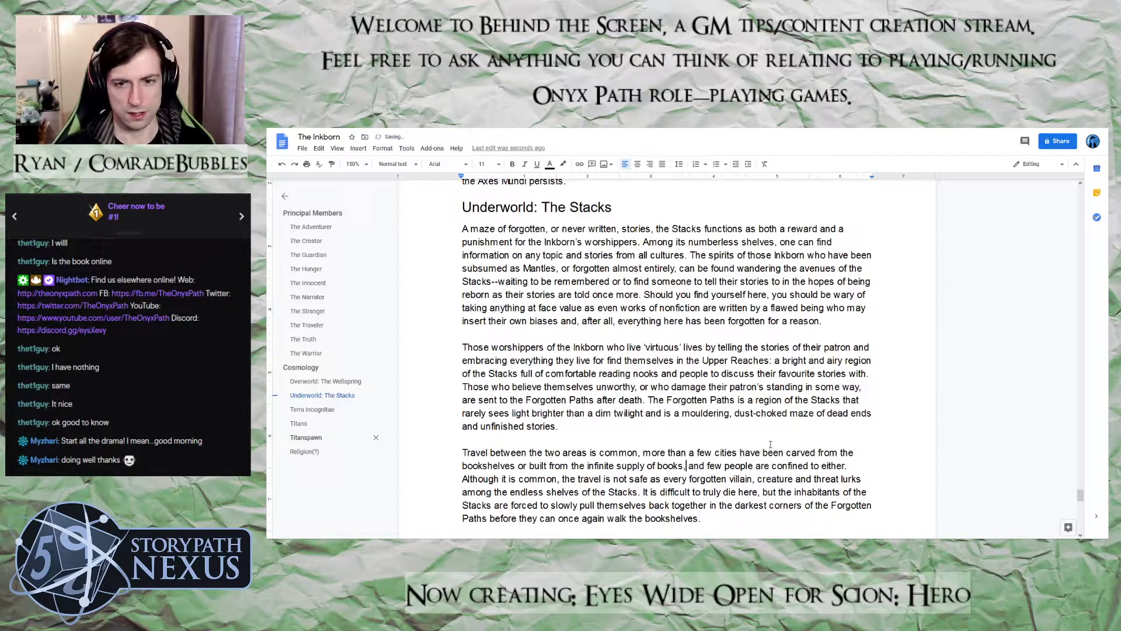
Replace "either" at the end of the travel paragraph's opening sentence with "any one location in the Stacks"
{"action": "double_click", "coordinate": [831, 465]}
{"action": "type", "text": "any one loc"}
{"action": "type", "text": "ation in the "}
{"action": "type", "text": "Stacks. Although it is common, the travel is not safe as every forgotten villain,"}
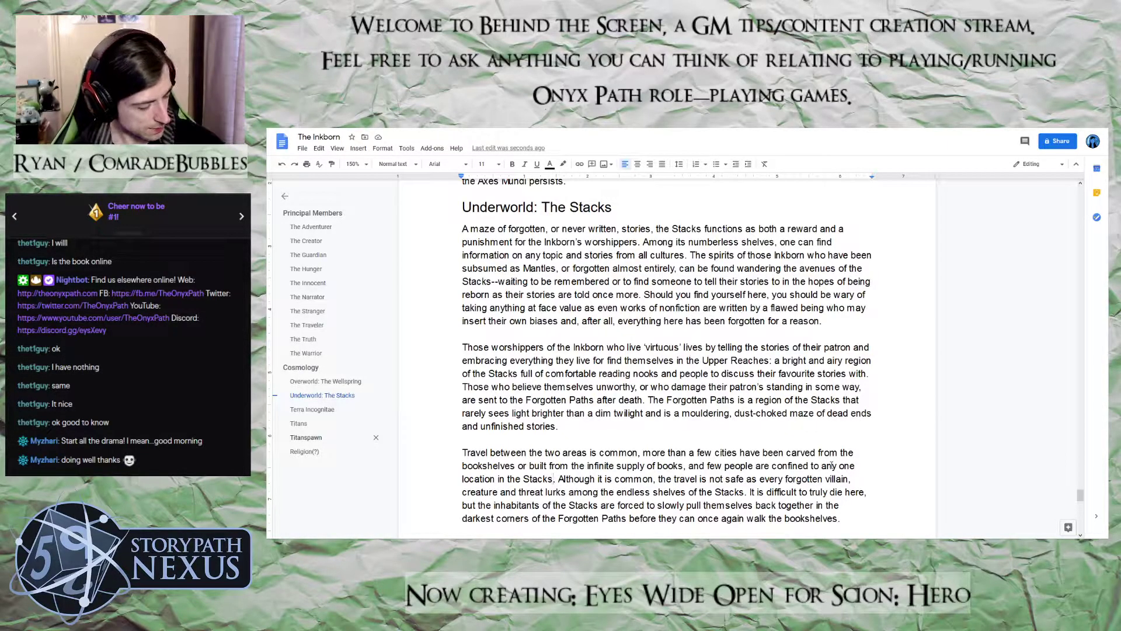
Insert a page break after the Terra Incognitae heading, leaving room for body text above the Titans heading
{"action": "scroll", "coordinate": [898, 451], "scroll_direction": "up", "scroll_amount": 4}
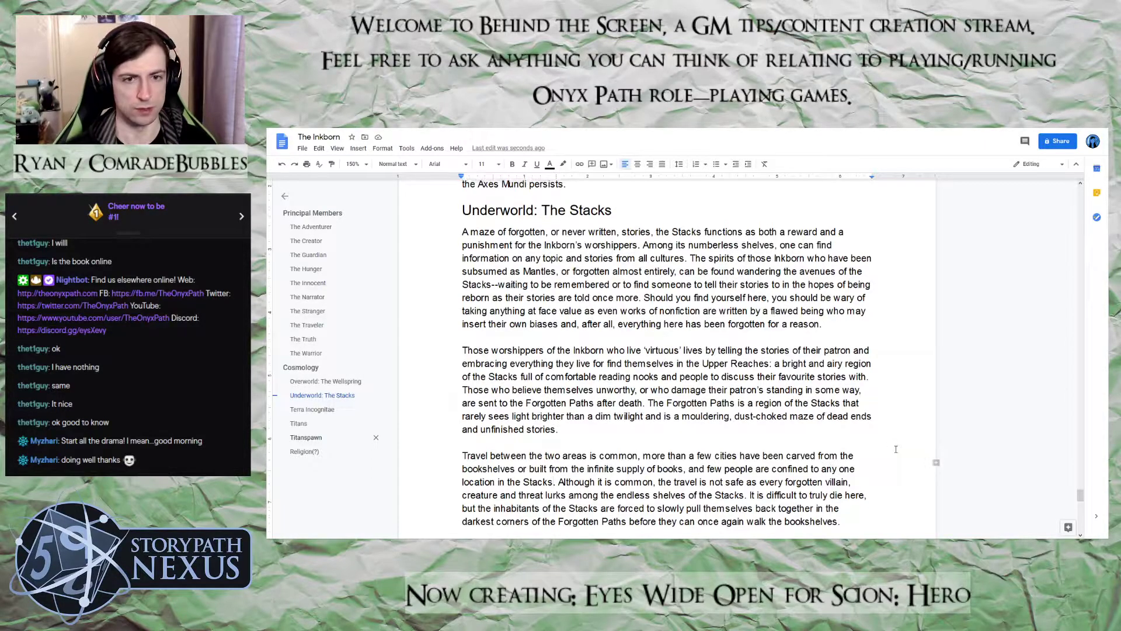
{"action": "scroll", "coordinate": [898, 450], "scroll_direction": "down", "scroll_amount": 7}
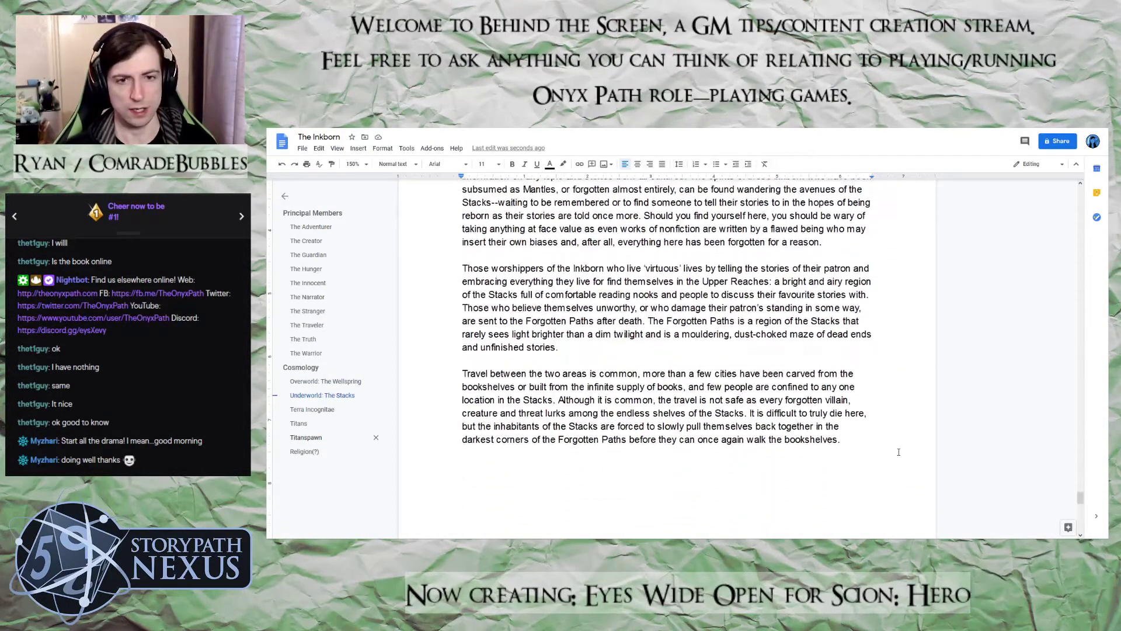
{"action": "scroll", "coordinate": [898, 451], "scroll_direction": "down", "scroll_amount": 4}
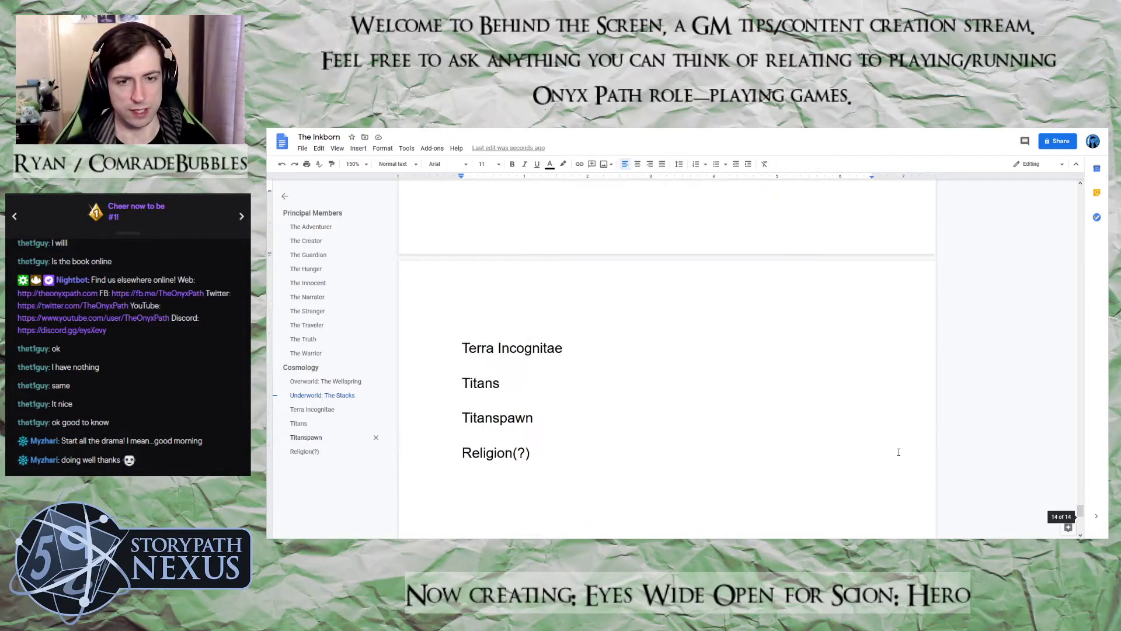
{"action": "left_click", "coordinate": [575, 349]}
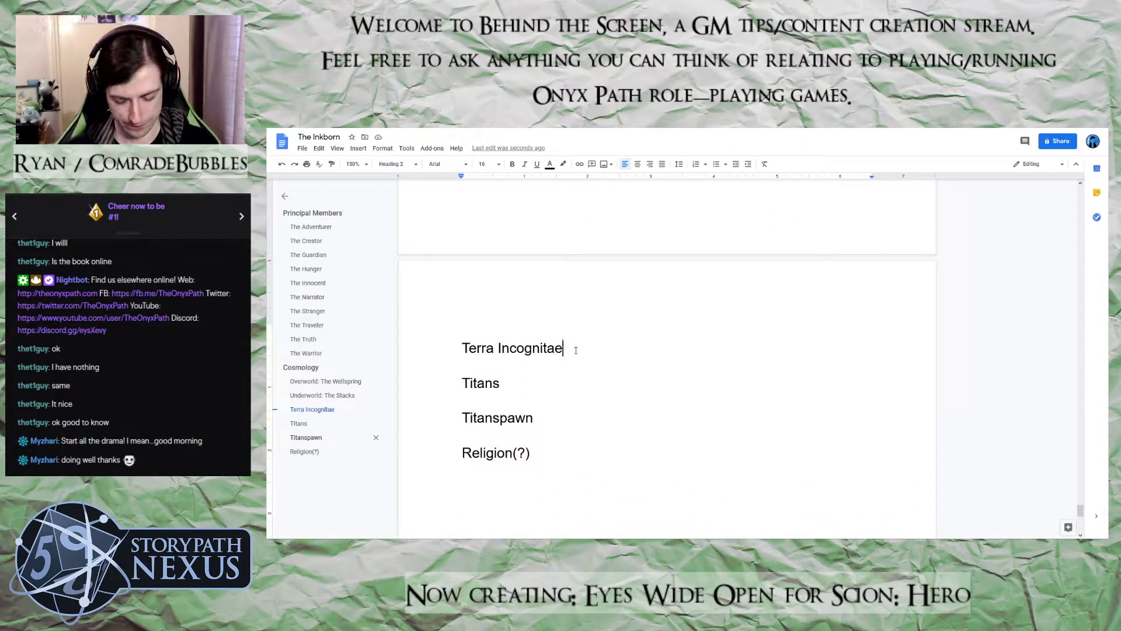
{"action": "key", "text": "ctrl+Return"}
Start the text under the Terra Incognitae heading with "The Library of Alexandria"
{"action": "type", "text": "The Li"}
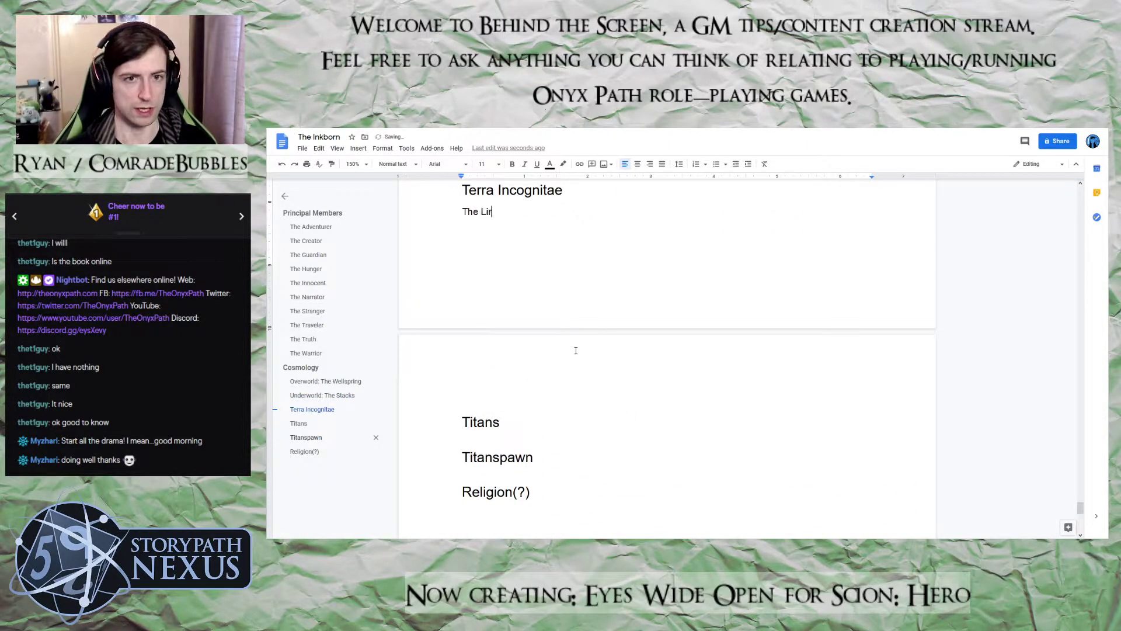
{"action": "type", "text": "brary of Alexandria"}
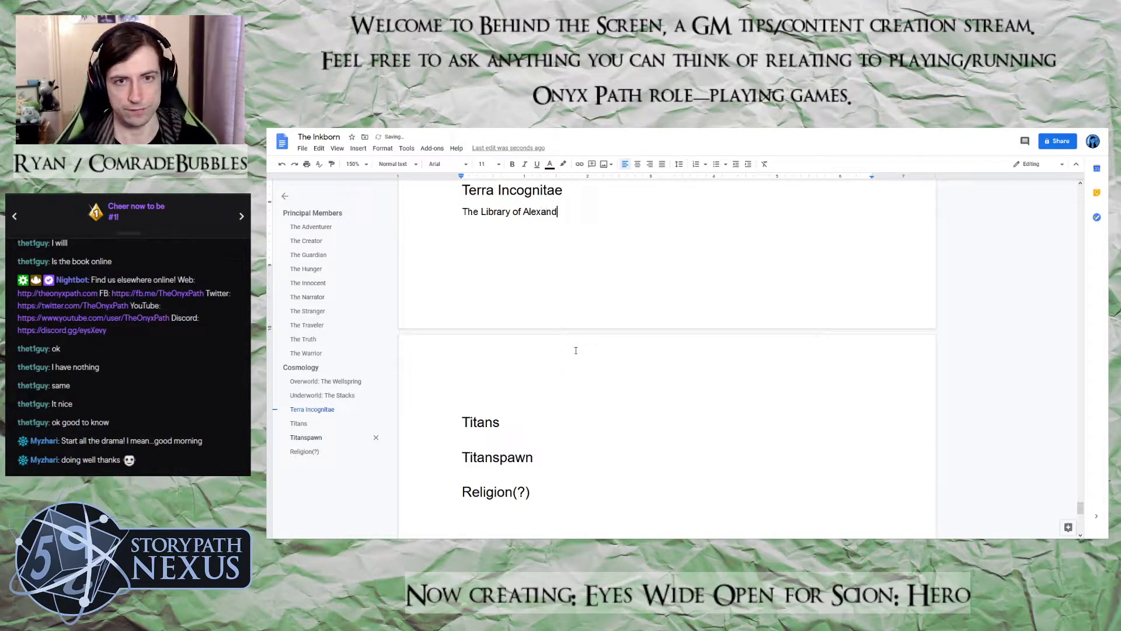
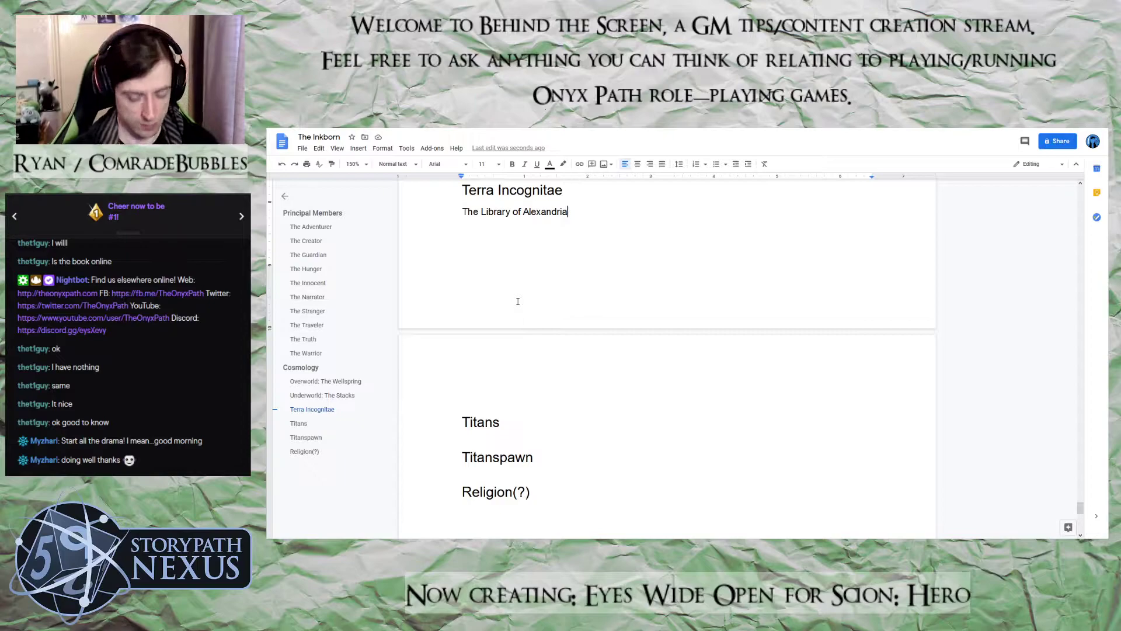
Start a new paragraph under the line "The Library of Alexandria" with "When the Library"
{"action": "key", "text": "Return"}
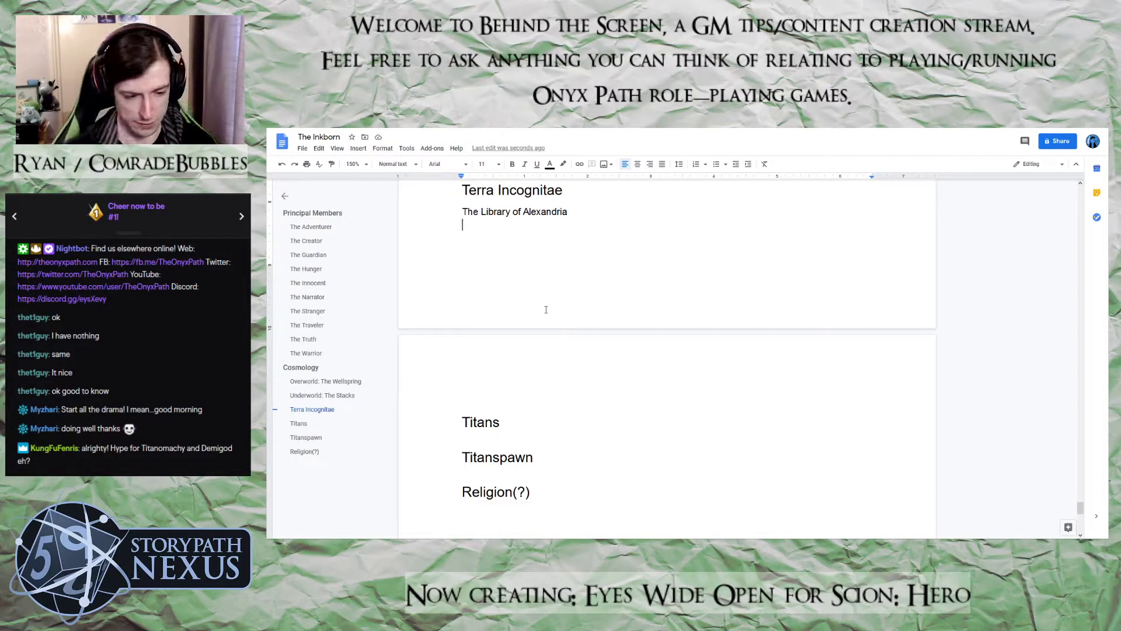
{"action": "type", "text": "When the Library"}
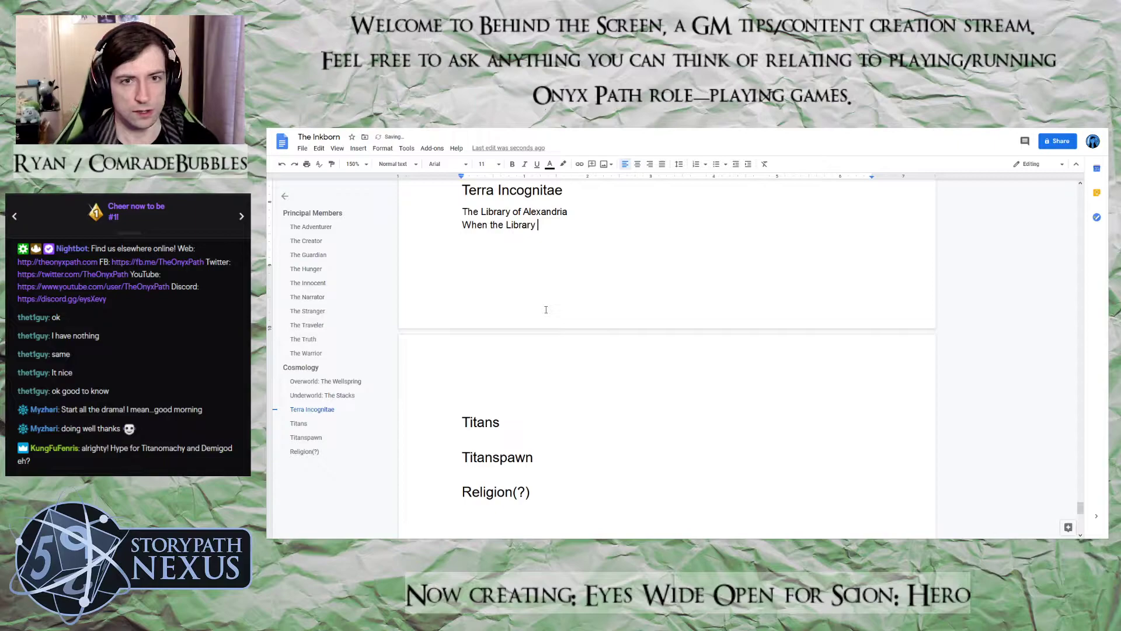
Style the line "The Library of Alexandria" as Heading 3, a subheading under Terra Incognitae
{"action": "left_click_drag", "start_coordinate": [570, 217], "coordinate": [461, 213]}
{"action": "left_click", "coordinate": [396, 164]}
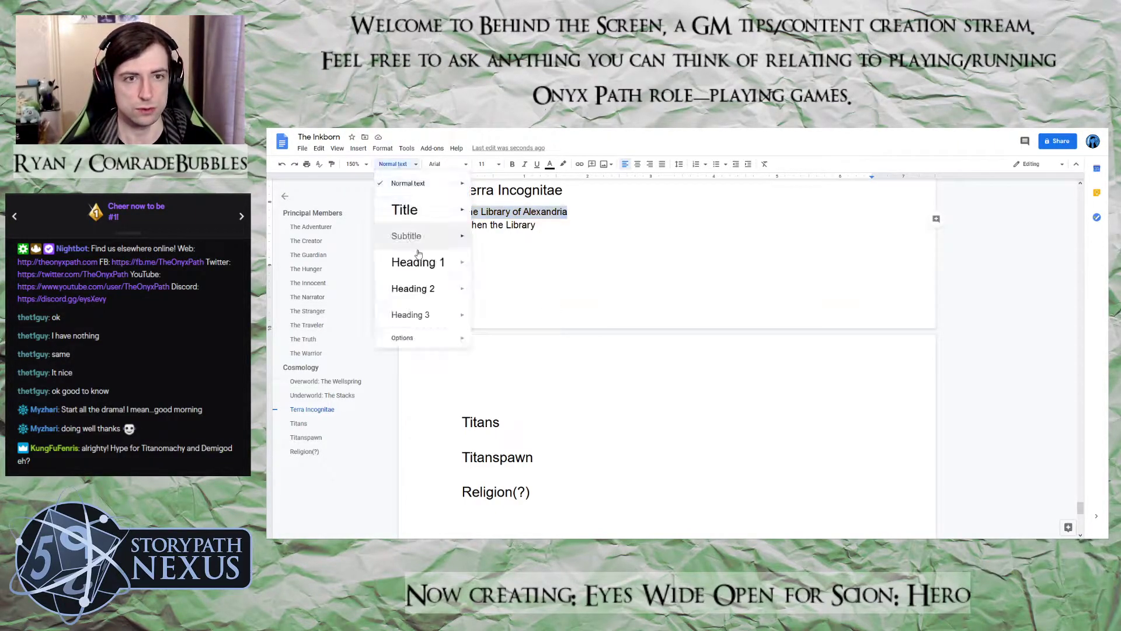
{"action": "left_click", "coordinate": [427, 289]}
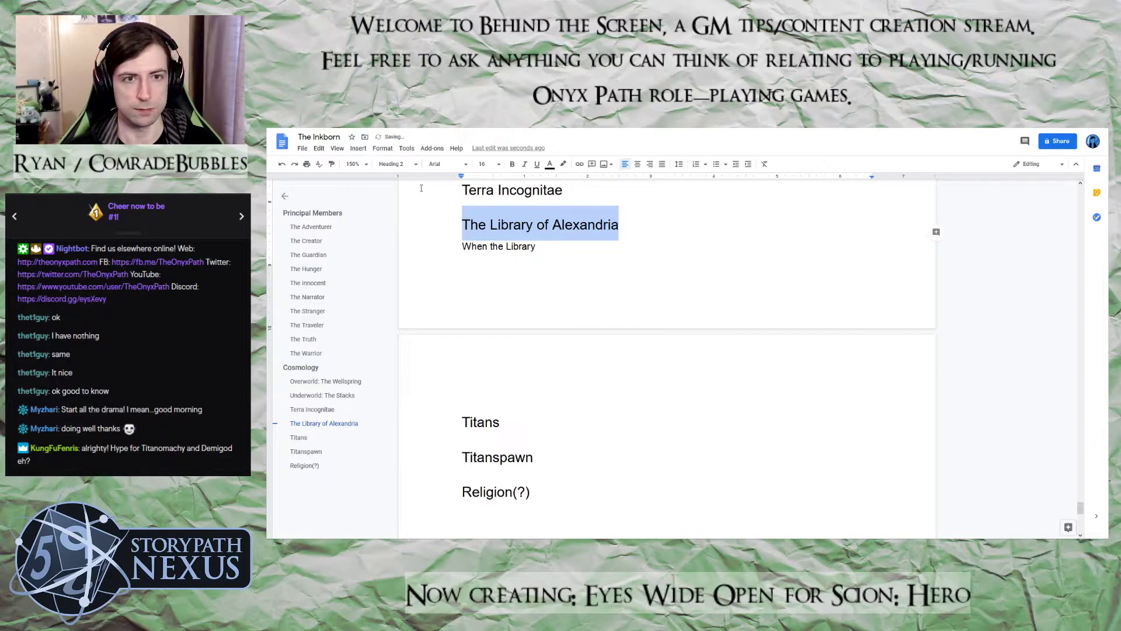
{"action": "left_click", "coordinate": [397, 164]}
{"action": "left_click", "coordinate": [427, 314]}
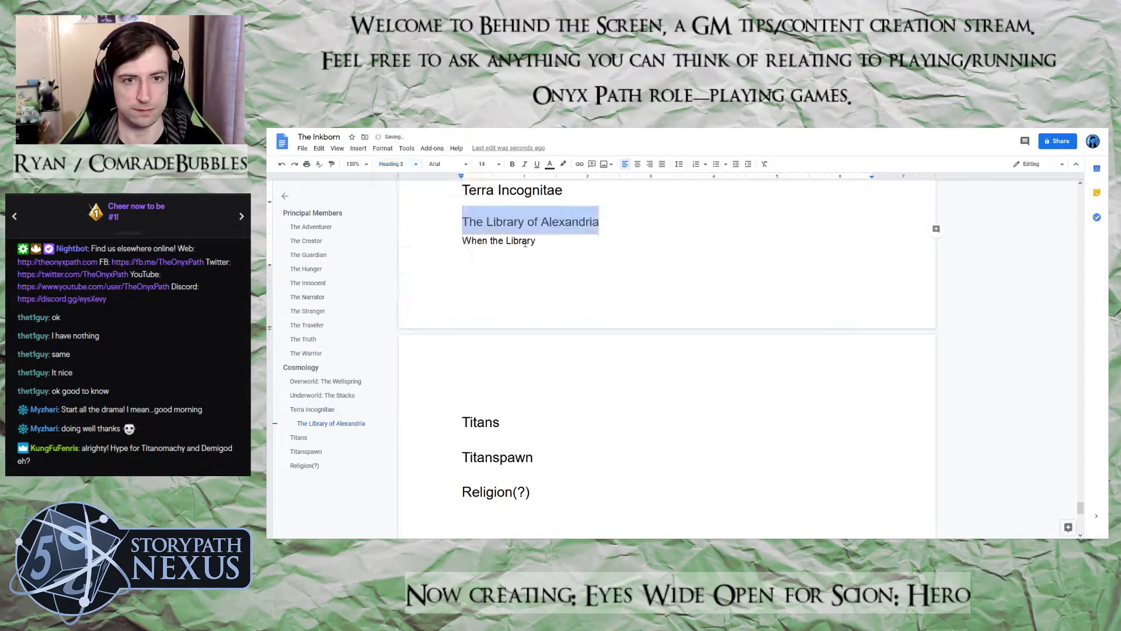
Continue the paragraph's opening sentence after "When the Library" with "of Alexandria burned in the mid-260s CE"
{"action": "left_click", "coordinate": [546, 241]}
{"action": "type", "text": "of Alexandri"}
{"action": "type", "text": "a burned"}
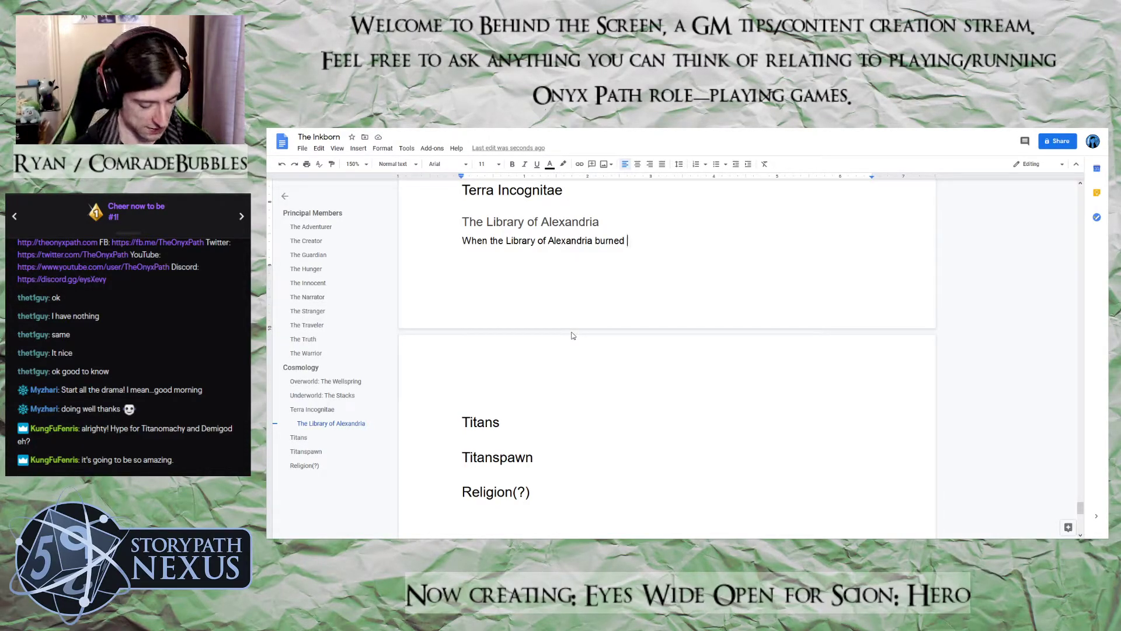
{"action": "type", "text": "in the mid"}
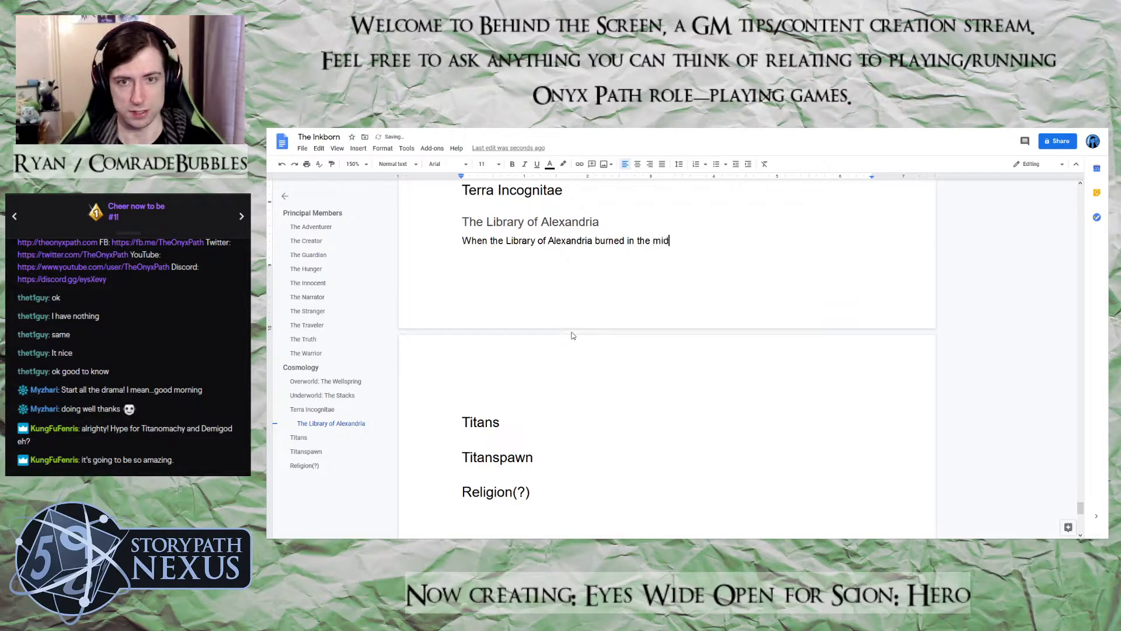
{"action": "type", "text": "-260s CE"}
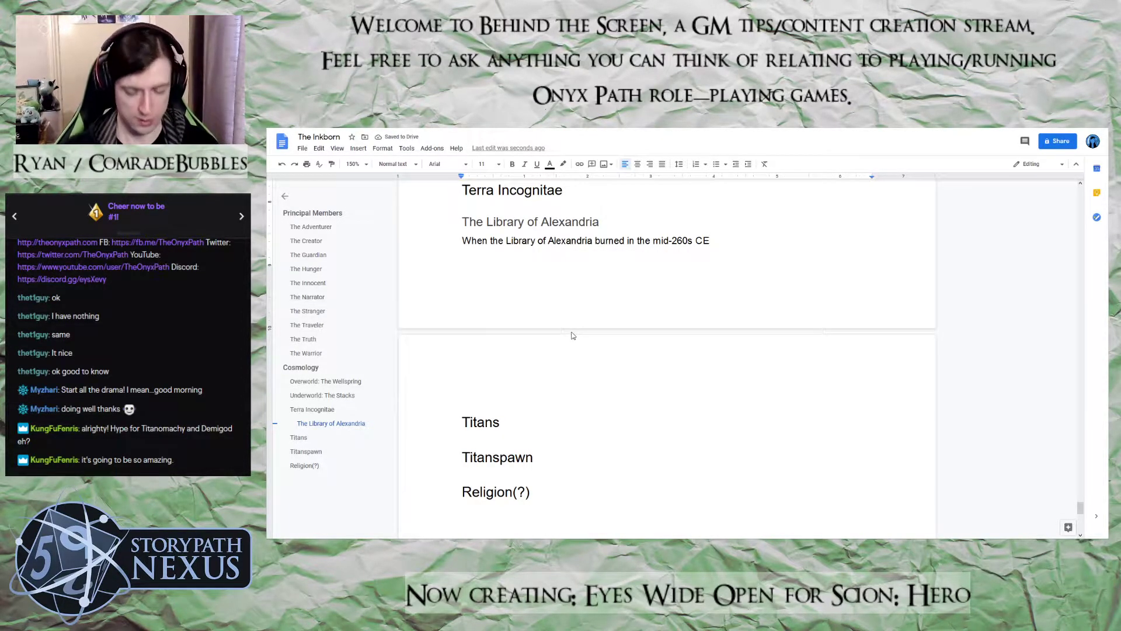
{"action": "key", "text": "ctrl+shift+Left"}
{"action": "key", "text": "ctrl+shift+Right"}
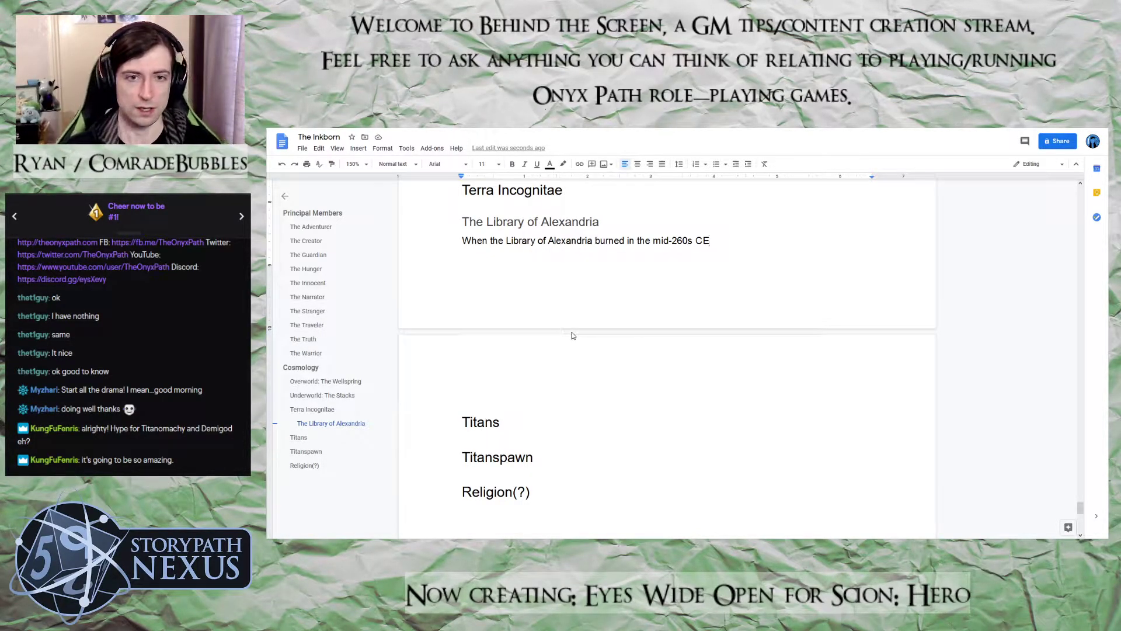
Extend the sentence after the date with ", certain parts of the world and", dropping the initial wording "the world"
{"action": "type", "text": ", the world"}
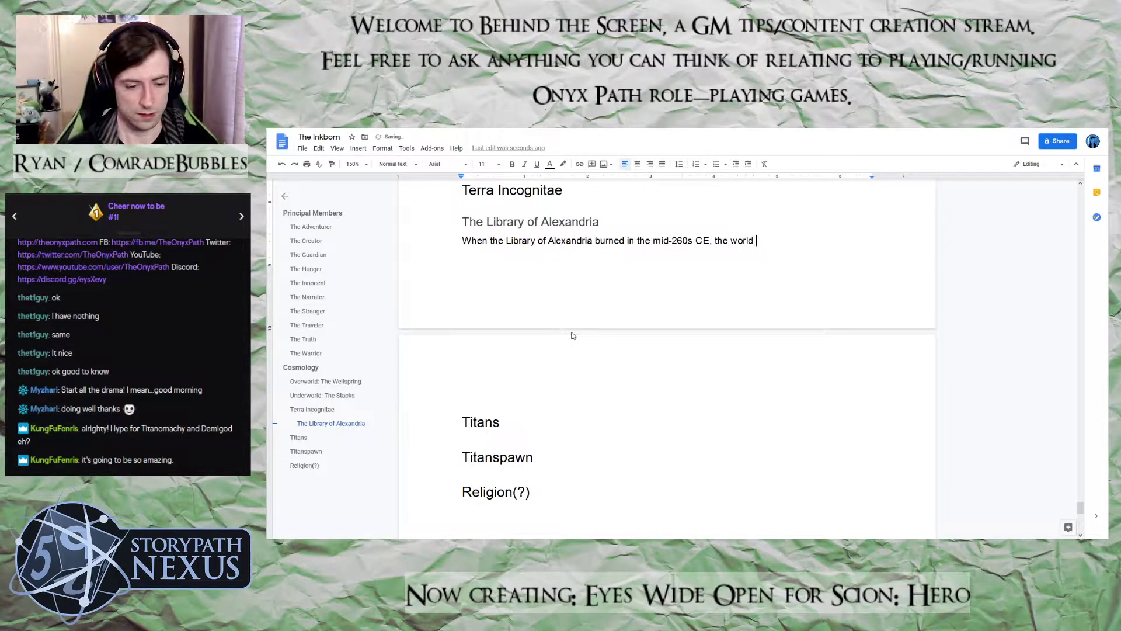
{"action": "key", "text": "BackSpace"}
{"action": "key", "text": "BackSpace"}
{"action": "key", "text": "BackSpace"}
{"action": "key", "text": "BackSpace"}
{"action": "key", "text": "BackSpace"}
{"action": "key", "text": "BackSpace"}
{"action": "key", "text": "BackSpace"}
{"action": "key", "text": "BackSpace"}
{"action": "key", "text": "BackSpace"}
{"action": "key", "text": "BackSpace"}
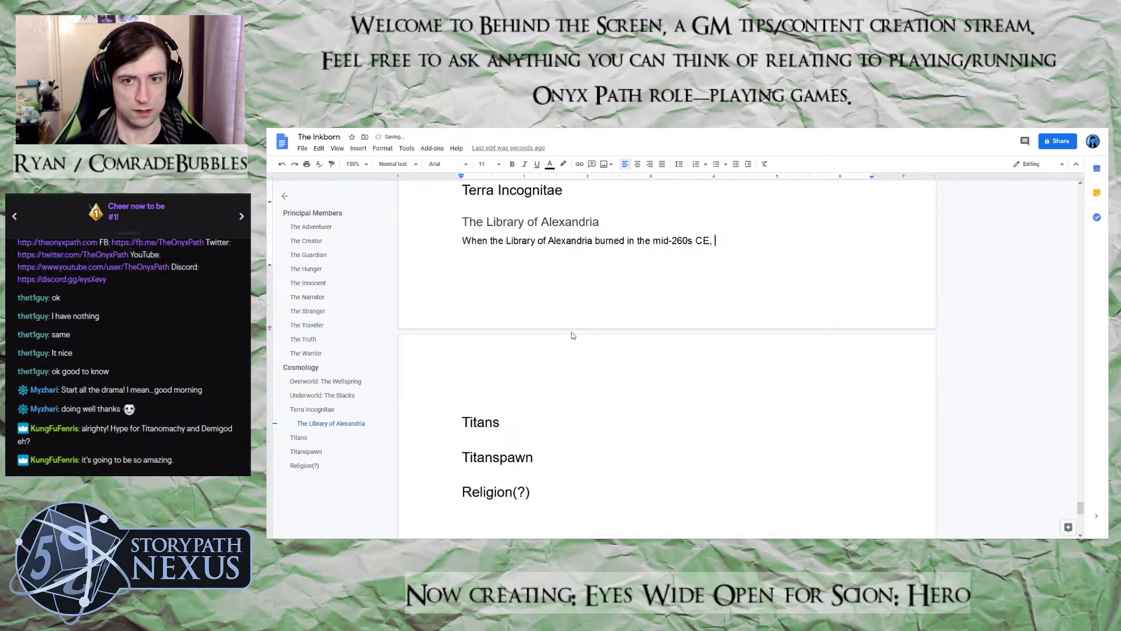
{"action": "type", "text": "certain "}
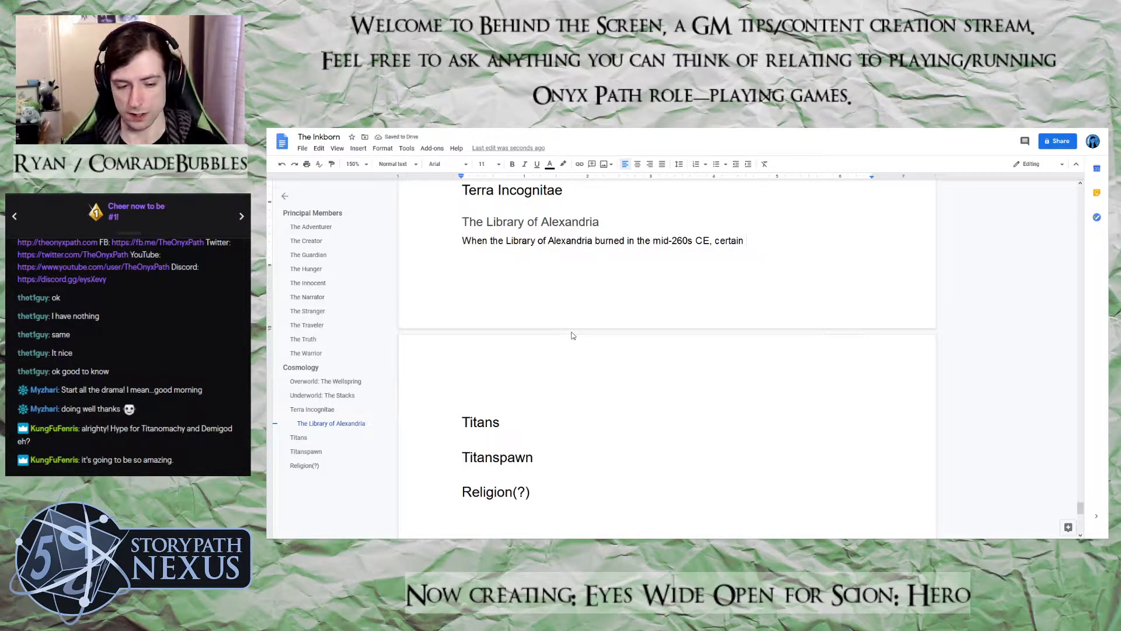
{"action": "type", "text": "parts of the world and the"}
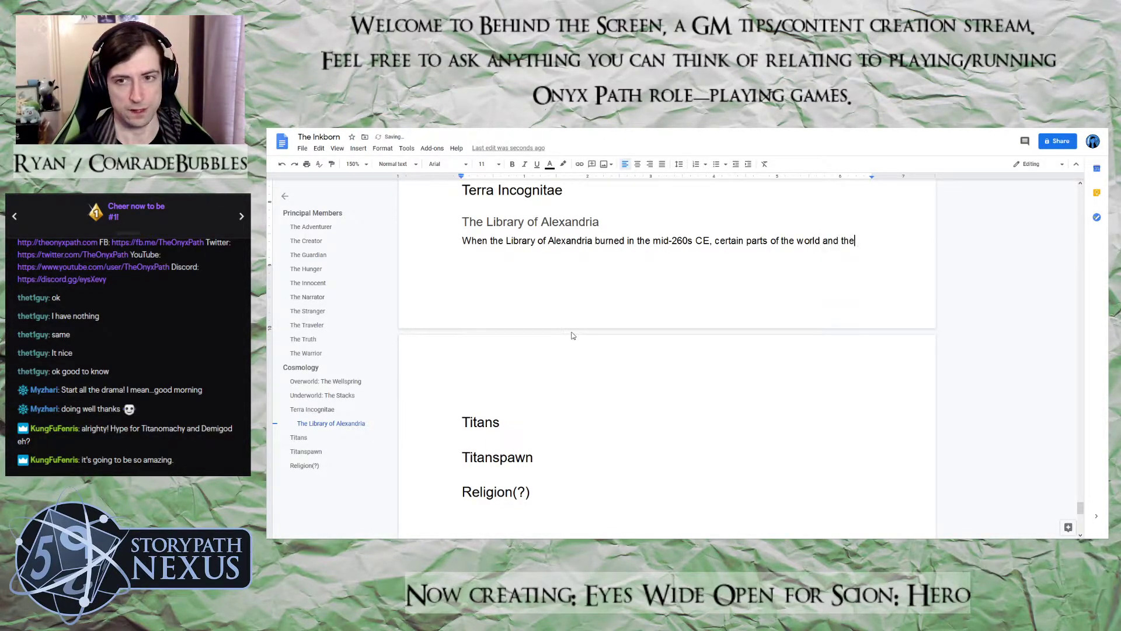
Continue the sentence after "the world and" with "a handful of deities shuddered at the loss of", correcting typos along the way
{"action": "key", "text": "BackSpace"}
{"action": "key", "text": "BackSpace"}
{"action": "key", "text": "BackSpace"}
{"action": "type", "text": "a ah"}
{"action": "key", "text": "BackSpace"}
{"action": "key", "text": "BackSpace"}
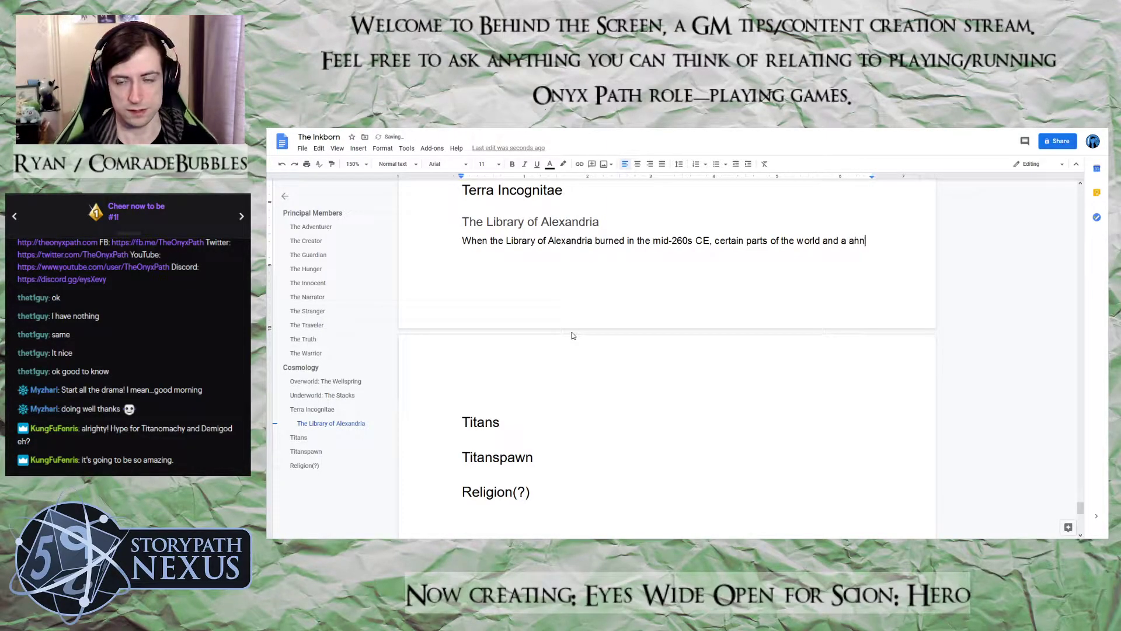
{"action": "type", "text": "handful of"}
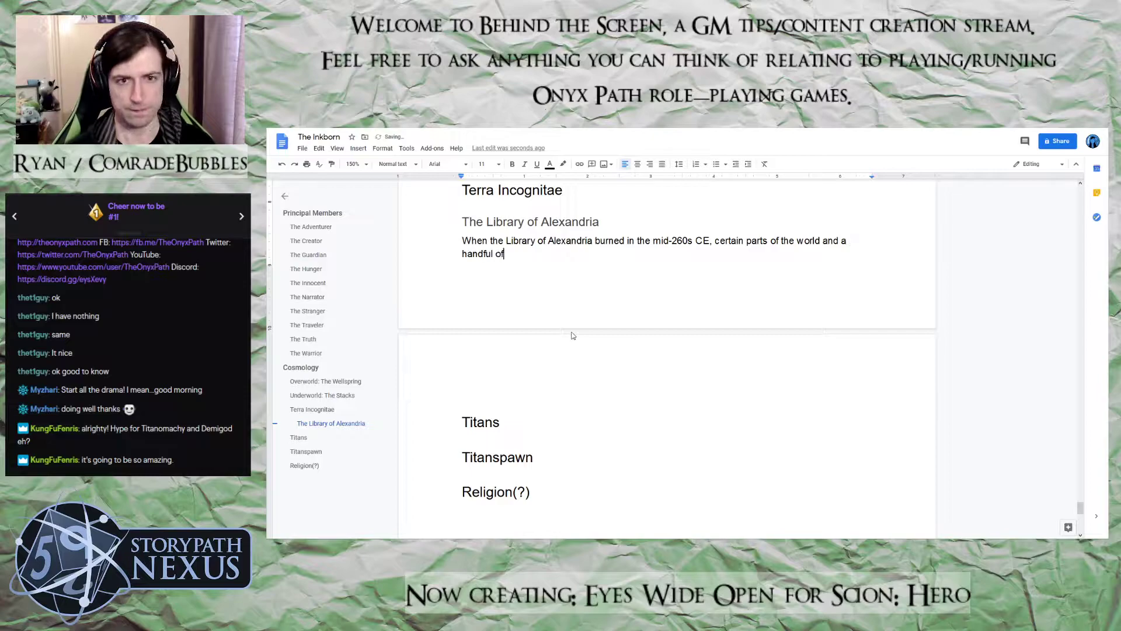
{"action": "type", "text": " deities shi"}
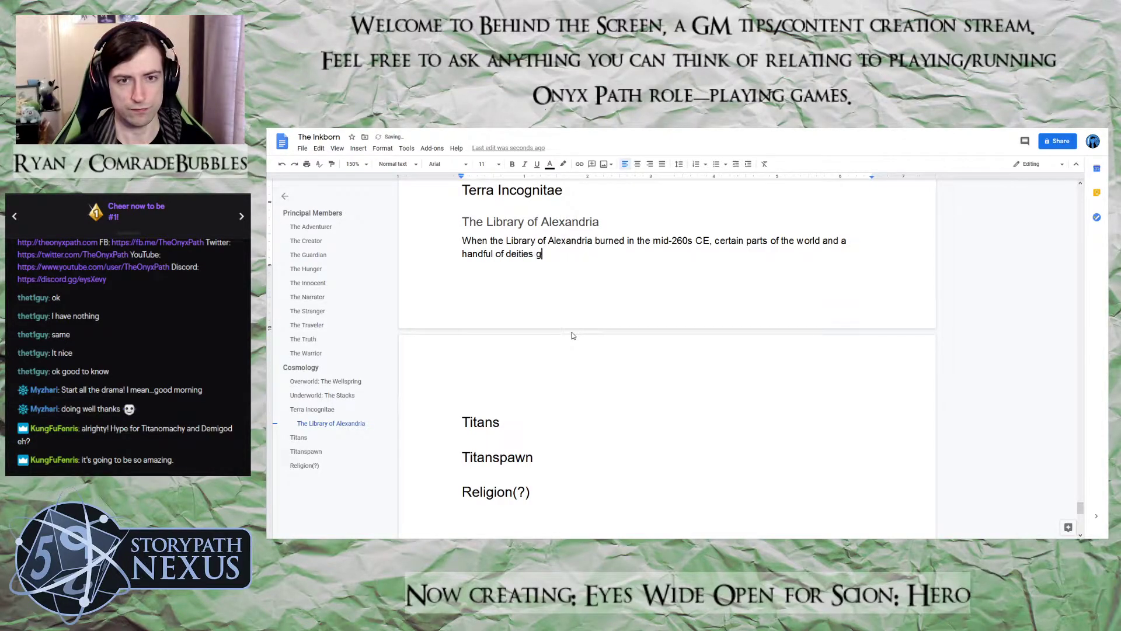
{"action": "type", "text": "ve"}
{"action": "key", "text": "BackSpace"}
{"action": "key", "text": "BackSpace"}
{"action": "key", "text": "BackSpace"}
{"action": "type", "text": "udderd"}
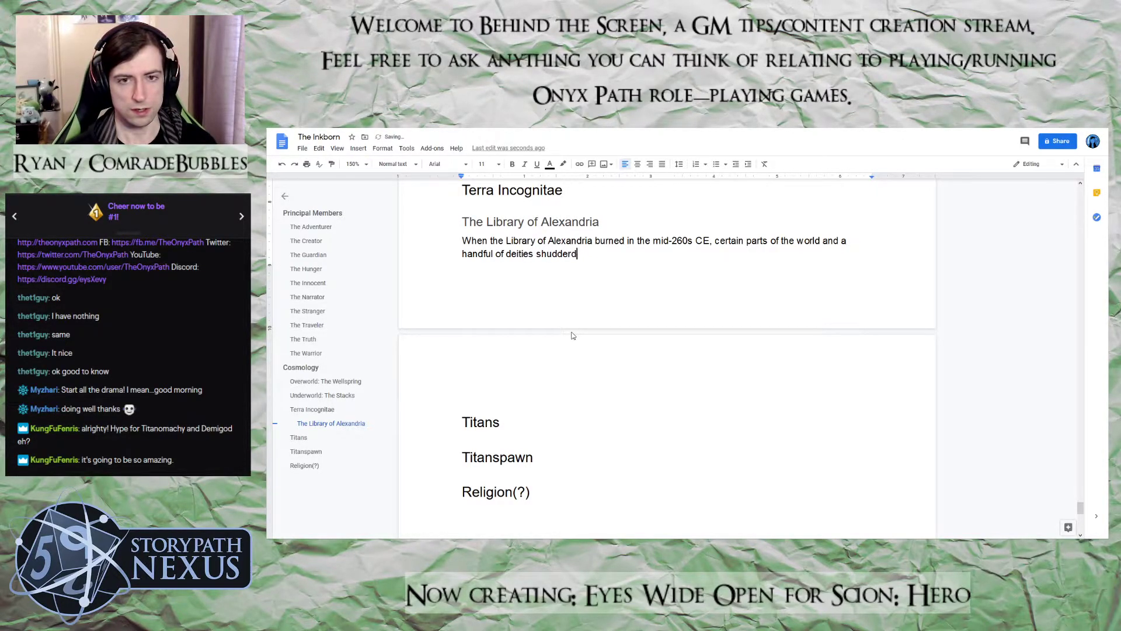
{"action": "key", "text": "BackSpace"}
{"action": "type", "text": "ed at the l"}
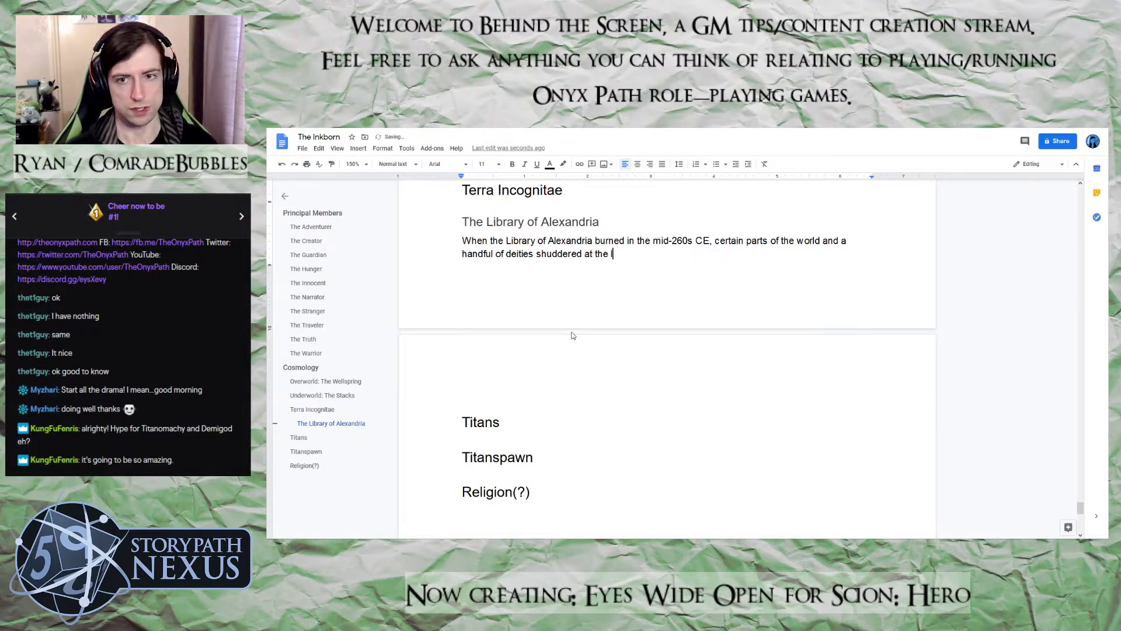
{"action": "type", "text": "oss of "}
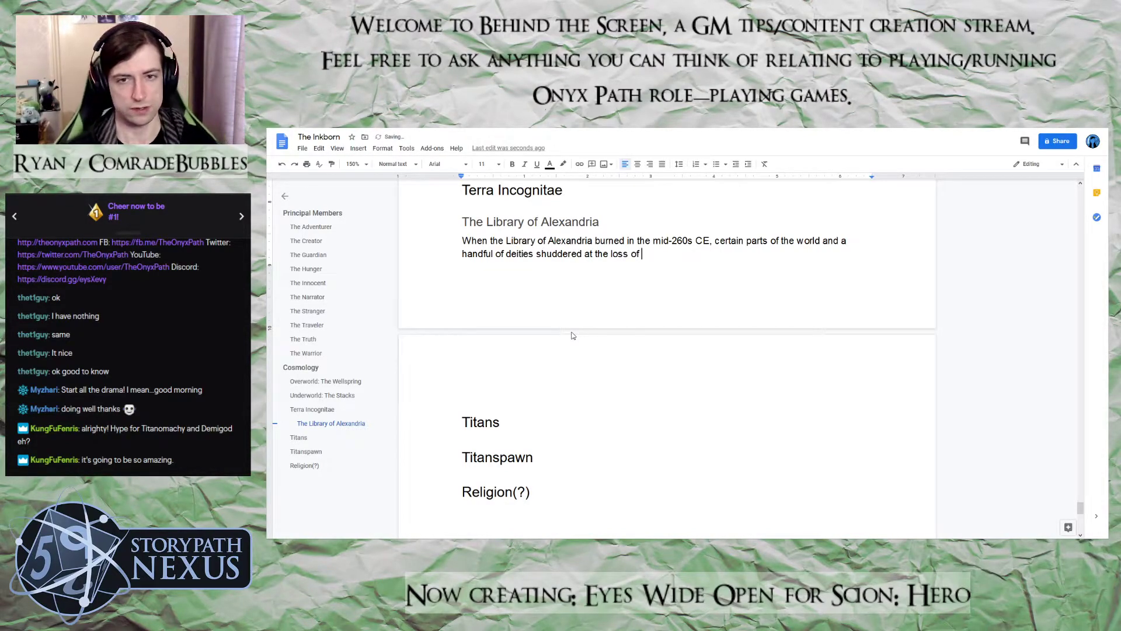
{"action": "type", "text": "such a"}
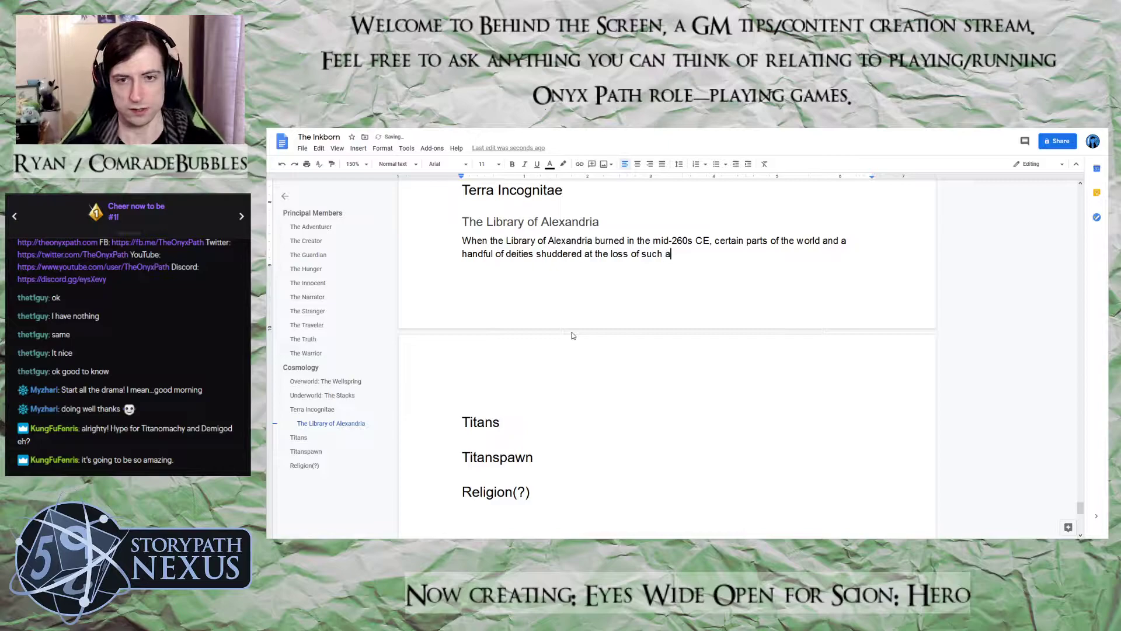
{"action": "type", "text": " lar"}
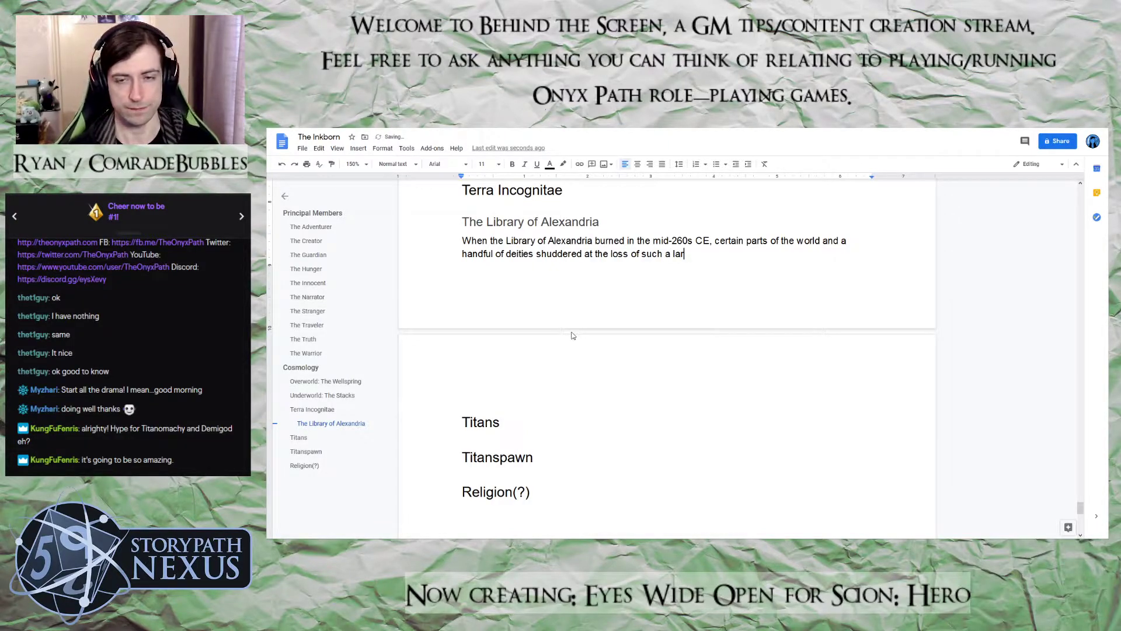
{"action": "type", "text": "ge repos"}
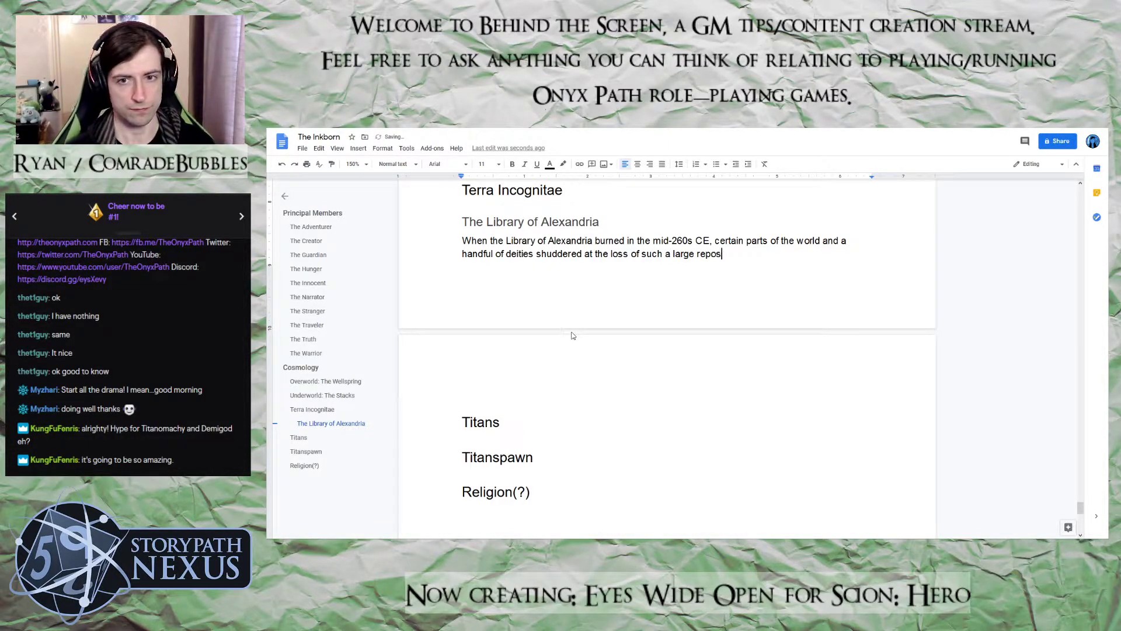
{"action": "type", "text": "itory of "}
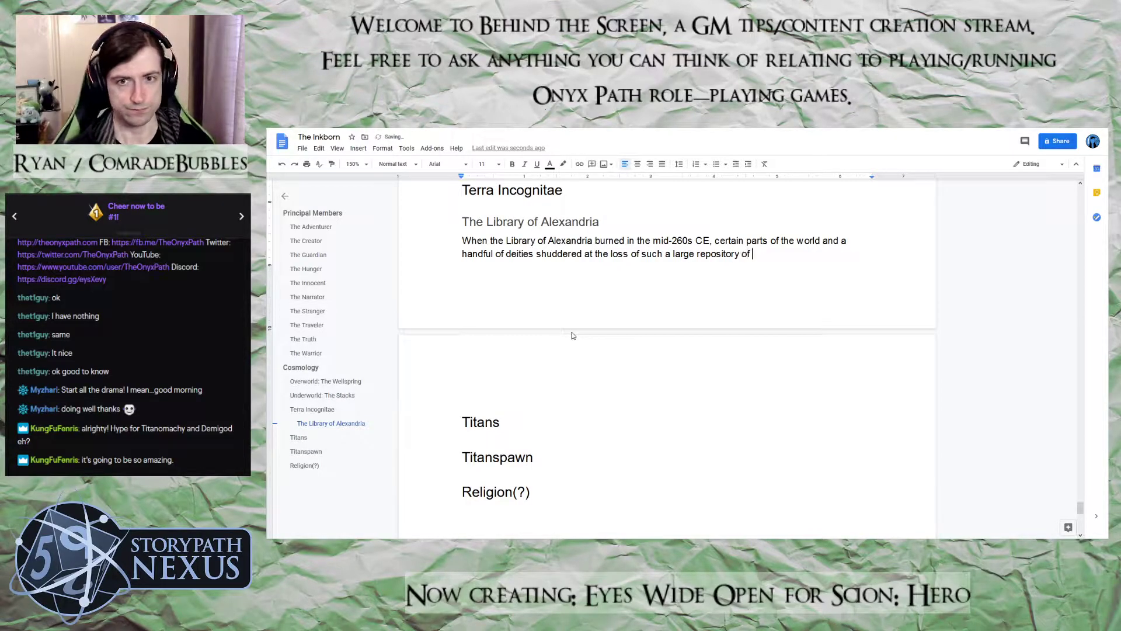
{"action": "type", "text": "knowledge"}
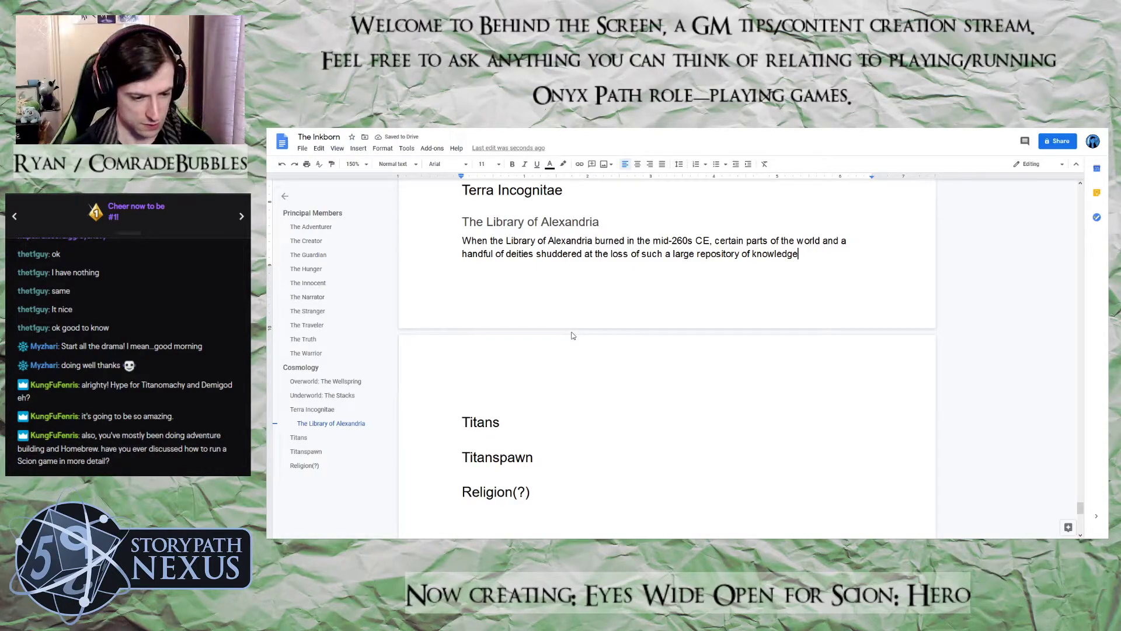
Finish the Library of Alexandria sentence with "such a large repository of knowledge."
{"action": "type", "text": ". What no-one"}
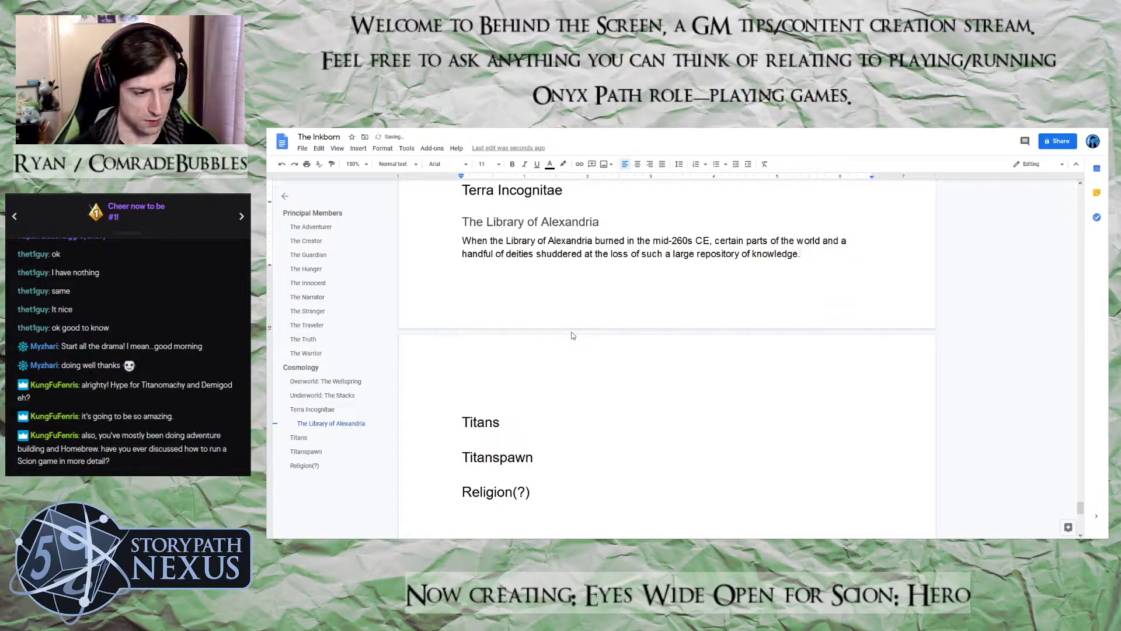
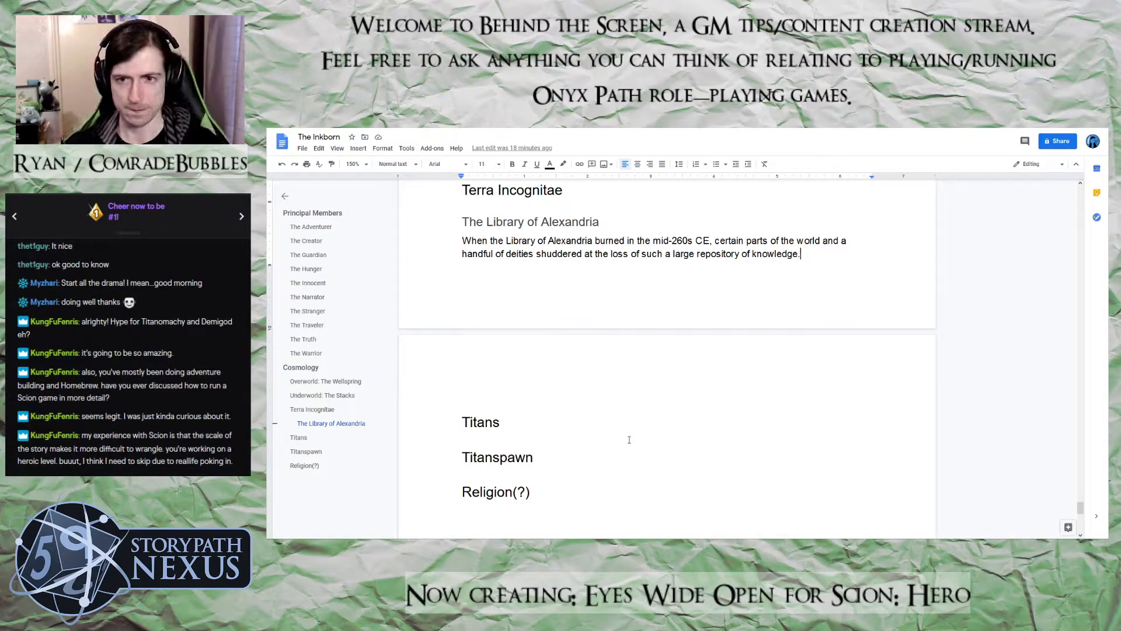
Begin a second sentence in the Library of Alexandria paragraph with "What no-one can fully explain is how the"
{"action": "type", "text": "W"}
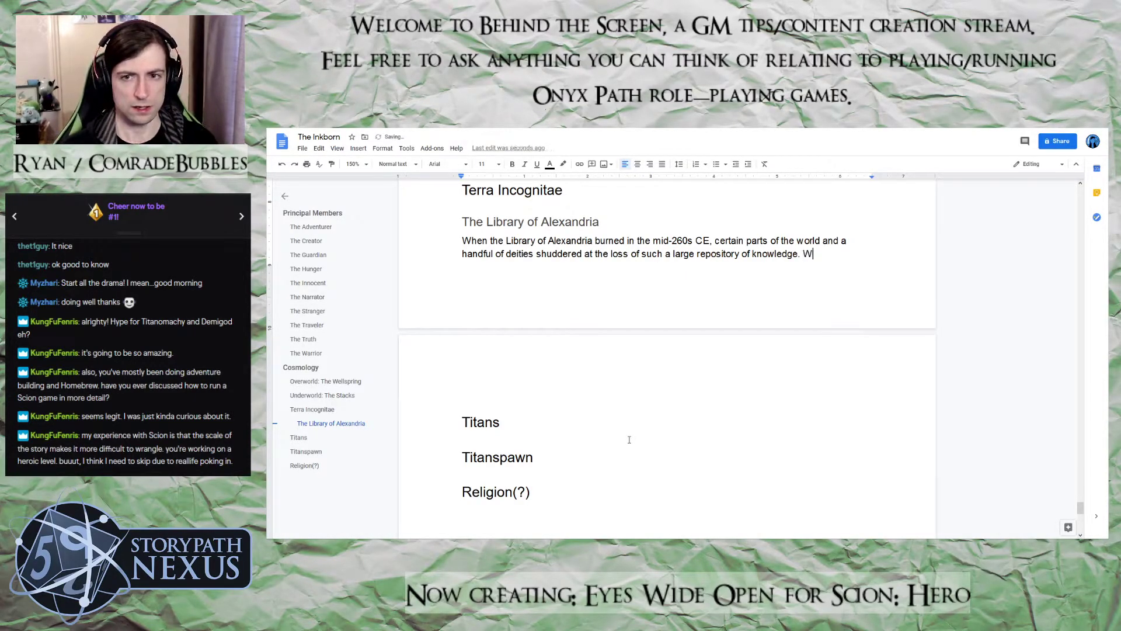
{"action": "type", "text": "hat no-"}
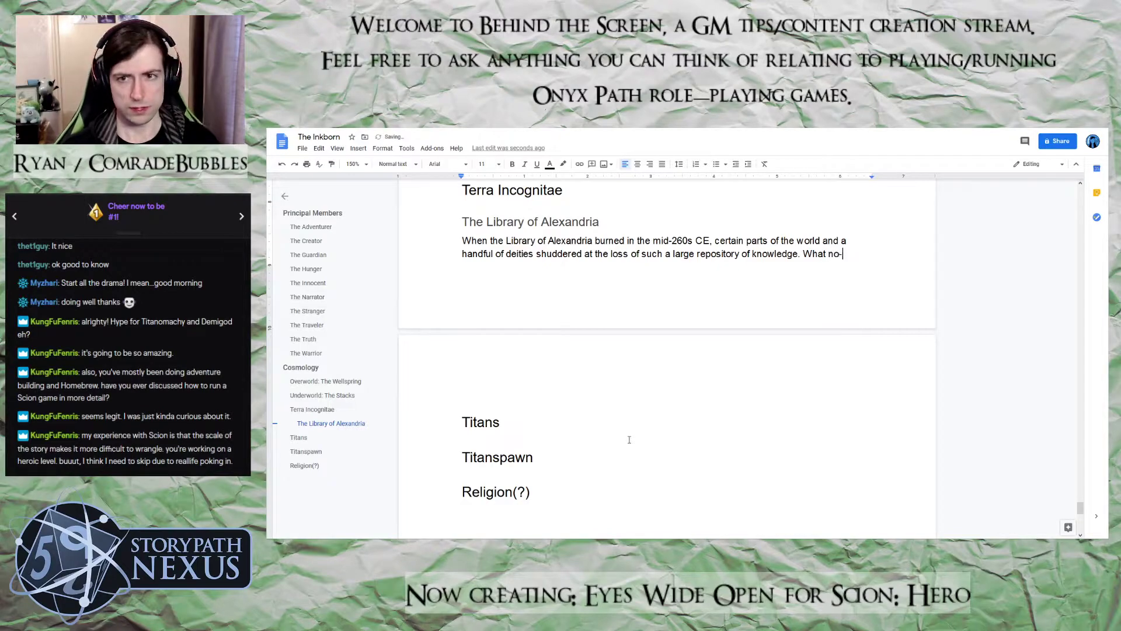
{"action": "type", "text": "one can fu"}
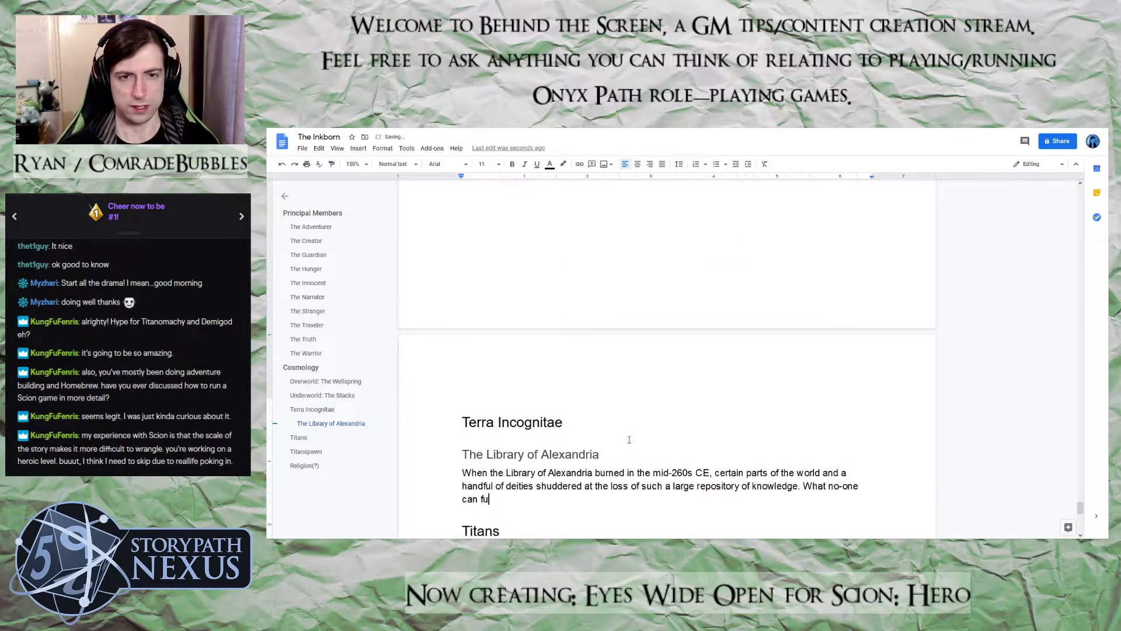
{"action": "type", "text": "lly r"}
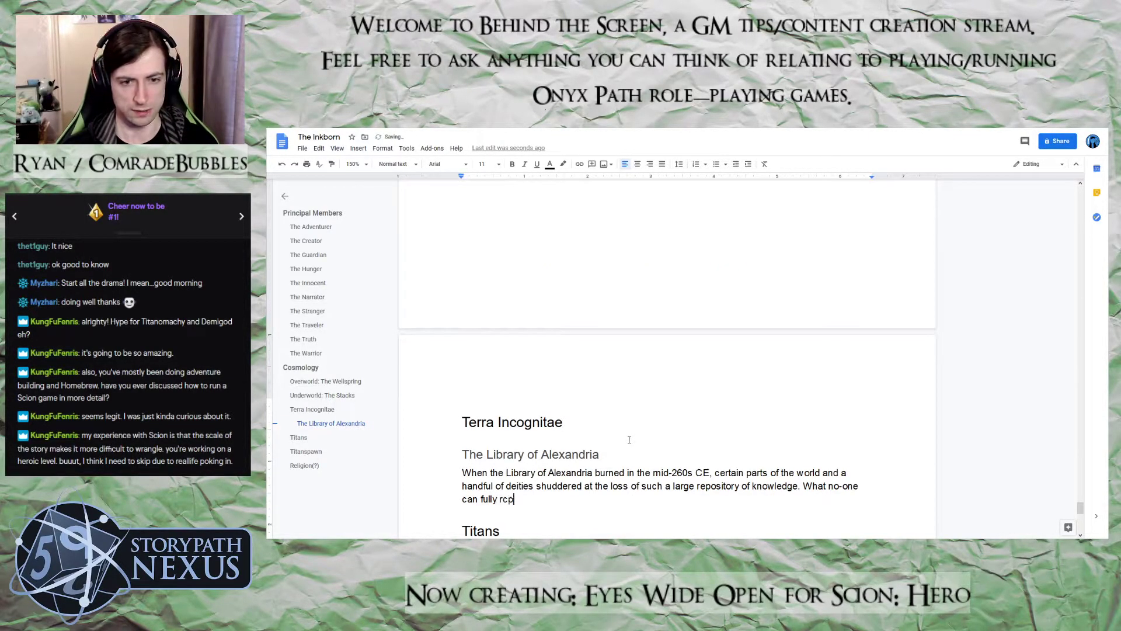
{"action": "key", "text": "BackSpace"}
{"action": "type", "text": "explai"}
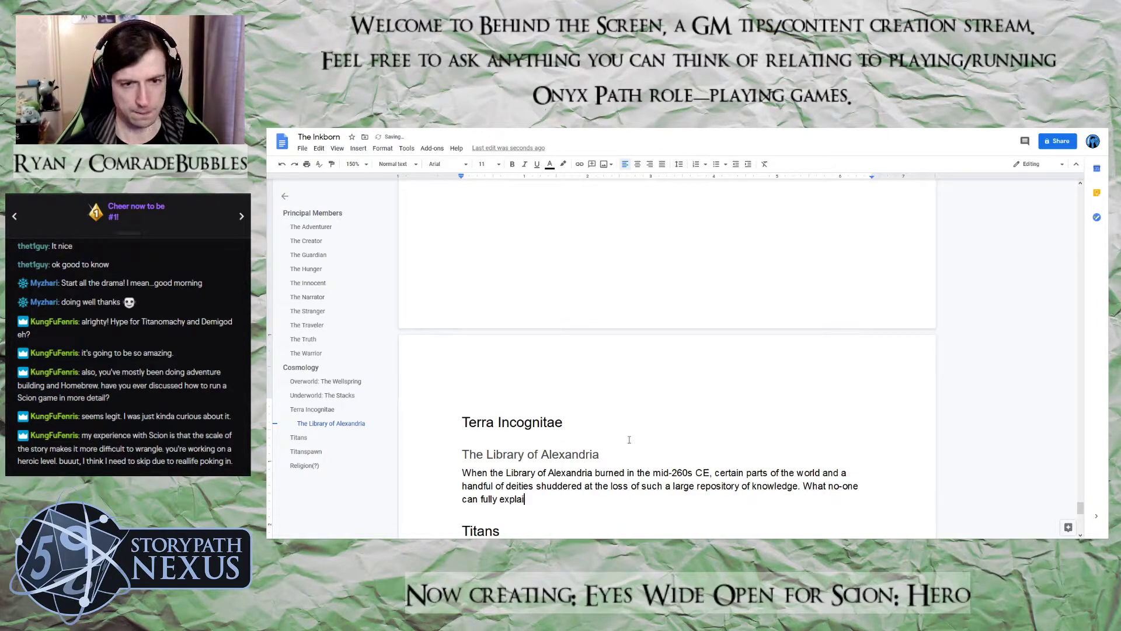
{"action": "key", "text": "BackSpace"}
{"action": "type", "text": "n is how the"}
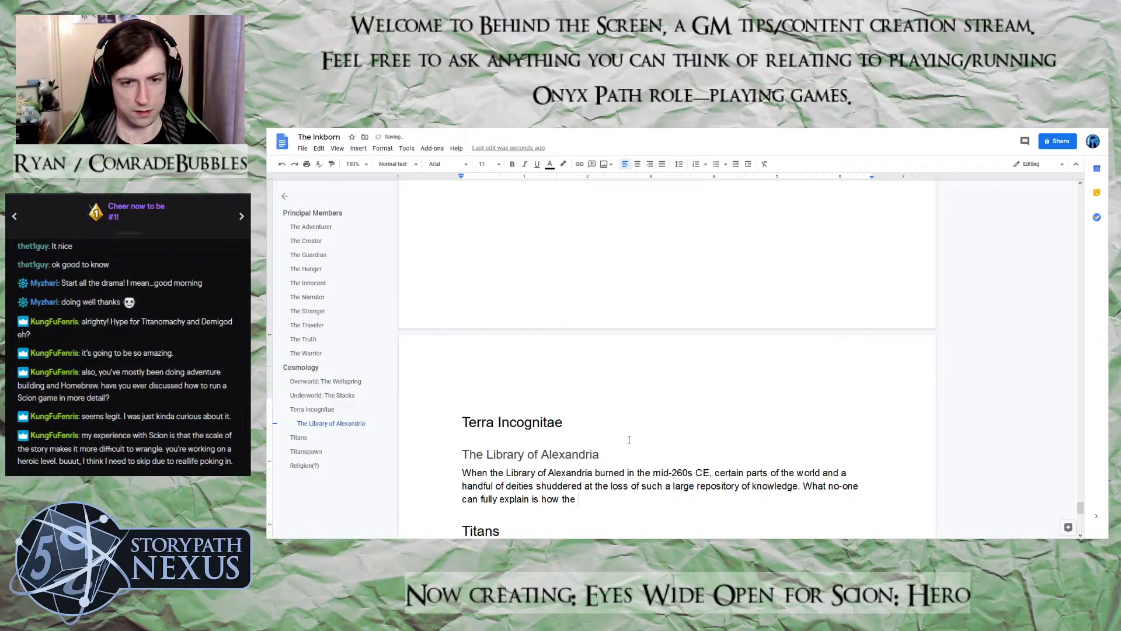
Replace the trailing "the" and continue the sentence with "a mirage of the Library appeared one"
{"action": "key", "text": "BackSpace"}
{"action": "key", "text": "BackSpace"}
{"action": "key", "text": "BackSpace"}
{"action": "key", "text": "BackSpace"}
{"action": "type", "text": "a mir"}
{"action": "type", "text": "agepf"}
{"action": "key", "text": "BackSpace"}
{"action": "key", "text": "BackSpace"}
Extend the mirage sentence with "summer's evening in August", correcting the spelling of the month
{"action": "key", "text": "BackSpace"}
{"action": "type", "text": "of the Library appeared one summer's evening in AAu"}
{"action": "key", "text": "BackSpace"}
{"action": "key", "text": "BackSpace"}
{"action": "type", "text": "ugut"}
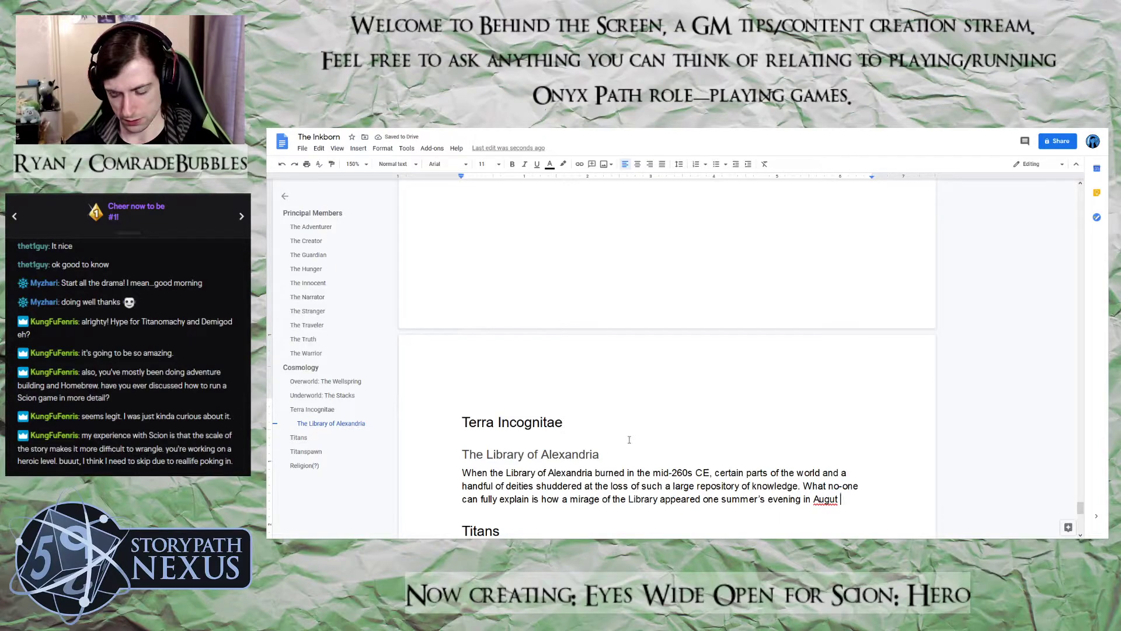
{"action": "key", "text": "BackSpace"}
{"action": "key", "text": "BackSpace"}
{"action": "type", "text": "st"}
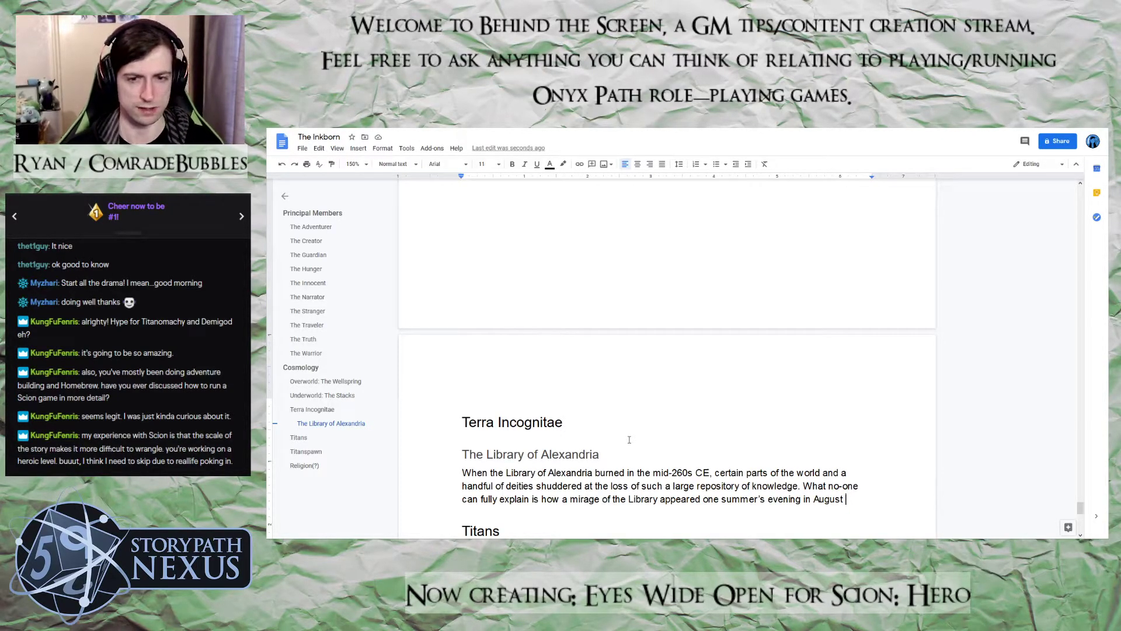
Consult The Narrator's entry, return to the Library of Alexandria paragraph and continue after "August" with "1710 on its"
{"action": "left_click", "coordinate": [313, 300]}
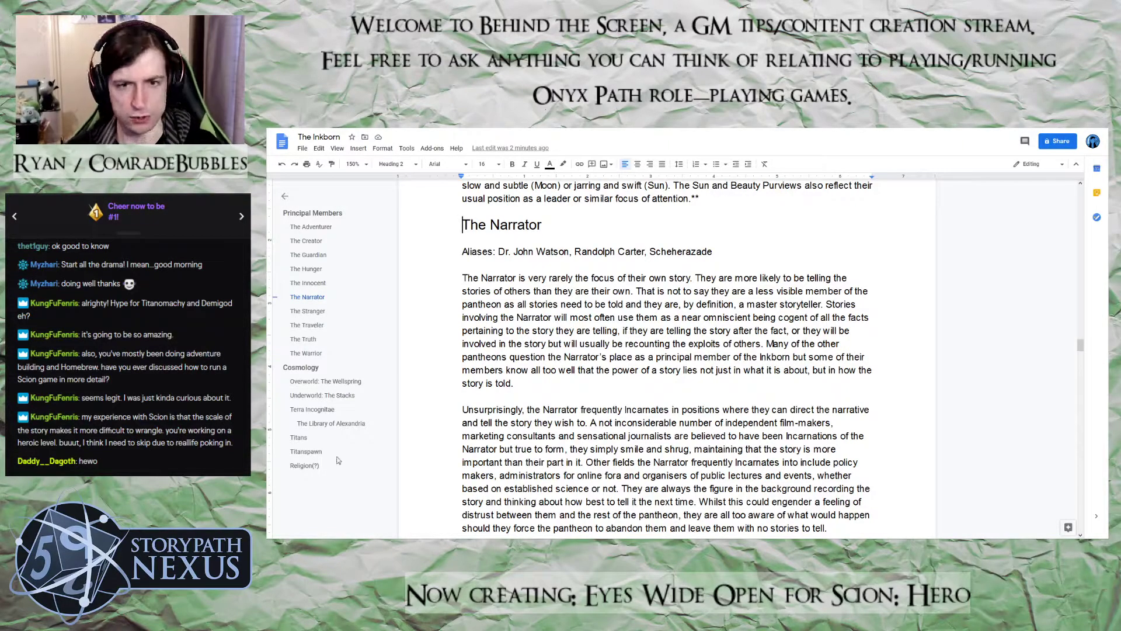
{"action": "left_click", "coordinate": [301, 424]}
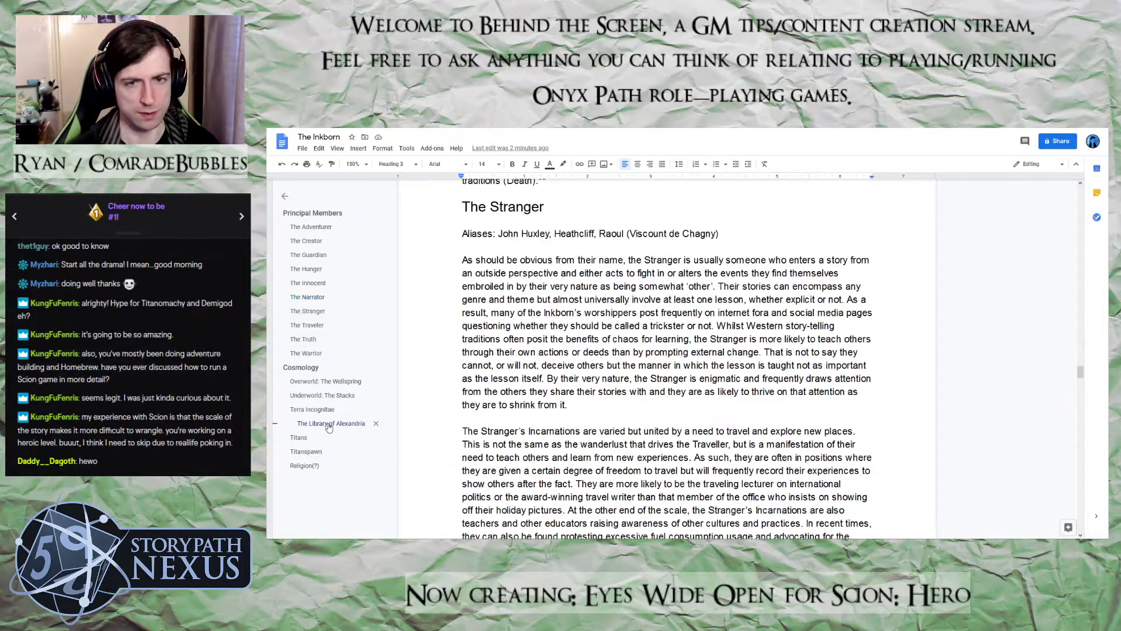
{"action": "left_click", "coordinate": [847, 272]}
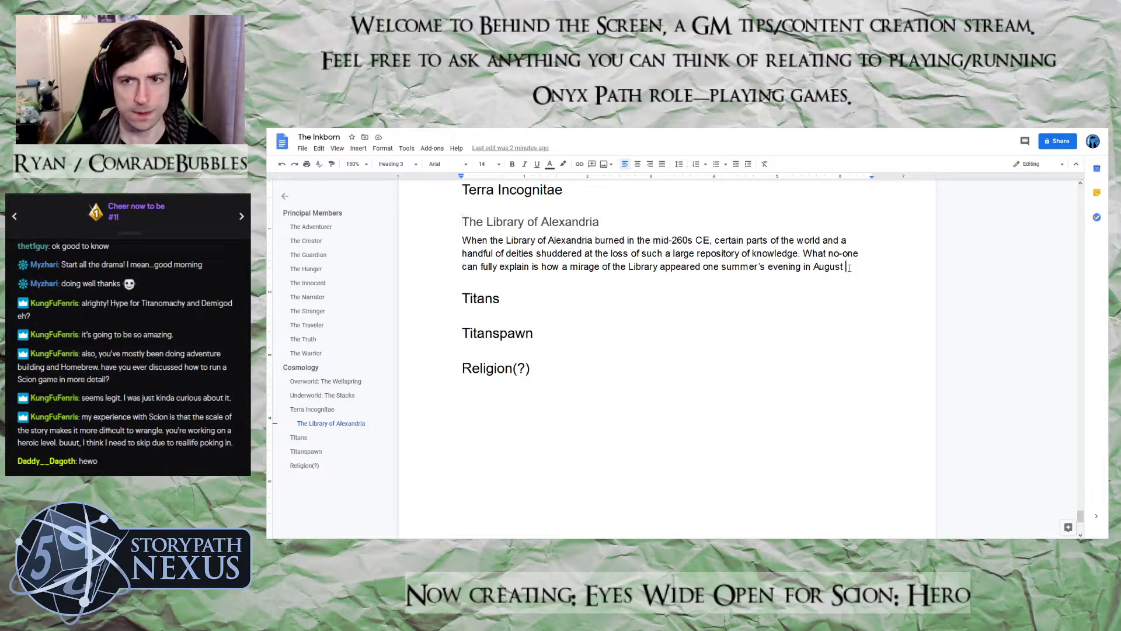
{"action": "type", "text": "1710"}
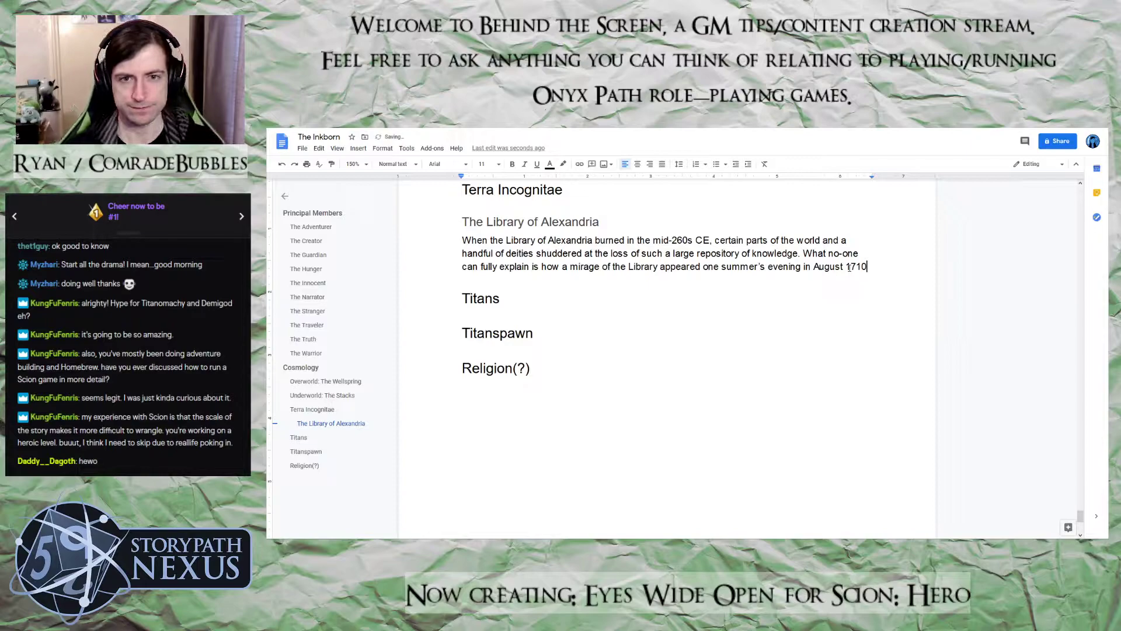
{"action": "type", "text": " on its"}
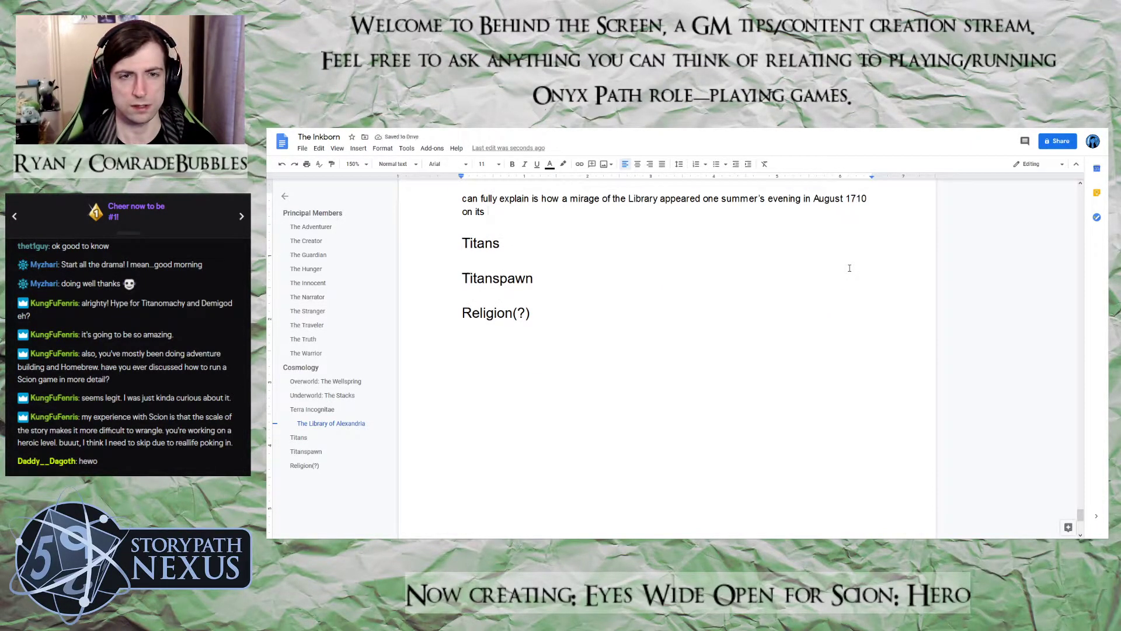
{"action": "type", "text": " oritna"}
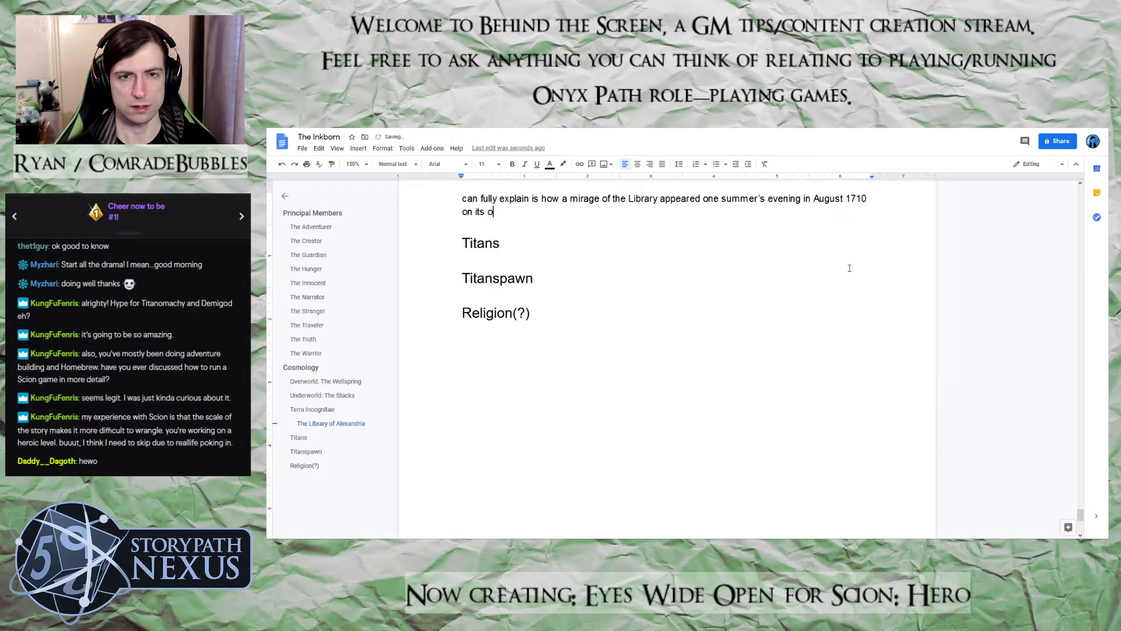
Add "original." after "on its", correcting the misspellings of the word
{"action": "key", "text": "BackSpace"}
{"action": "key", "text": "BackSpace"}
{"action": "key", "text": "BackSpace"}
{"action": "type", "text": "gian"}
{"action": "key", "text": "BackSpace"}
{"action": "key", "text": "BackSpace"}
{"action": "type", "text": "nal."}
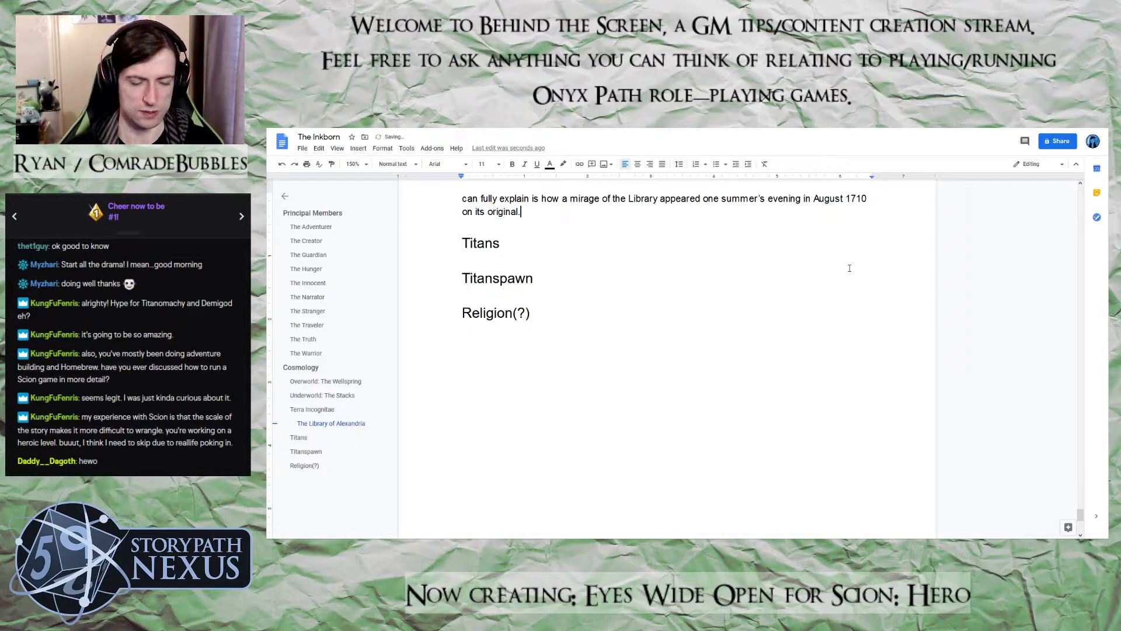
Replace the full stop after "original" with "site." to complete the mirage sentence
{"action": "scroll", "coordinate": [849, 268], "scroll_direction": "down", "scroll_amount": 1}
{"action": "scroll", "coordinate": [850, 268], "scroll_direction": "up", "scroll_amount": 2}
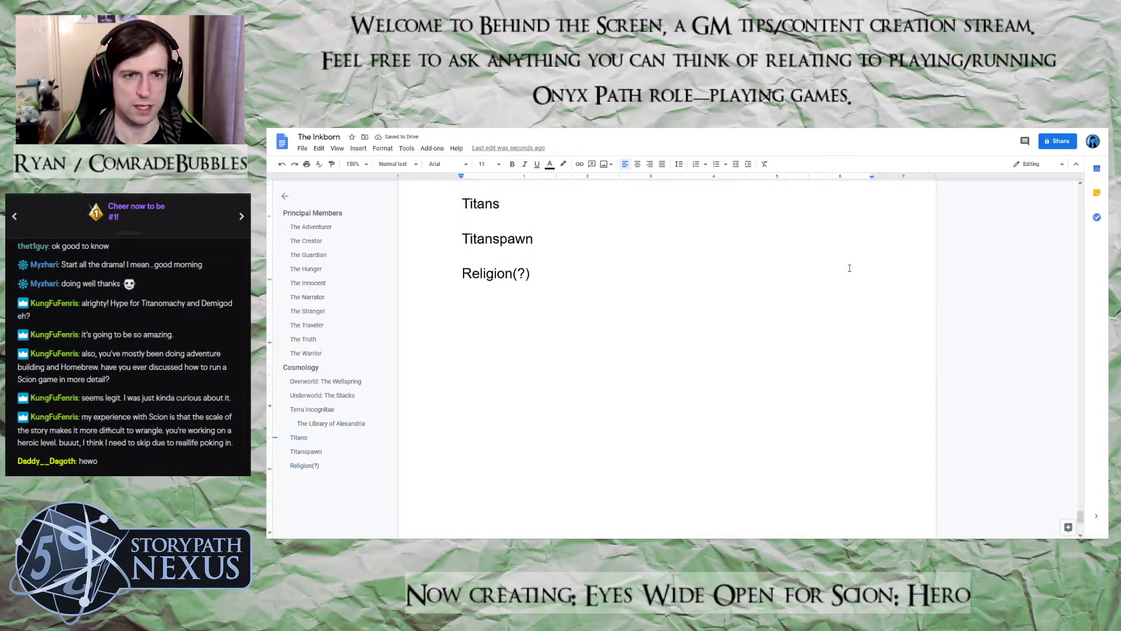
{"action": "scroll", "coordinate": [850, 268], "scroll_direction": "up", "scroll_amount": 2}
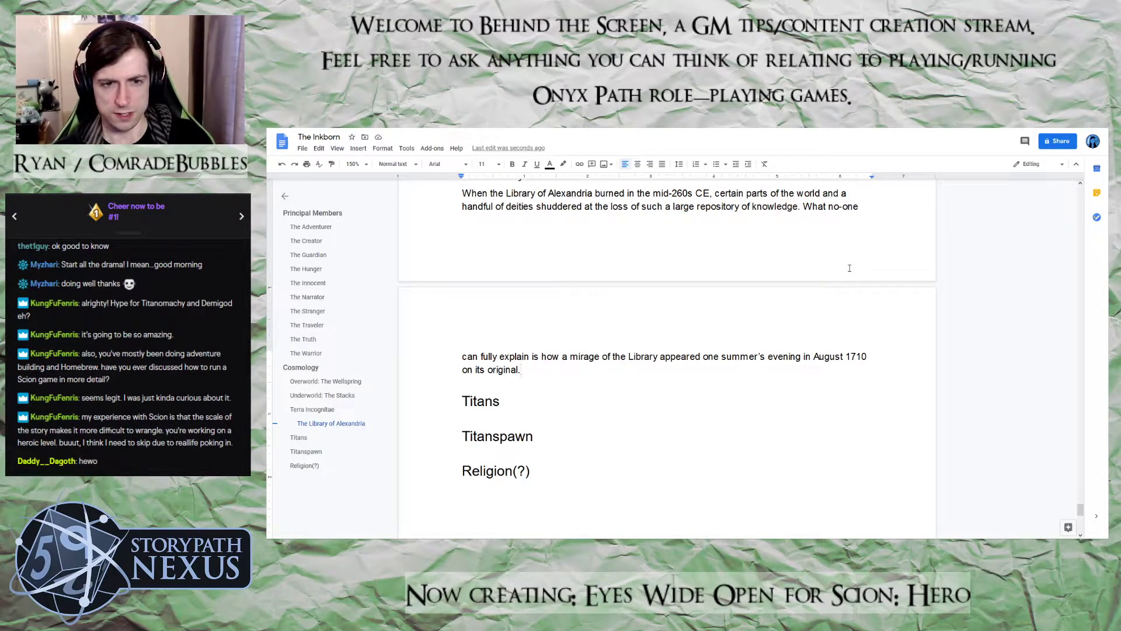
{"action": "key", "text": "BackSpace"}
{"action": "type", "text": "site/ T"}
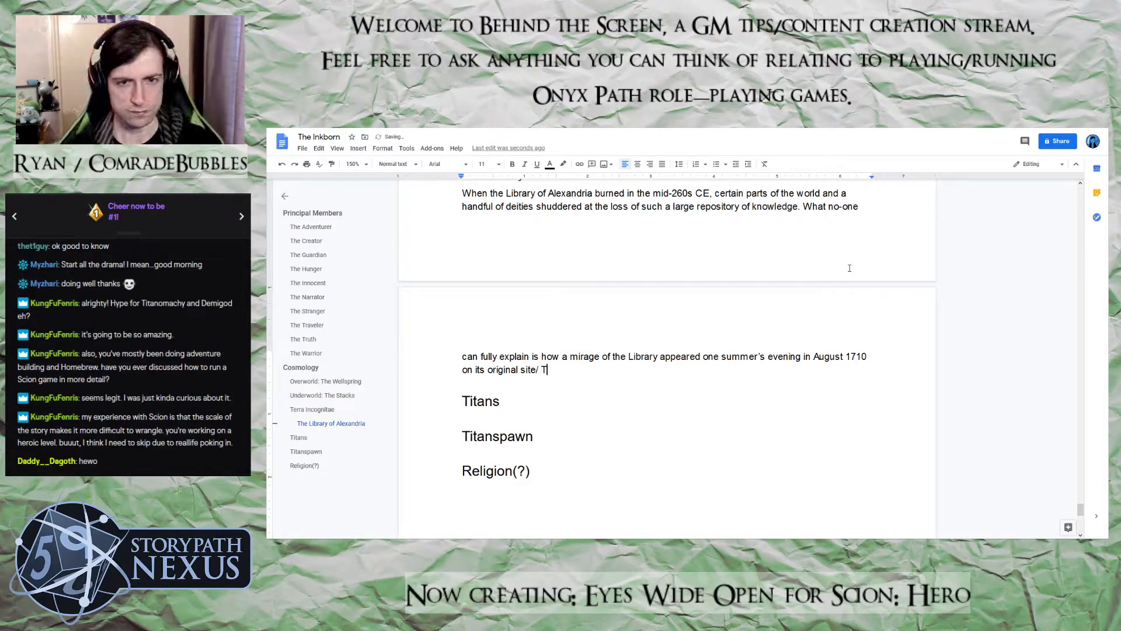
{"action": "key", "text": "BackSpace"}
{"action": "key", "text": "BackSpace"}
{"action": "key", "text": "BackSpace"}
{"action": "type", "text": ". "}
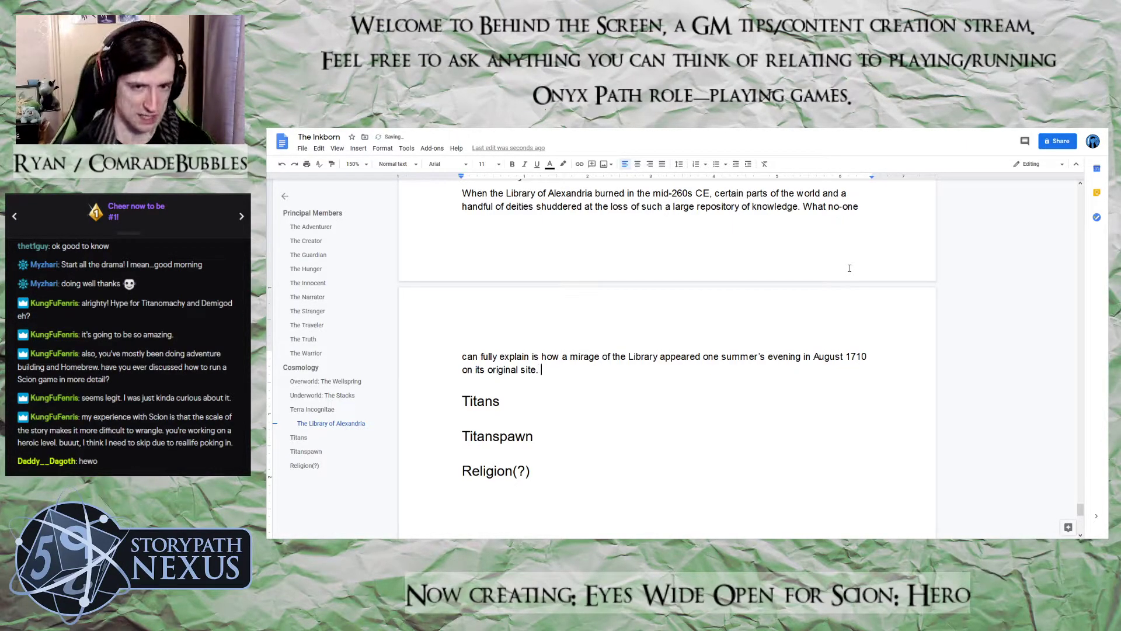
{"action": "type", "text": "The"}
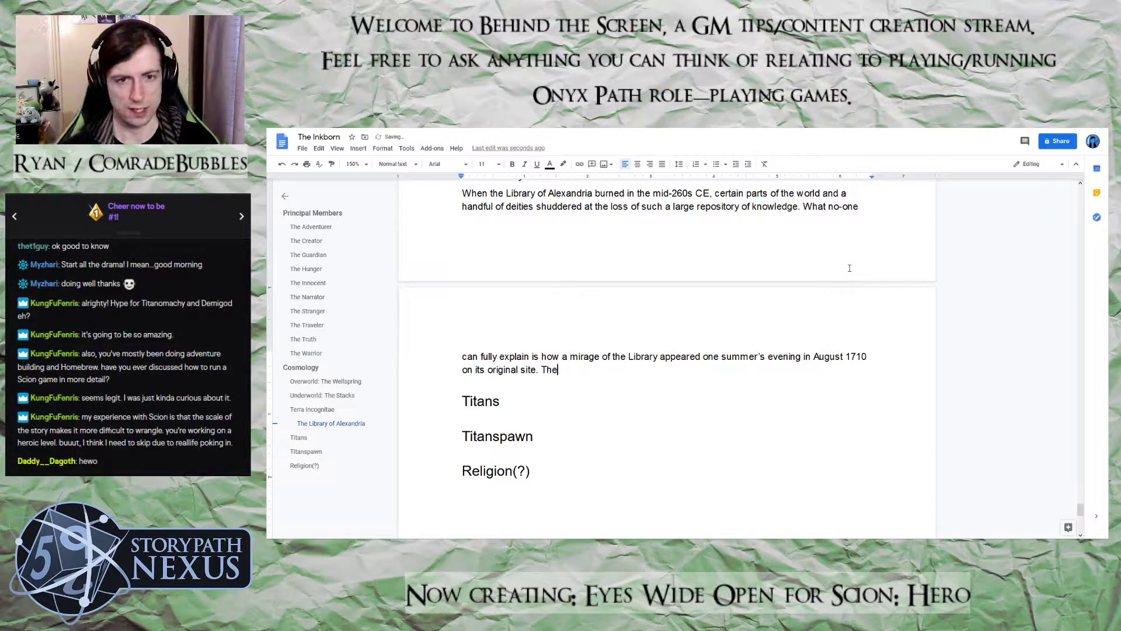
{"action": "type", "text": " mirage lasted "}
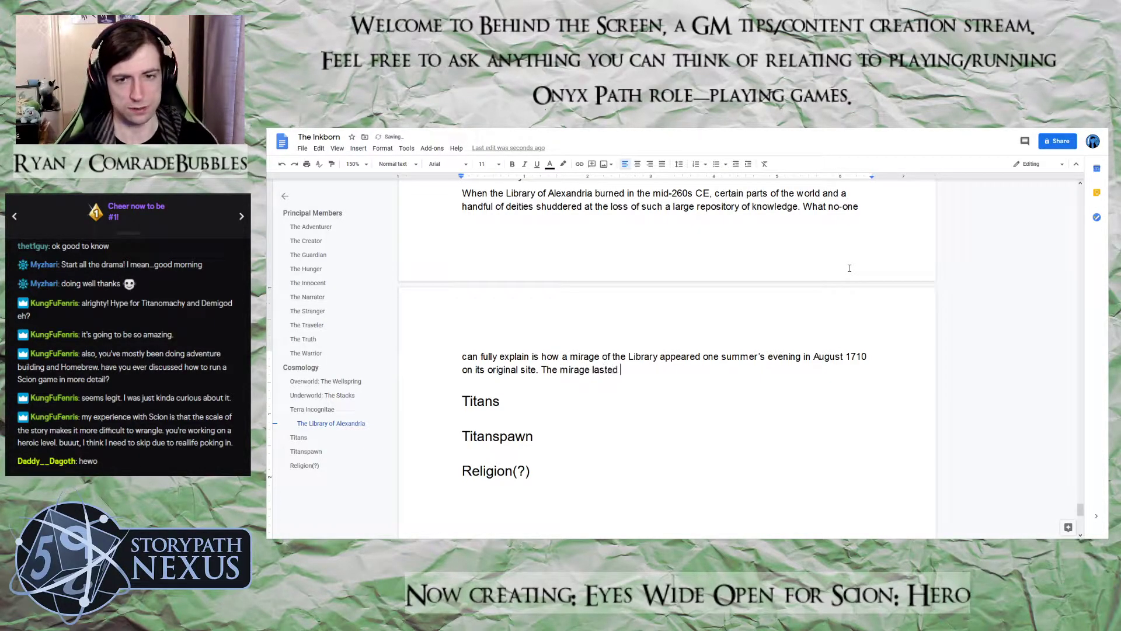
{"action": "type", "text": "two weeks and "}
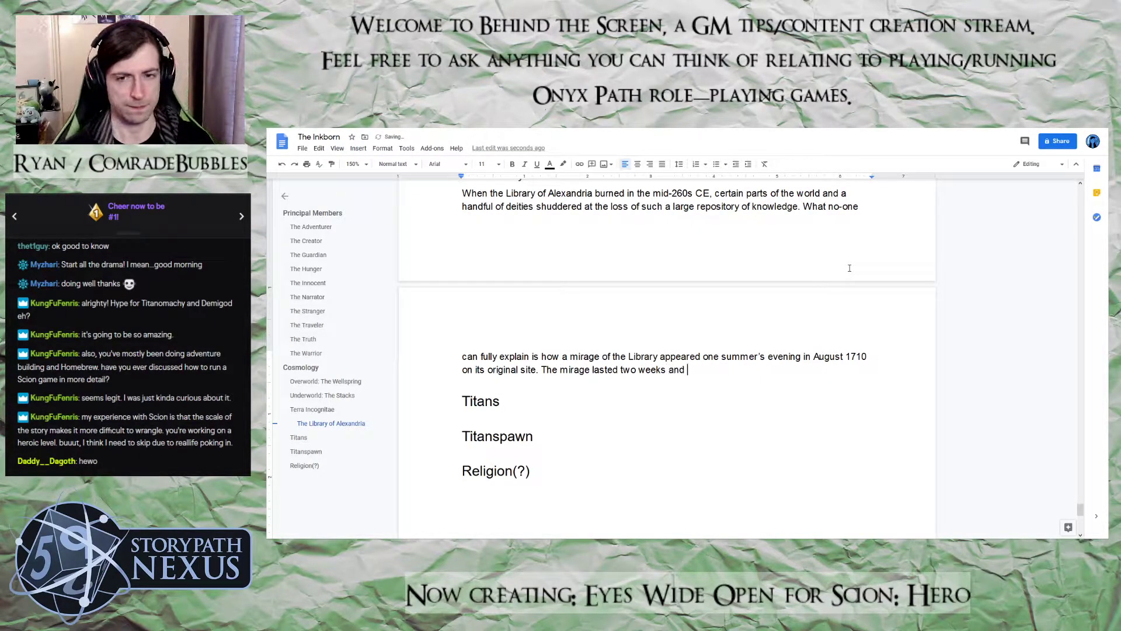
{"action": "type", "text": "then disappeared"}
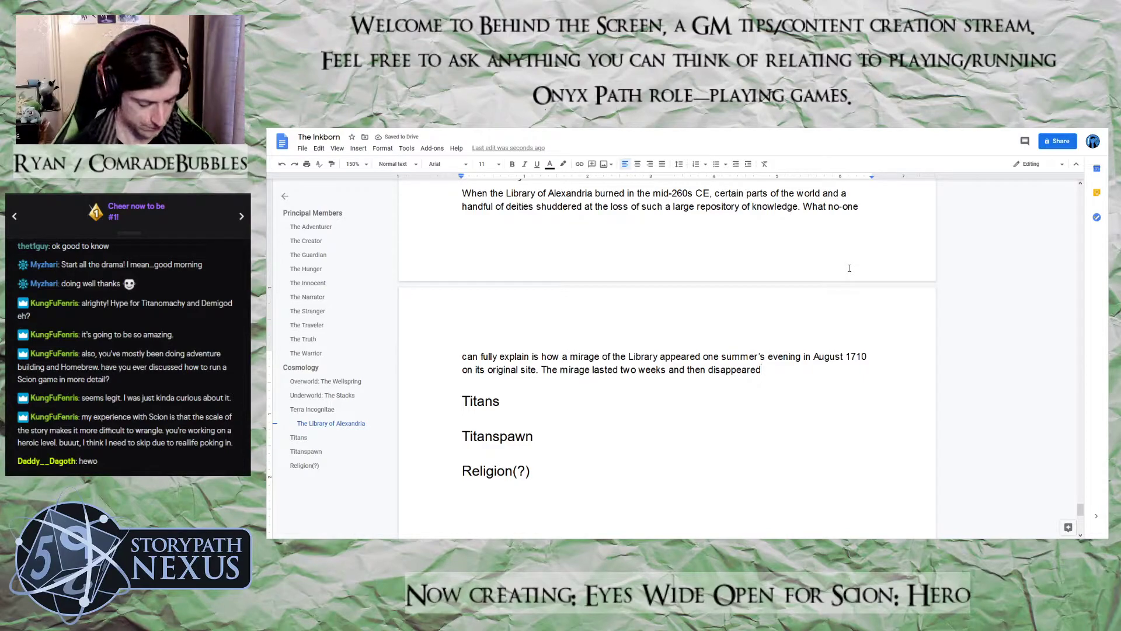
Add the sentence "The mirage lasted two weeks and then disappeared." to the paragraph
{"action": "type", "text": ". "}
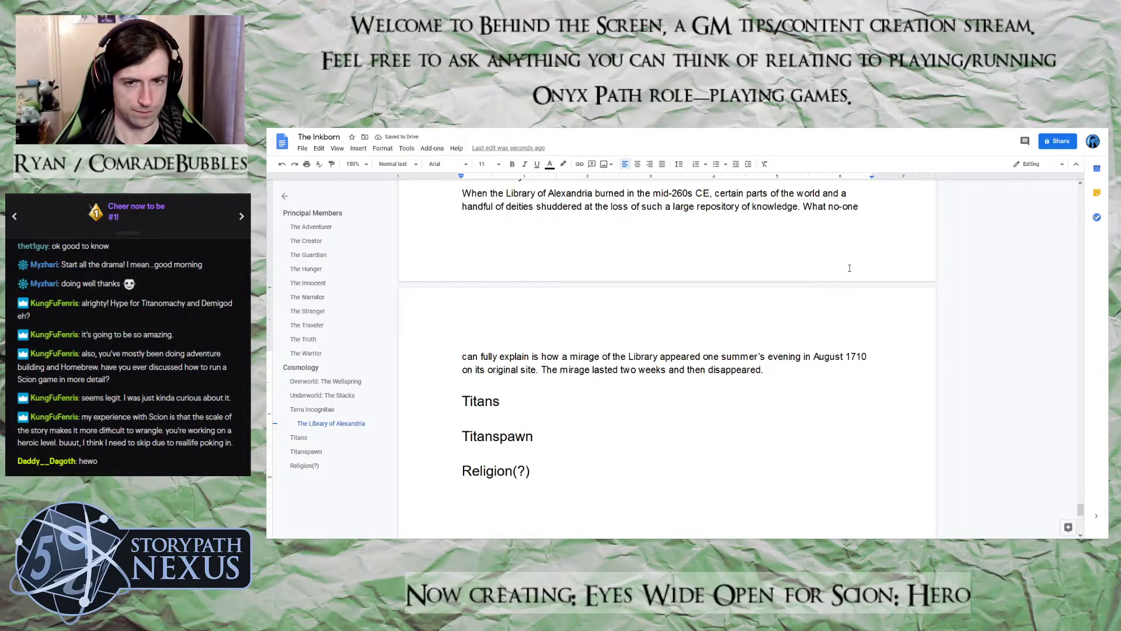
{"action": "type", "text": "Some "}
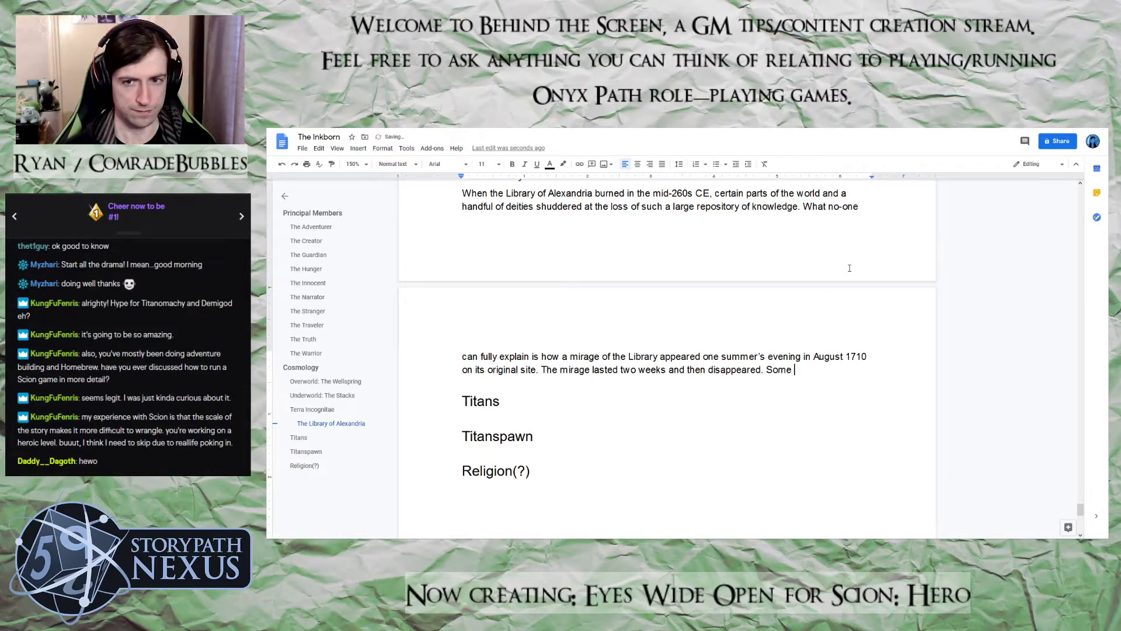
{"action": "type", "text": "scholars of teh W"}
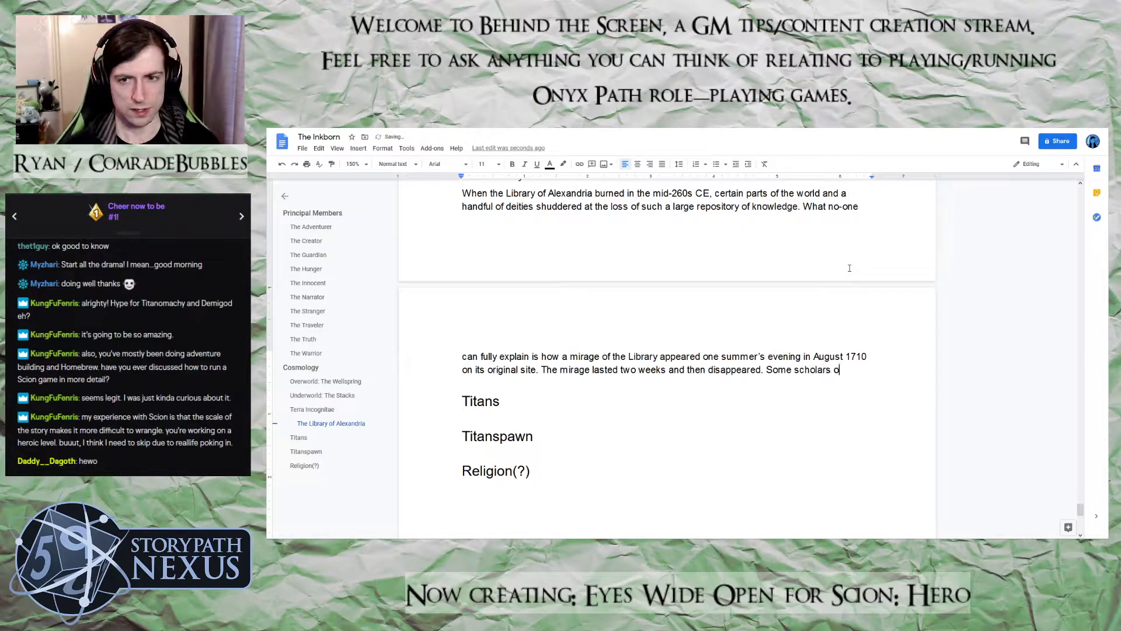
Start the following sentence with "Some scholars of the World believe that", fixing the misspelled "the"
{"action": "key", "text": "BackSpace"}
{"action": "key", "text": "BackSpace"}
{"action": "key", "text": "BackSpace"}
{"action": "key", "text": "BackSpace"}
{"action": "type", "text": "he World "}
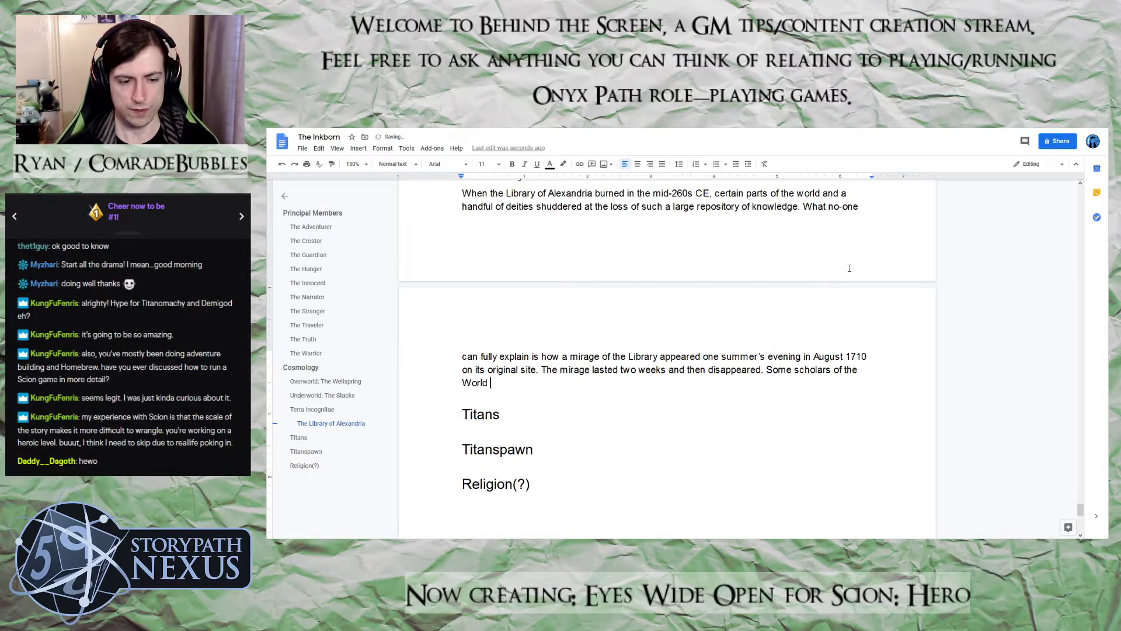
{"action": "type", "text": "believe tha"}
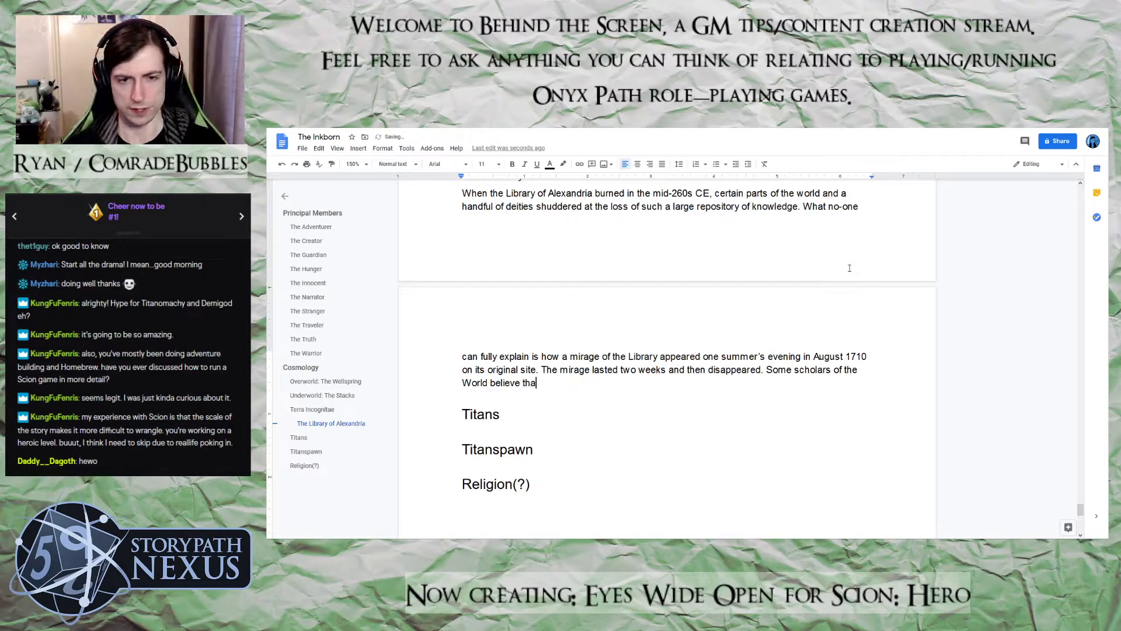
{"action": "type", "text": "t a renewed"}
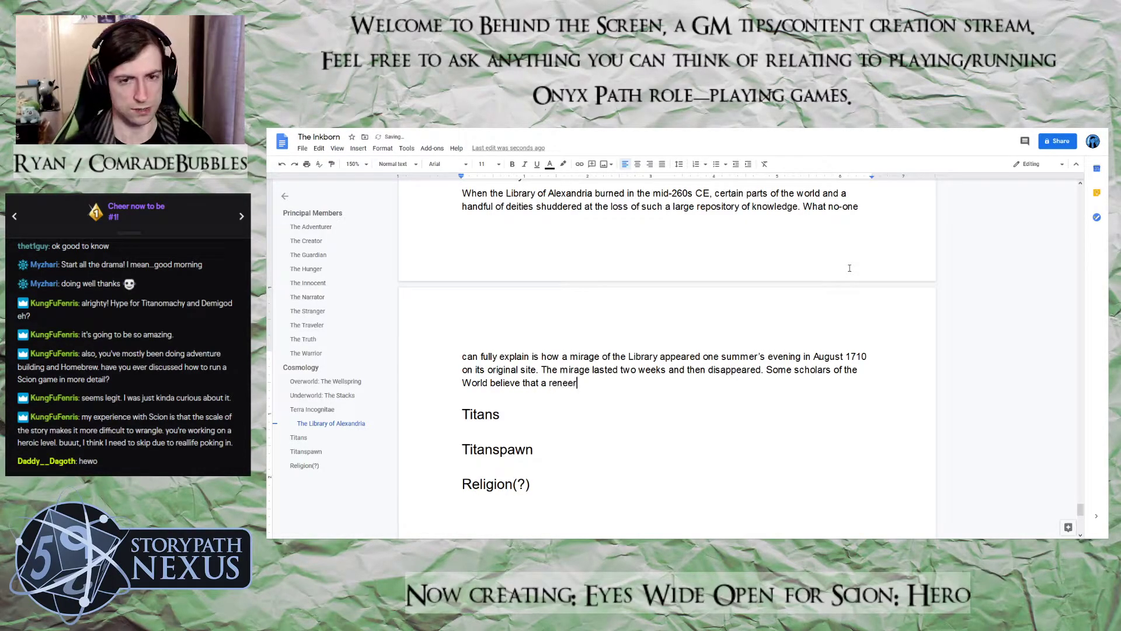
Continue the scholars sentence with "a renewed interest in the Narrator", correcting the misspelled name
{"action": "type", "text": "res"}
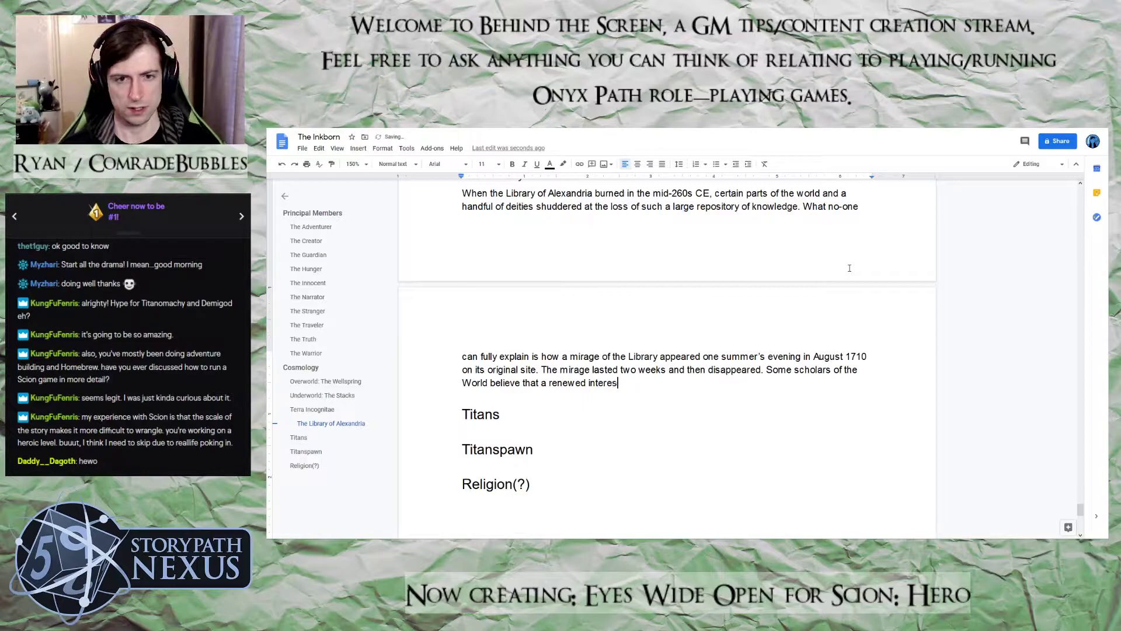
{"action": "type", "text": "t in the Narraotr"}
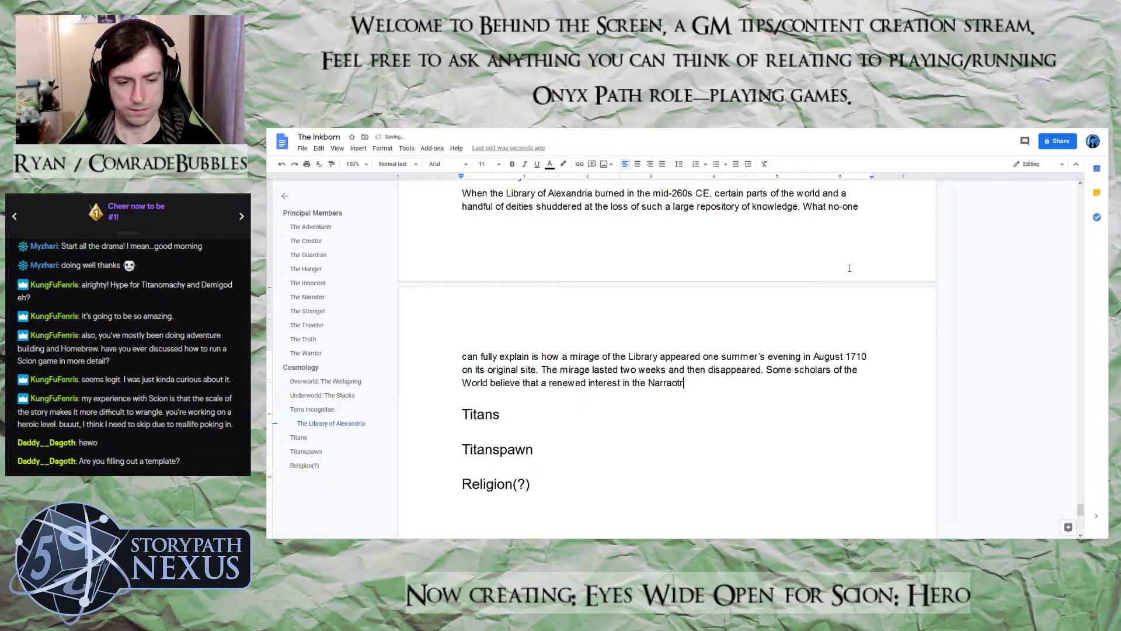
{"action": "key", "text": "BackSpace"}
{"action": "key", "text": "BackSpace"}
{"action": "key", "text": "BackSpace"}
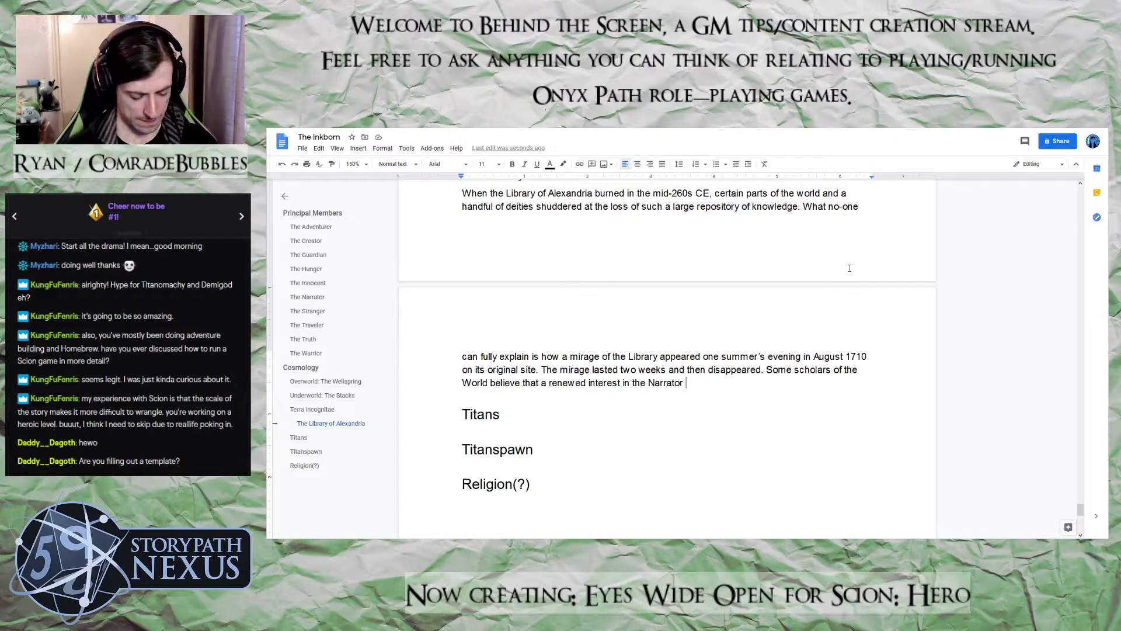
Continue the scholars sentence with "caused a memory of the Library to manifest temporarily and"
{"action": "type", "text": "caused"}
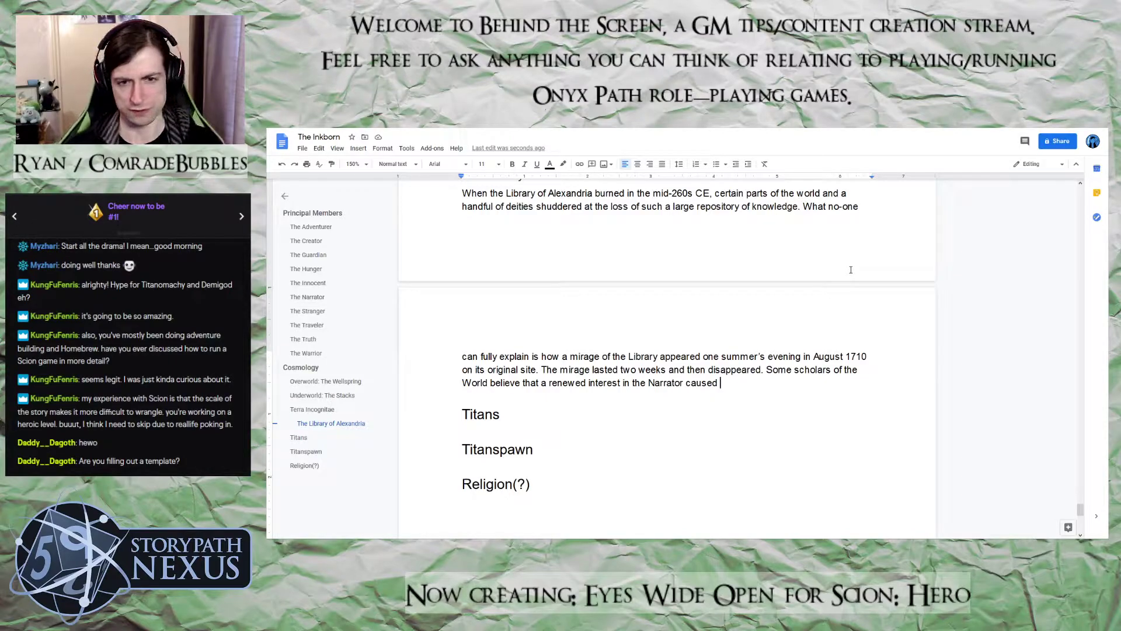
{"action": "type", "text": "a me"}
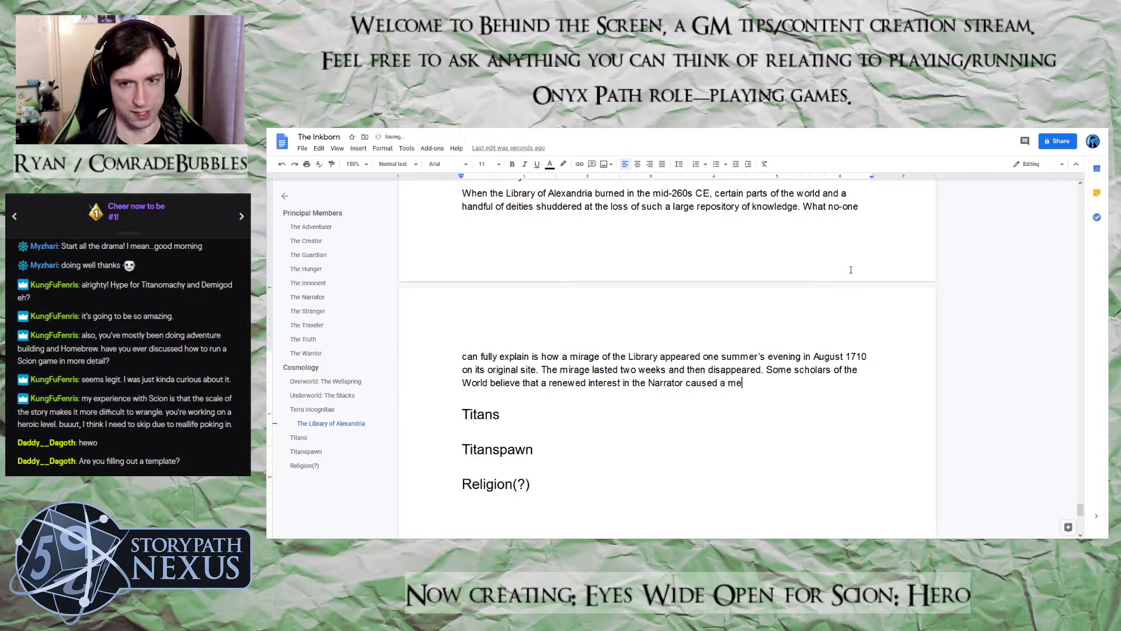
{"action": "type", "text": "mory of the Library to"}
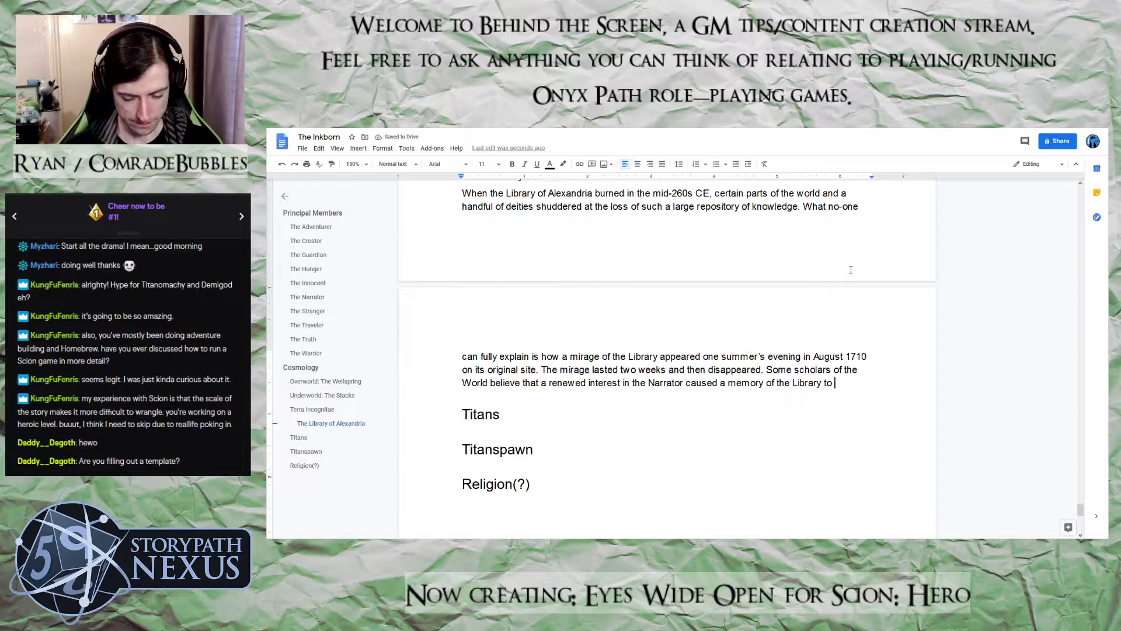
{"action": "type", "text": "manif"}
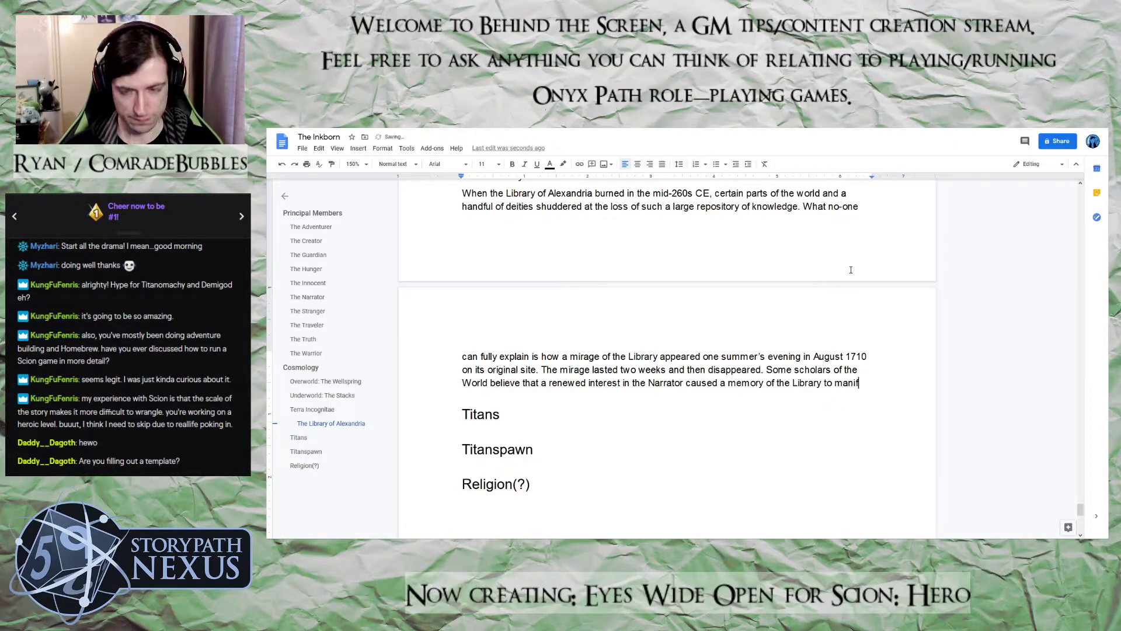
{"action": "type", "text": "est tempora"}
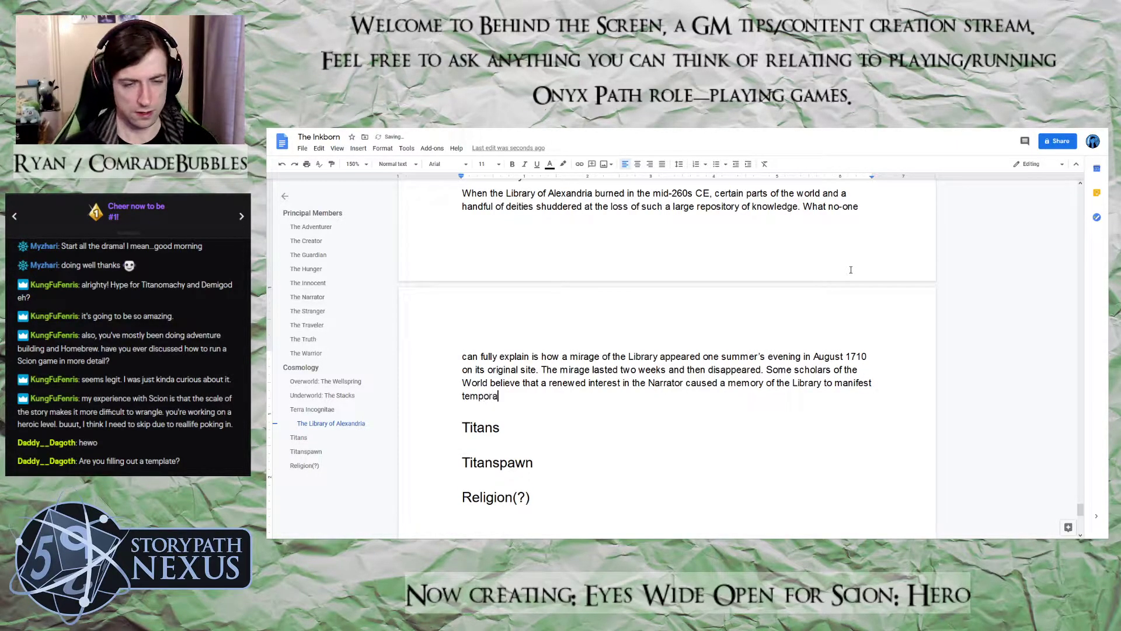
{"action": "type", "text": "rily an"}
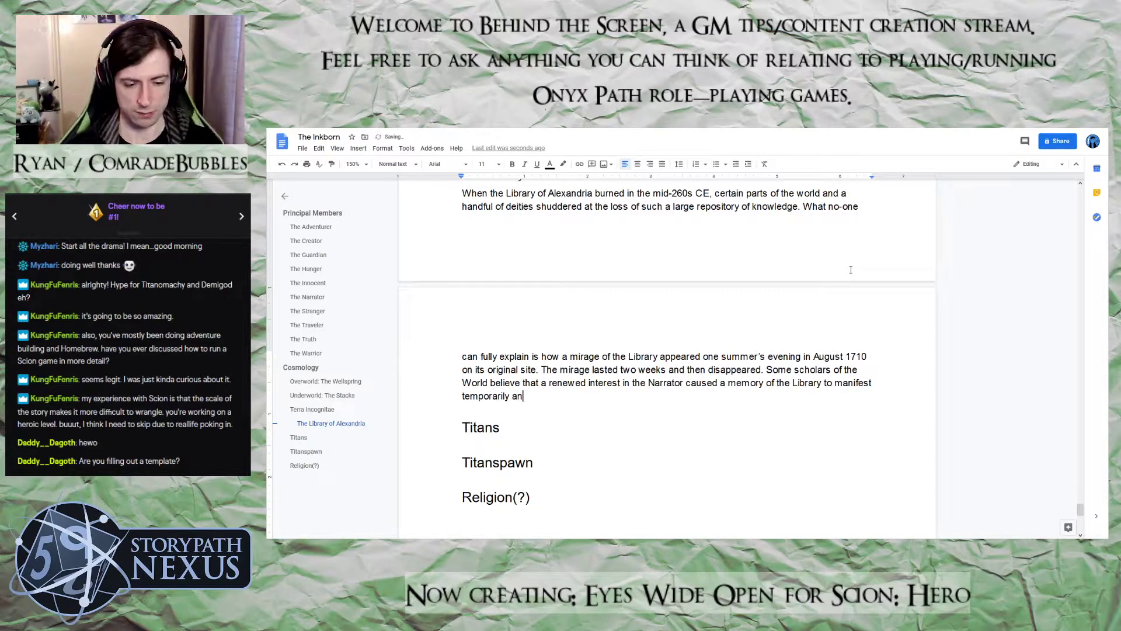
{"action": "type", "text": "d br"}
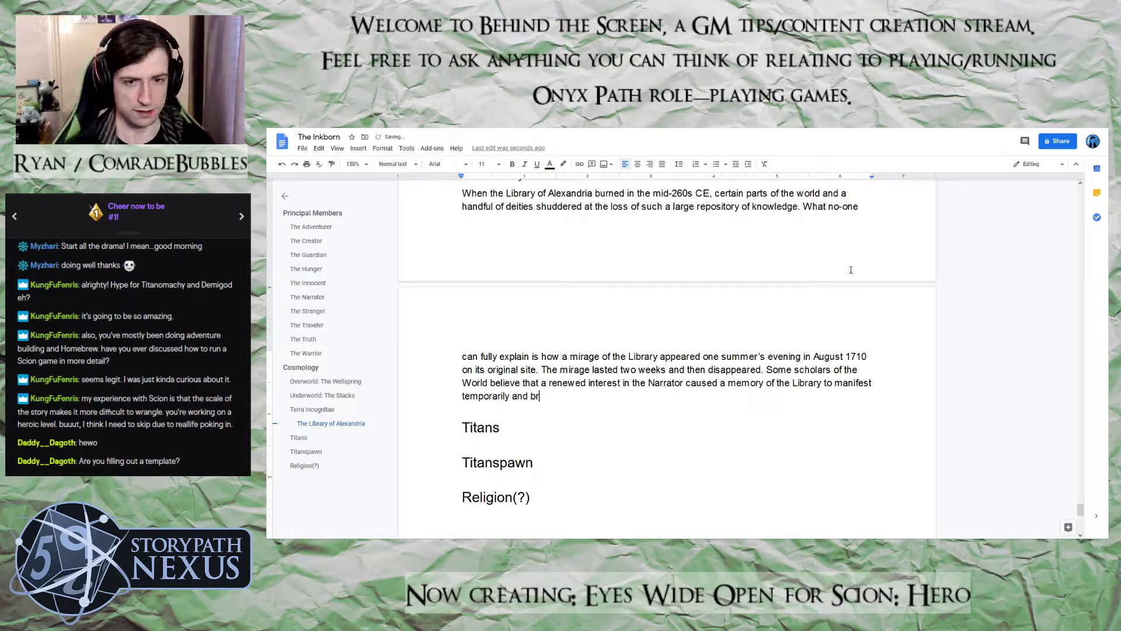
{"action": "type", "text": "ing "}
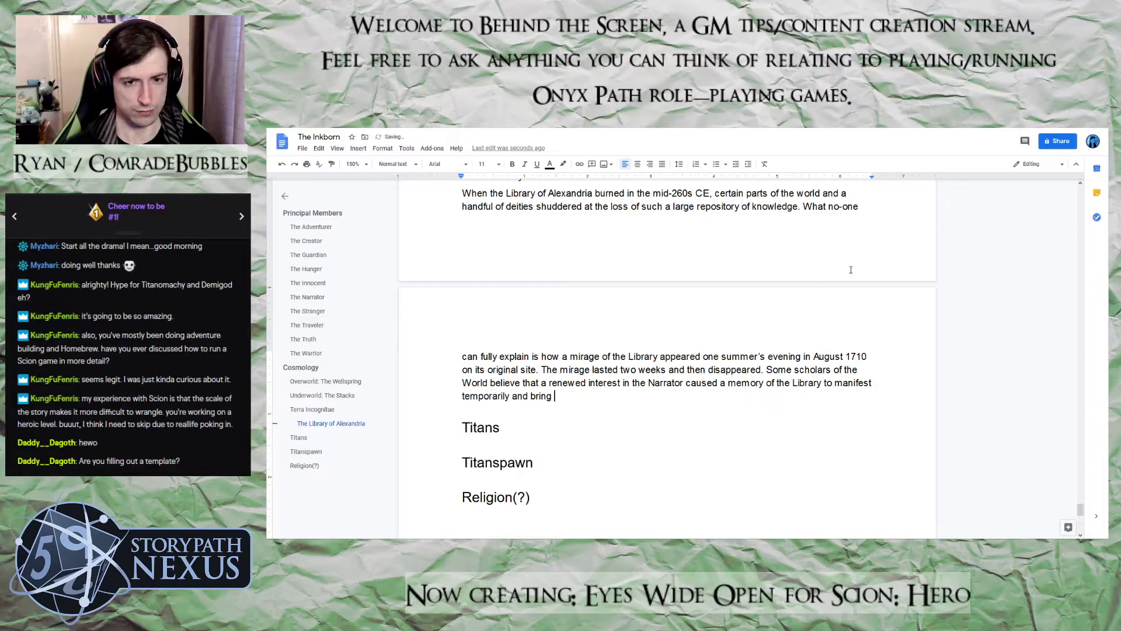
{"action": "type", "text": "about a "}
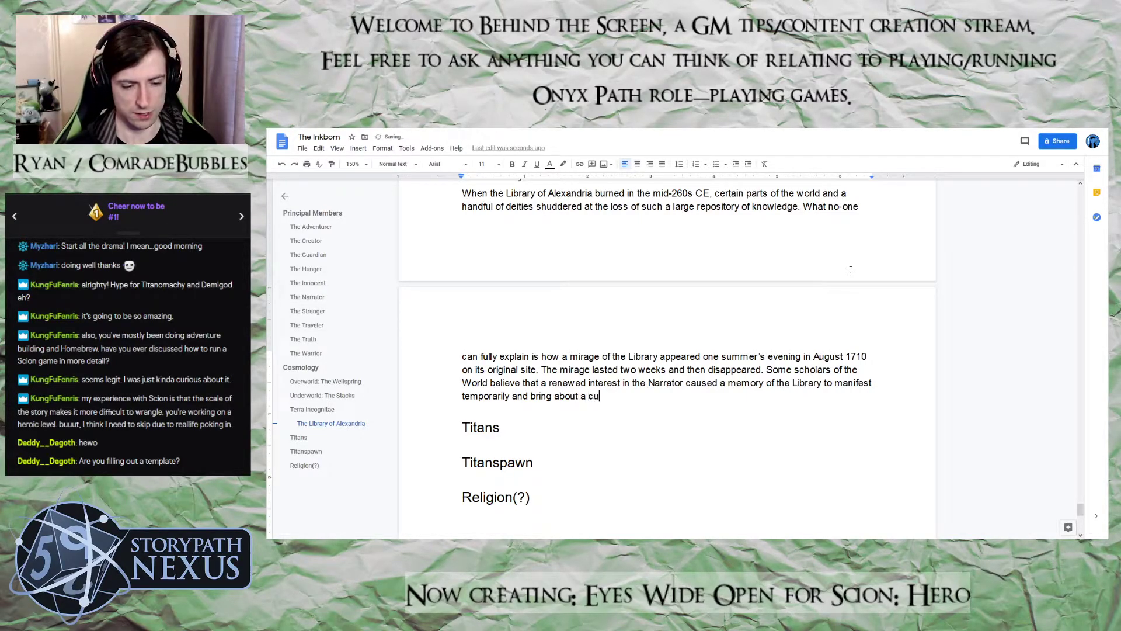
{"action": "type", "text": "risen awaresn"}
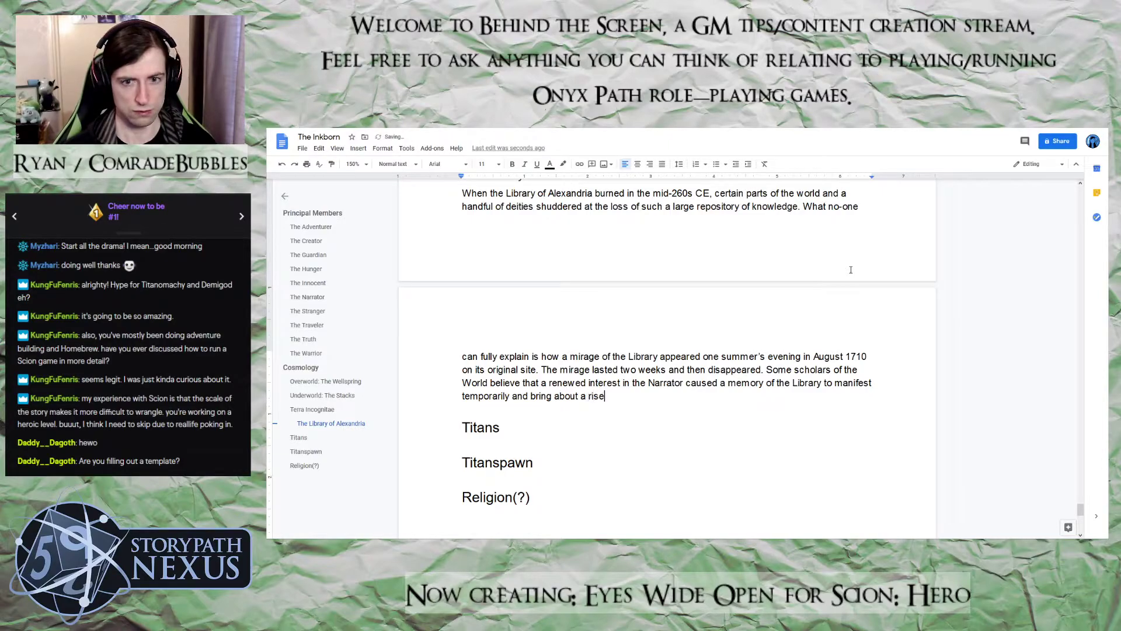
Finish the scholars sentence with "bring about a risen awareness of it.", correcting the misspelled "awareness"
{"action": "key", "text": "BackSpace"}
{"action": "key", "text": "BackSpace"}
{"action": "type", "text": "ness of it."}
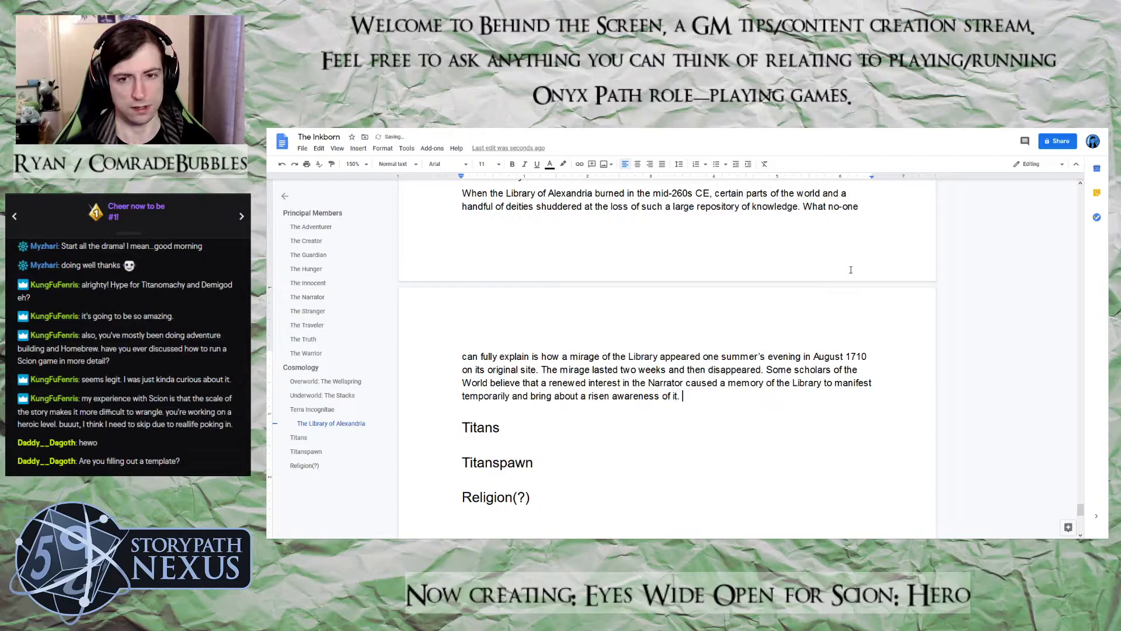
{"action": "key", "text": "Return"}
{"action": "type", "text": "Of cour"}
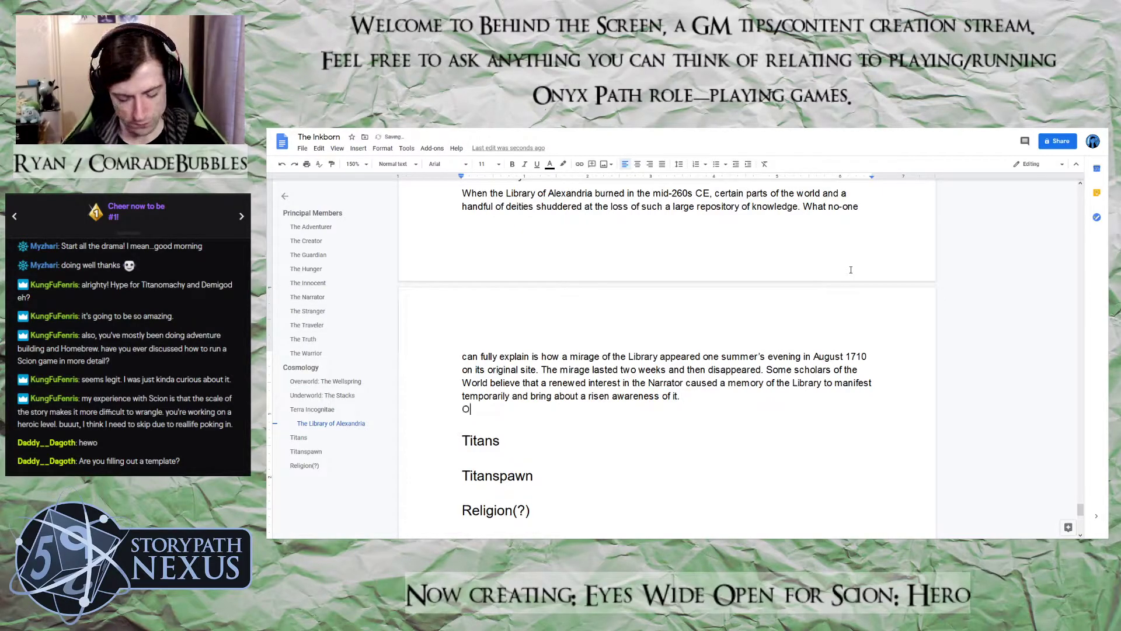
{"action": "key", "text": "BackSpace"}
{"action": "key", "text": "BackSpace"}
{"action": "key", "text": "BackSpace"}
{"action": "key", "text": "BackSpace"}
{"action": "key", "text": "BackSpace"}
{"action": "key", "text": "BackSpace"}
{"action": "key", "text": "BackSpace"}
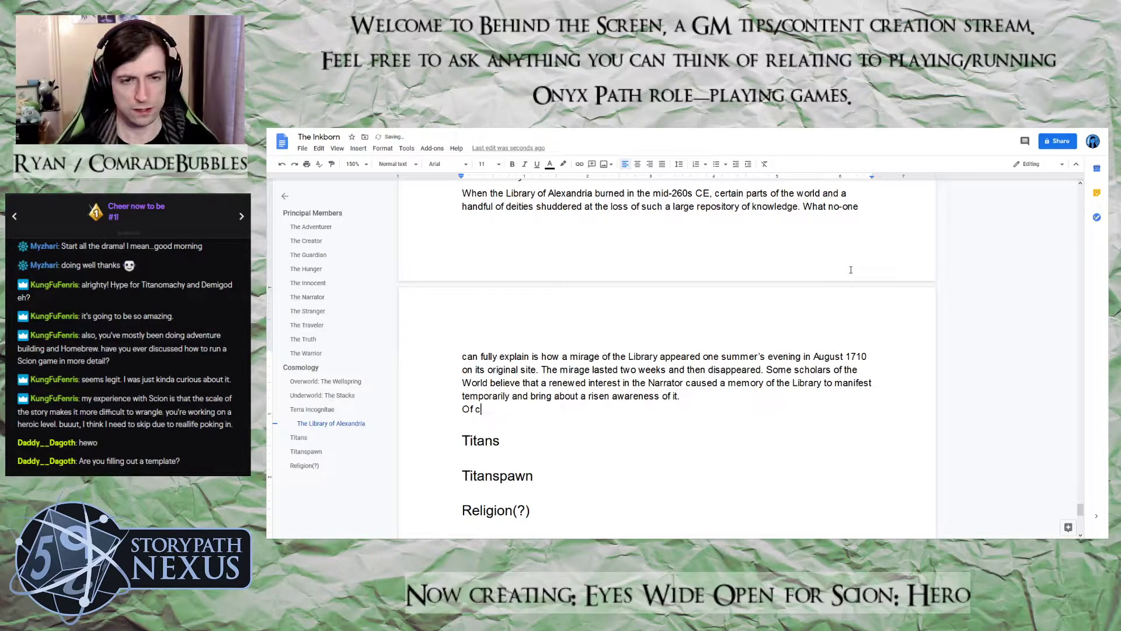
{"action": "key", "text": "Return"}
{"action": "type", "text": "O"}
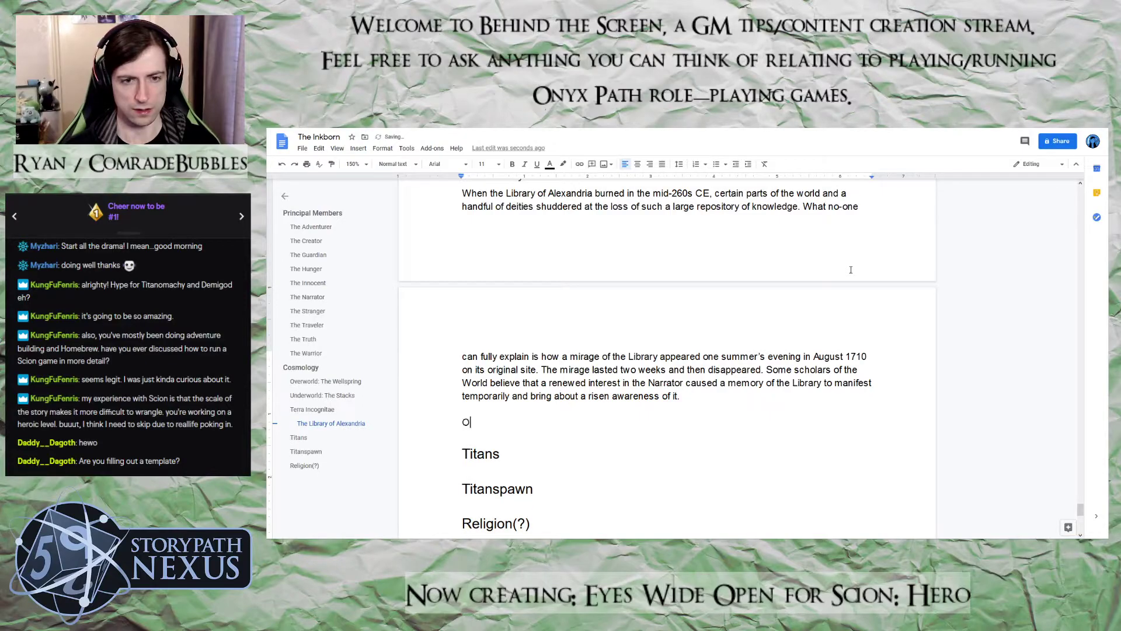
{"action": "key", "text": "BackSpace"}
{"action": "key", "text": "BackSpace"}
{"action": "key", "text": "BackSpace"}
Start a new paragraph after a blank line with "Of course, due to the", fixing the misplaced comma and misspelled words
{"action": "key", "text": "Return"}
{"action": "key", "text": "Return"}
{"action": "type", "text": "Of cours,e du"}
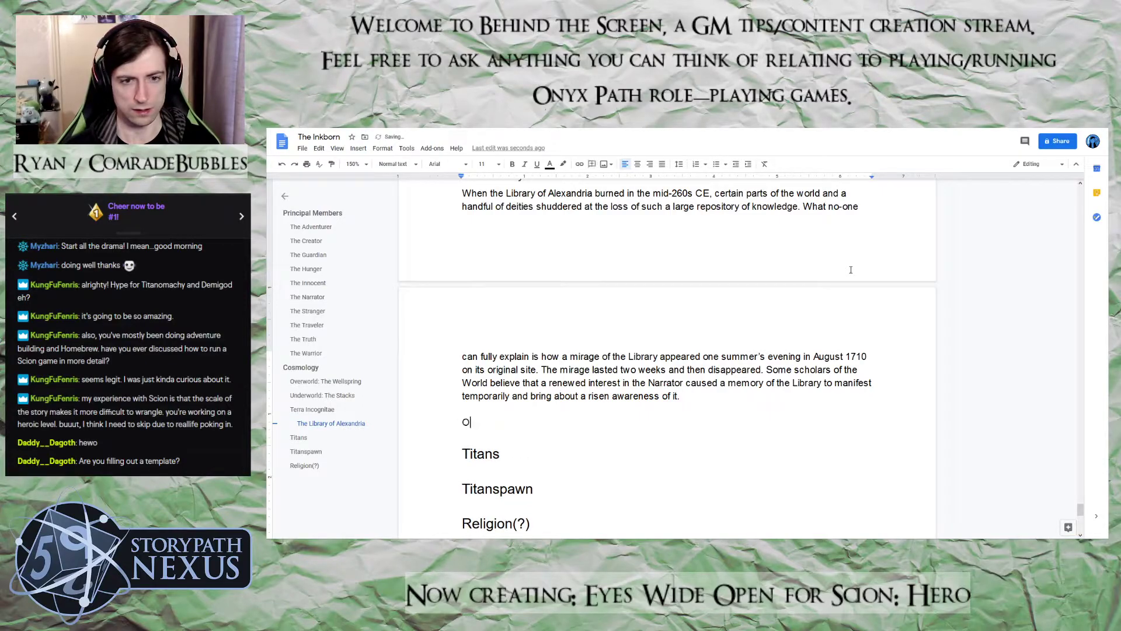
{"action": "key", "text": "BackSpace"}
{"action": "key", "text": "BackSpace"}
{"action": "key", "text": "BackSpace"}
{"action": "key", "text": "BackSpace"}
{"action": "key", "text": "BackSpace"}
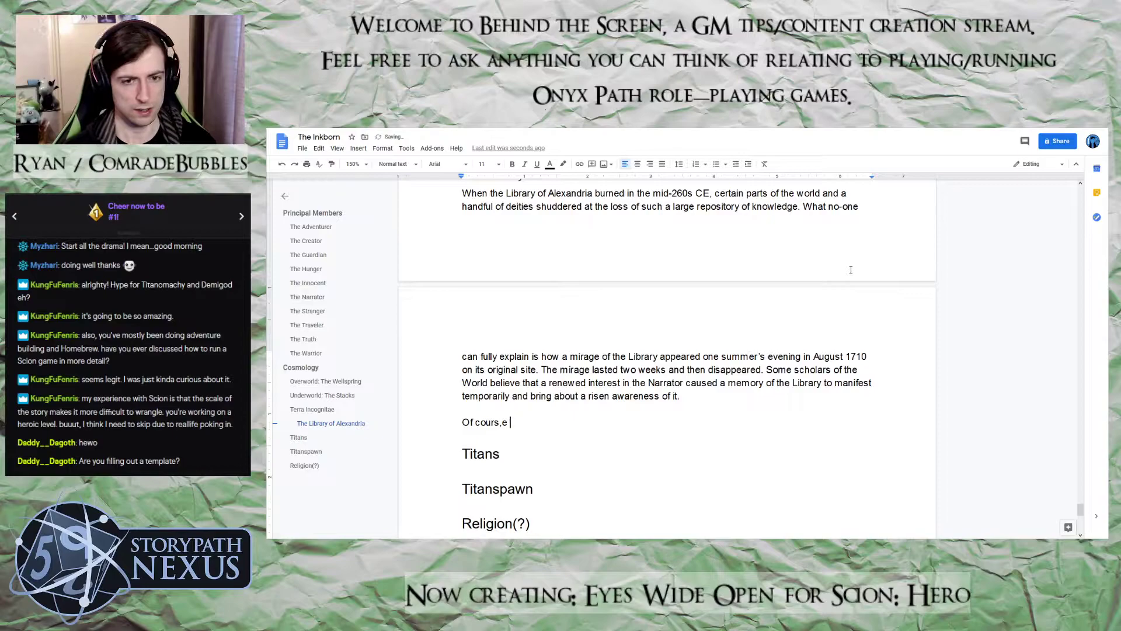
{"action": "type", "text": "e, due t"}
{"action": "type", "text": "he"}
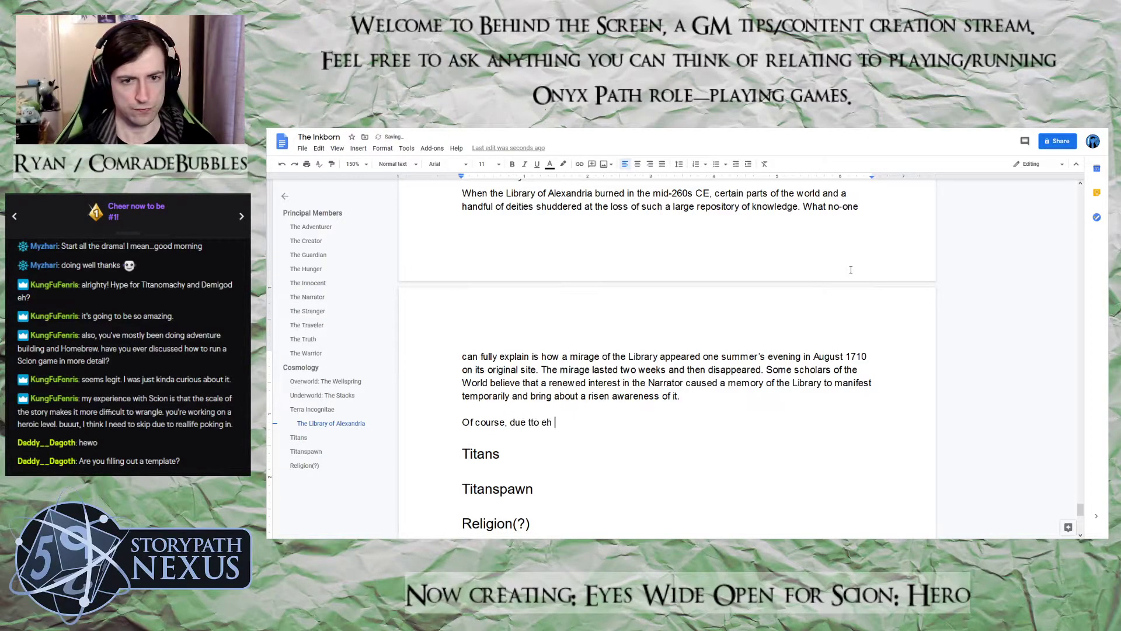
{"action": "key", "text": "BackSpace"}
{"action": "key", "text": "BackSpace"}
{"action": "key", "text": "BackSpace"}
{"action": "type", "text": "to the Narrator"}
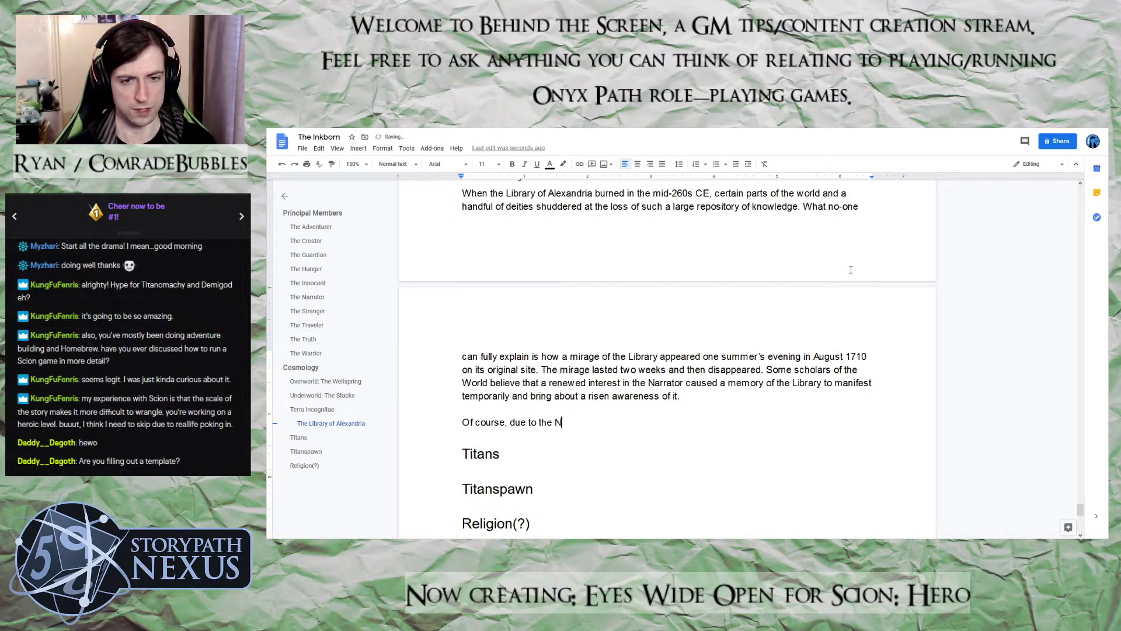
Remove the word begun after "due to the" and continue with "nature of the World, once someone had suggested"
{"action": "key", "text": "BackSpace"}
{"action": "key", "text": "BackSpace"}
{"action": "key", "text": "BackSpace"}
{"action": "key", "text": "BackSpace"}
{"action": "key", "text": "BackSpace"}
{"action": "key", "text": "BackSpace"}
{"action": "key", "text": "BackSpace"}
{"action": "key", "text": "BackSpace"}
{"action": "type", "text": "na"}
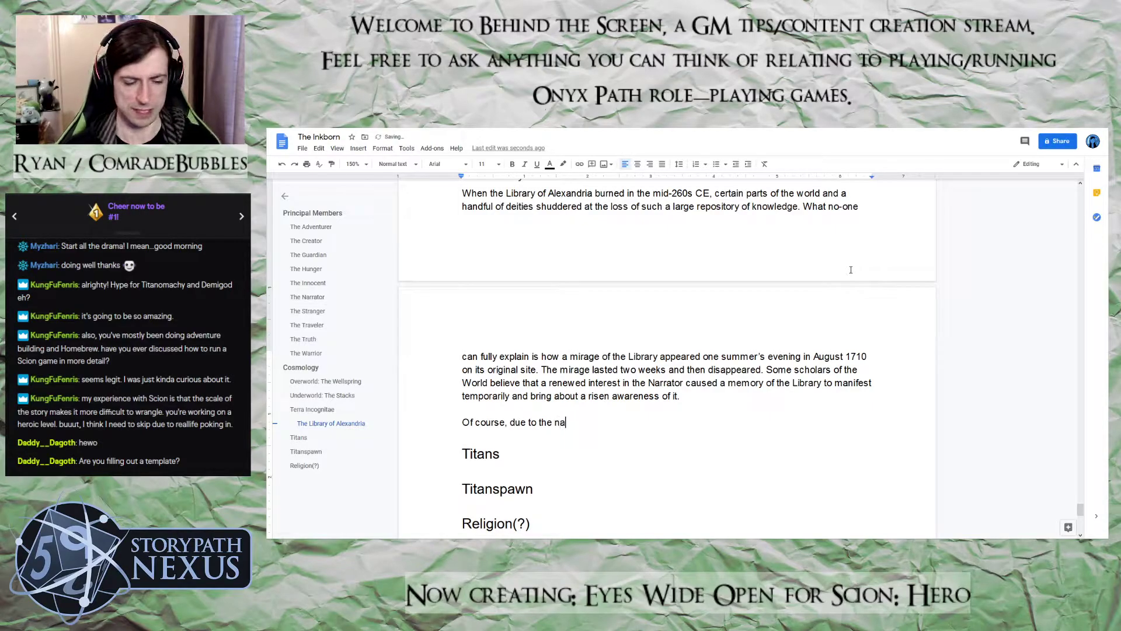
{"action": "type", "text": "ture of the World"}
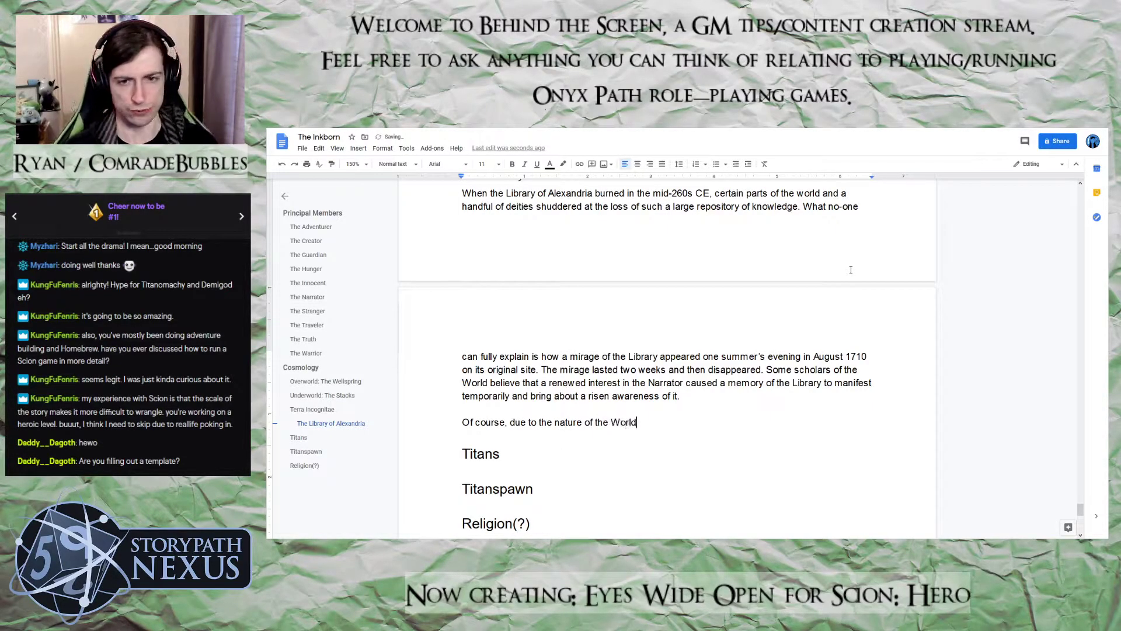
{"action": "type", "text": ", once sumeone had su"}
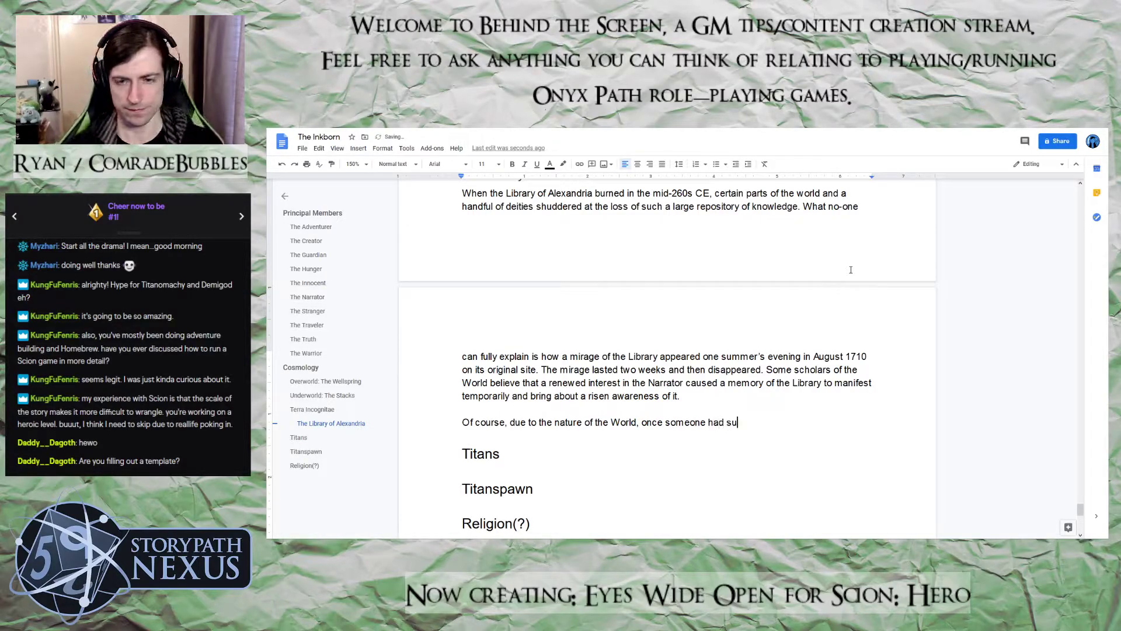
{"action": "type", "text": "ggested it, and enough "}
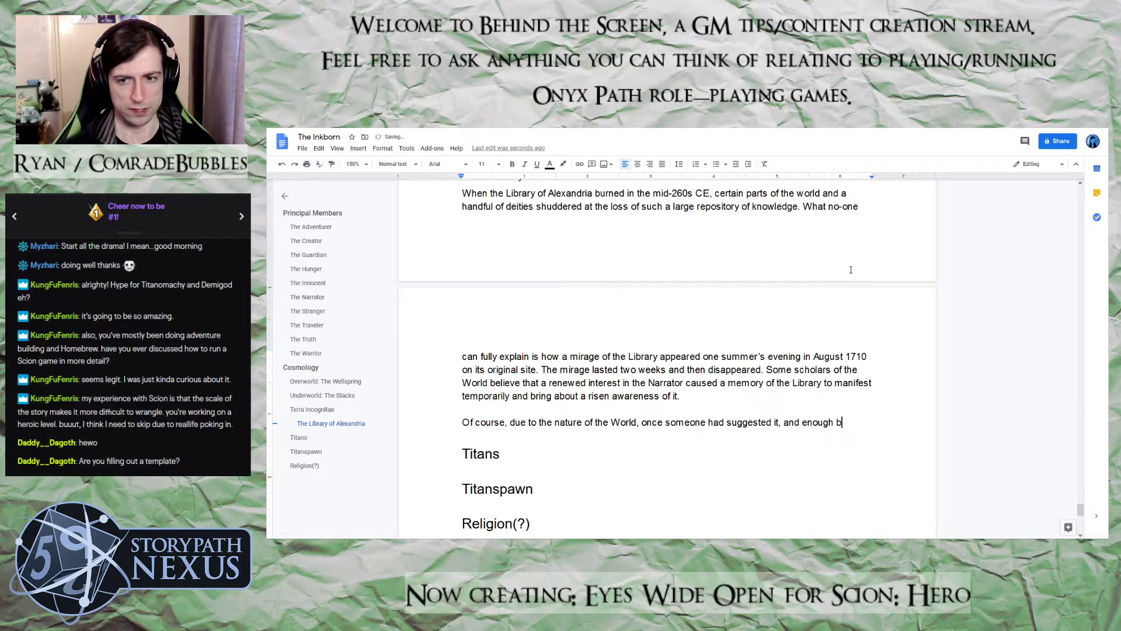
{"action": "type", "text": "people agr"}
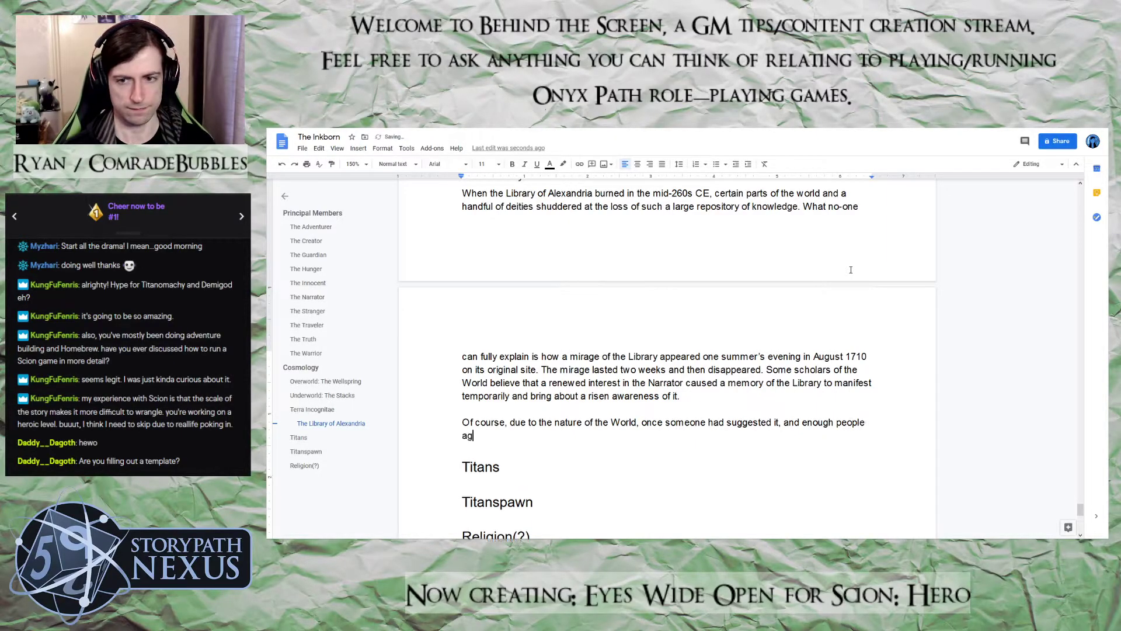
{"action": "type", "text": "ee"}
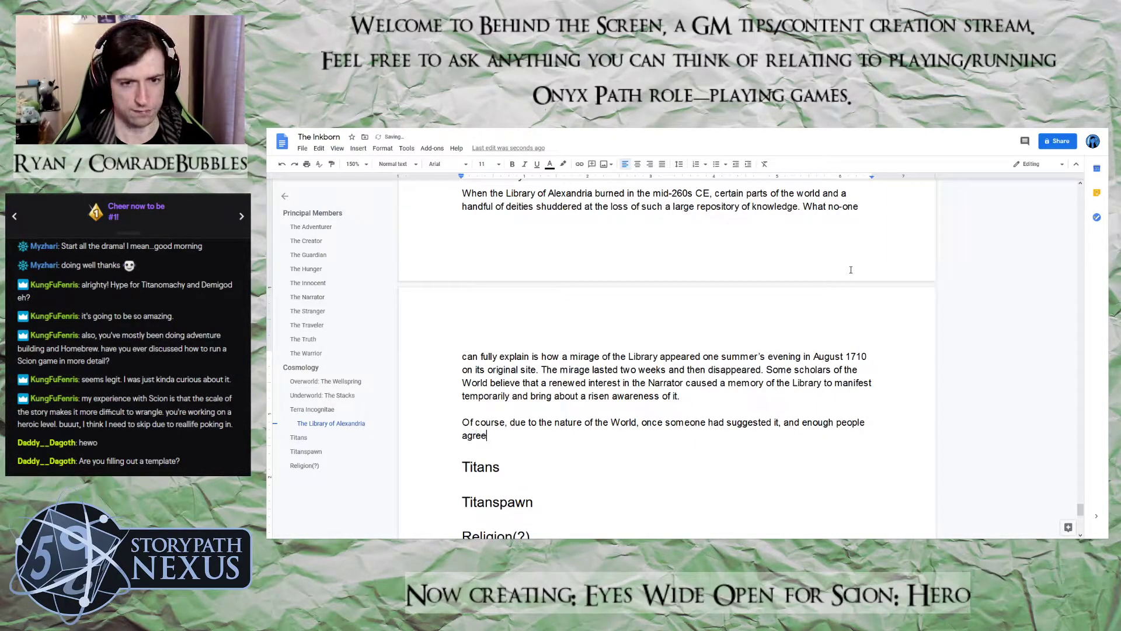
{"action": "type", "text": "d, that was the trut"}
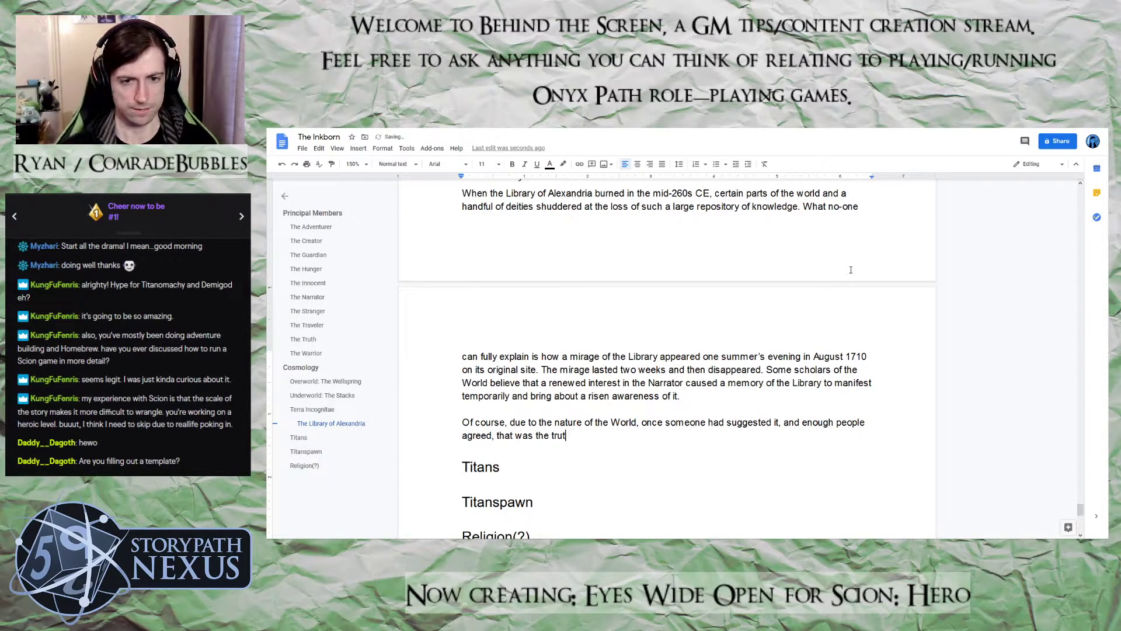
{"action": "type", "text": "h fo the"}
Continue the sentence with "it, and enough people agreed, that was the truth of the matter and,", correcting the misspelled "of"
{"action": "key", "text": "BackSpace"}
{"action": "key", "text": "BackSpace"}
{"action": "key", "text": "BackSpace"}
{"action": "key", "text": "BackSpace"}
{"action": "key", "text": "BackSpace"}
{"action": "key", "text": "BackSpace"}
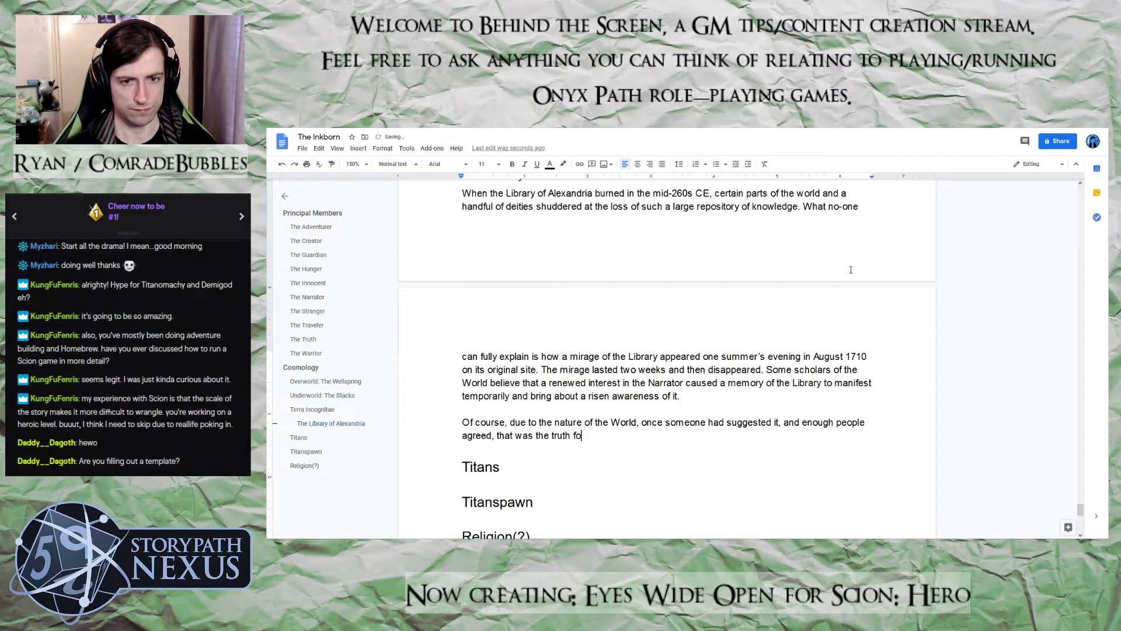
{"action": "type", "text": "of the matt"}
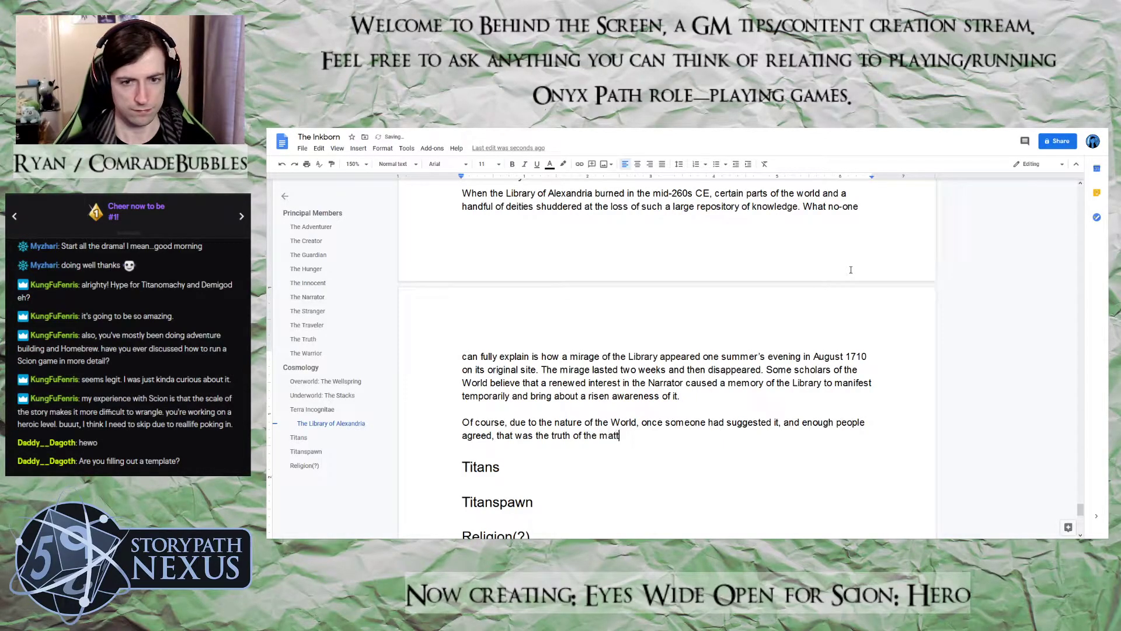
{"action": "type", "text": "er and, as t"}
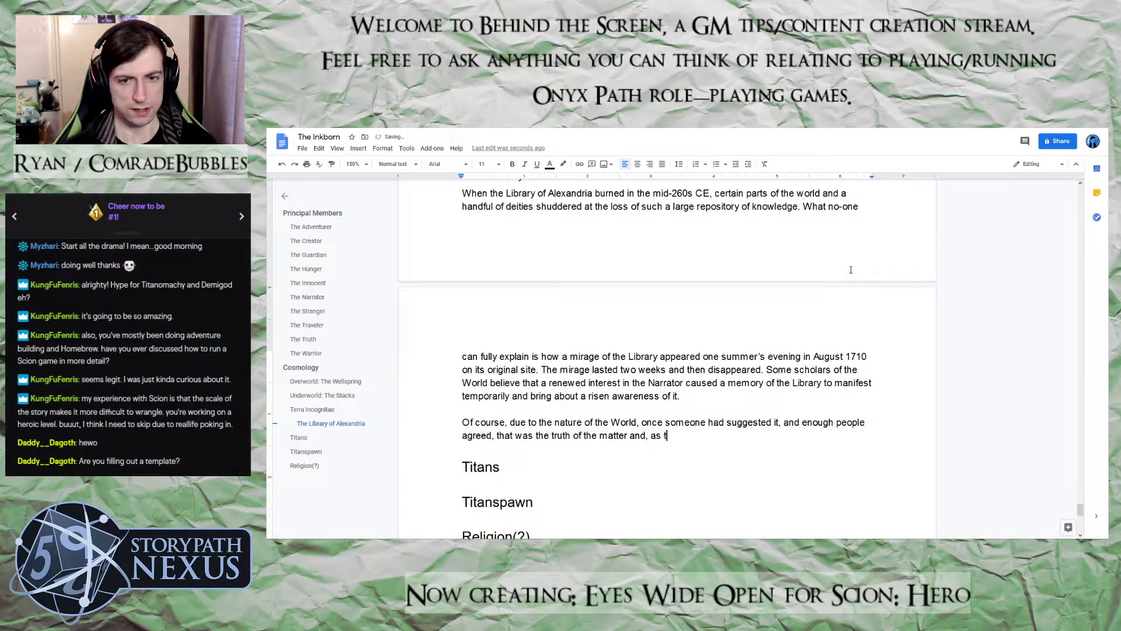
{"action": "type", "text": "ime"}
Add "as more and more of the World" to the sentence, replacing the word begun after "as"
{"action": "key", "text": "BackSpace"}
{"action": "key", "text": "BackSpace"}
{"action": "key", "text": "BackSpace"}
{"action": "key", "text": "BackSpace"}
{"action": "type", "text": "more and"}
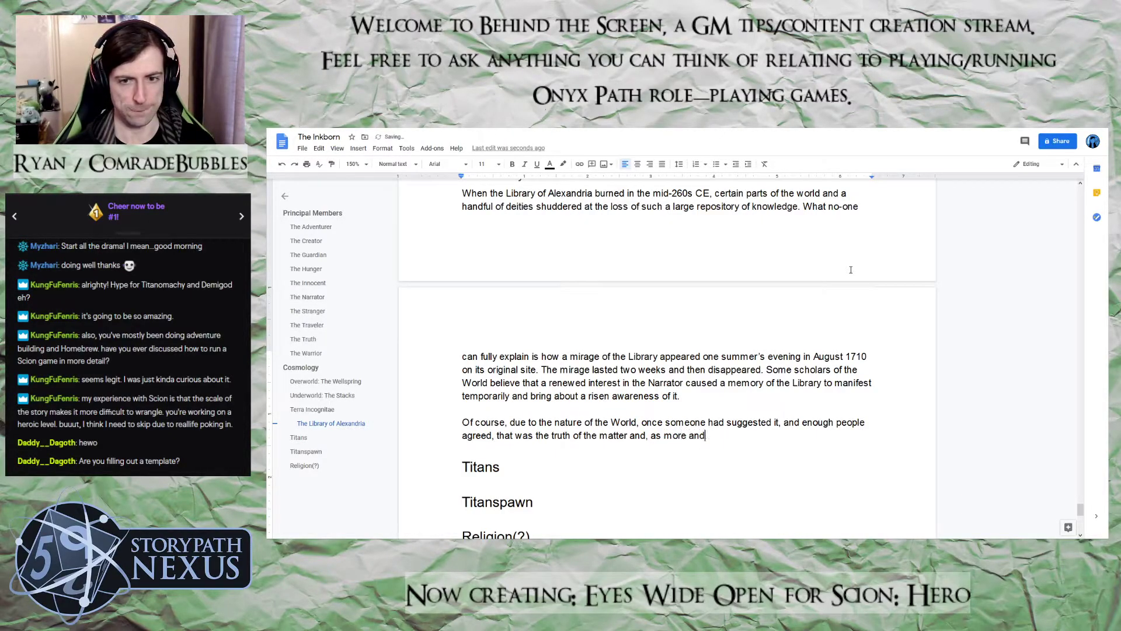
{"action": "type", "text": " more of t"}
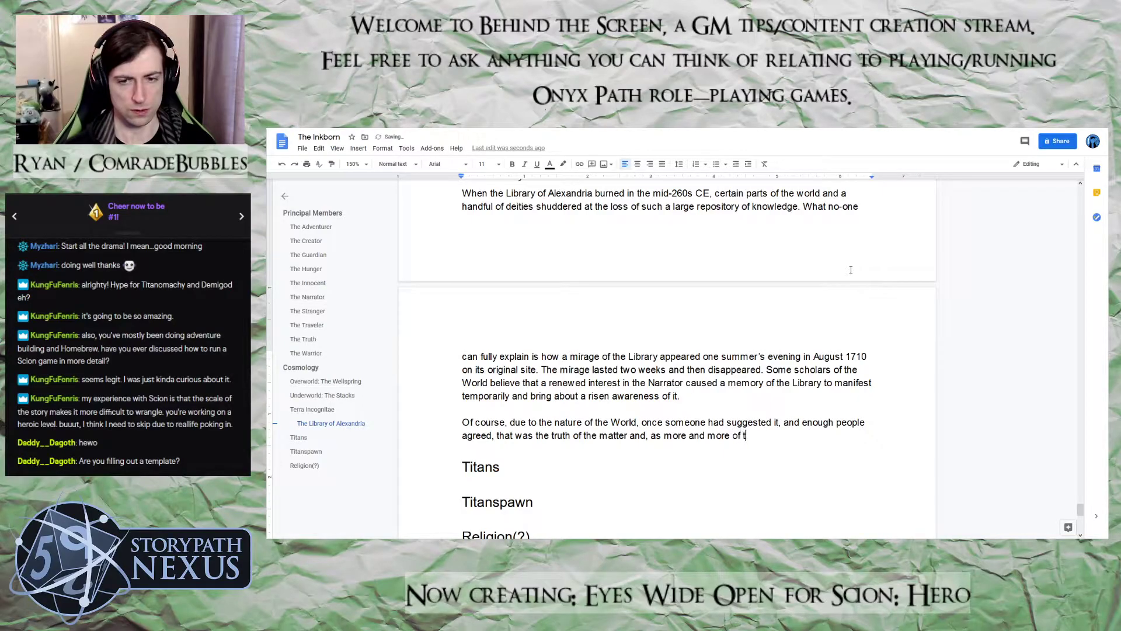
{"action": "type", "text": "he World became ove"}
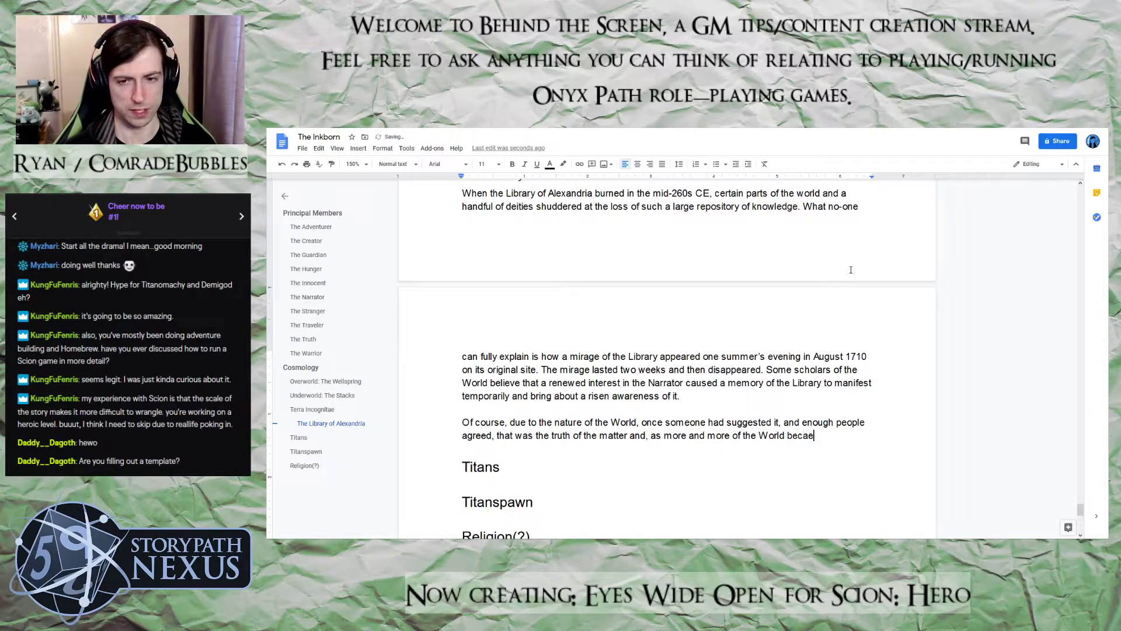
Continue the sentence after "more of the World" with "became aware of it, the Library", correcting the misspelled "became"
{"action": "key", "text": "BackSpace"}
{"action": "key", "text": "BackSpace"}
{"action": "key", "text": "BackSpace"}
{"action": "type", "text": "a"}
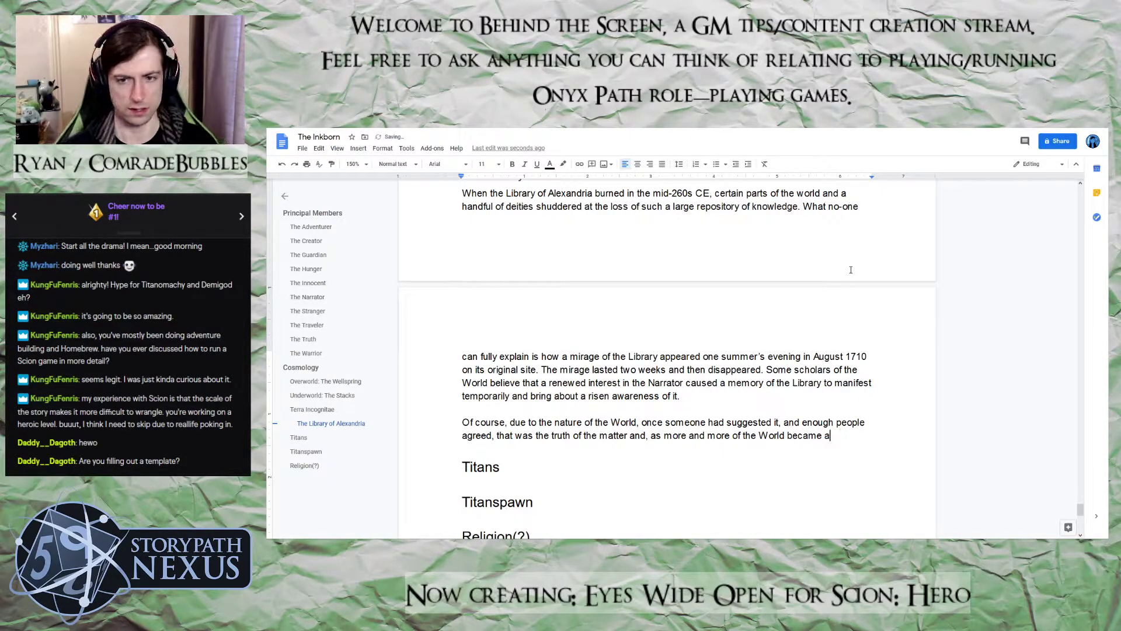
{"action": "type", "text": "ware of "}
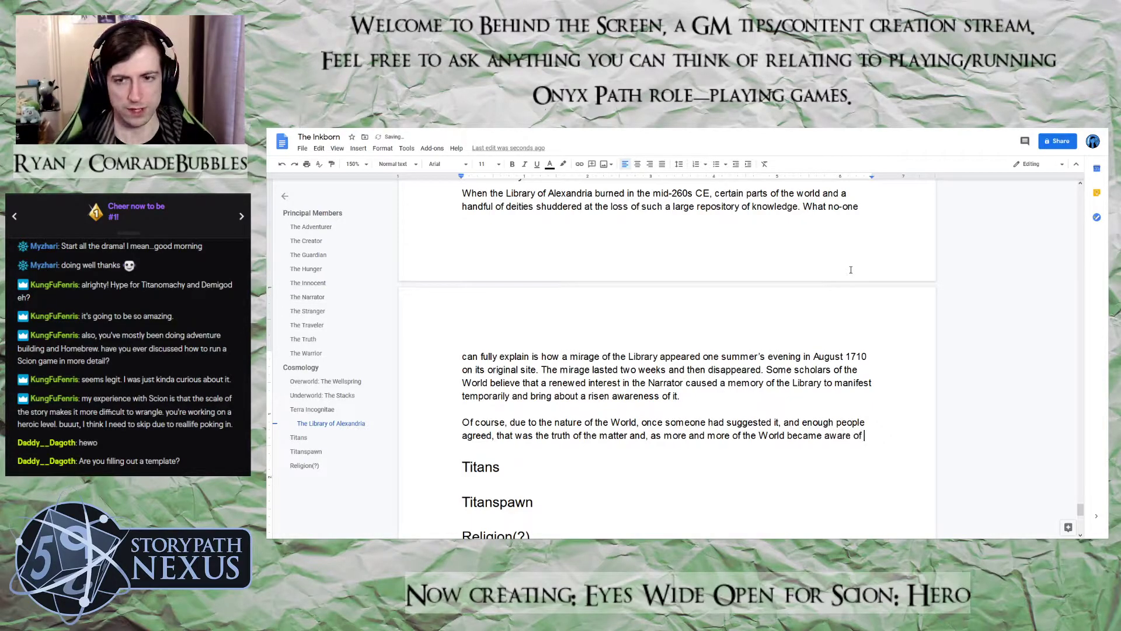
{"action": "type", "text": "it, the Librar"}
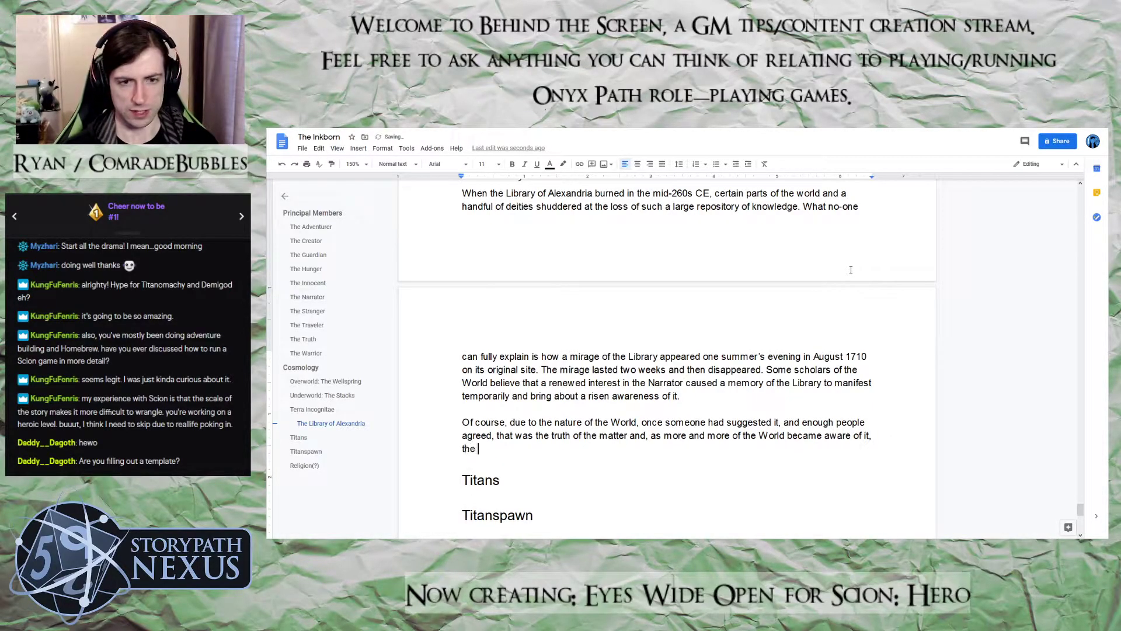
{"action": "key", "text": "BackSpace"}
{"action": "type", "text": "y "}
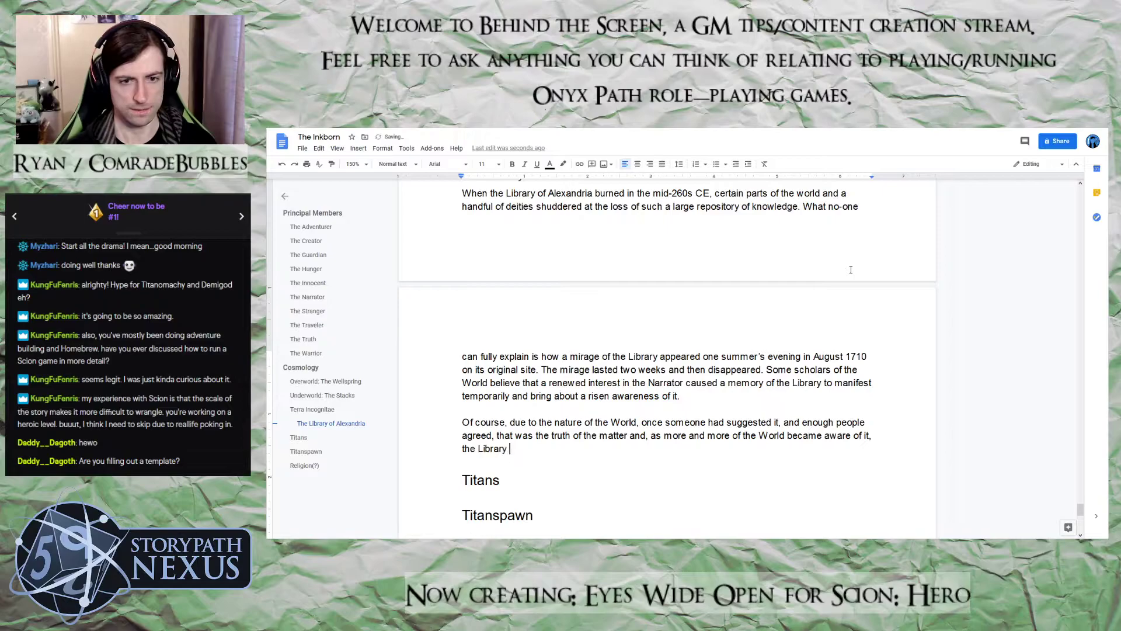
{"action": "type", "text": "beg"}
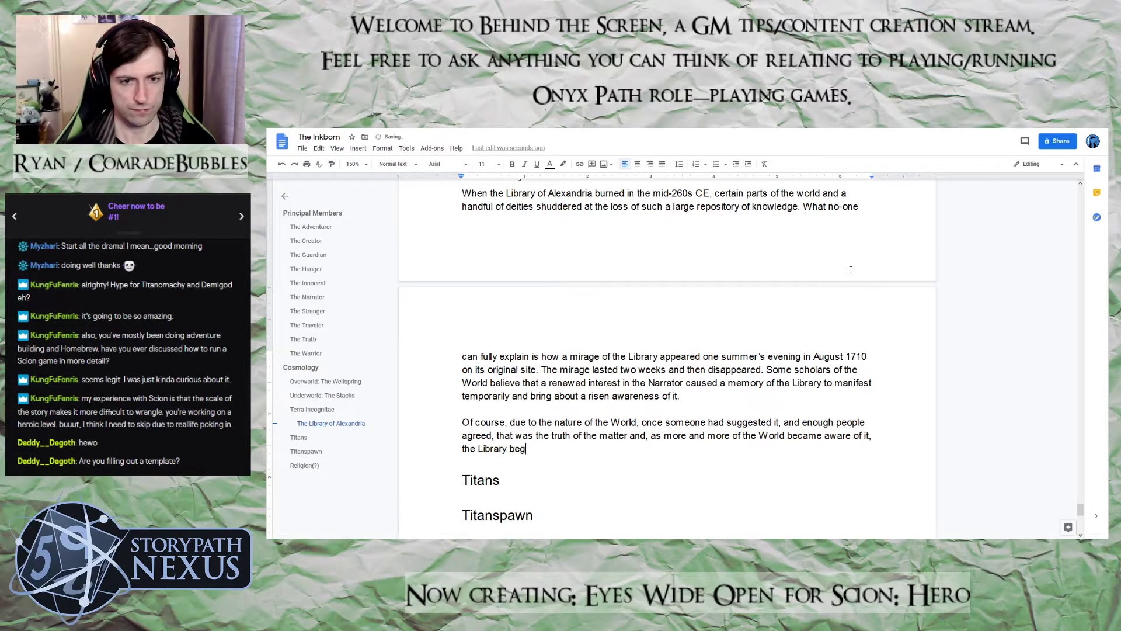
{"action": "type", "text": "an to tak"}
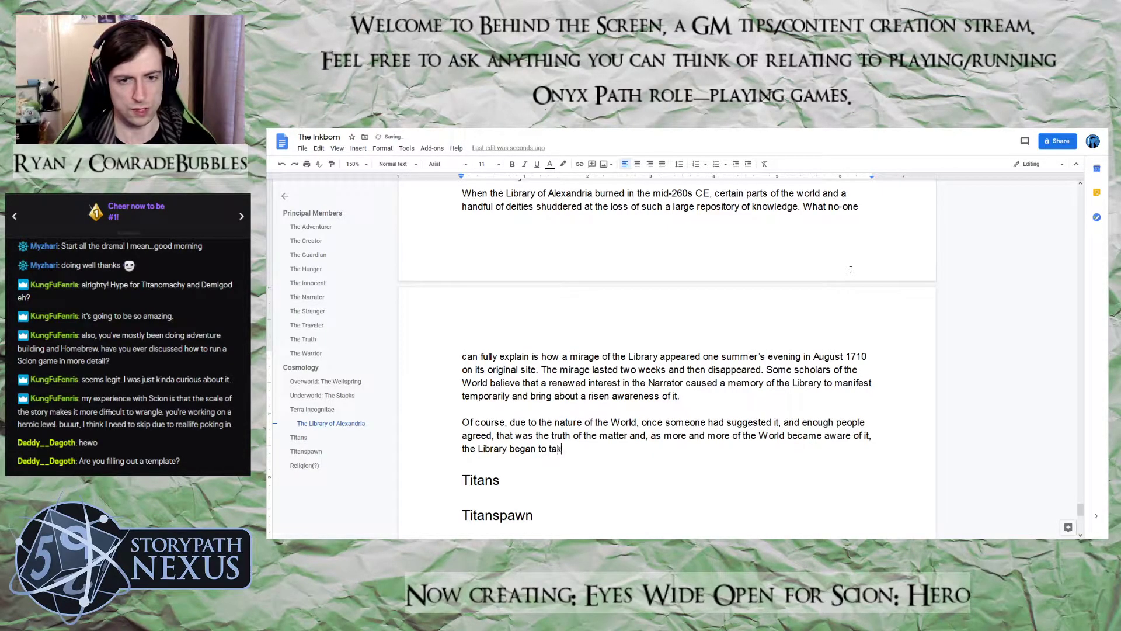
{"action": "type", "text": "e on a mpr"}
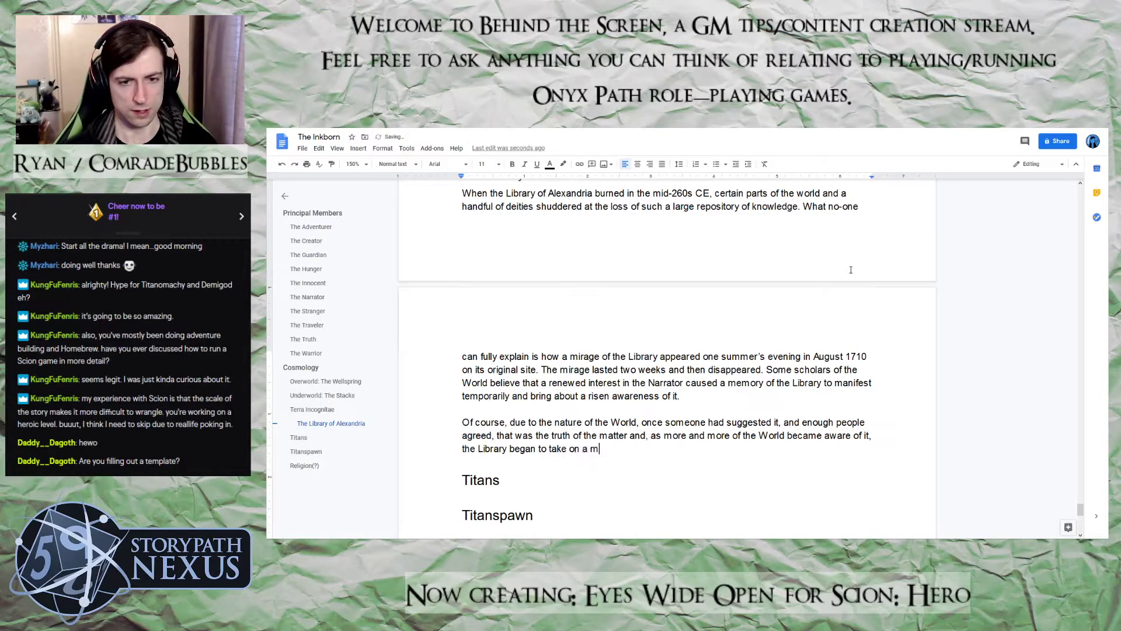
Complete the sentence with "began to take on a more physical form.", fixing the mistyped "more"
{"action": "key", "text": "BackSpace"}
{"action": "key", "text": "BackSpace"}
{"action": "type", "text": "ore phys"}
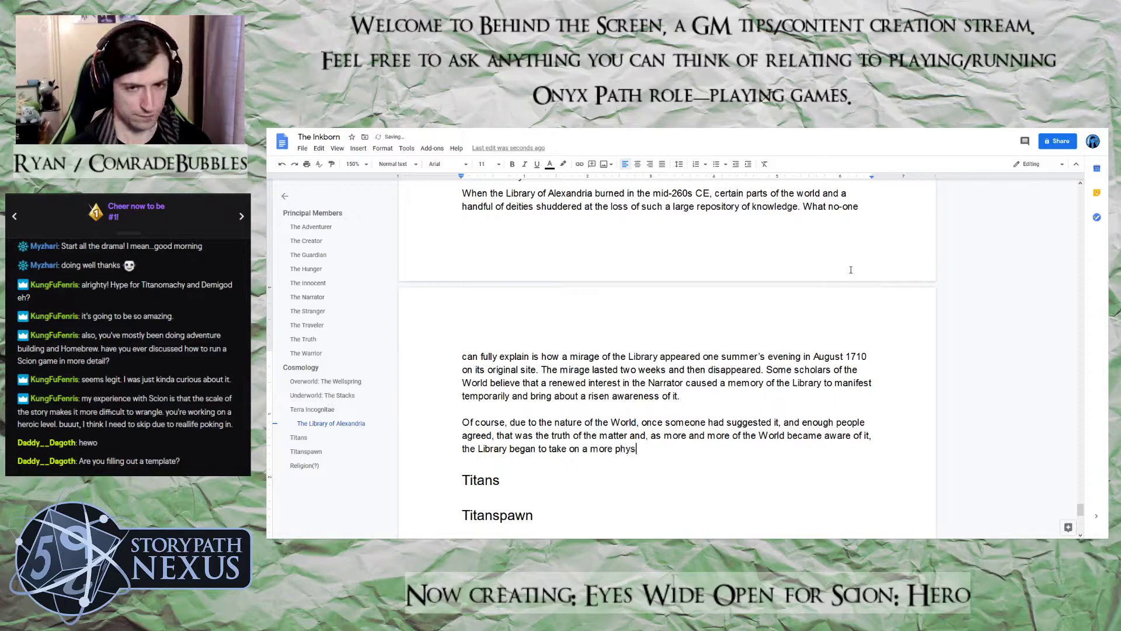
{"action": "type", "text": "ical f"}
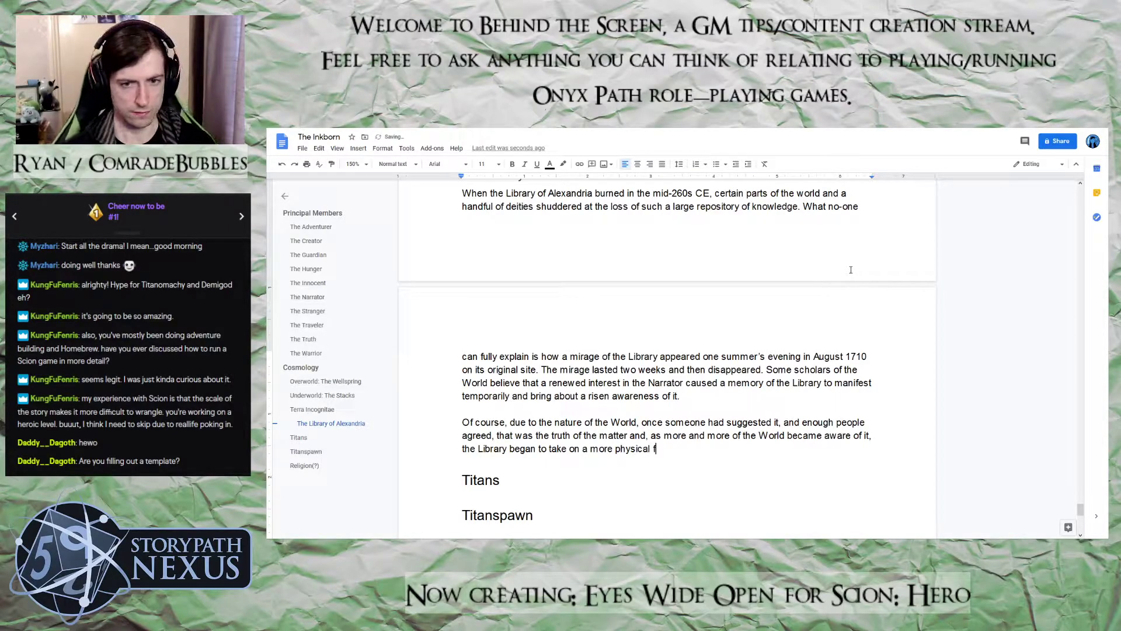
{"action": "type", "text": "orm. This pr"}
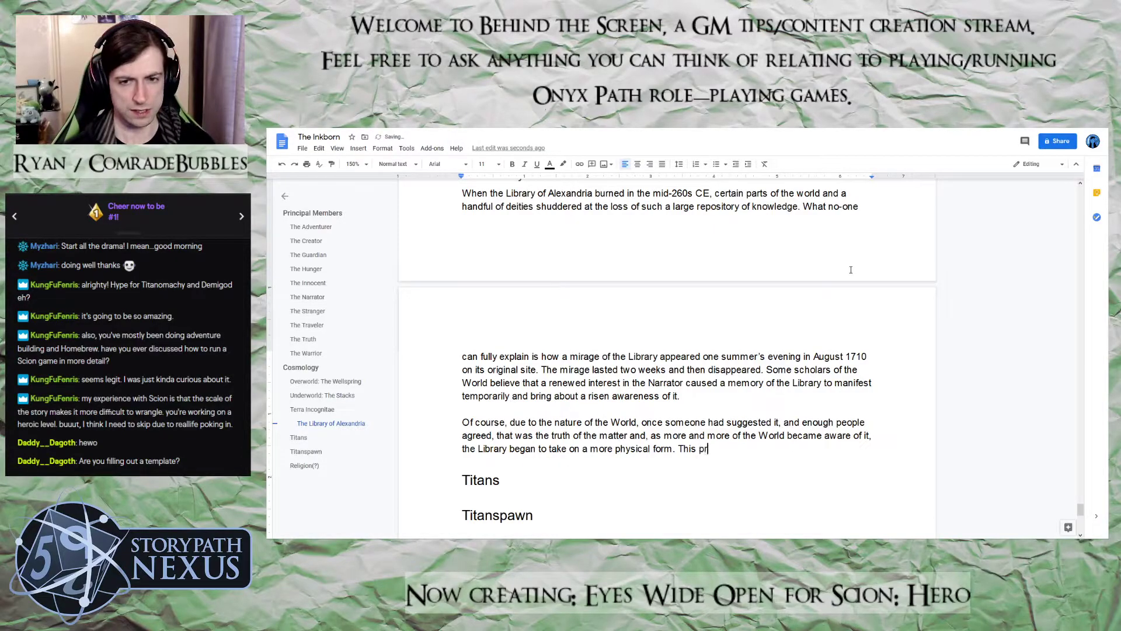
{"action": "type", "text": "ocess "}
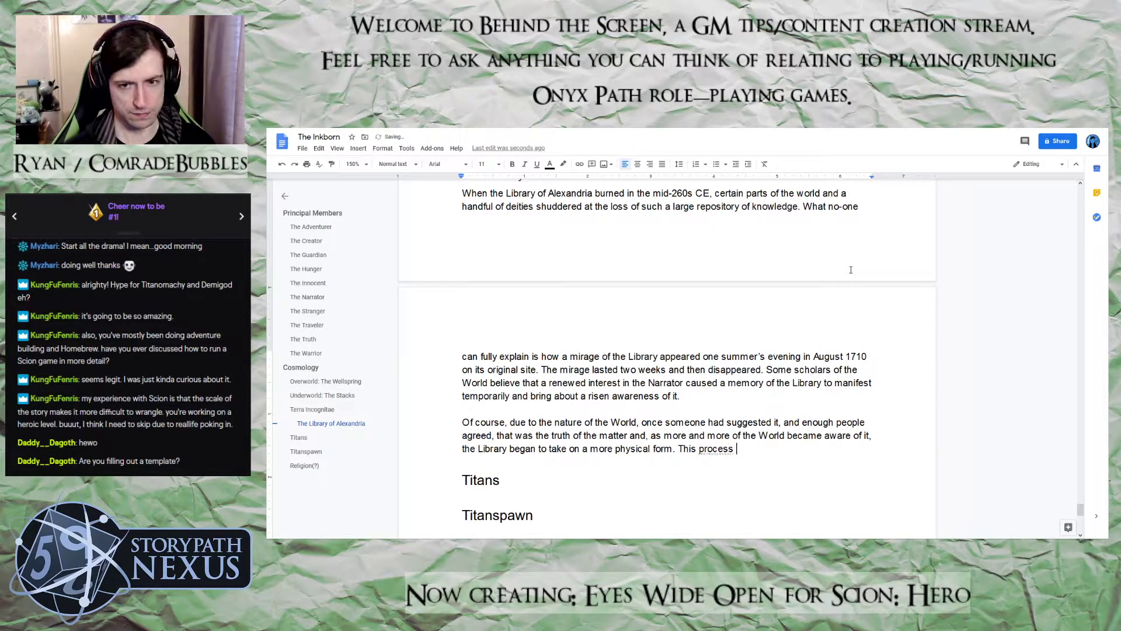
{"action": "type", "text": "continued for"}
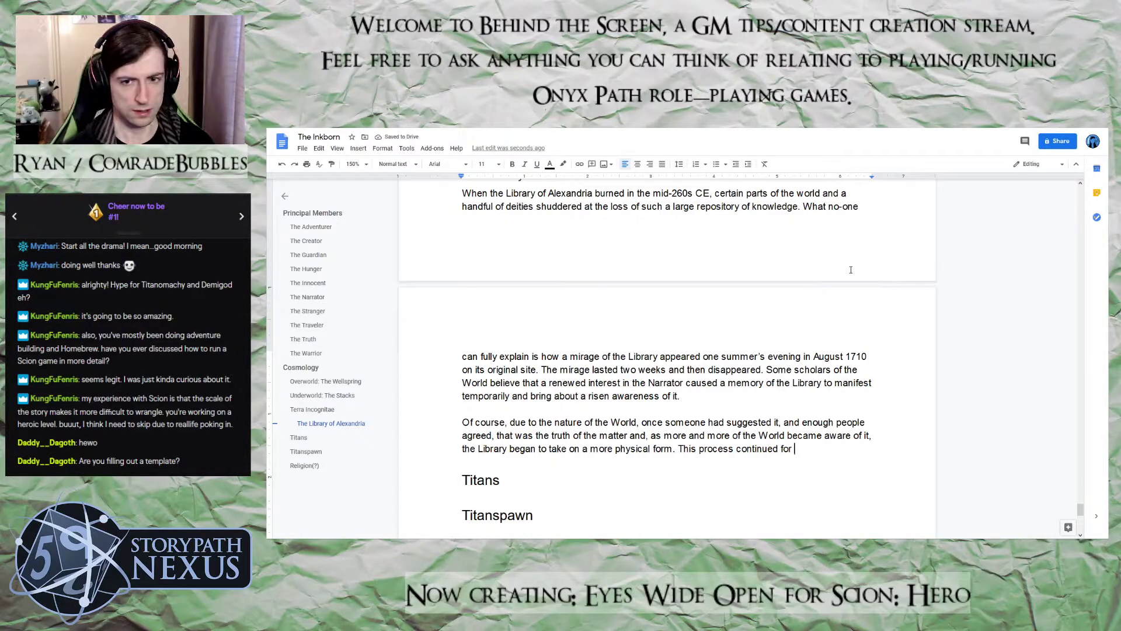
{"action": "key", "text": "BackSpace"}
{"action": "key", "text": "BackSpace"}
{"action": "key", "text": "BackSpace"}
{"action": "key", "text": "BackSpace"}
{"action": "key", "text": "BackSpace"}
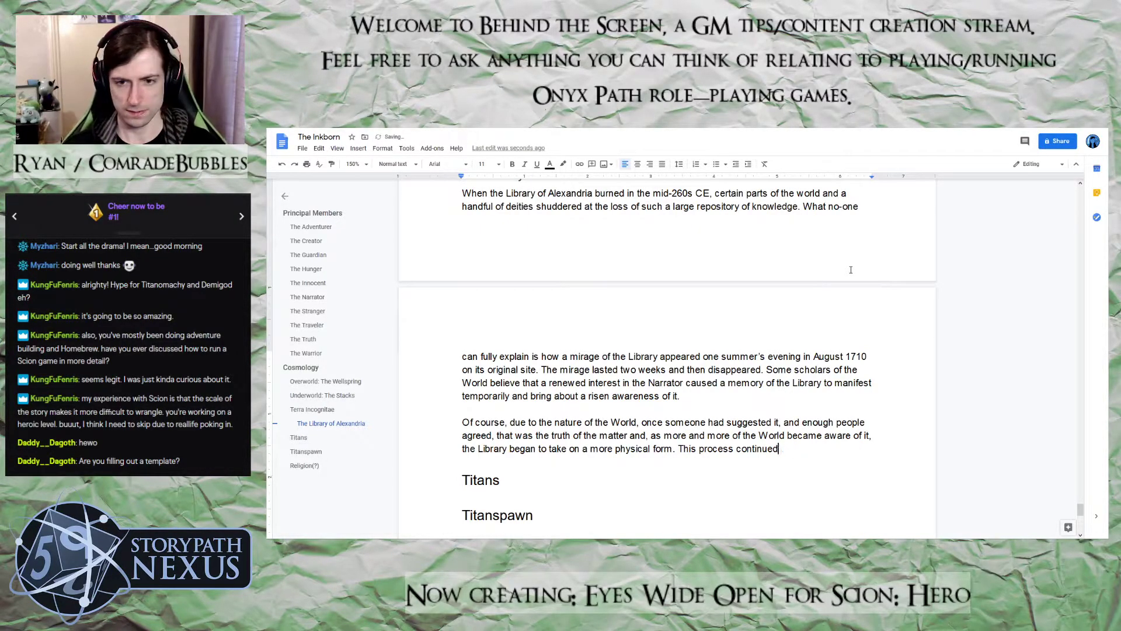
{"action": "type", "text": "until"}
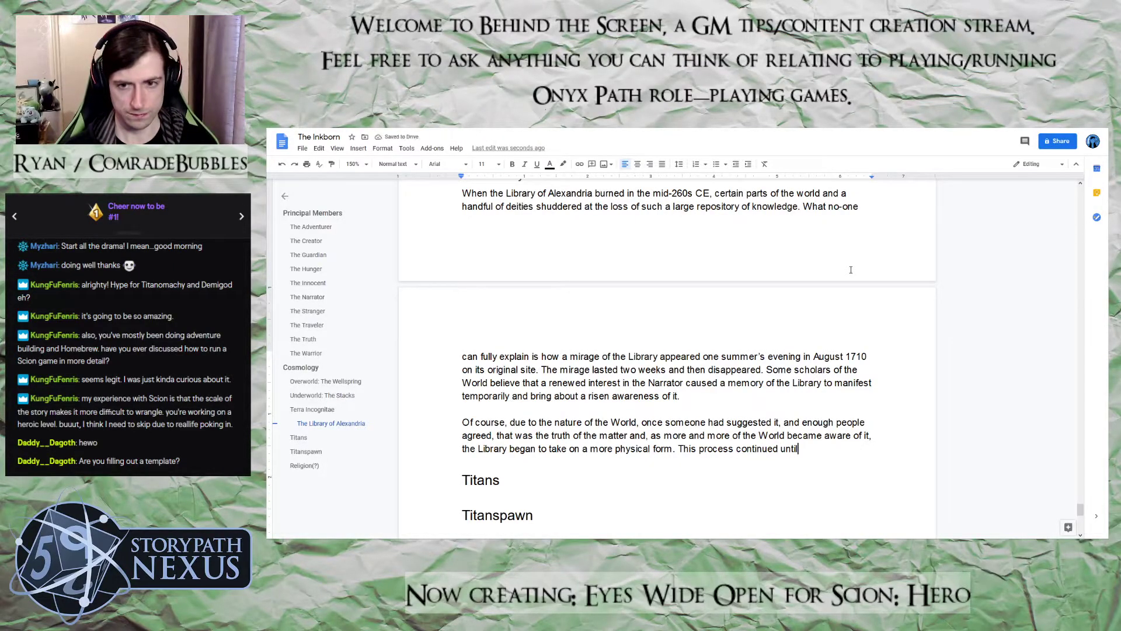
{"action": "type", "text": " the end of"}
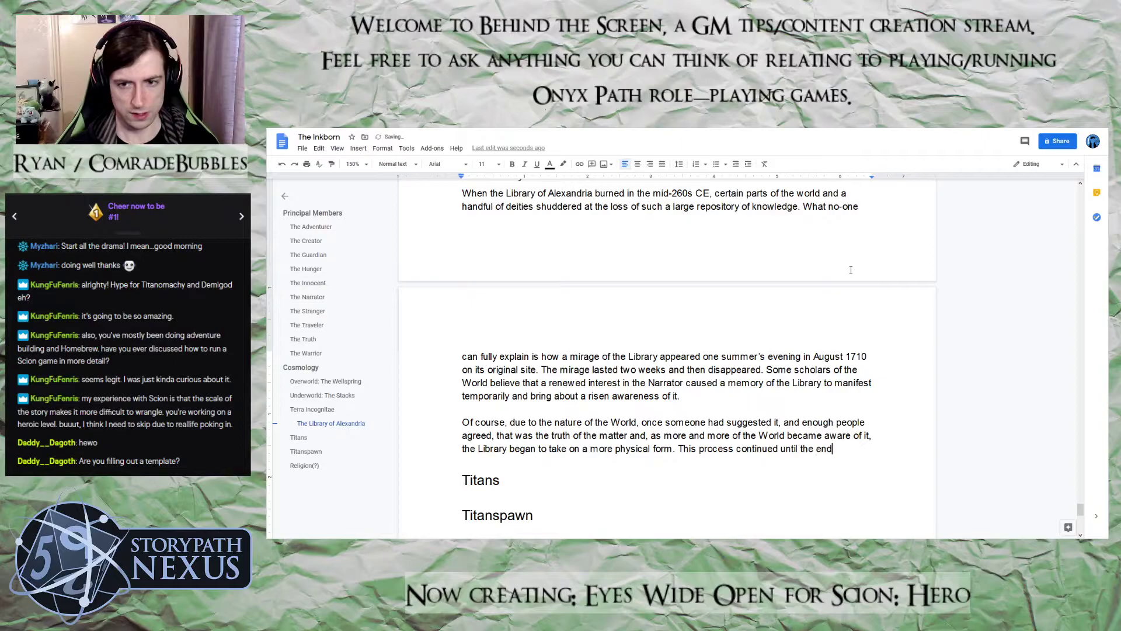
{"action": "key", "text": "BackSpace"}
{"action": "key", "text": "BackSpace"}
{"action": "key", "text": "BackSpace"}
{"action": "key", "text": "BackSpace"}
{"action": "key", "text": "BackSpace"}
{"action": "key", "text": "BackSpace"}
{"action": "key", "text": "BackSpace"}
{"action": "key", "text": "BackSpace"}
{"action": "key", "text": "BackSpace"}
{"action": "key", "text": "BackSpace"}
{"action": "key", "text": "BackSpace"}
{"action": "key", "text": "BackSpace"}
{"action": "key", "text": "BackSpace"}
{"action": "key", "text": "BackSpace"}
{"action": "key", "text": "BackSpace"}
{"action": "key", "text": "BackSpace"}
{"action": "key", "text": "BackSpace"}
{"action": "key", "text": "BackSpace"}
{"action": "key", "text": "BackSpace"}
{"action": "key", "text": "BackSpace"}
{"action": "key", "text": "BackSpace"}
{"action": "key", "text": "BackSpace"}
{"action": "key", "text": "BackSpace"}
{"action": "key", "text": "BackSpace"}
{"action": "key", "text": "BackSpace"}
{"action": "key", "text": "BackSpace"}
{"action": "key", "text": "BackSpace"}
{"action": "key", "text": "BackSpace"}
{"action": "key", "text": "BackSpace"}
{"action": "key", "text": "BackSpace"}
{"action": "key", "text": "BackSpace"}
{"action": "key", "text": "BackSpace"}
{"action": "key", "text": "BackSpace"}
{"action": "key", "text": "BackSpace"}
{"action": "key", "text": "BackSpace"}
{"action": "key", "text": "BackSpace"}
{"action": "key", "text": "BackSpace"}
{"action": "key", "text": "BackSpace"}
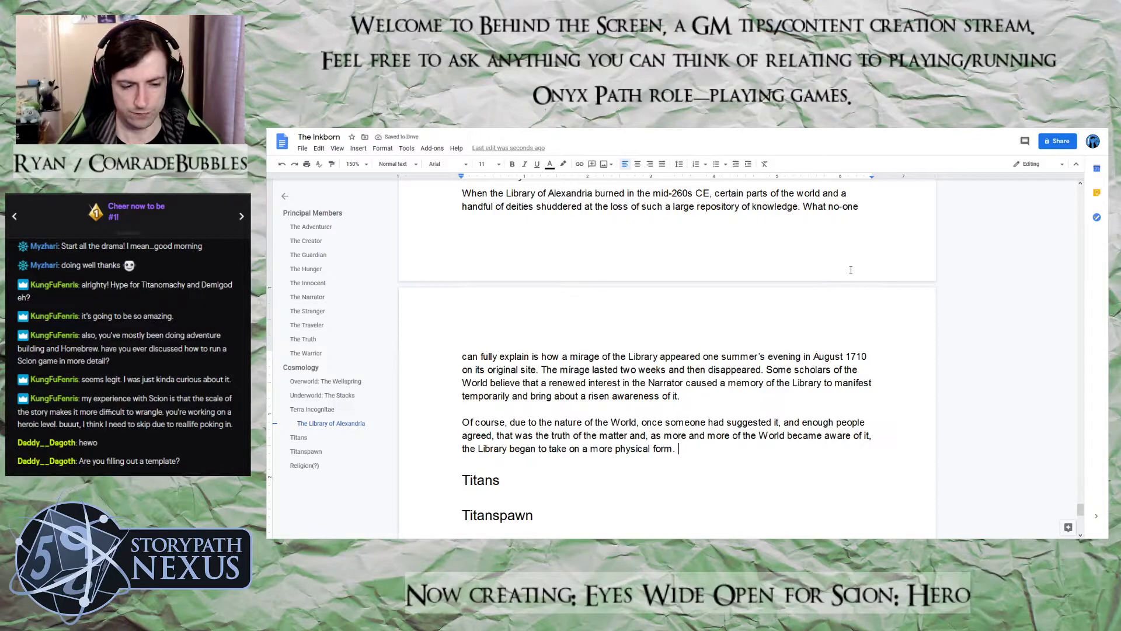
Start a new sentence with "It was at this point that,", correcting the mistyped words
{"action": "type", "text": "It was at the"}
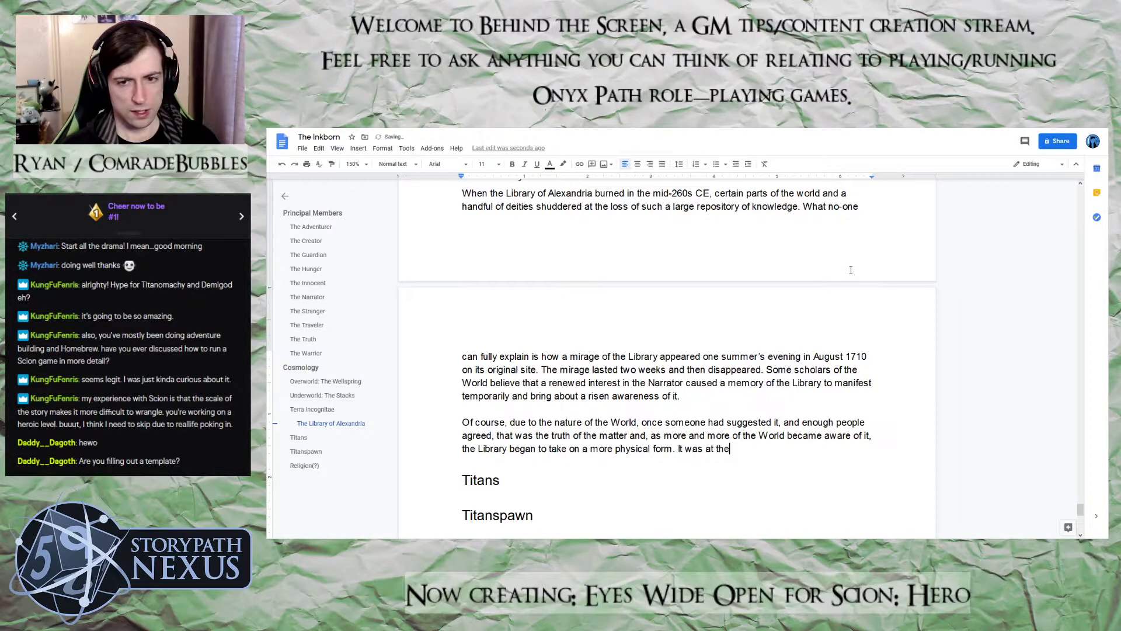
{"action": "key", "text": "BackSpace"}
{"action": "type", "text": "is point aht,"}
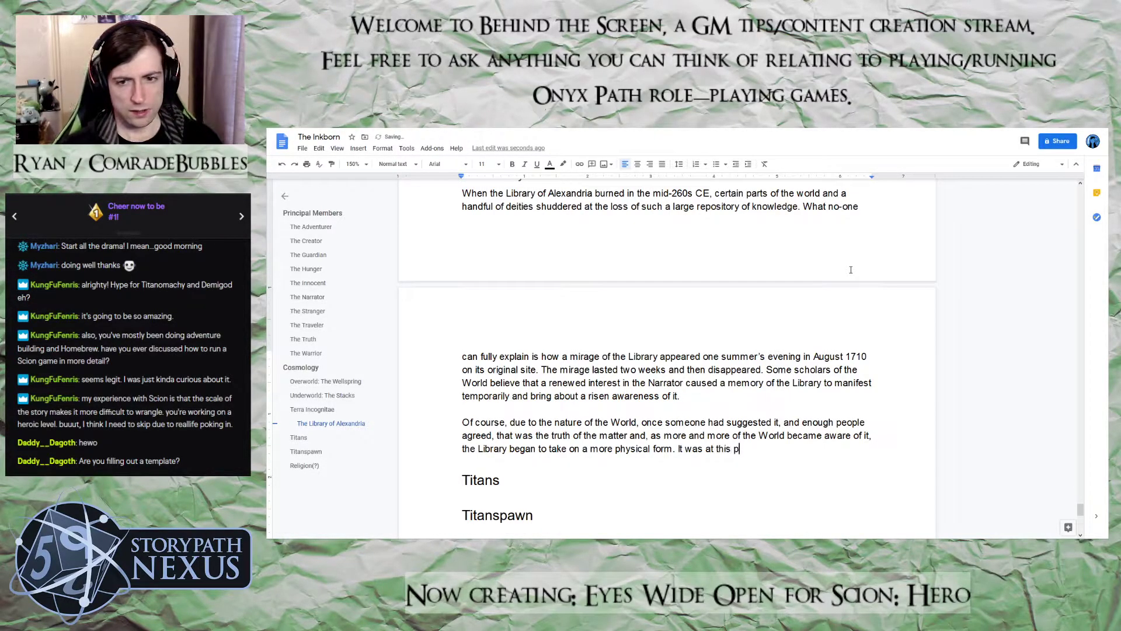
{"action": "key", "text": "BackSpace"}
{"action": "key", "text": "BackSpace"}
{"action": "key", "text": "BackSpace"}
{"action": "key", "text": "BackSpace"}
{"action": "key", "text": "BackSpace"}
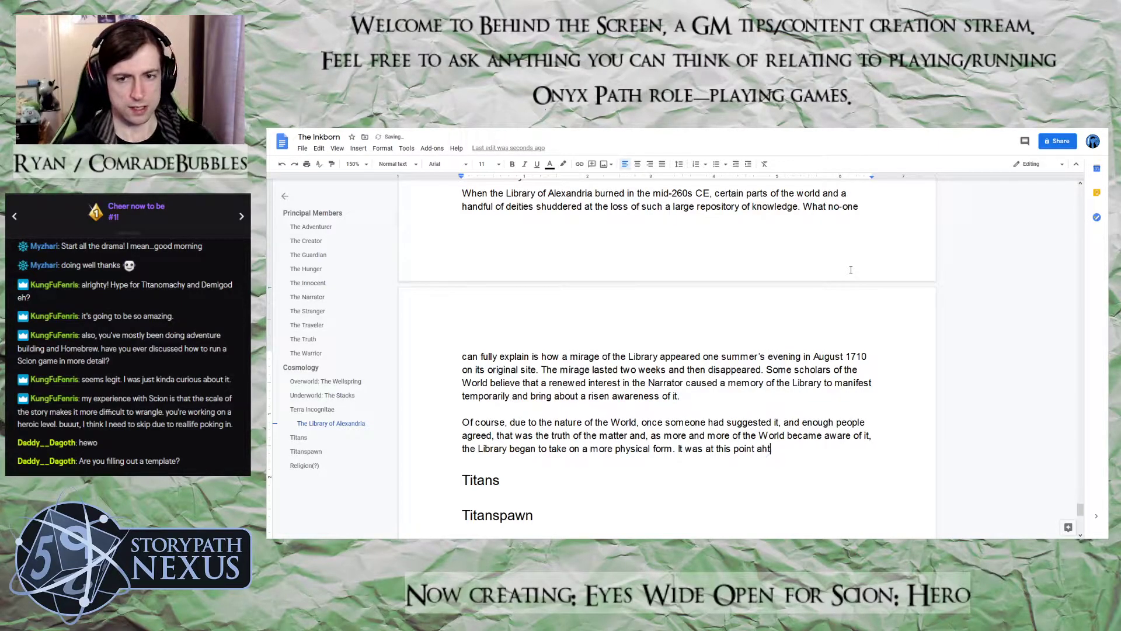
{"action": "type", "text": "that, ot"}
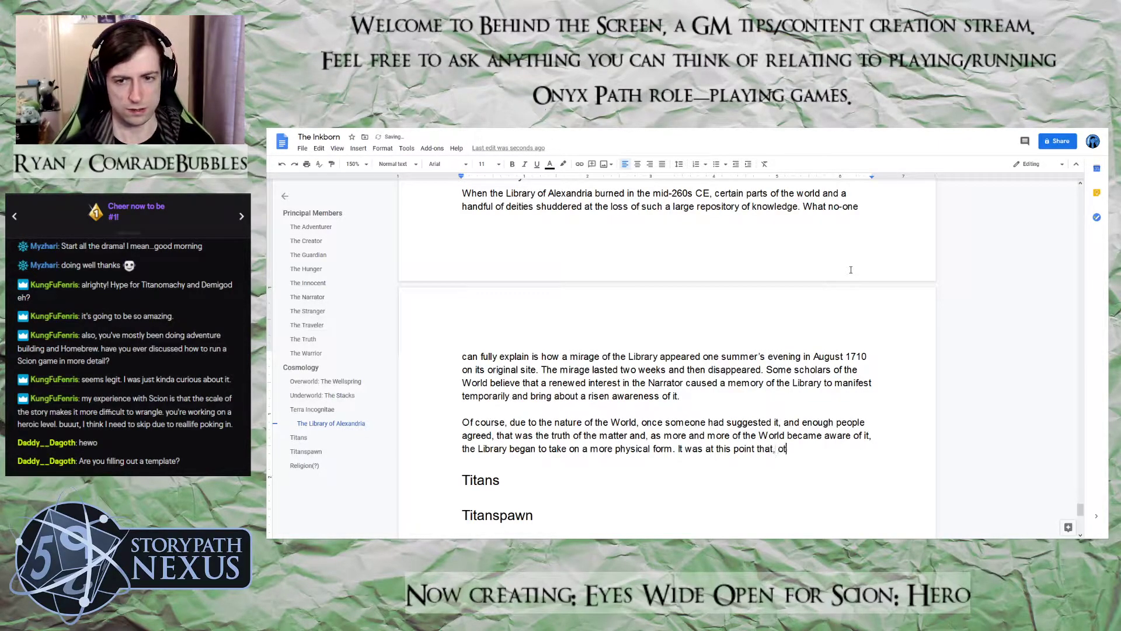
Remove the comma after "that" and continue with "later scholars believe the initial", fixing the misspelled "believe" and "initial"
{"action": "key", "text": "BackSpace"}
{"action": "key", "text": "BackSpace"}
{"action": "type", "text": "later sch"}
{"action": "type", "text": "lars beliwve"}
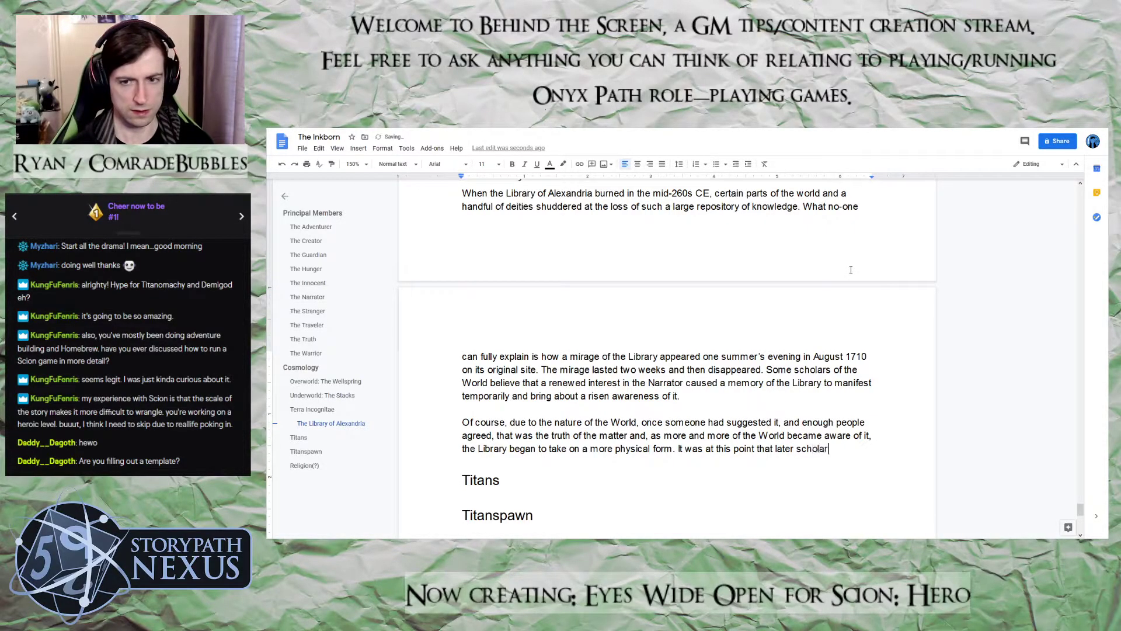
{"action": "key", "text": "BackSpace"}
{"action": "key", "text": "BackSpace"}
{"action": "key", "text": "BackSpace"}
{"action": "type", "text": "eve the init"}
{"action": "type", "text": "ia"}
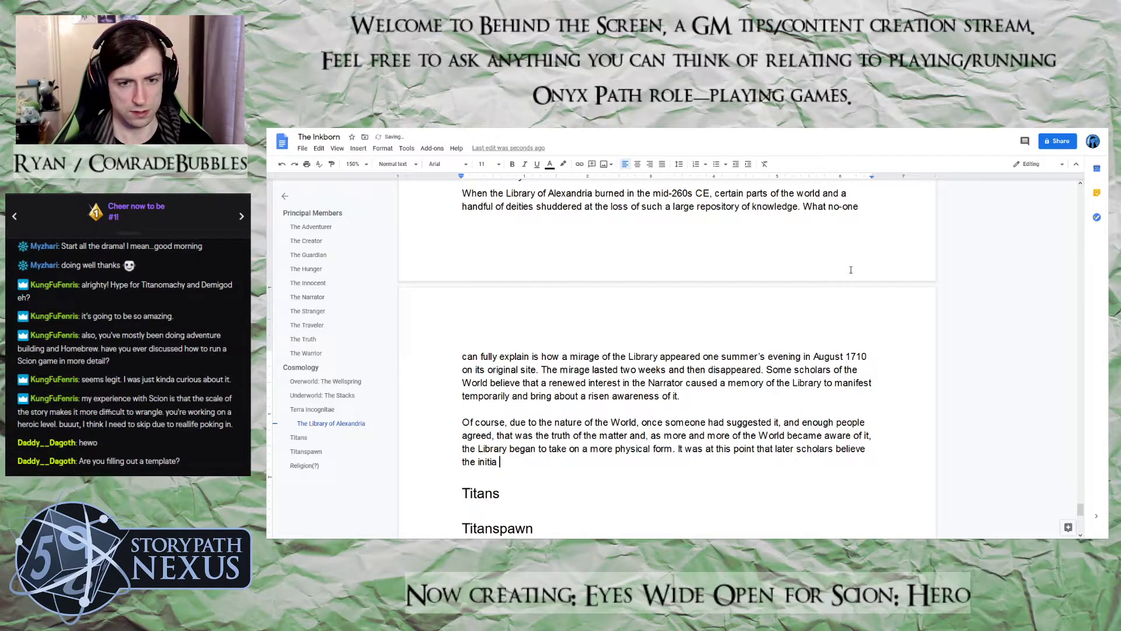
{"action": "key", "text": "BackSpace"}
{"action": "type", "text": "l Incanr"}
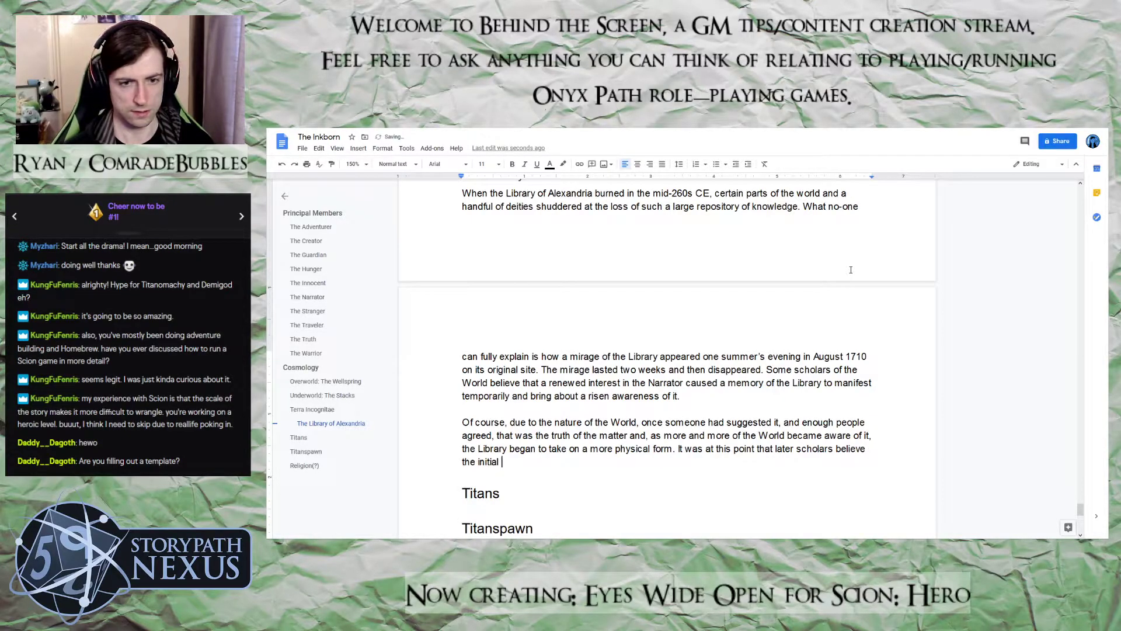
Delete "initial" and the word begun after it, keeping the sentence up to "believe the"
{"action": "key", "text": "BackSpace"}
{"action": "key", "text": "BackSpace"}
{"action": "key", "text": "BackSpace"}
{"action": "key", "text": "BackSpace"}
{"action": "key", "text": "BackSpace"}
{"action": "key", "text": "BackSpace"}
{"action": "key", "text": "BackSpace"}
{"action": "key", "text": "BackSpace"}
{"action": "key", "text": "BackSpace"}
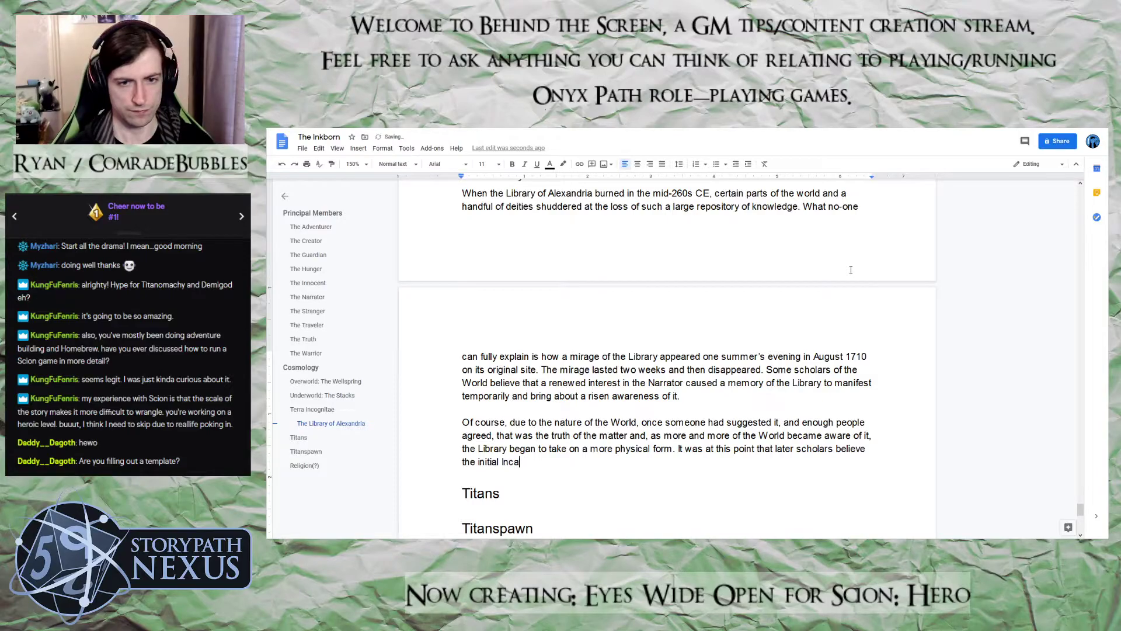
{"action": "key", "text": "BackSpace"}
{"action": "key", "text": "BackSpace"}
{"action": "key", "text": "BackSpace"}
{"action": "key", "text": "BackSpace"}
{"action": "key", "text": "BackSpace"}
Add "pre-cursors to the Inkborn" after "believe the", correcting the misspelled "the" and "Inkborn"
{"action": "type", "text": "pre-cu"}
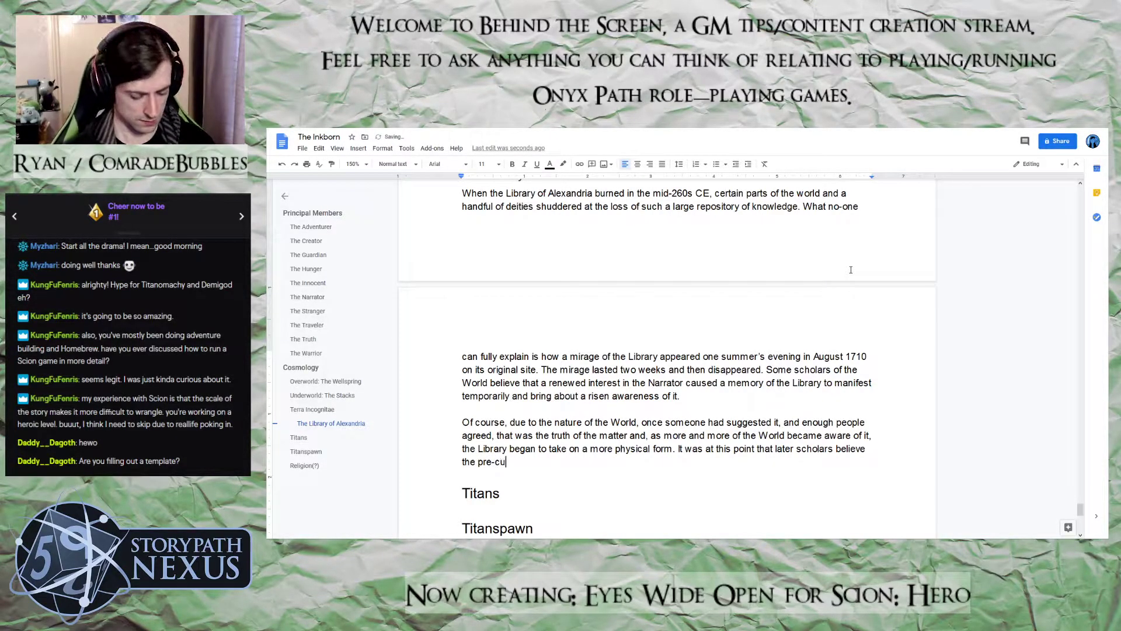
{"action": "type", "text": "rsors to teh"}
{"action": "key", "text": "BackSpace"}
{"action": "key", "text": "BackSpace"}
{"action": "key", "text": "BackSpace"}
{"action": "type", "text": "he "}
{"action": "type", "text": "Inkbonr"}
{"action": "key", "text": "BackSpace"}
{"action": "key", "text": "BackSpace"}
{"action": "type", "text": "rn"}
Remove the hyphen so the word reads "precursors" and return to the end of the sentence after "Inkborn"
{"action": "key", "text": "ctrl+Left"}
{"action": "key", "text": "ctrl+Left"}
{"action": "key", "text": "ctrl+Left"}
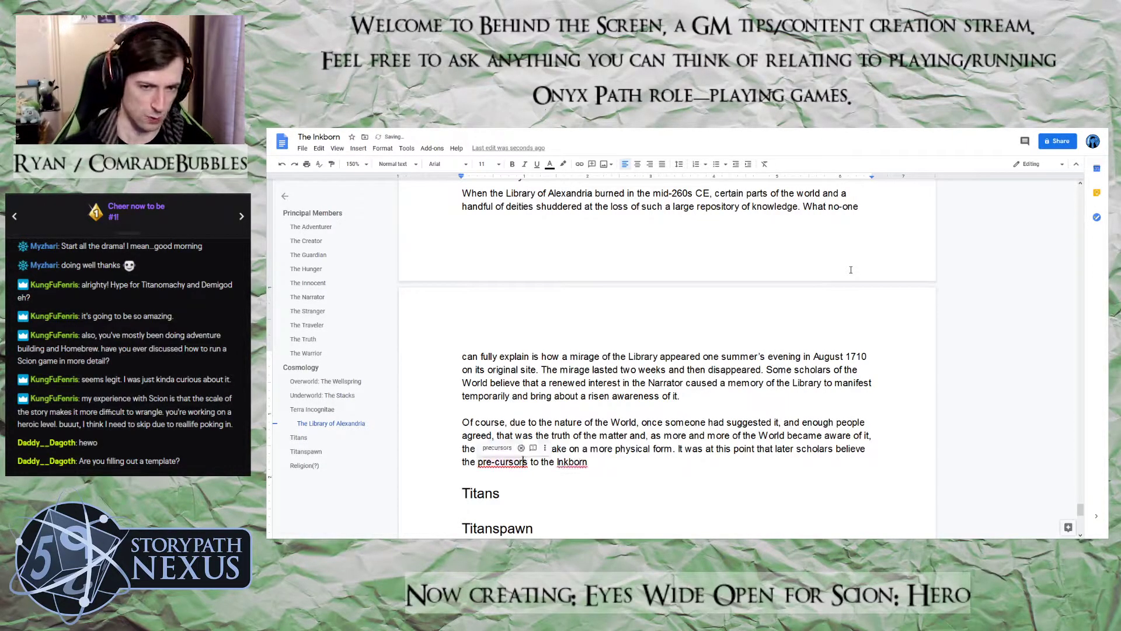
{"action": "key", "text": "BackSpace"}
{"action": "key", "text": "Right"}
{"action": "key", "text": "Right"}
{"action": "key", "text": "Right"}
{"action": "key", "text": "Right"}
{"action": "key", "text": "Right"}
{"action": "key", "text": "Right"}
{"action": "key", "text": "Right"}
{"action": "key", "text": "Right"}
{"action": "key", "text": "Right"}
{"action": "key", "text": "Right"}
{"action": "key", "text": "Right"}
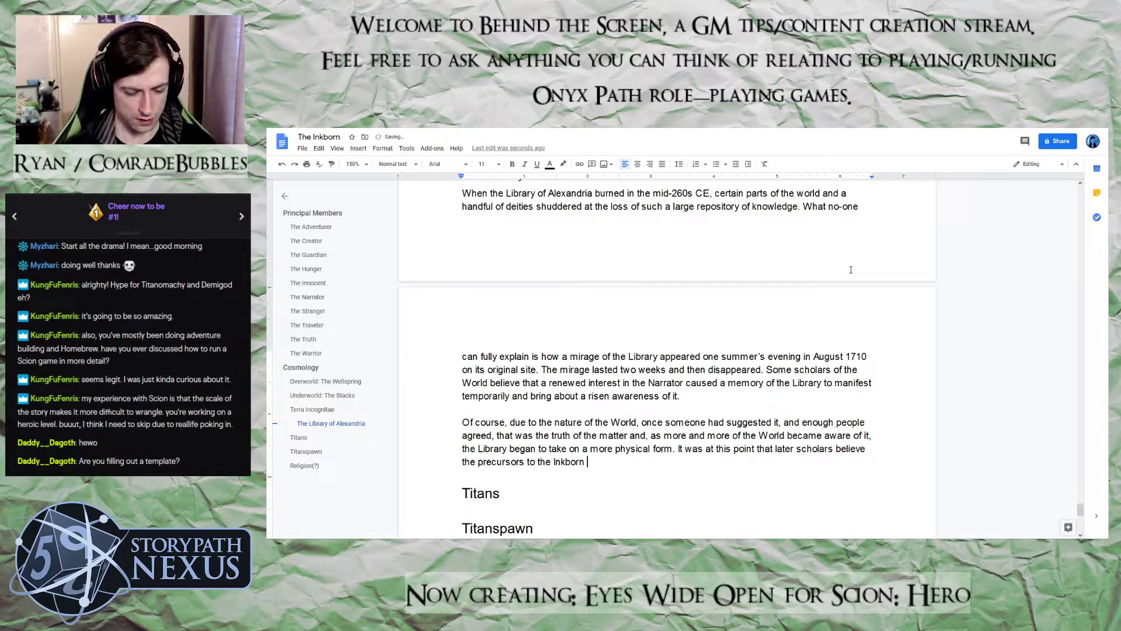
Finish the sentence with "tore the Library from the World and hid it away as a Terra Incognita."
{"action": "type", "text": "tore the Li"}
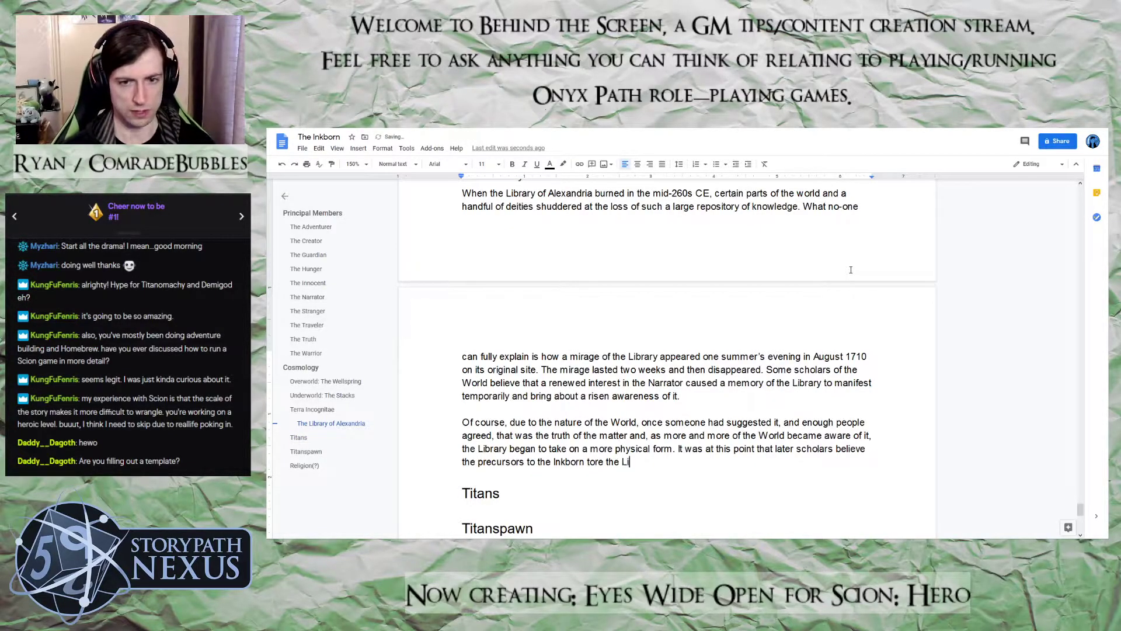
{"action": "type", "text": "brary from"}
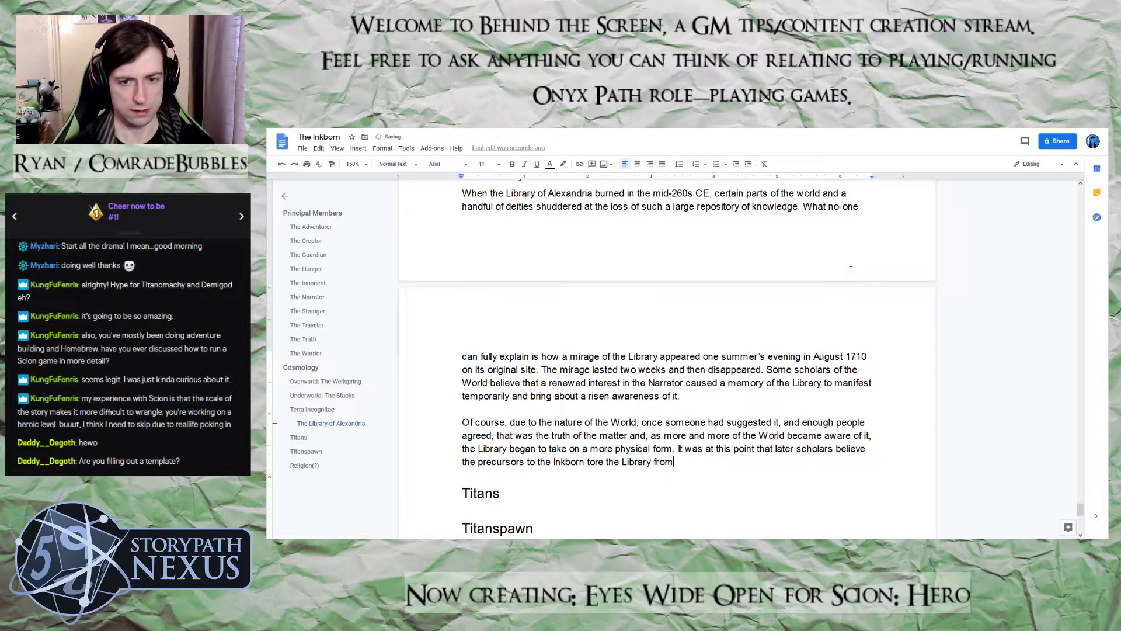
{"action": "type", "text": " the World and "}
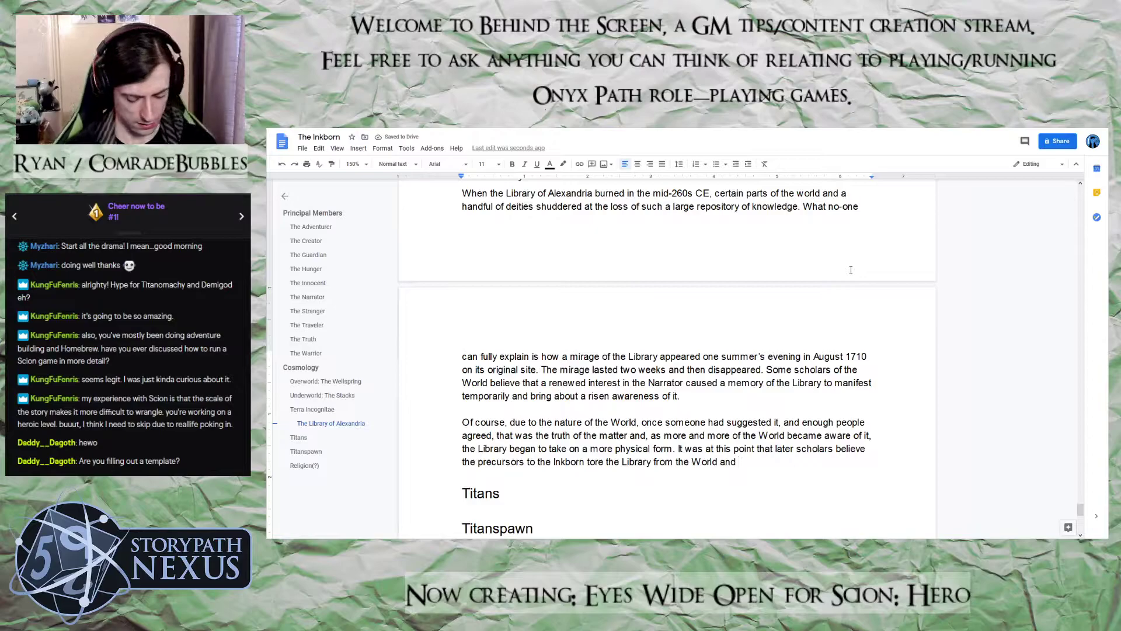
{"action": "type", "text": "hid it"}
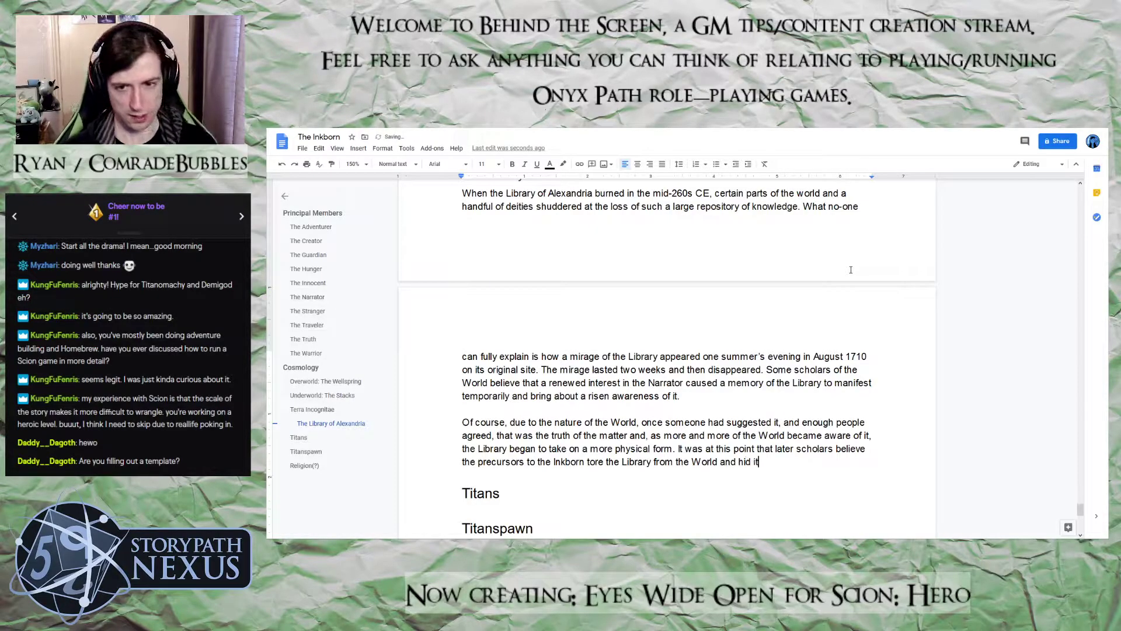
{"action": "type", "text": " away as a Te"}
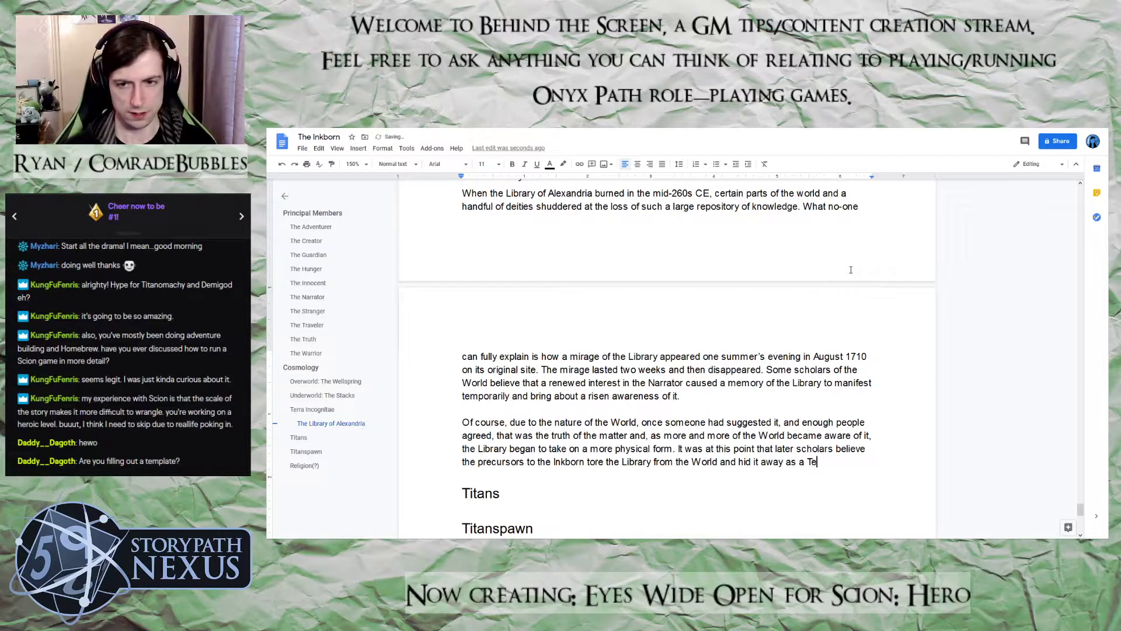
{"action": "type", "text": "rra Inco"}
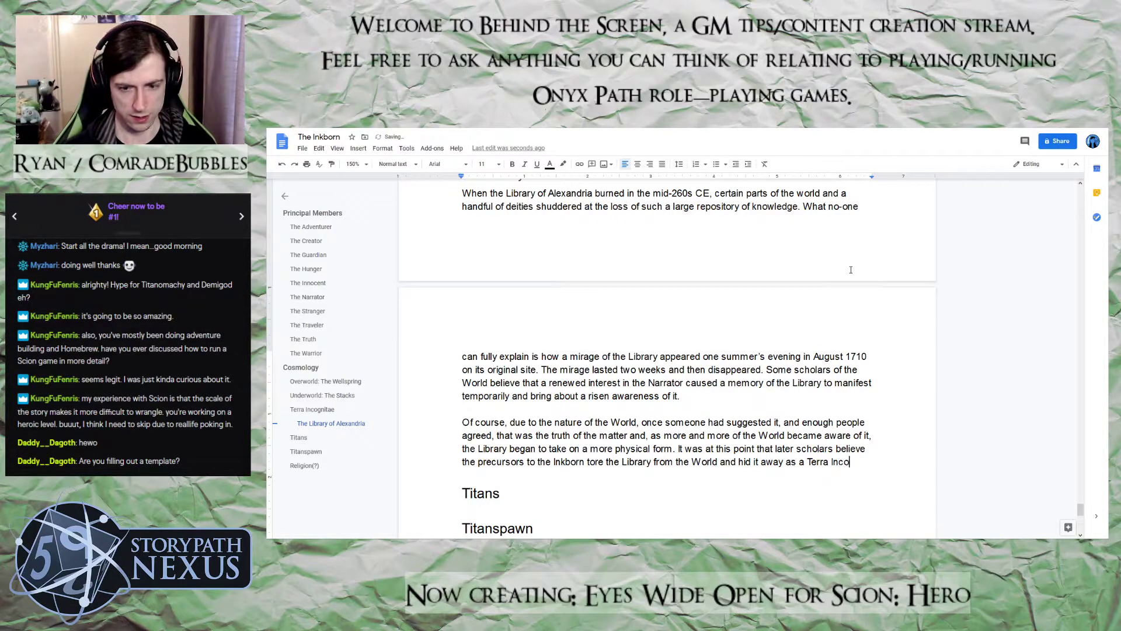
{"action": "type", "text": "gnita. "}
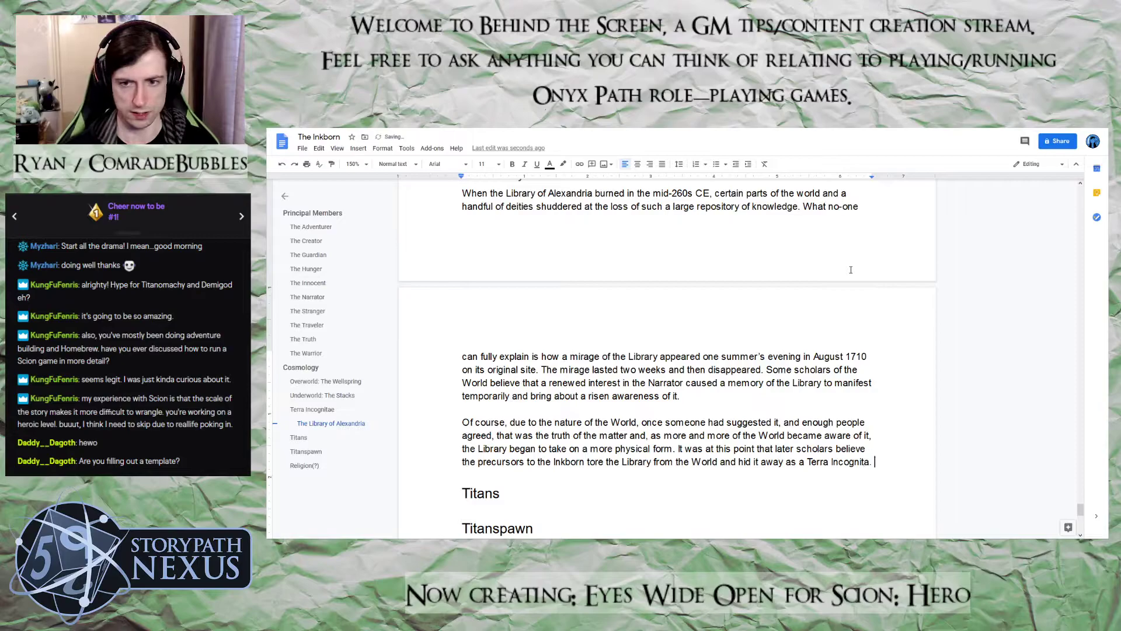
{"action": "type", "text": "Man"}
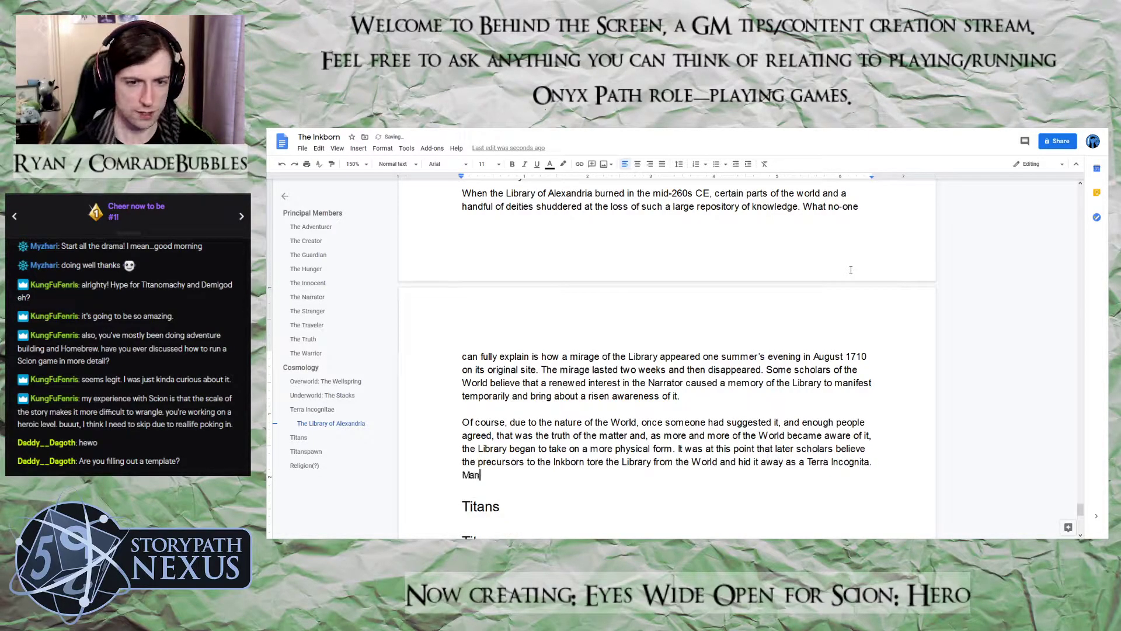
{"action": "type", "text": "y years later, "}
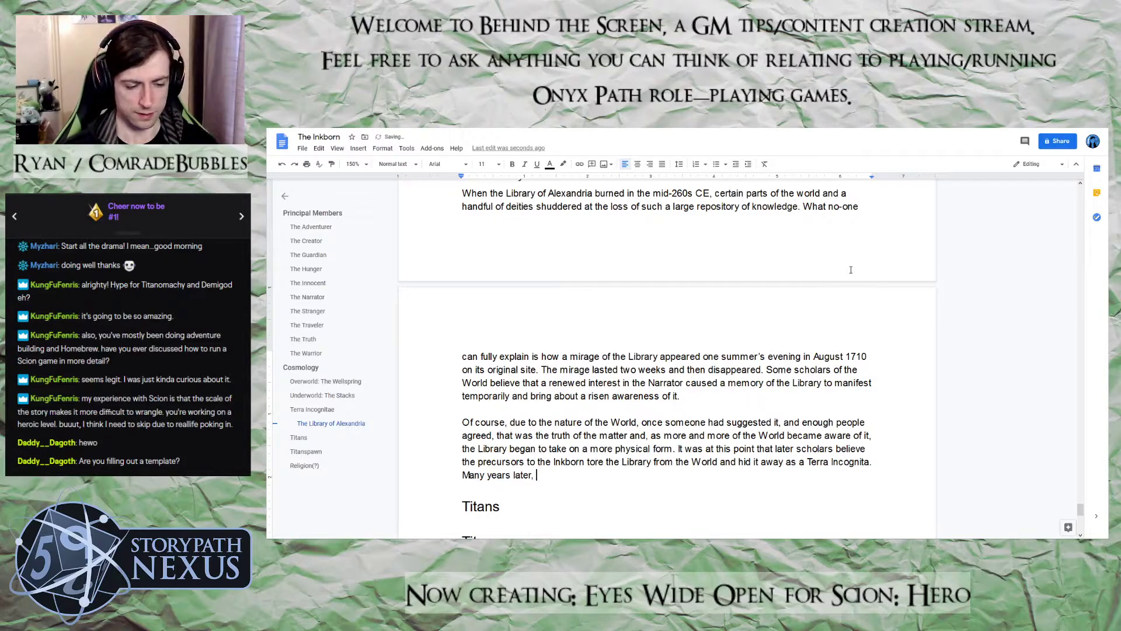
{"action": "type", "text": "it was "}
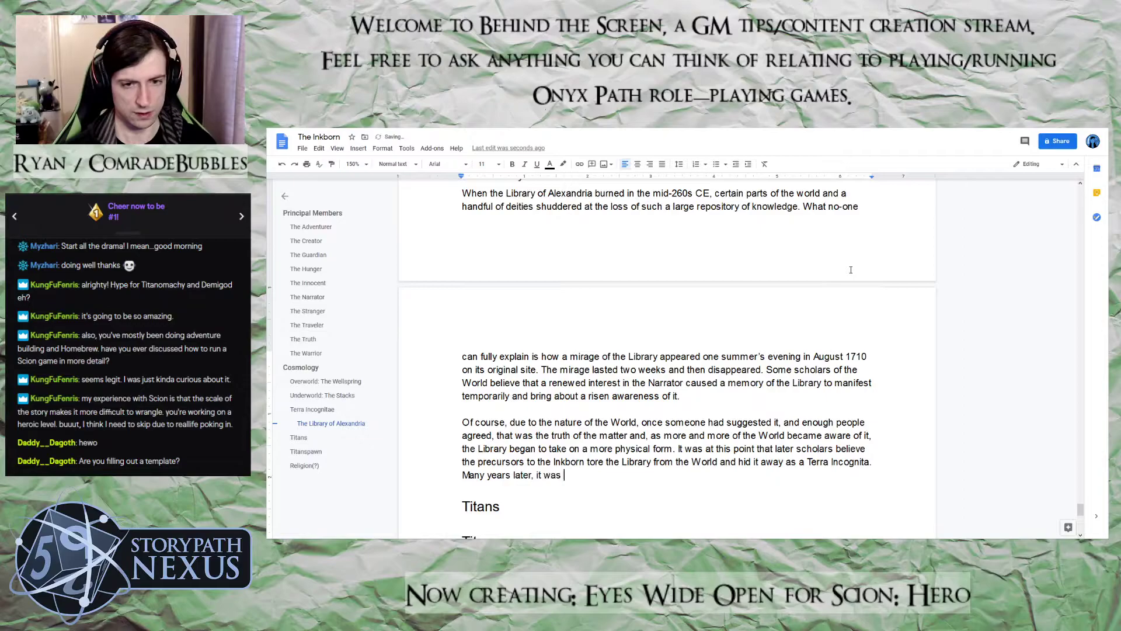
{"action": "type", "text": "discover"}
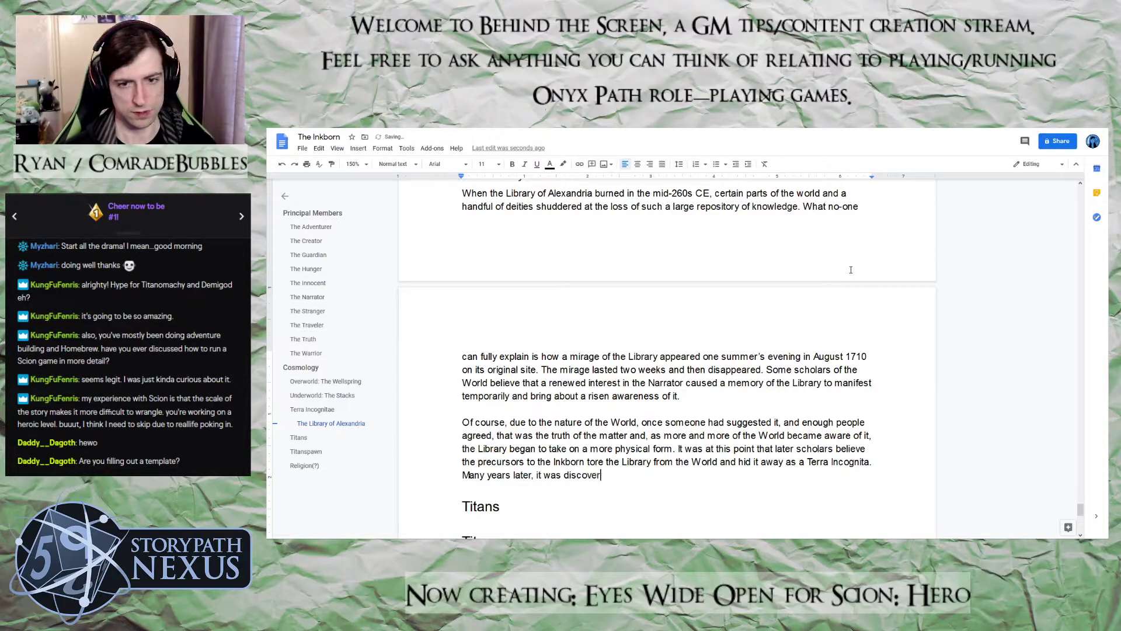
{"action": "type", "text": "ed by "}
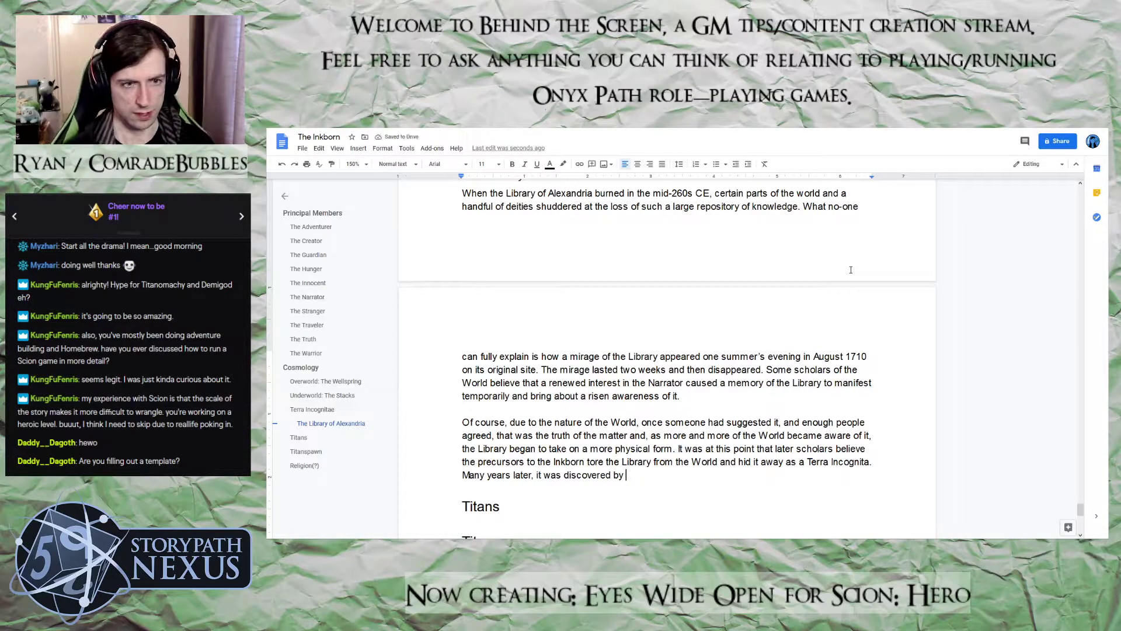
{"action": "type", "text": "the A"}
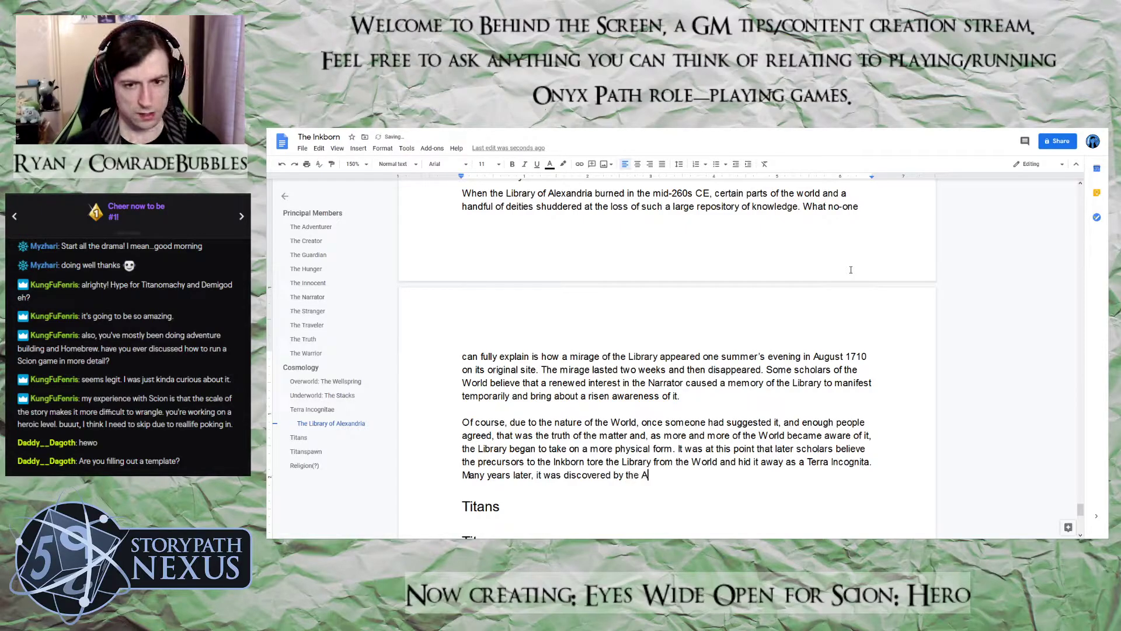
{"action": "type", "text": "dventurer "}
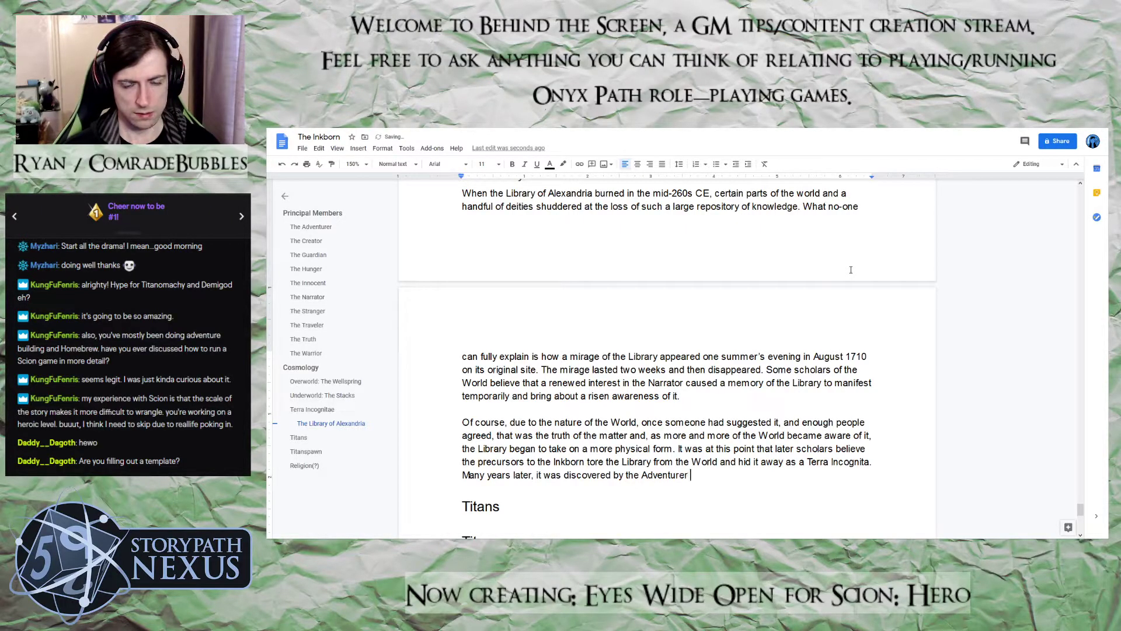
{"action": "type", "text": "sa they"}
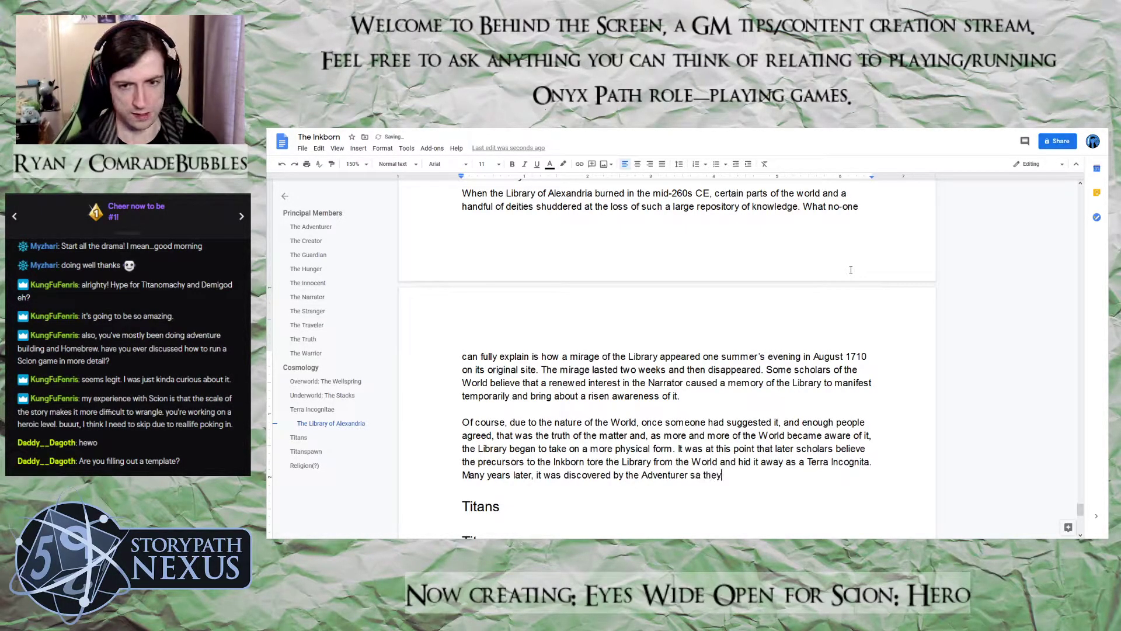
Continue the sentence after "the Adventurer" with "as they wandered through a long-forgotten", correcting the misspelled "as"
{"action": "key", "text": "BackSpace"}
{"action": "key", "text": "BackSpace"}
{"action": "key", "text": "BackSpace"}
{"action": "key", "text": "BackSpace"}
{"action": "key", "text": "BackSpace"}
{"action": "key", "text": "BackSpace"}
{"action": "key", "text": "BackSpace"}
{"action": "type", "text": "as t"}
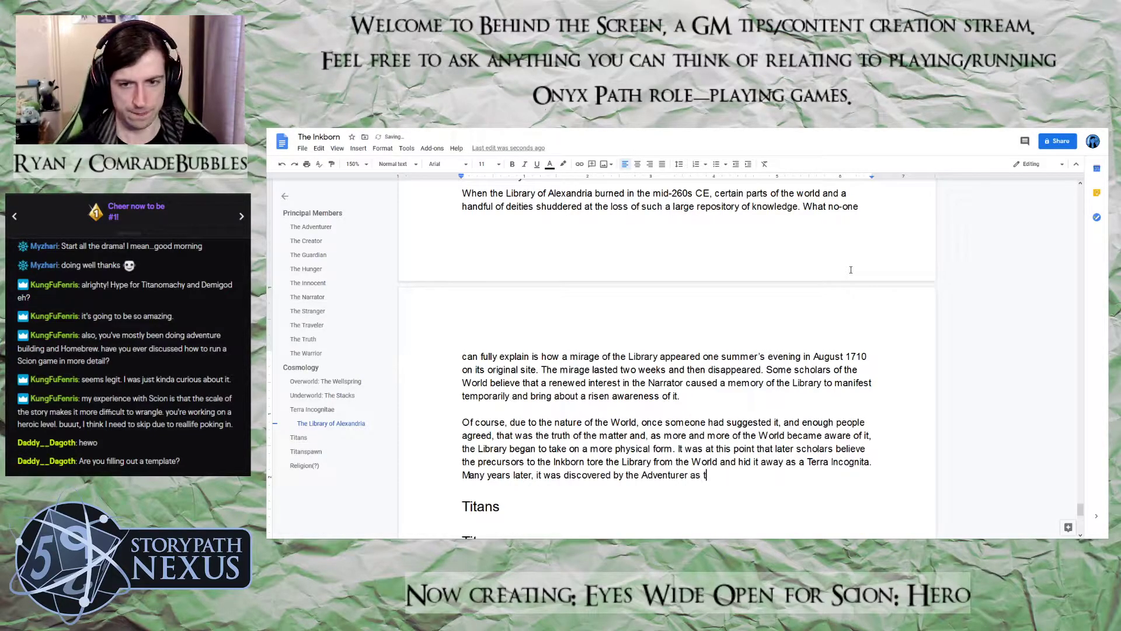
{"action": "type", "text": "hey wandered throug"}
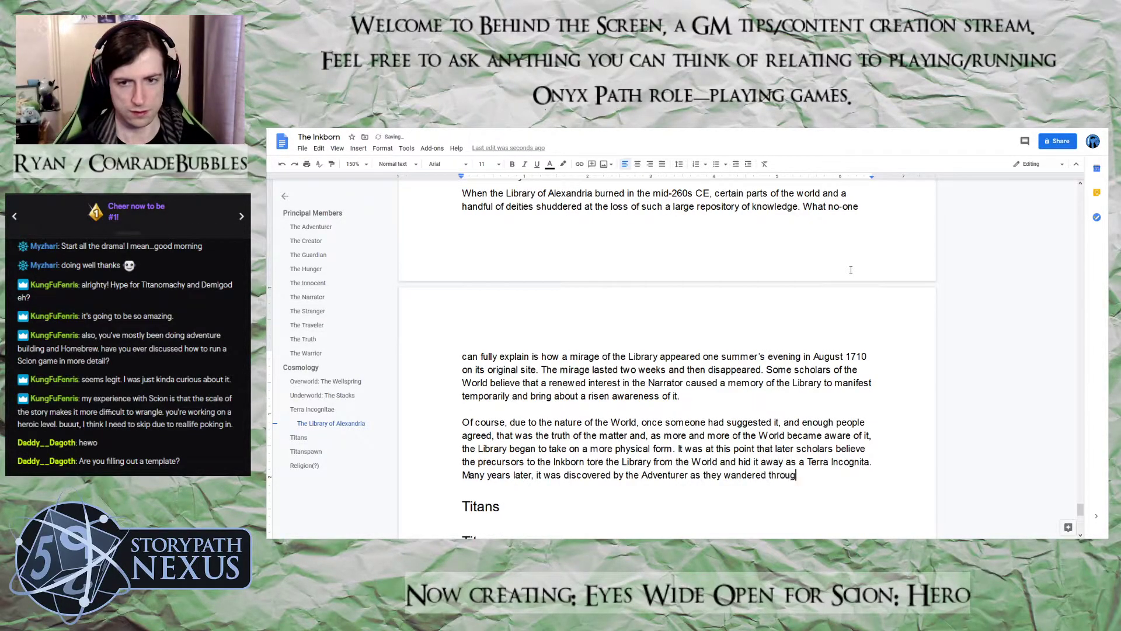
{"action": "type", "text": "h a long-f"}
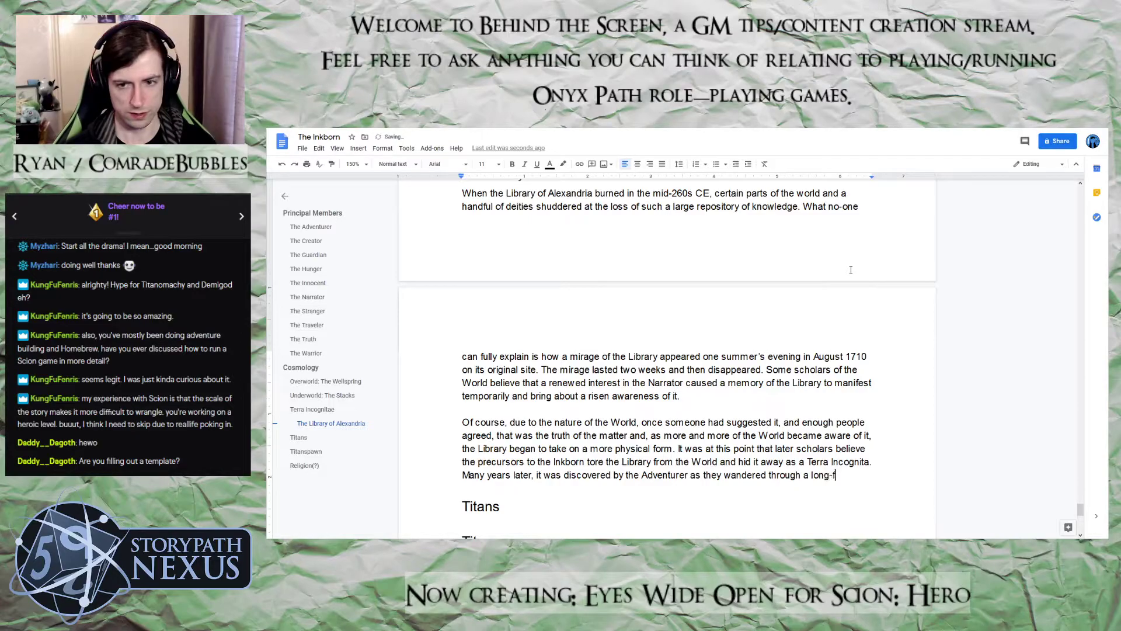
{"action": "type", "text": "orgotten "}
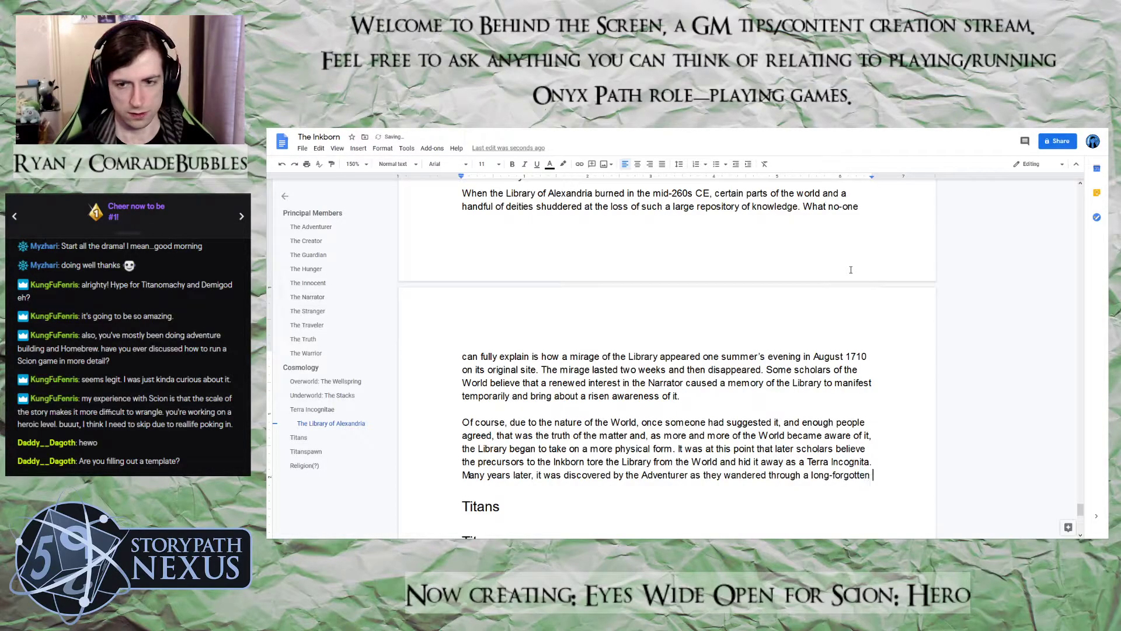
{"action": "type", "text": "library tu"}
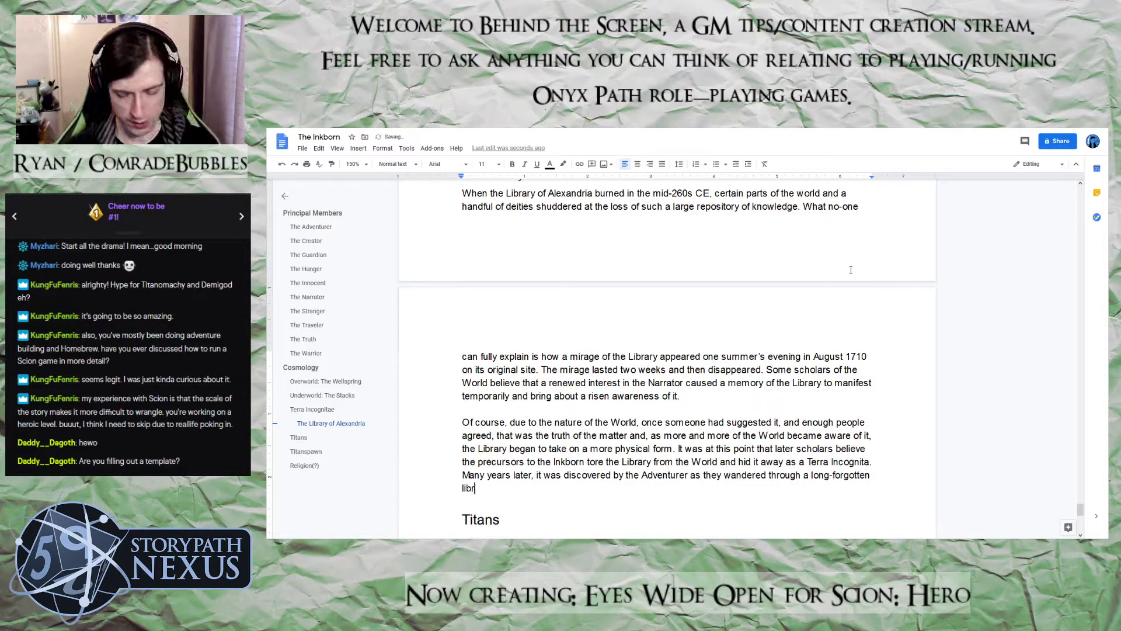
Add "library hidden in the deep forests of Asia and" after "long-forgotten", correcting the misspelled "the"
{"action": "key", "text": "BackSpace"}
{"action": "key", "text": "BackSpace"}
{"action": "type", "text": "hidden in teh"}
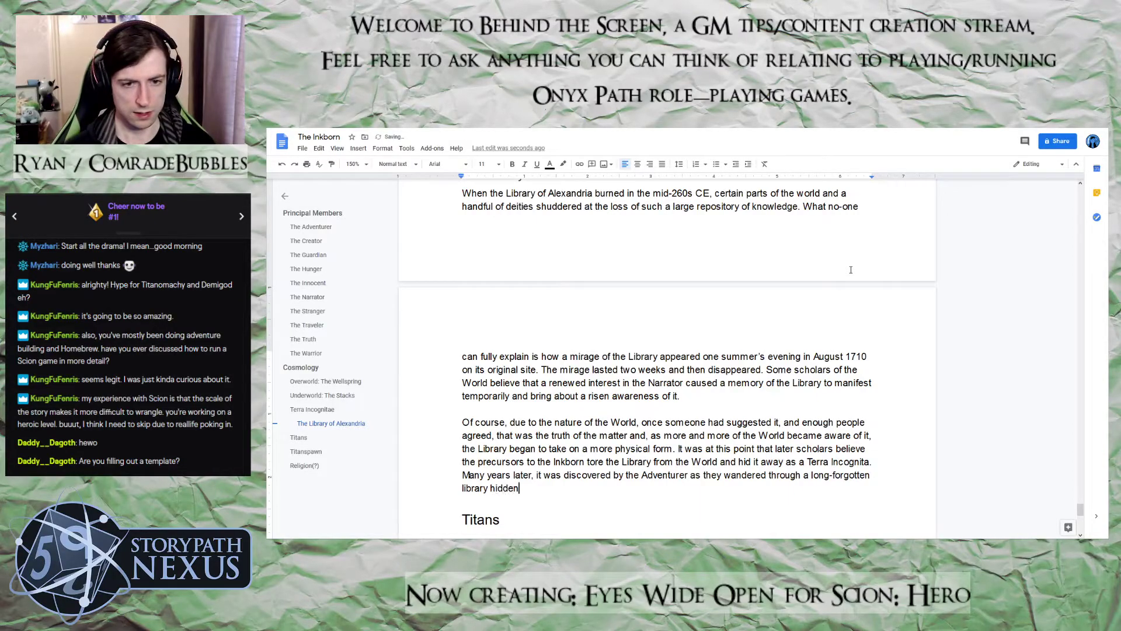
{"action": "key", "text": "BackSpace"}
{"action": "key", "text": "BackSpace"}
{"action": "key", "text": "BackSpace"}
{"action": "type", "text": "he "}
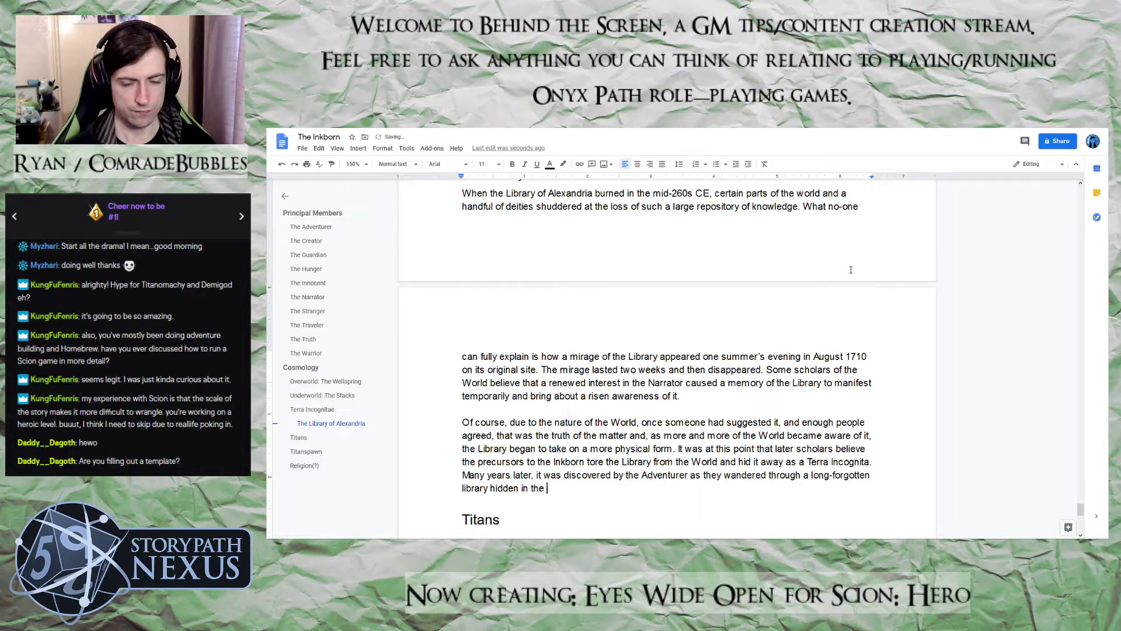
{"action": "type", "text": "deep "}
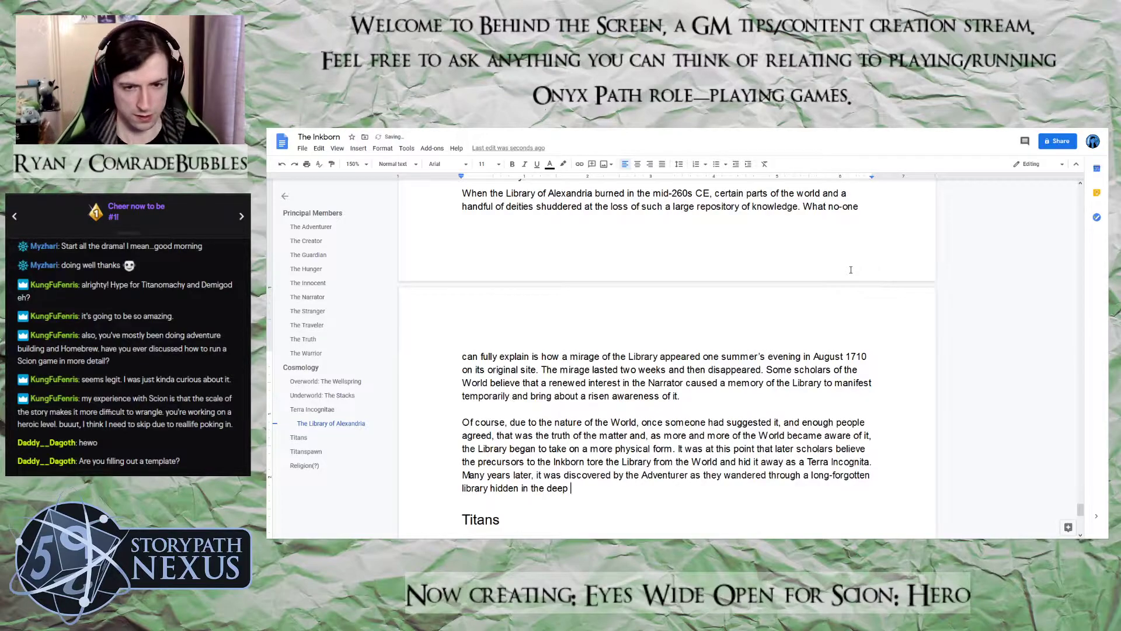
{"action": "type", "text": "forests"}
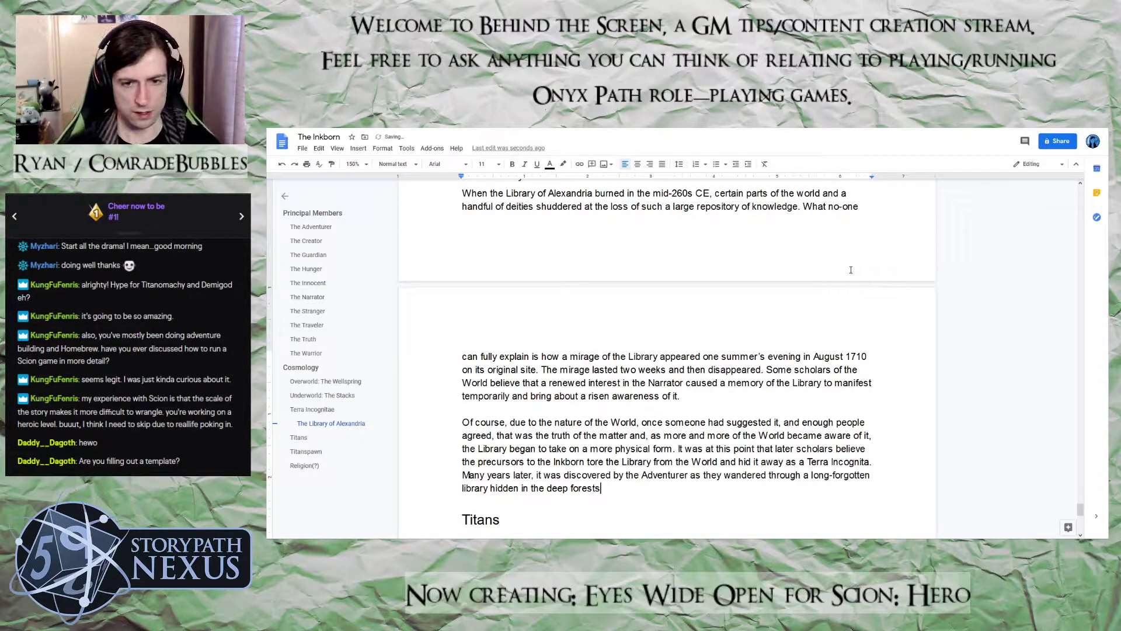
{"action": "type", "text": " of As"}
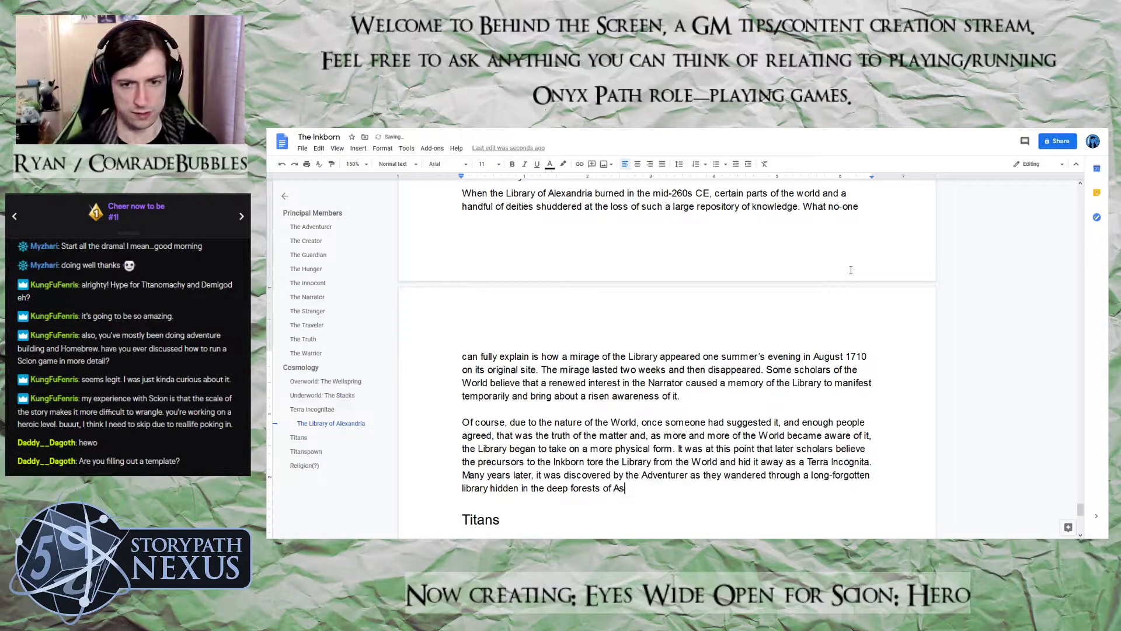
{"action": "type", "text": "ia and "}
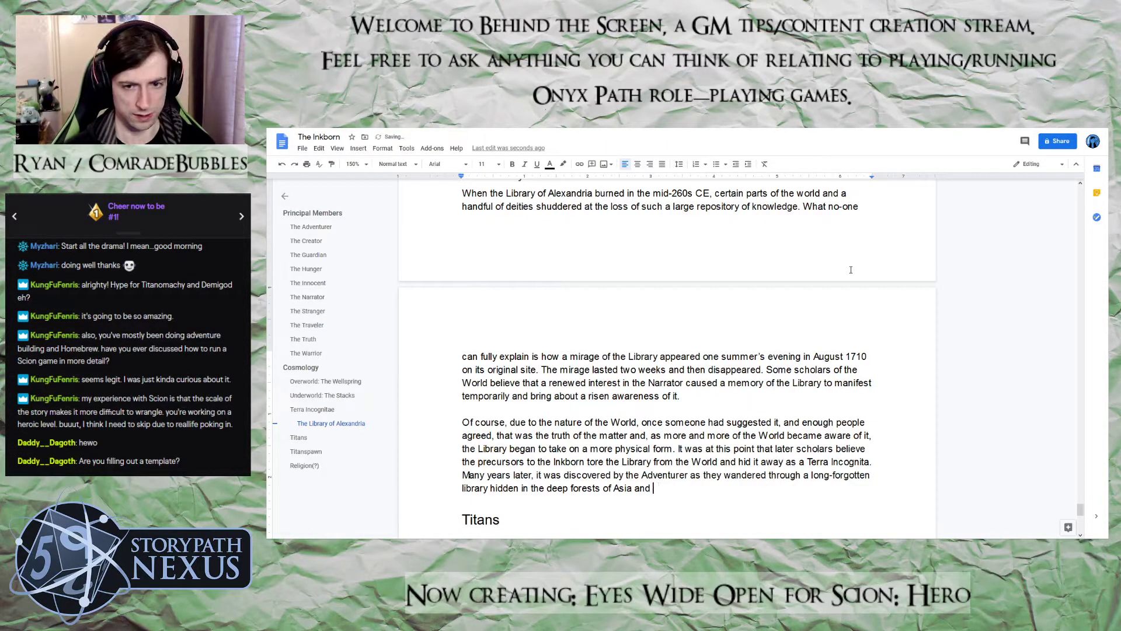
{"action": "type", "text": "un"}
{"action": "type", "text": "witingl"}
Add "unwittingly entered" after "Asia and", correcting the spelling of "unwittingly"
{"action": "key", "text": "BackSpace"}
{"action": "key", "text": "BackSpace"}
{"action": "key", "text": "BackSpace"}
{"action": "key", "text": "BackSpace"}
{"action": "type", "text": "ringl"}
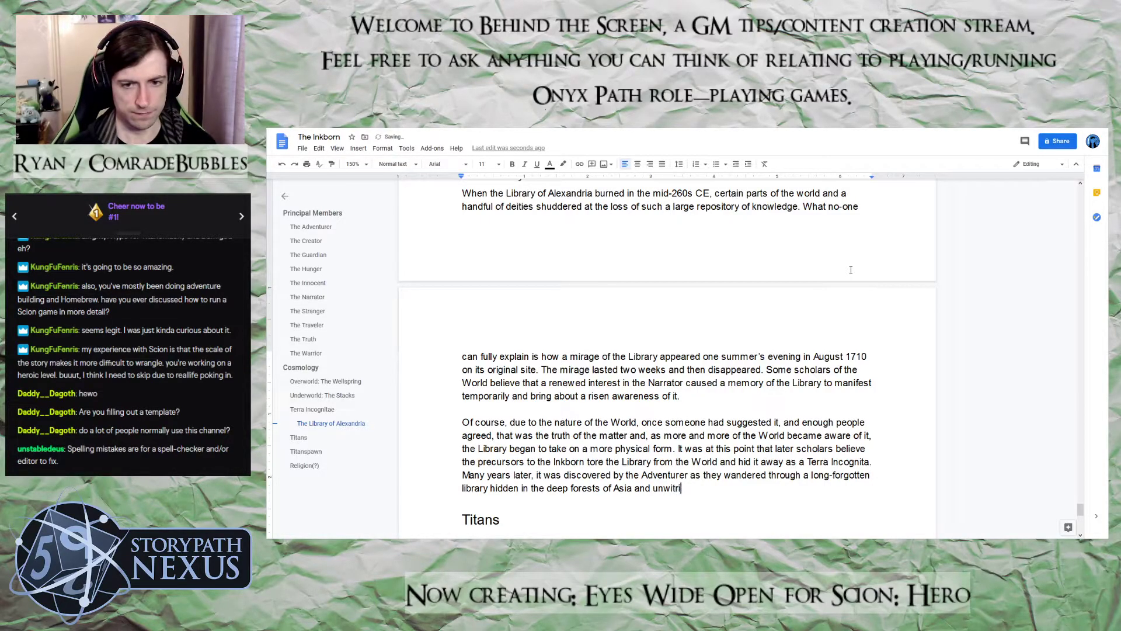
{"action": "key", "text": "BackSpace"}
{"action": "key", "text": "BackSpace"}
{"action": "key", "text": "BackSpace"}
{"action": "key", "text": "BackSpace"}
{"action": "key", "text": "BackSpace"}
{"action": "type", "text": "t"}
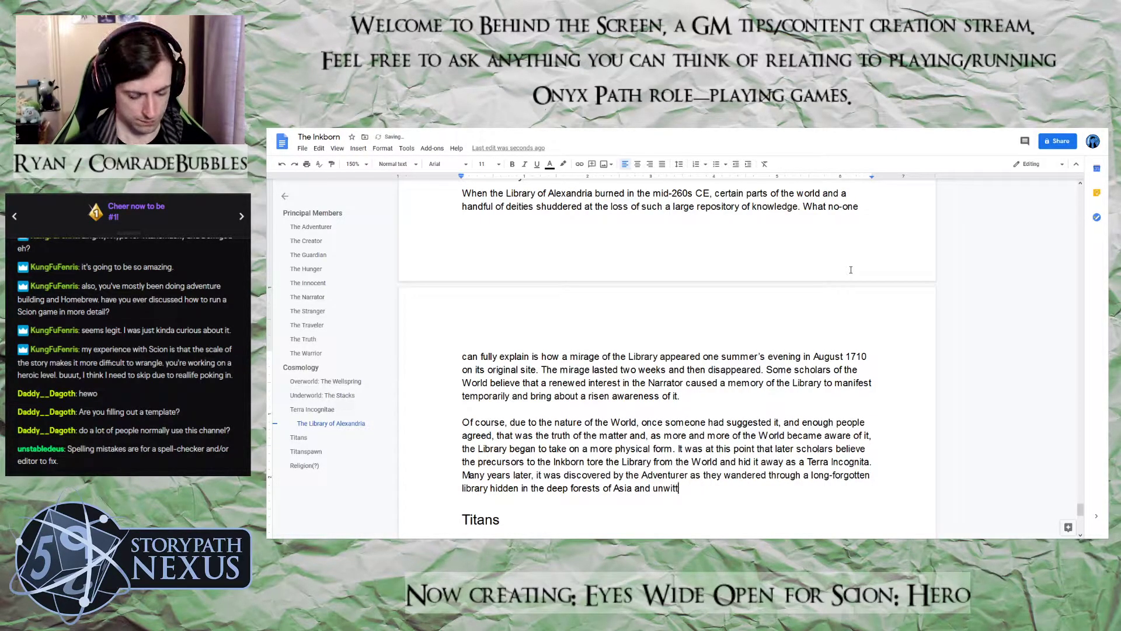
{"action": "type", "text": "ingly entered"}
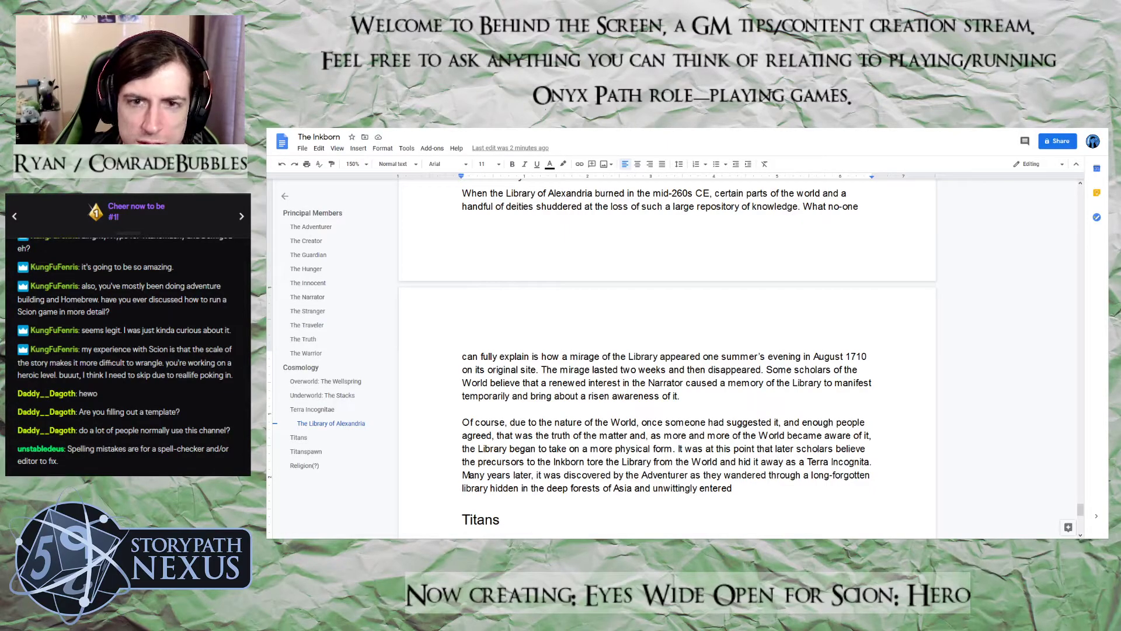
Review the Cosmology text on the Wellspring, its Axes Mundi and the Stacks, and return to the unfinished Library of Alexandria paragraph
{"action": "scroll", "coordinate": [534, 338], "scroll_direction": "up", "scroll_amount": 15}
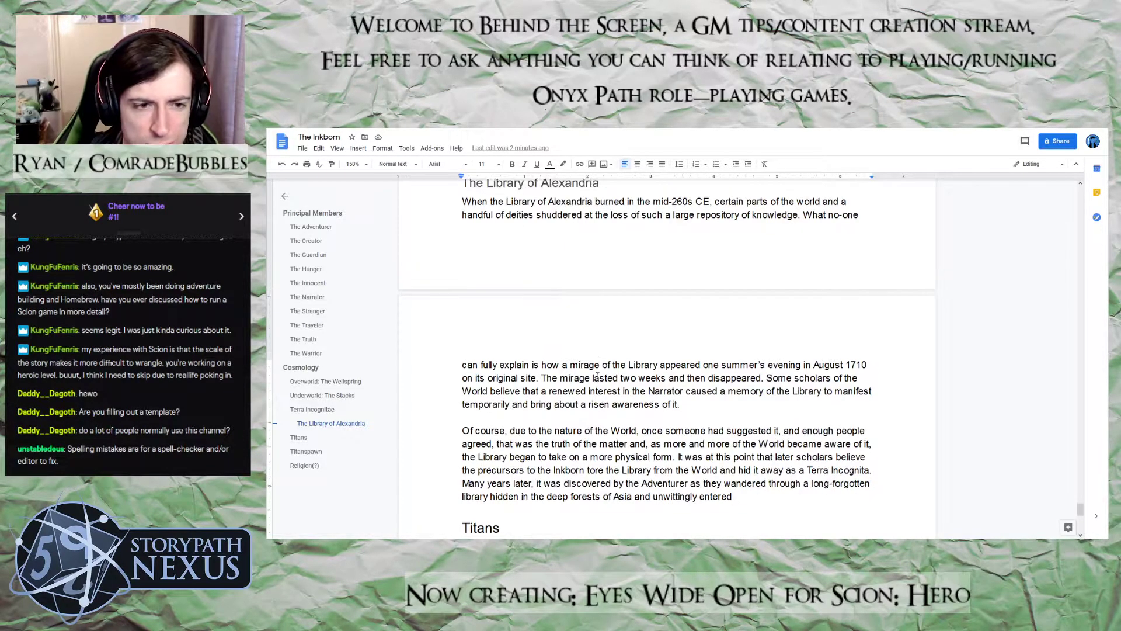
{"action": "scroll", "coordinate": [596, 366], "scroll_direction": "up", "scroll_amount": 10}
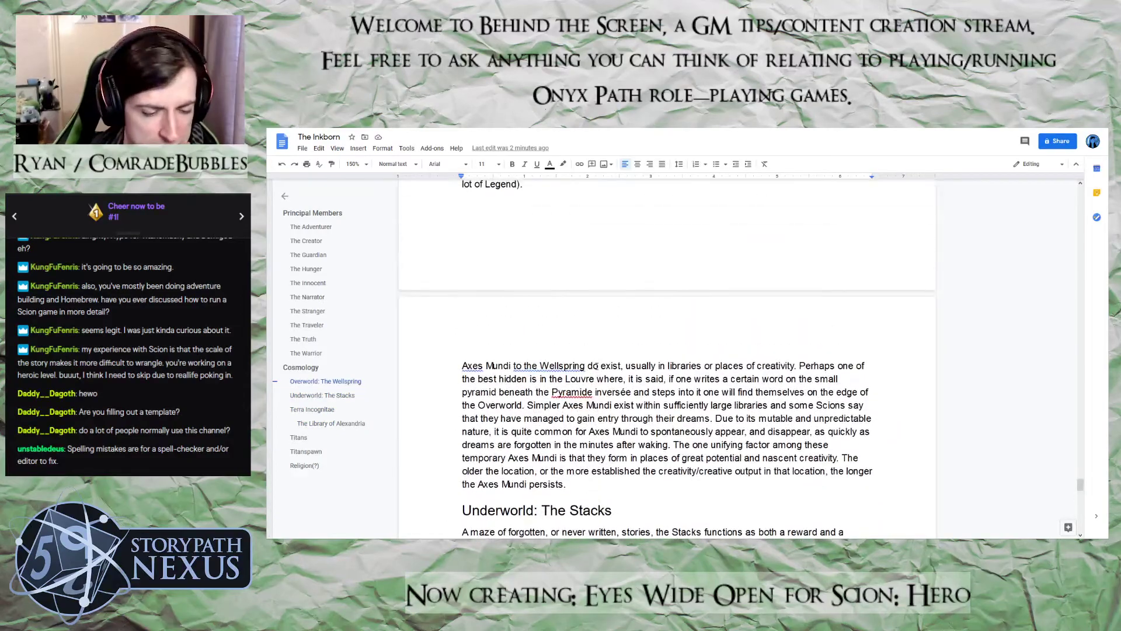
{"action": "scroll", "coordinate": [597, 366], "scroll_direction": "down", "scroll_amount": 8}
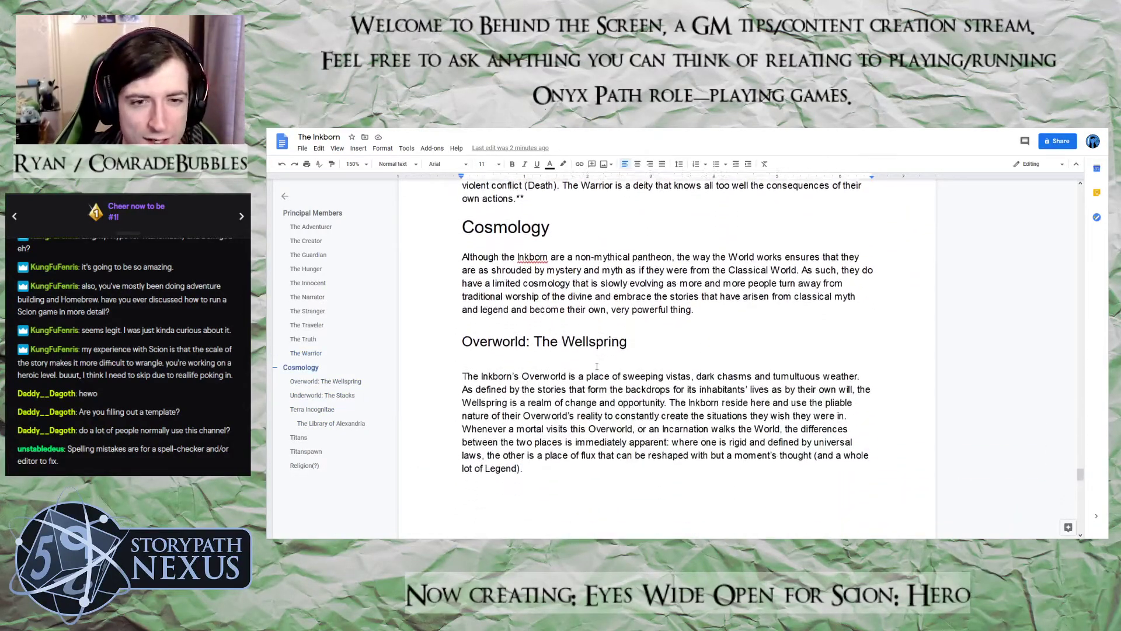
{"action": "scroll", "coordinate": [597, 367], "scroll_direction": "up", "scroll_amount": 5}
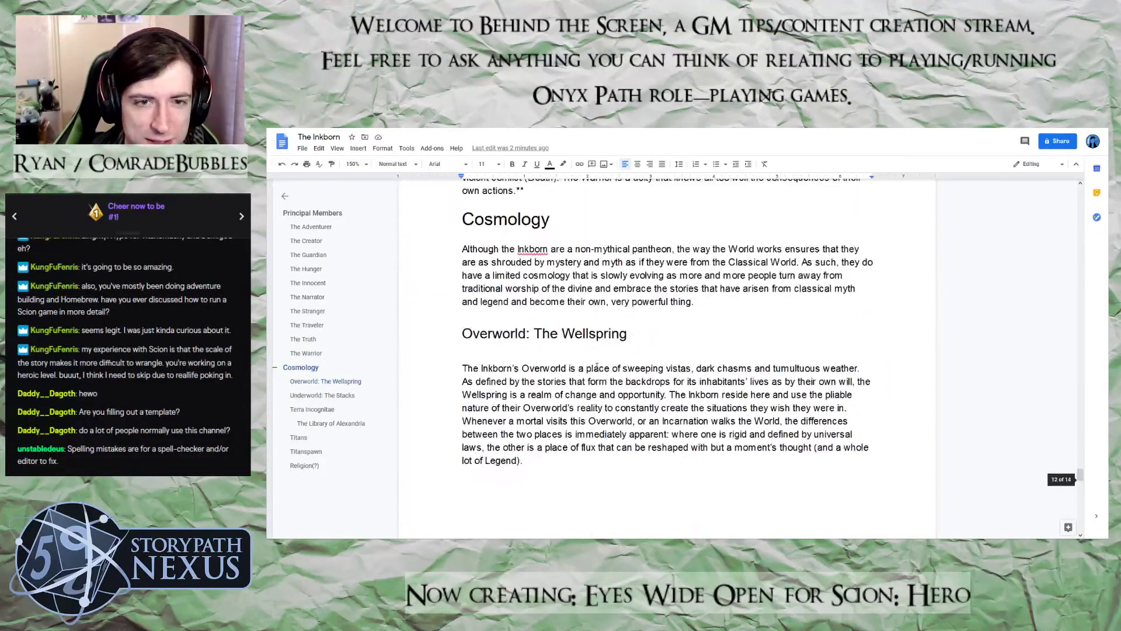
{"action": "scroll", "coordinate": [597, 366], "scroll_direction": "down", "scroll_amount": 3}
{"action": "scroll", "coordinate": [597, 366], "scroll_direction": "up", "scroll_amount": 1}
{"action": "scroll", "coordinate": [597, 366], "scroll_direction": "down", "scroll_amount": 1}
{"action": "scroll", "coordinate": [597, 366], "scroll_direction": "up", "scroll_amount": 2}
{"action": "scroll", "coordinate": [597, 366], "scroll_direction": "down", "scroll_amount": 3}
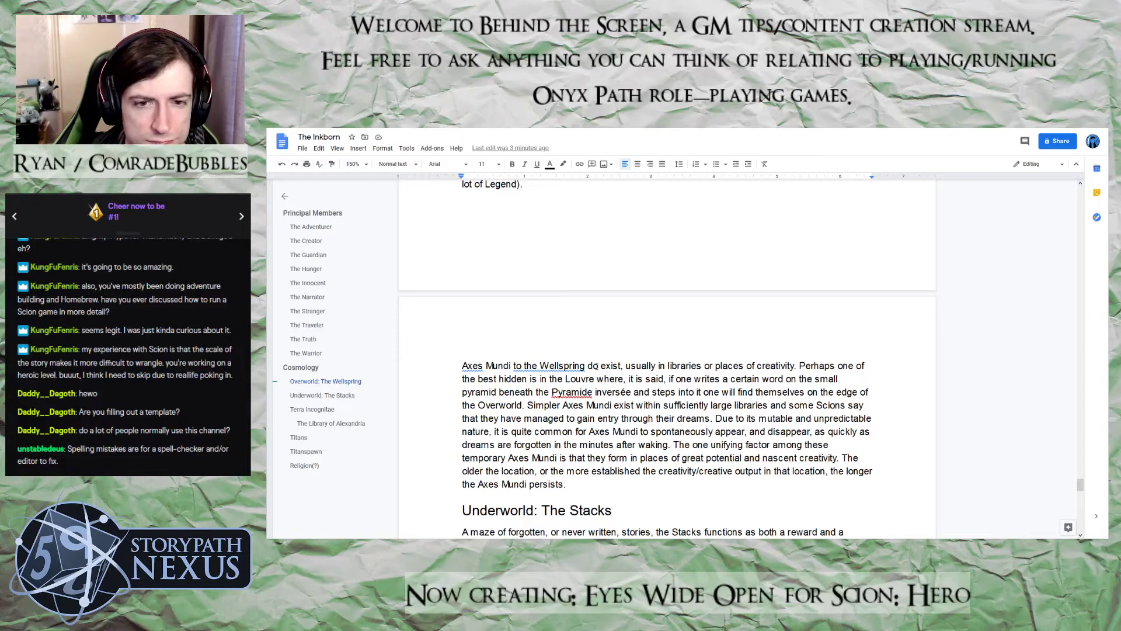
{"action": "scroll", "coordinate": [597, 367], "scroll_direction": "down", "scroll_amount": 3}
{"action": "scroll", "coordinate": [597, 366], "scroll_direction": "down", "scroll_amount": 4}
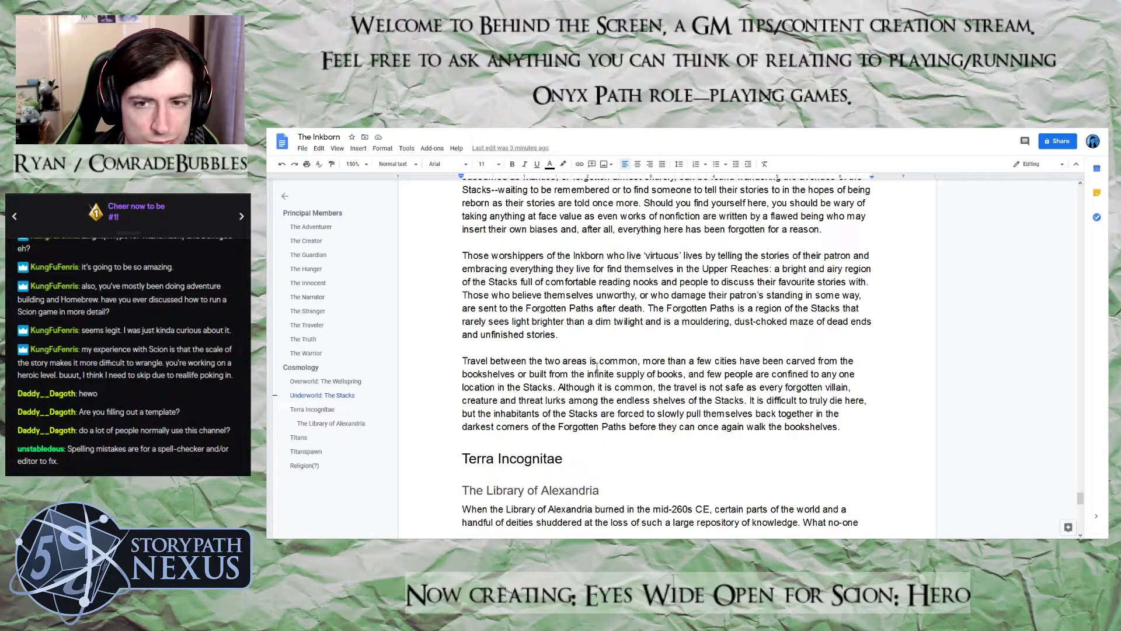
{"action": "scroll", "coordinate": [597, 366], "scroll_direction": "up", "scroll_amount": 7}
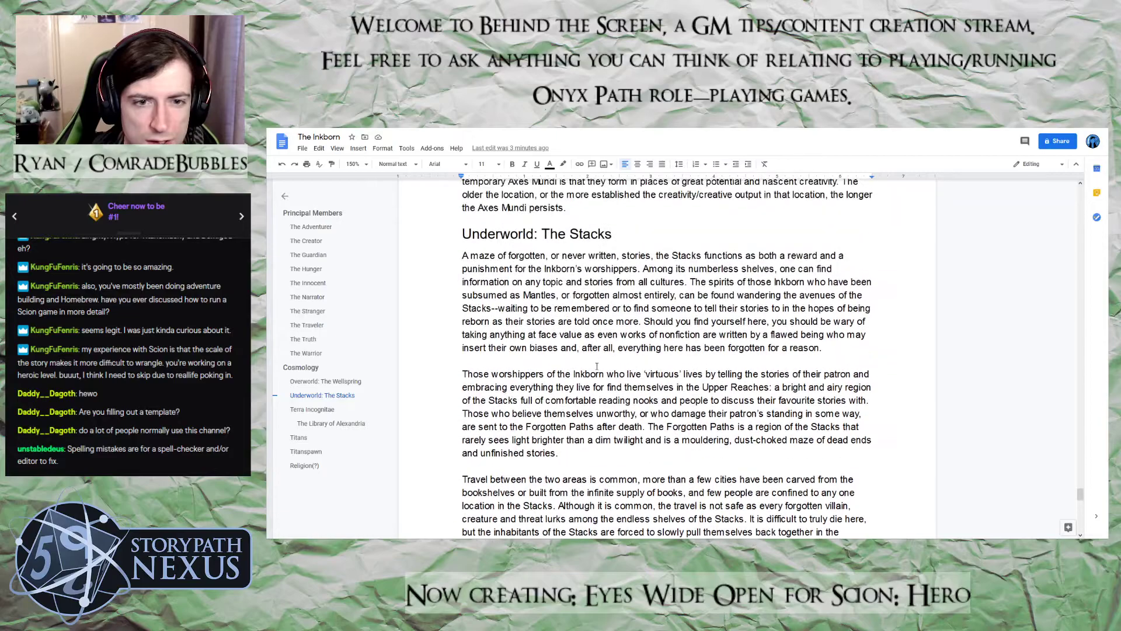
{"action": "scroll", "coordinate": [597, 366], "scroll_direction": "down", "scroll_amount": 8}
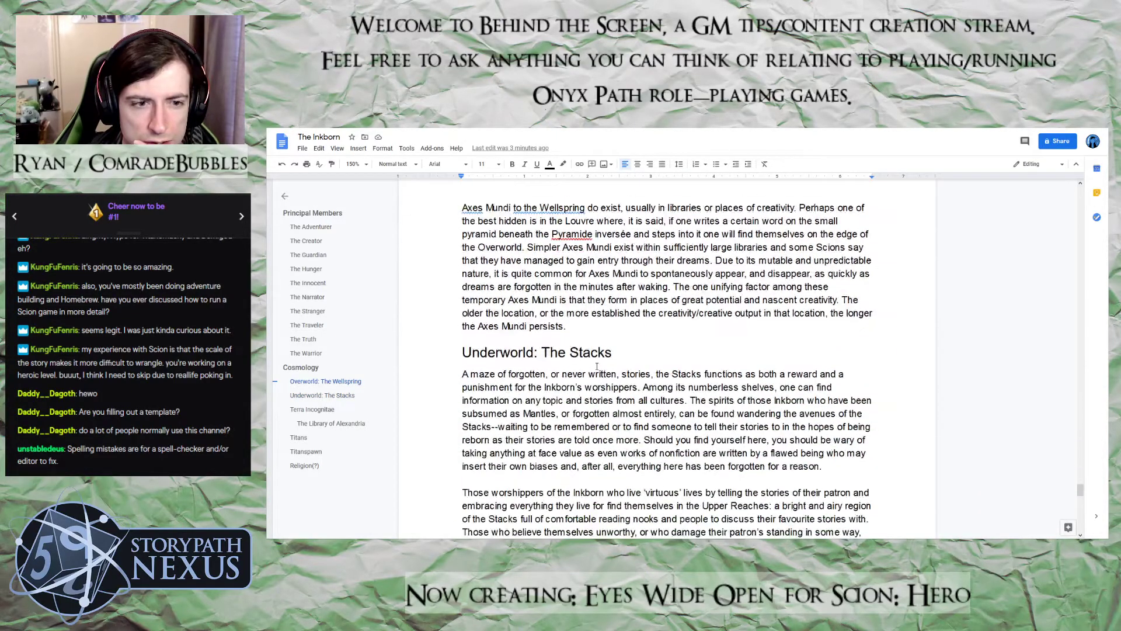
{"action": "scroll", "coordinate": [596, 367], "scroll_direction": "down", "scroll_amount": 1}
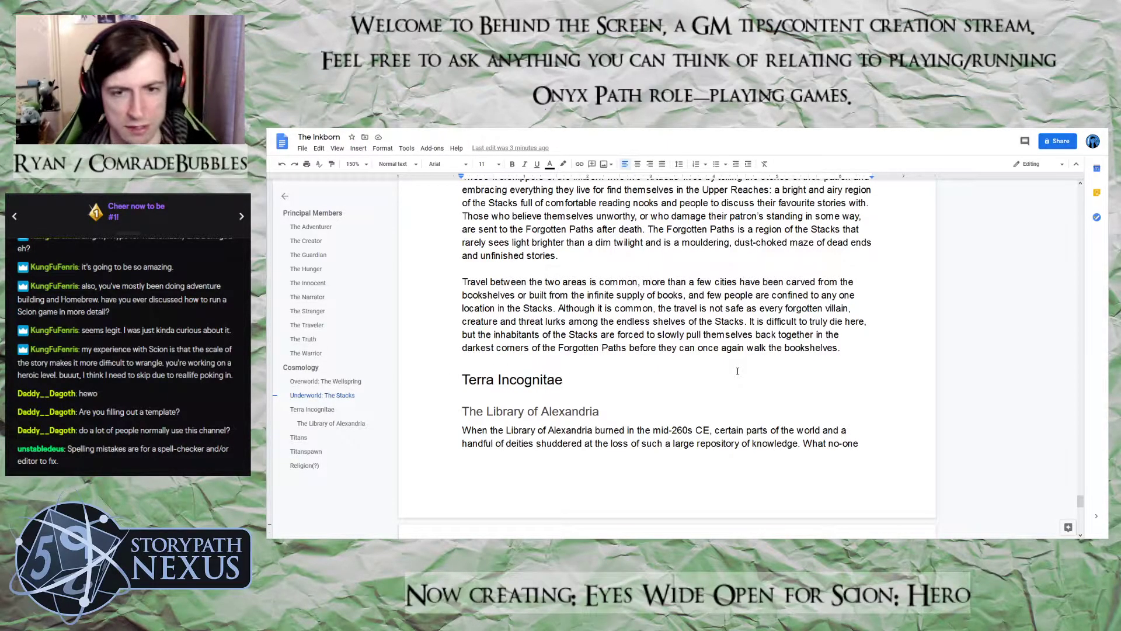
{"action": "scroll", "coordinate": [739, 370], "scroll_direction": "down", "scroll_amount": 3}
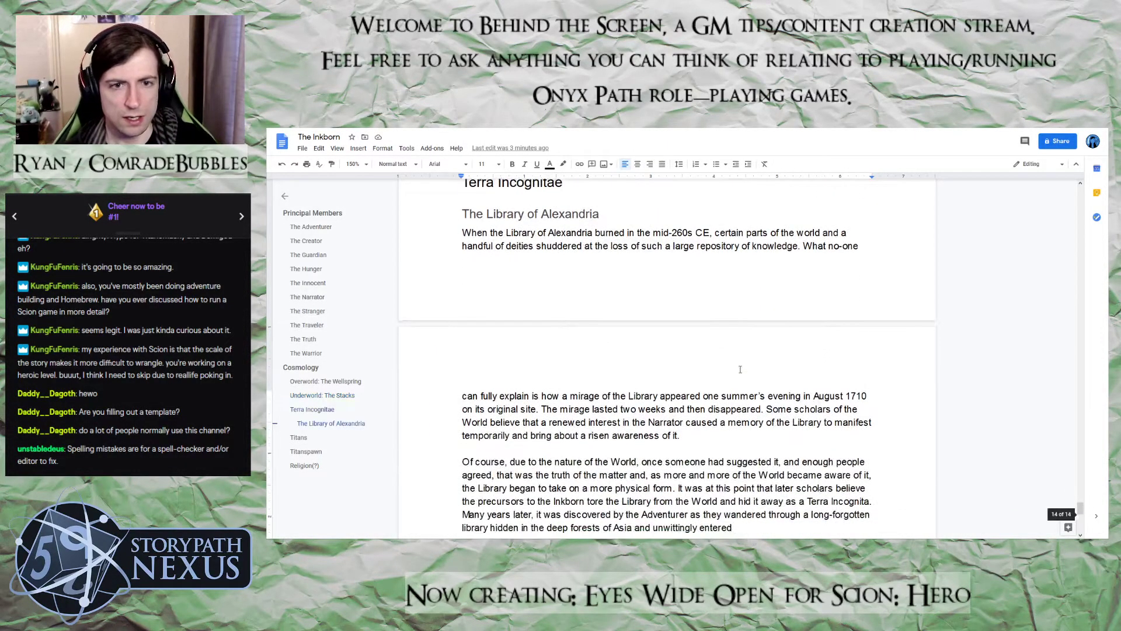
{"action": "scroll", "coordinate": [740, 368], "scroll_direction": "down", "scroll_amount": 2}
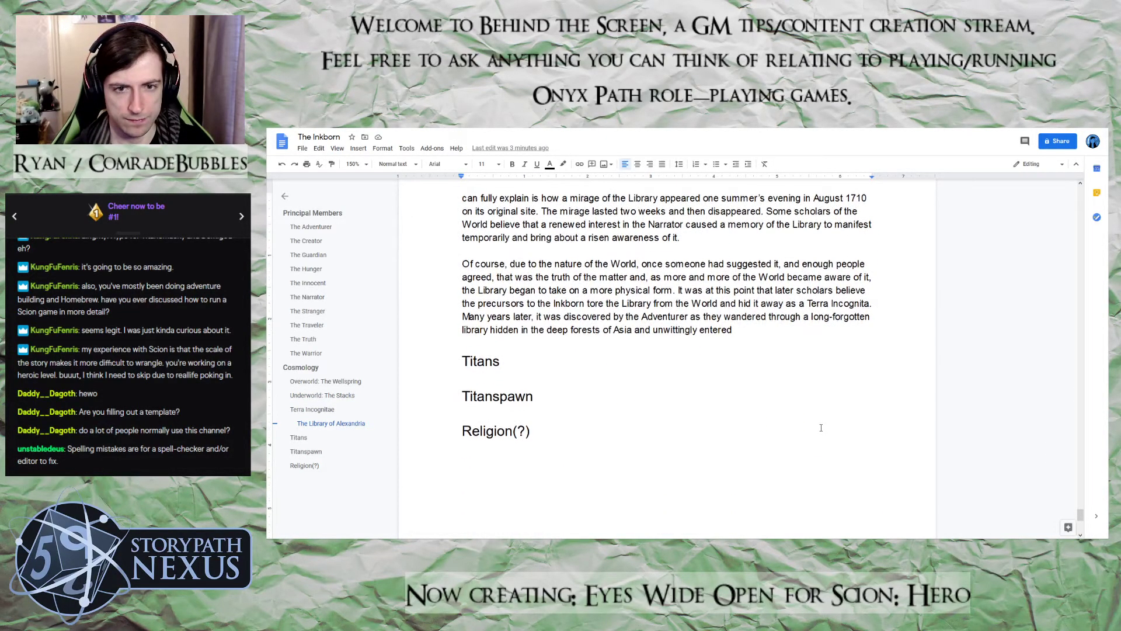
Replace "entered" at the end of the Library of Alexandria paragraph with "wandered through a gate into"
{"action": "double_click", "coordinate": [729, 408]}
{"action": "type", "text": "wandered th"}
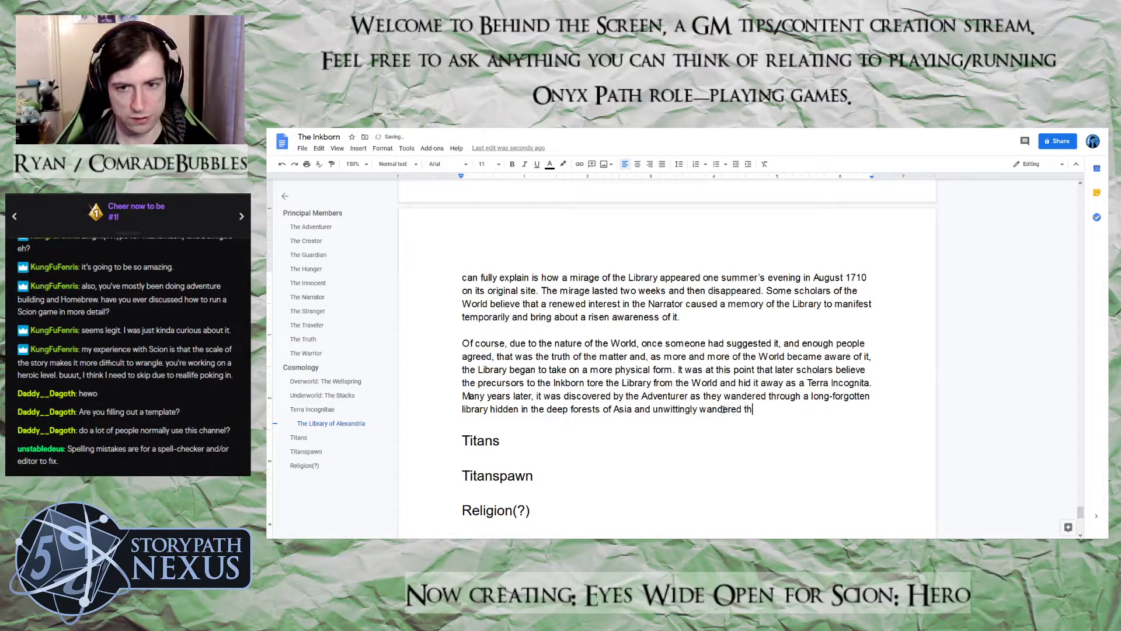
{"action": "type", "text": "rough a "}
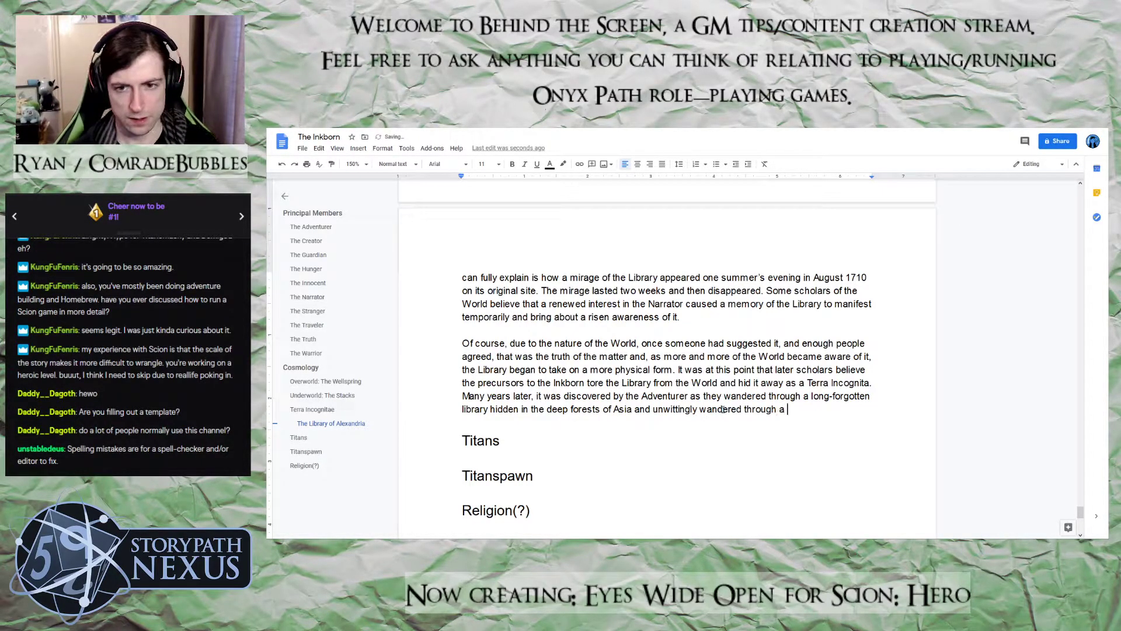
{"action": "type", "text": "gate into the"}
Finish the sentence about the Adventurer's discovery with "the Library of Alexandria.", correcting typing slips along the way
{"action": "key", "text": "BackSpace"}
{"action": "key", "text": "BackSpace"}
{"action": "key", "text": "BackSpace"}
{"action": "key", "text": "BackSpace"}
{"action": "type", "text": "the Libr"}
{"action": "key", "text": "BackSpace"}
{"action": "key", "text": "BackSpace"}
{"action": "key", "text": "BackSpace"}
{"action": "type", "text": "ibr"}
{"action": "key", "text": "BackSpace"}
{"action": "key", "text": "BackSpace"}
{"action": "key", "text": "BackSpace"}
{"action": "type", "text": "ibrary of"}
{"action": "type", "text": " Alexandria."}
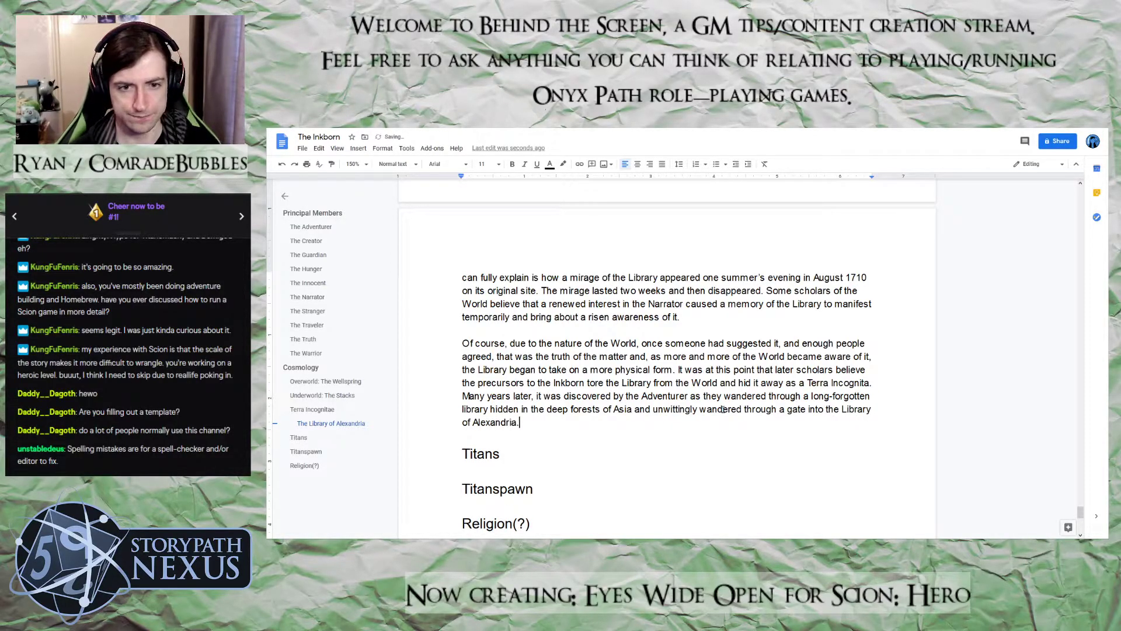
Start a new paragraph below the Adventurer's discovery with "The Library itself is an"
{"action": "key", "text": "Return"}
{"action": "key", "text": "Return"}
{"action": "type", "text": "The L"}
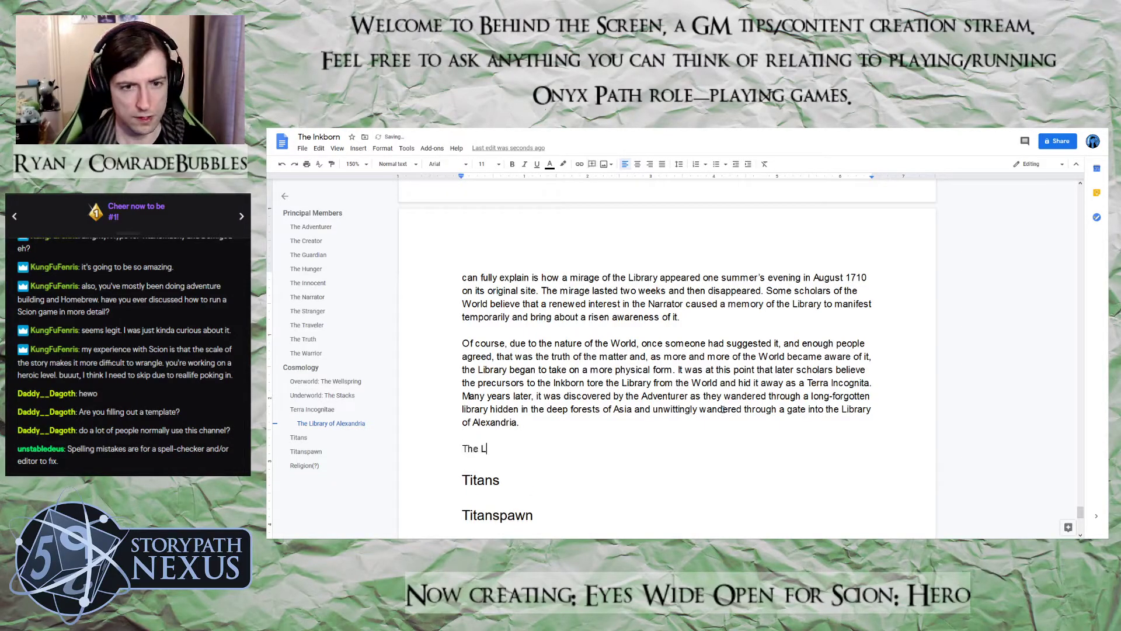
{"action": "type", "text": "ibrary itself ia"}
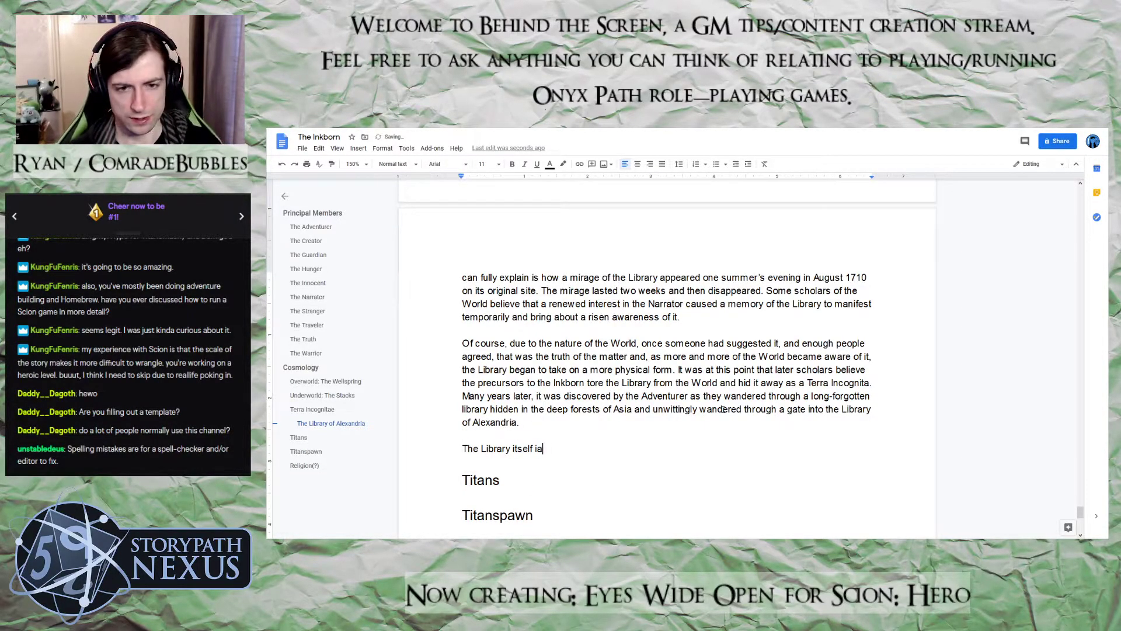
{"action": "key", "text": "BackSpace"}
{"action": "type", "text": "s an"}
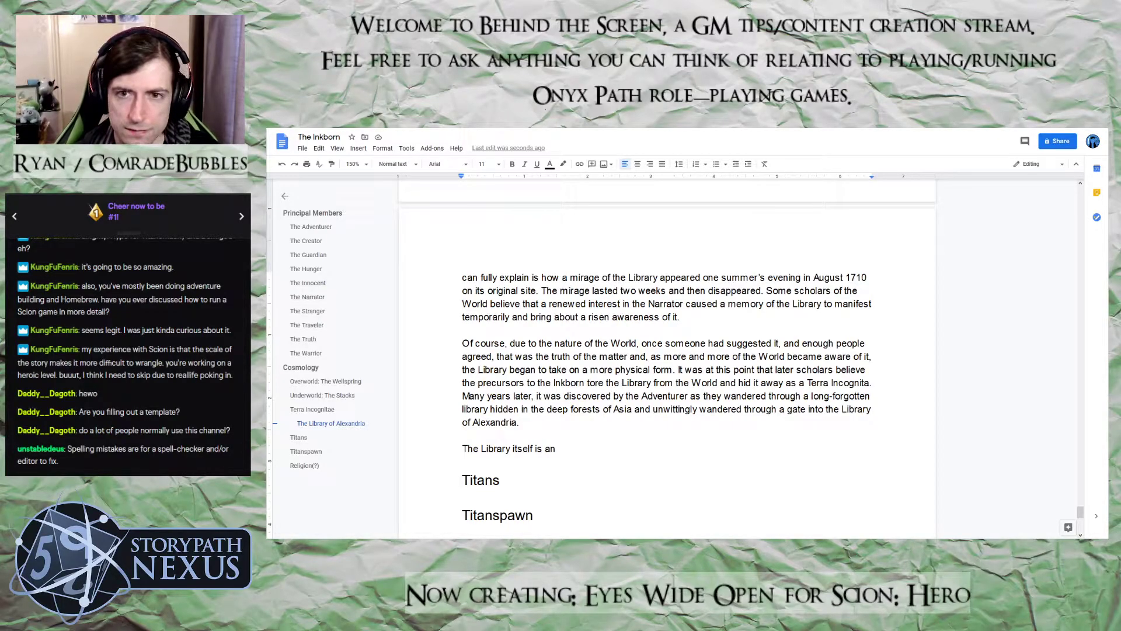
Add "Axis Mundi" after "The Library itself is an", correcting the misspelled "Axis"
{"action": "type", "text": "Acis Mu"}
{"action": "key", "text": "BackSpace"}
{"action": "key", "text": "BackSpace"}
{"action": "key", "text": "BackSpace"}
{"action": "key", "text": "BackSpace"}
{"action": "key", "text": "BackSpace"}
{"action": "key", "text": "BackSpace"}
{"action": "type", "text": "xis Mundi"}
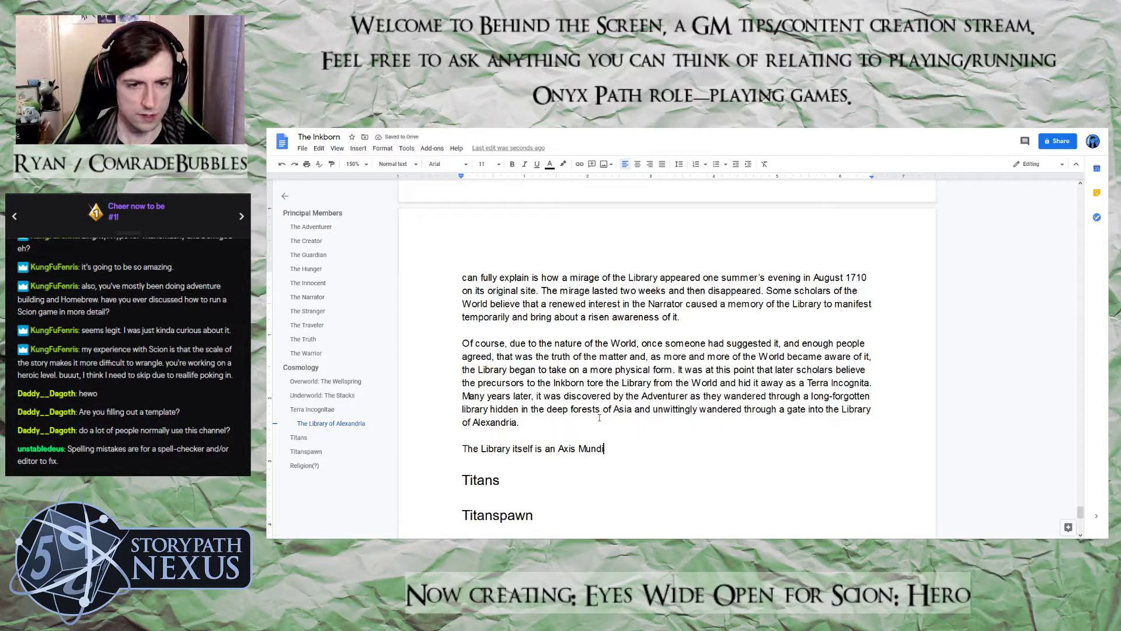
{"action": "type", "text": " con"}
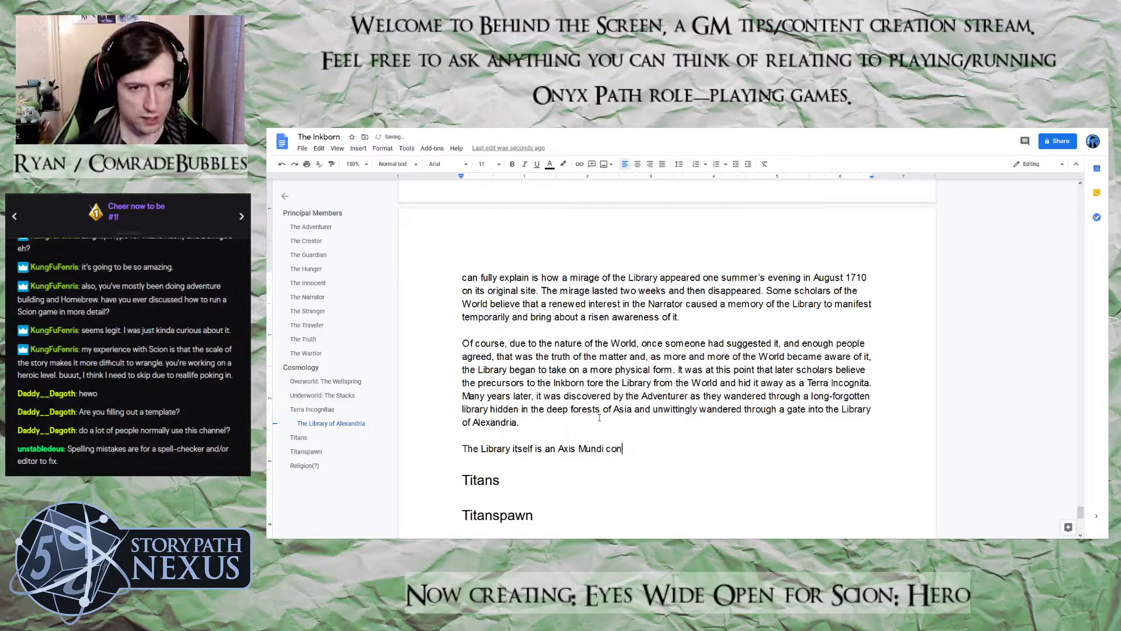
{"action": "type", "text": "necti"}
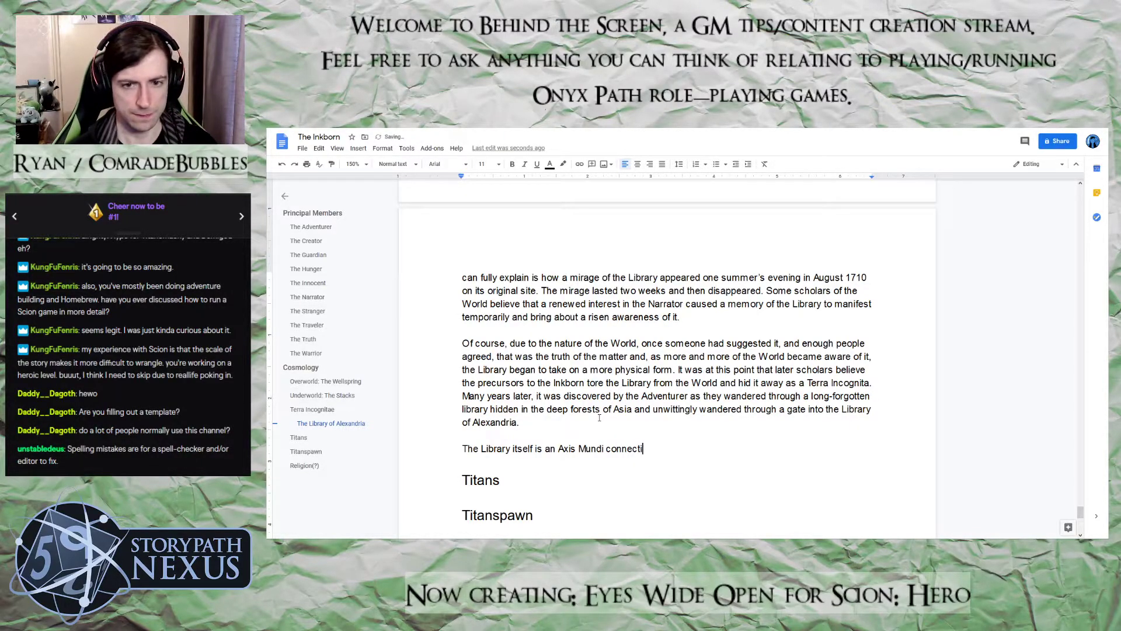
{"action": "type", "text": "ng the wor"}
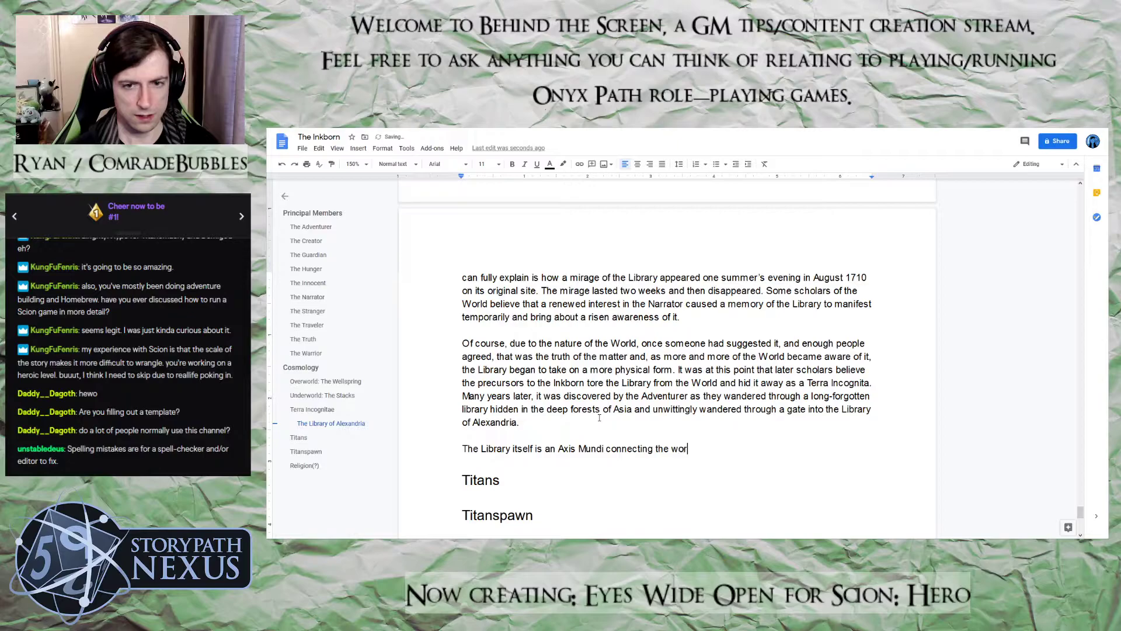
{"action": "type", "text": "ld o teh"}
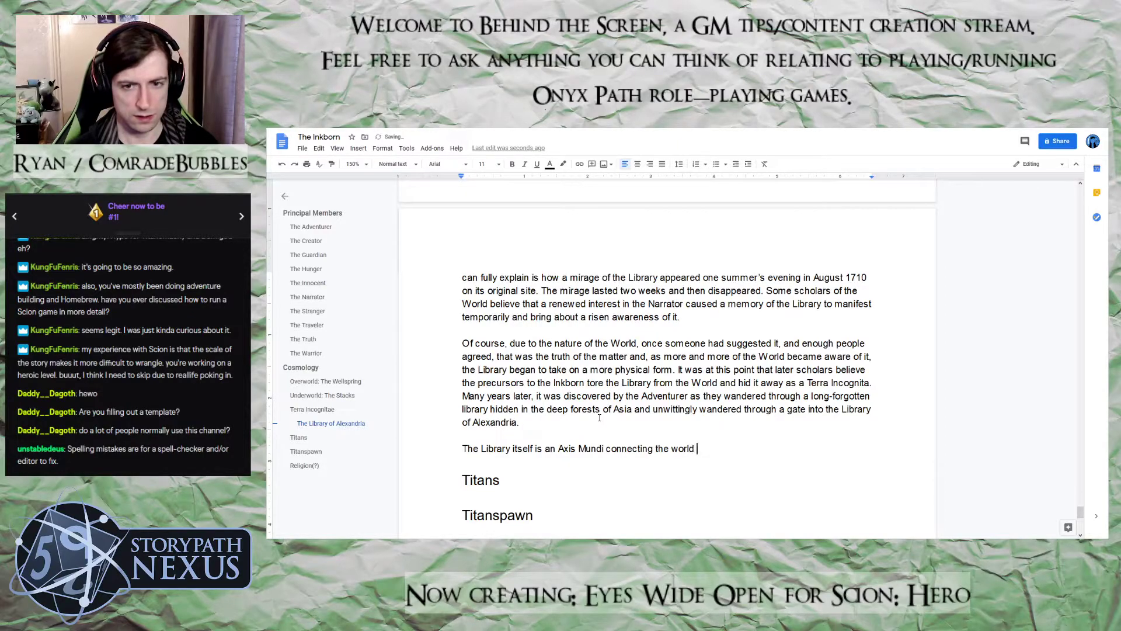
Continue the sentence after "Axis Mundi" with "connecting the world to", correcting the misspelled "to"
{"action": "key", "text": "BackSpace"}
{"action": "key", "text": "BackSpace"}
{"action": "key", "text": "BackSpace"}
{"action": "key", "text": "BackSpace"}
{"action": "key", "text": "BackSpace"}
{"action": "key", "text": "BackSpace"}
{"action": "type", "text": "to teh"}
{"action": "key", "text": "BackSpace"}
{"action": "key", "text": "BackSpace"}
{"action": "key", "text": "BackSpace"}
{"action": "key", "text": "BackSpace"}
Add "the Wellspring" as the place the Library connects to, discarding the mistyped "Overworld"
{"action": "type", "text": "the Overwro"}
{"action": "key", "text": "BackSpace"}
{"action": "key", "text": "BackSpace"}
{"action": "key", "text": "BackSpace"}
{"action": "key", "text": "BackSpace"}
{"action": "key", "text": "BackSpace"}
{"action": "key", "text": "BackSpace"}
{"action": "key", "text": "BackSpace"}
{"action": "type", "text": "Wel"}
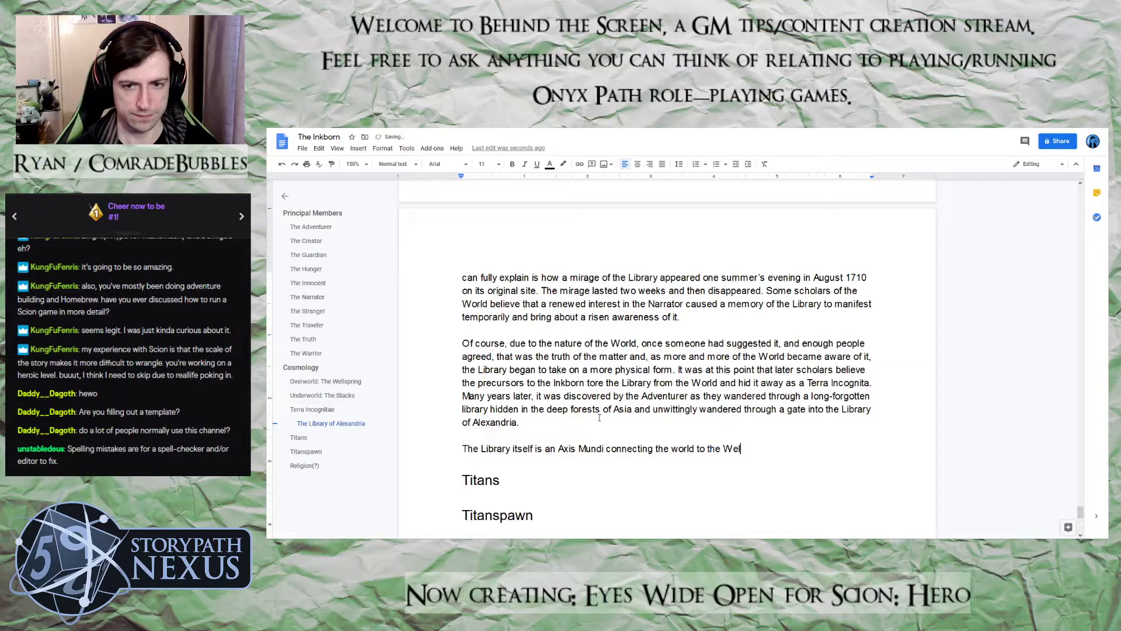
{"action": "type", "text": "lspring and the "}
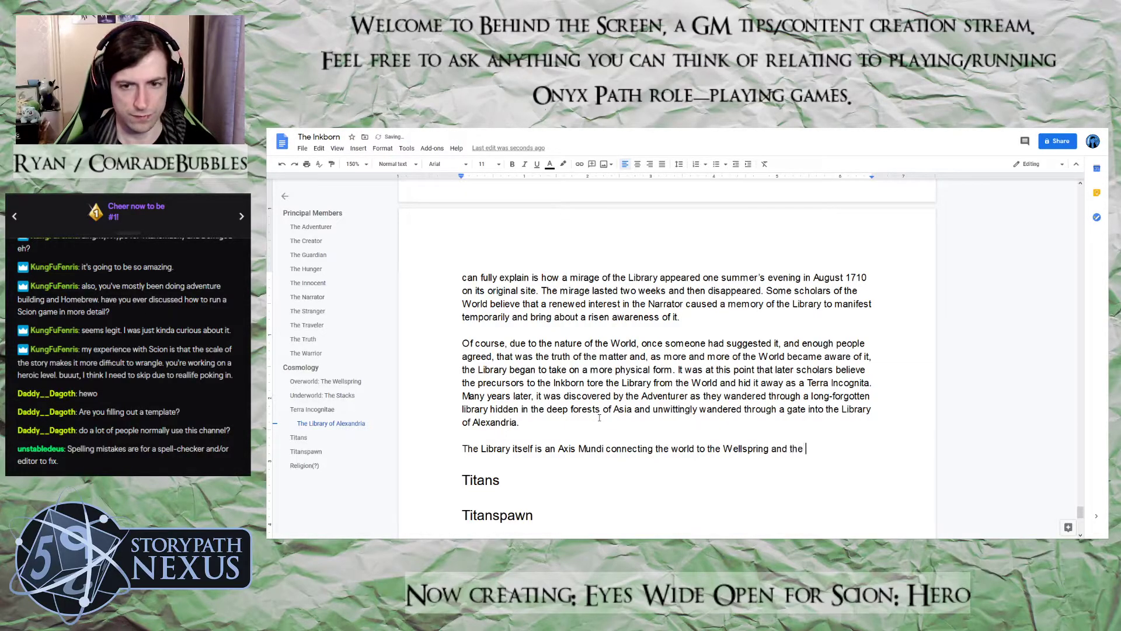
{"action": "type", "text": "Stacks"}
End the sentence about the Library's connections with "and the Stacks." after "Wellspring"
{"action": "key", "text": "BackSpace"}
{"action": "key", "text": "BackSpace"}
{"action": "key", "text": "BackSpace"}
{"action": "key", "text": "BackSpace"}
{"action": "key", "text": "BackSpace"}
{"action": "key", "text": "BackSpace"}
{"action": "key", "text": "BackSpace"}
{"action": "key", "text": "BackSpace"}
{"action": "key", "text": "BackSpace"}
{"action": "key", "text": "BackSpace"}
{"action": "key", "text": "BackSpace"}
{"action": "key", "text": "BackSpace"}
{"action": "key", "text": "BackSpace"}
{"action": "key", "text": "BackSpace"}
{"action": "key", "text": "BackSpace"}
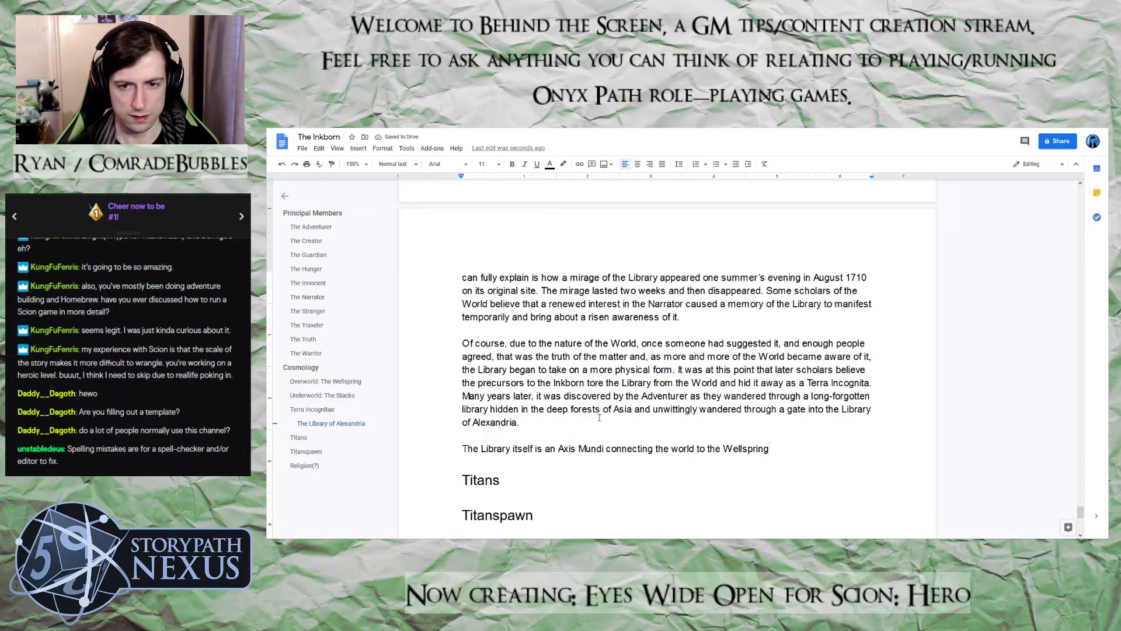
{"action": "type", "text": "and the Stacks."}
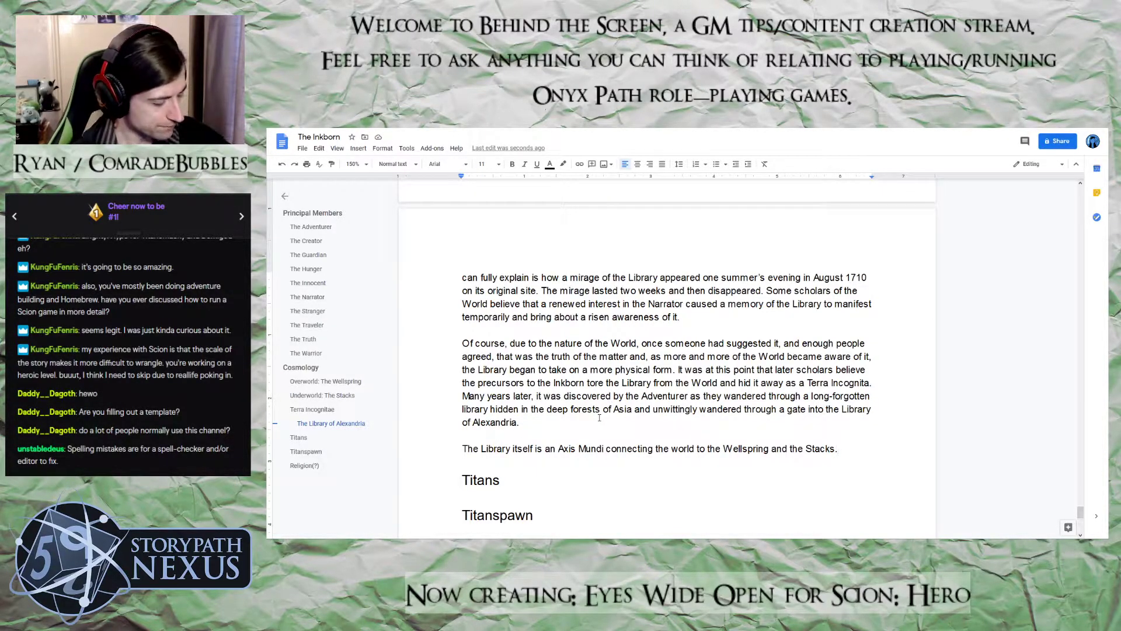
Replace "Axes Mundi" with "Gates" at the start of the Overworld paragraph on entrances to the Wellspring
{"action": "scroll", "coordinate": [599, 417], "scroll_direction": "up", "scroll_amount": 15}
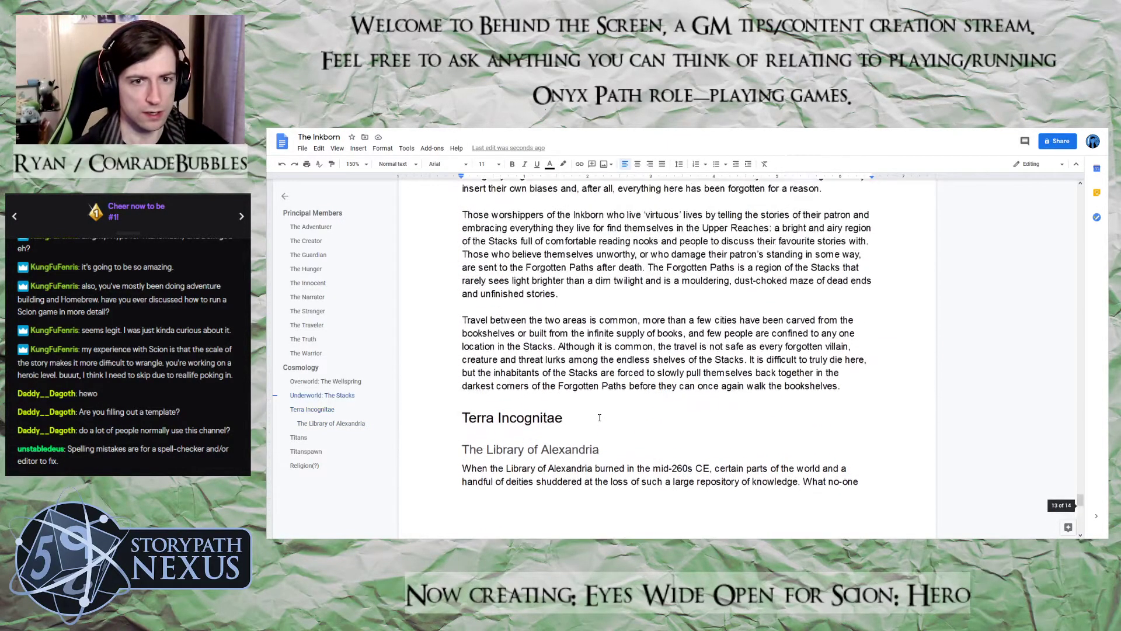
{"action": "scroll", "coordinate": [599, 417], "scroll_direction": "up", "scroll_amount": 2}
{"action": "scroll", "coordinate": [600, 417], "scroll_direction": "down", "scroll_amount": 5}
{"action": "scroll", "coordinate": [599, 417], "scroll_direction": "up", "scroll_amount": 2}
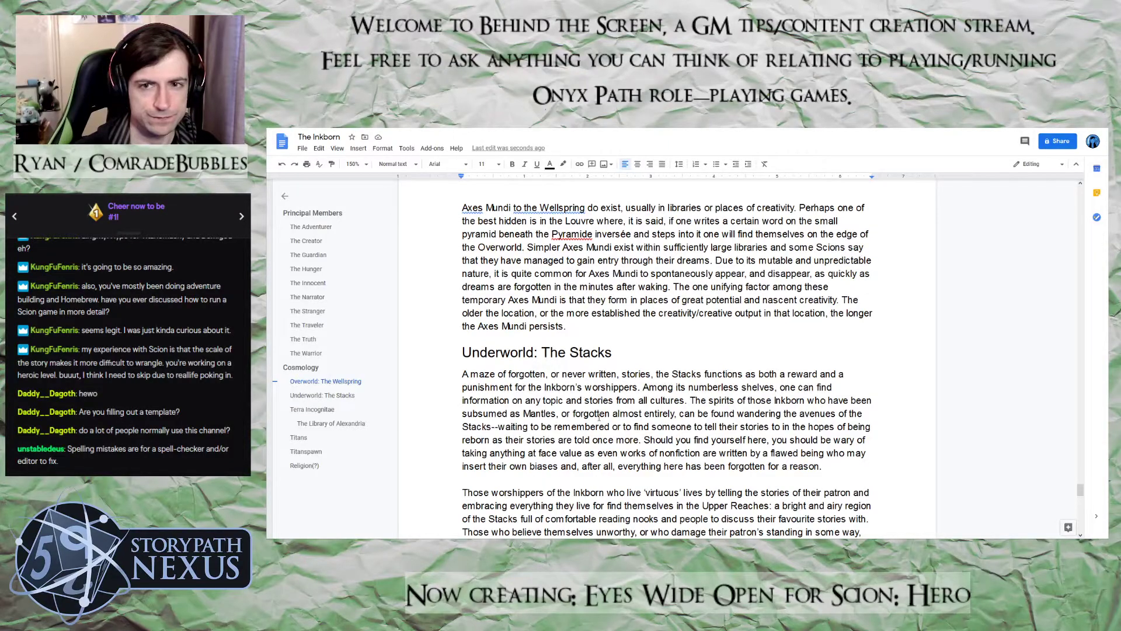
{"action": "scroll", "coordinate": [599, 417], "scroll_direction": "up", "scroll_amount": 5}
{"action": "scroll", "coordinate": [599, 417], "scroll_direction": "up", "scroll_amount": 2}
{"action": "scroll", "coordinate": [600, 417], "scroll_direction": "down", "scroll_amount": 2}
{"action": "scroll", "coordinate": [599, 417], "scroll_direction": "down", "scroll_amount": 2}
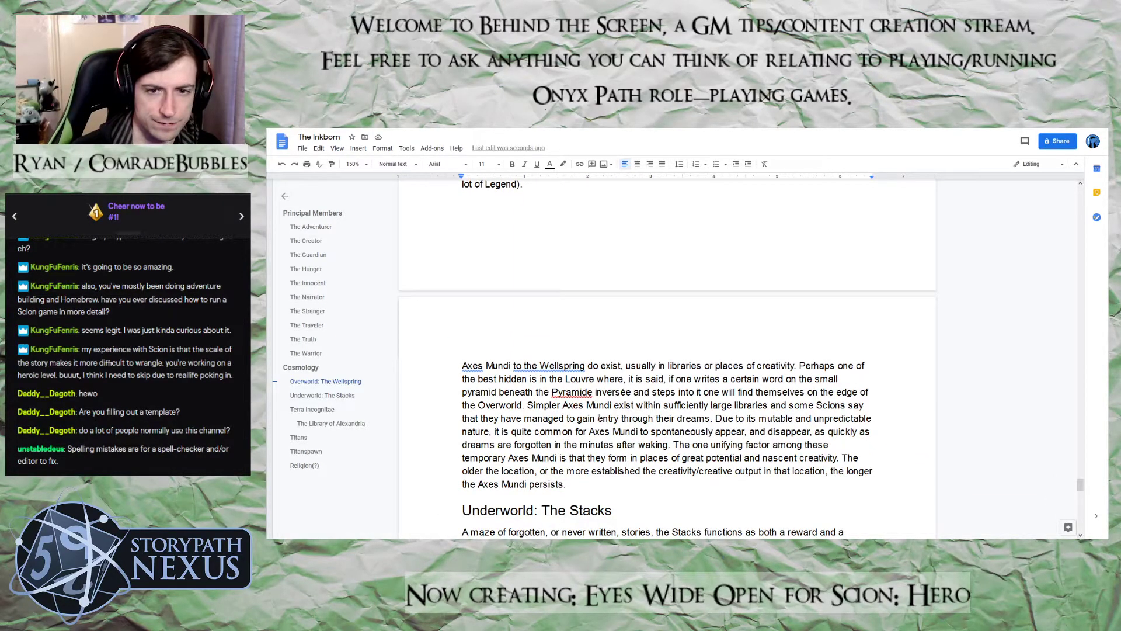
{"action": "left_click_drag", "start_coordinate": [512, 365], "coordinate": [464, 363]}
{"action": "type", "text": "Gates"}
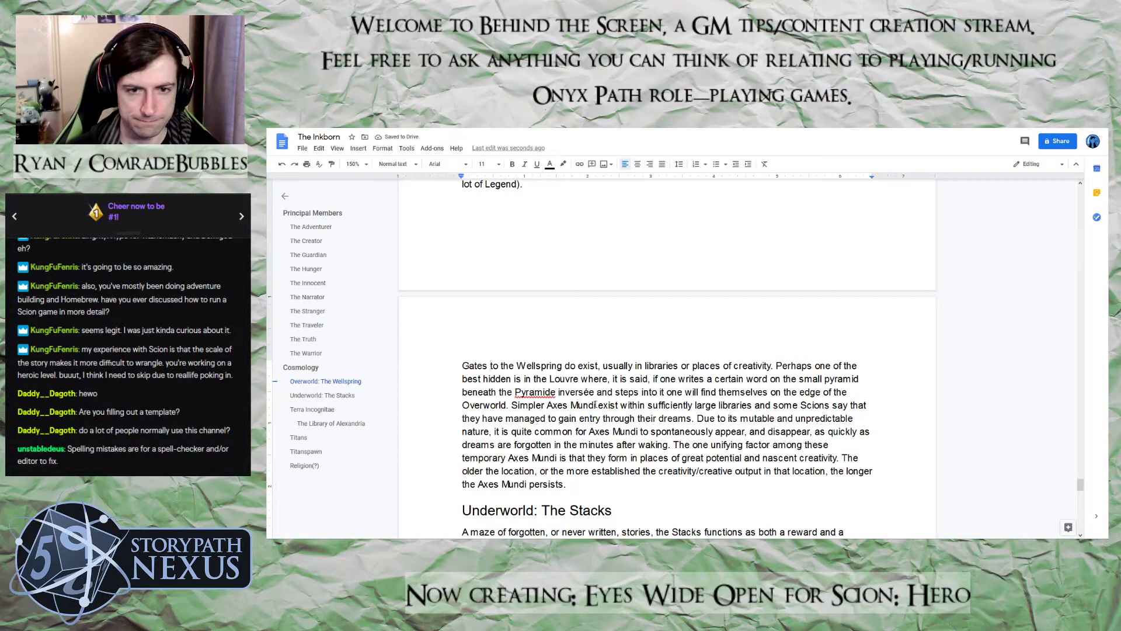
Replace "Axes Mundi" with "gates" after "Simpler" and after "it is quite common for" in the Wellspring paragraph
{"action": "left_click_drag", "start_coordinate": [597, 404], "coordinate": [548, 405]}
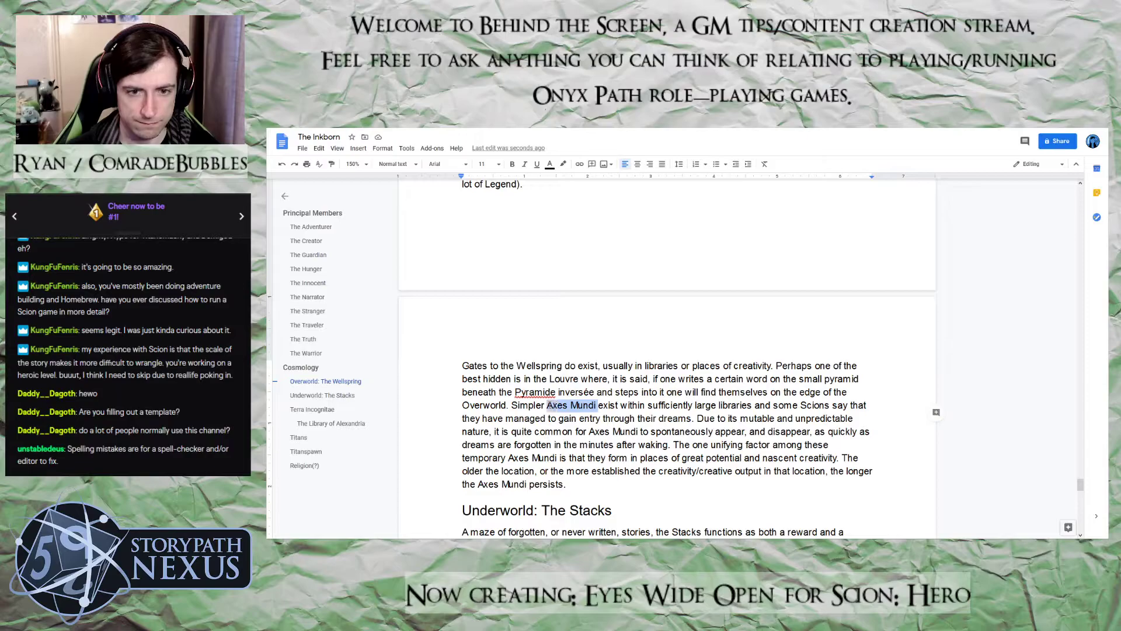
{"action": "type", "text": "gates"}
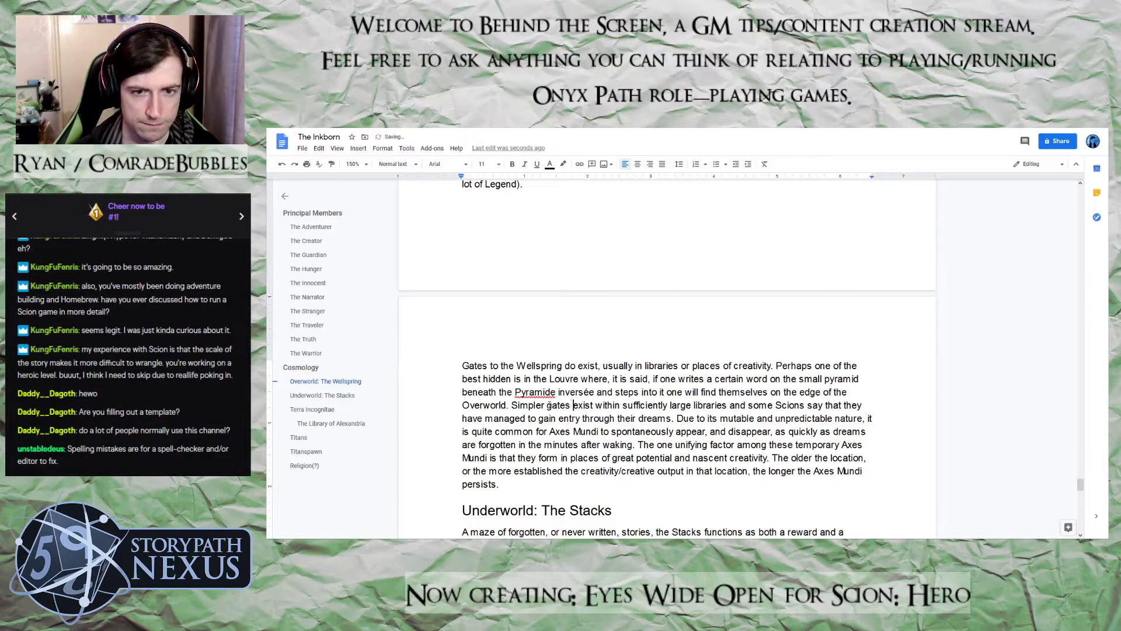
{"action": "left_click_drag", "start_coordinate": [599, 431], "coordinate": [549, 433]}
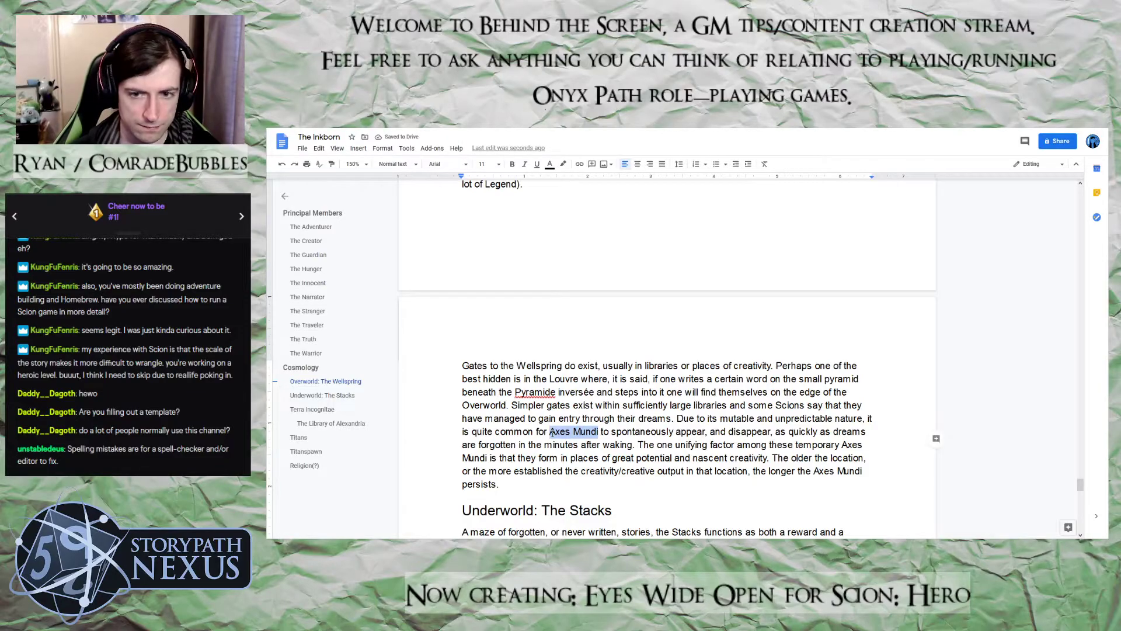
{"action": "type", "text": "gates"}
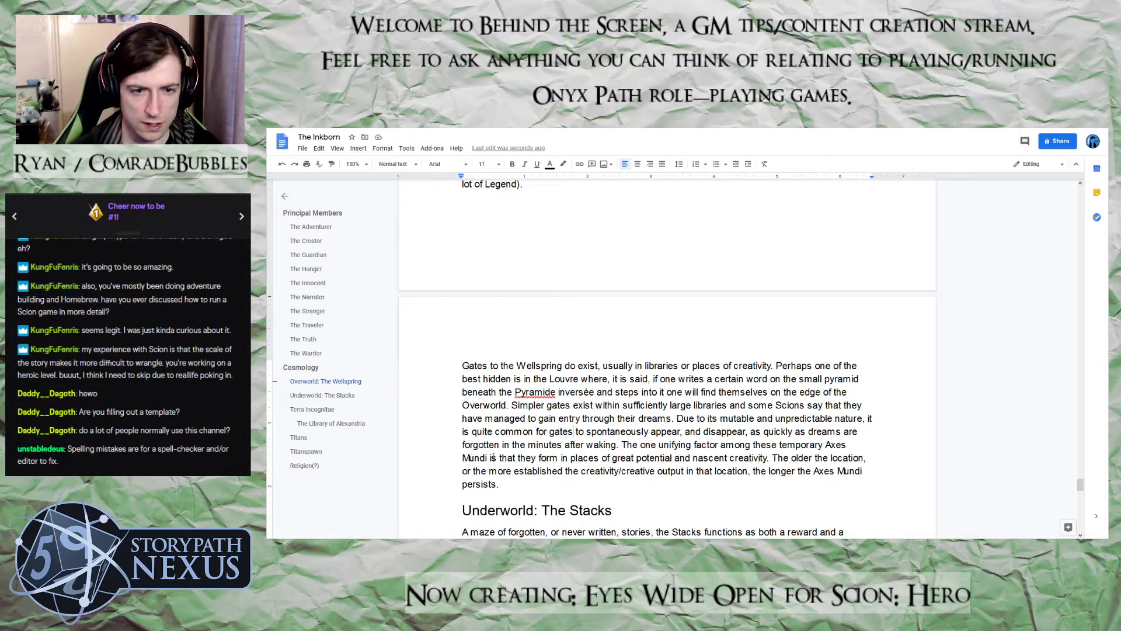
Change "Axes Mundi" to "gates" after "these temporary" and to "gate" before "persists" in the Wellspring paragraph
{"action": "left_click_drag", "start_coordinate": [488, 459], "coordinate": [827, 445]}
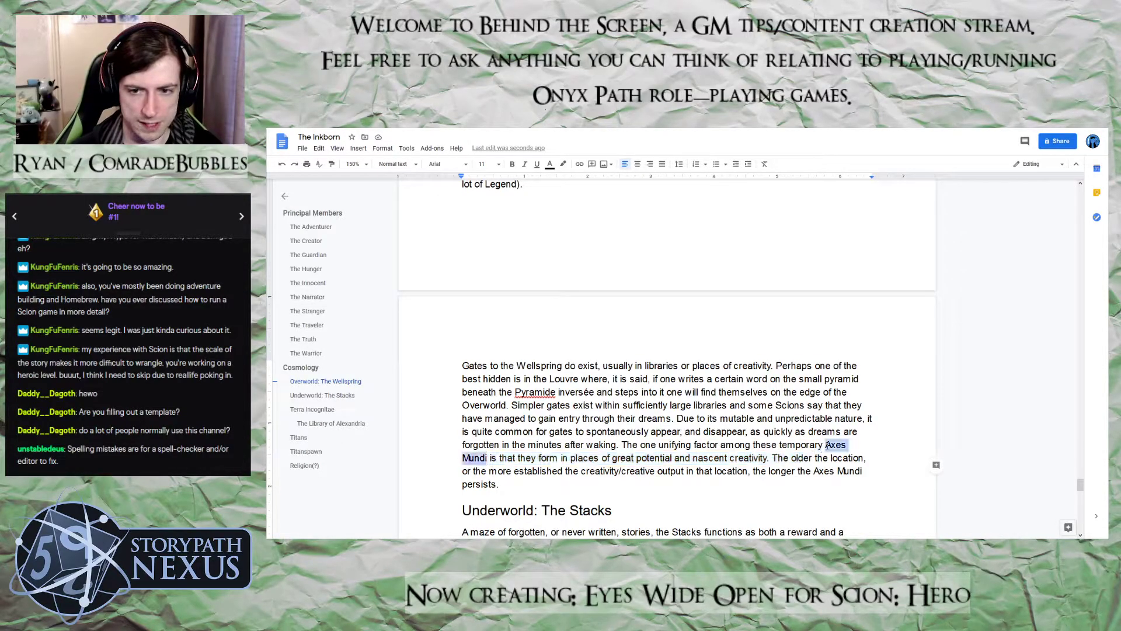
{"action": "type", "text": "gates is"}
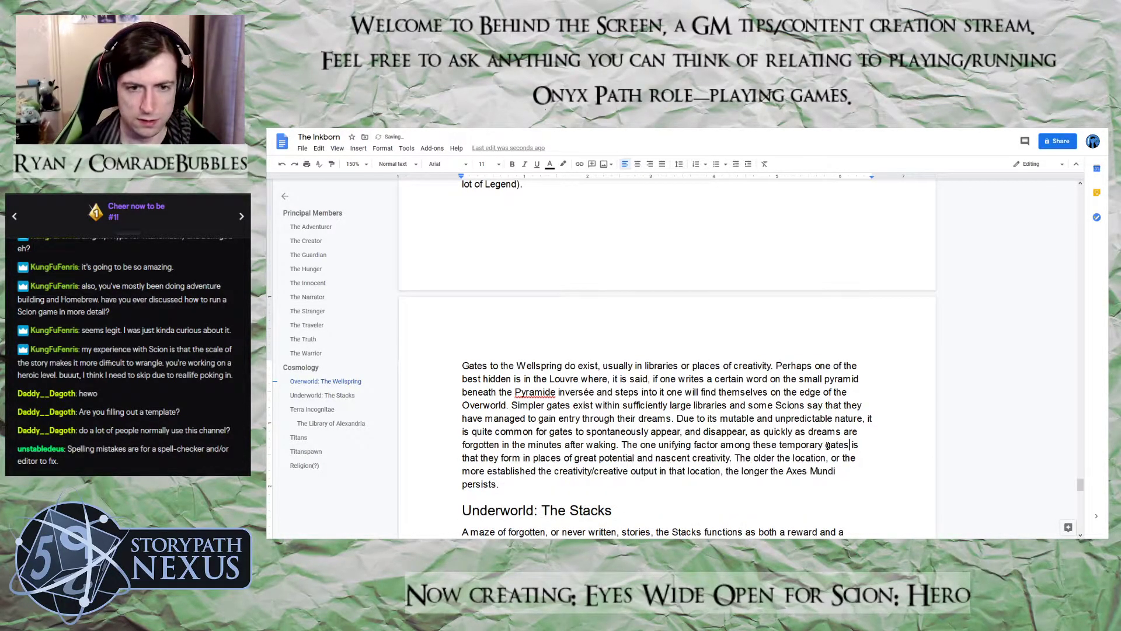
{"action": "left_click_drag", "start_coordinate": [836, 470], "coordinate": [788, 474]}
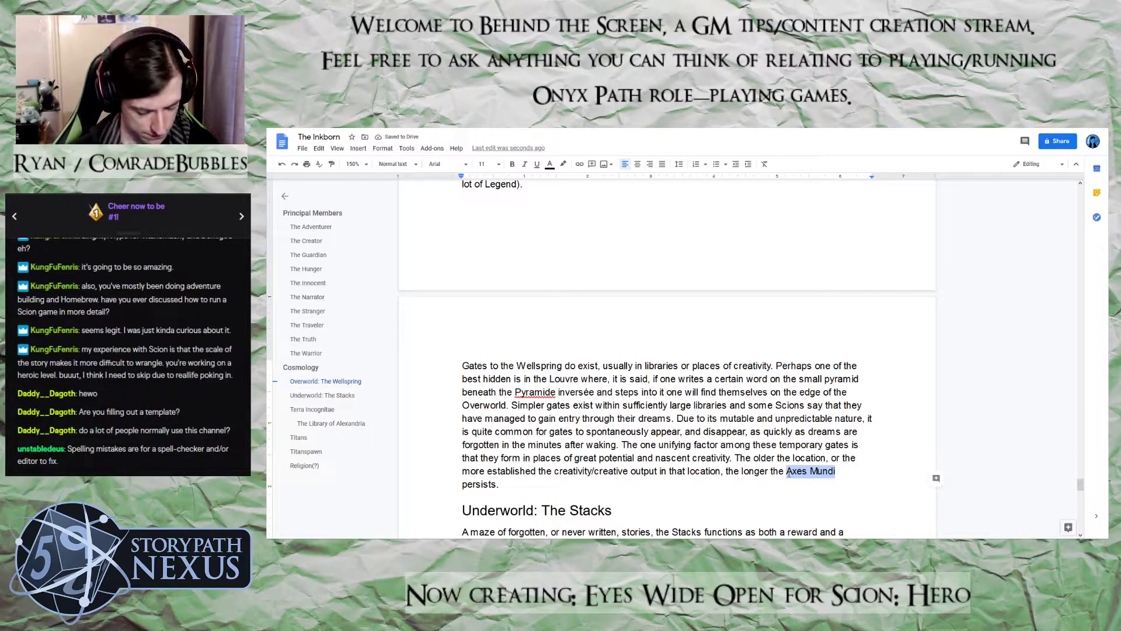
{"action": "type", "text": "gae"}
{"action": "key", "text": "BackSpace"}
{"action": "type", "text": "te persists."}
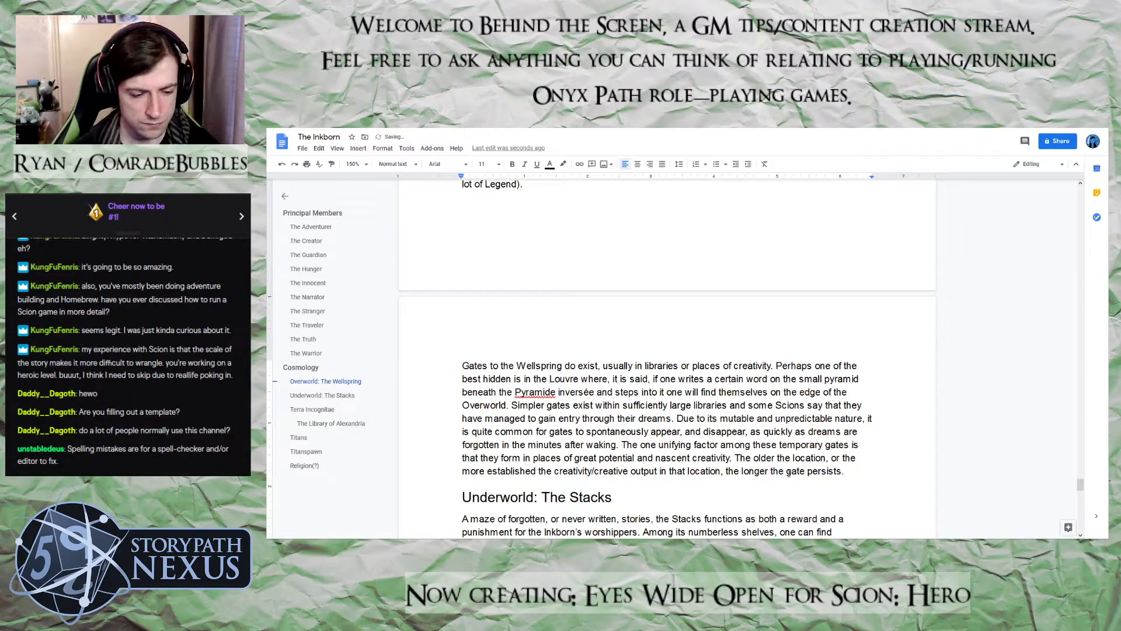
Review the Wellspring and Stacks sections for consistency and reread the Library of Alexandria text through its closing Axis Mundi sentence
{"action": "scroll", "coordinate": [861, 455], "scroll_direction": "down", "scroll_amount": 1}
{"action": "scroll", "coordinate": [860, 461], "scroll_direction": "up", "scroll_amount": 2}
{"action": "scroll", "coordinate": [861, 461], "scroll_direction": "down", "scroll_amount": 8}
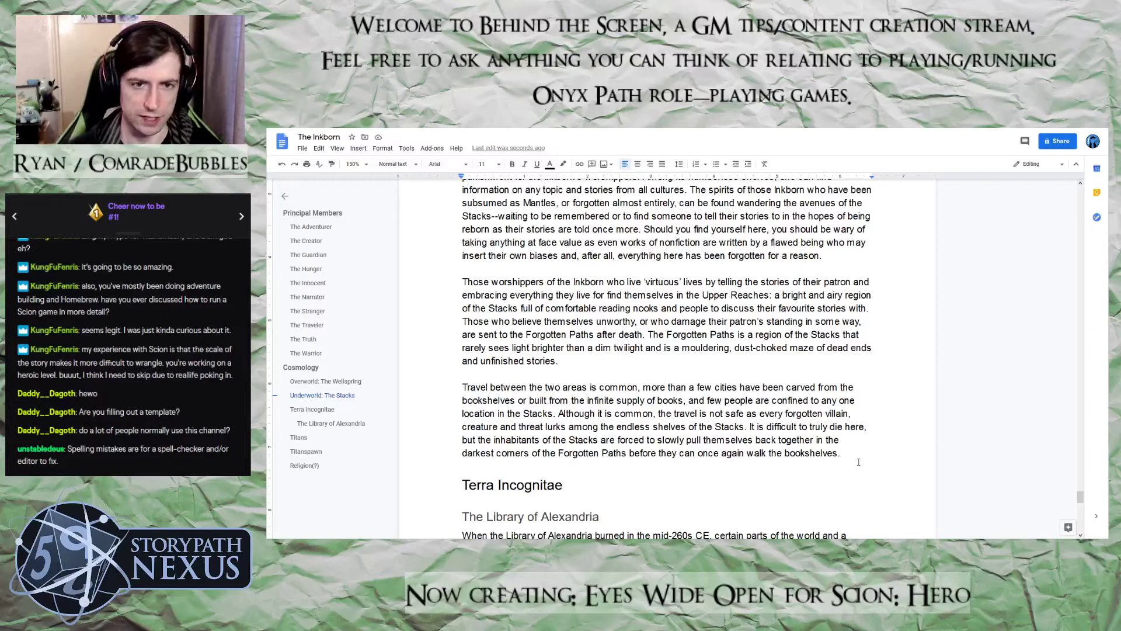
{"action": "scroll", "coordinate": [858, 462], "scroll_direction": "up", "scroll_amount": 10}
{"action": "scroll", "coordinate": [858, 462], "scroll_direction": "up", "scroll_amount": 4}
{"action": "scroll", "coordinate": [858, 462], "scroll_direction": "down", "scroll_amount": 5}
{"action": "scroll", "coordinate": [859, 462], "scroll_direction": "down", "scroll_amount": 6}
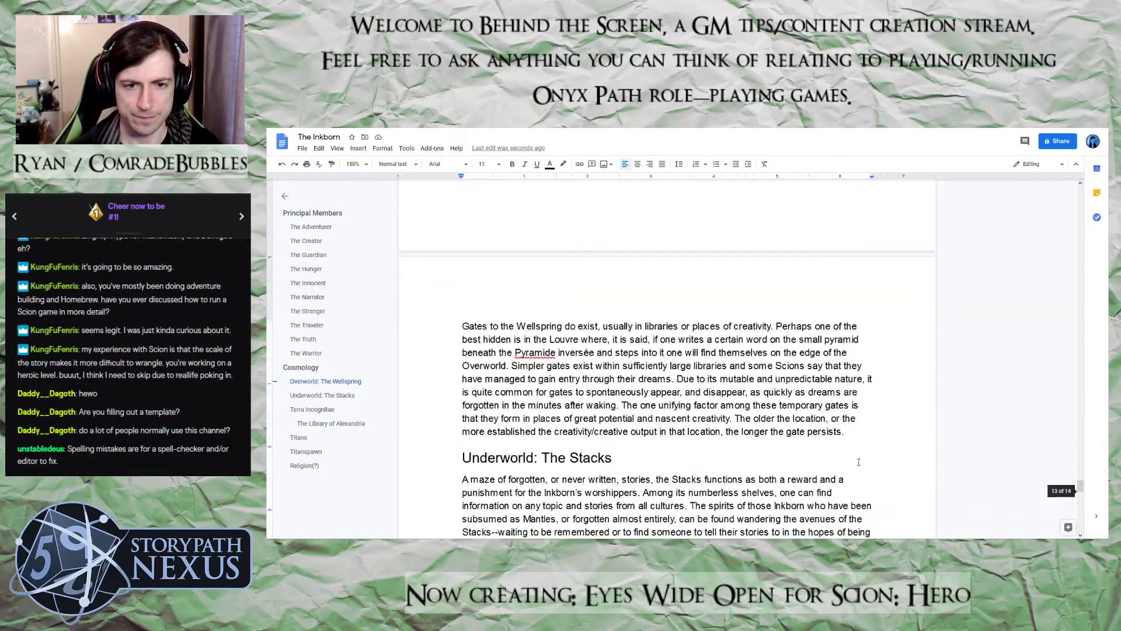
{"action": "scroll", "coordinate": [858, 462], "scroll_direction": "down", "scroll_amount": 4}
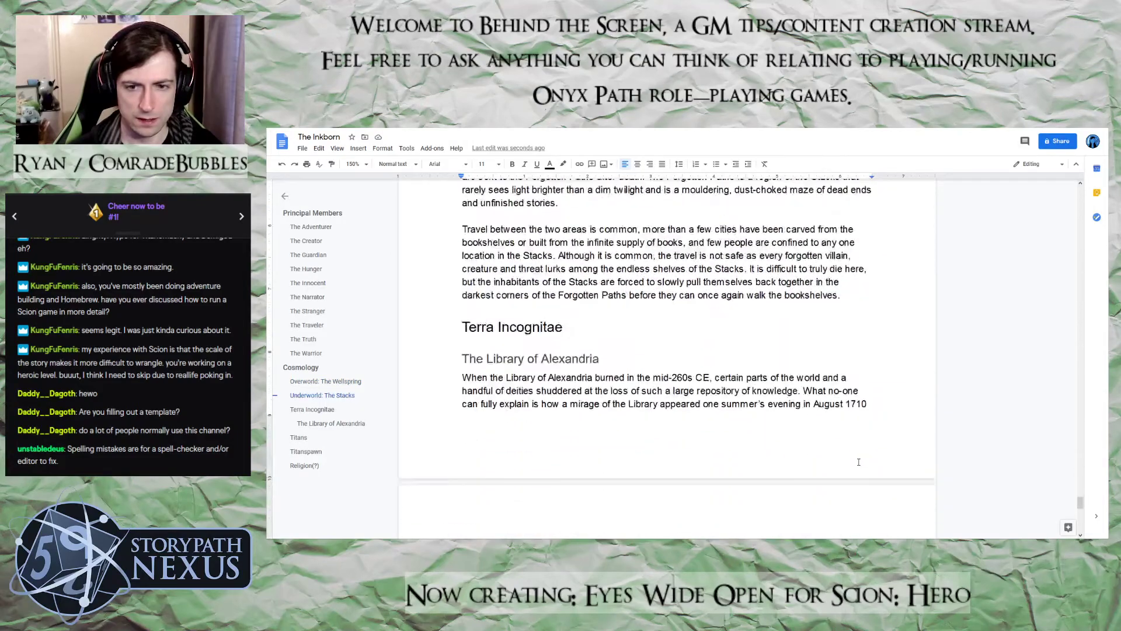
{"action": "scroll", "coordinate": [859, 462], "scroll_direction": "down", "scroll_amount": 2}
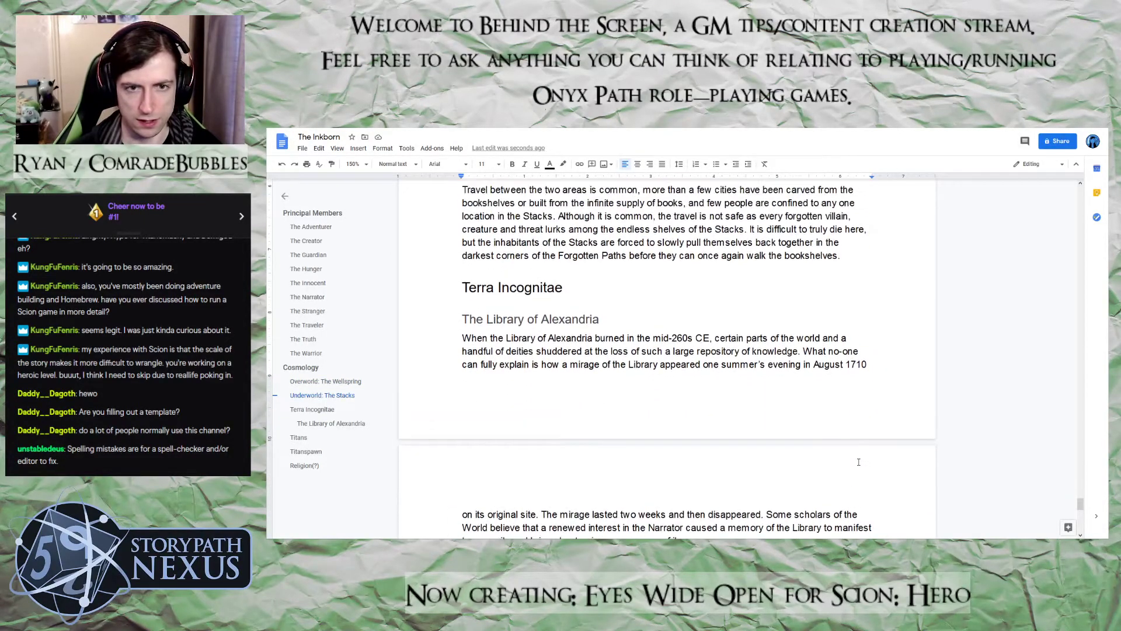
{"action": "scroll", "coordinate": [859, 462], "scroll_direction": "down", "scroll_amount": 2}
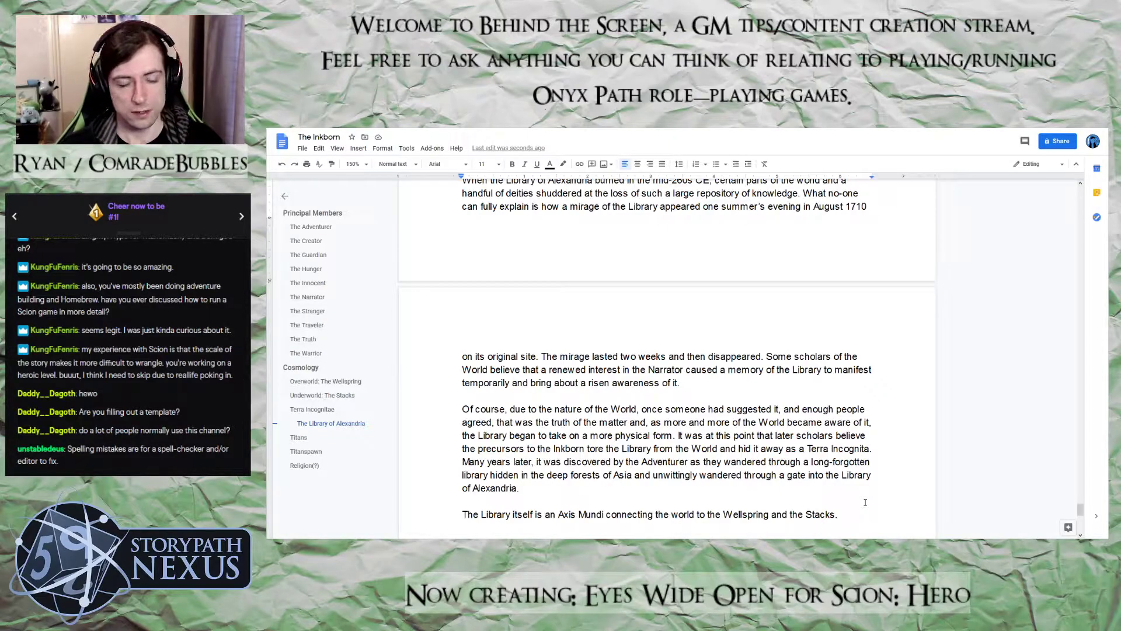
{"action": "scroll", "coordinate": [865, 502], "scroll_direction": "down", "scroll_amount": 3}
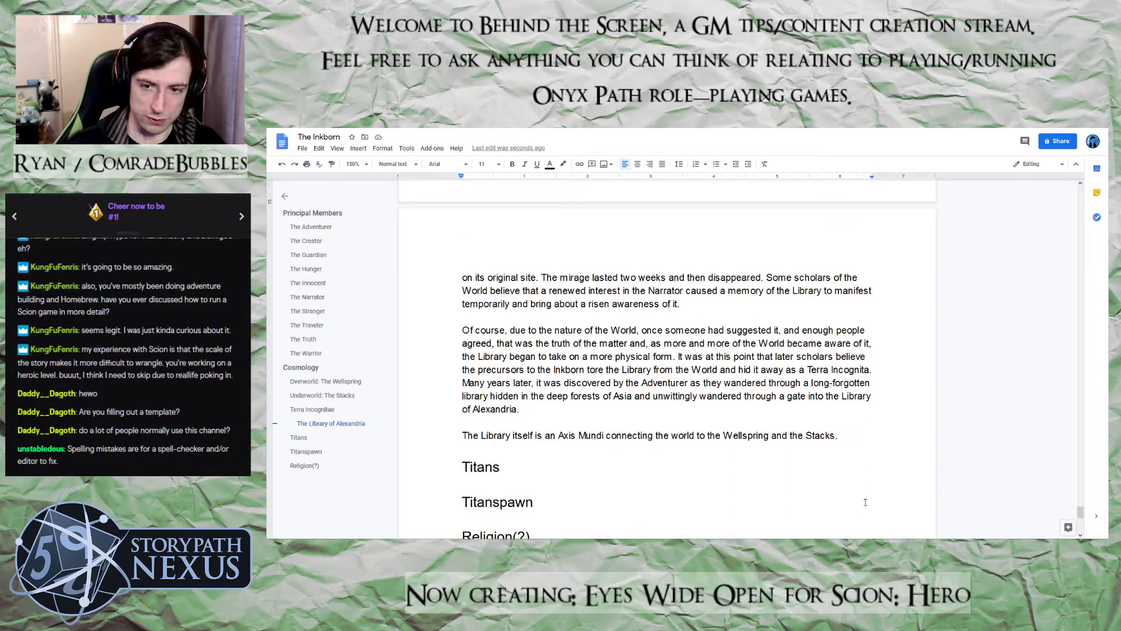
{"action": "scroll", "coordinate": [870, 479], "scroll_direction": "up", "scroll_amount": 3}
{"action": "scroll", "coordinate": [876, 450], "scroll_direction": "up", "scroll_amount": 6}
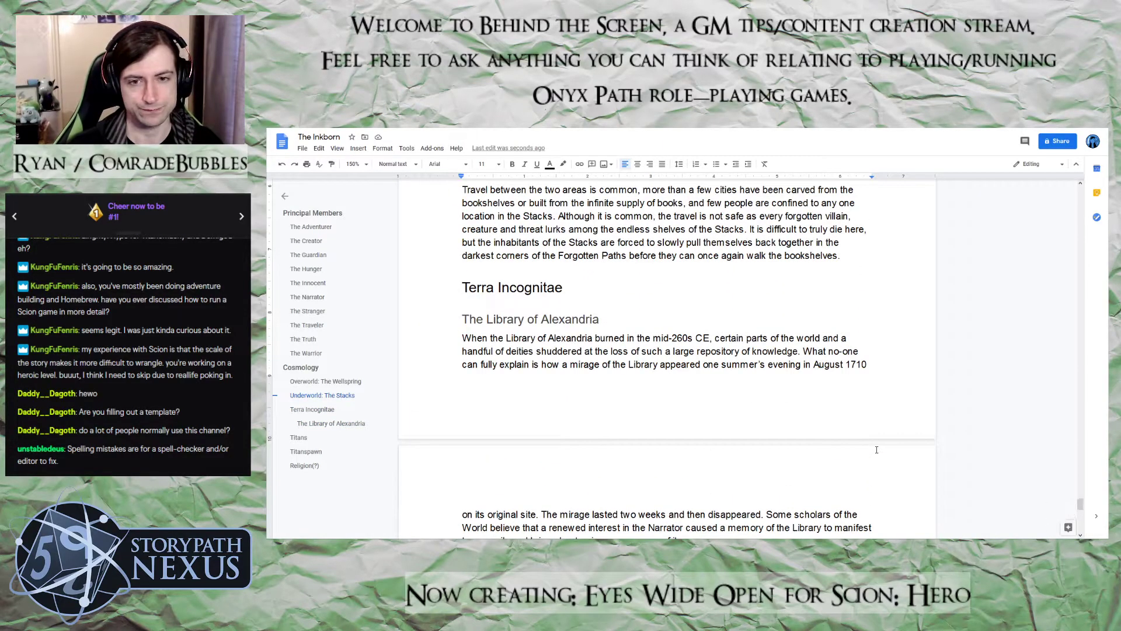
{"action": "scroll", "coordinate": [876, 450], "scroll_direction": "up", "scroll_amount": 3}
{"action": "scroll", "coordinate": [877, 449], "scroll_direction": "down", "scroll_amount": 10}
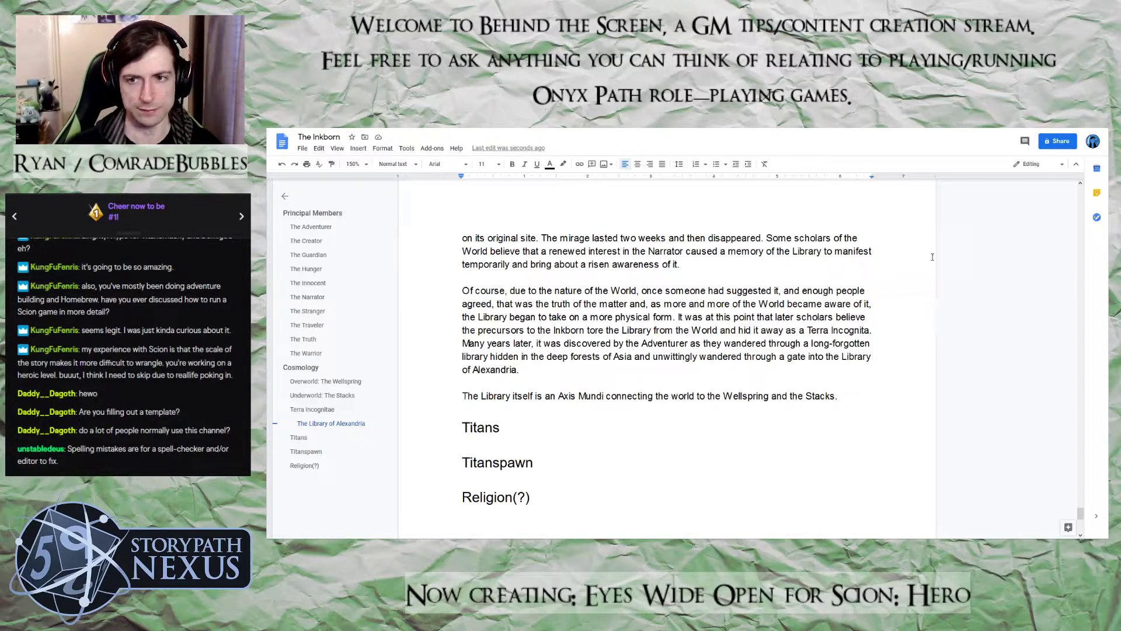
Begin a new sentence at the end of the Library's Axis Mundi paragraph with "Its proximity to the Inkborn"
{"action": "left_click", "coordinate": [868, 397]}
{"action": "type", "text": "It's"}
{"action": "key", "text": "BackSpace"}
{"action": "key", "text": "BackSpace"}
{"action": "key", "text": "BackSpace"}
{"action": "type", "text": "s proximity to teh"}
{"action": "key", "text": "BackSpace"}
{"action": "key", "text": "BackSpace"}
{"action": "key", "text": "BackSpace"}
{"action": "type", "text": "he Inkborn"}
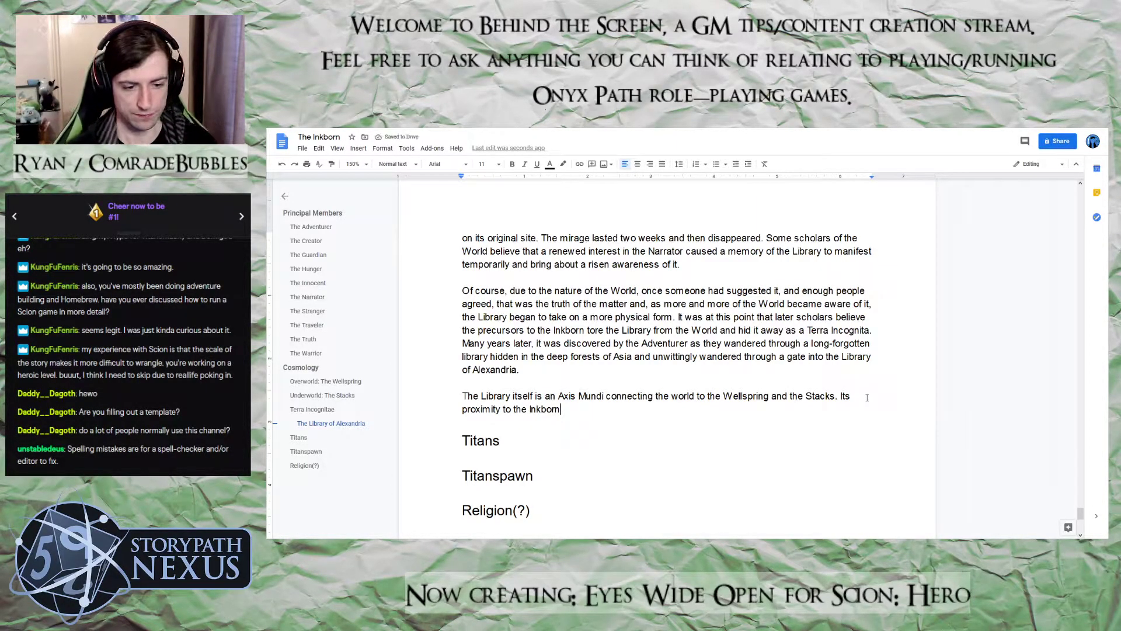
{"action": "type", "text": " Ieadst o"}
Continue the proximity sentence with "leads to no small amount of tension between the Inkborn and"
{"action": "key", "text": "BackSpace"}
{"action": "key", "text": "BackSpace"}
{"action": "key", "text": "BackSpace"}
{"action": "type", "text": "to no small amount of"}
{"action": "key", "text": "BackSpace"}
{"action": "type", "text": "of tension am"}
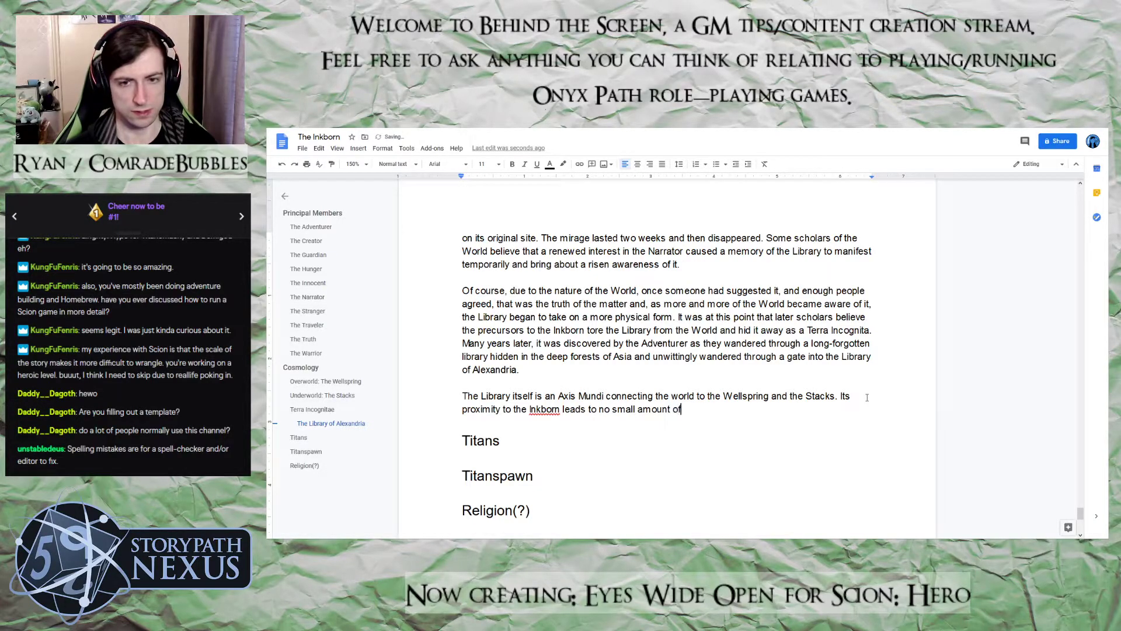
{"action": "key", "text": "BackSpace"}
{"action": "key", "text": "BackSpace"}
{"action": "type", "text": "between the Inkborn and the"}
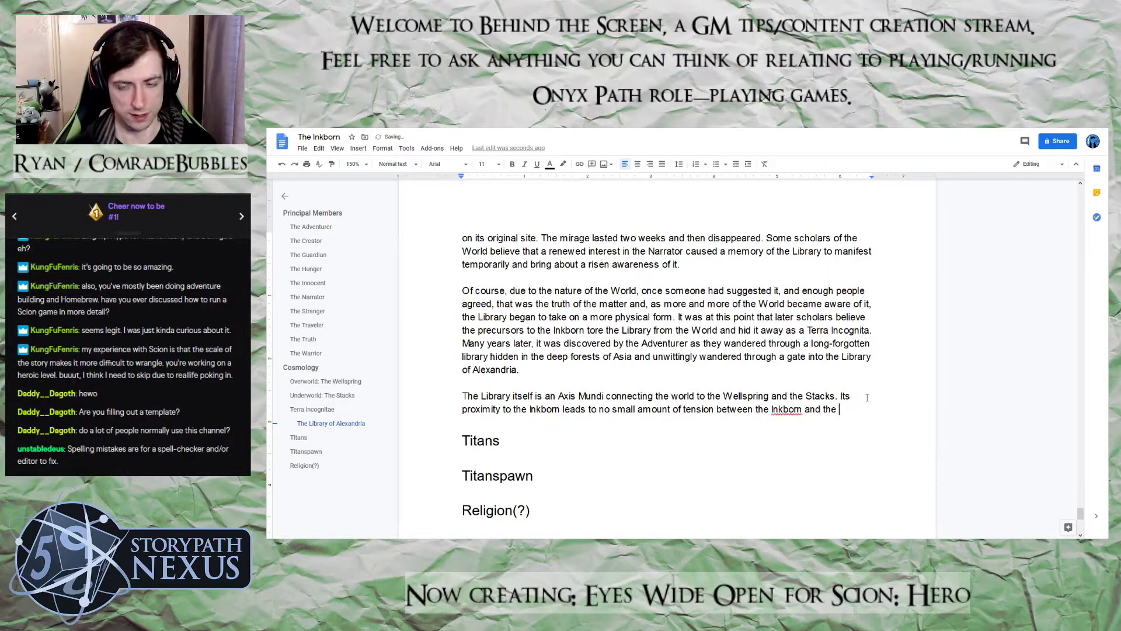
{"action": "key", "text": "BackSpace"}
{"action": "key", "text": "BackSpace"}
{"action": "key", "text": "BackSpace"}
Name the other parties in the tension sentence by adding "both the Netjer and Theoi who"
{"action": "type", "text": "both teh"}
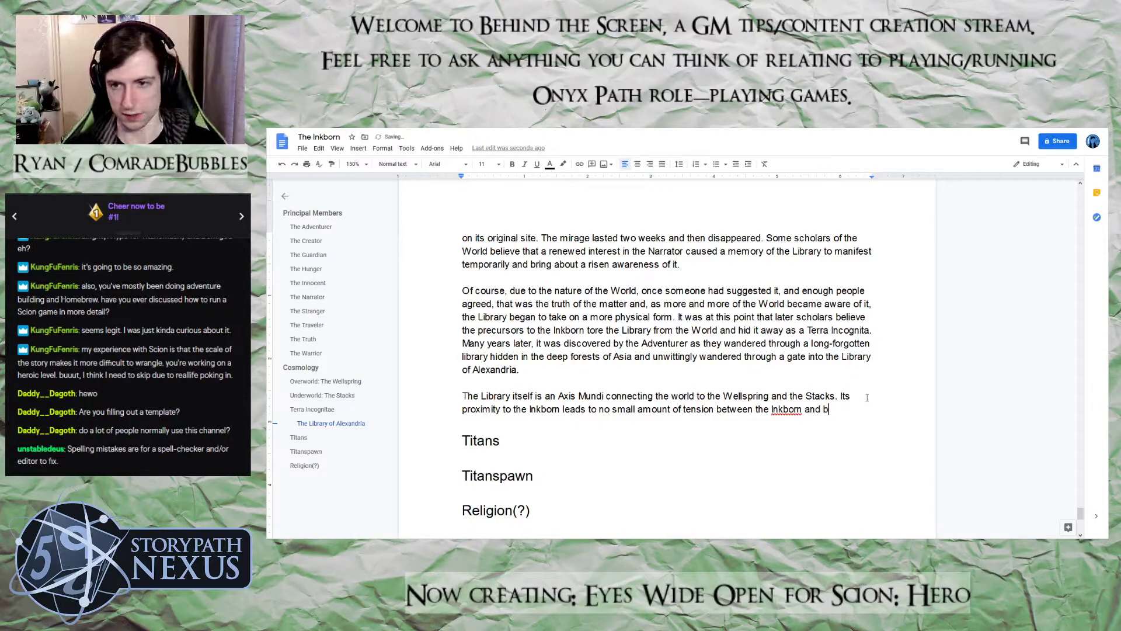
{"action": "key", "text": "BackSpace"}
{"action": "key", "text": "BackSpace"}
{"action": "type", "text": "he Netker"}
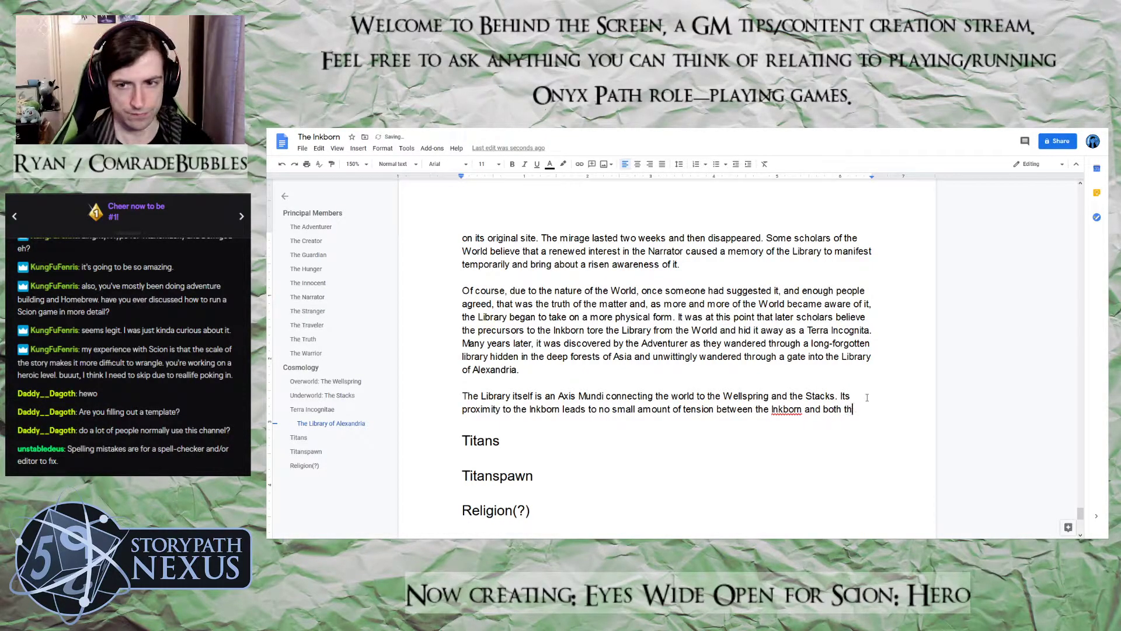
{"action": "key", "text": "BackSpace"}
{"action": "key", "text": "BackSpace"}
{"action": "key", "text": "BackSpace"}
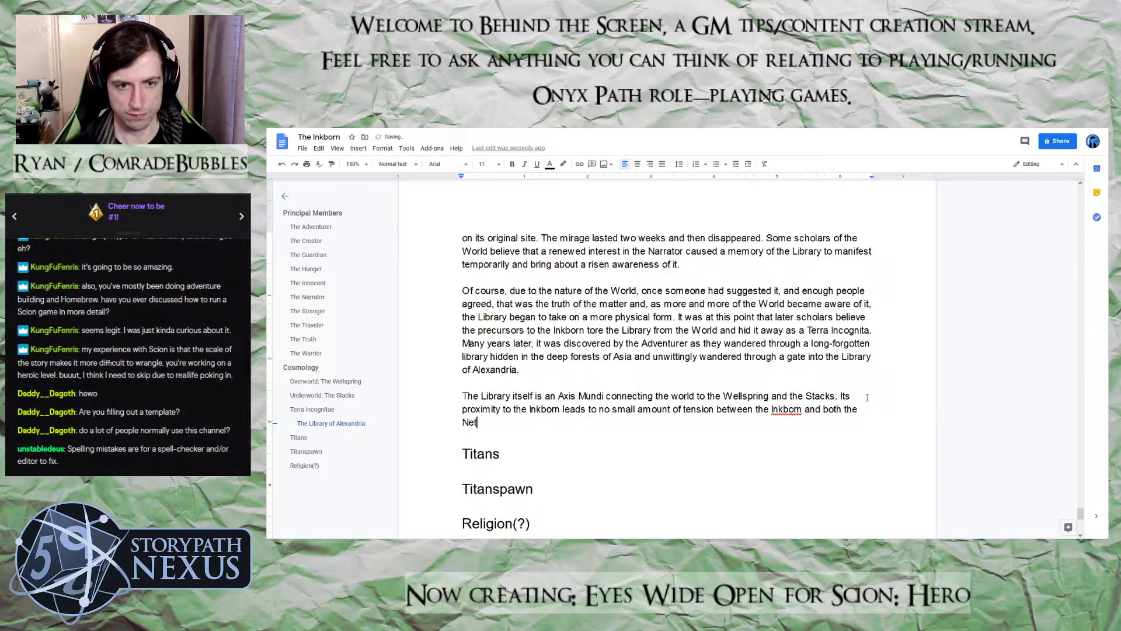
{"action": "type", "text": "jer and Throi"}
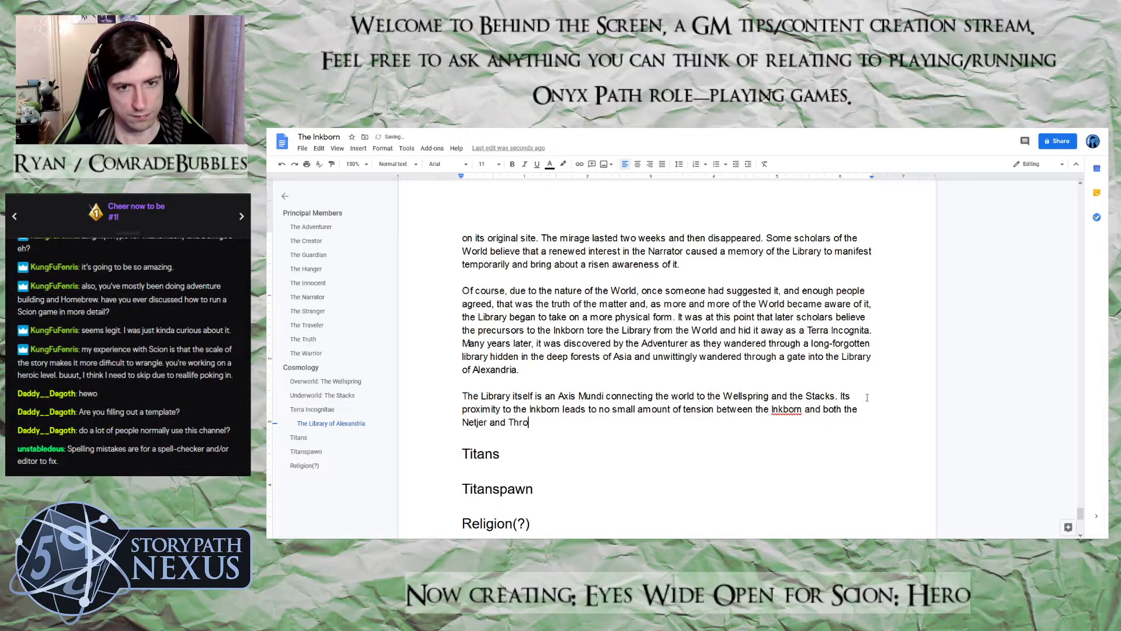
{"action": "key", "text": "BackSpace"}
{"action": "key", "text": "BackSpace"}
{"action": "key", "text": "BackSpace"}
{"action": "key", "text": "BackSpace"}
{"action": "type", "text": "eoi "}
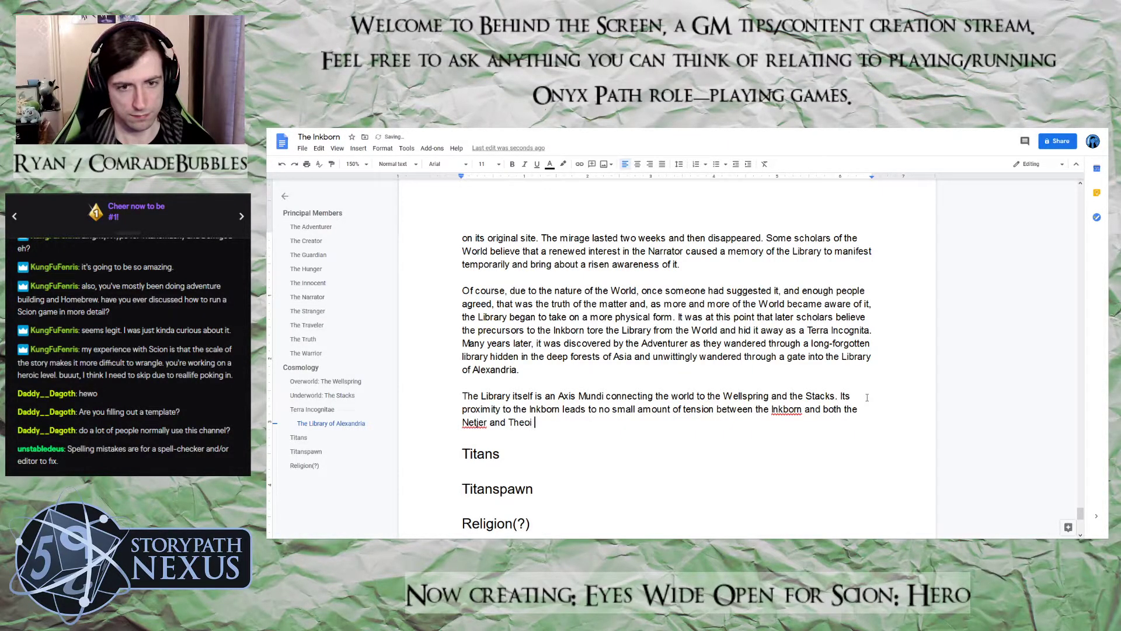
{"action": "type", "text": "who believe t"}
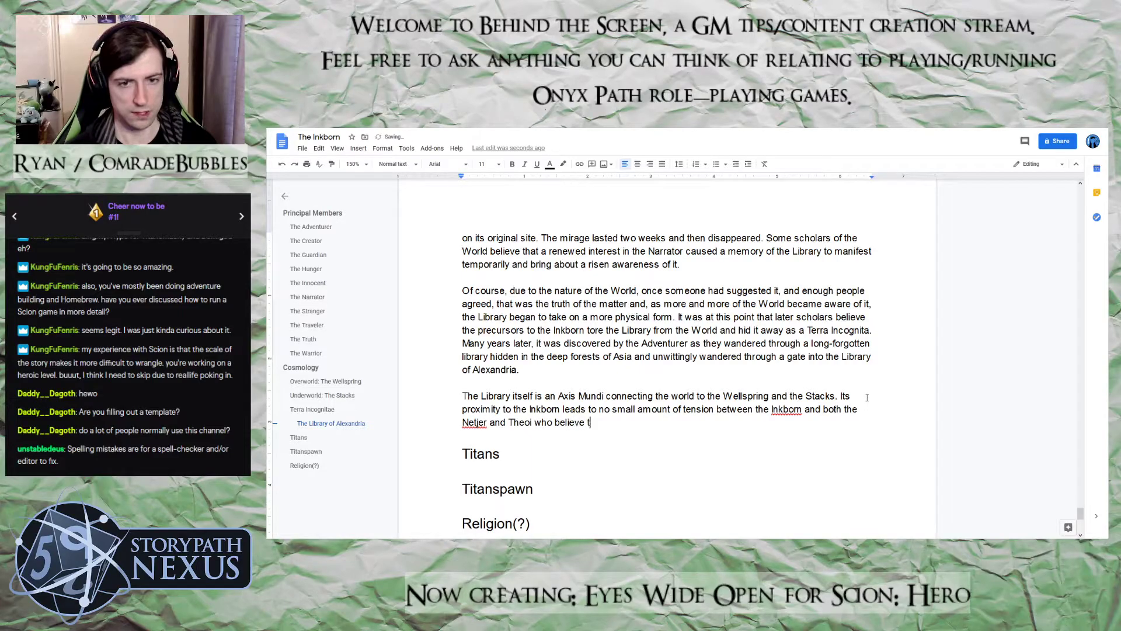
{"action": "type", "text": "eey have a c"}
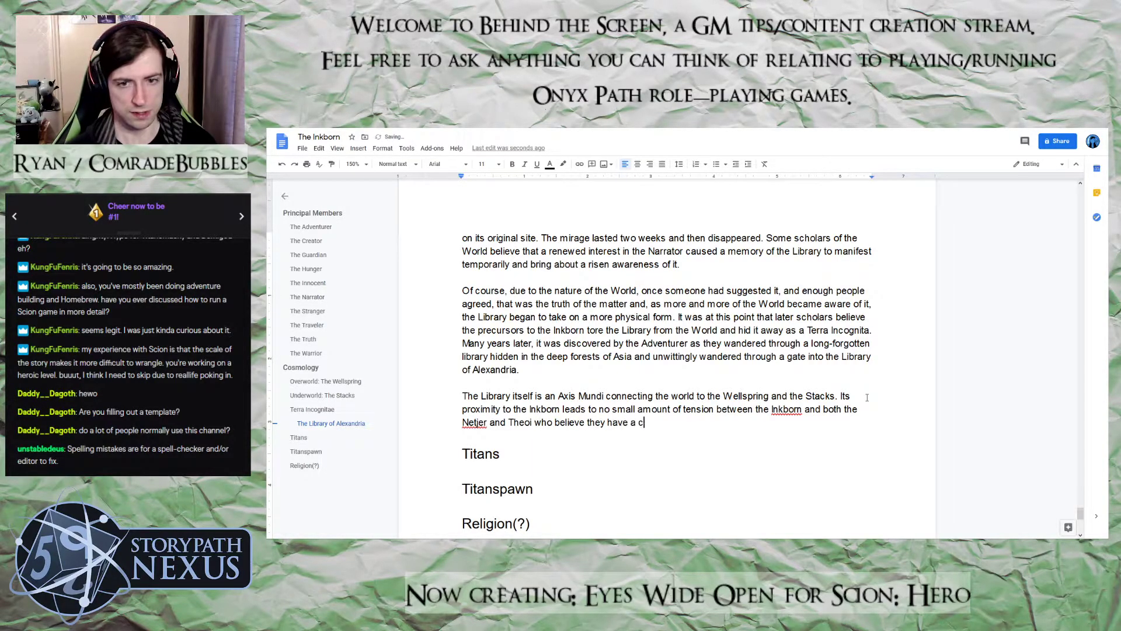
{"action": "type", "text": "laim to it."}
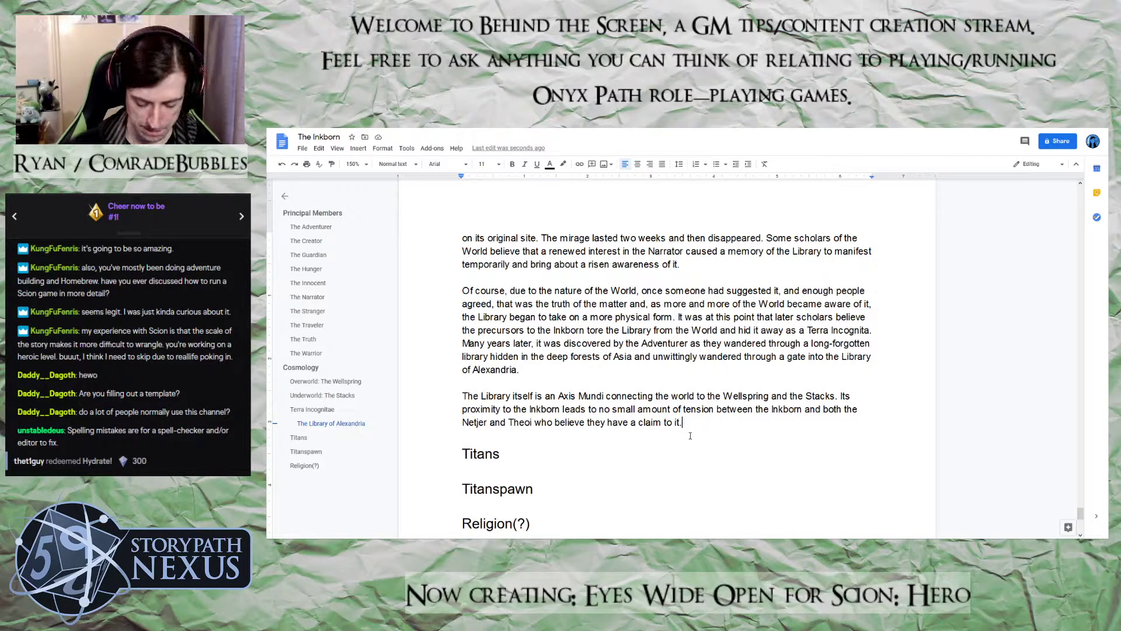
Add a separate line below the Library of Alexandria text naming the new Terra Incognita by its fictional street address
{"action": "key", "text": "Return"}
{"action": "key", "text": "Return"}
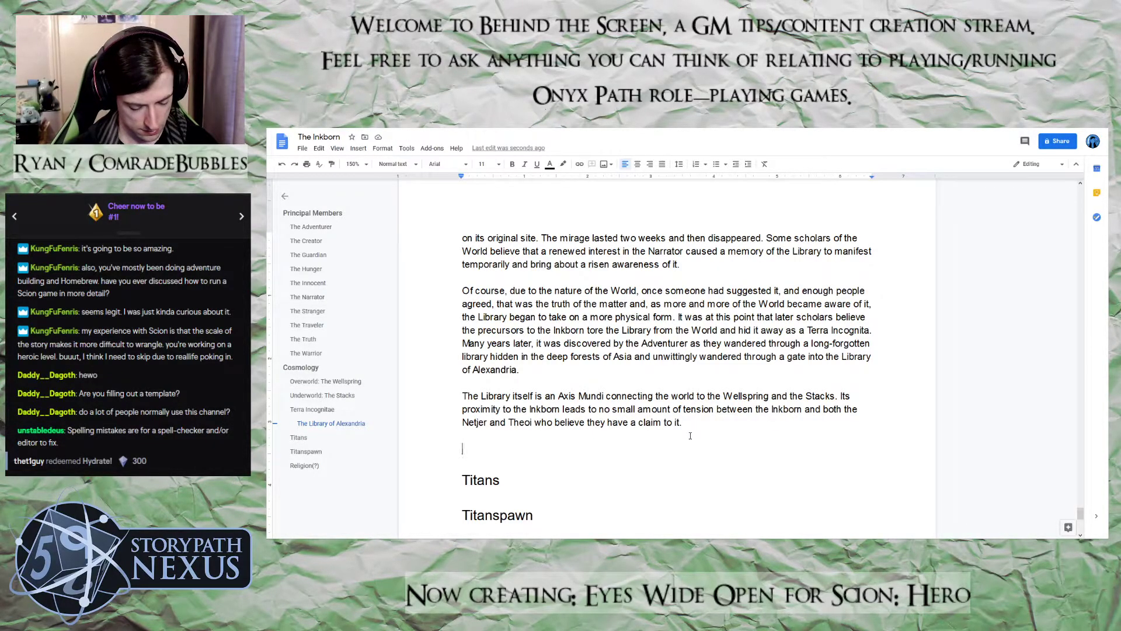
{"action": "type", "text": "1350b Sunrise Aven"}
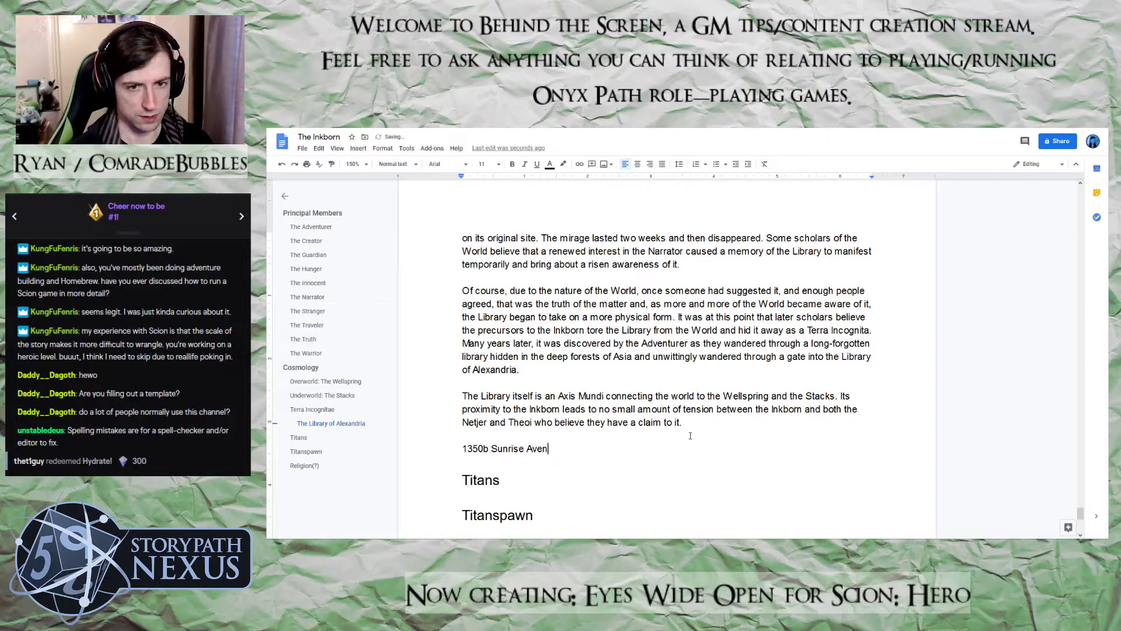
{"action": "type", "text": "ue"}
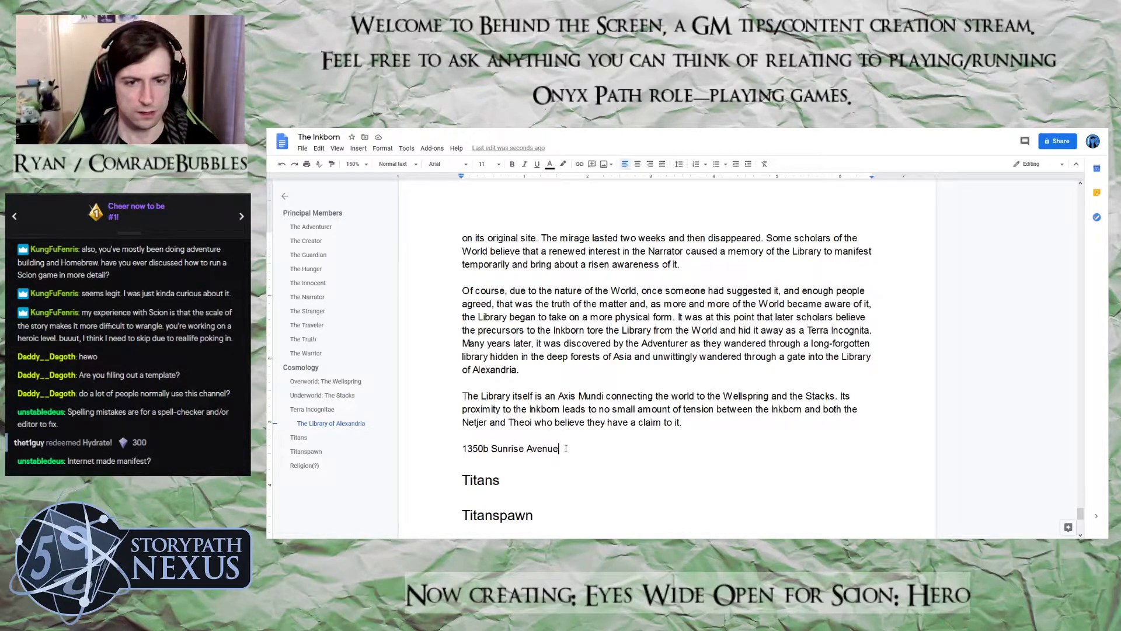
Format the new street-address line as Heading 3
{"action": "left_click_drag", "start_coordinate": [565, 449], "coordinate": [400, 446]}
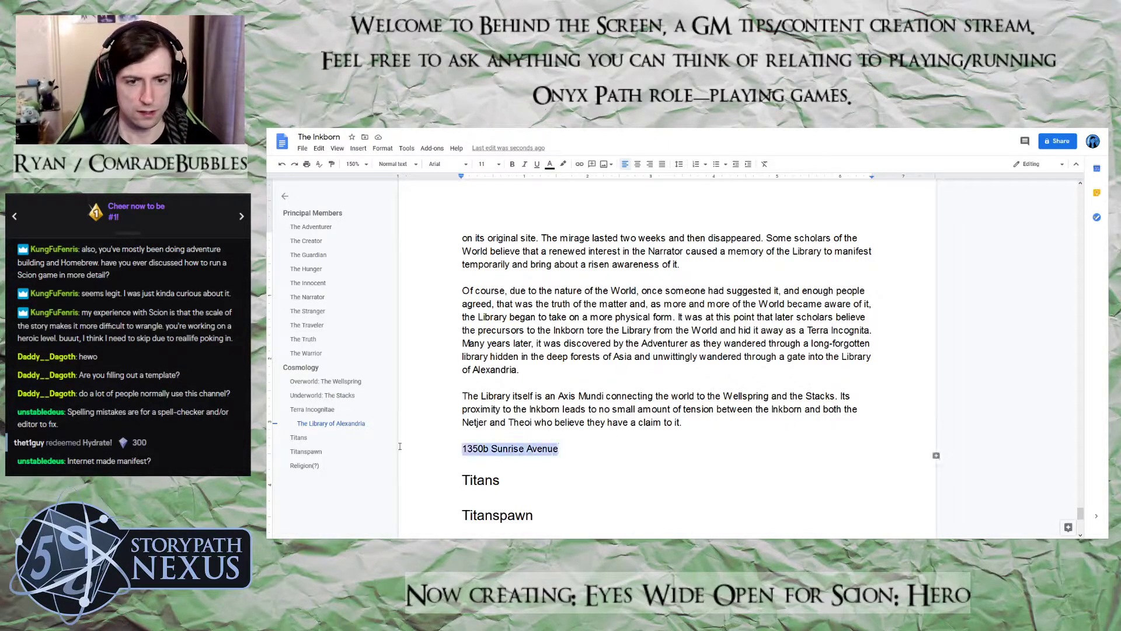
{"action": "left_click", "coordinate": [397, 164]}
{"action": "mouse_move", "coordinate": [442, 346]}
{"action": "left_click", "coordinate": [419, 315]}
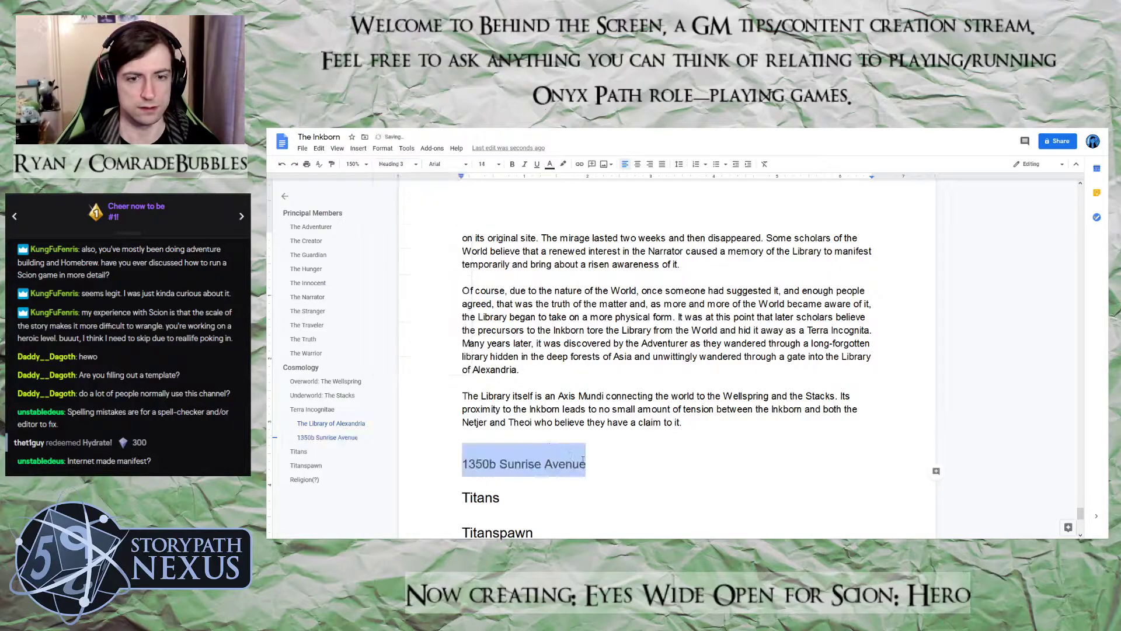
{"action": "left_click", "coordinate": [608, 476]}
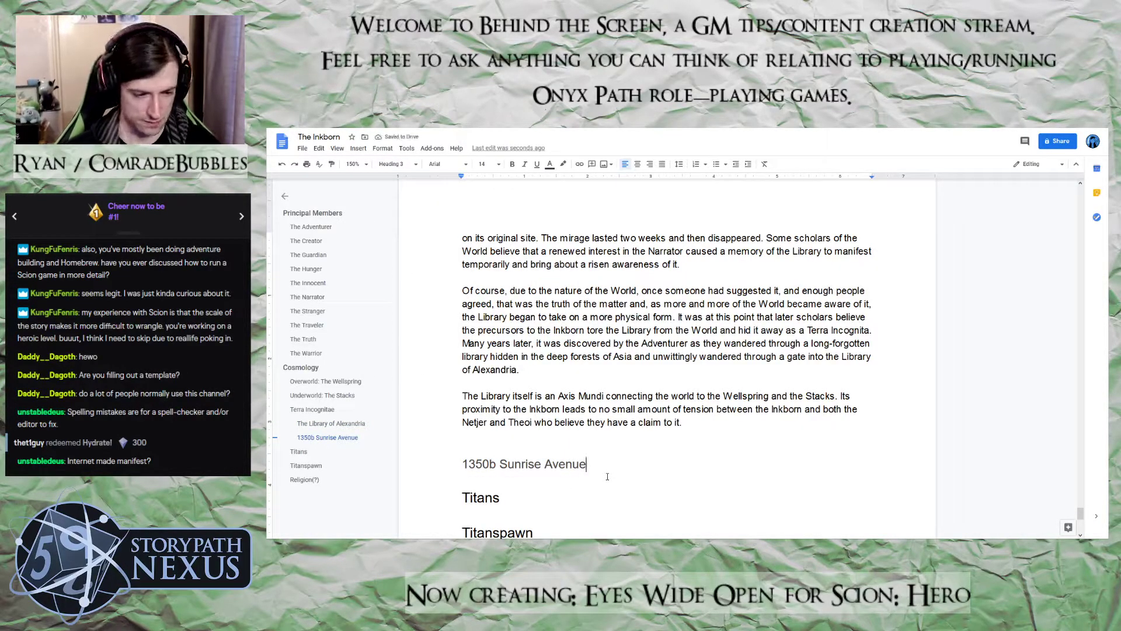
Start a body paragraph under the street-address heading with "Situated deep in a mountain range,"
{"action": "key", "text": "Return"}
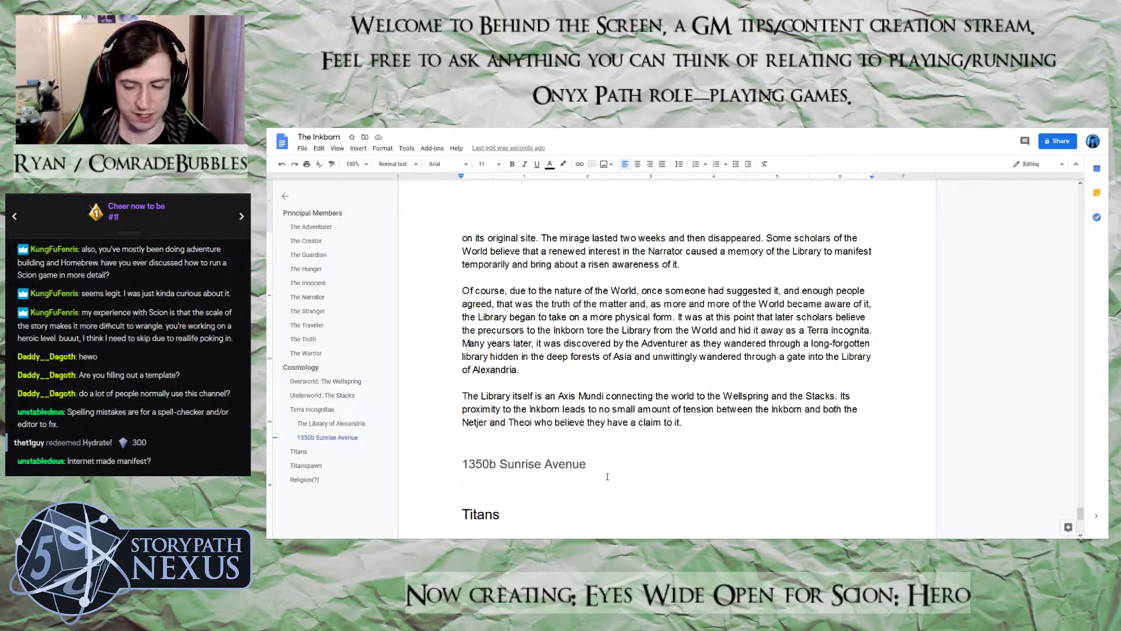
{"action": "key", "text": "BackSpace"}
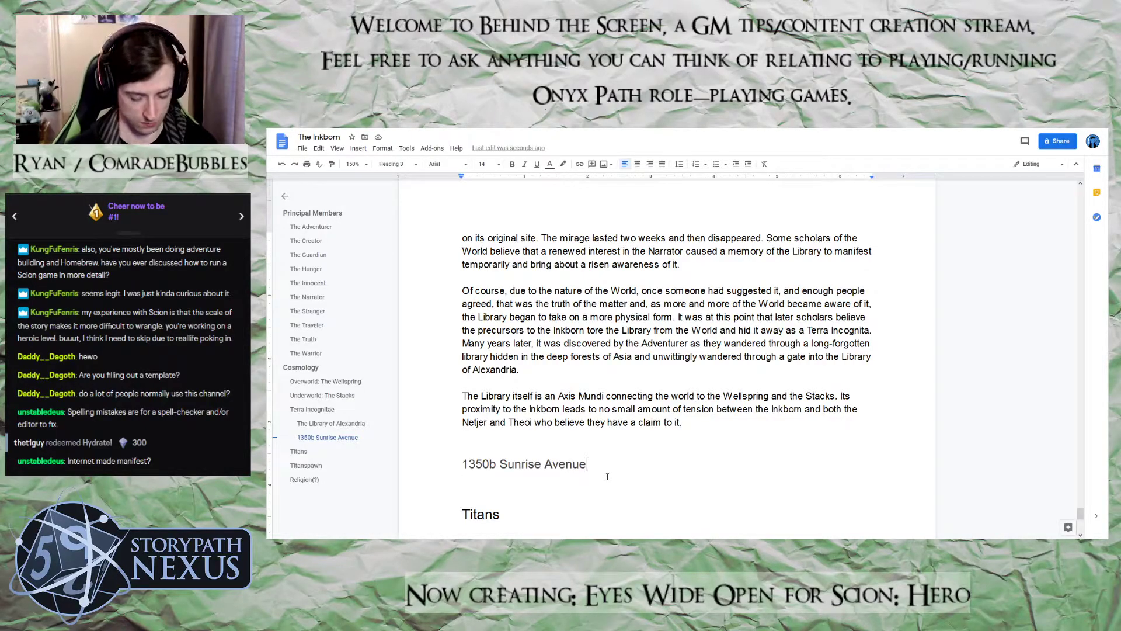
{"action": "key", "text": "Return"}
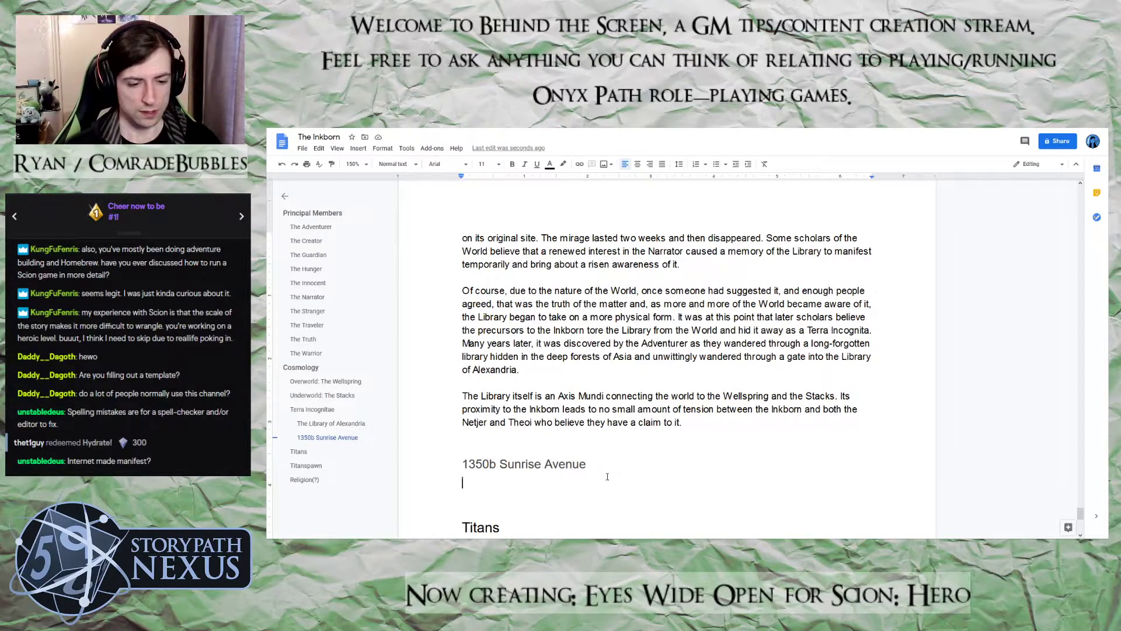
{"action": "type", "text": "S"}
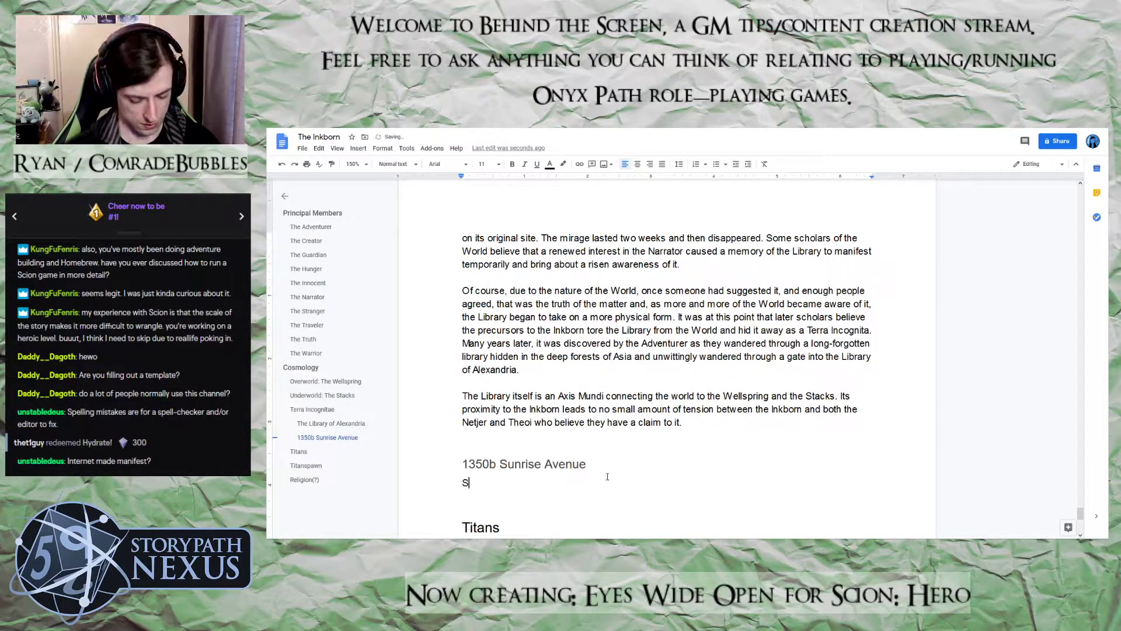
{"action": "type", "text": "iutate"}
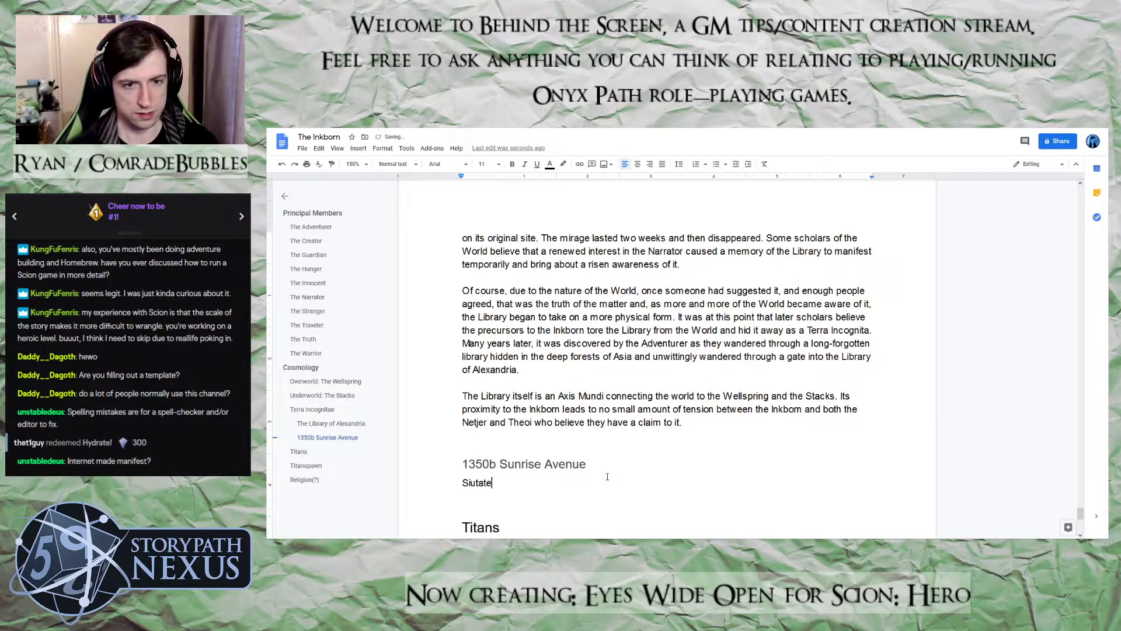
{"action": "key", "text": "BackSpace"}
{"action": "key", "text": "BackSpace"}
{"action": "key", "text": "BackSpace"}
{"action": "key", "text": "BackSpace"}
{"action": "key", "text": "BackSpace"}
{"action": "type", "text": "tua"}
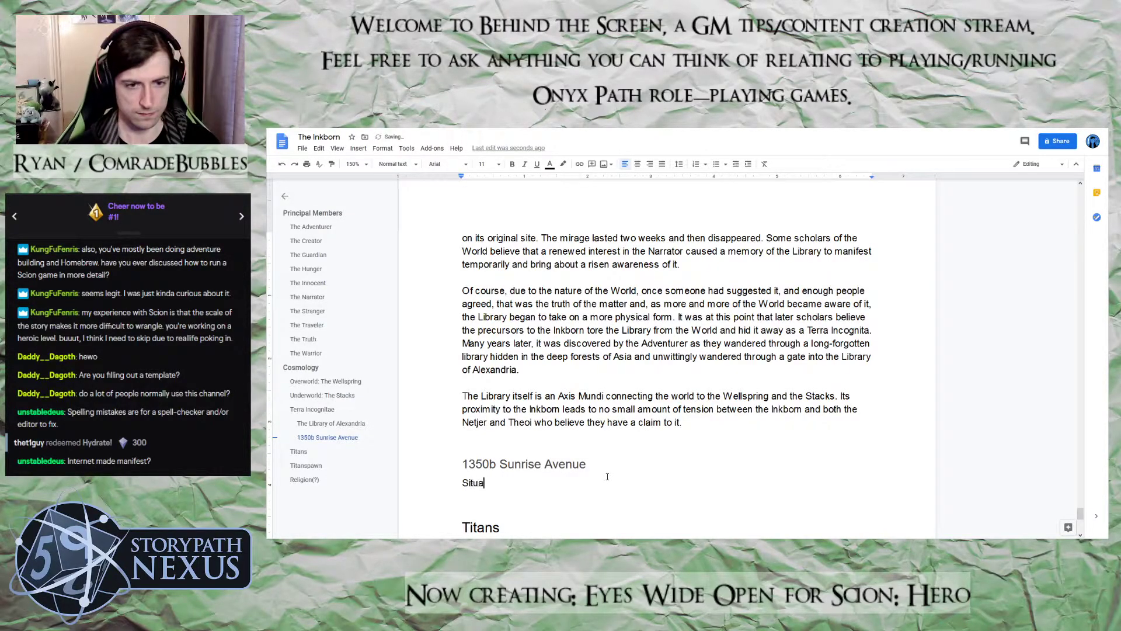
{"action": "type", "text": "ted deep"}
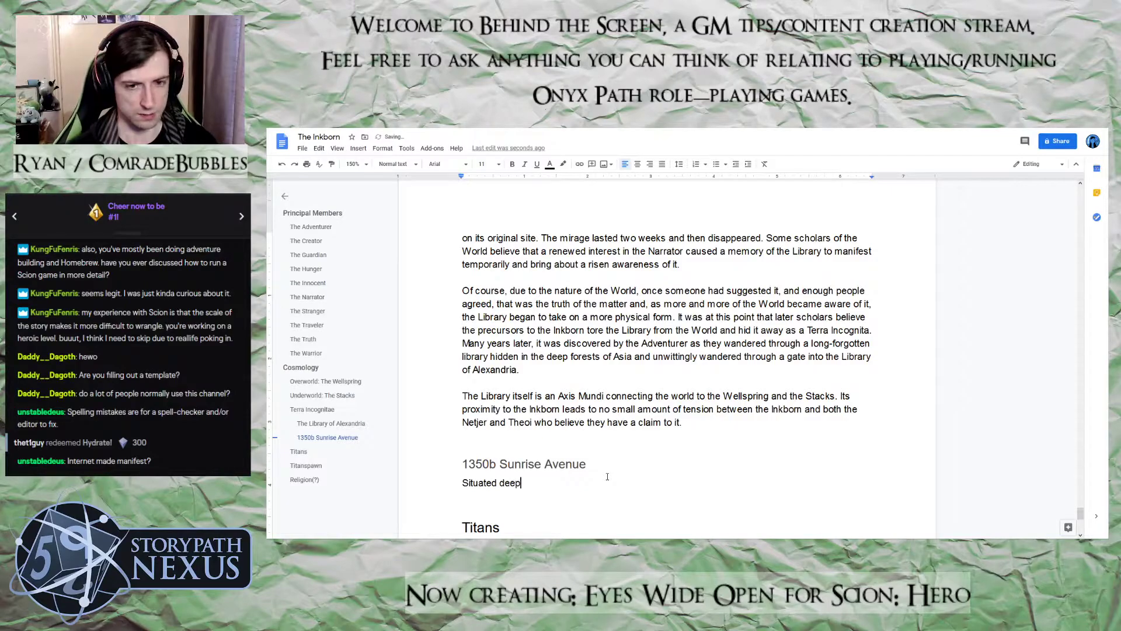
{"action": "type", "text": " in a m"}
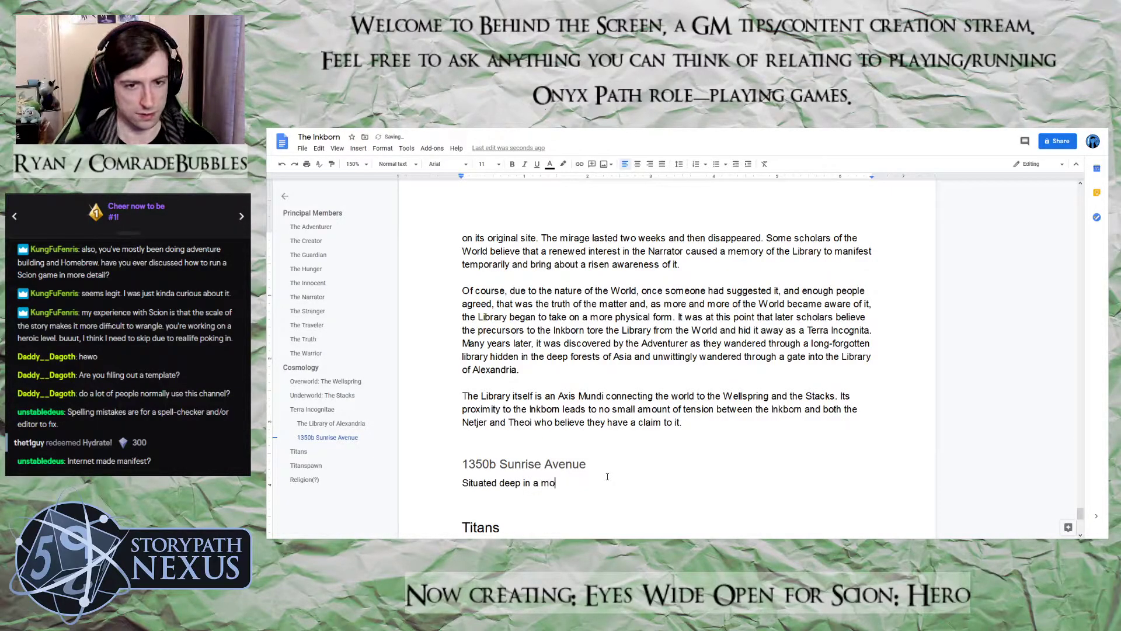
{"action": "key", "text": "BackSpace"}
{"action": "type", "text": "mounta"}
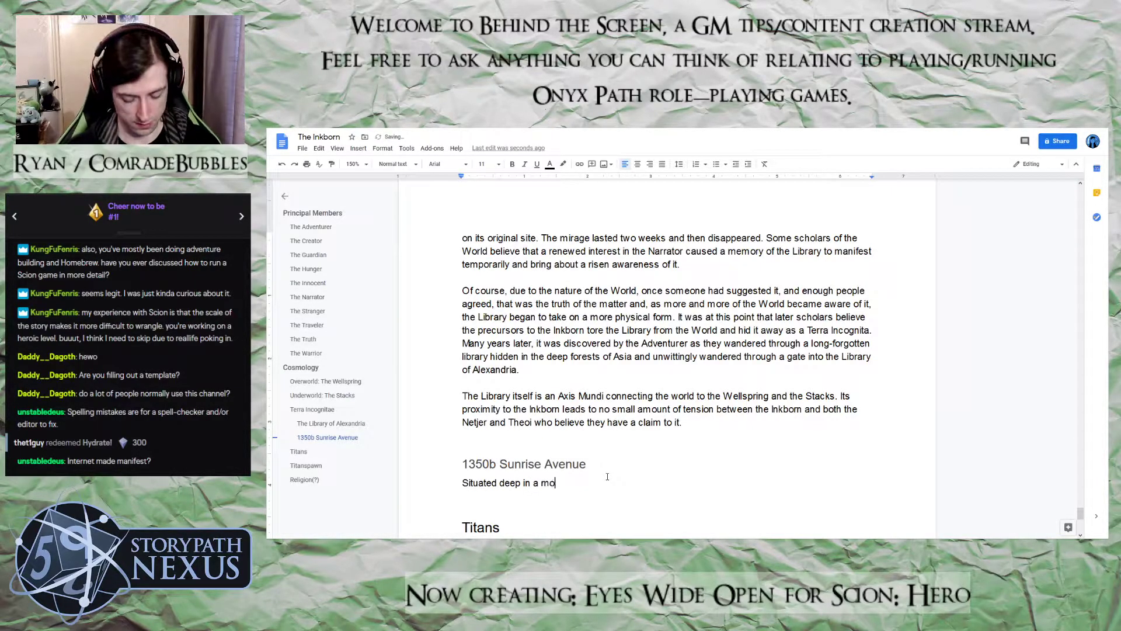
{"action": "type", "text": "in range."}
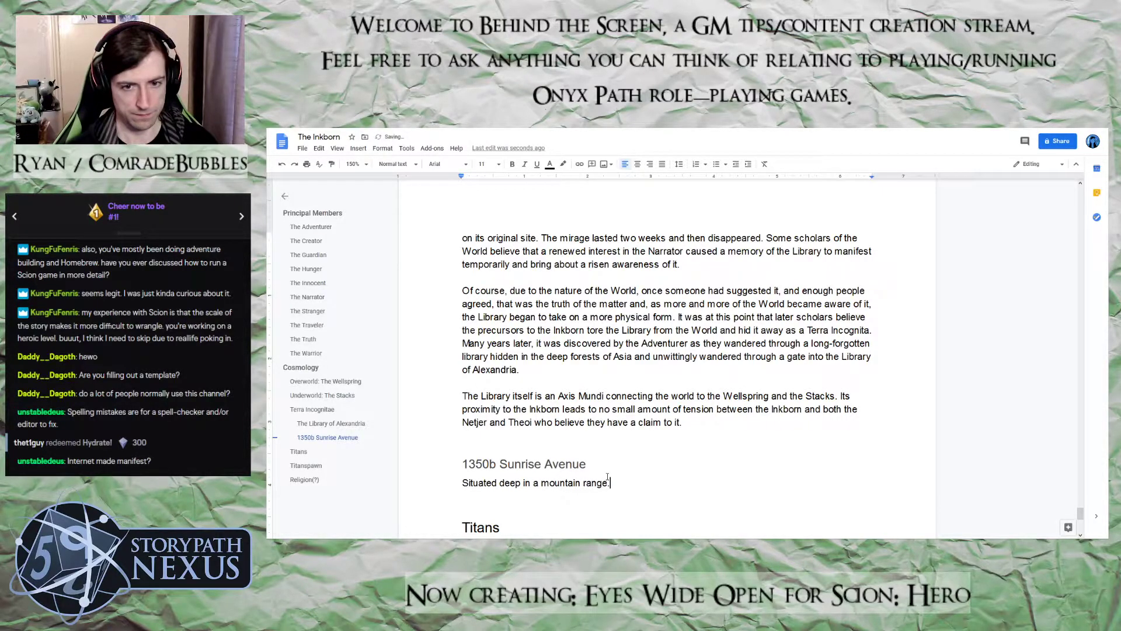
{"action": "key", "text": "BackSpace"}
{"action": "type", "text": ", 13"}
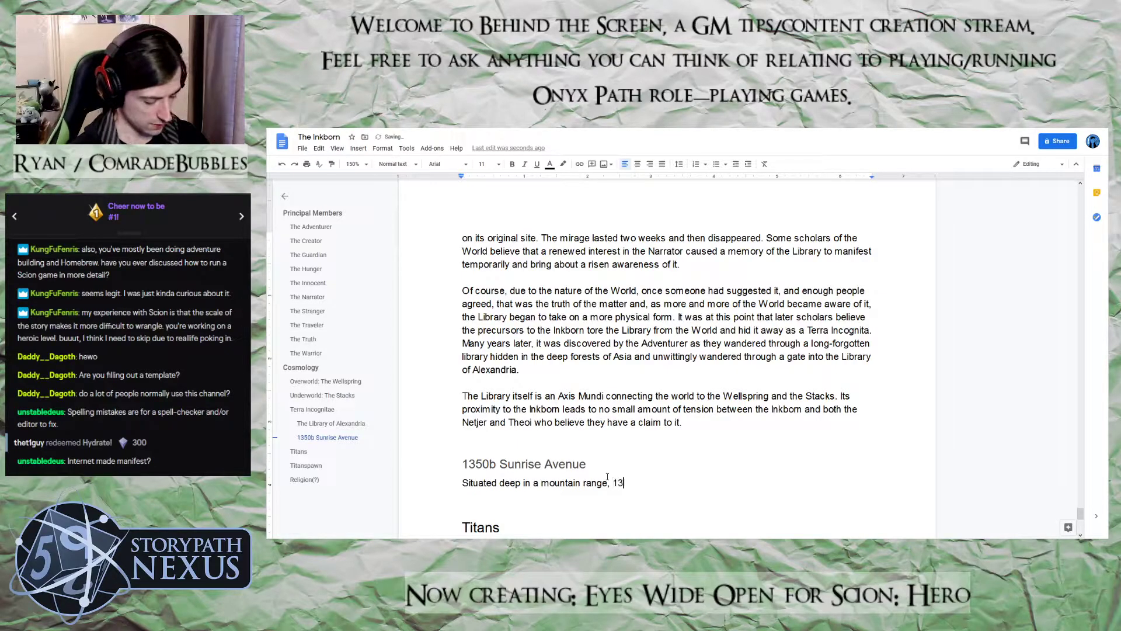
{"action": "type", "text": "50b Sunrise Aven"}
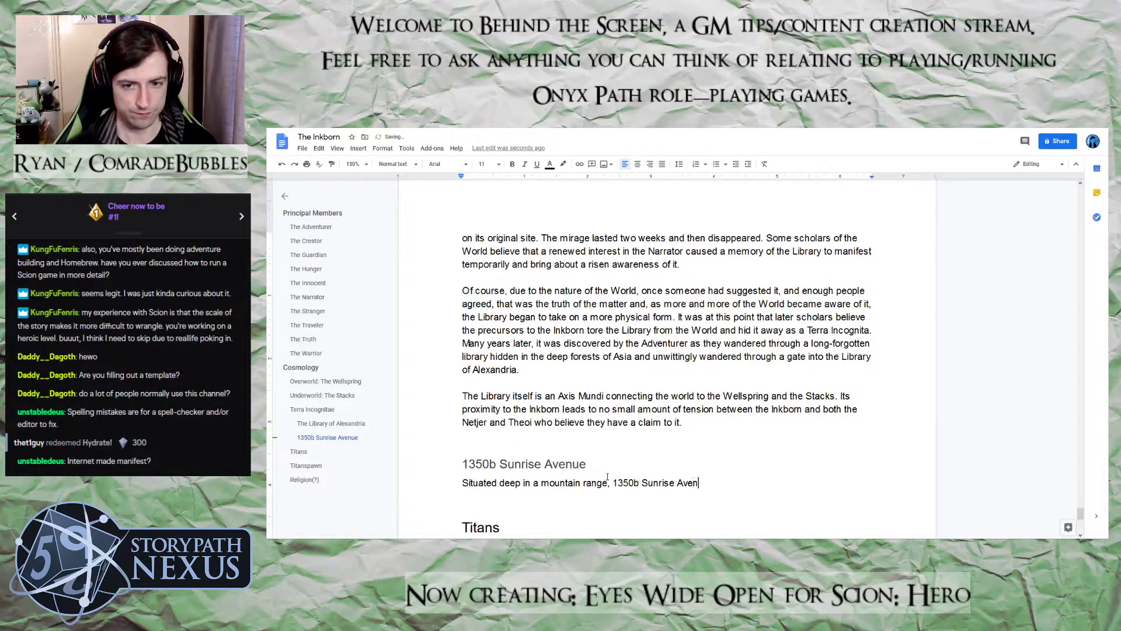
{"action": "type", "text": "ue is the primary server farm o"}
Extend the server farm description with "responsible for hosting"
{"action": "key", "text": "BackSpace"}
{"action": "type", "text": "repson"}
{"action": "type", "text": "sible f"}
{"action": "type", "text": "or hostin"}
{"action": "type", "text": "g "}
{"action": "type", "text": "Gnosis"}
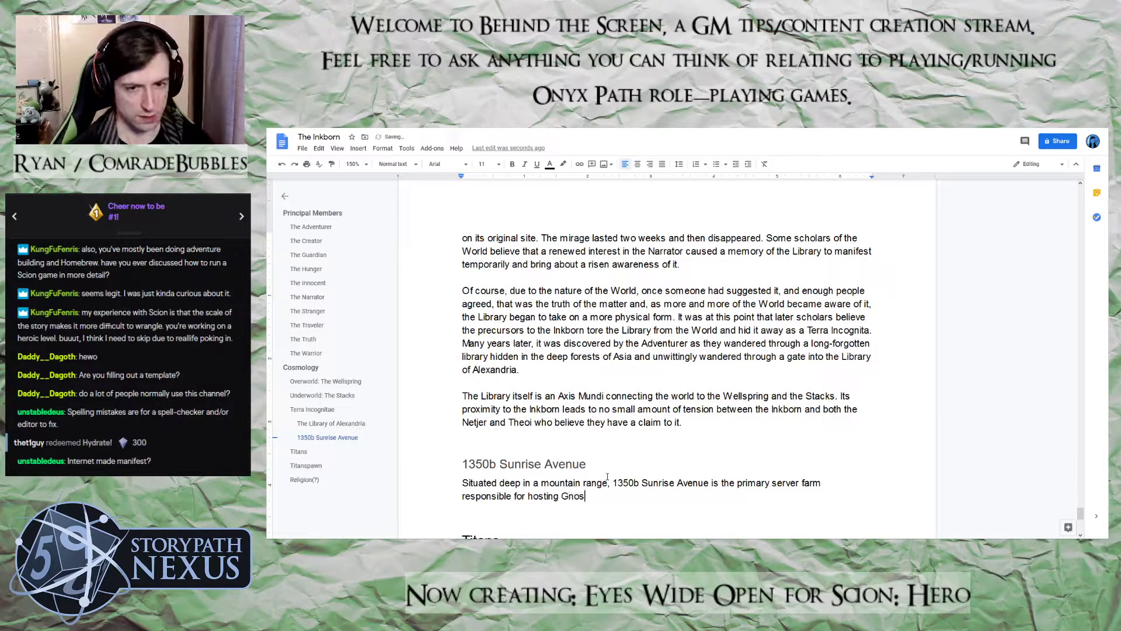
Add the name "Gnosis" in italics after "responsible for hosting"
{"action": "key", "text": "BackSpace"}
{"action": "key", "text": "BackSpace"}
{"action": "key", "text": "BackSpace"}
{"action": "key", "text": "BackSpace"}
{"action": "key", "text": "BackSpace"}
{"action": "key", "text": "BackSpace"}
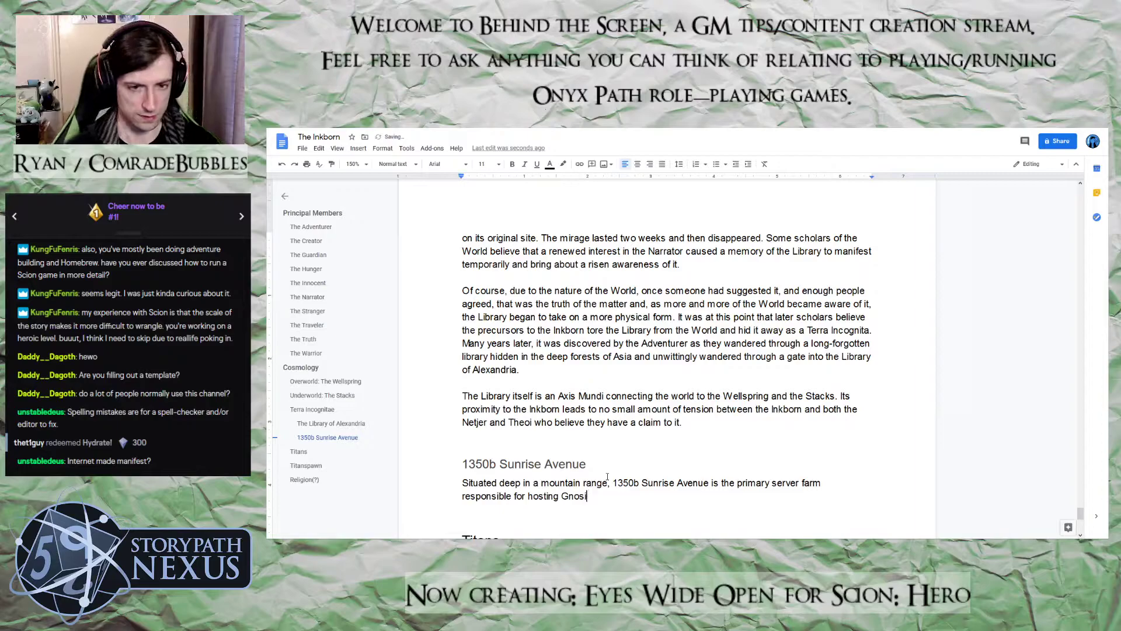
{"action": "key", "text": "ctrl+i"}
{"action": "type", "text": "Gnoss"}
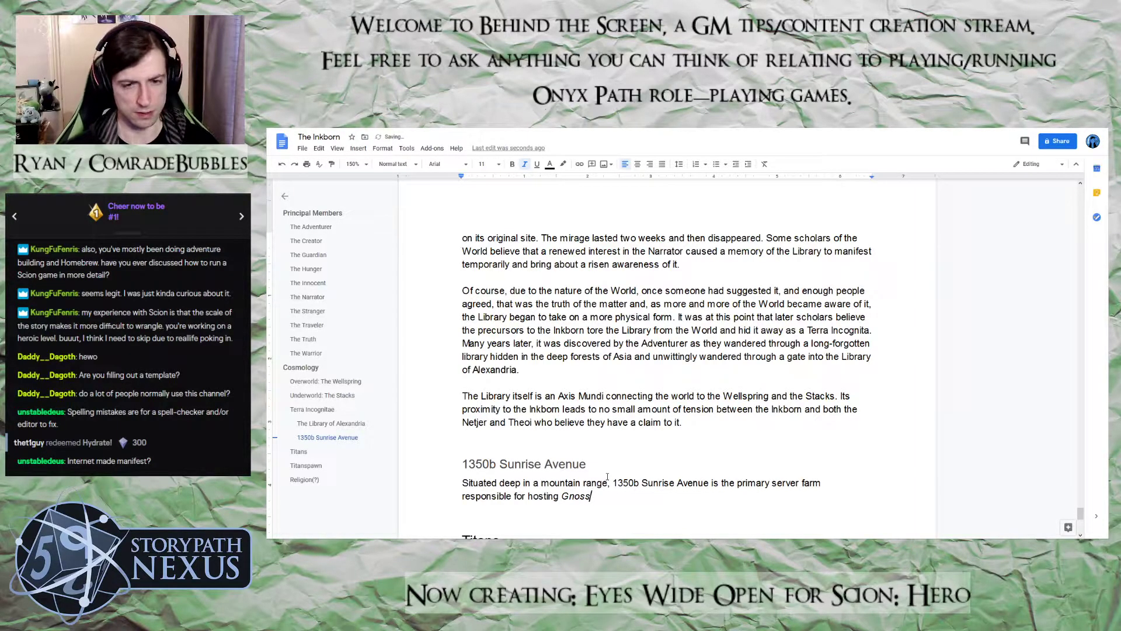
{"action": "key", "text": "BackSpace"}
{"action": "type", "text": "is"}
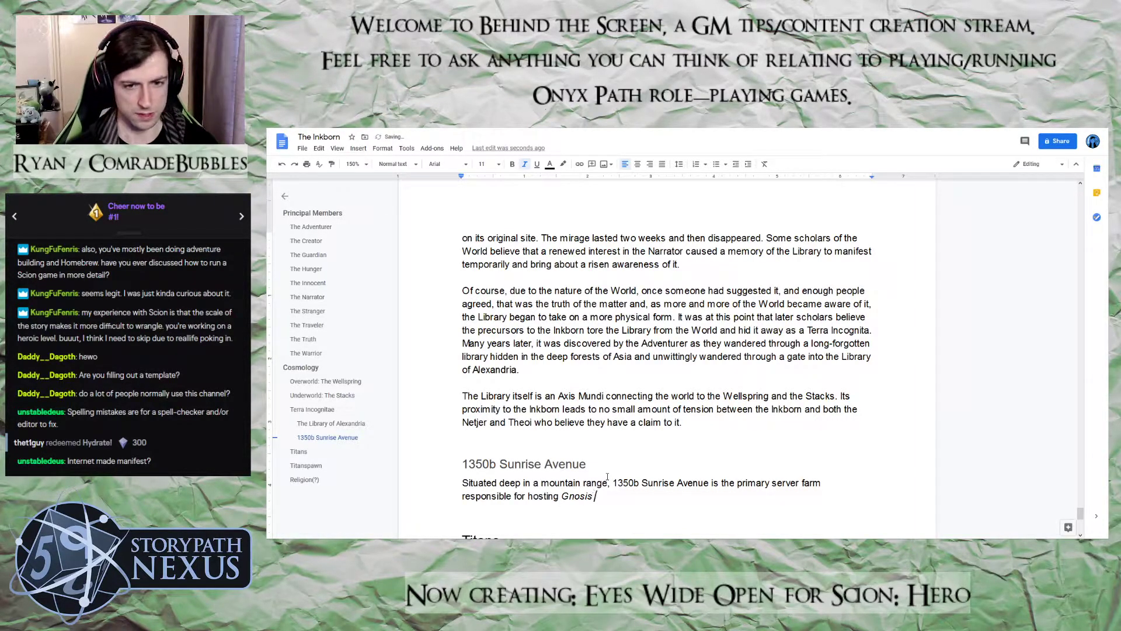
Open a non-italic parenthetical after the italic "Gnosis" reading "(the World's largest"
{"action": "key", "text": "ctrl+i"}
{"action": "type", "text": "(t"}
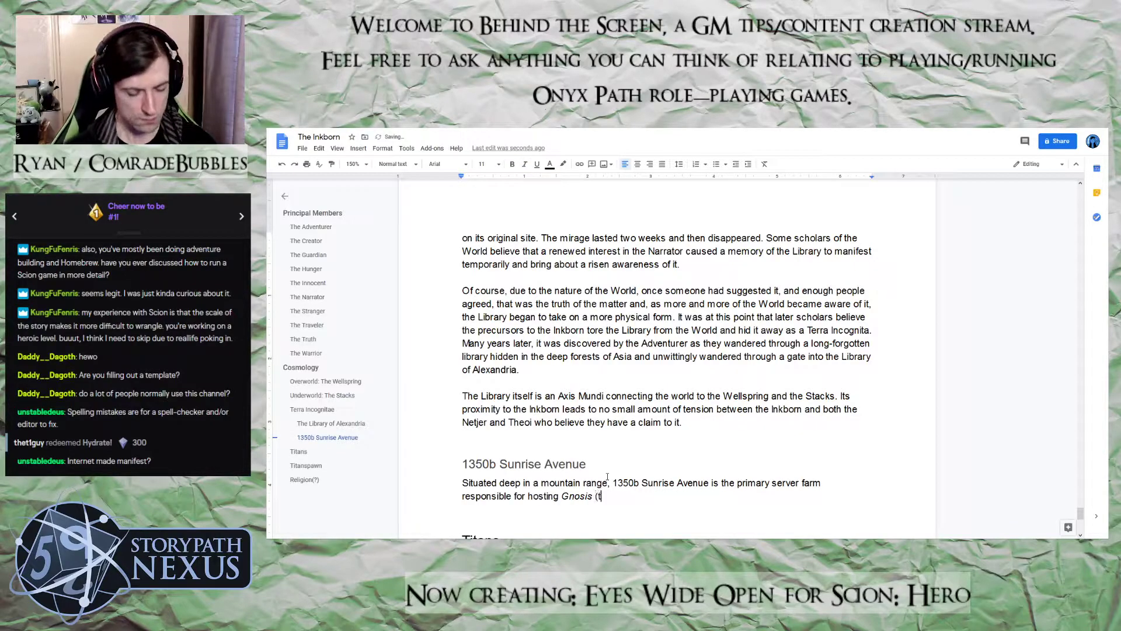
{"action": "type", "text": "he World"}
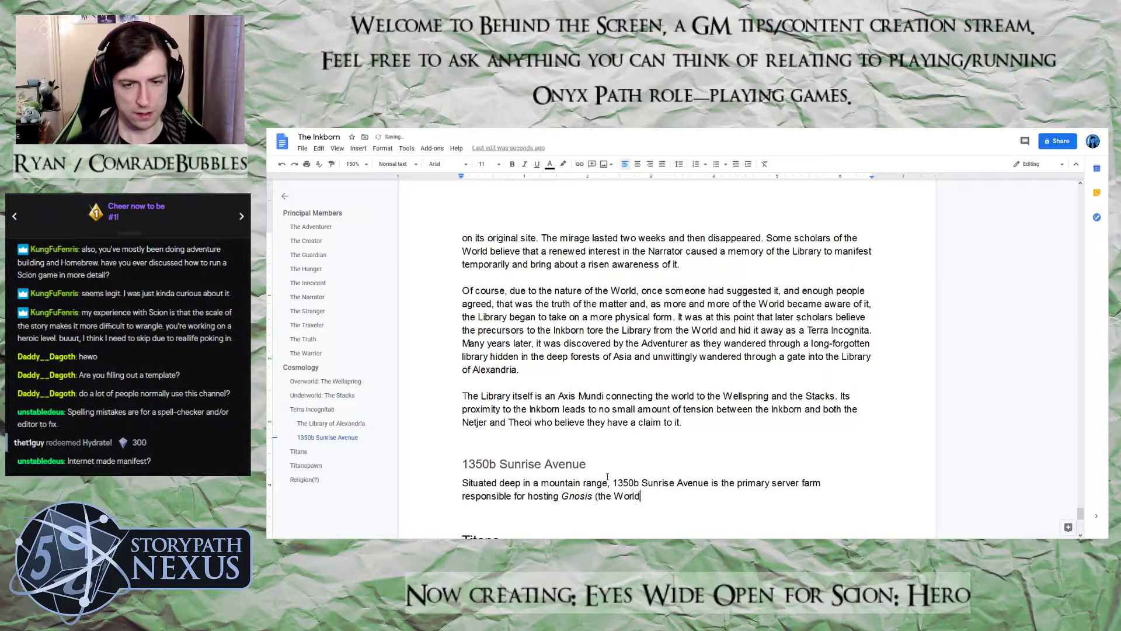
{"action": "type", "text": "'s a"}
{"action": "type", "text": "ns"}
{"action": "key", "text": "BackSpace"}
{"action": "key", "text": "BackSpace"}
{"action": "key", "text": "BackSpace"}
{"action": "type", "text": "large"}
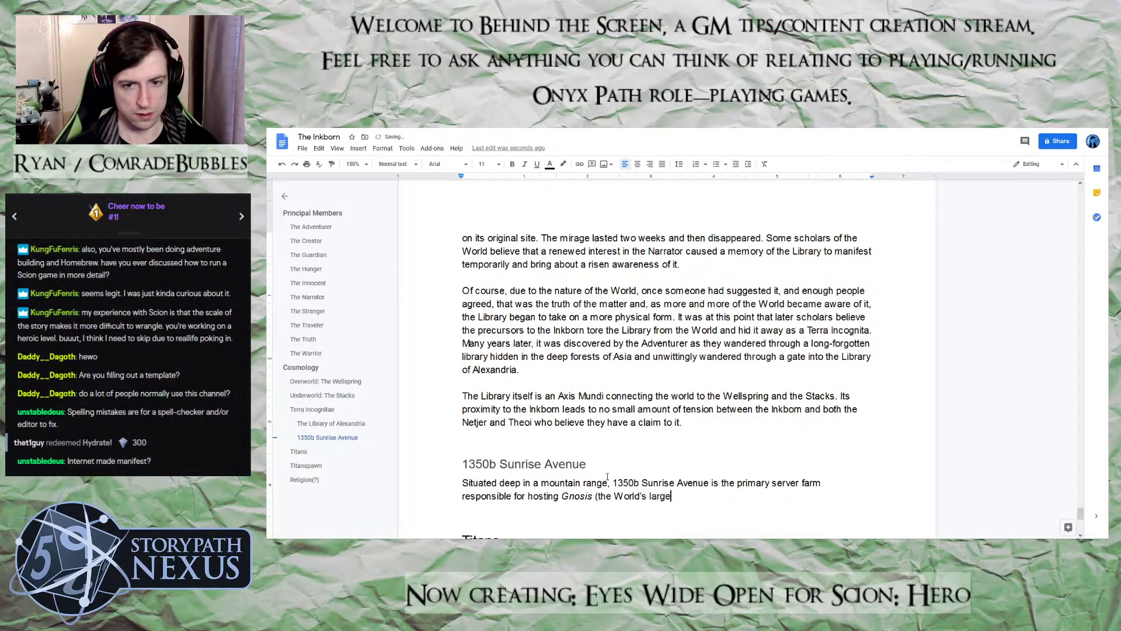
{"action": "type", "text": "st resposi"}
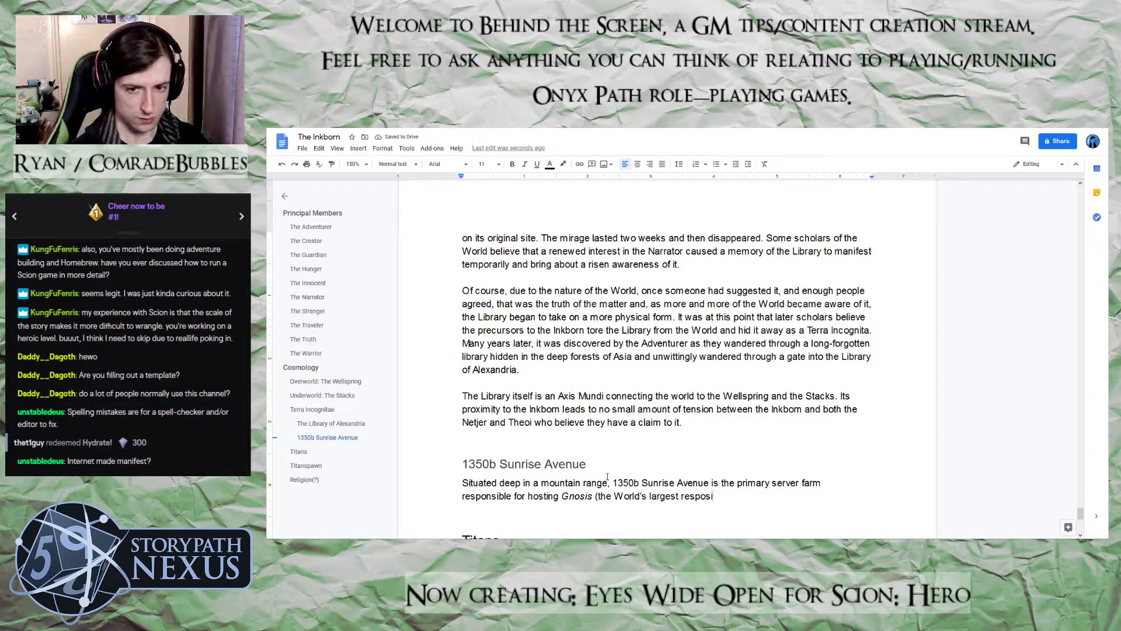
{"action": "key", "text": "BackSpace"}
{"action": "key", "text": "BackSpace"}
{"action": "key", "text": "BackSpace"}
{"action": "key", "text": "BackSpace"}
{"action": "key", "text": "BackSpace"}
{"action": "type", "text": "pository"}
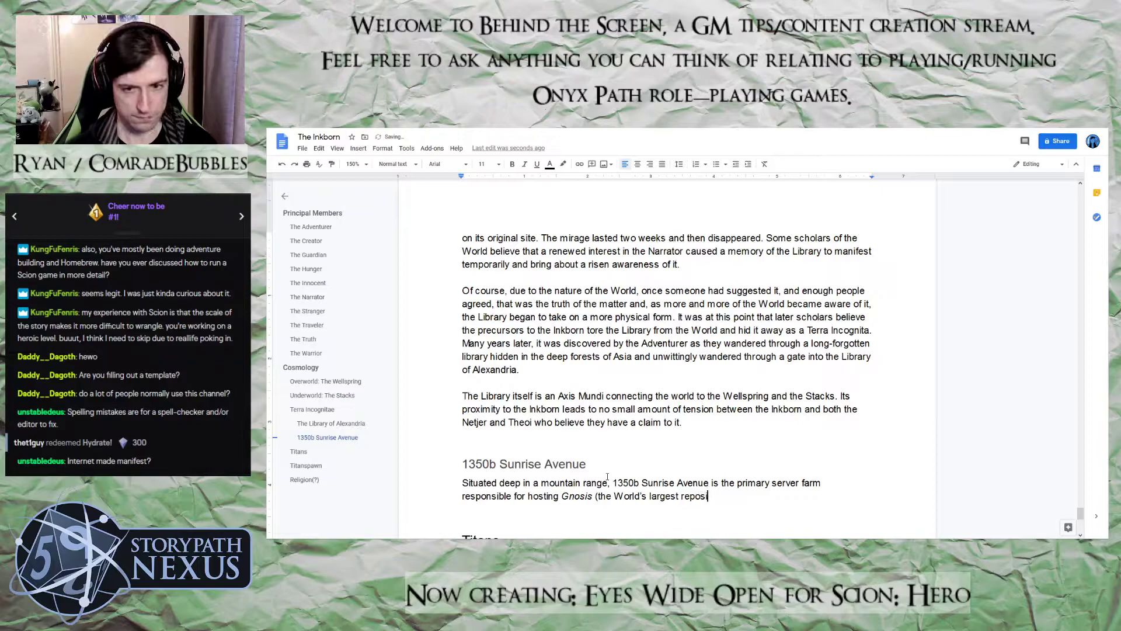
{"action": "type", "text": " of"}
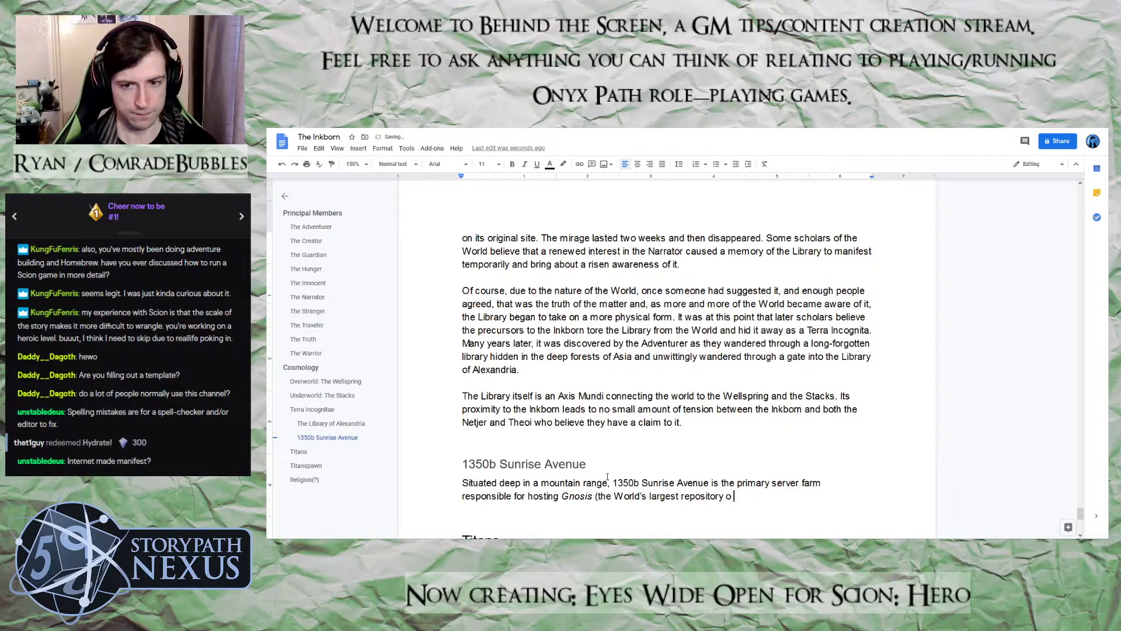
{"action": "key", "text": "BackSpace"}
{"action": "key", "text": "BackSpace"}
{"action": "key", "text": "BackSpace"}
{"action": "key", "text": "BackSpace"}
{"action": "key", "text": "BackSpace"}
{"action": "key", "text": "BackSpace"}
{"action": "key", "text": "BackSpace"}
{"action": "key", "text": "BackSpace"}
{"action": "key", "text": "BackSpace"}
{"action": "key", "text": "BackSpace"}
{"action": "key", "text": "BackSpace"}
{"action": "key", "text": "BackSpace"}
{"action": "key", "text": "BackSpace"}
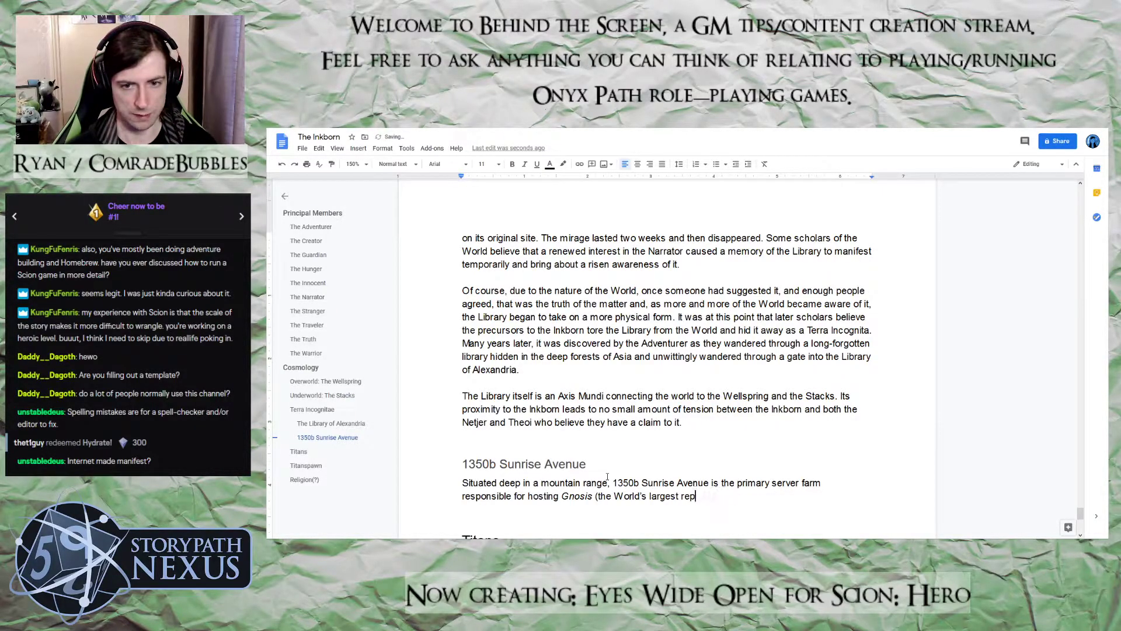
Complete the Gnosis parenthetical with "digital repository of divine lore)"
{"action": "type", "text": "digital "}
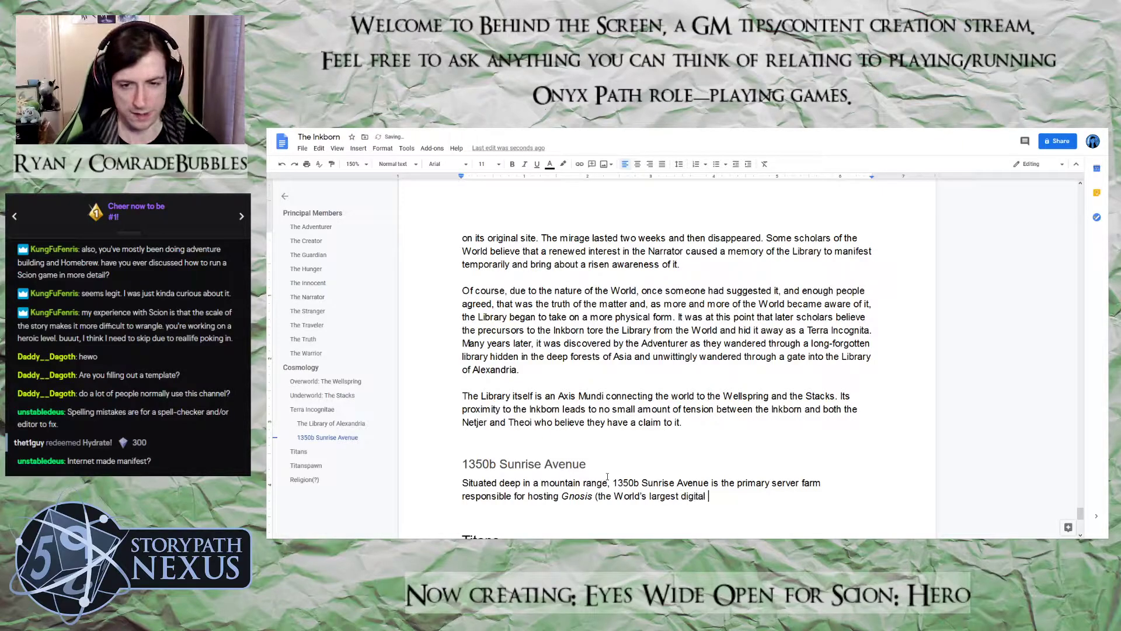
{"action": "type", "text": "rep"}
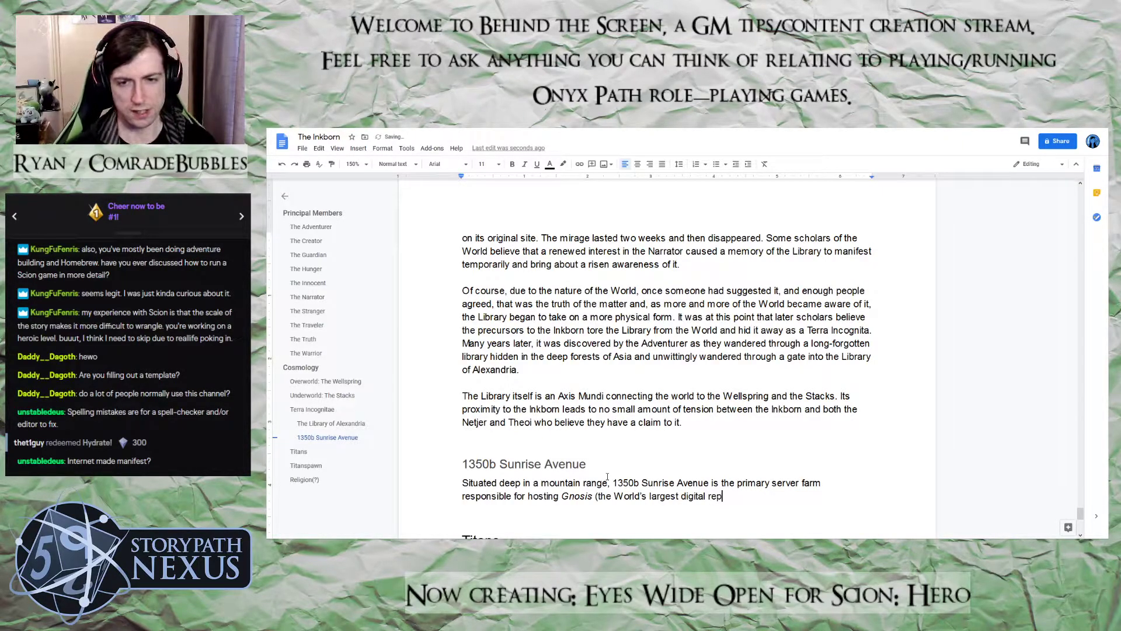
{"action": "type", "text": "ository o"}
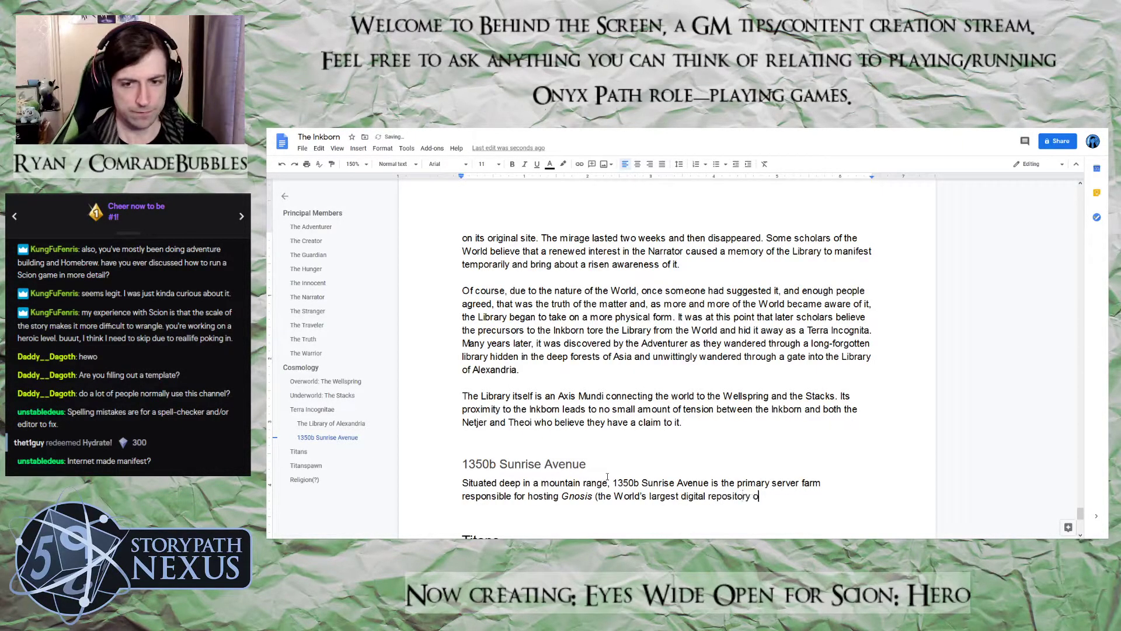
{"action": "type", "text": "f divine lore"}
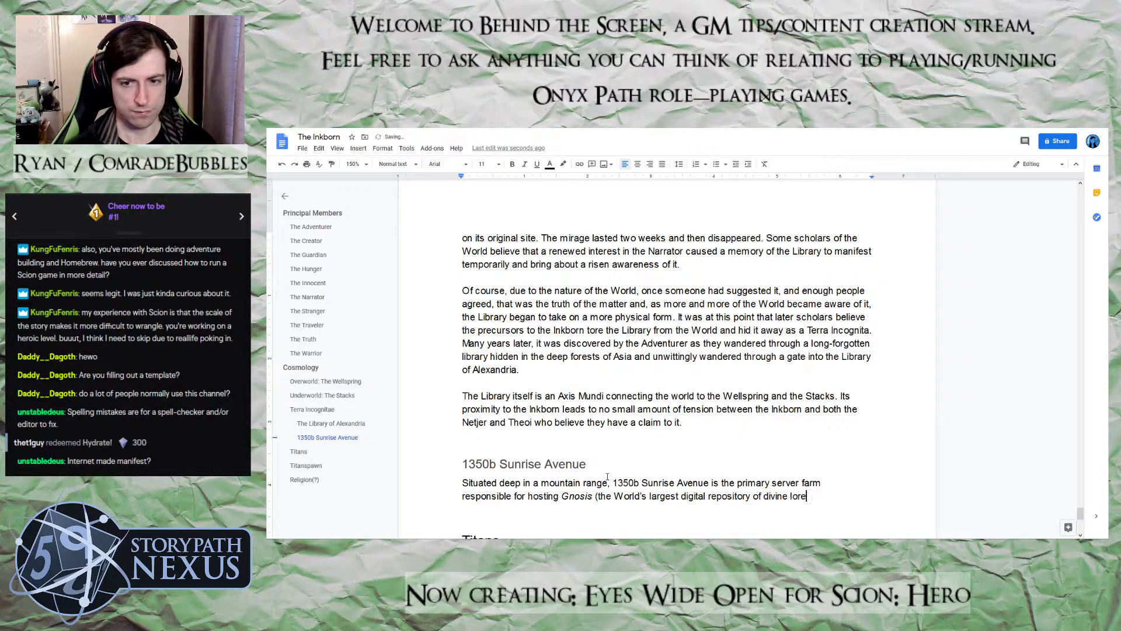
{"action": "type", "text": ") and"}
Continue the sentence with "and" followed by the name "InfiniteInk" in italics, with italics off after it
{"action": "key", "text": "ctrl+i"}
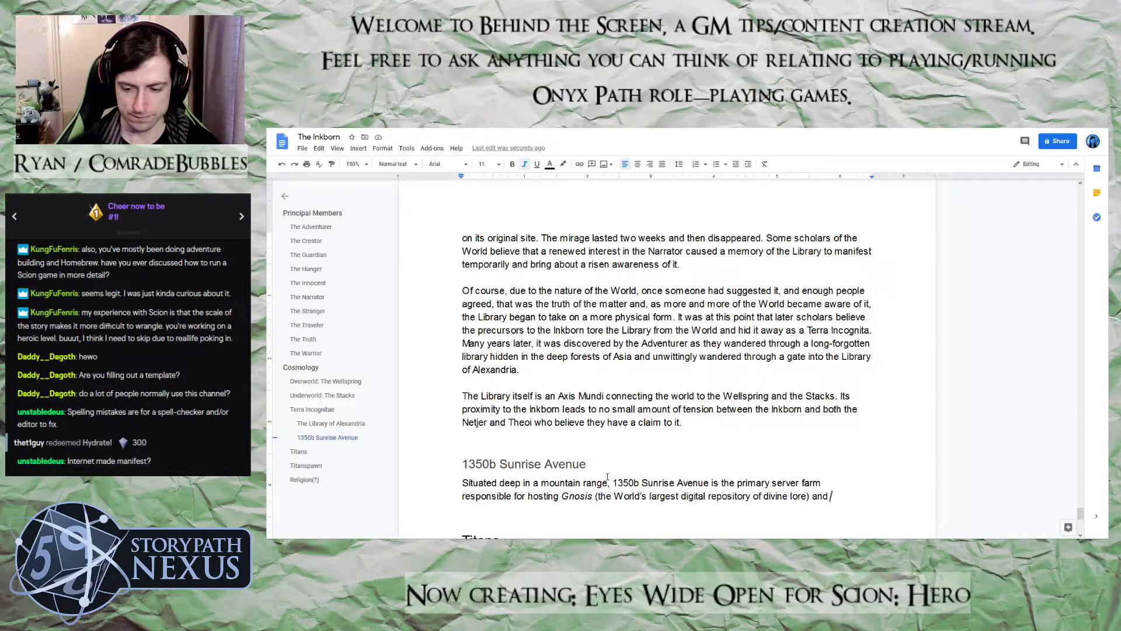
{"action": "type", "text": "In"}
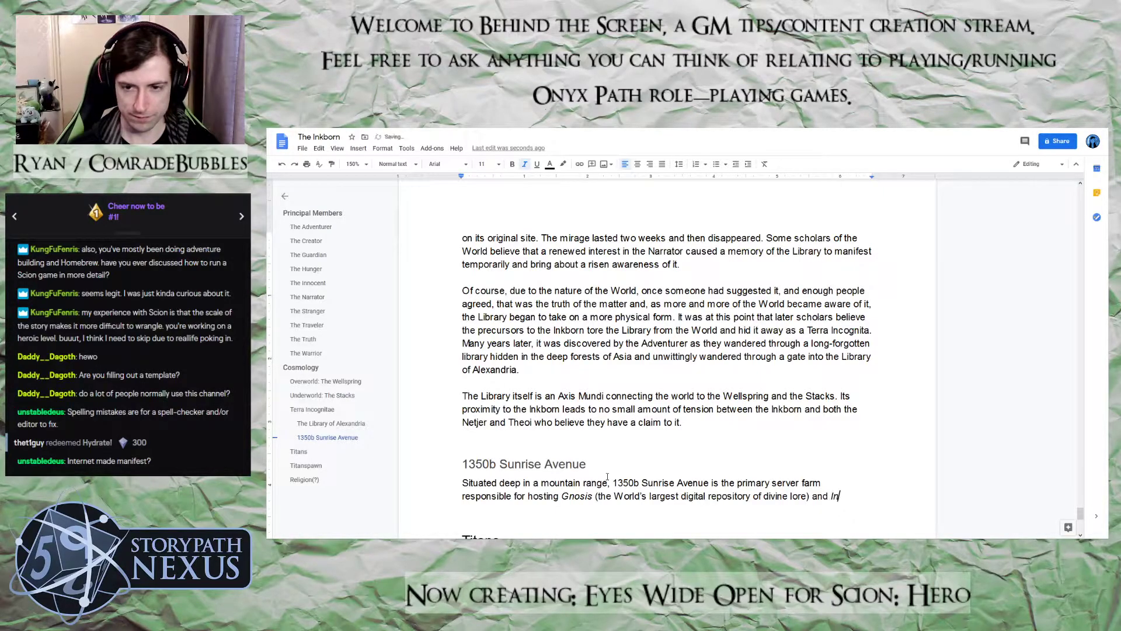
{"action": "type", "text": "finiteInk"}
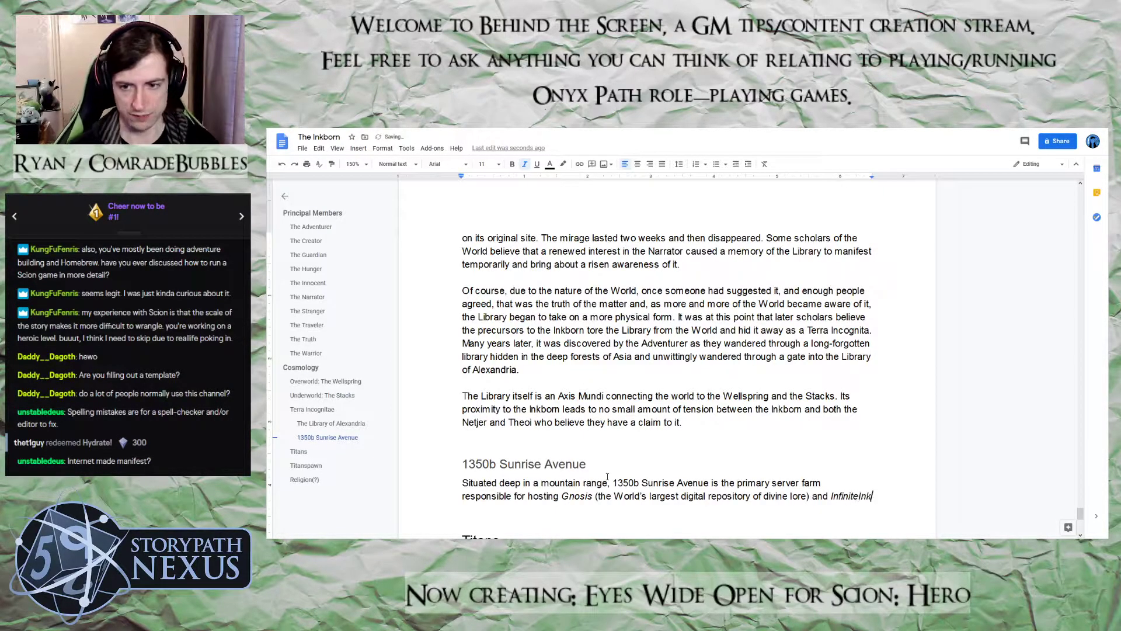
{"action": "key", "text": "ctrl+i"}
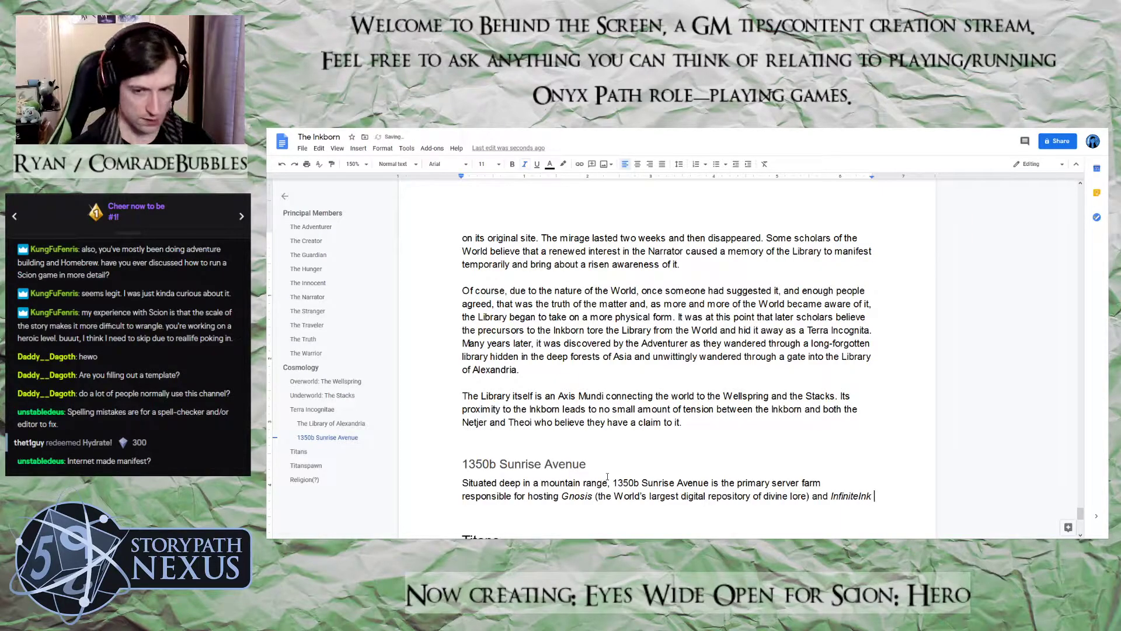
Add the non-italic parenthetical "(the World's second-most popular fan-fiction website)" after "InfiniteInk"
{"action": "type", "text": "(the Wro"}
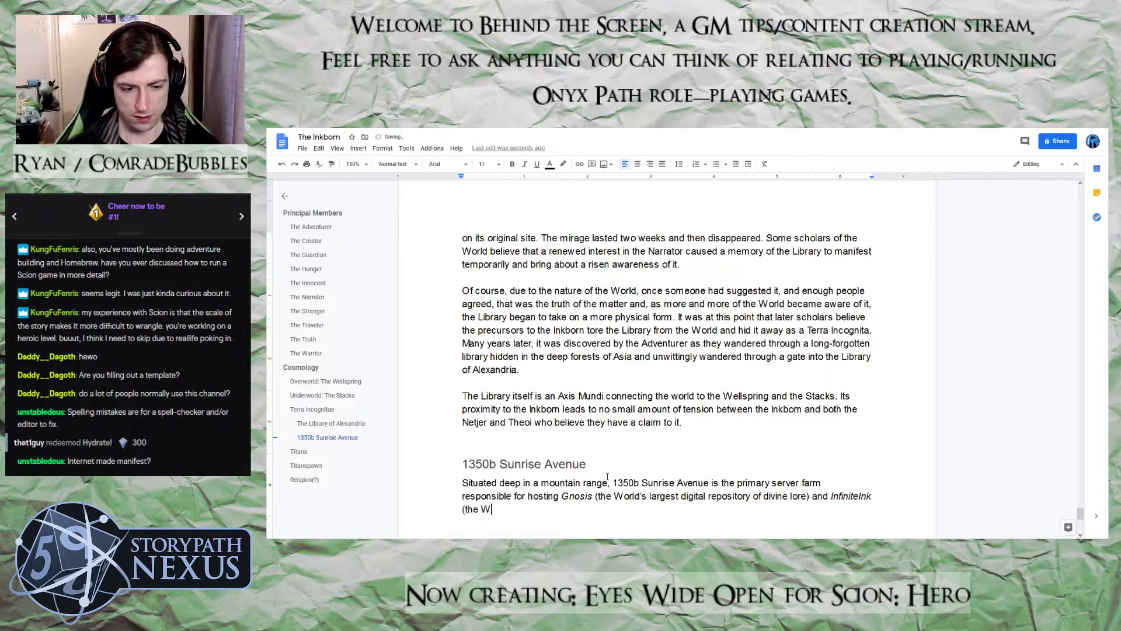
{"action": "key", "text": "BackSpace"}
{"action": "key", "text": "BackSpace"}
{"action": "type", "text": "orld"}
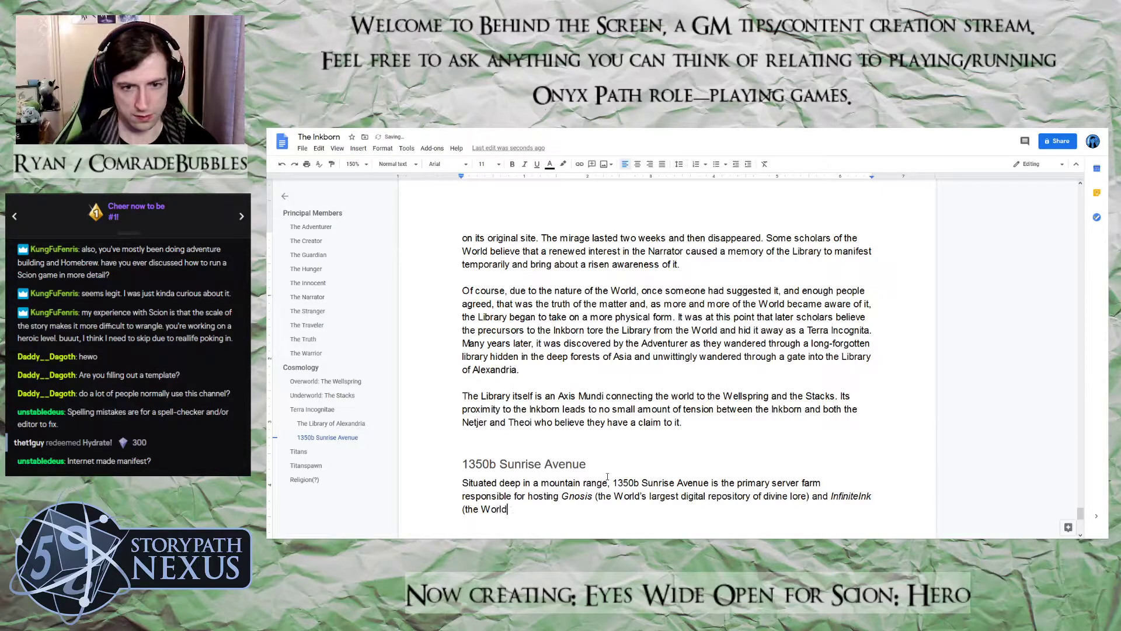
{"action": "type", "text": "'s seco"}
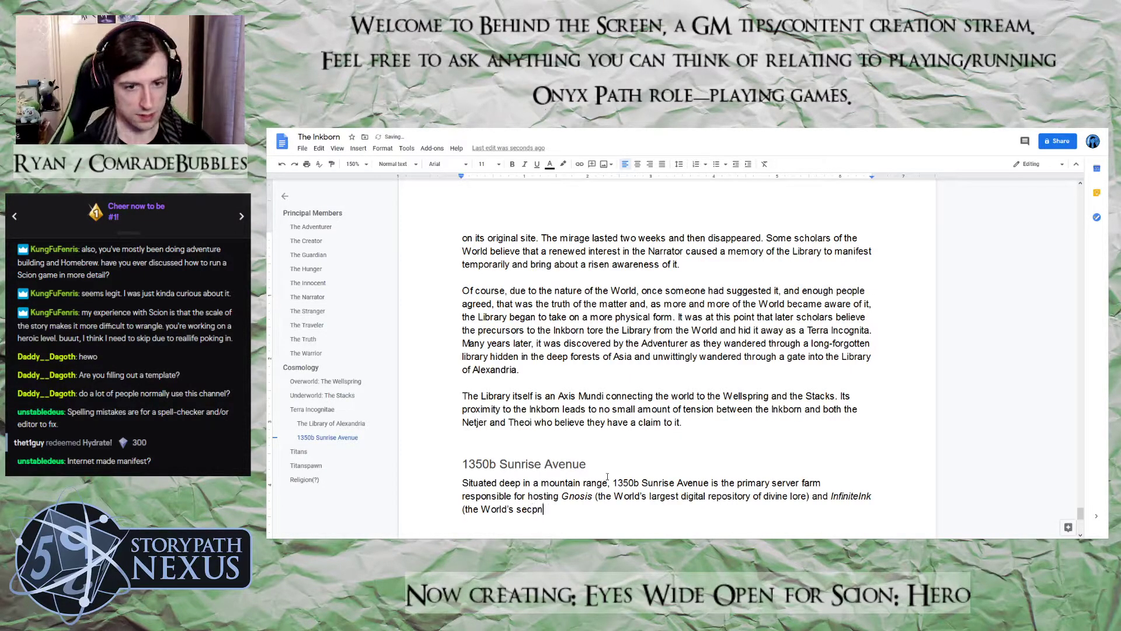
{"action": "type", "text": "nd-m"}
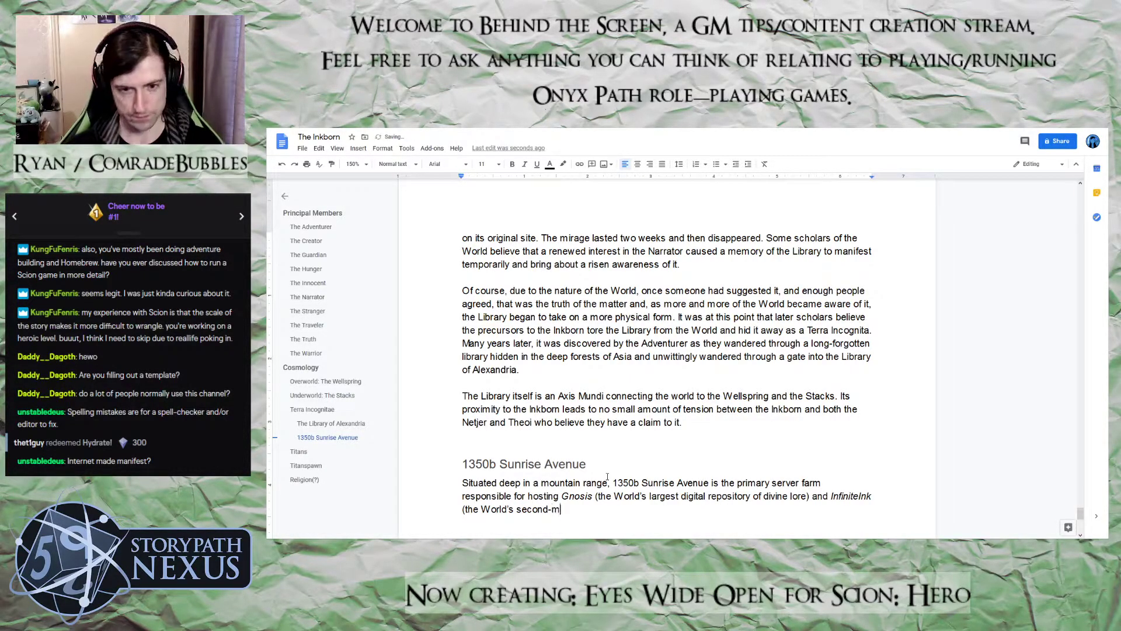
{"action": "type", "text": "ost popular fan"}
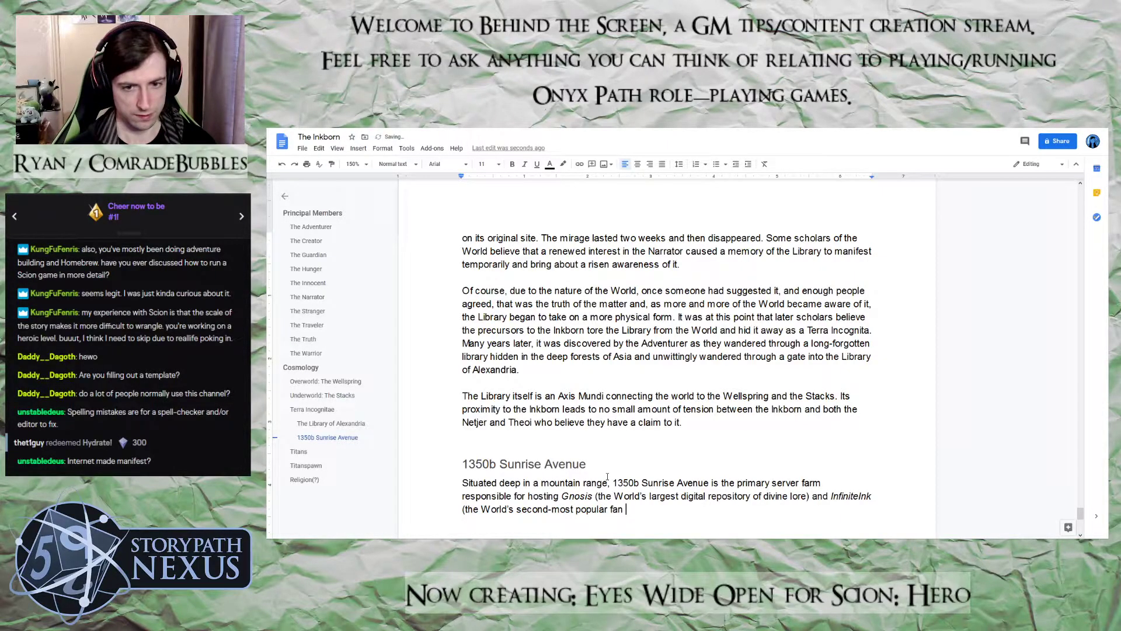
{"action": "key", "text": "BackSpace"}
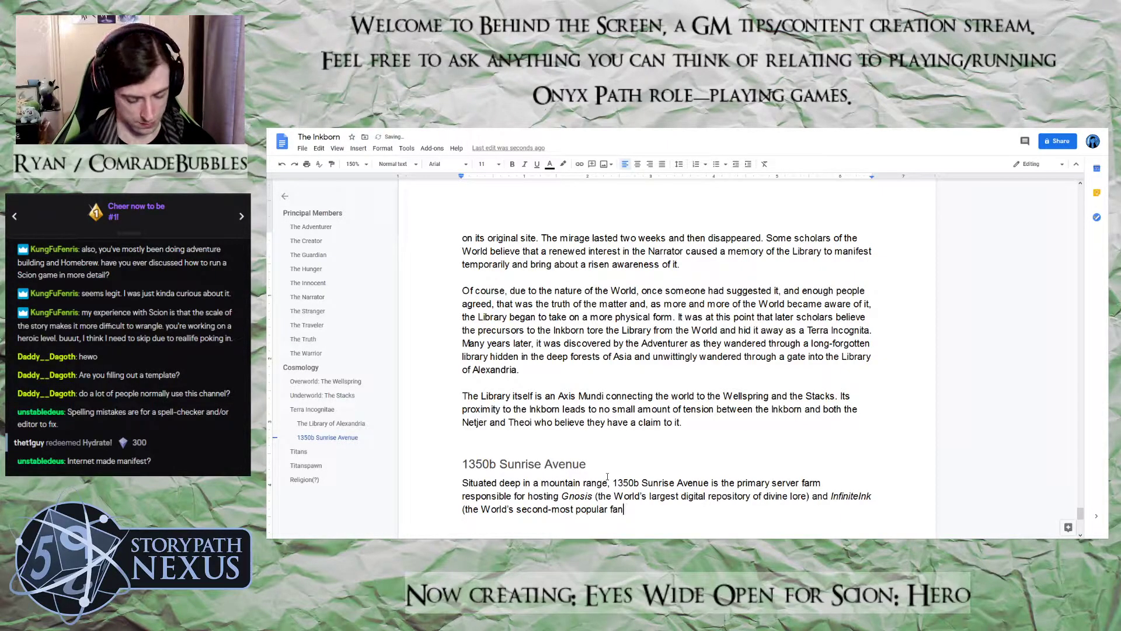
{"action": "type", "text": "-fcitio"}
{"action": "type", "text": "n"}
{"action": "key", "text": "BackSpace"}
{"action": "key", "text": "BackSpace"}
{"action": "key", "text": "BackSpace"}
{"action": "key", "text": "BackSpace"}
{"action": "key", "text": "BackSpace"}
{"action": "key", "text": "BackSpace"}
{"action": "type", "text": "iction website)"}
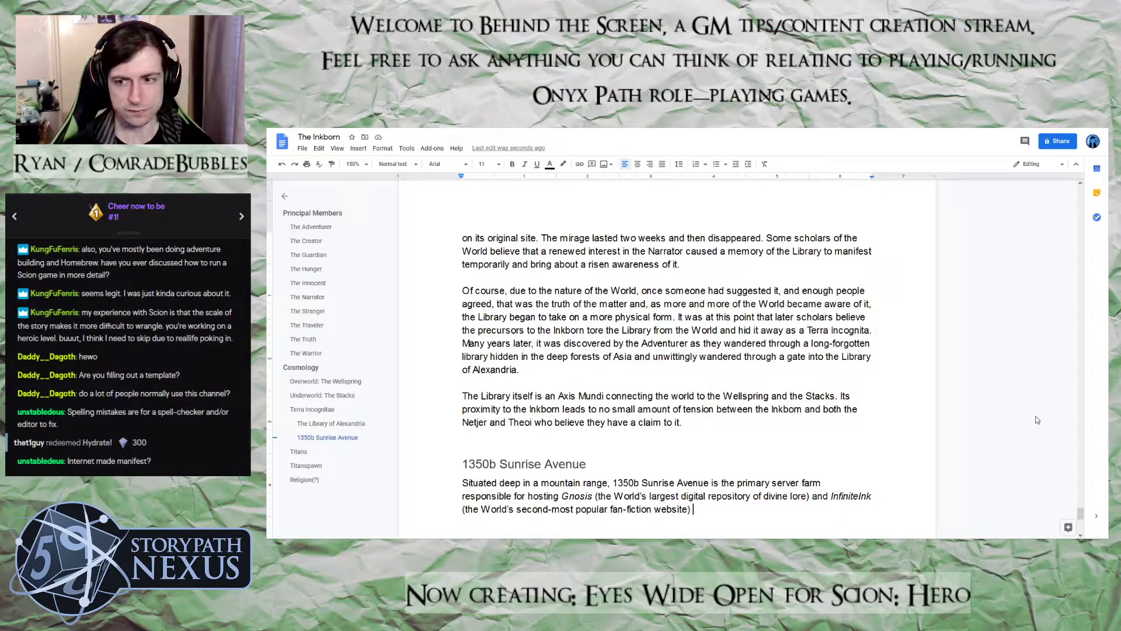
End the server farm sentence with a full stop and start a new one with "Originally a joint venture between the"
{"action": "scroll", "coordinate": [1039, 421], "scroll_direction": "down", "scroll_amount": 3}
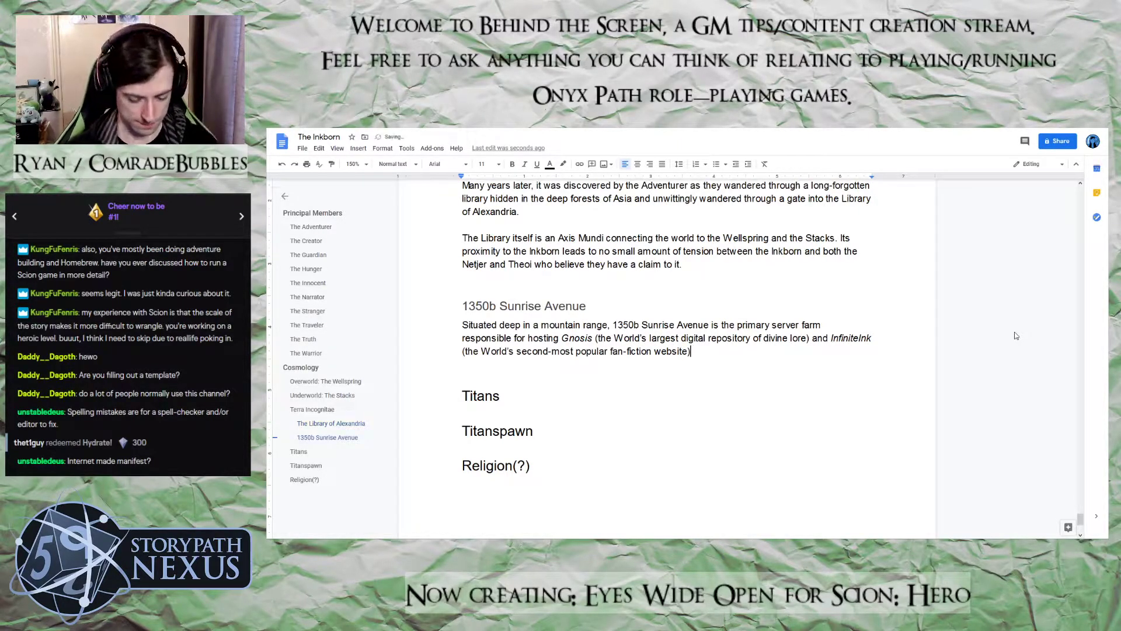
{"action": "type", "text": ". Original"}
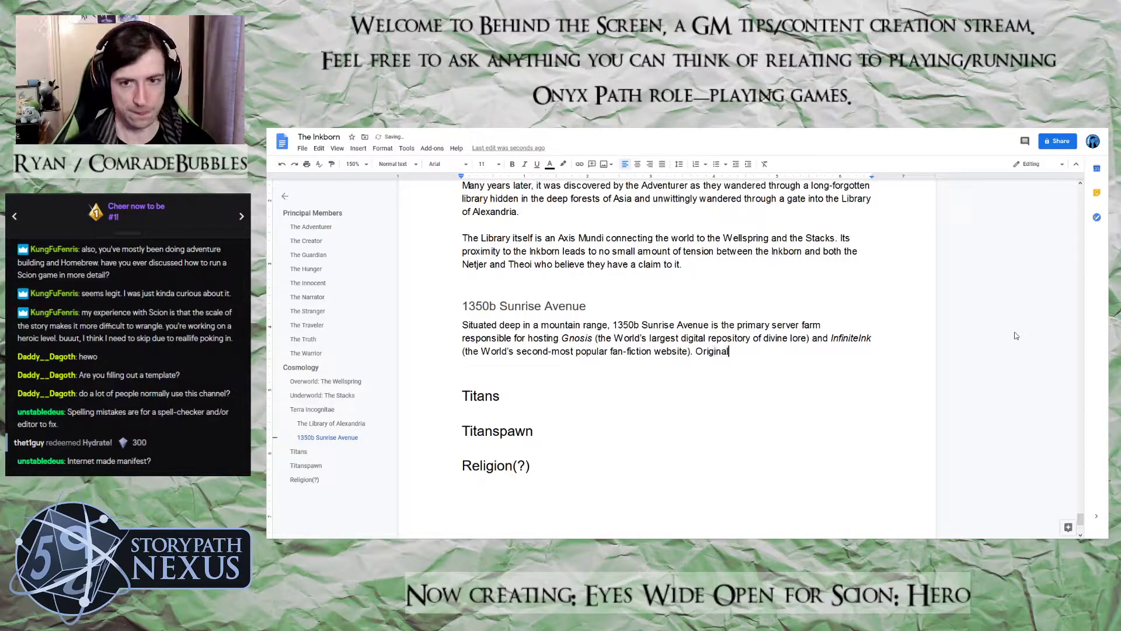
{"action": "type", "text": "ly a jint"}
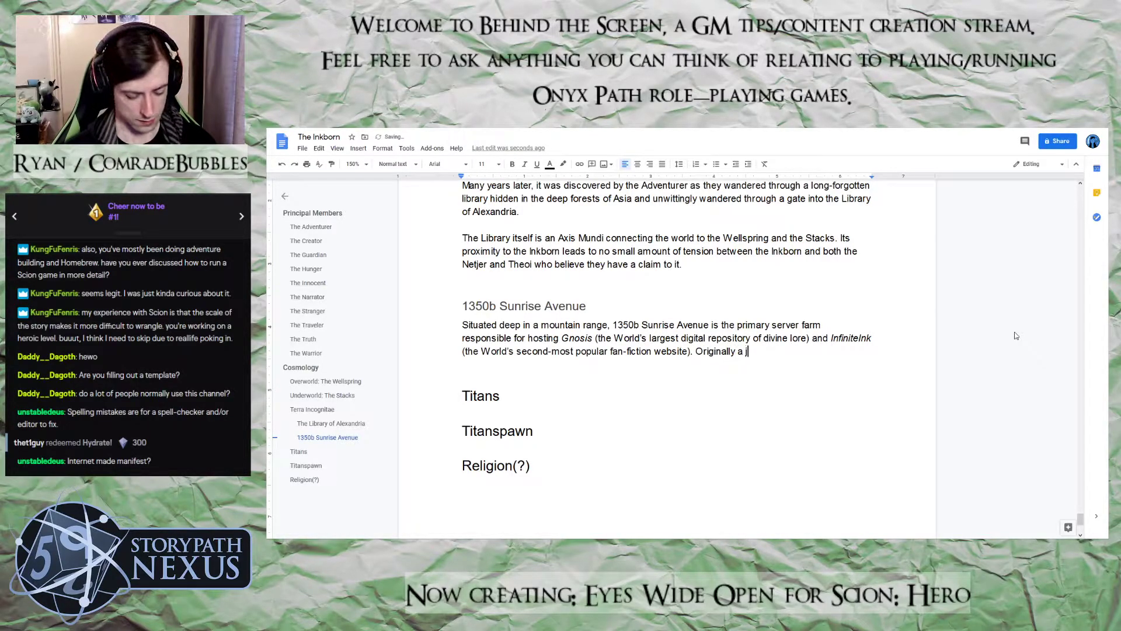
{"action": "key", "text": "BackSpace"}
{"action": "key", "text": "BackSpace"}
{"action": "key", "text": "BackSpace"}
{"action": "type", "text": "oin"}
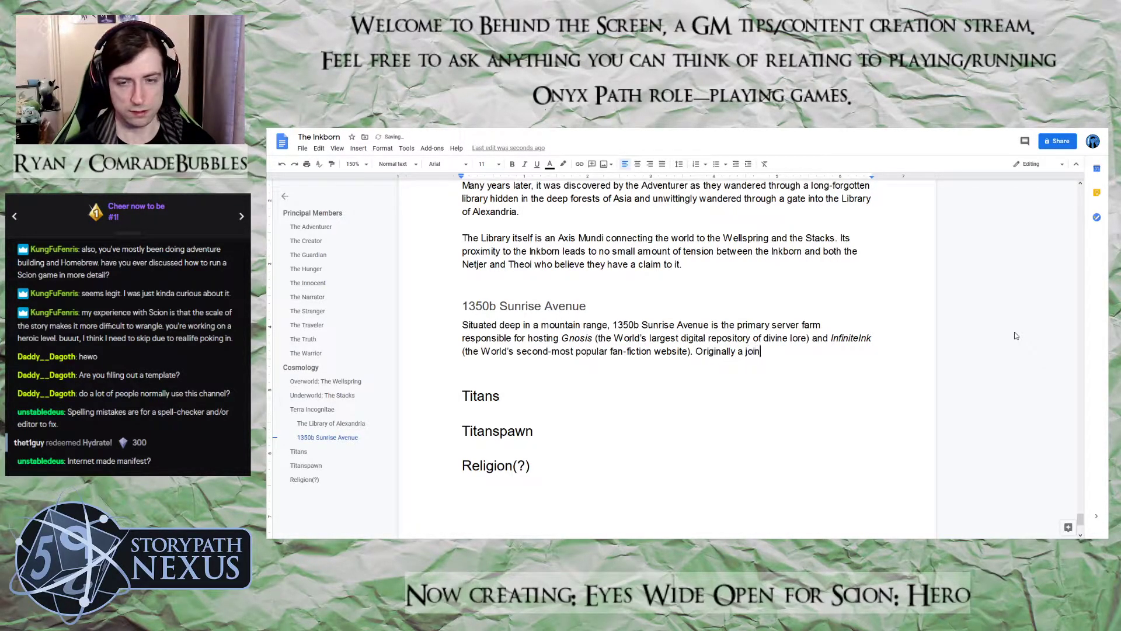
{"action": "type", "text": "t venture bt"}
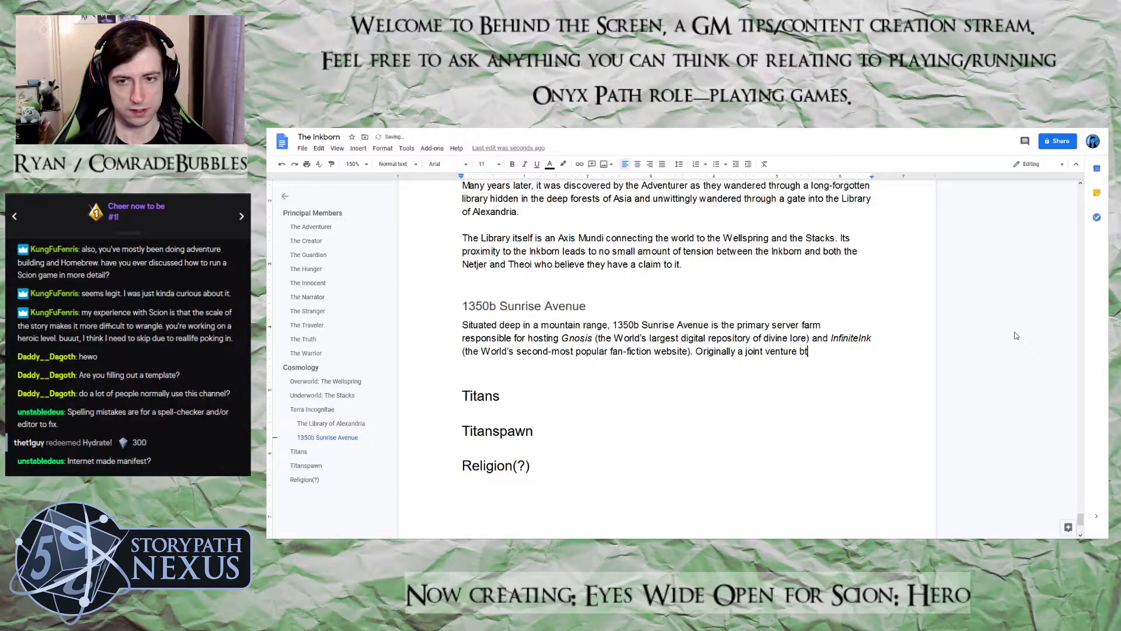
{"action": "key", "text": "BackSpace"}
{"action": "type", "text": "etween the"}
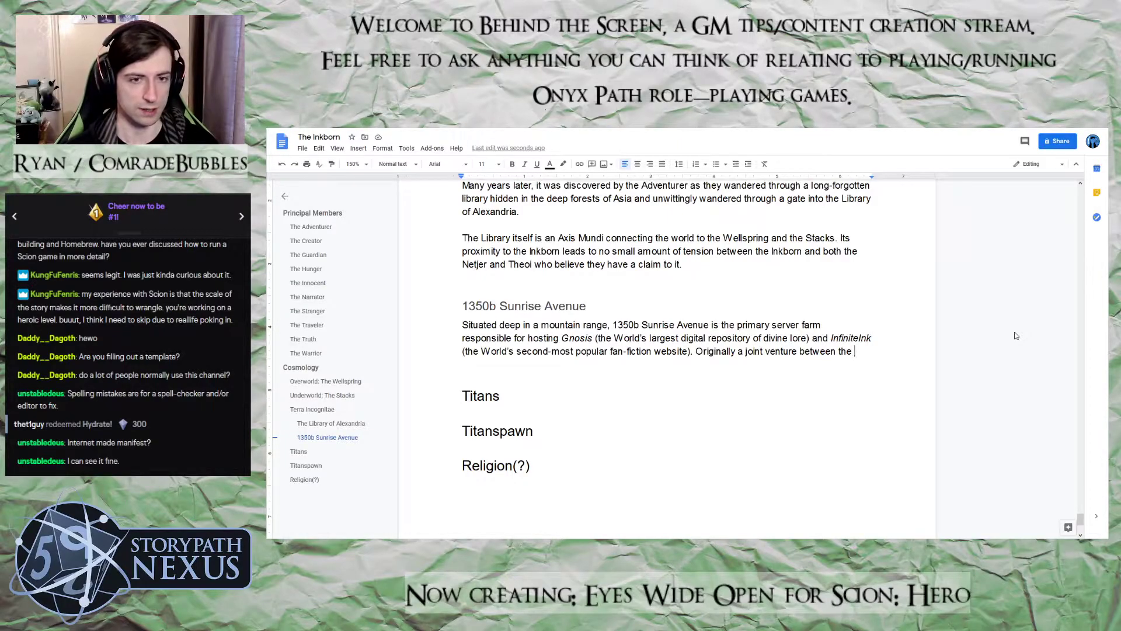
Name the partners of the joint venture, continuing the sentence with "Truth, the Creator and"
{"action": "type", "text": "Trut"}
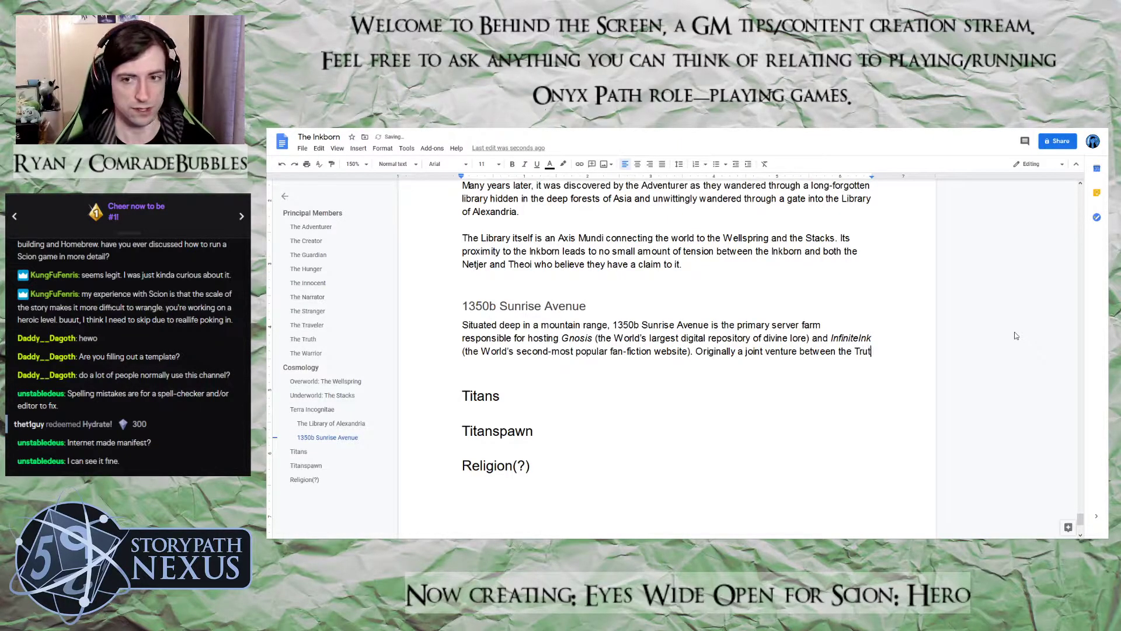
{"action": "type", "text": "h, "}
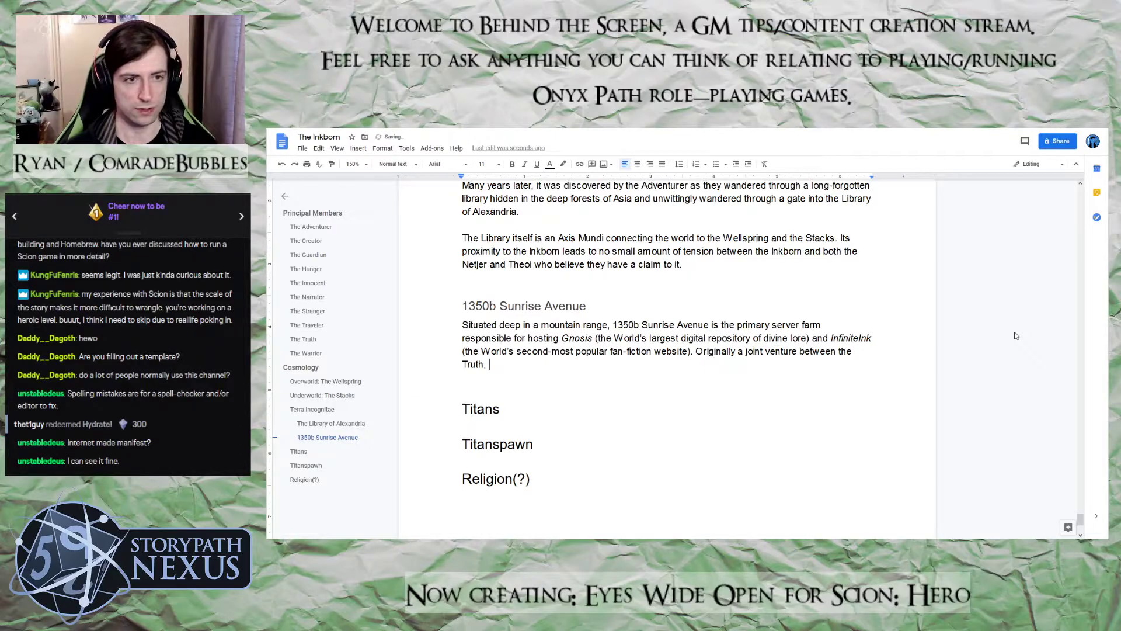
{"action": "type", "text": "th"}
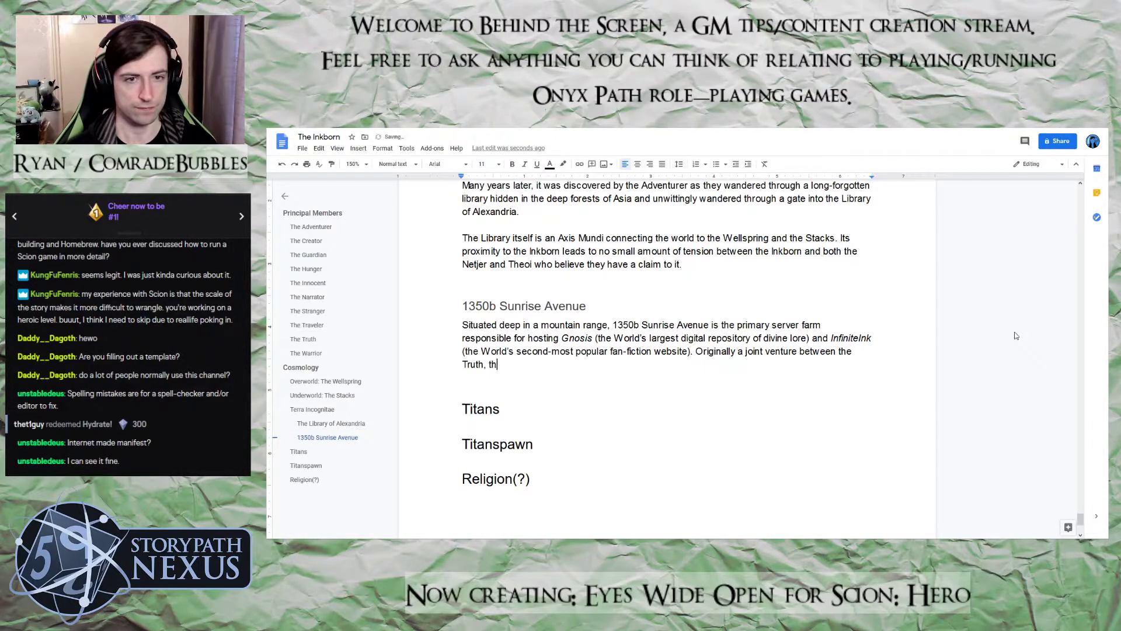
{"action": "type", "text": "e Cr"}
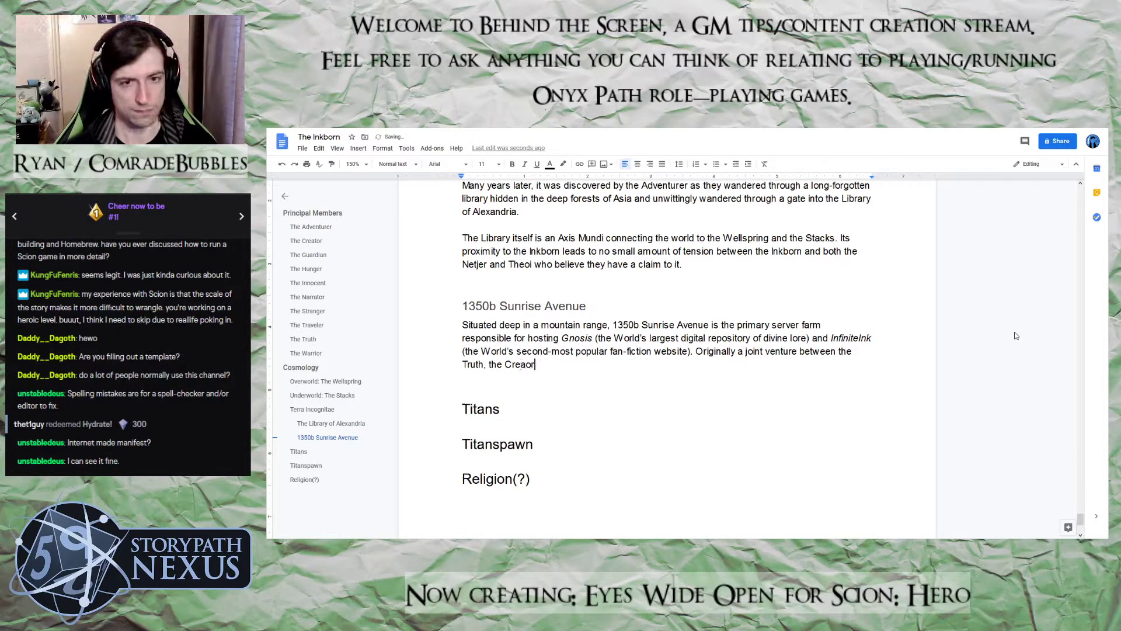
{"action": "type", "text": "eator and Nana'b'oozoo, the tw"}
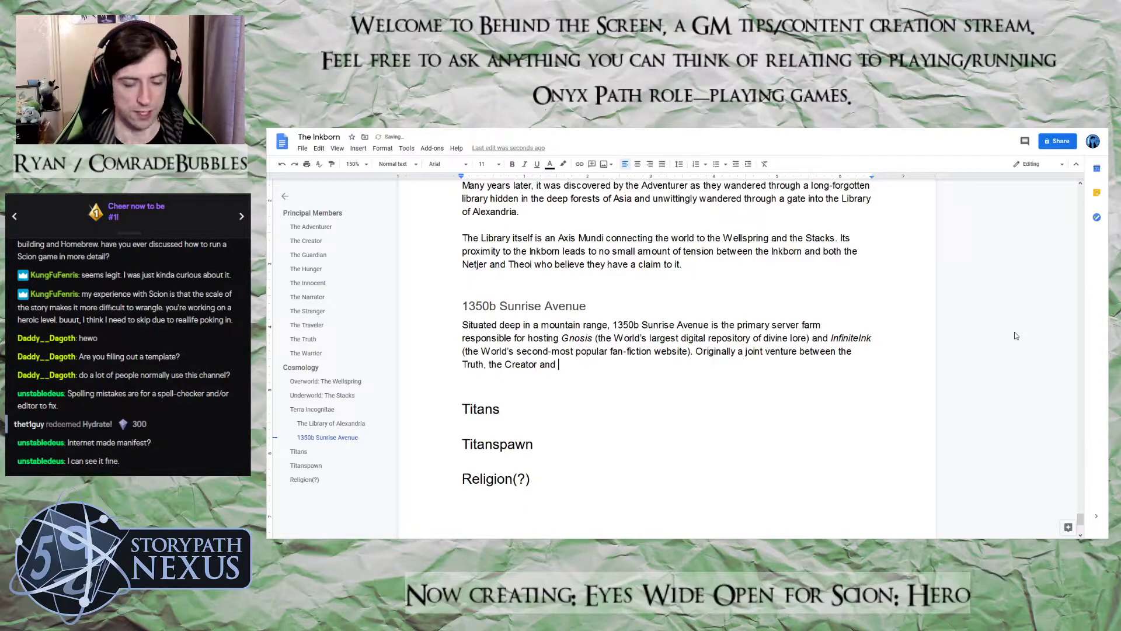
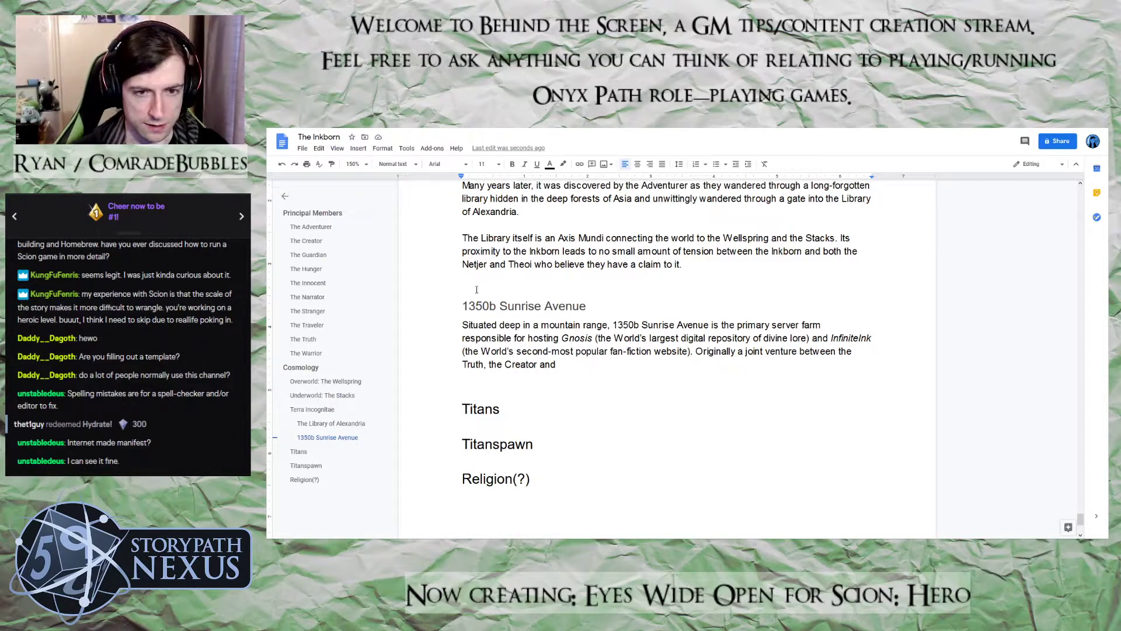
Continue the joint venture sentence with "Nana'b'oozoo, the two websites quickly outgrew their"
{"action": "type", "text": "Nana's'oozoo"}
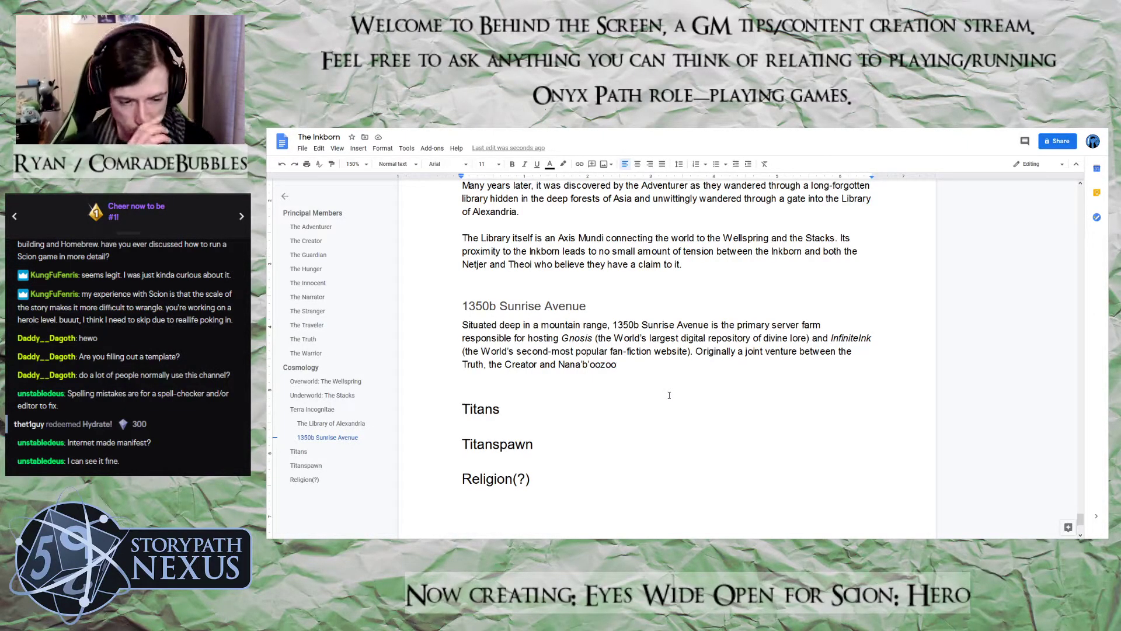
{"action": "type", "text": ", the tw"}
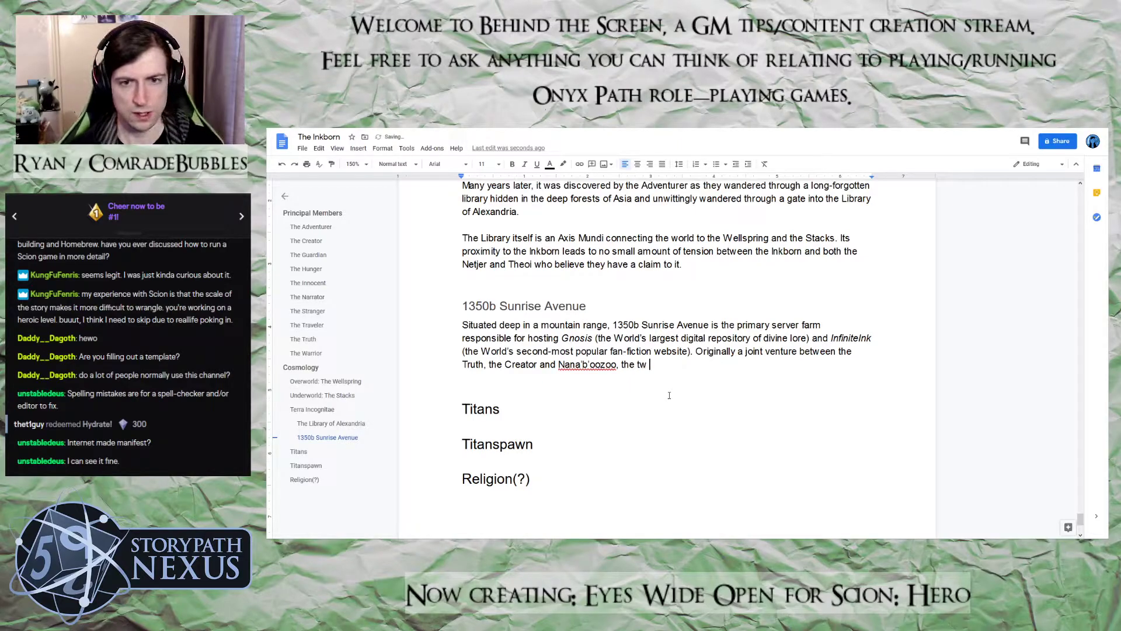
{"action": "key", "text": "BackSpace"}
{"action": "type", "text": "o webs"}
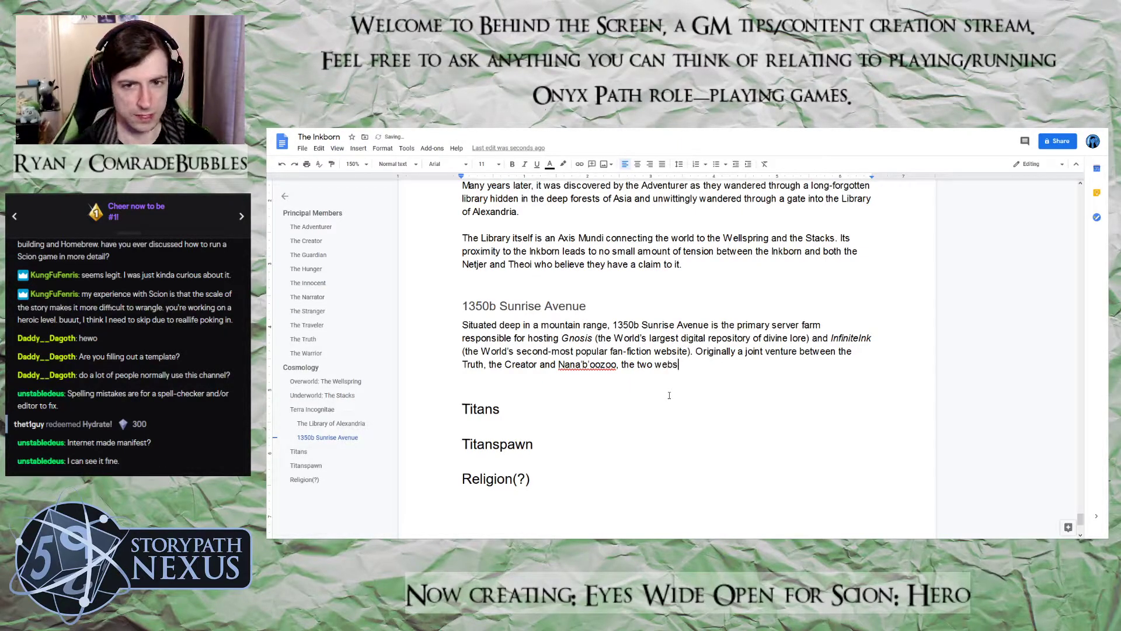
{"action": "type", "text": "ites "}
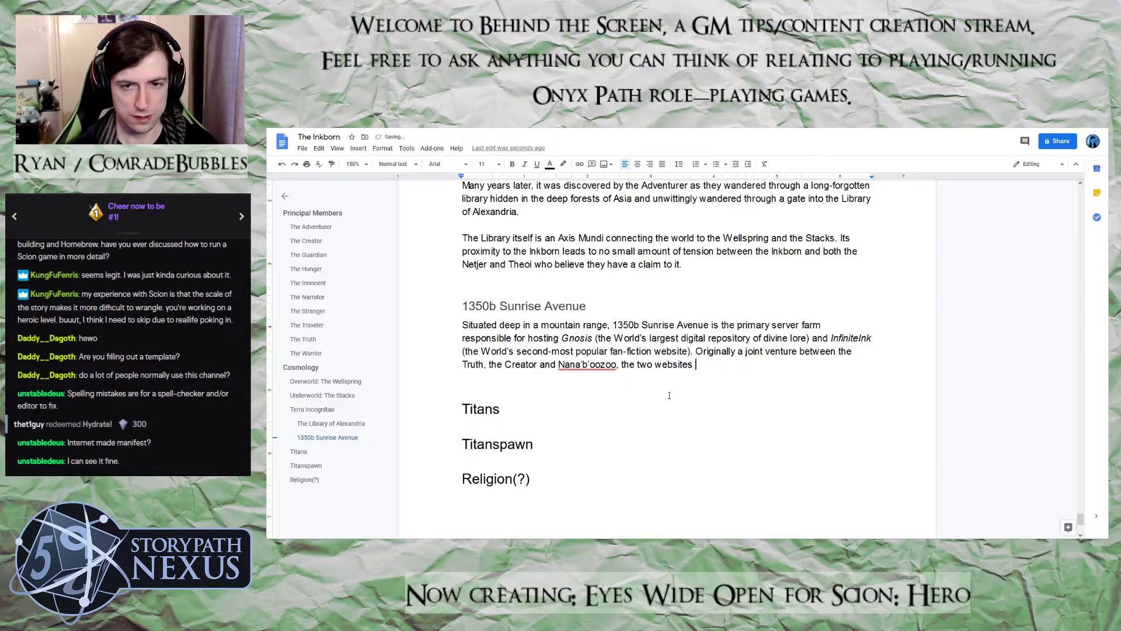
{"action": "type", "text": "quickly out"}
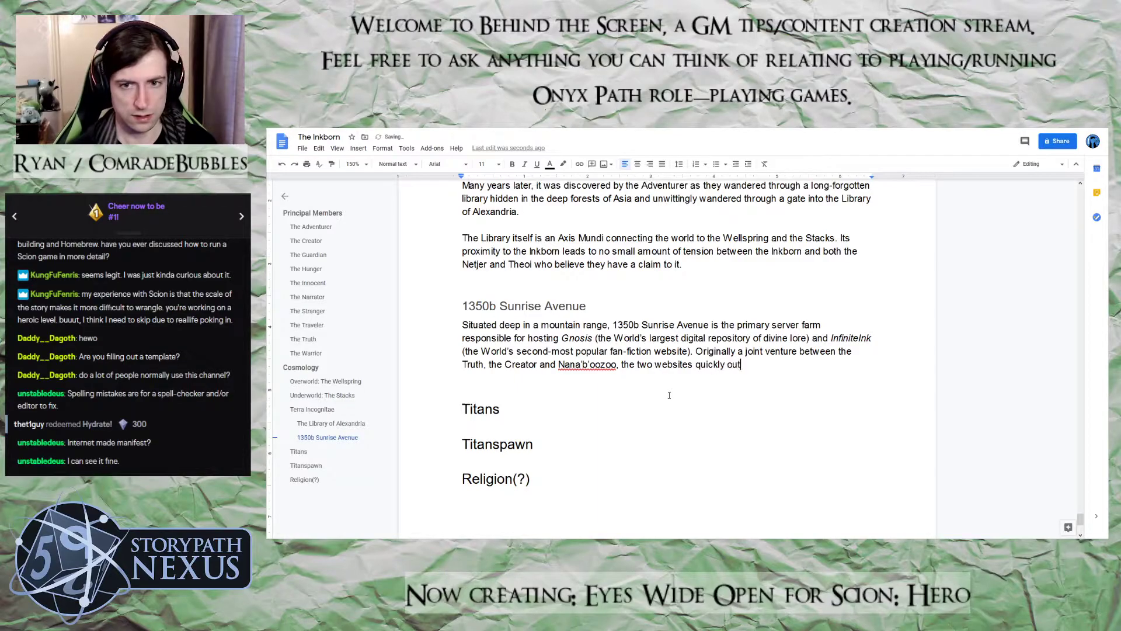
{"action": "key", "text": "BackSpace"}
{"action": "type", "text": "grew the"}
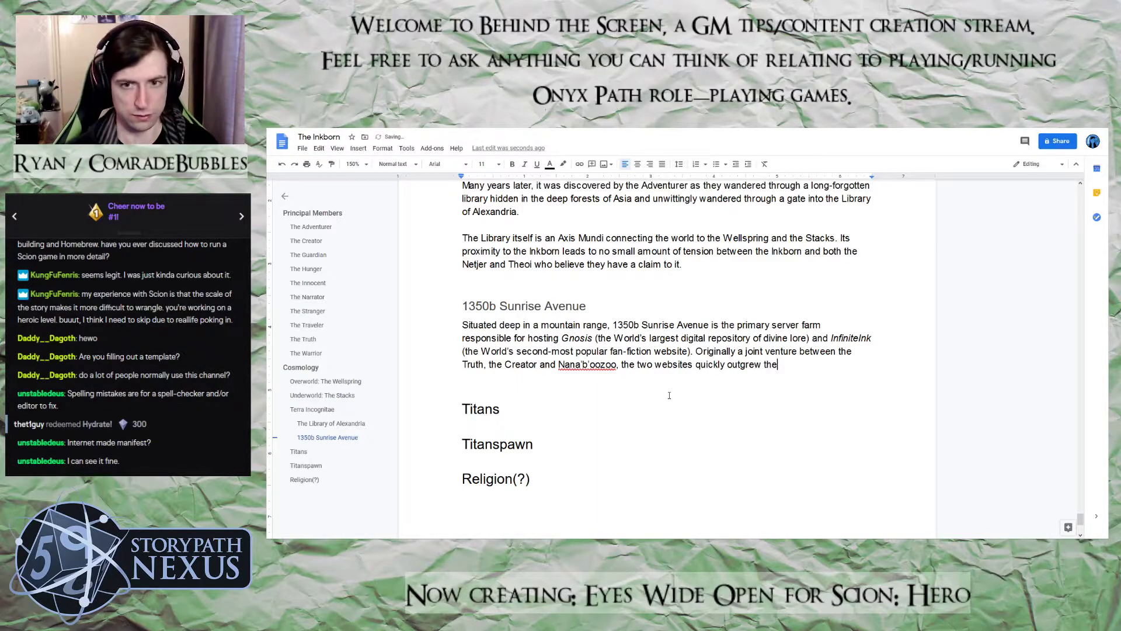
{"action": "type", "text": "ir predi"}
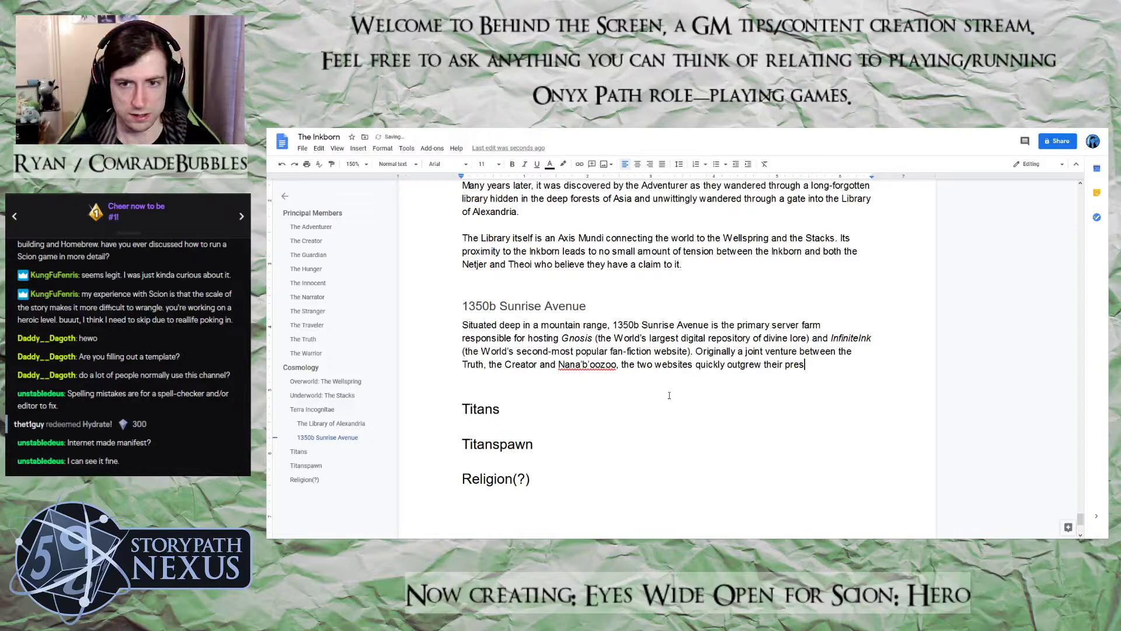
{"action": "type", "text": "cted po"}
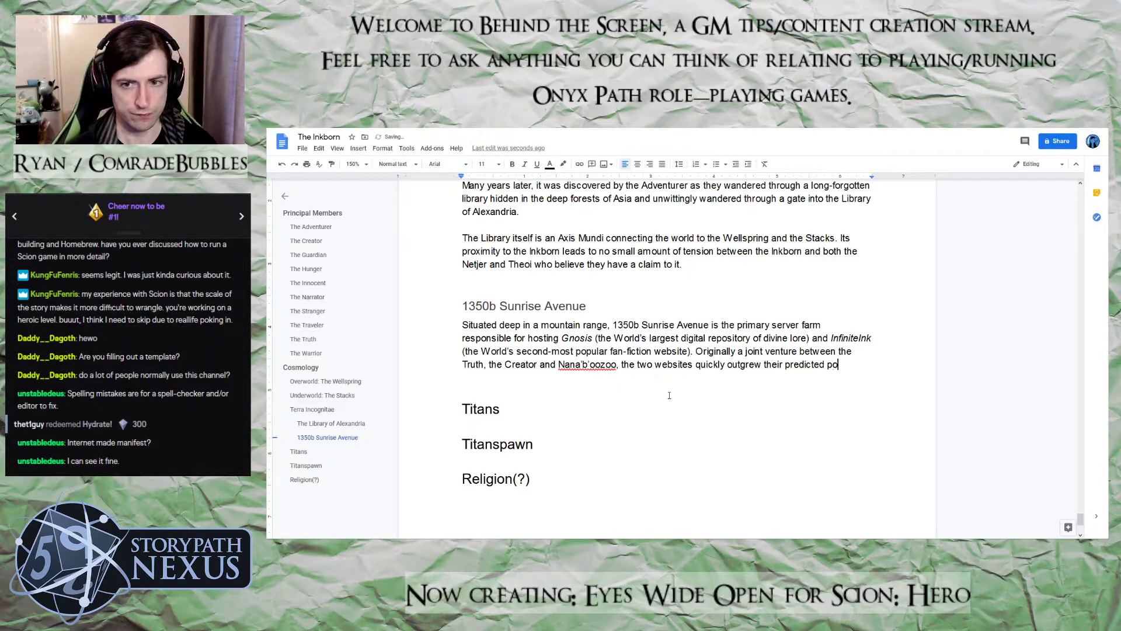
{"action": "type", "text": "pularity "}
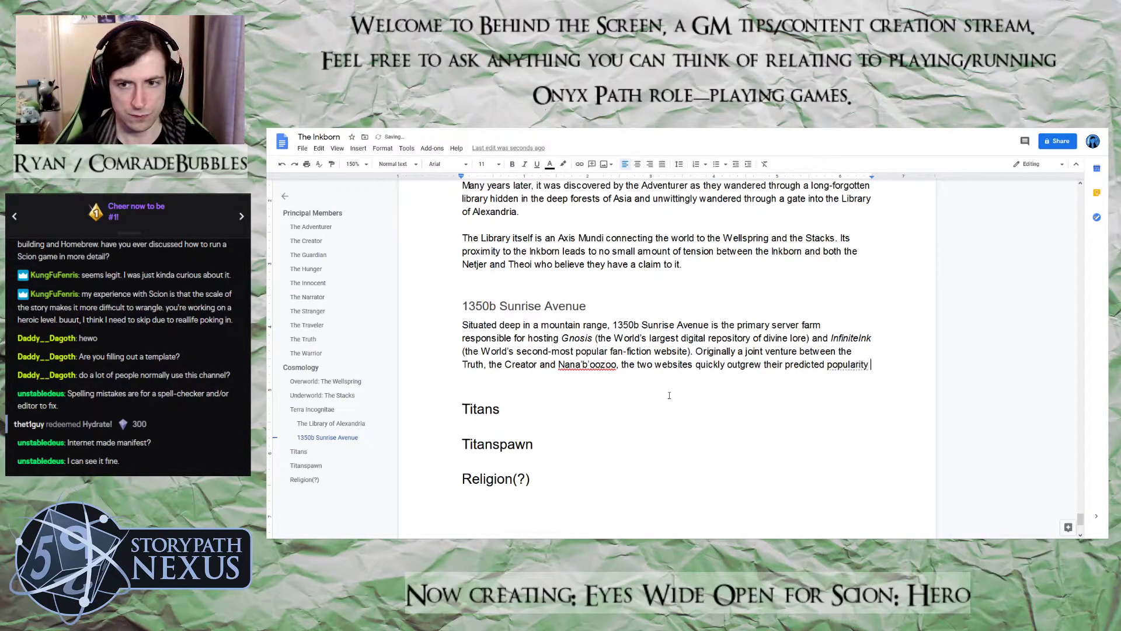
{"action": "type", "text": "and"}
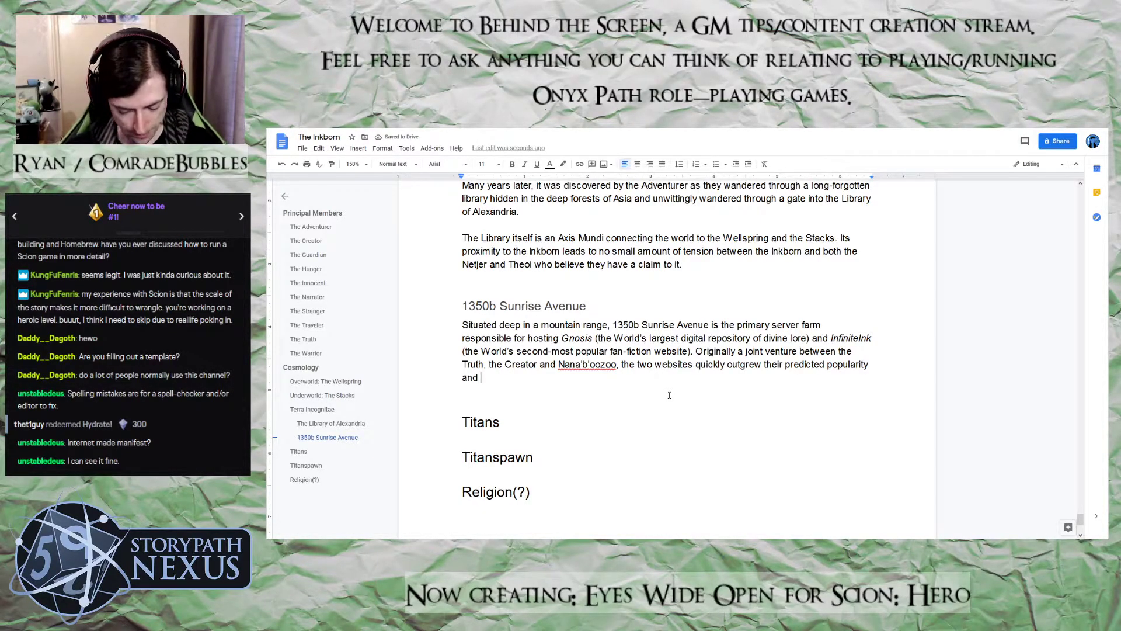
Put a comma directly after the closing "and" and continue with "after an ill-advised weekend of"
{"action": "key", "text": "BackSpace"}
{"action": "type", "text": ", a"}
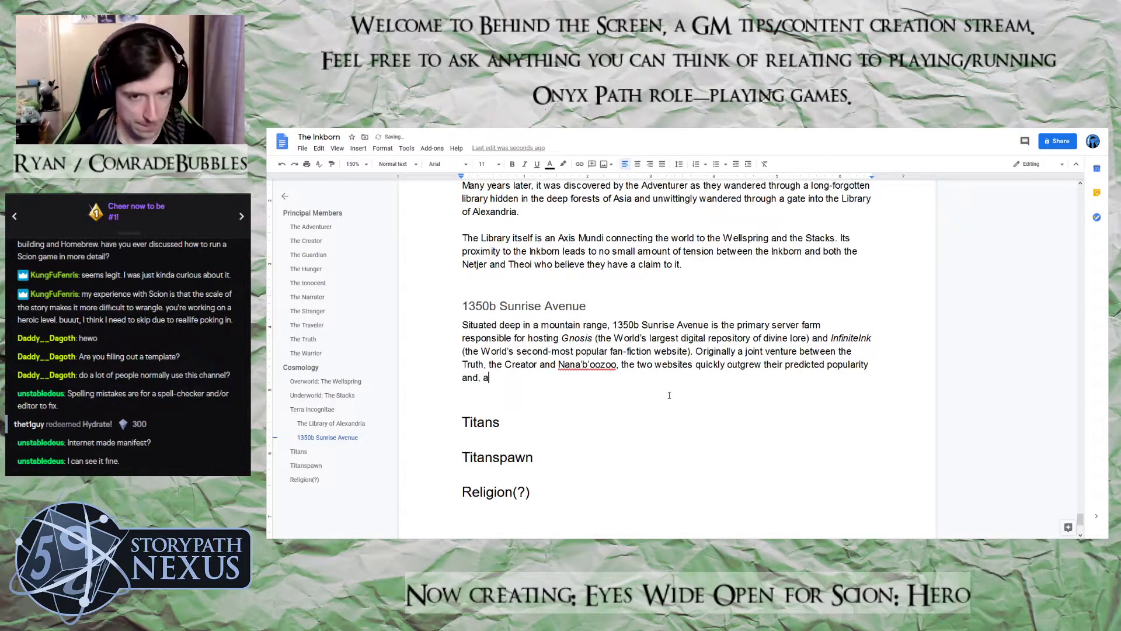
{"action": "type", "text": "fter an il"}
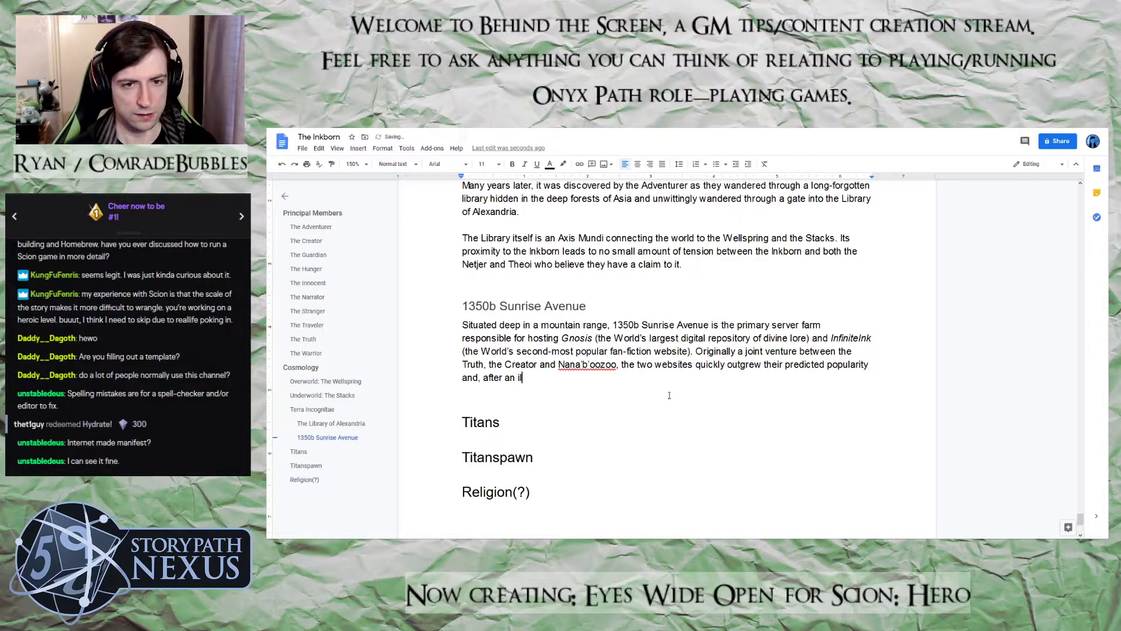
{"action": "type", "text": "l-advised w"}
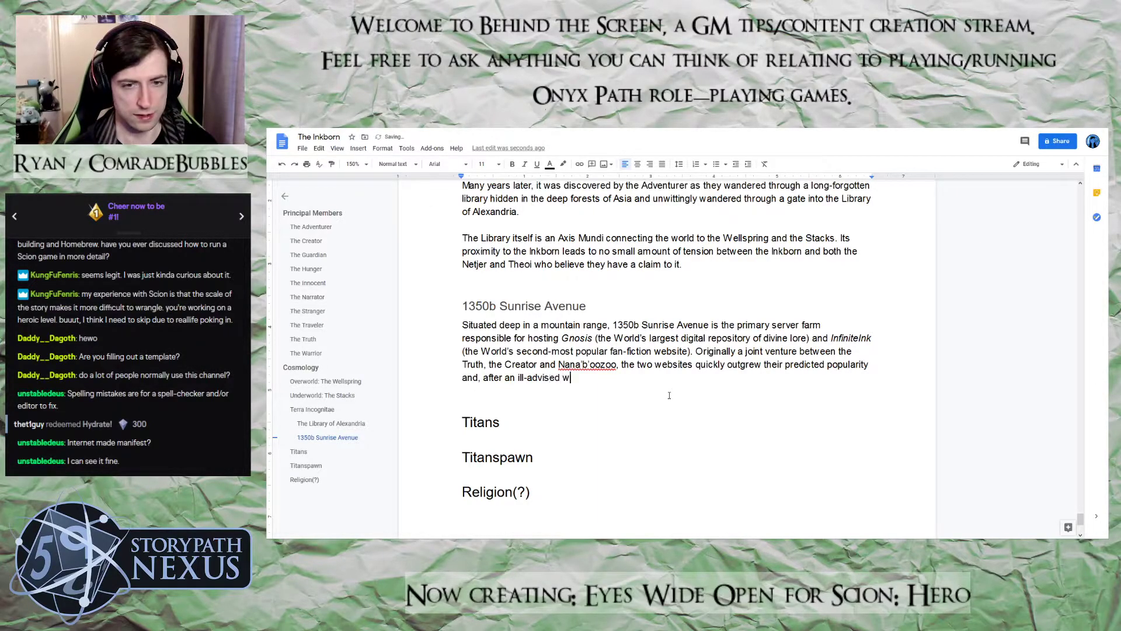
{"action": "type", "text": "eekend of emer"}
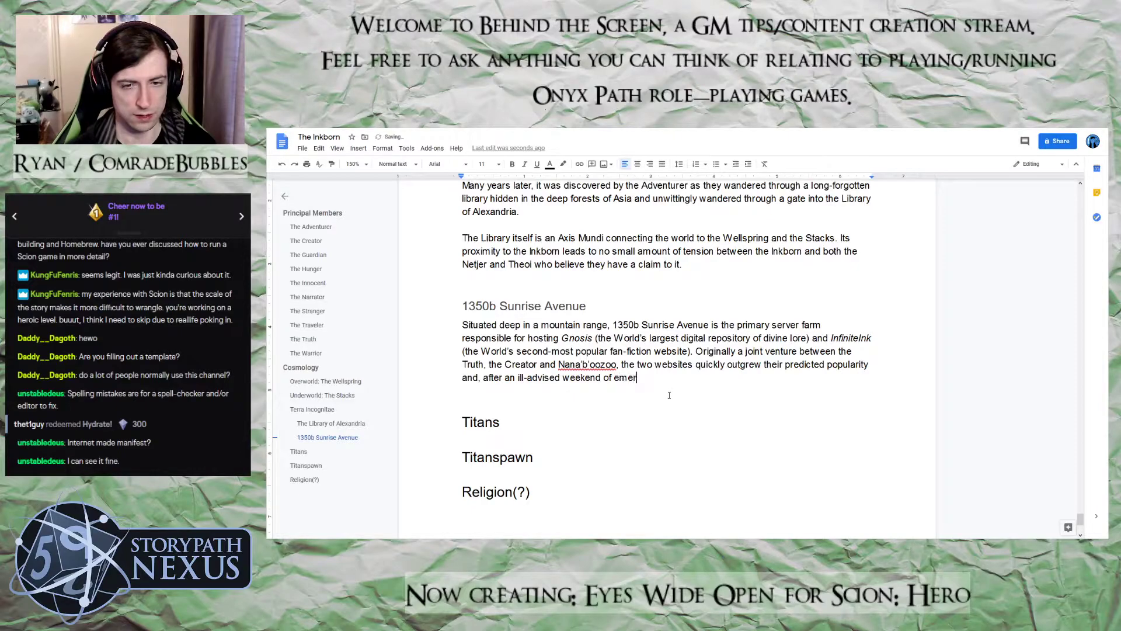
{"action": "type", "text": "gency, "}
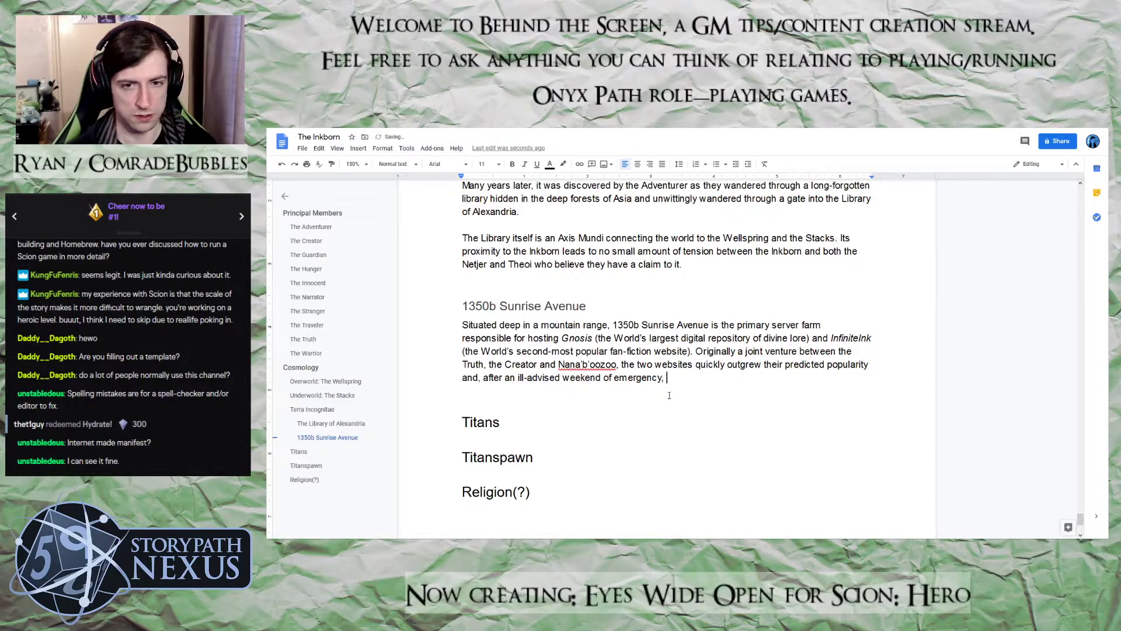
{"action": "type", "text": "Legend"}
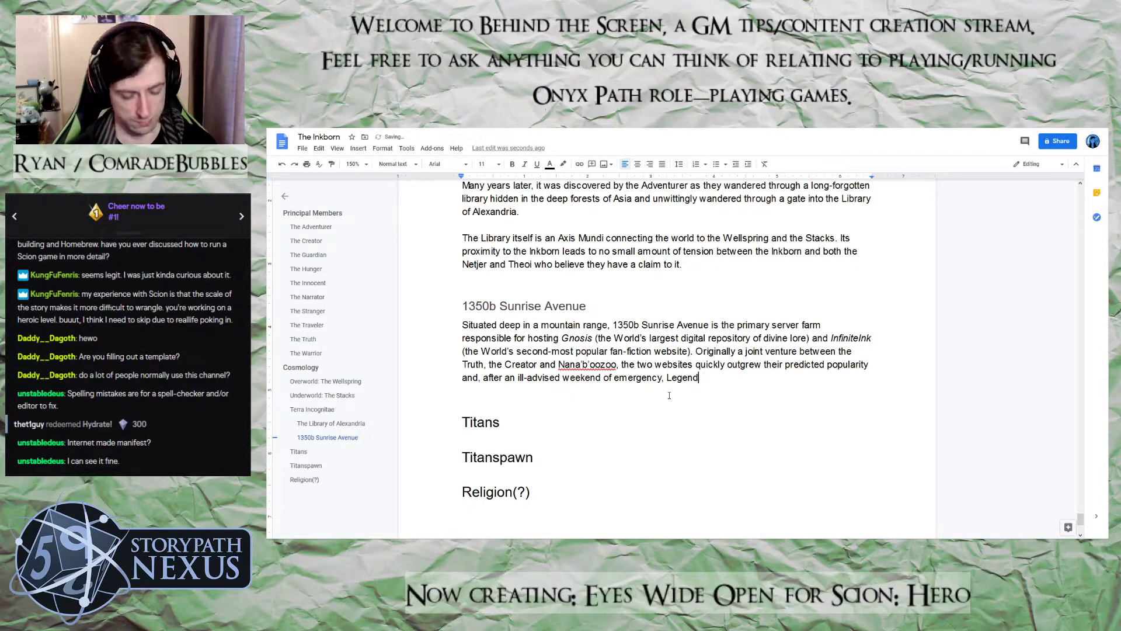
{"action": "type", "text": "-fuel"}
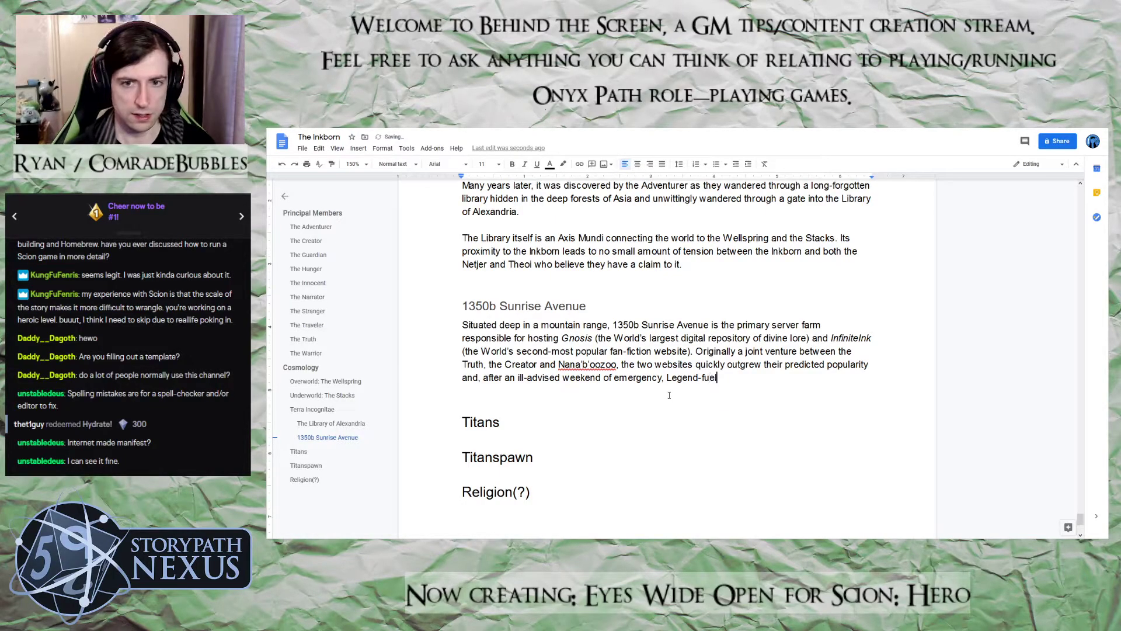
{"action": "type", "text": "led maintan"}
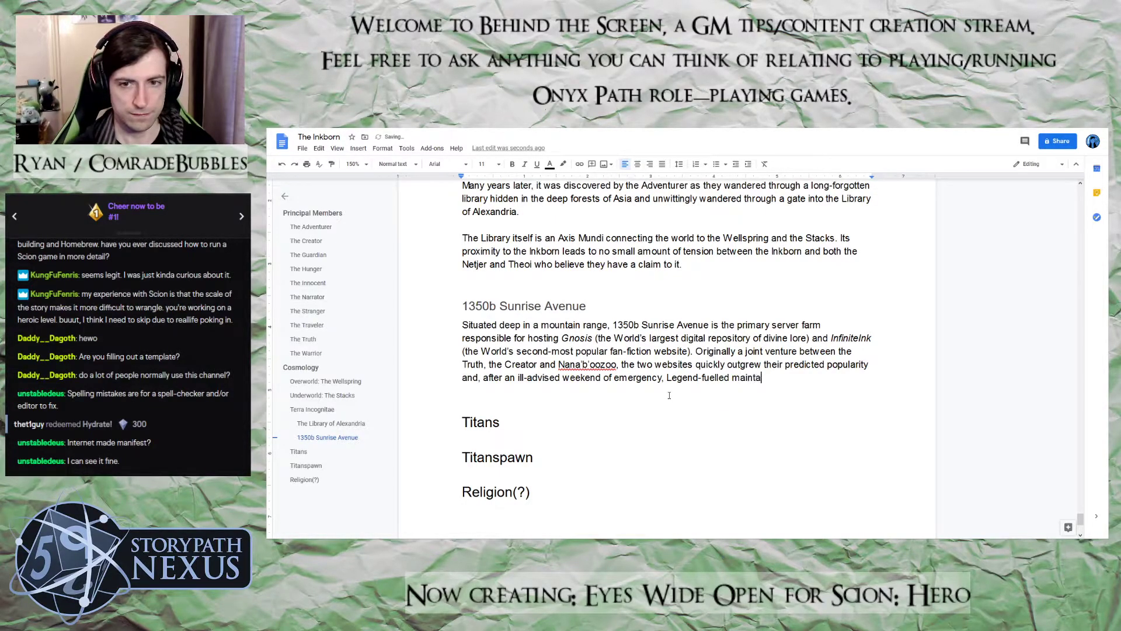
Describe the weekend by adding "emergency, Legend-fuelled maintenance," to the sentence
{"action": "key", "text": "BackSpace"}
{"action": "key", "text": "BackSpace"}
{"action": "type", "text": "e"}
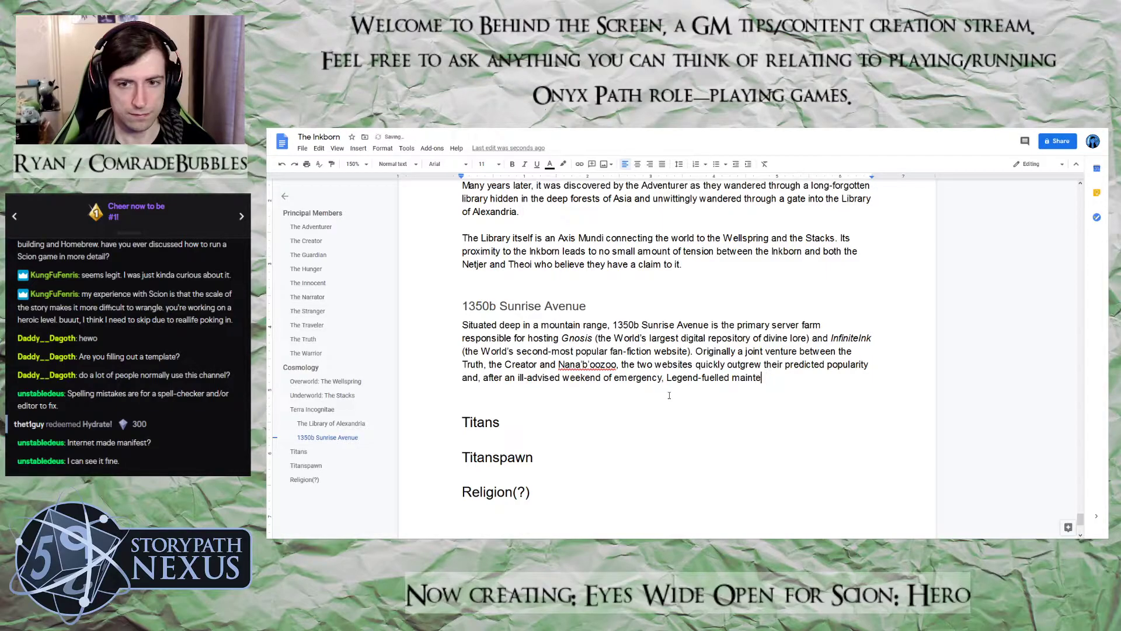
{"action": "type", "text": "nance,"}
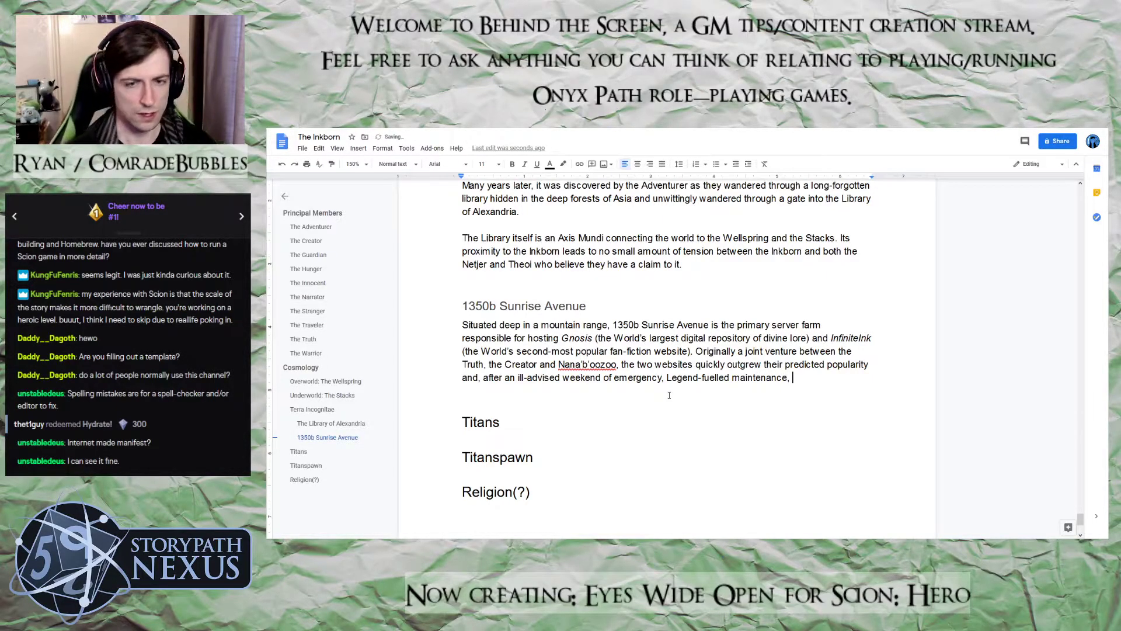
Finish the 1350b Sunrise Avenue paragraph with "a new Axis Mundi was accidentally created."
{"action": "type", "text": "a new A"}
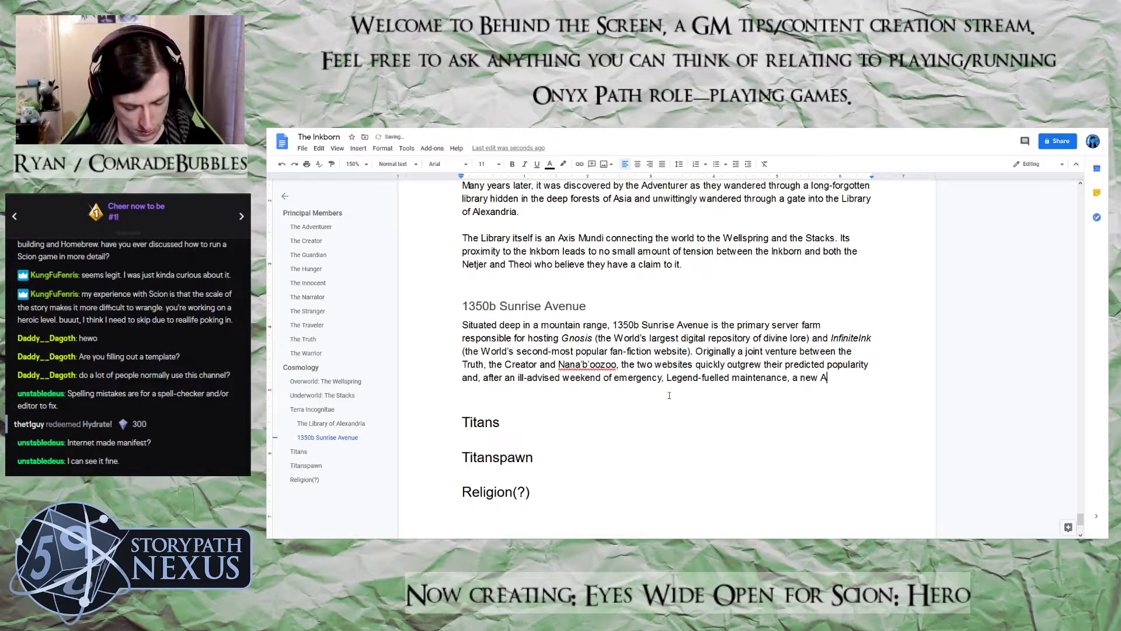
{"action": "type", "text": "xis Mundi"}
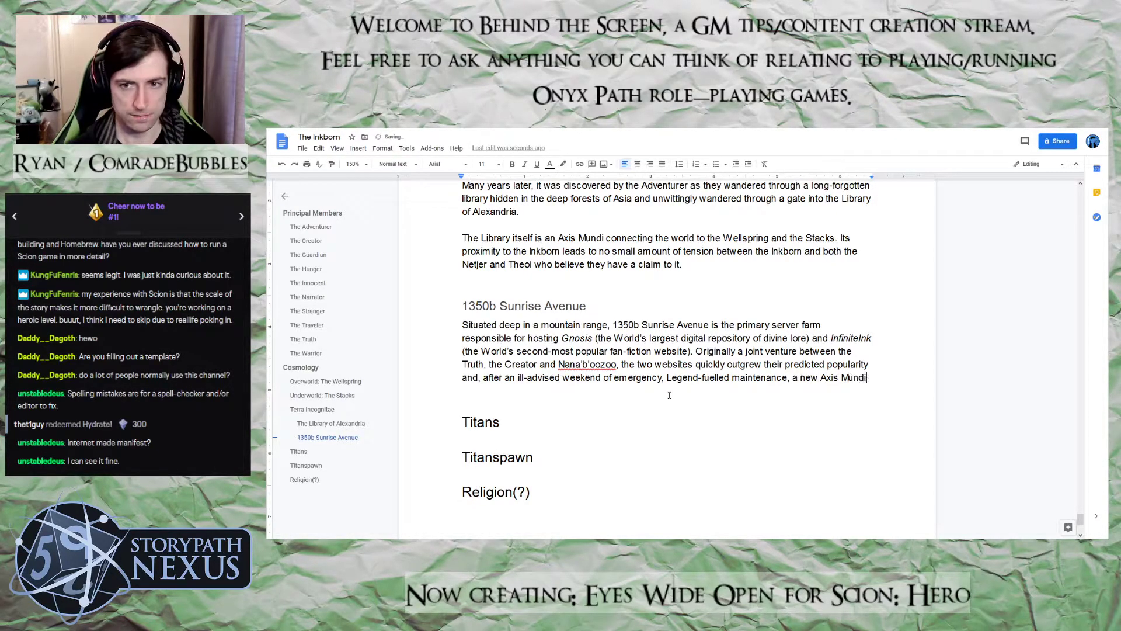
{"action": "type", "text": " was accidently"}
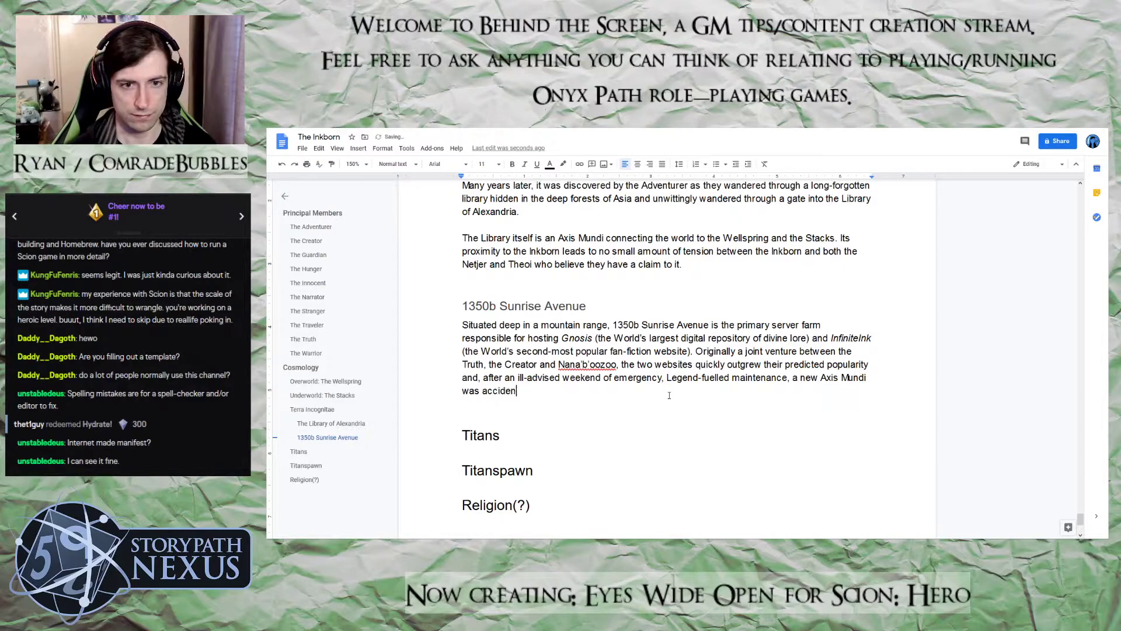
{"action": "key", "text": "BackSpace"}
{"action": "key", "text": "BackSpace"}
{"action": "key", "text": "BackSpace"}
{"action": "type", "text": "tally"}
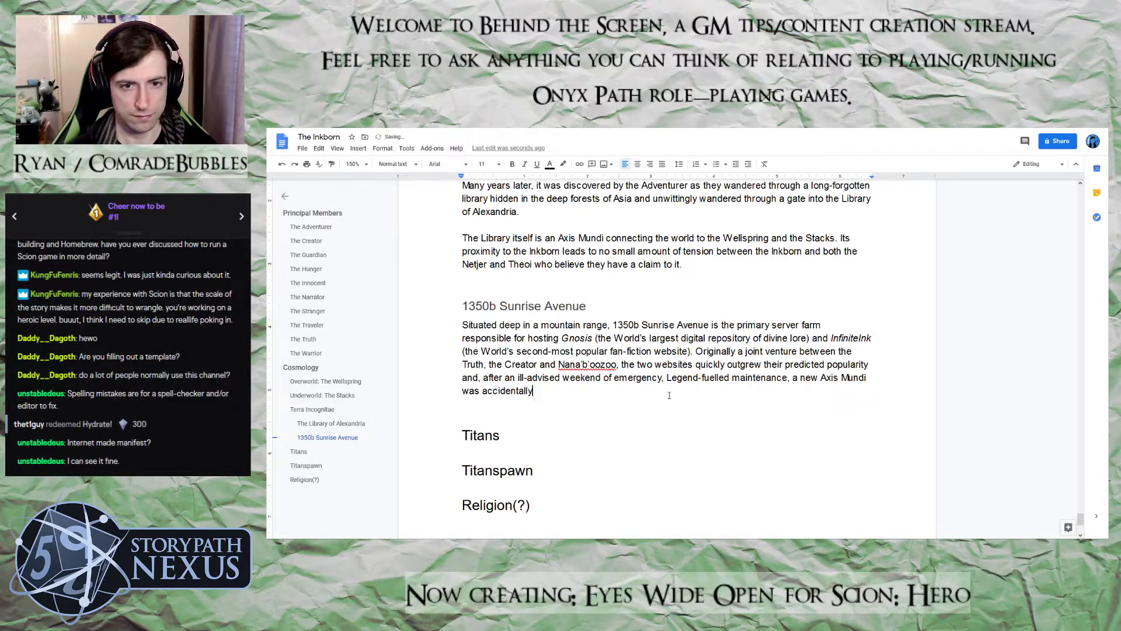
{"action": "type", "text": " created."}
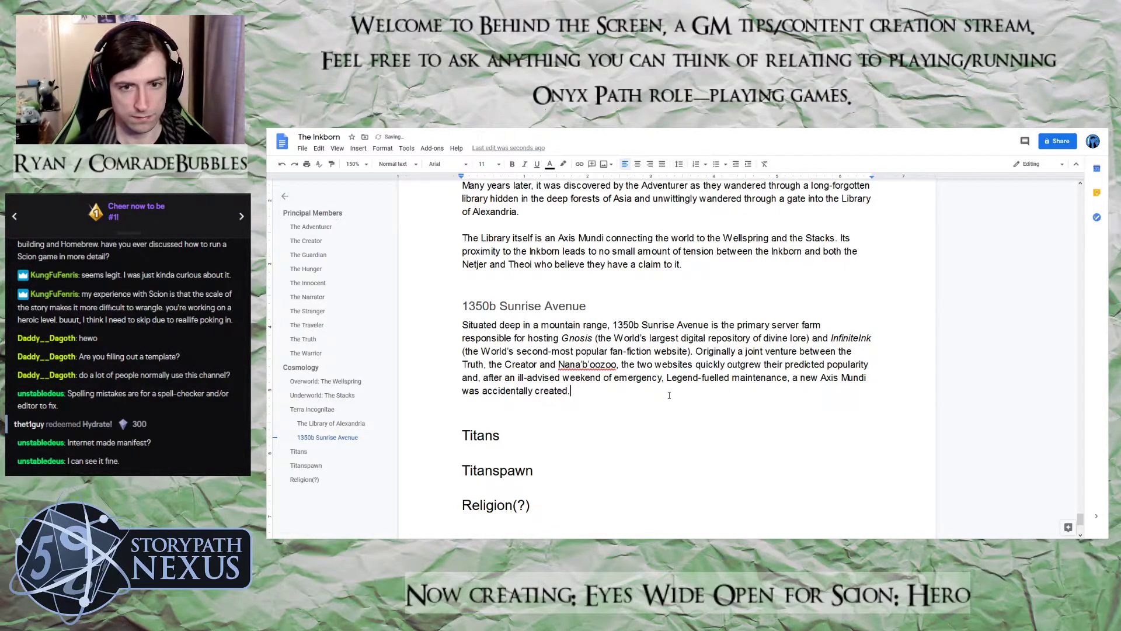
Leave a blank line and start a new paragraph with "Although the space"
{"action": "key", "text": "Return"}
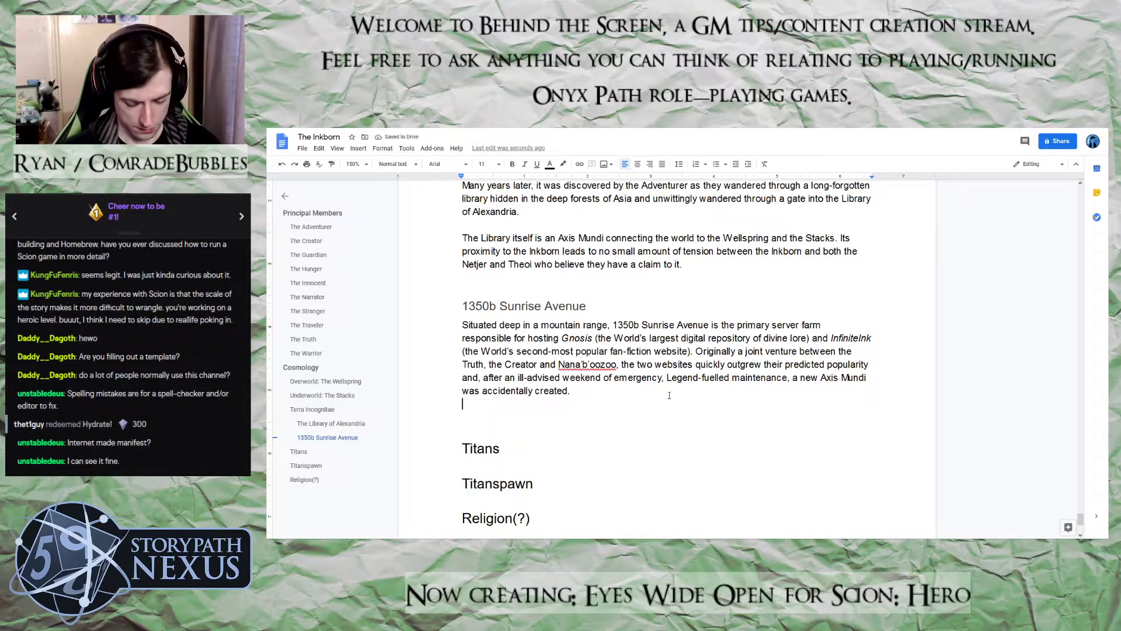
{"action": "key", "text": "Return"}
{"action": "type", "text": "Althought the"}
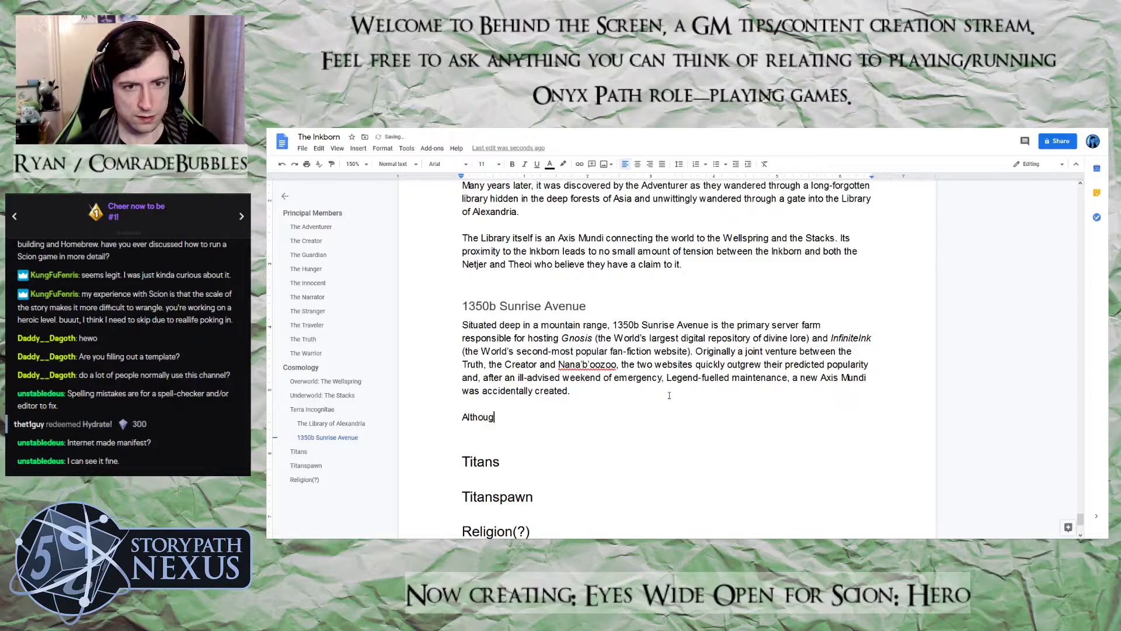
{"action": "key", "text": "BackSpace"}
{"action": "key", "text": "BackSpace"}
{"action": "key", "text": "BackSpace"}
{"action": "key", "text": "BackSpace"}
{"action": "key", "text": "BackSpace"}
{"action": "key", "text": "BackSpace"}
{"action": "type", "text": "the space "}
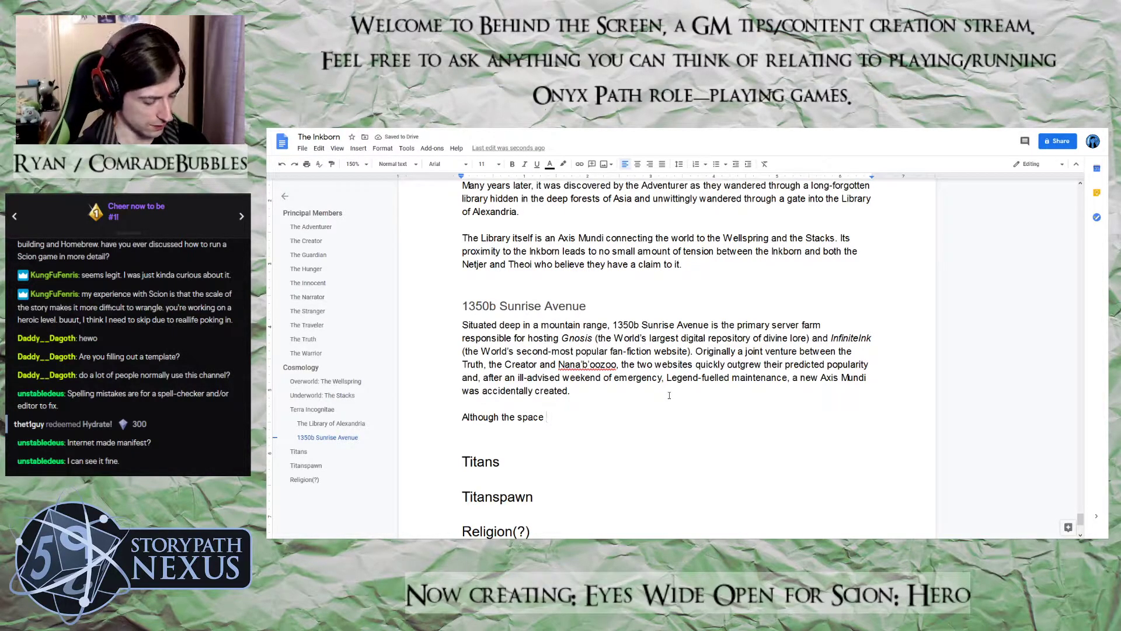
{"action": "type", "text": "now nomi"}
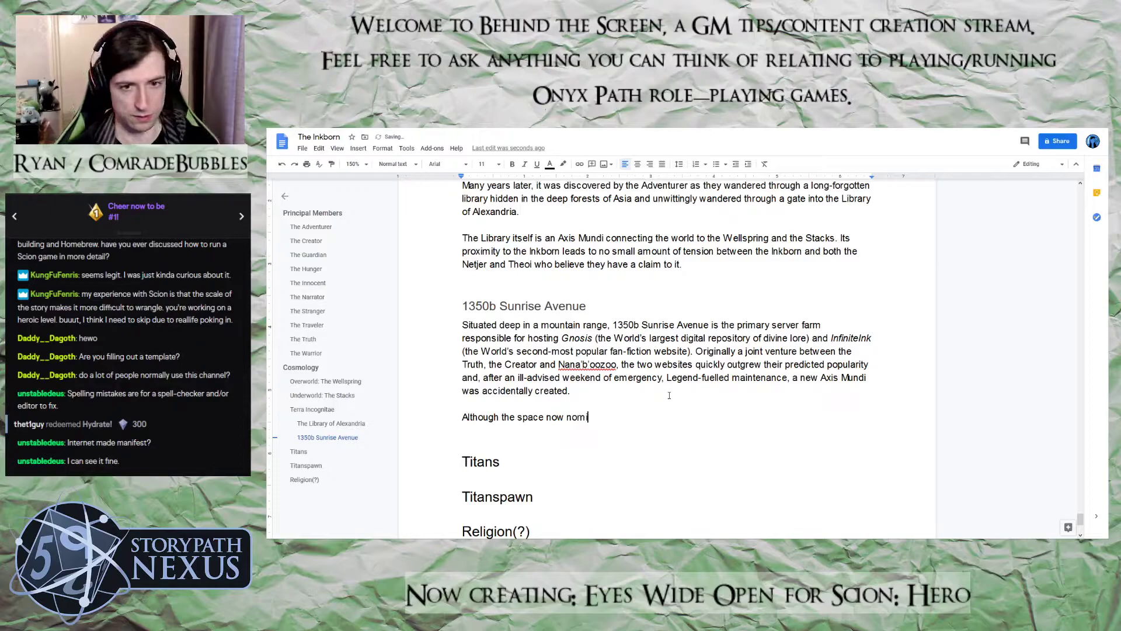
{"action": "type", "text": "nally holds t"}
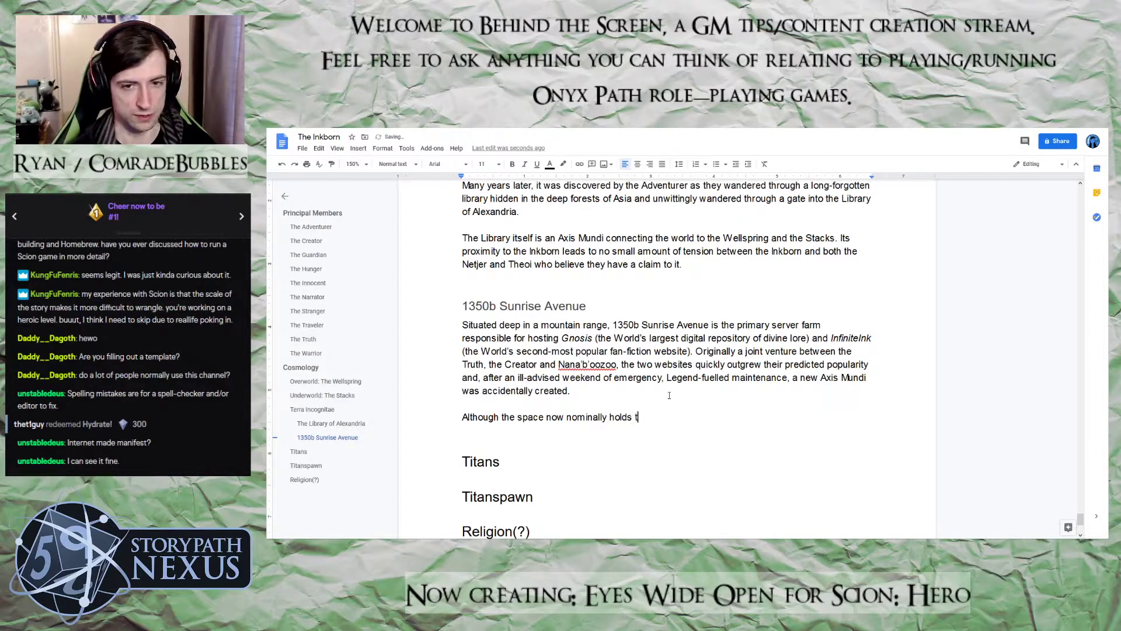
{"action": "type", "text": "he serv"}
Continue the new paragraph's opening clause with "now nominally holds"
{"action": "key", "text": "BackSpace"}
{"action": "key", "text": "BackSpace"}
{"action": "key", "text": "BackSpace"}
{"action": "key", "text": "BackSpace"}
{"action": "key", "text": "BackSpace"}
{"action": "key", "text": "BackSpace"}
{"action": "key", "text": "BackSpace"}
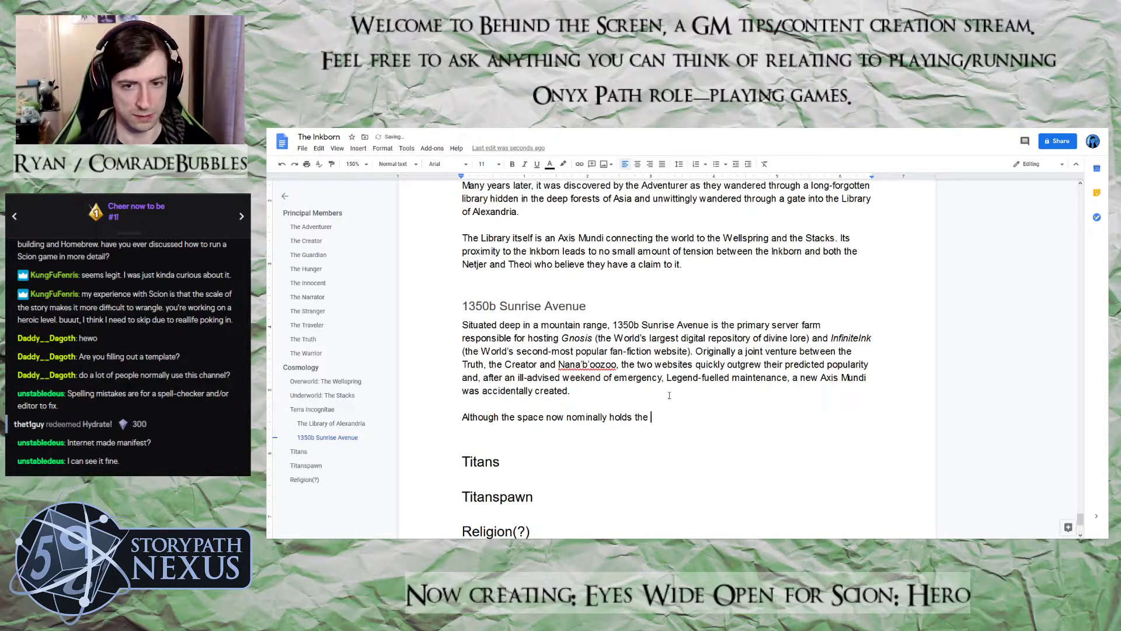
Add ", and powers the servers," directly after "holds" in the new paragraph
{"action": "type", "text": ", ad"}
{"action": "type", "text": "d power"}
{"action": "key", "text": "BackSpace"}
{"action": "key", "text": "BackSpace"}
{"action": "key", "text": "BackSpace"}
{"action": "type", "text": "wers teh ser"}
{"action": "key", "text": "BackSpace"}
{"action": "key", "text": "BackSpace"}
{"action": "key", "text": "BackSpace"}
{"action": "key", "text": "BackSpace"}
{"action": "key", "text": "BackSpace"}
{"action": "key", "text": "BackSpace"}
{"action": "key", "text": "BackSpace"}
{"action": "type", "text": "the serves"}
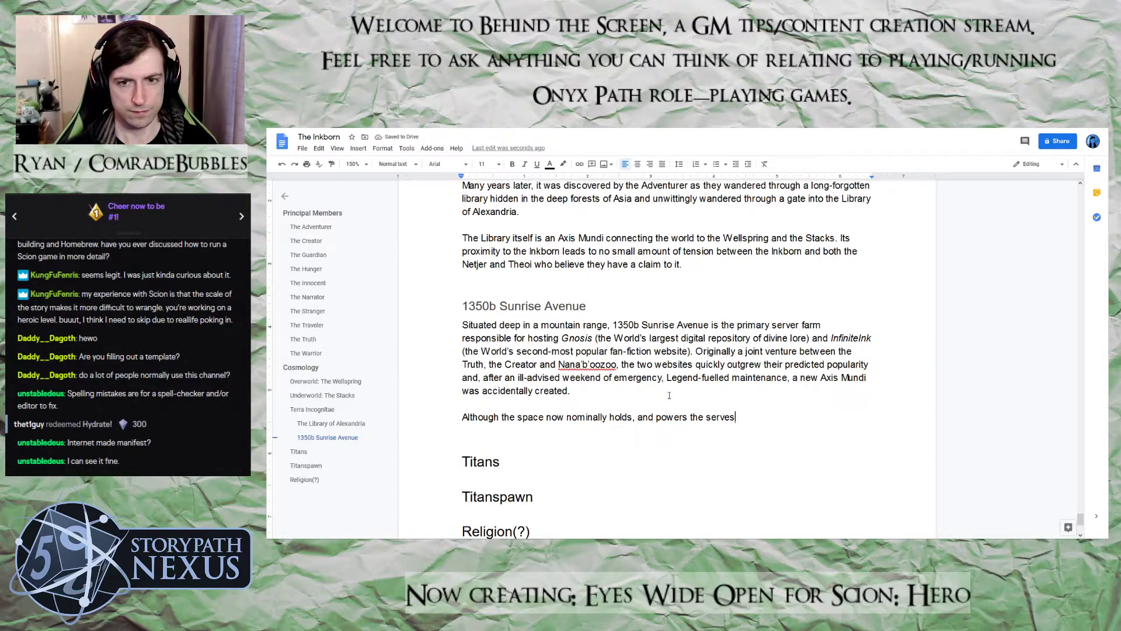
{"action": "key", "text": "BackSpace"}
{"action": "type", "text": "rs,"}
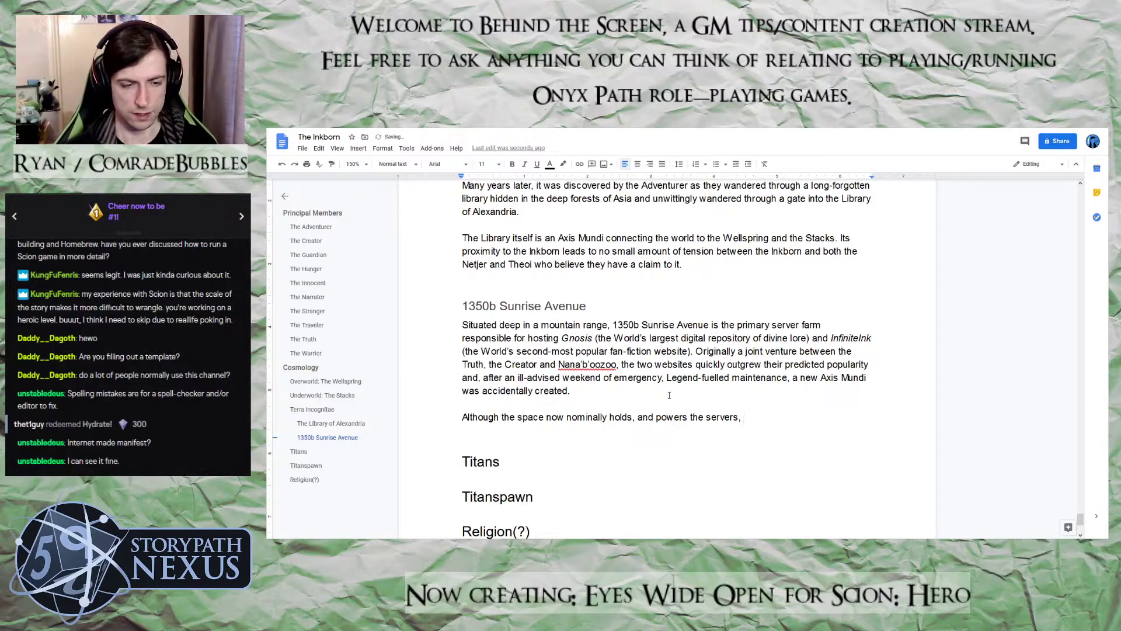
Add a new empty line below the "Religion(?)" heading at the end of the document
{"action": "scroll", "coordinate": [728, 413], "scroll_direction": "down", "scroll_amount": 2}
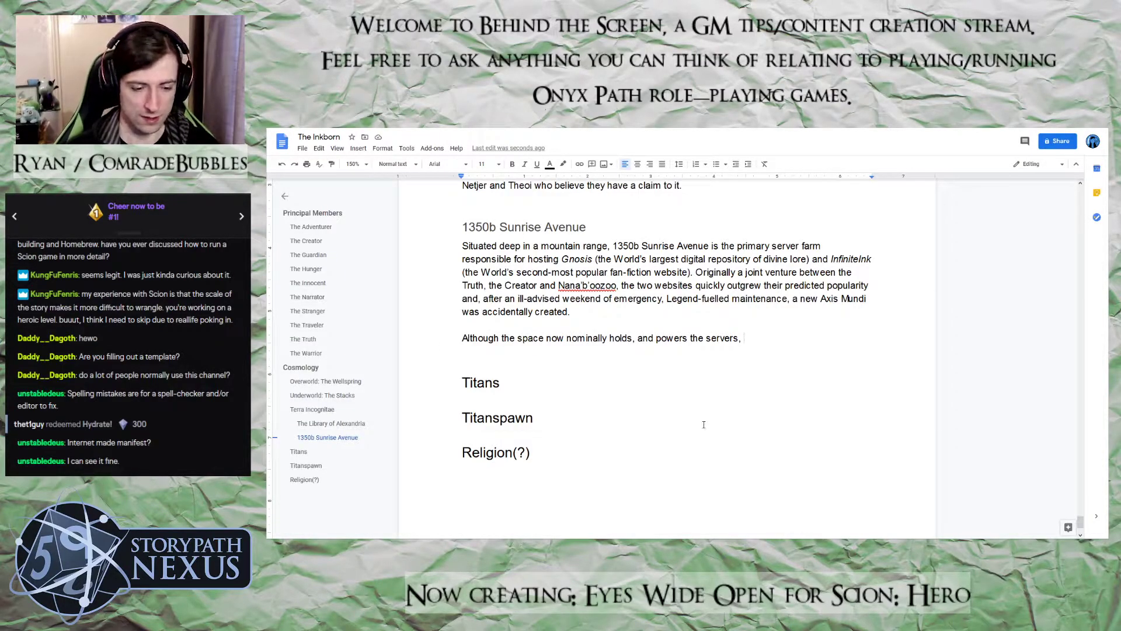
{"action": "left_click", "coordinate": [574, 474]}
{"action": "key", "text": "Return"}
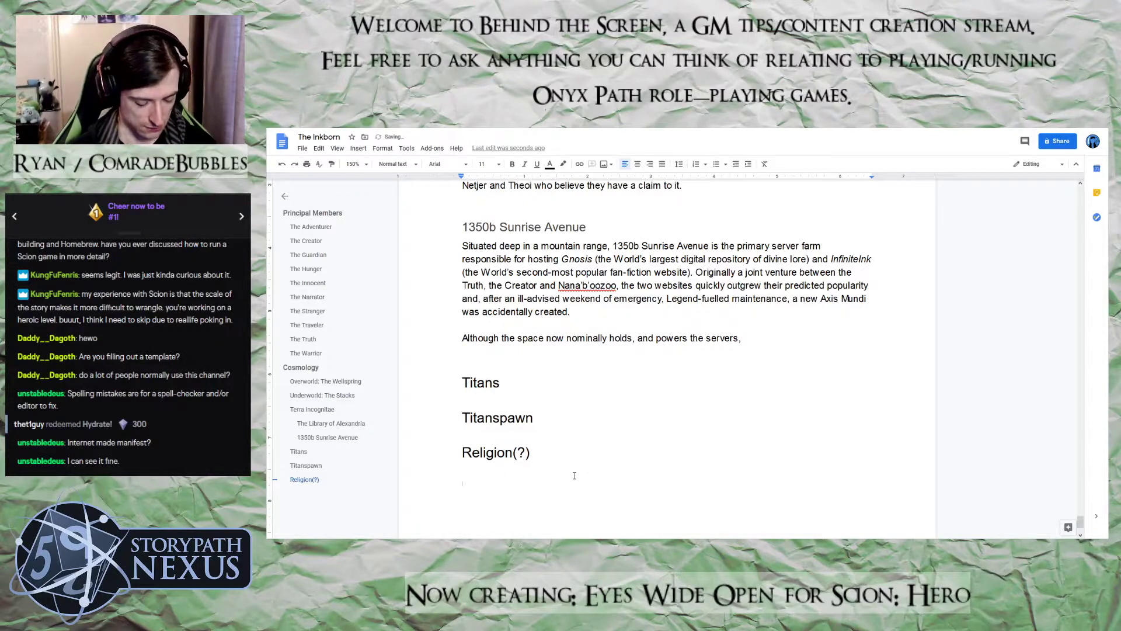
Write "Birthrights" in regular weight on the empty line below the "Religion(?)" heading
{"action": "key", "text": "ctrl+b"}
{"action": "type", "text": "B"}
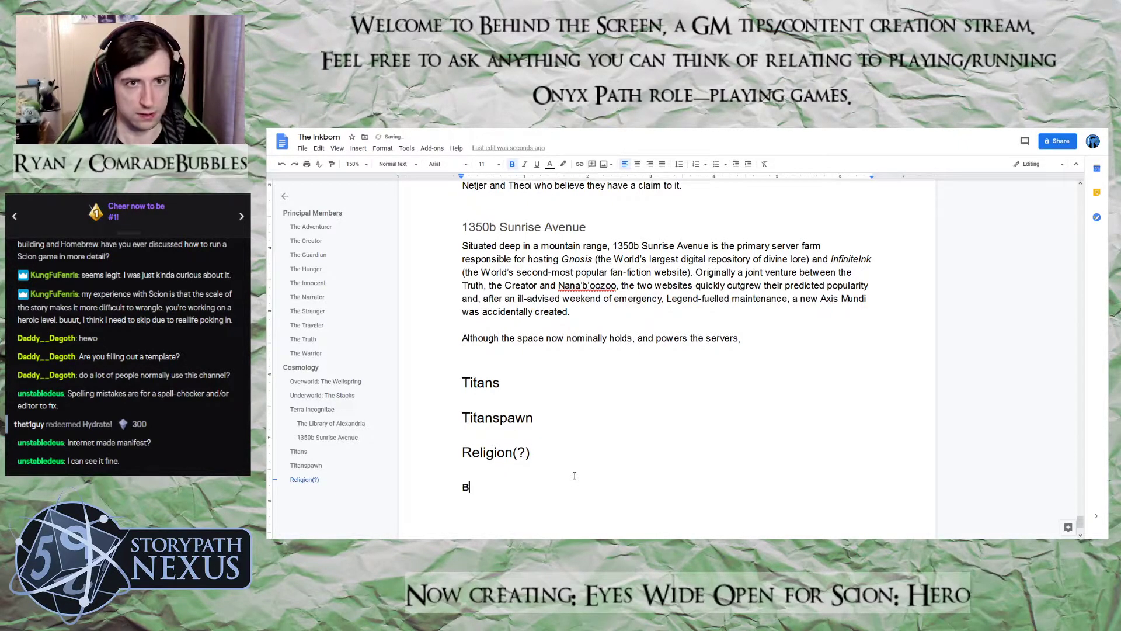
{"action": "key", "text": "BackSpace"}
{"action": "key", "text": "ctrl+b"}
{"action": "type", "text": "Birthrig"}
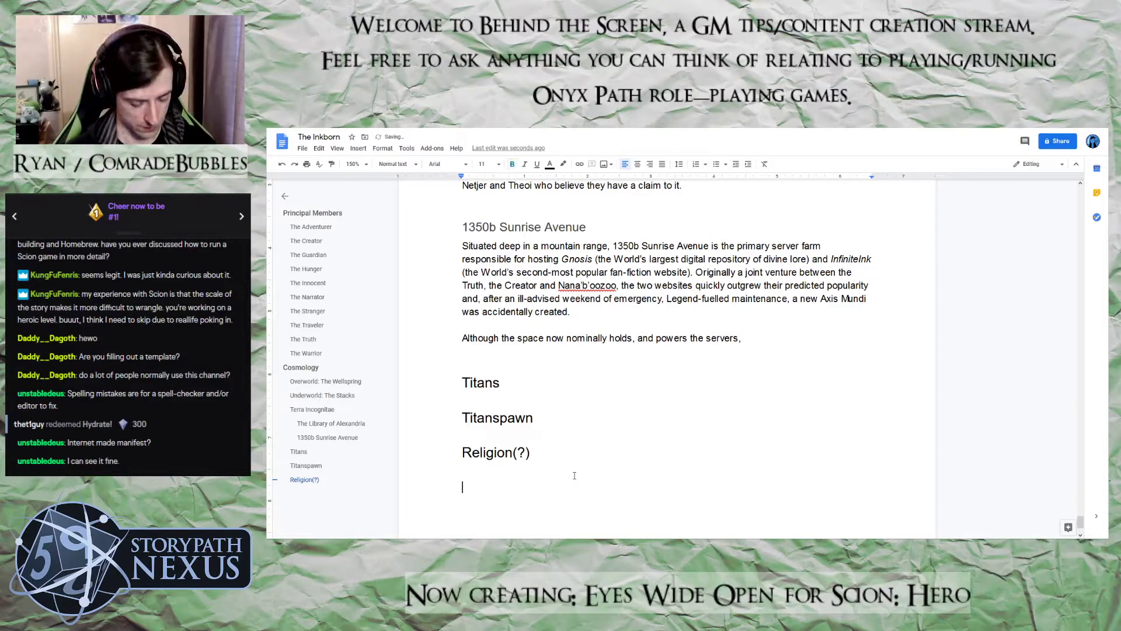
{"action": "type", "text": "hts"}
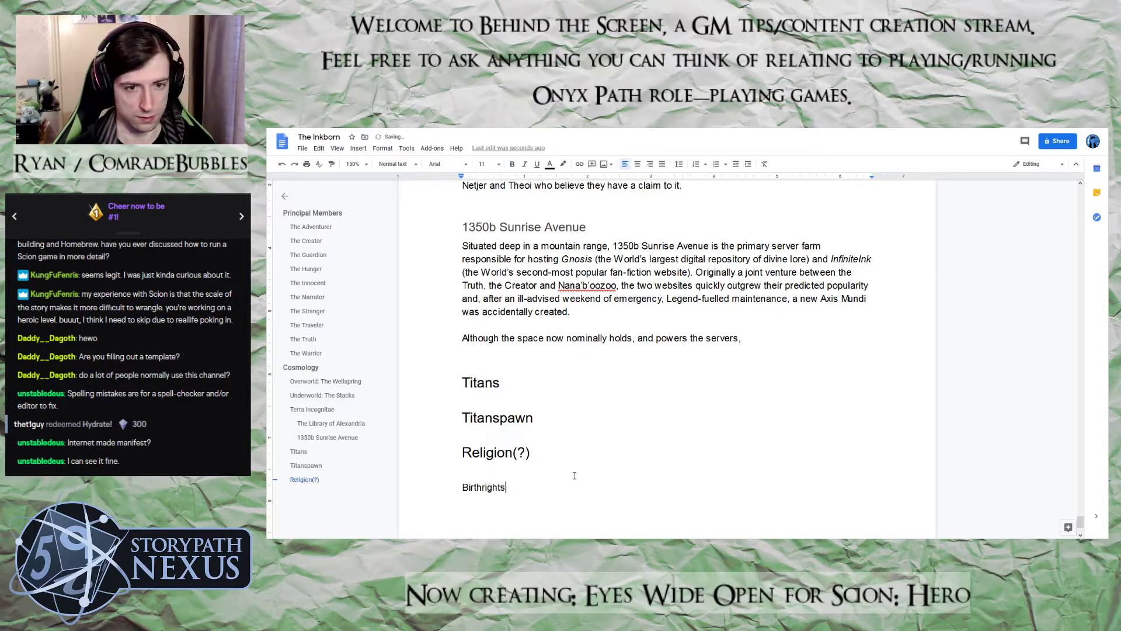
Apply the Heading 1 style to the "Birthrights" line
{"action": "left_click_drag", "start_coordinate": [514, 487], "coordinate": [433, 489]}
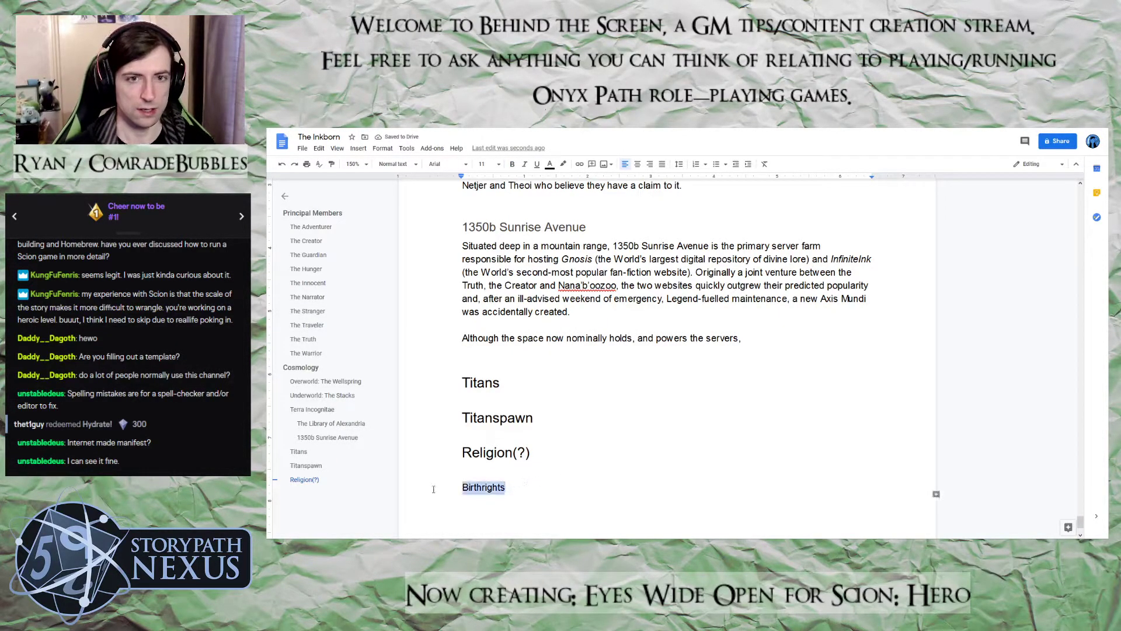
{"action": "left_click", "coordinate": [410, 169]}
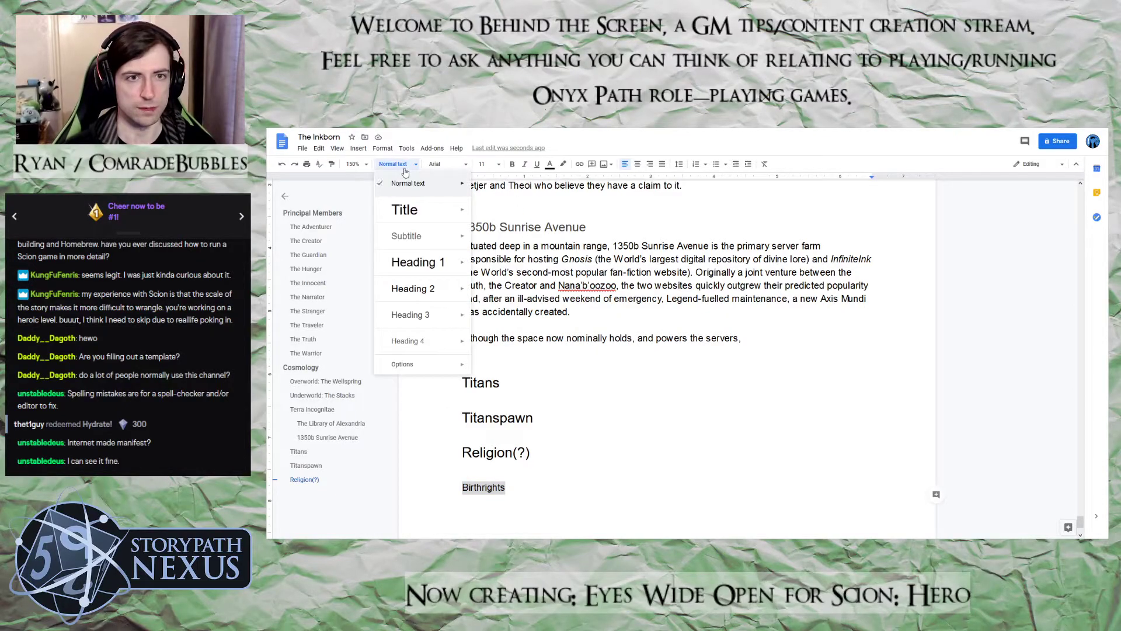
{"action": "left_click", "coordinate": [413, 264]}
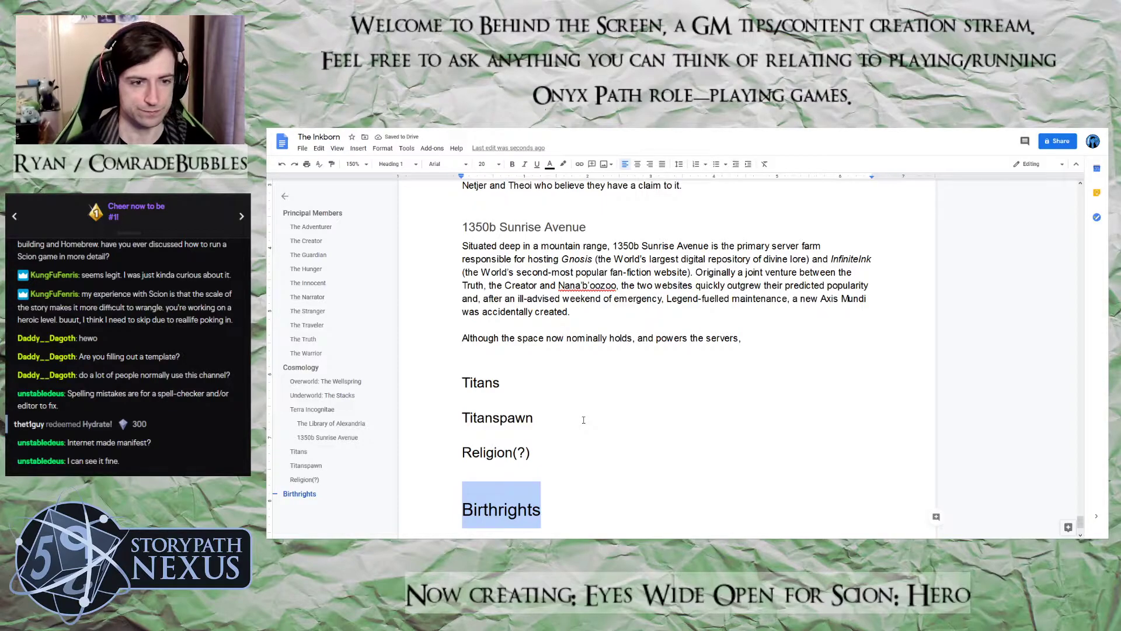
Insert a comma after "powers" in the "Although the space" paragraph and return to the end of that line
{"action": "left_click", "coordinate": [761, 347]}
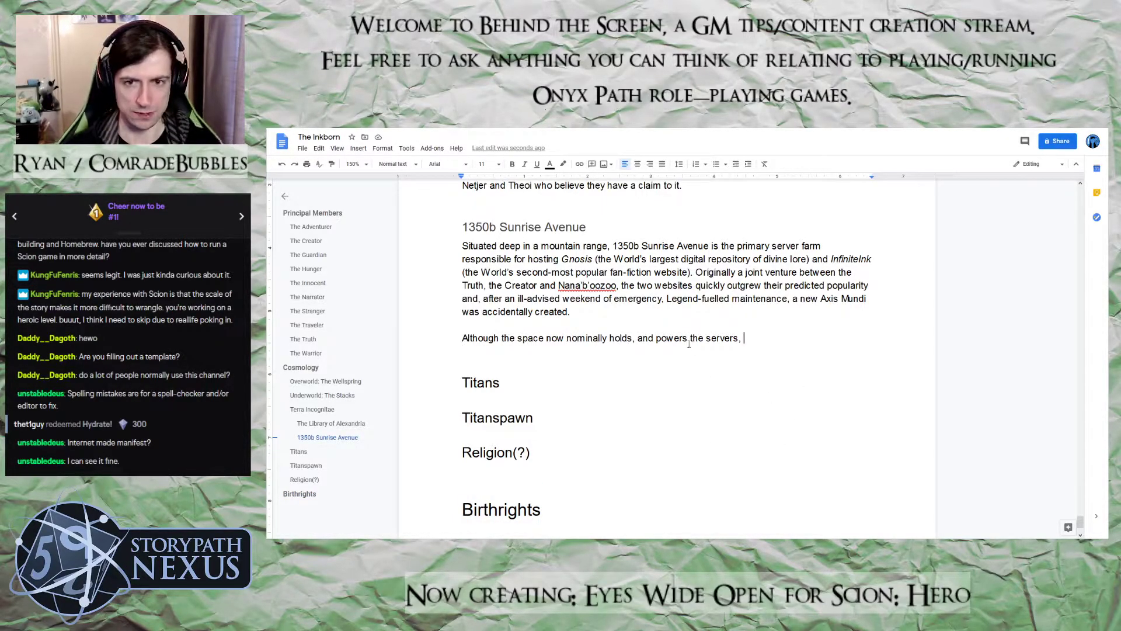
{"action": "type", "text": ","}
{"action": "left_click", "coordinate": [754, 343]}
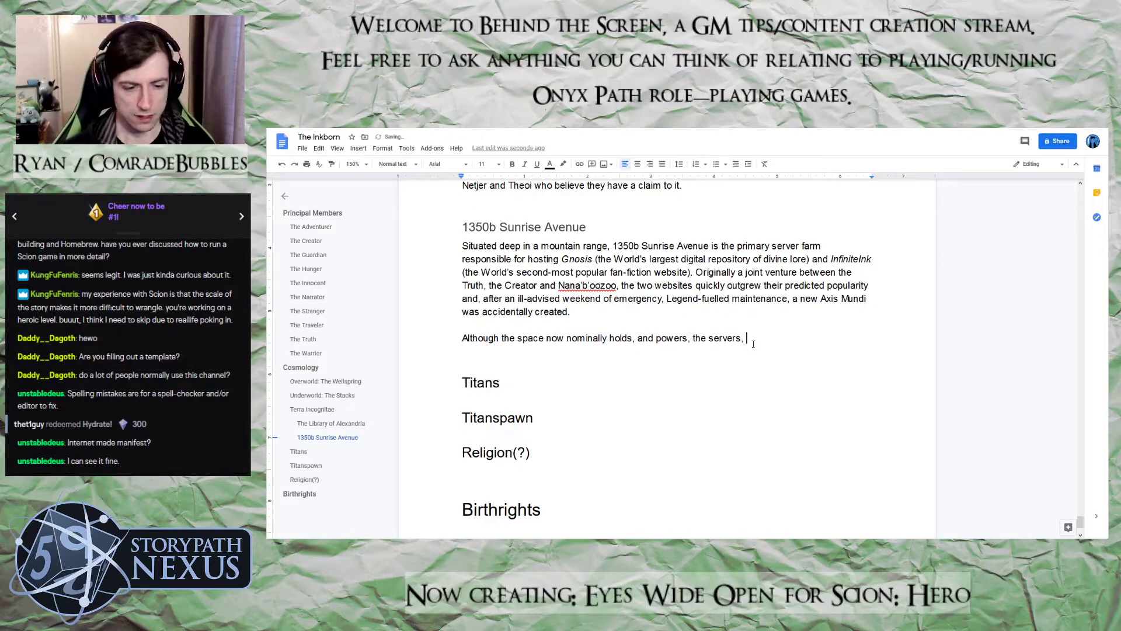
{"action": "type", "text": "any"}
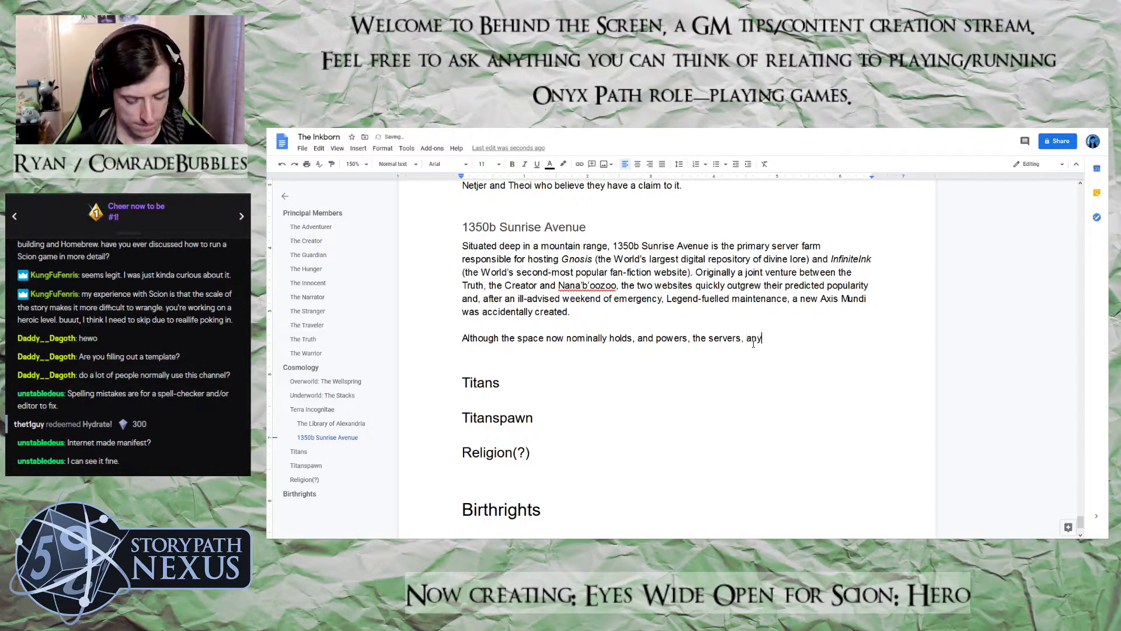
{"action": "type", "text": " of the u"}
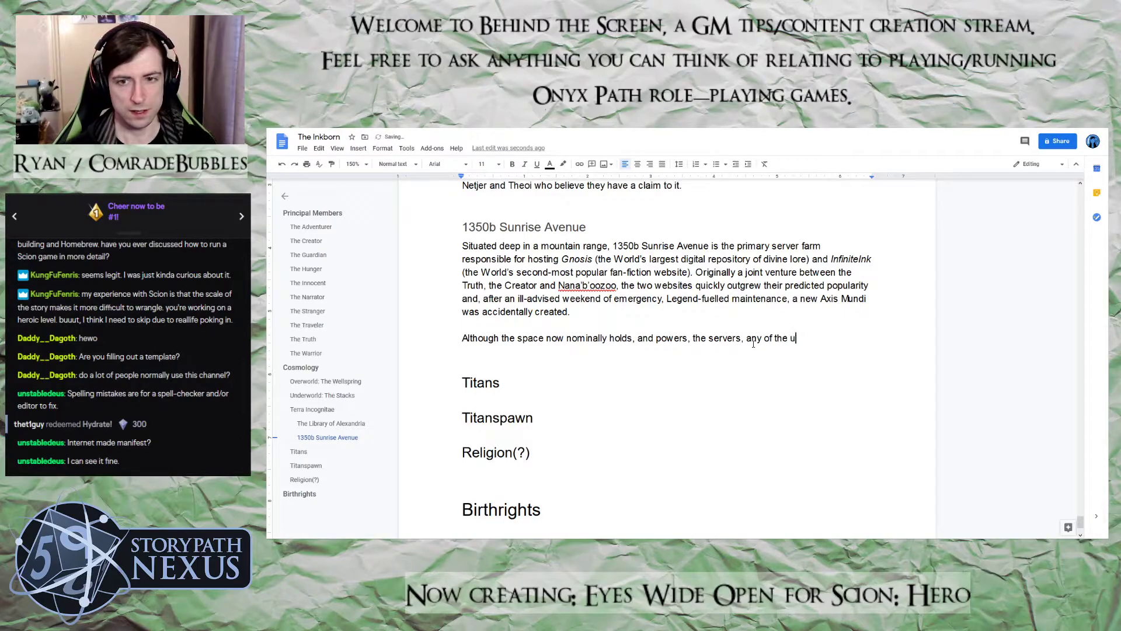
{"action": "key", "text": "BackSpace"}
{"action": "key", "text": "BackSpace"}
{"action": "key", "text": "BackSpace"}
{"action": "key", "text": "BackSpace"}
{"action": "key", "text": "BackSpace"}
{"action": "key", "text": "BackSpace"}
{"action": "key", "text": "BackSpace"}
{"action": "key", "text": "BackSpace"}
Continue the sentence after "the servers," with "those lucky few who gain entry (whether through"
{"action": "type", "text": "those l"}
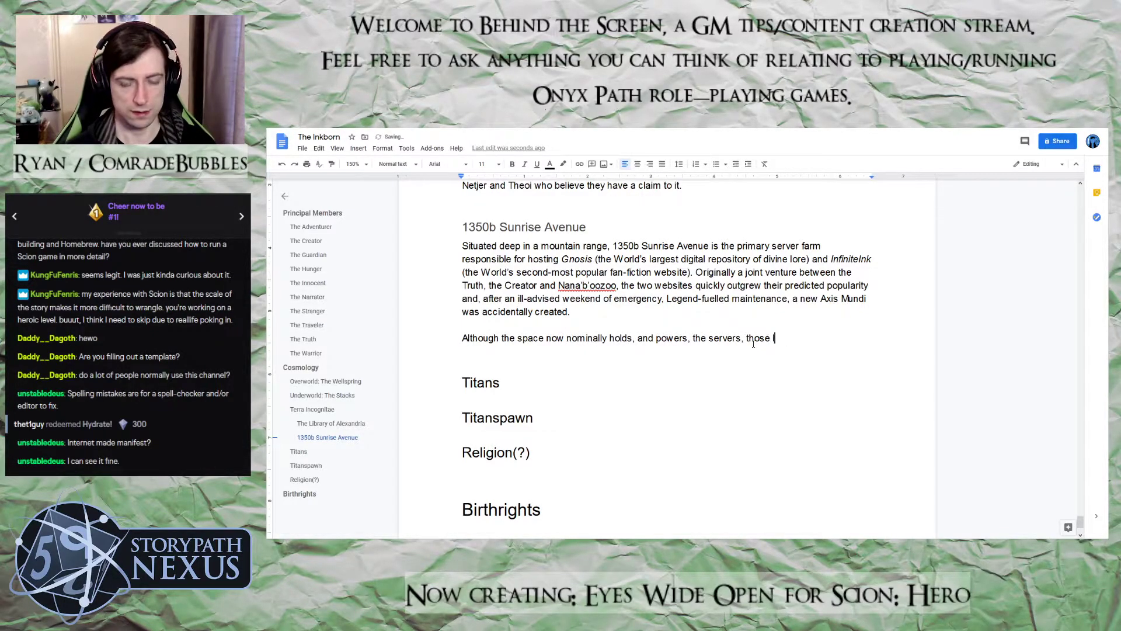
{"action": "type", "text": "ucky few who gain ent"}
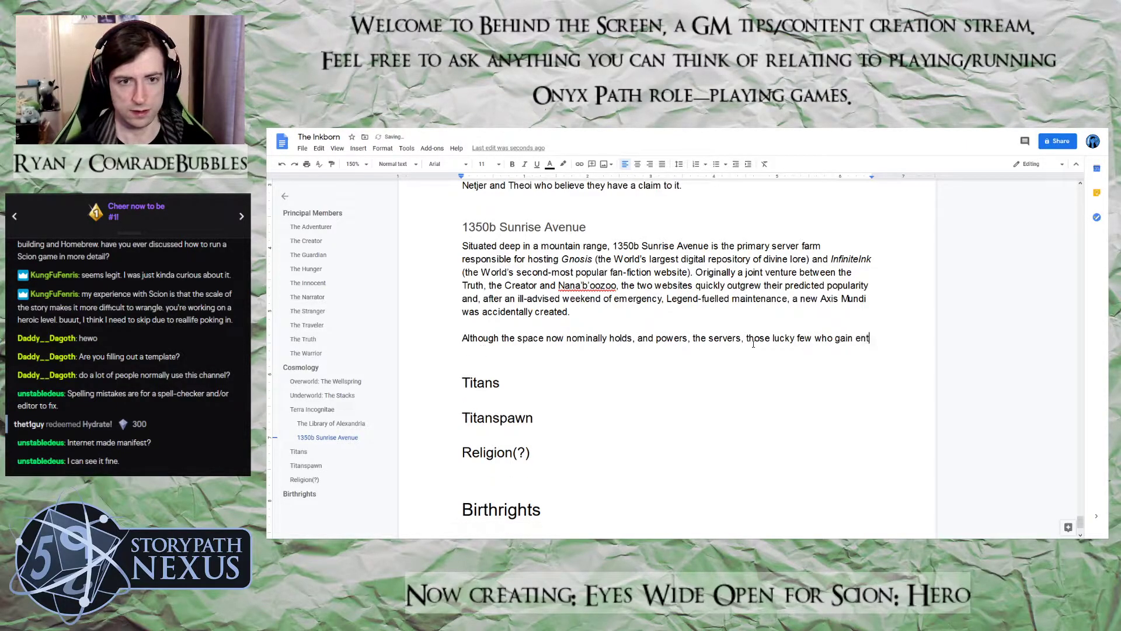
{"action": "type", "text": "ry (whter"}
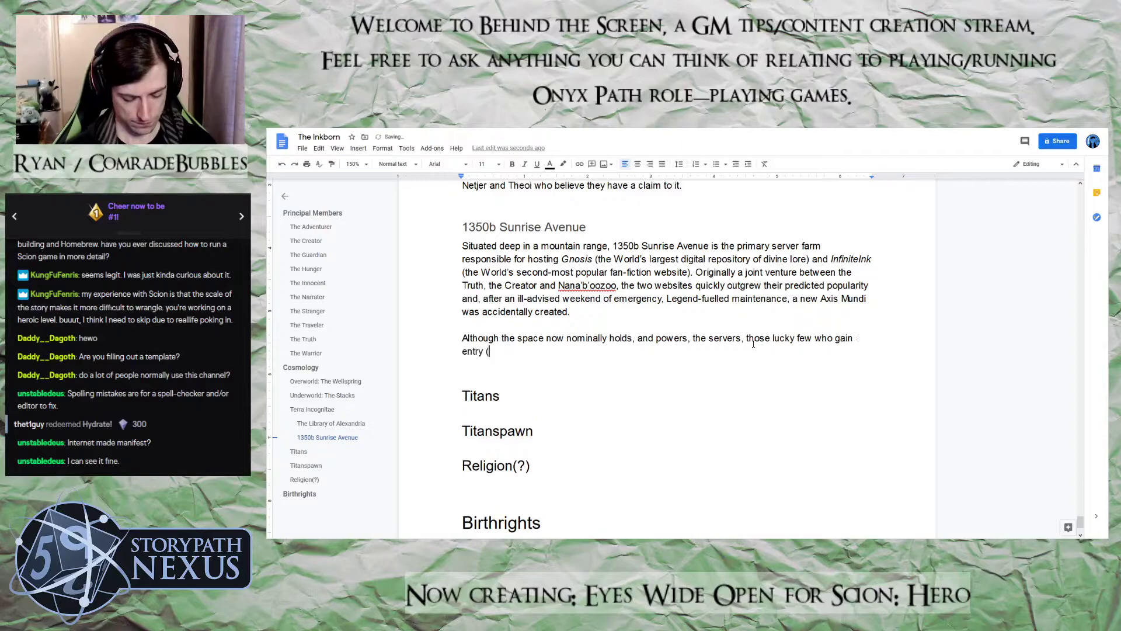
{"action": "key", "text": "BackSpace"}
{"action": "key", "text": "BackSpace"}
{"action": "key", "text": "BackSpace"}
{"action": "type", "text": "ether "}
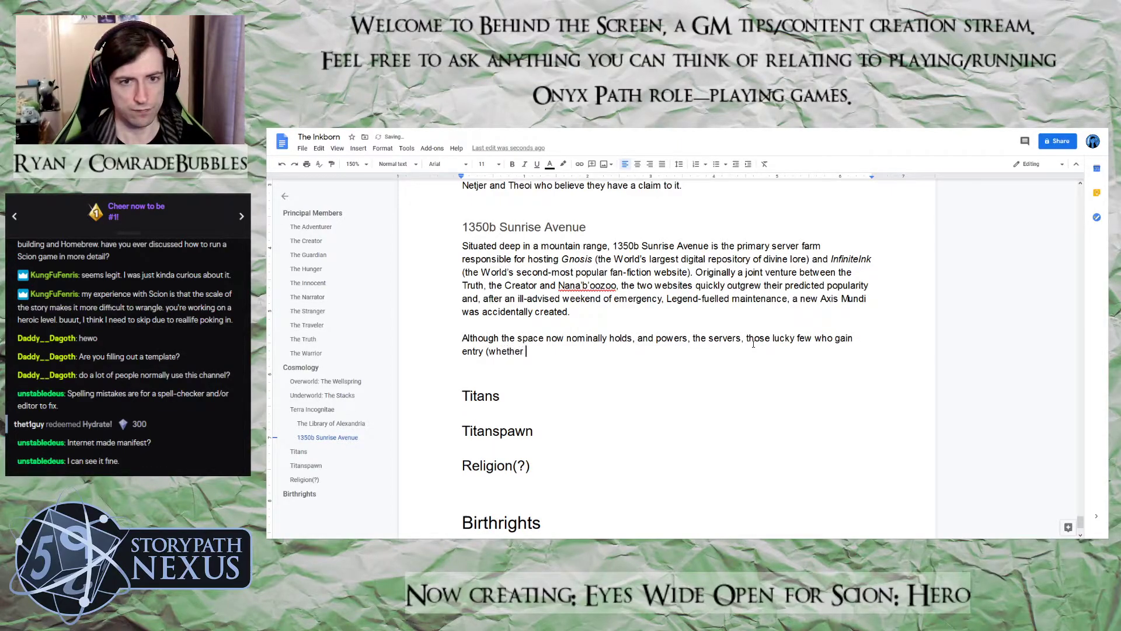
{"action": "type", "text": "through string=pu"}
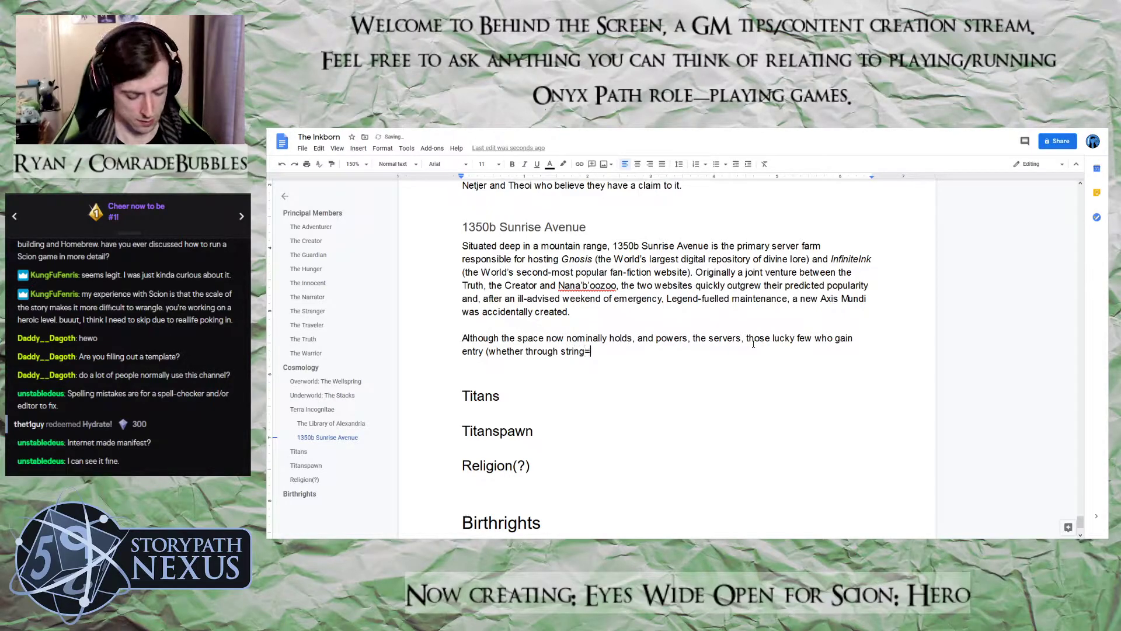
Extend the opened parenthesis with "string-pulling or winning", hyphenating "string-pulling"
{"action": "key", "text": "BackSpace"}
{"action": "key", "text": "BackSpace"}
{"action": "key", "text": "BackSpace"}
{"action": "type", "text": "-pu"}
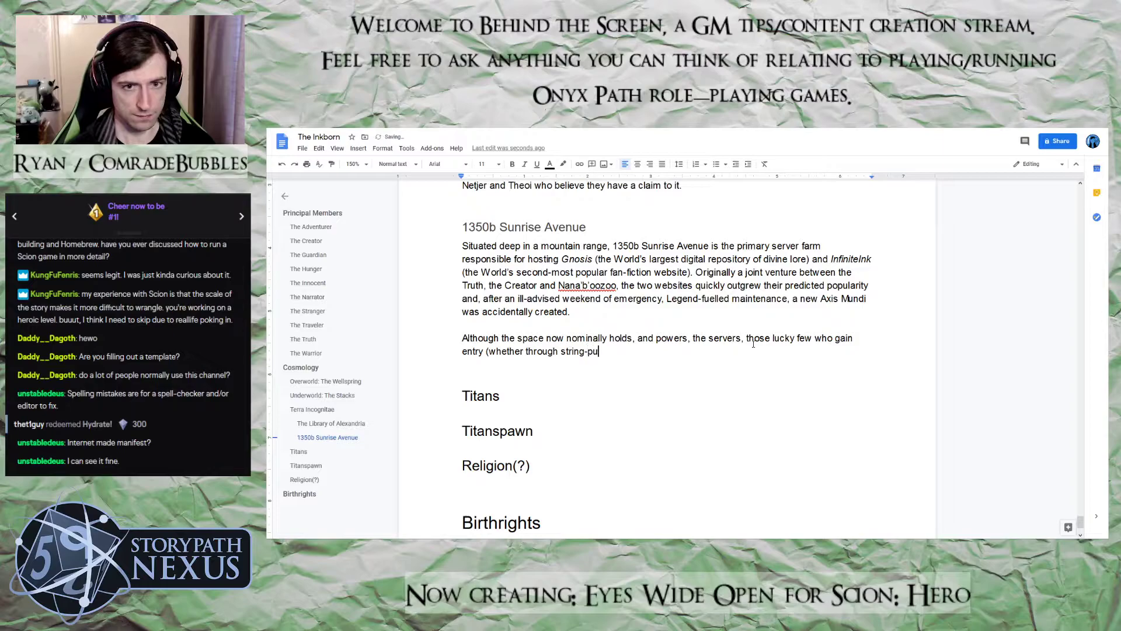
{"action": "type", "text": "lling or w"}
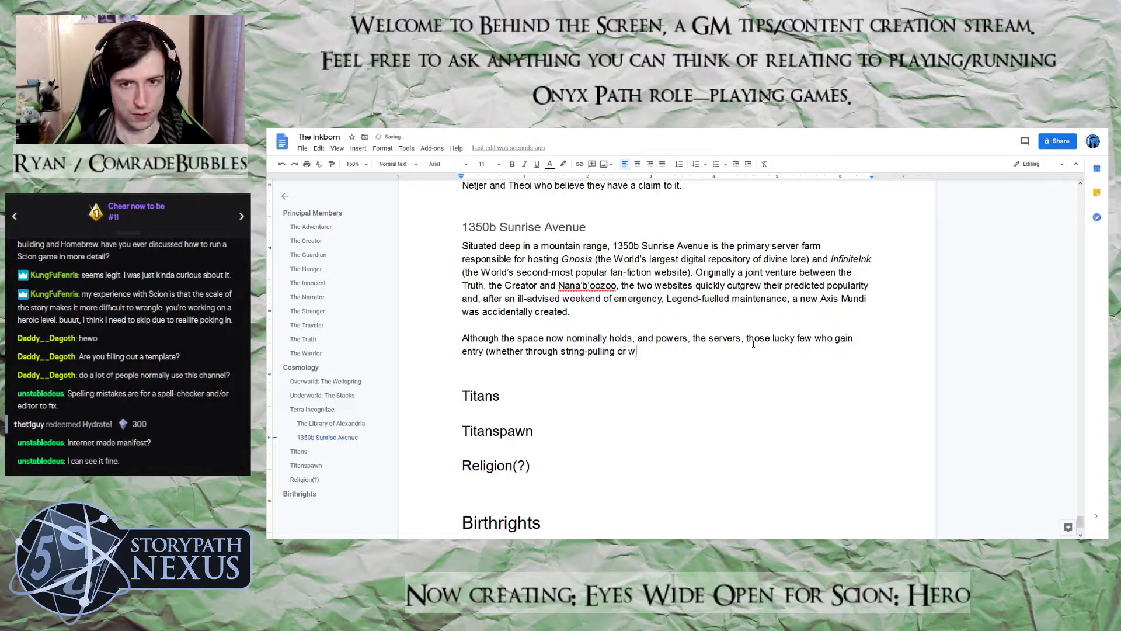
{"action": "type", "text": "inning the"}
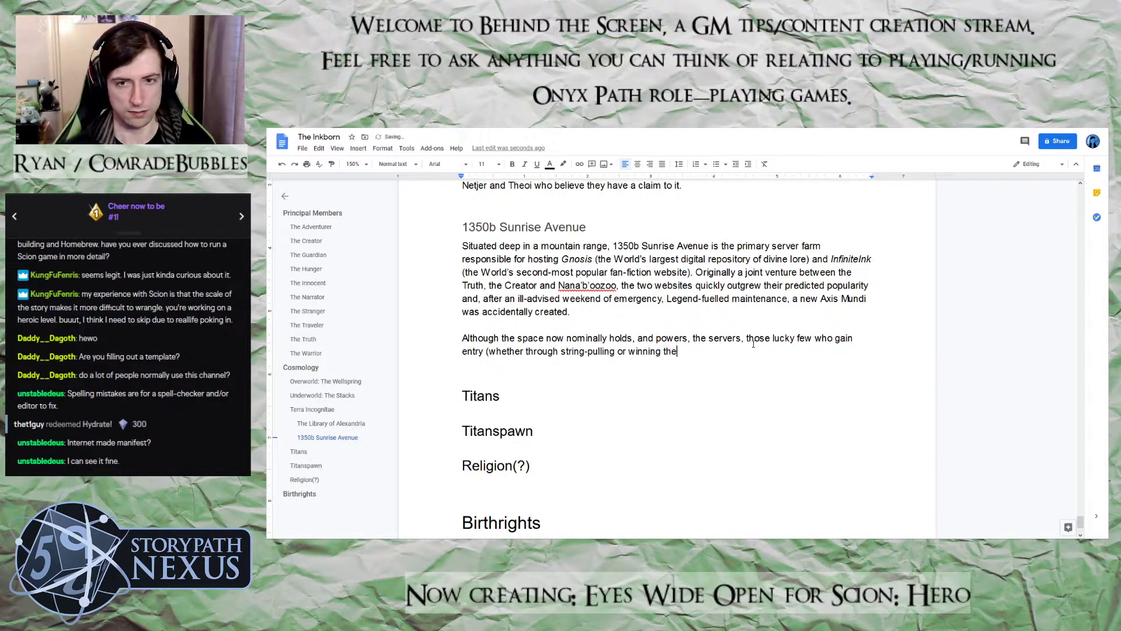
{"action": "type", "text": " infreq"}
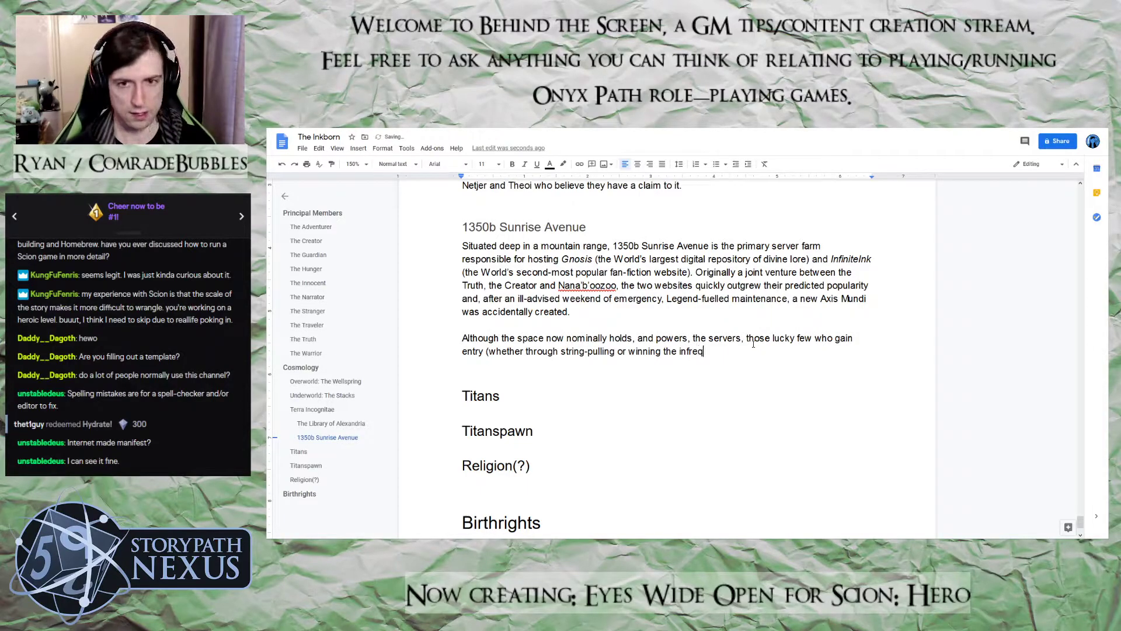
{"action": "type", "text": "uent "}
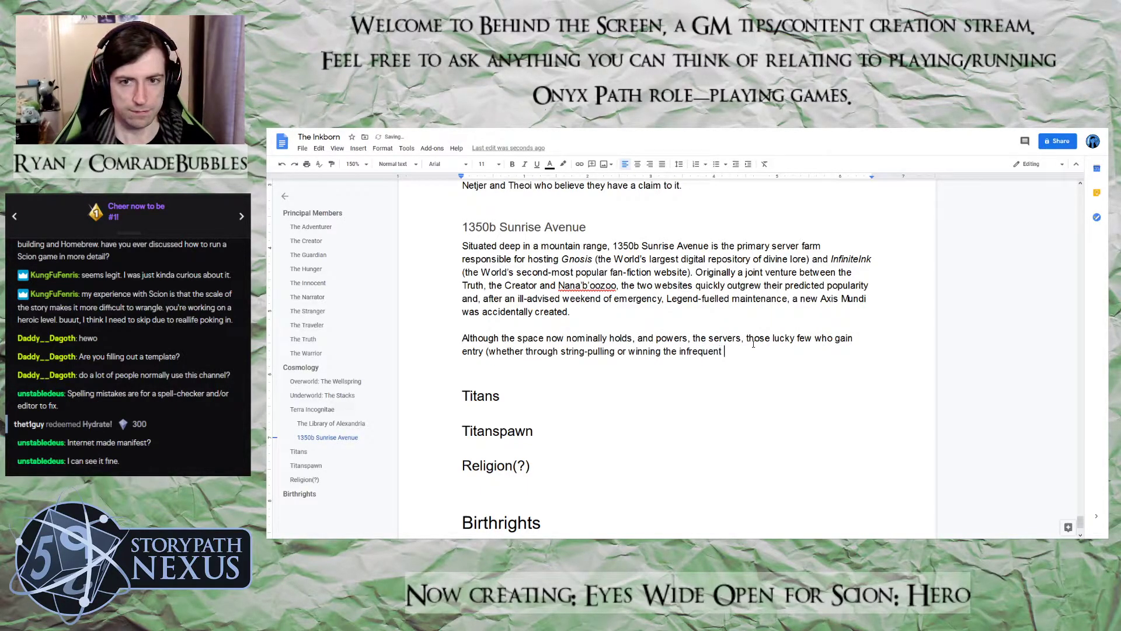
{"action": "type", "text": "contests "}
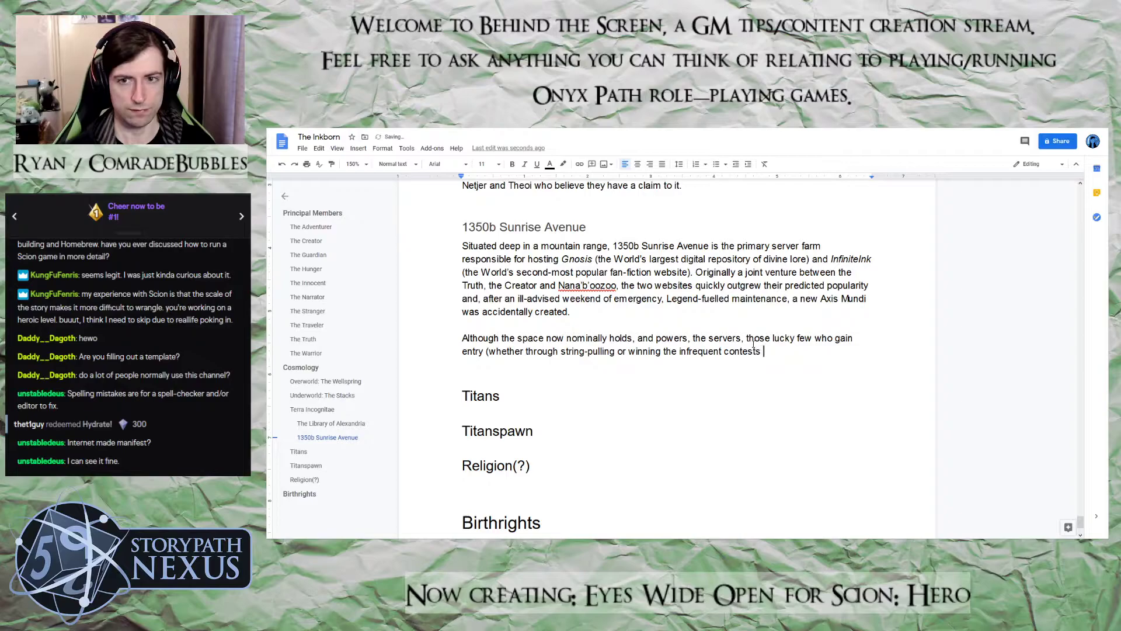
{"action": "type", "text": "on"}
Add the website name "InifiniteInk" in italics after "contests on" and return to regular text
{"action": "key", "text": "ctrl+i"}
{"action": "type", "text": "Iniq"}
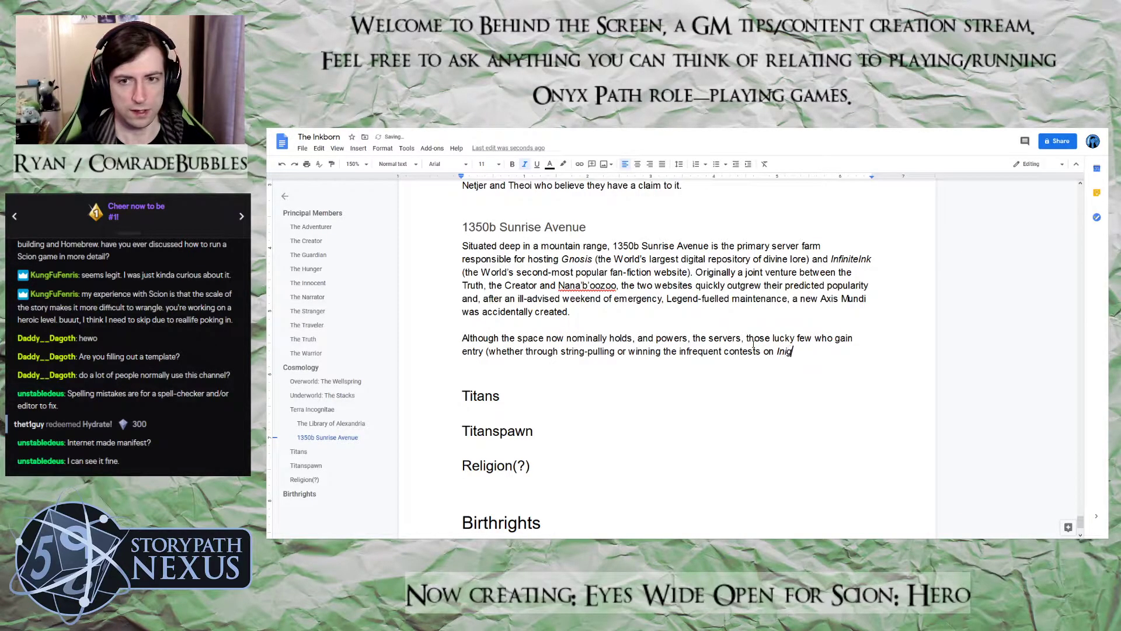
{"action": "key", "text": "BackSpace"}
{"action": "type", "text": "finit"}
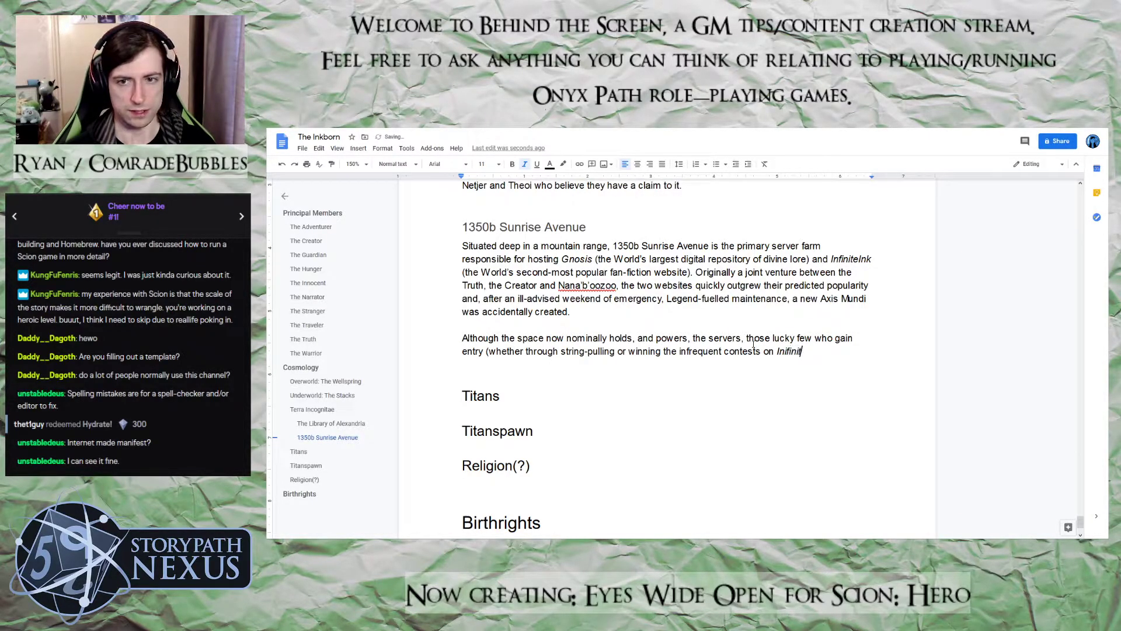
{"action": "type", "text": "eInk"}
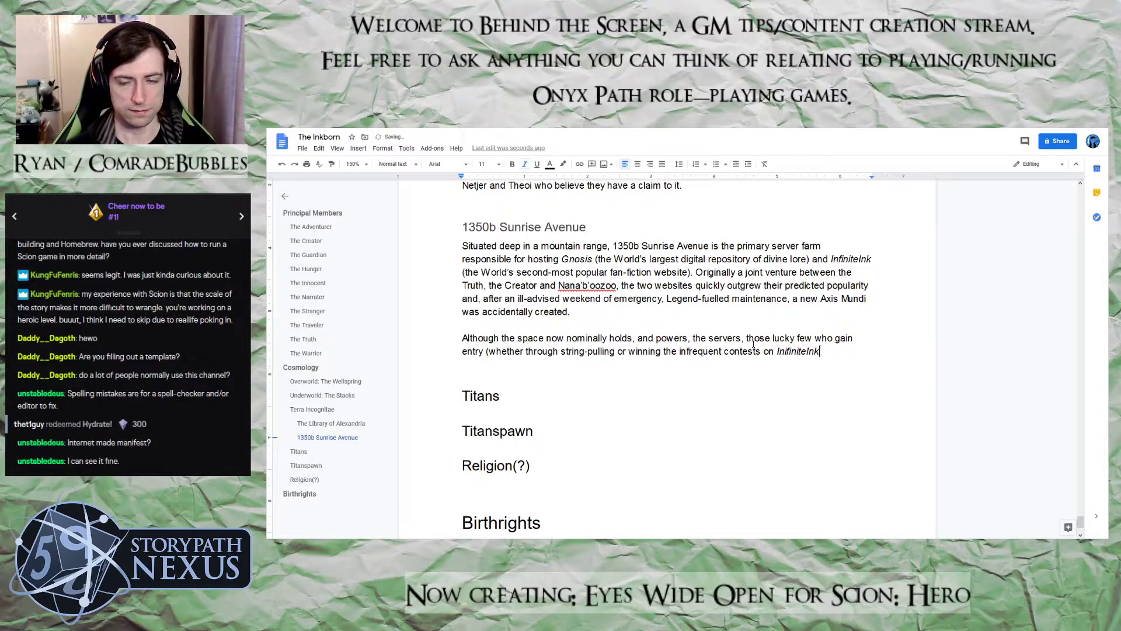
{"action": "key", "text": "ctrl+i"}
Close the parenthesis and continue the sentence with "say that it is a digital playground"
{"action": "type", "text": ") sa"}
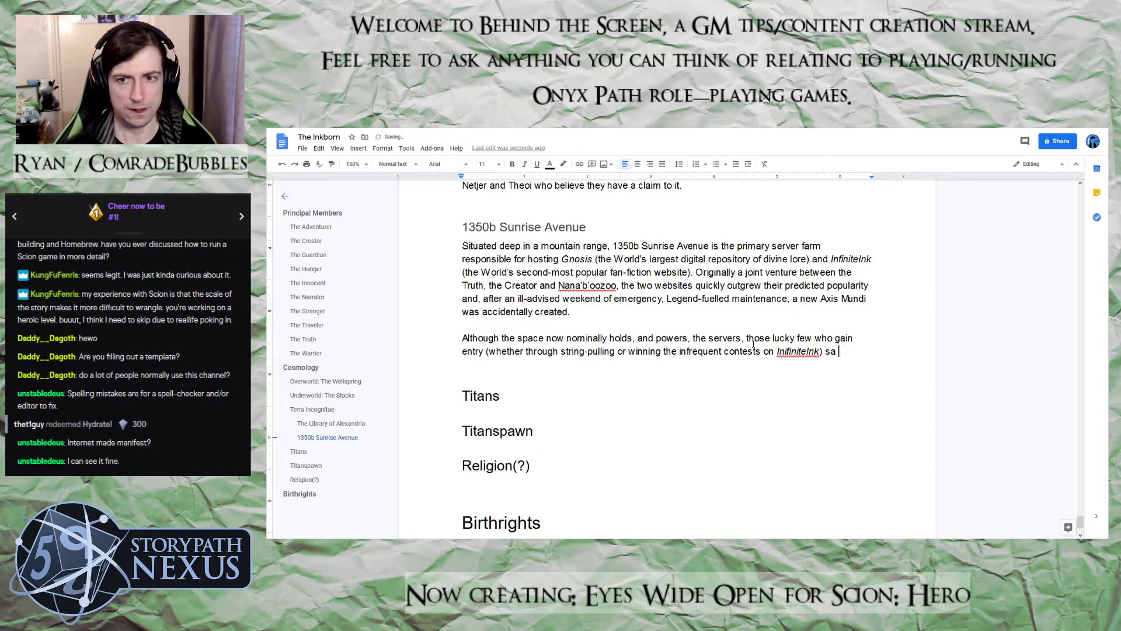
{"action": "key", "text": "BackSpace"}
{"action": "type", "text": "y"}
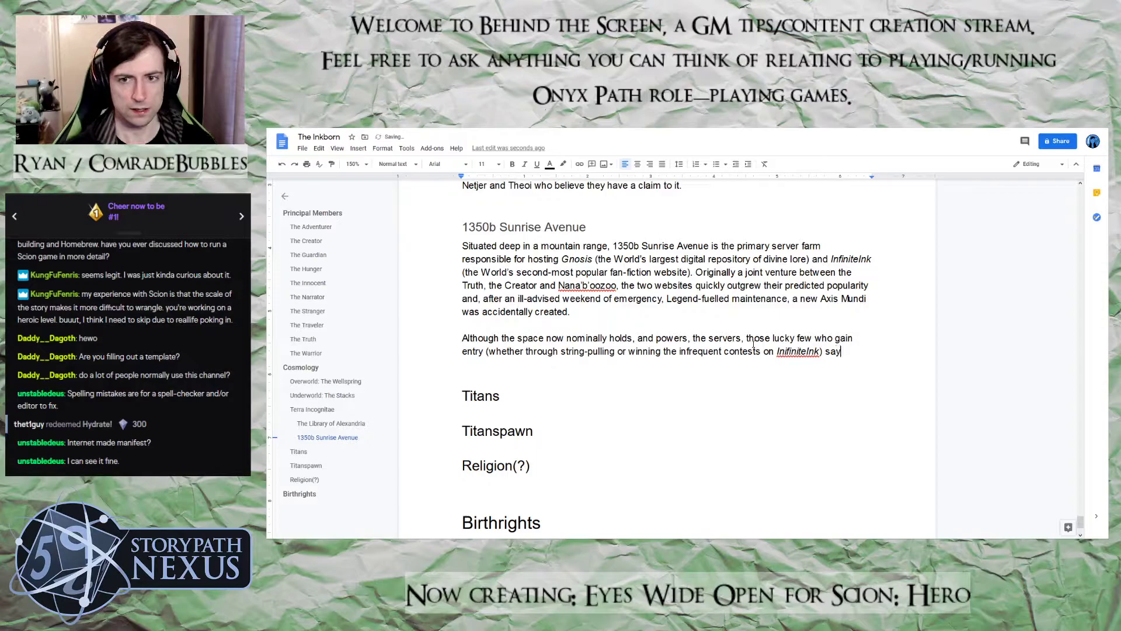
{"action": "type", "text": " that it i"}
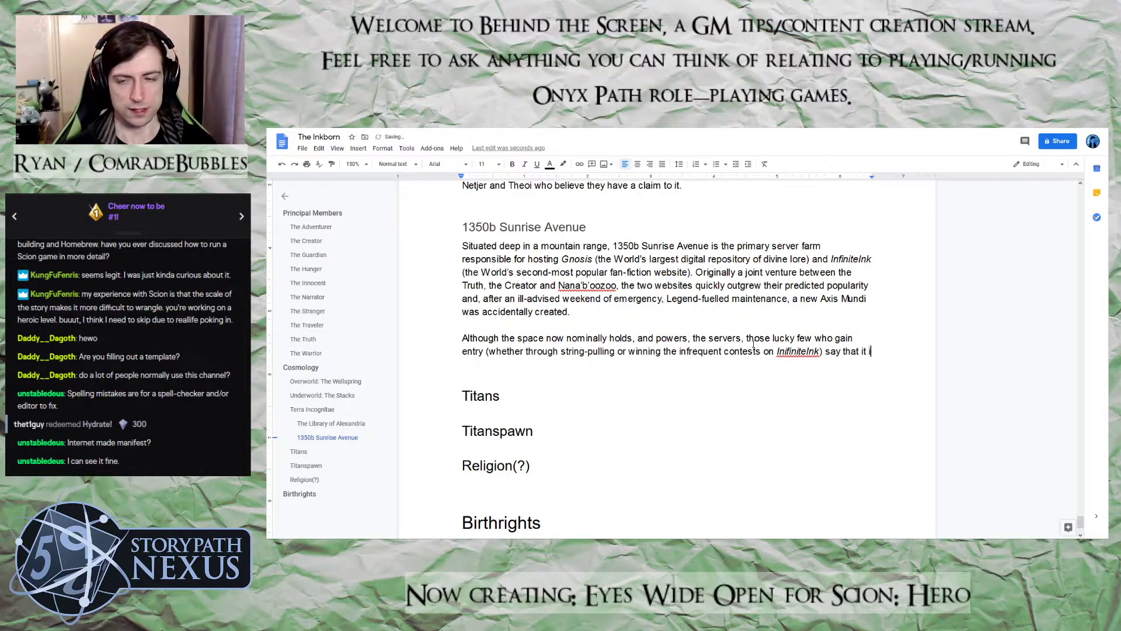
{"action": "type", "text": "s a fi"}
{"action": "key", "text": "BackSpace"}
{"action": "key", "text": "BackSpace"}
{"action": "type", "text": "digital paly"}
{"action": "key", "text": "BackSpace"}
{"action": "key", "text": "BackSpace"}
{"action": "key", "text": "BackSpace"}
{"action": "type", "text": "layground "}
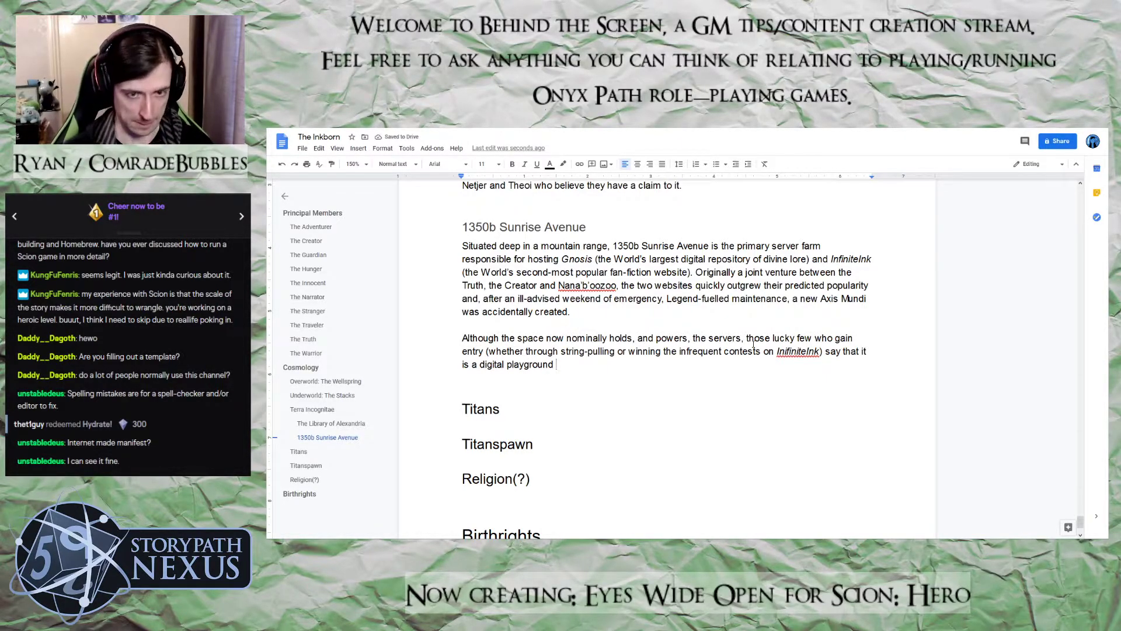
{"action": "type", "text": "where any ex"}
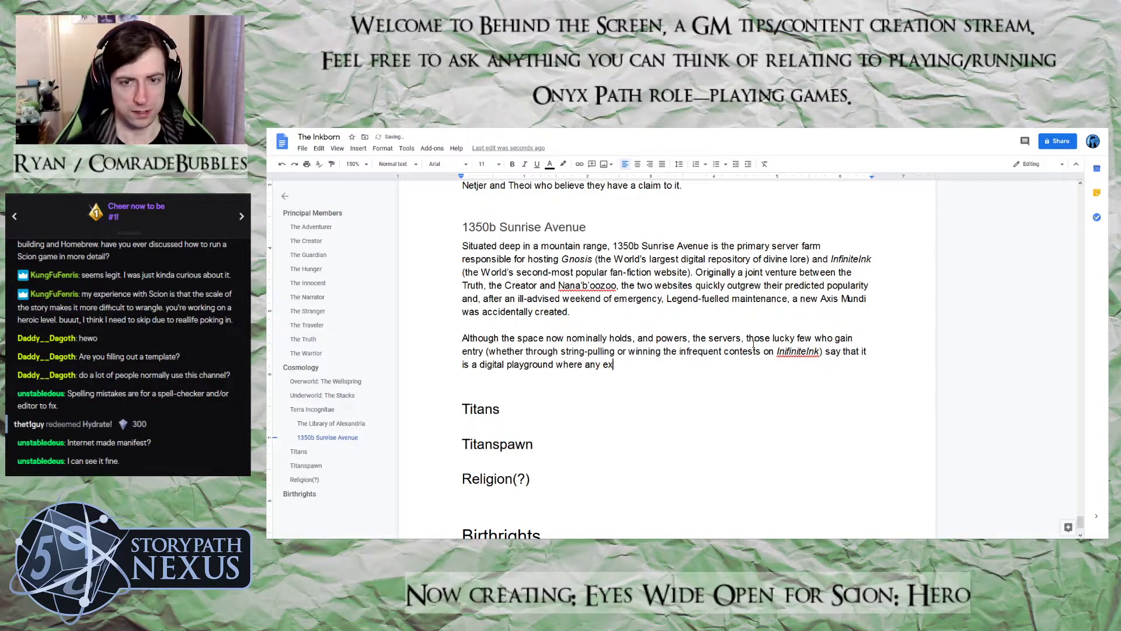
{"action": "type", "text": "perience "}
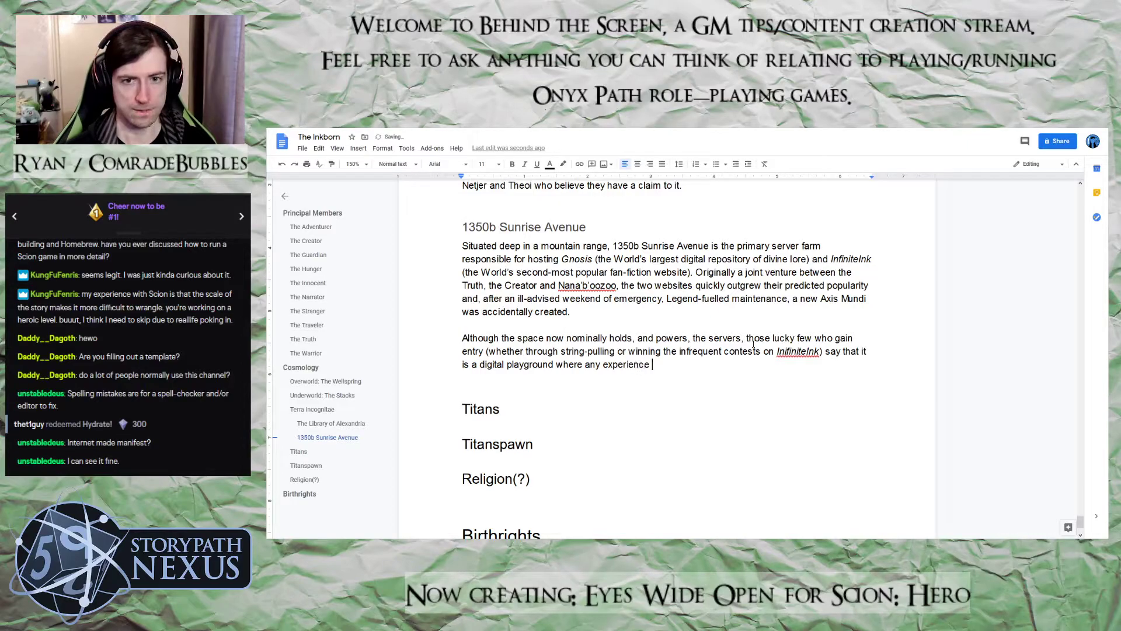
{"action": "type", "text": "available "}
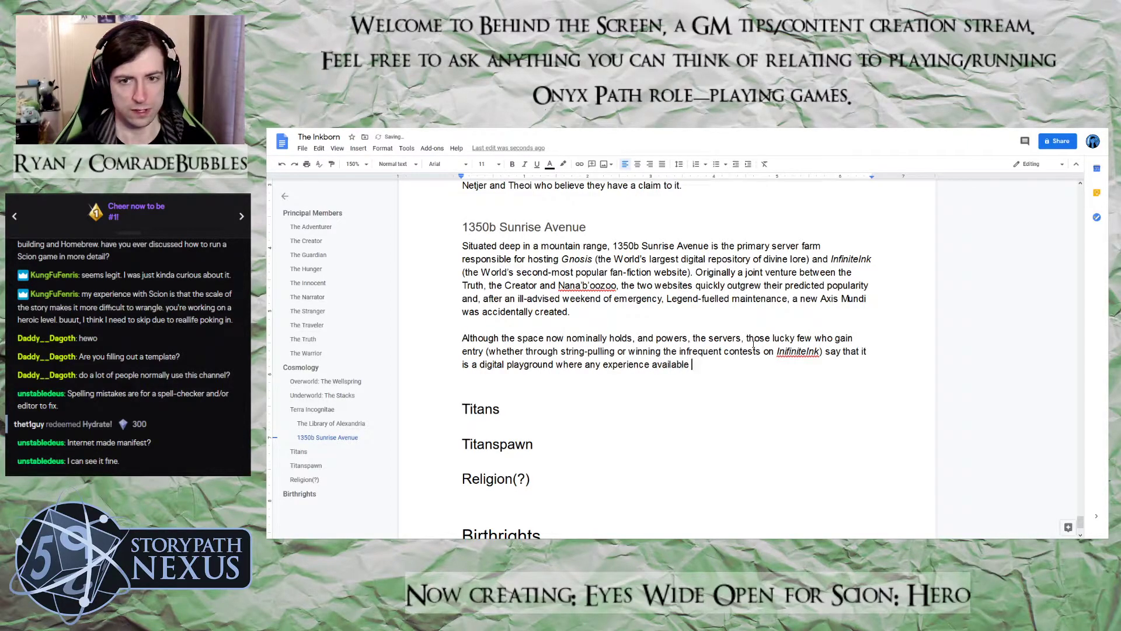
{"action": "type", "text": "on the internet "}
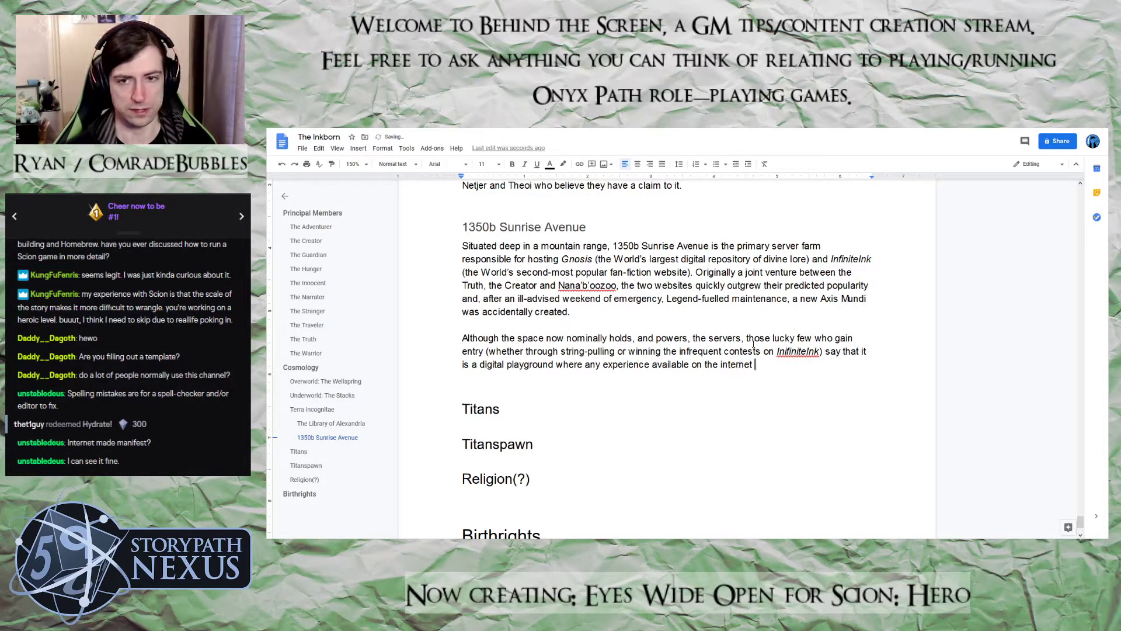
{"action": "type", "text": "can be made m"}
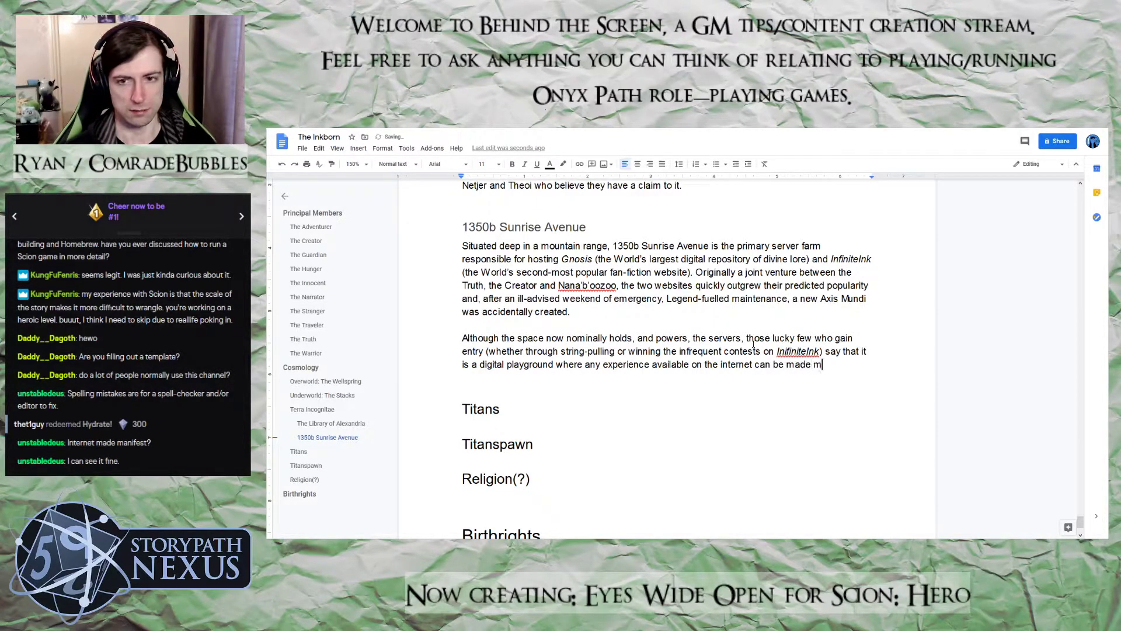
Finish the sentence with "where any experience available on the internet can be made manifest."
{"action": "type", "text": "anifest. "}
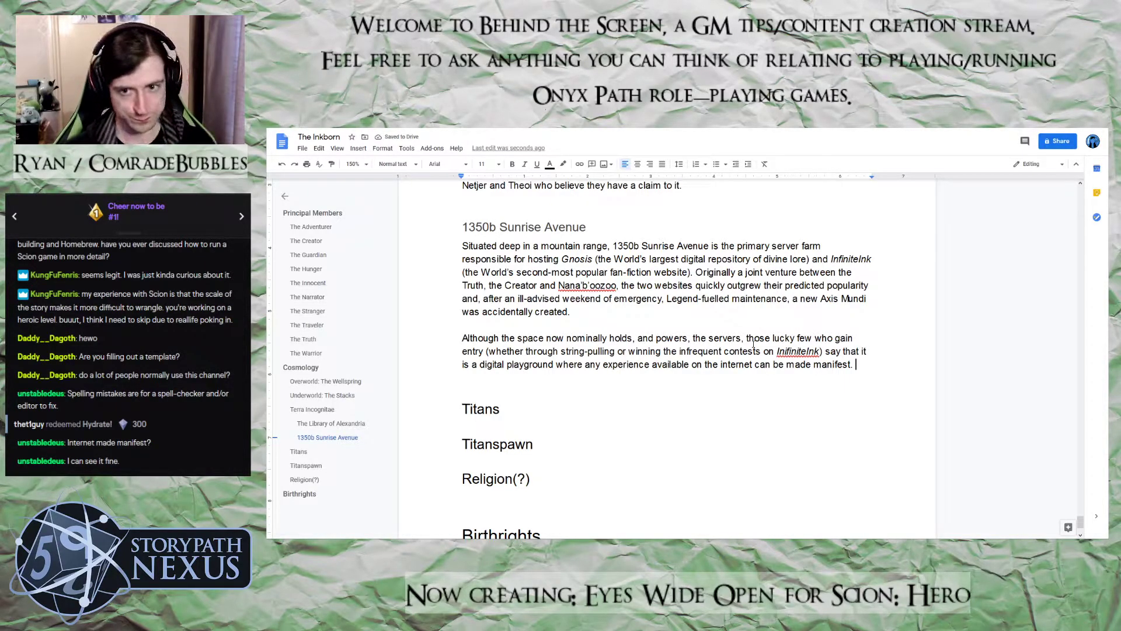
{"action": "type", "text": "As a resi"}
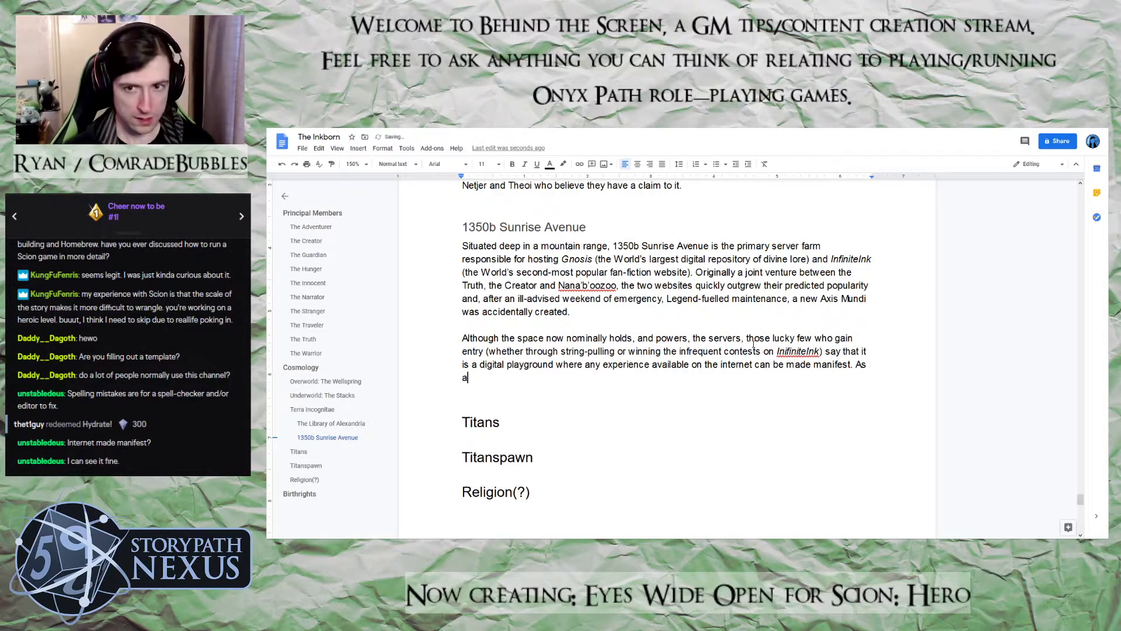
{"action": "type", "text": "u"}
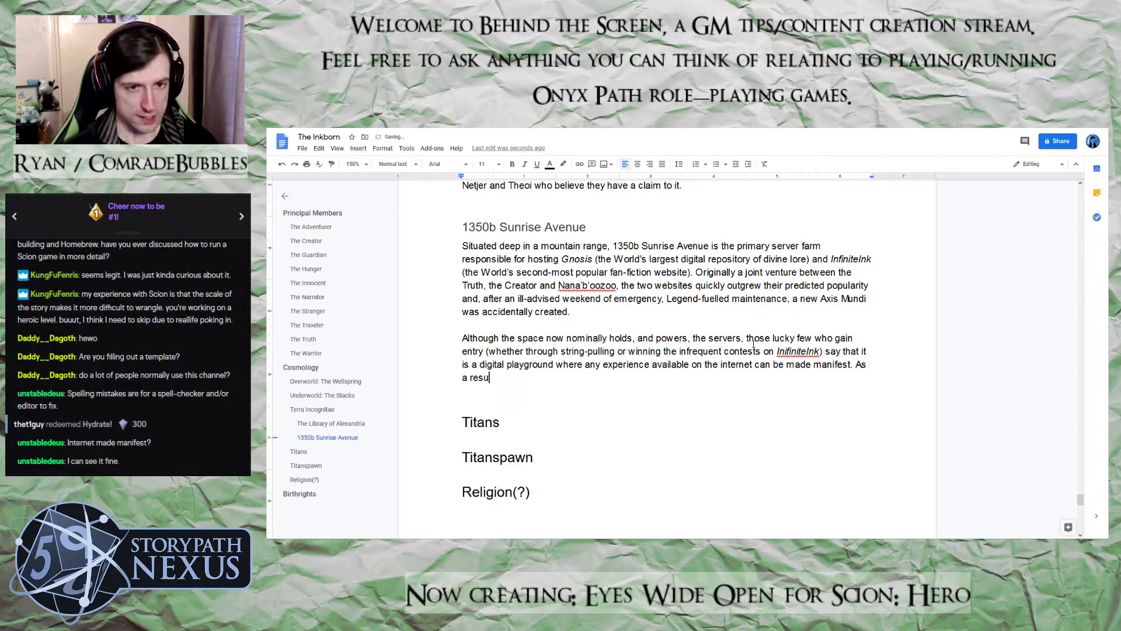
{"action": "type", "text": "lt, many peopl"}
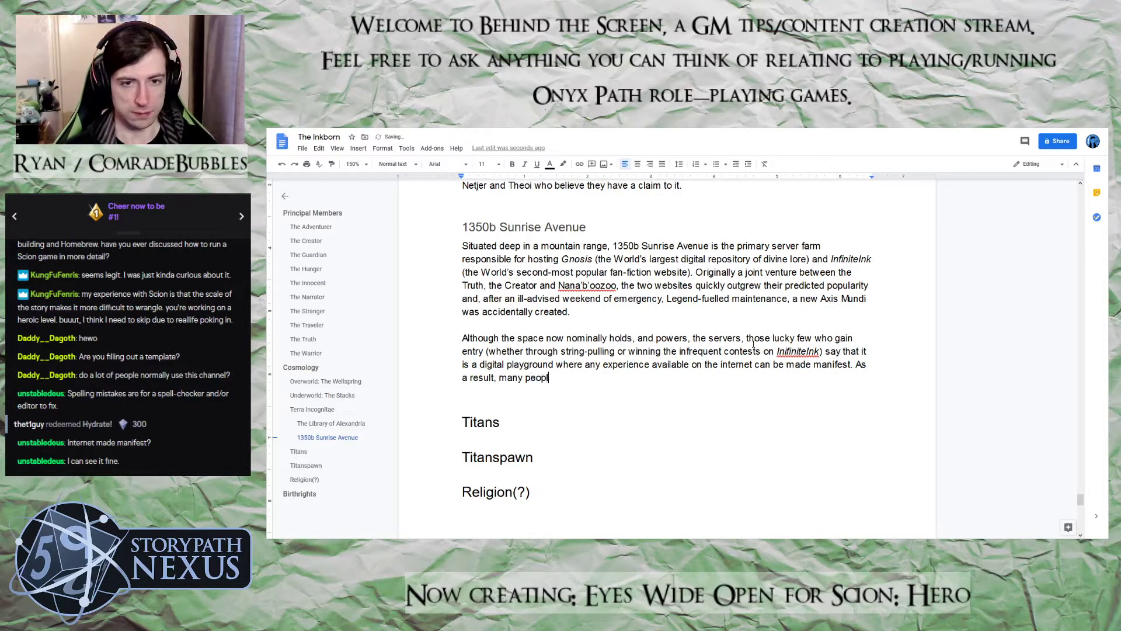
{"action": "type", "text": "e, both"}
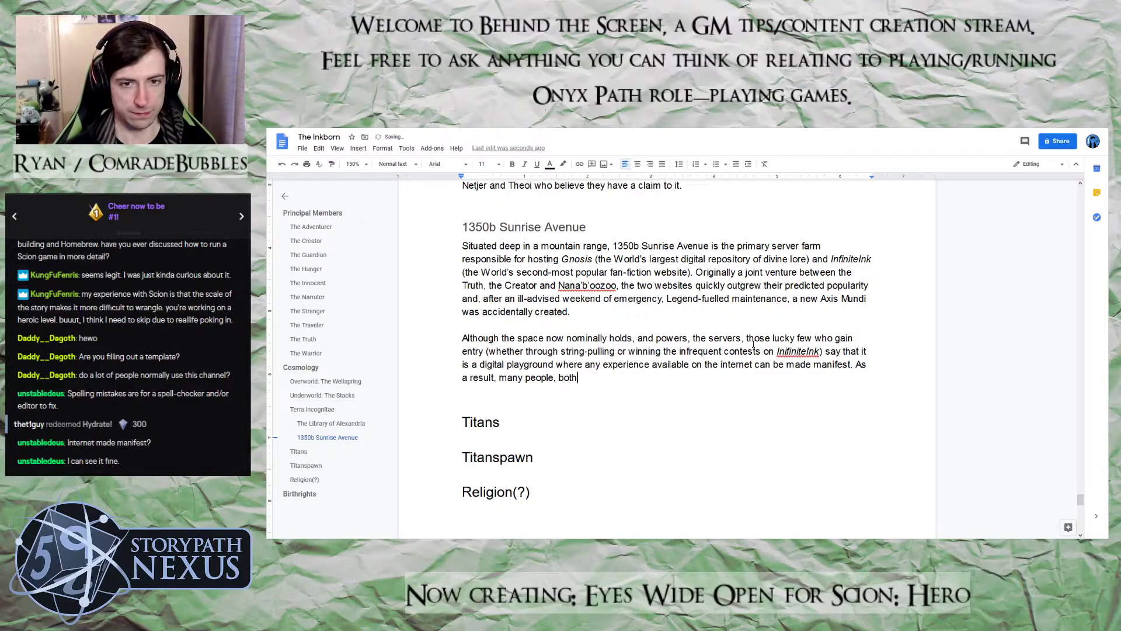
{"action": "type", "text": " Scion"}
{"action": "key", "text": "BackSpace"}
{"action": "key", "text": "BackSpace"}
{"action": "type", "text": "on"}
{"action": "key", "text": "BackSpace"}
{"action": "key", "text": "BackSpace"}
{"action": "key", "text": "BackSpace"}
{"action": "key", "text": "BackSpace"}
{"action": "key", "text": "BackSpace"}
{"action": "key", "text": "BackSpace"}
{"action": "key", "text": "BackSpace"}
{"action": "key", "text": "BackSpace"}
{"action": "key", "text": "BackSpace"}
{"action": "key", "text": "BackSpace"}
{"action": "key", "text": "BackSpace"}
{"action": "key", "text": "BackSpace"}
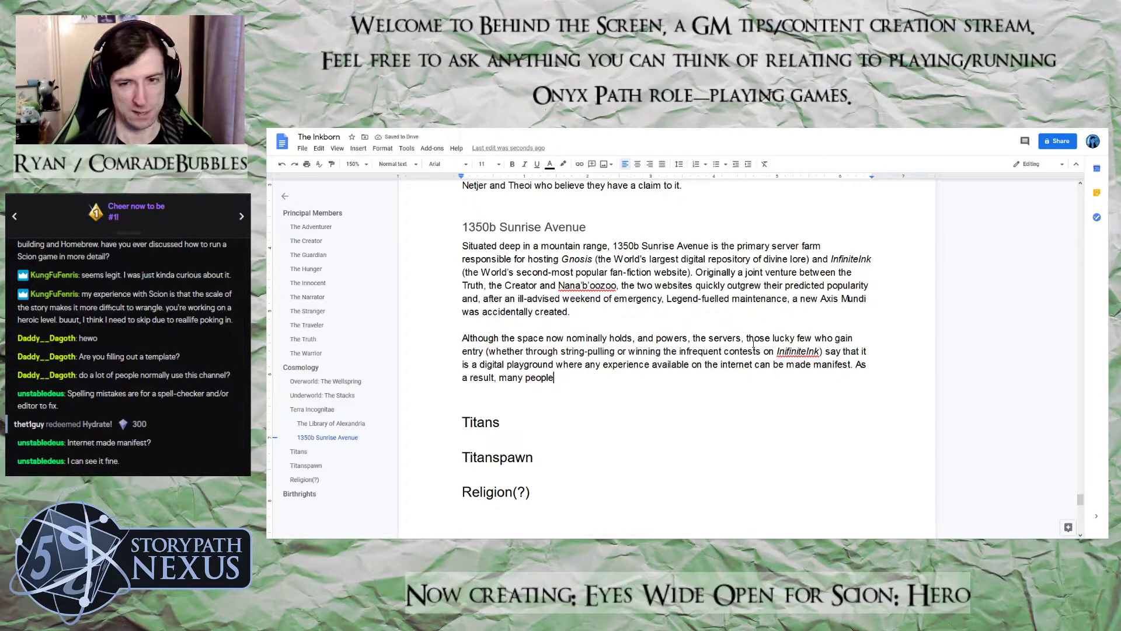
{"action": "type", "text": "spend i"}
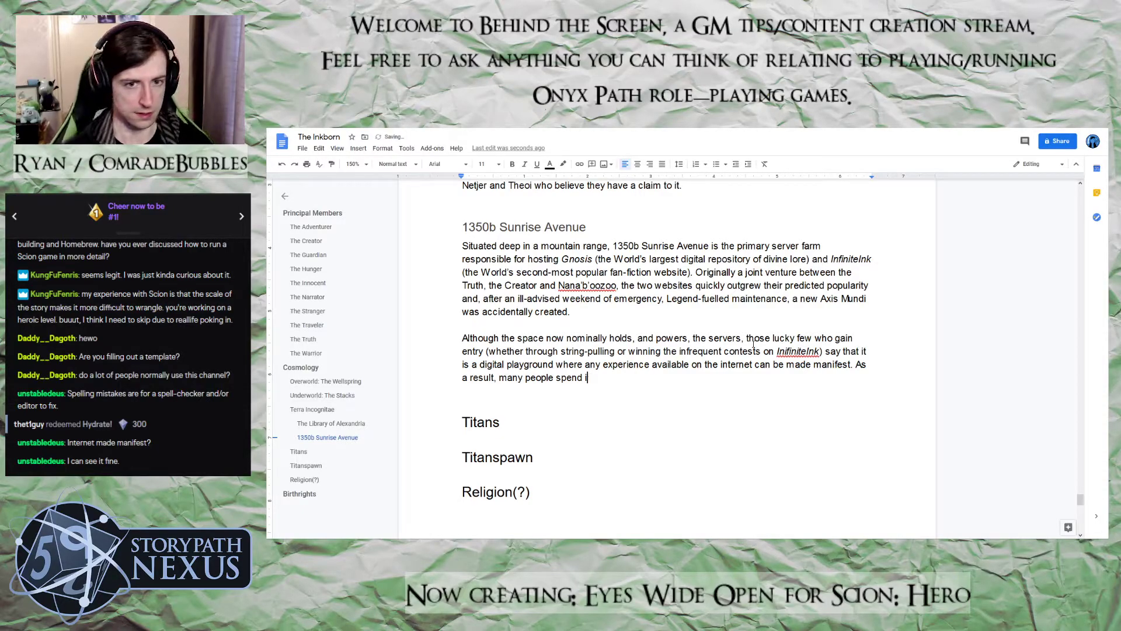
{"action": "key", "text": "BackSpace"}
{"action": "key", "text": "BackSpace"}
{"action": "key", "text": "BackSpace"}
{"action": "key", "text": "BackSpace"}
{"action": "key", "text": "BackSpace"}
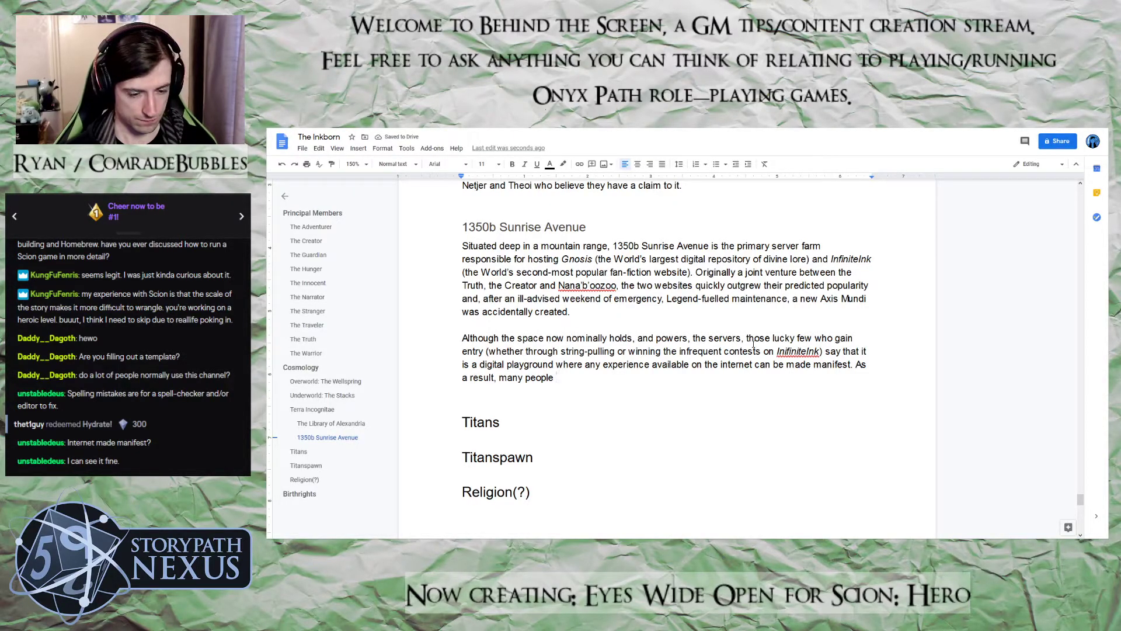
Continue the sentence after "many people" with "spend an inordinate amount of time, effort and money"
{"action": "type", "text": "spend an inor"}
{"action": "key", "text": "BackSpace"}
{"action": "type", "text": "ordinate "}
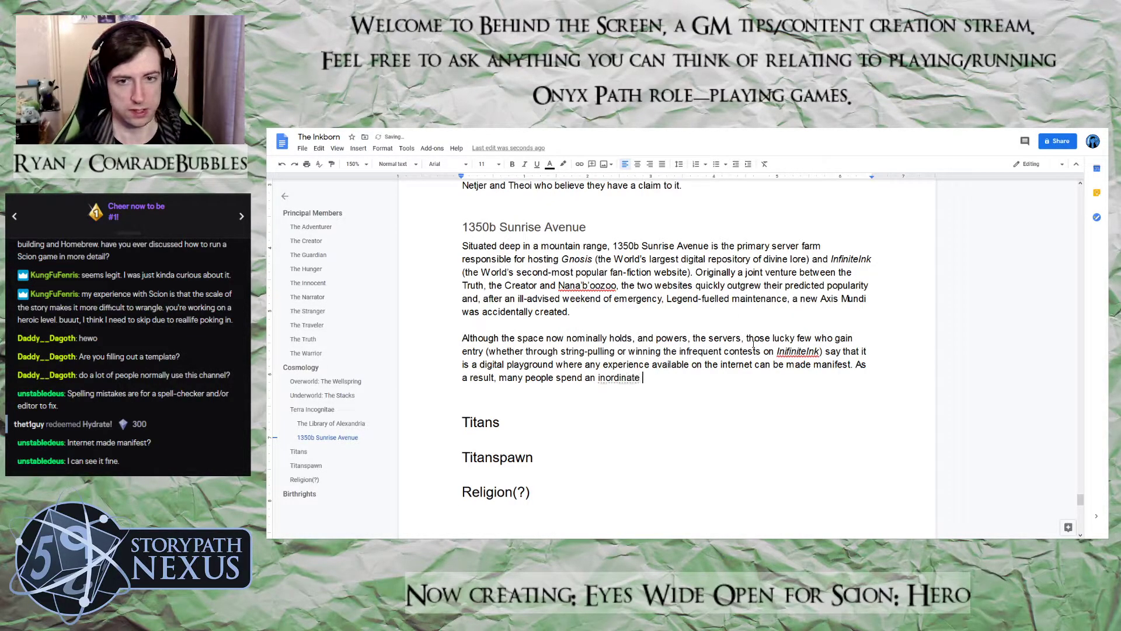
{"action": "type", "text": "amount of time "}
{"action": "type", "text": " effort and mom"}
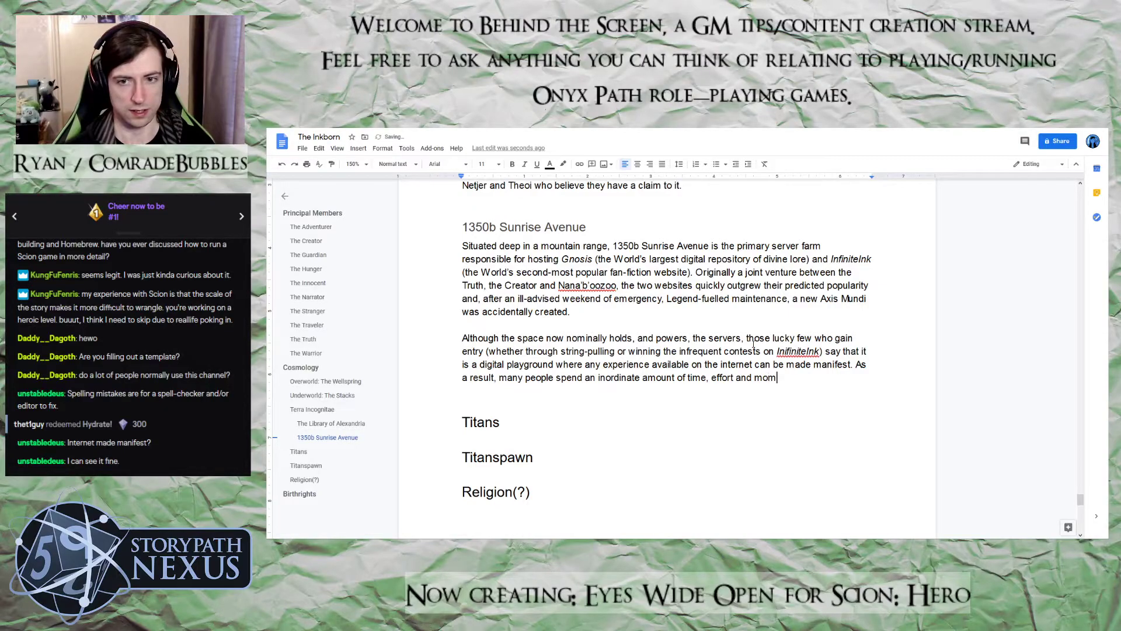
{"action": "key", "text": "BackSpace"}
{"action": "type", "text": "ney trying to b"}
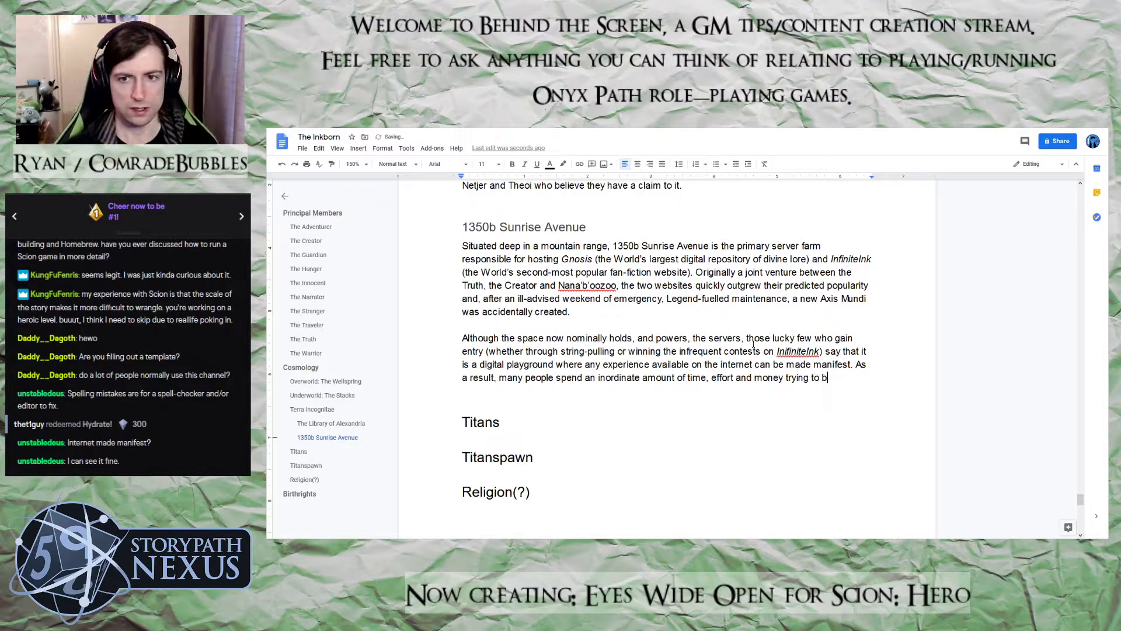
{"action": "type", "text": "reak into "}
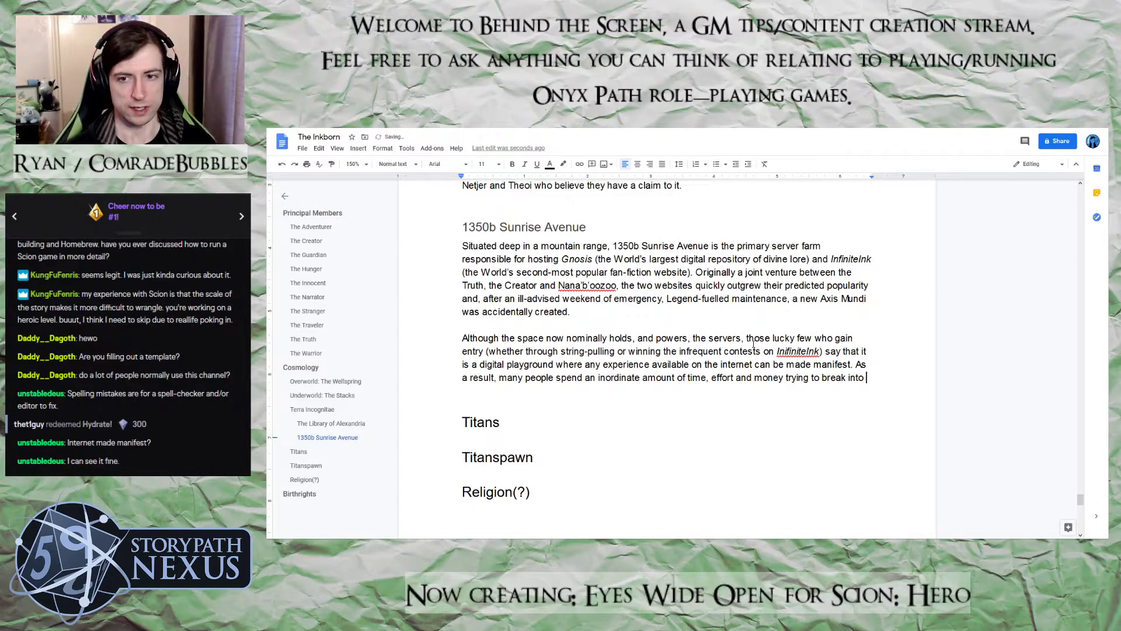
{"action": "type", "text": "the secure faciliy"}
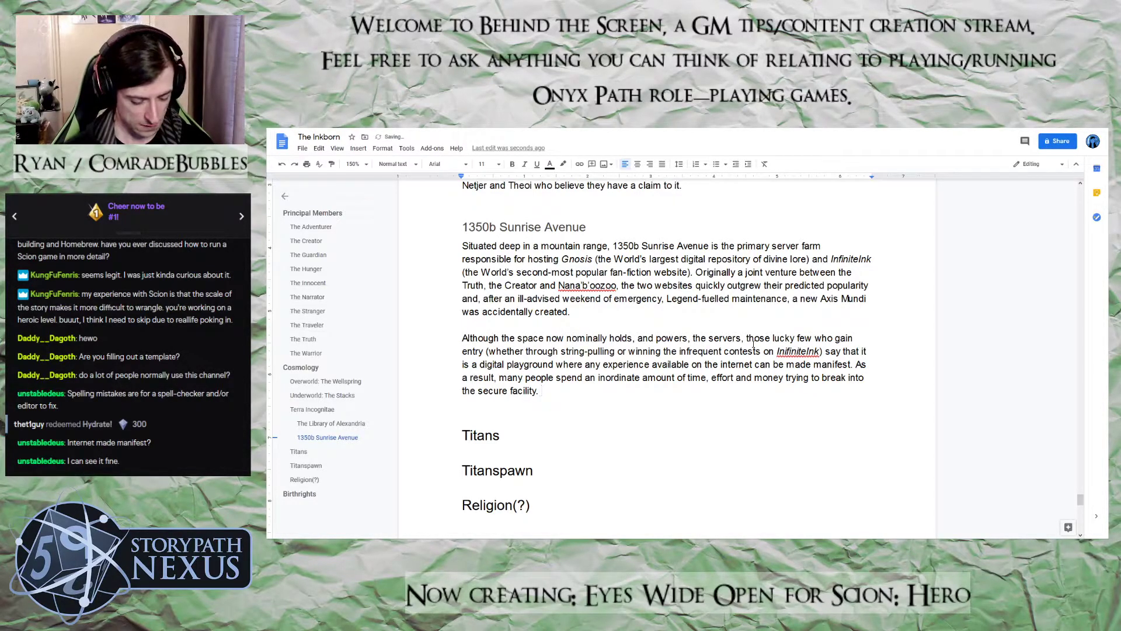
{"action": "type", "text": ". These oul"}
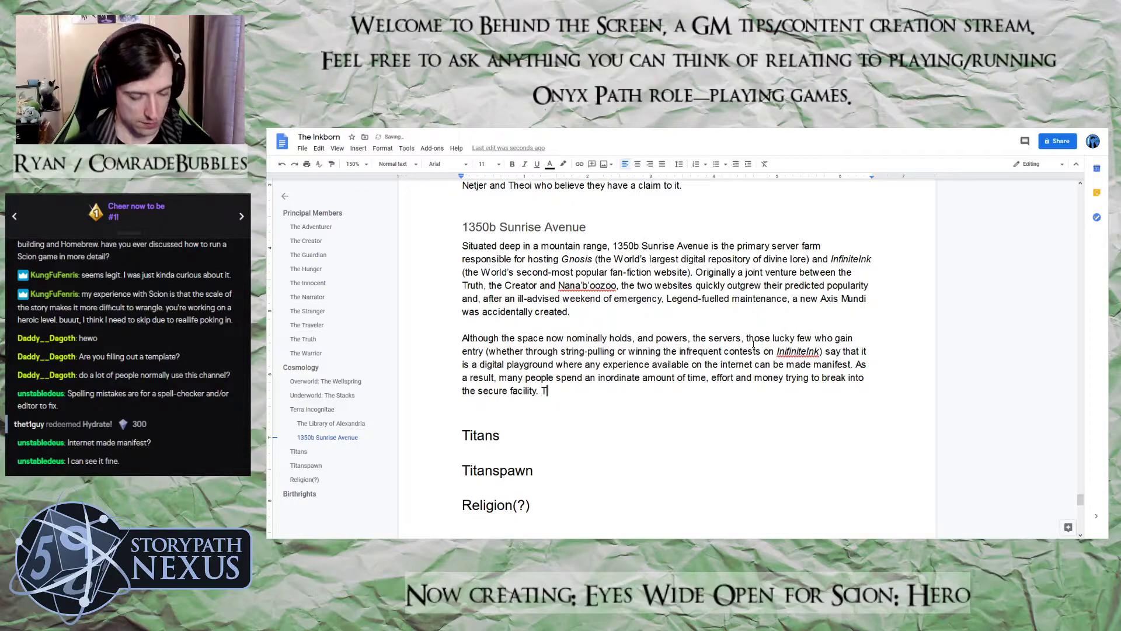
End the sentence with a period and start another with "These would-be visitors rarely succeed"
{"action": "key", "text": "BackSpace"}
{"action": "key", "text": "BackSpace"}
{"action": "key", "text": "BackSpace"}
{"action": "type", "text": "would"}
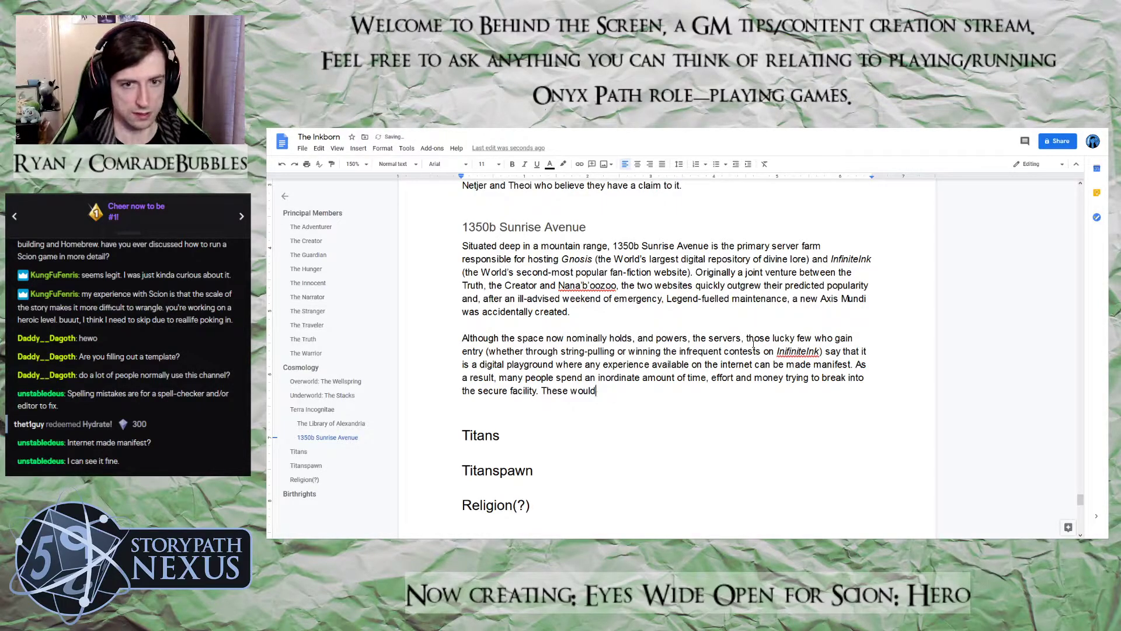
{"action": "type", "text": "-be"}
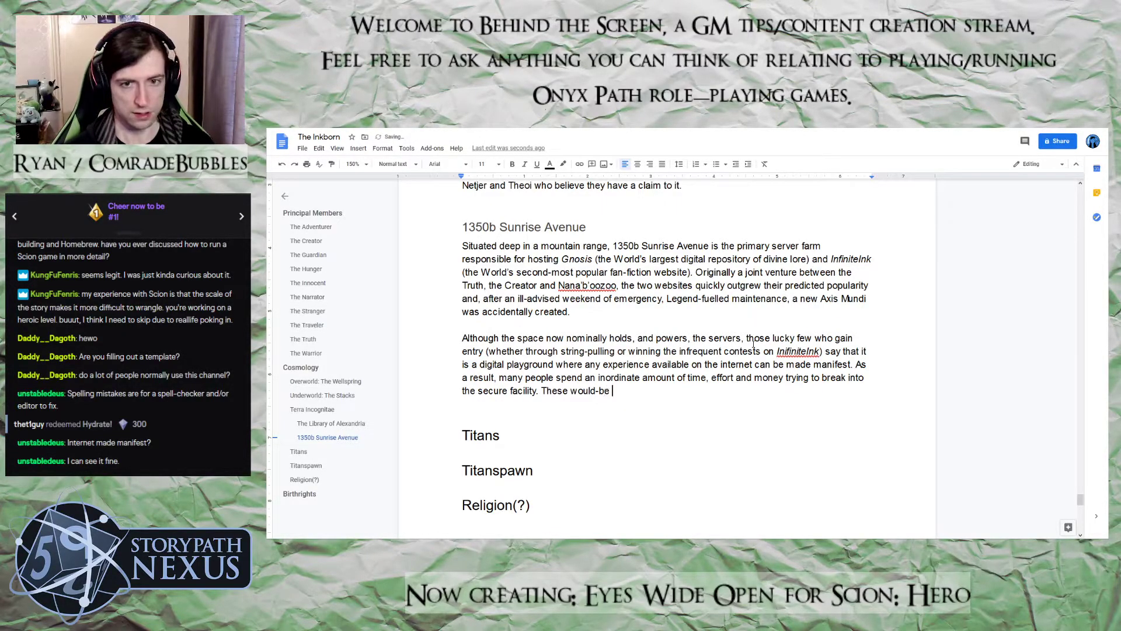
{"action": "type", "text": " visitors "}
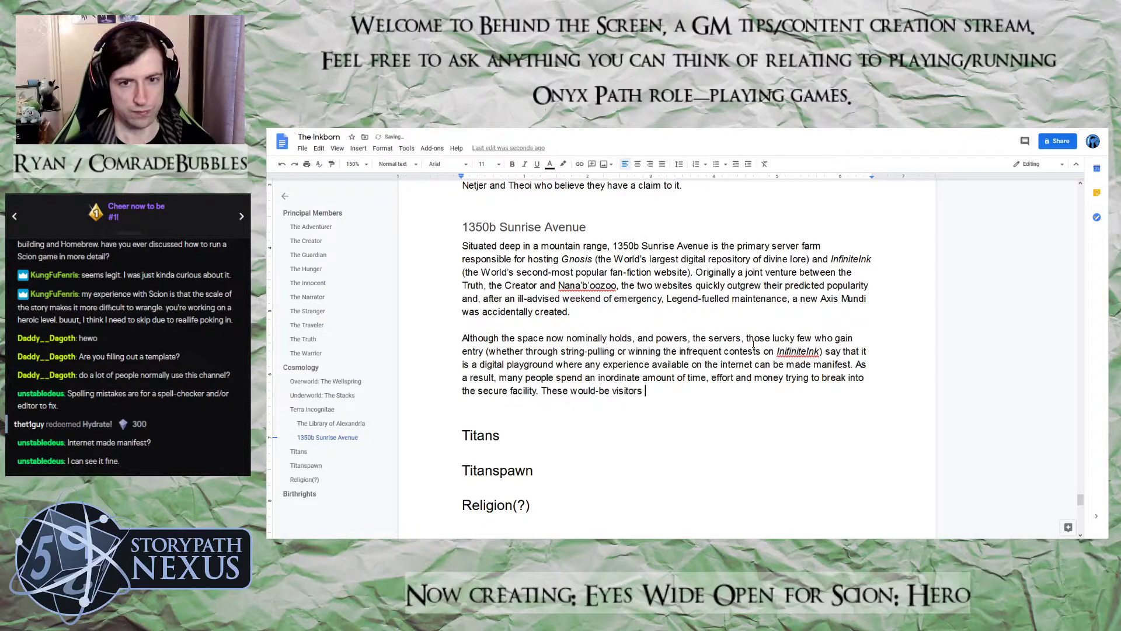
{"action": "type", "text": "rarely succee"}
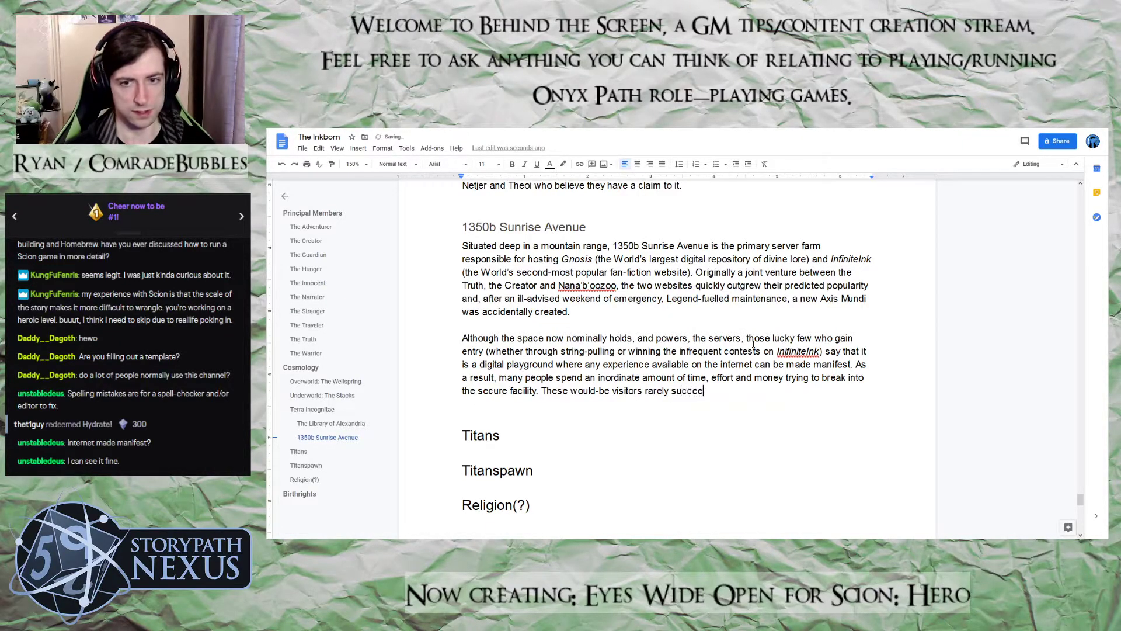
{"action": "type", "text": "d as the di"}
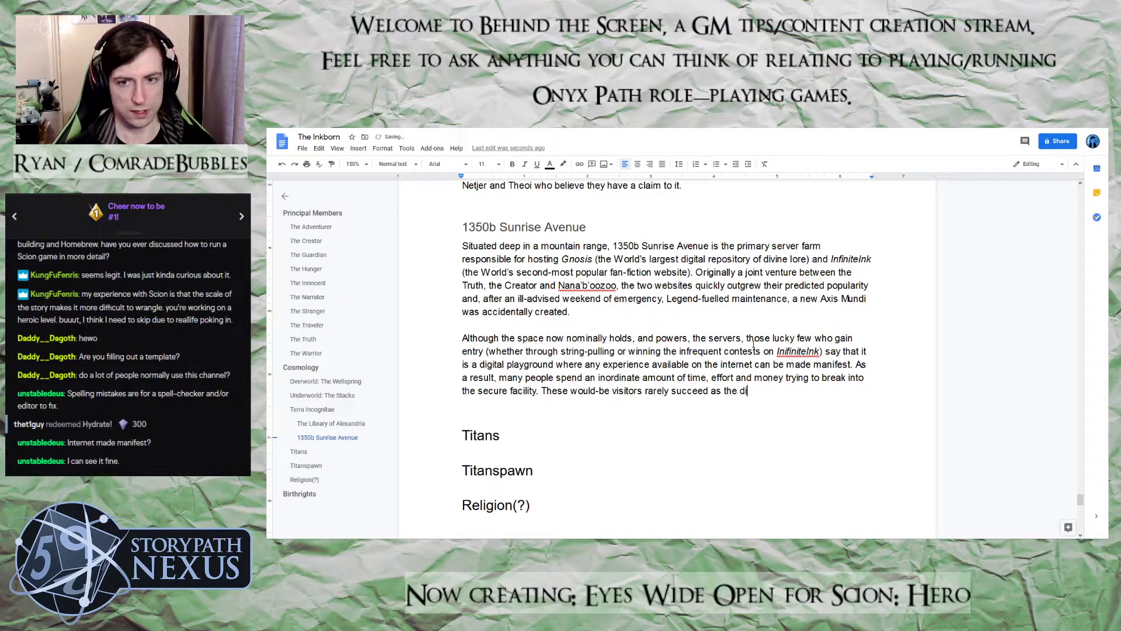
{"action": "type", "text": "gital firewalls"}
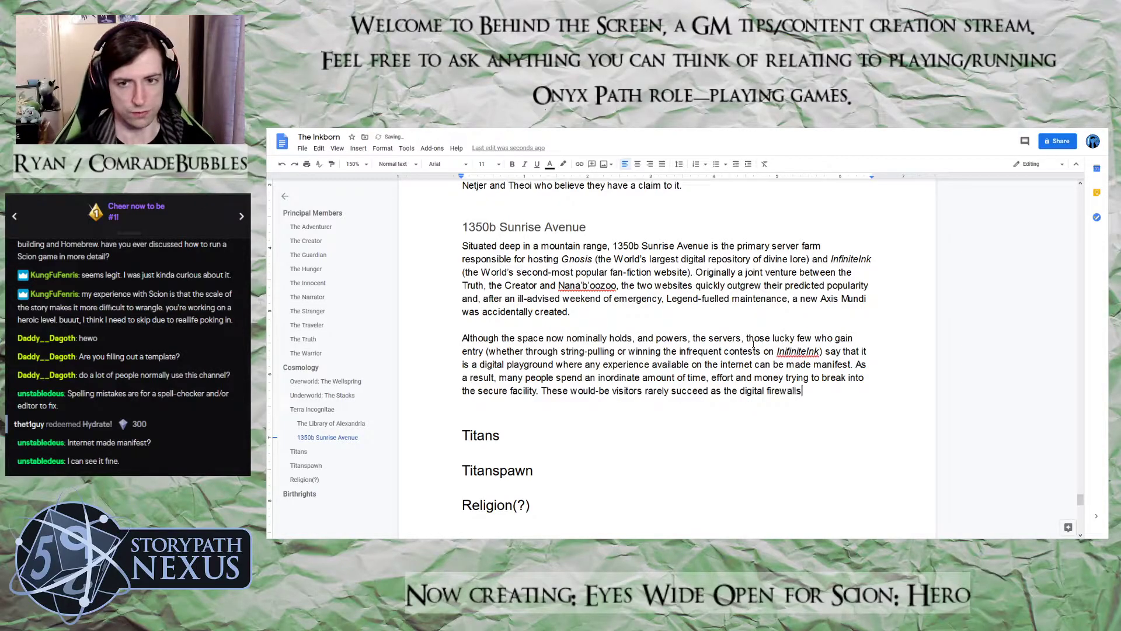
{"action": "type", "text": " around the serv"}
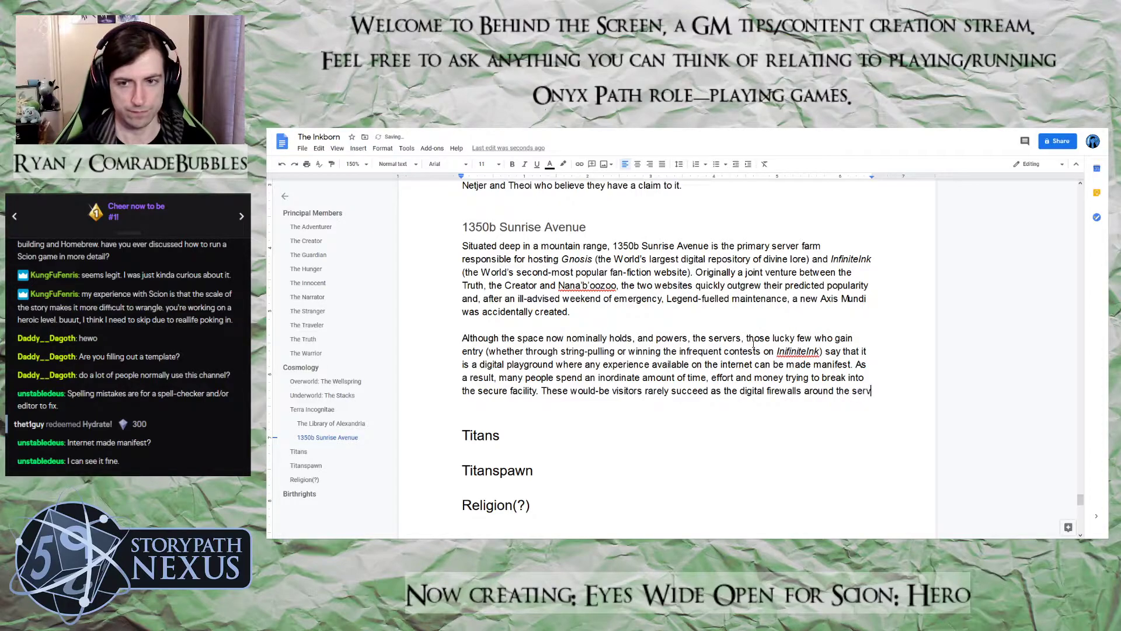
Continue the visitors sentence with "as the digital firewalls around the servers"
{"action": "type", "text": "ers have be"}
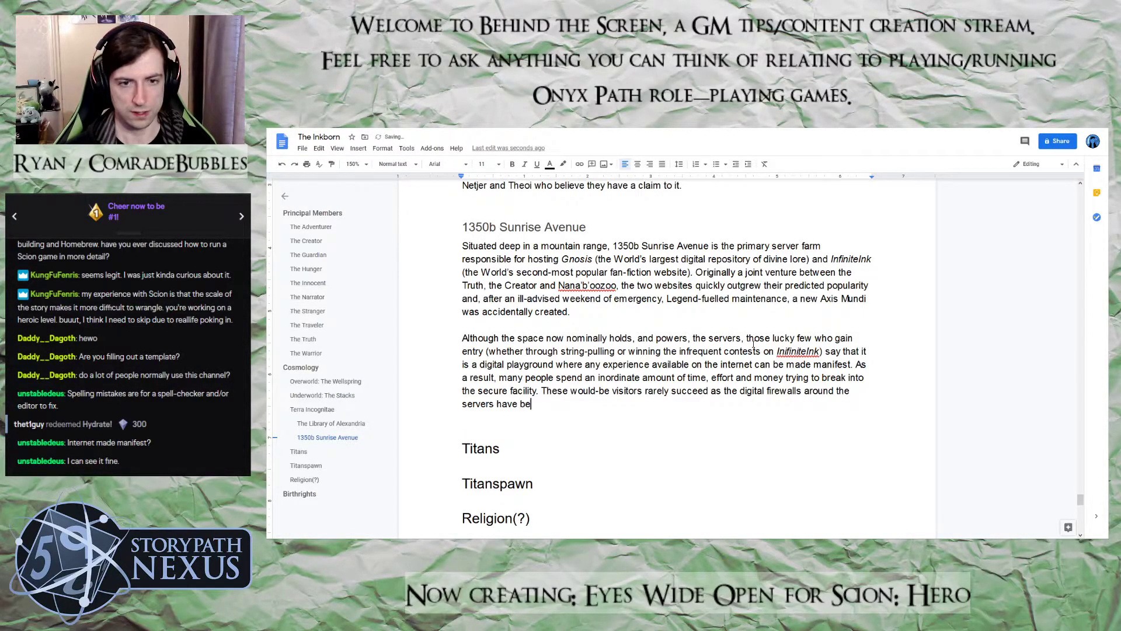
{"action": "type", "text": "en to man"}
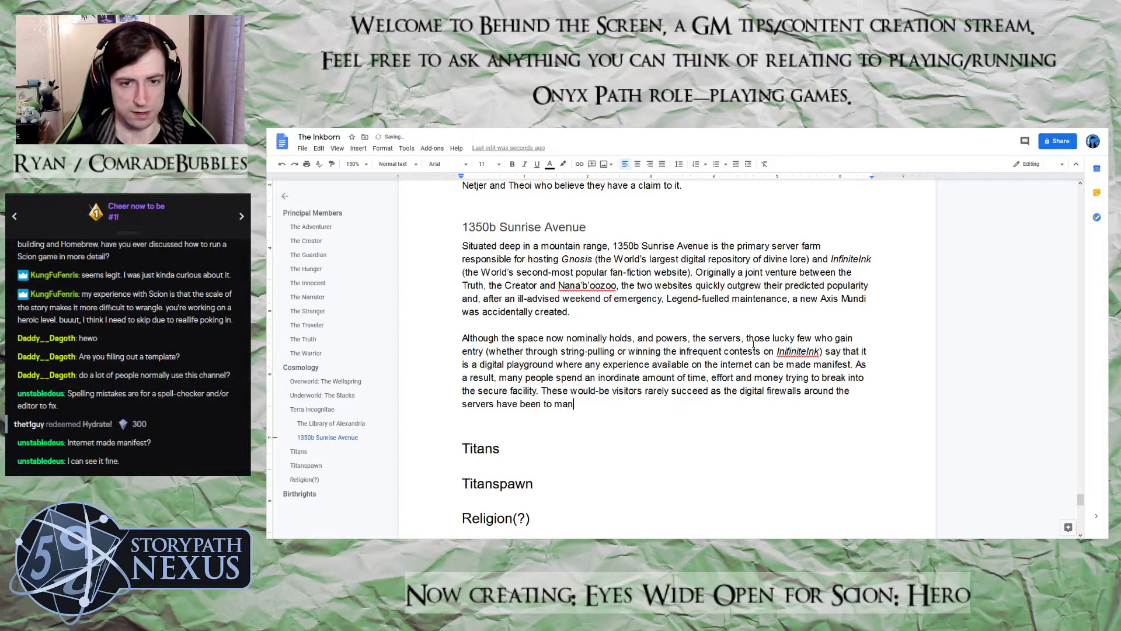
{"action": "type", "text": "ifest in re"}
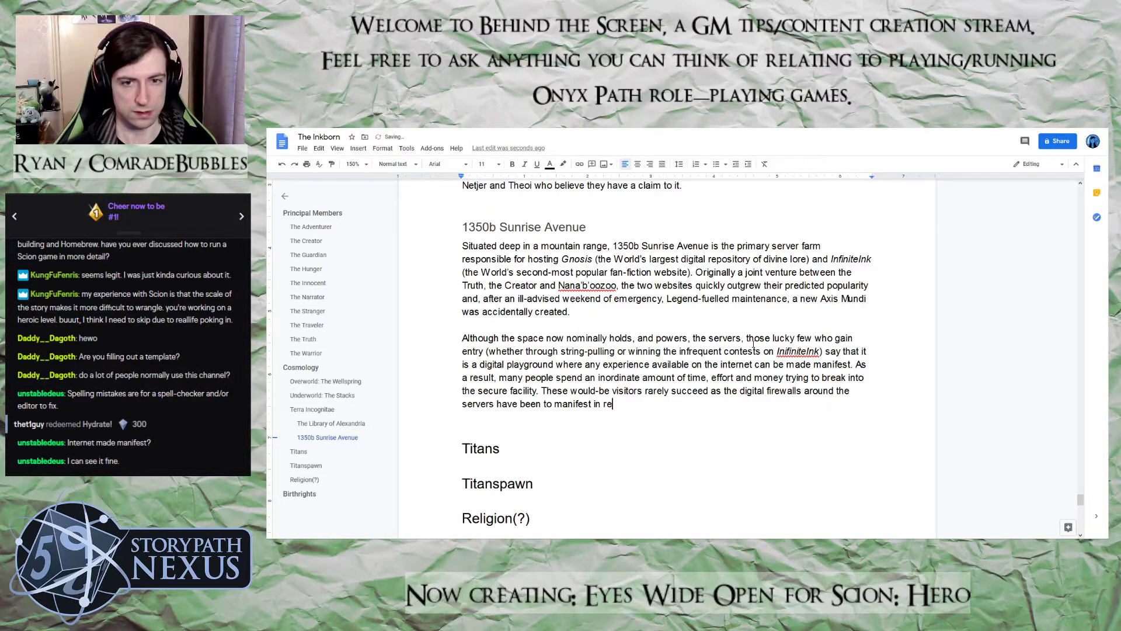
{"action": "type", "text": "sponse to uinwa"}
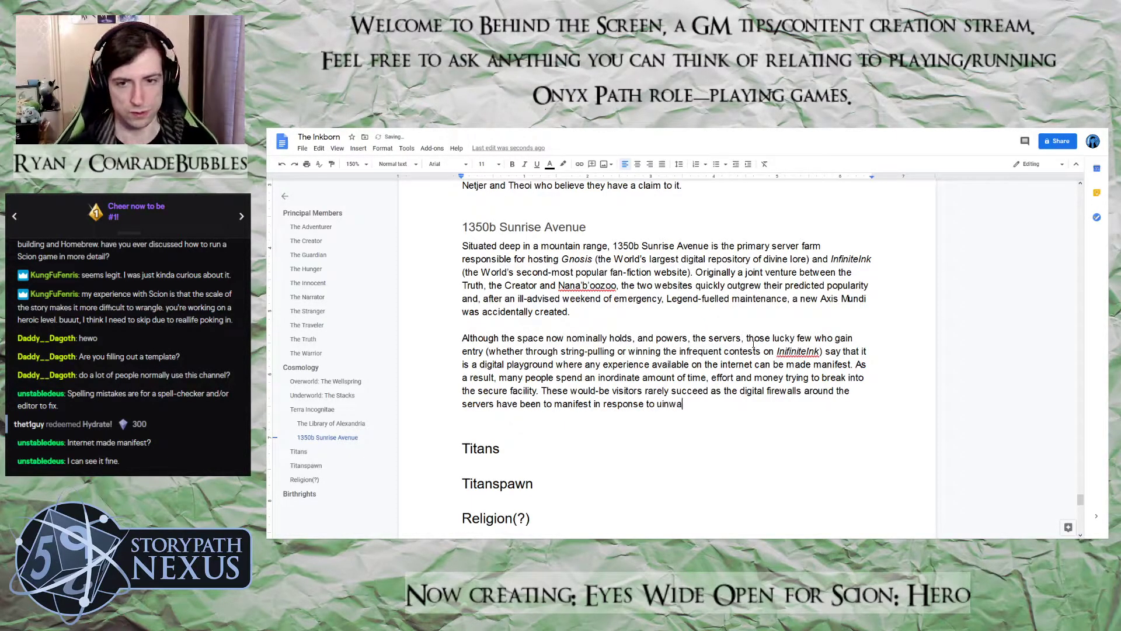
{"action": "key", "text": "BackSpace"}
{"action": "key", "text": "BackSpace"}
{"action": "key", "text": "BackSpace"}
{"action": "key", "text": "BackSpace"}
{"action": "type", "text": "nwanted intrusio"}
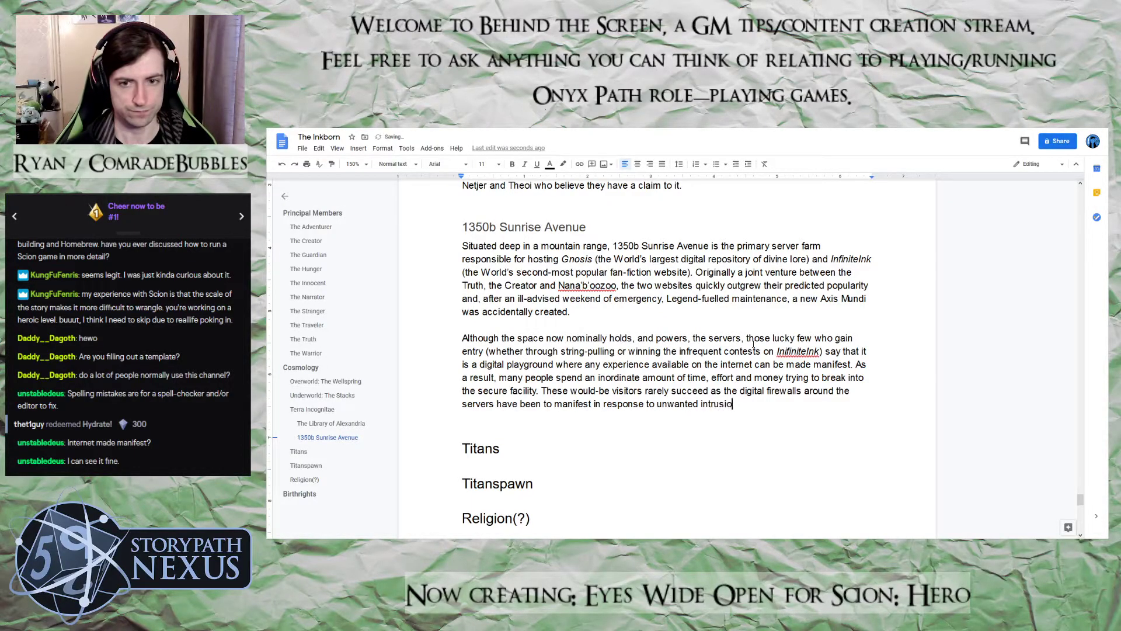
{"action": "type", "text": "ns. It is "}
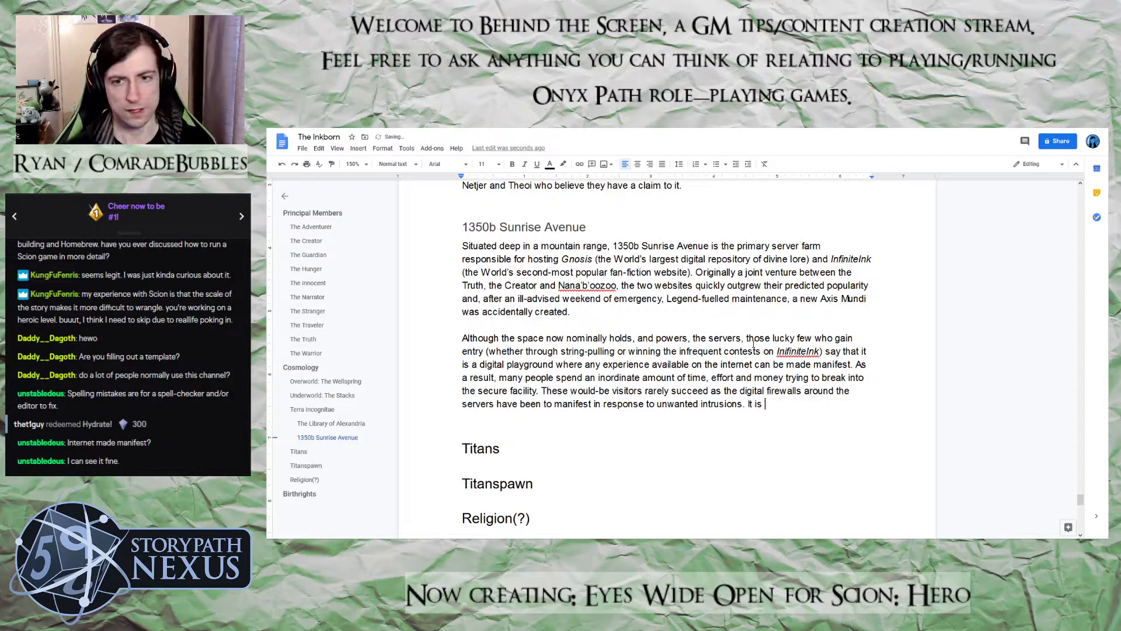
{"action": "type", "text": "siad t"}
Start the next sentence of the paragraph with "It is said that for every two"
{"action": "key", "text": "BackSpace"}
{"action": "key", "text": "BackSpace"}
{"action": "key", "text": "BackSpace"}
{"action": "key", "text": "BackSpace"}
{"action": "key", "text": "BackSpace"}
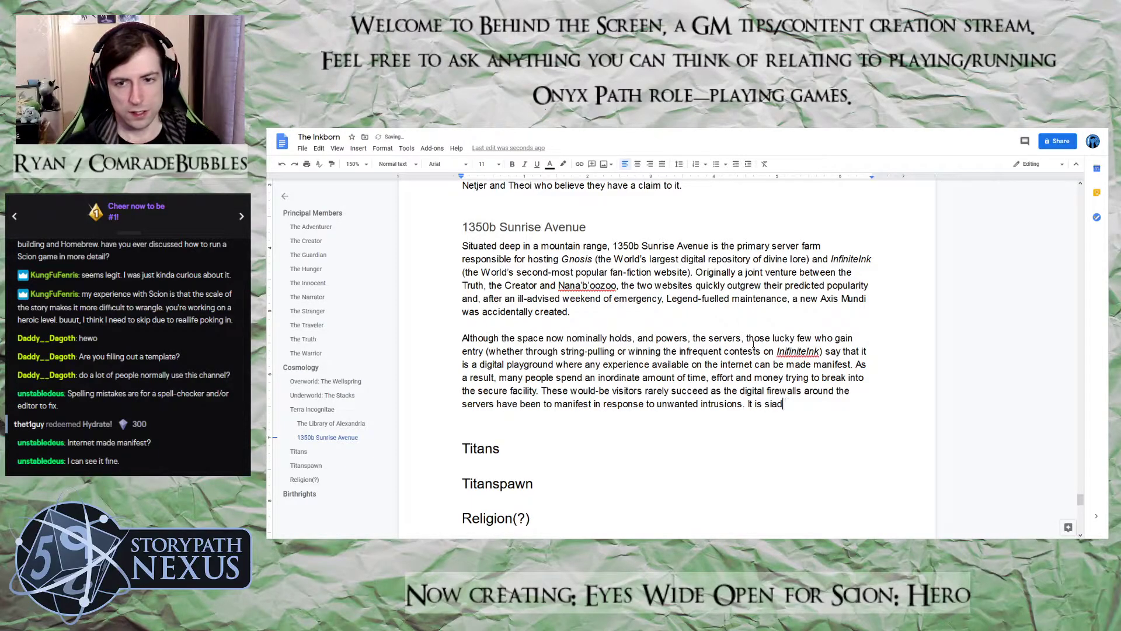
{"action": "type", "text": "aid that of"}
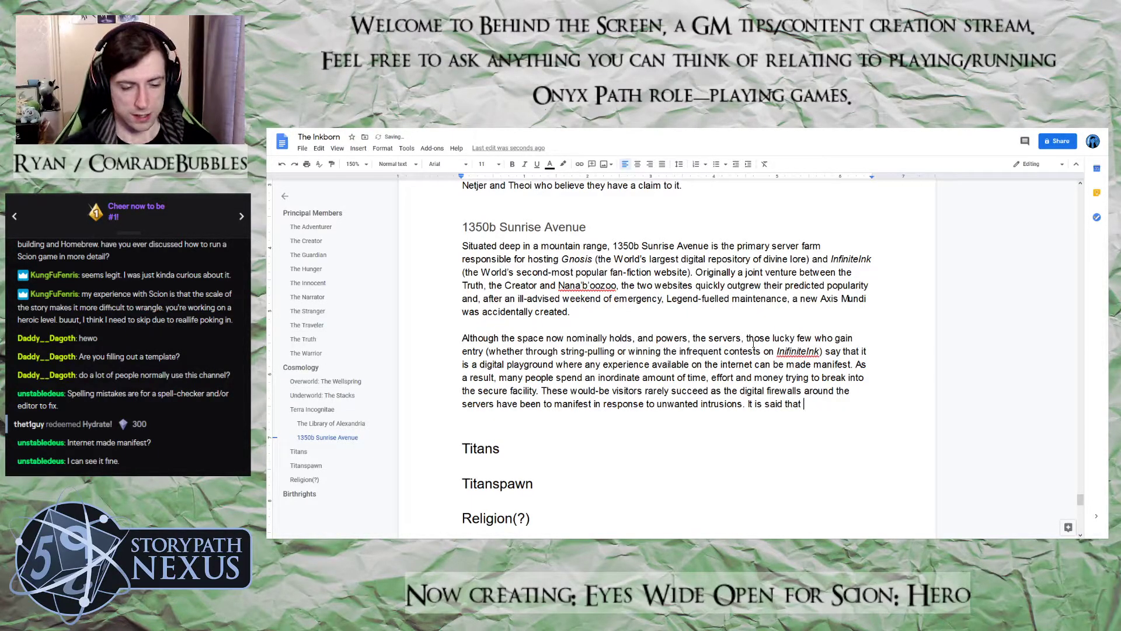
{"action": "key", "text": "BackSpace"}
{"action": "type", "text": "f"}
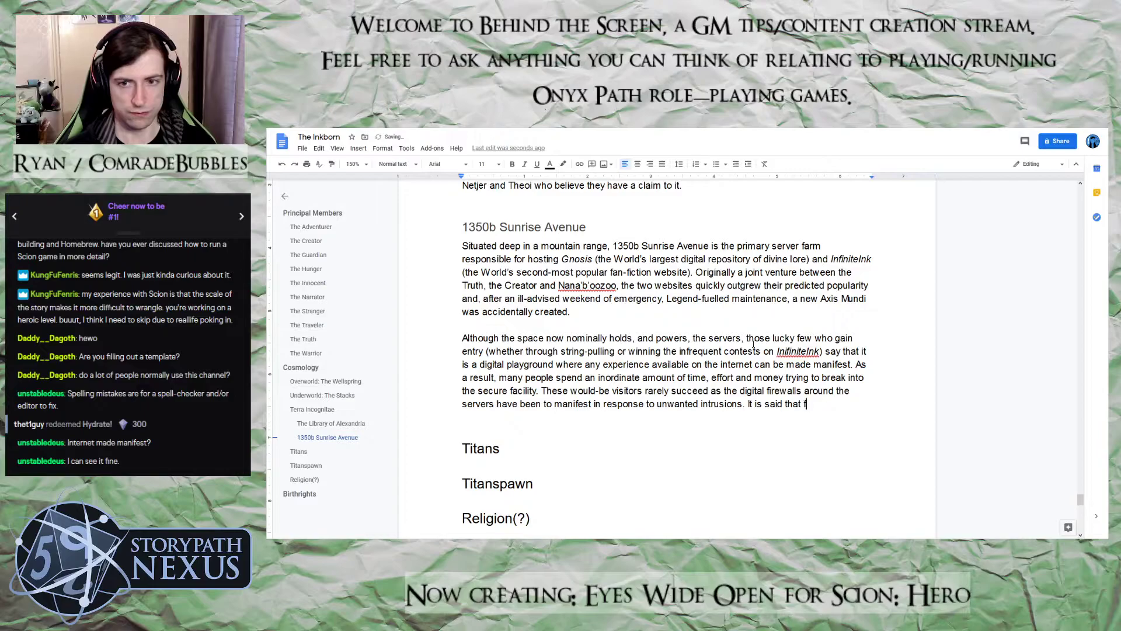
{"action": "type", "text": "or every two ["}
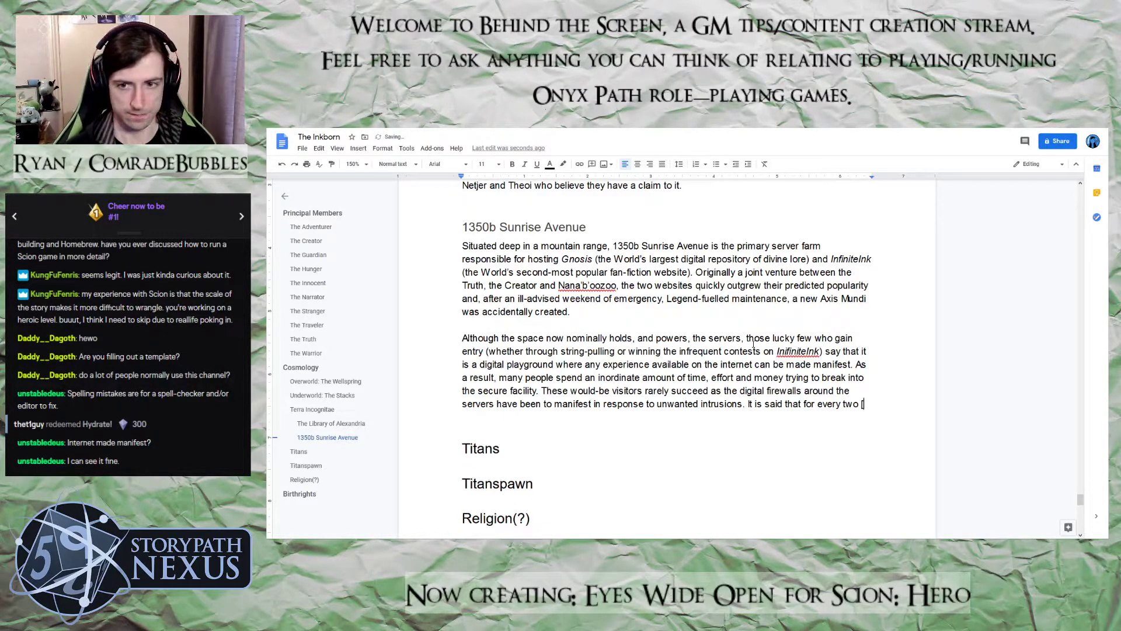
{"action": "type", "text": "people who make it out "}
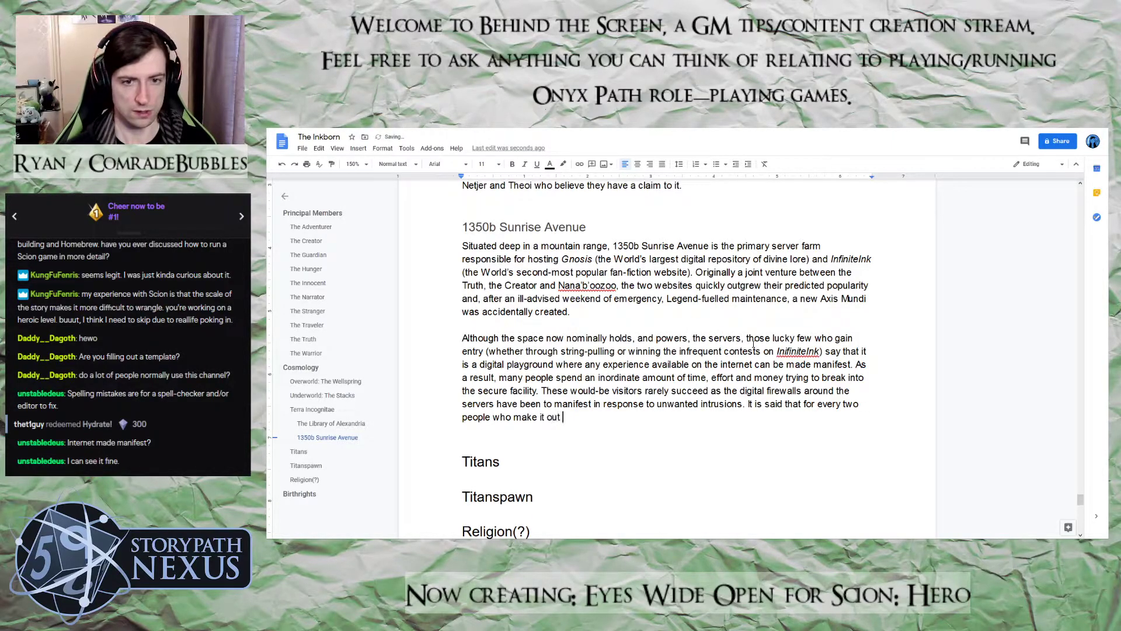
{"action": "type", "text": "alive, three "}
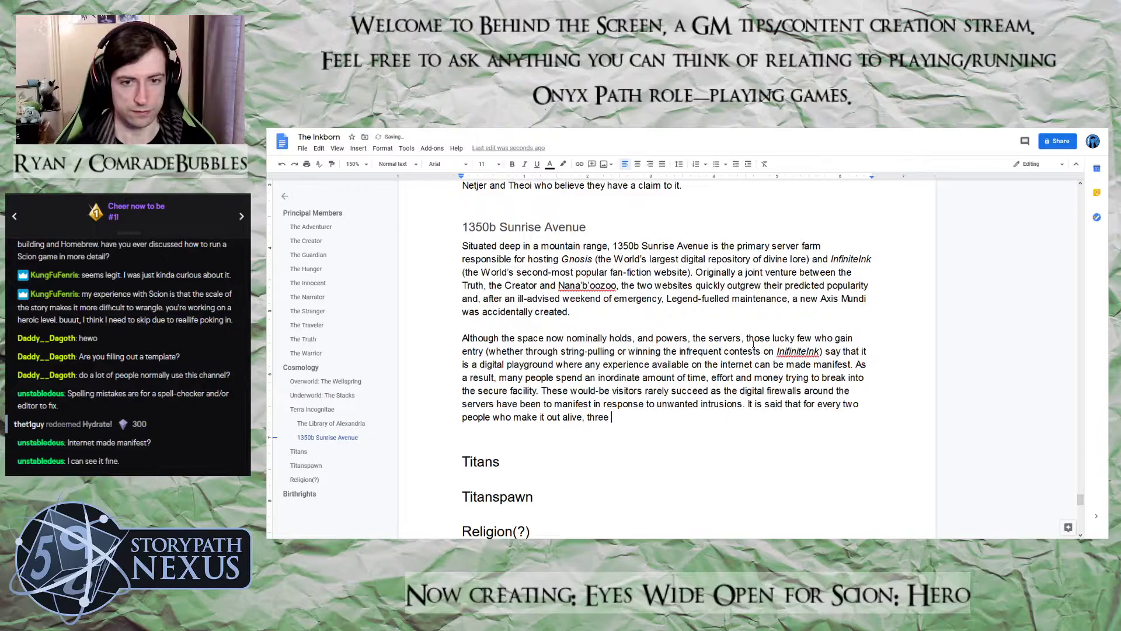
{"action": "type", "text": "are lost forver"}
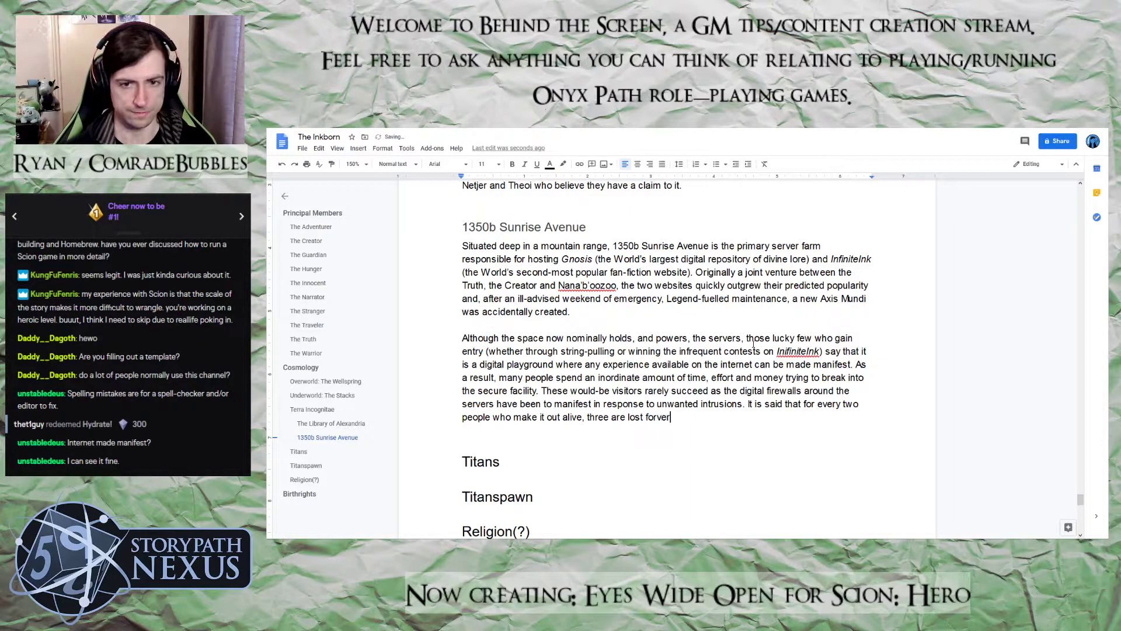
Continue the "It is said that for every two" sentence with "people who make it out alive, three are lost forever, their"
{"action": "key", "text": "BackSpace"}
{"action": "key", "text": "BackSpace"}
{"action": "type", "text": "e"}
{"action": "type", "text": "ver, their e"}
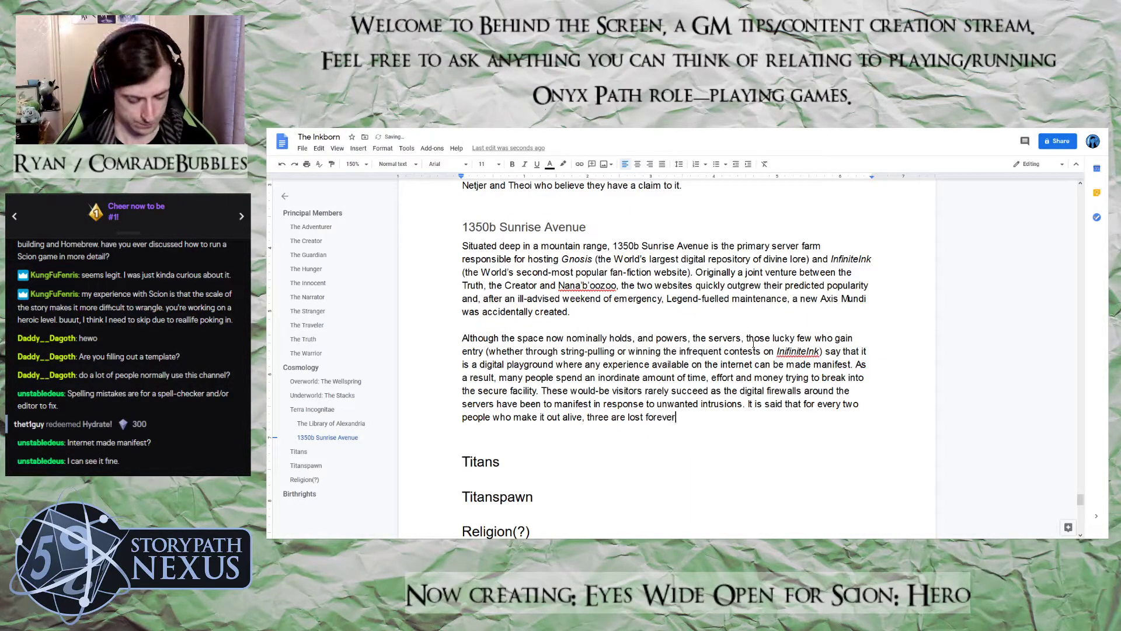
{"action": "type", "text": "ss"}
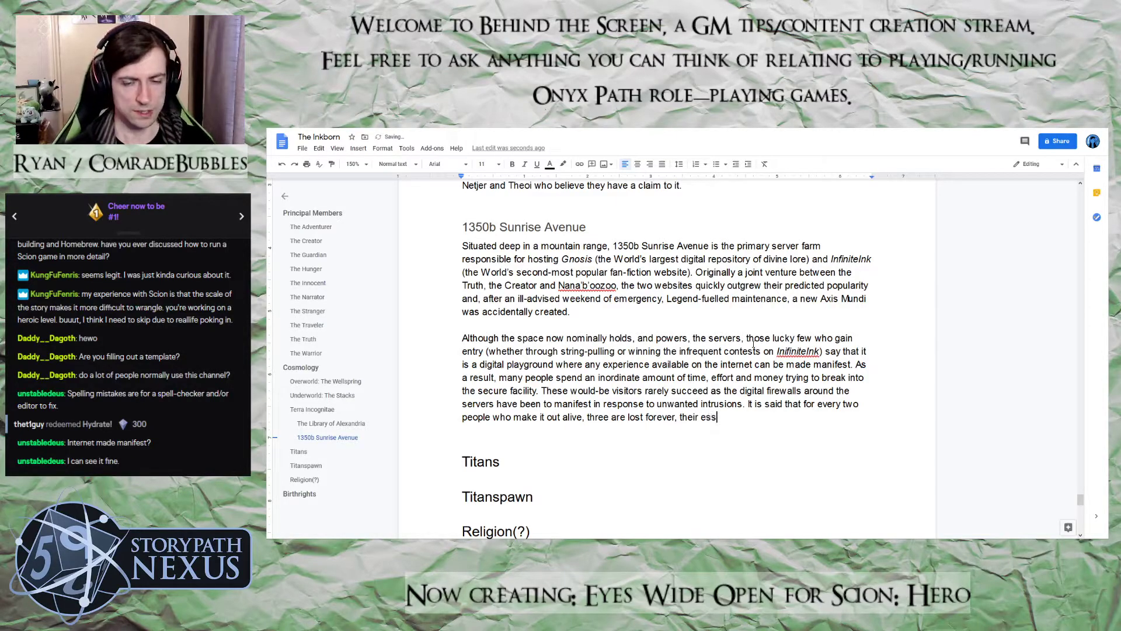
{"action": "type", "text": "ence"}
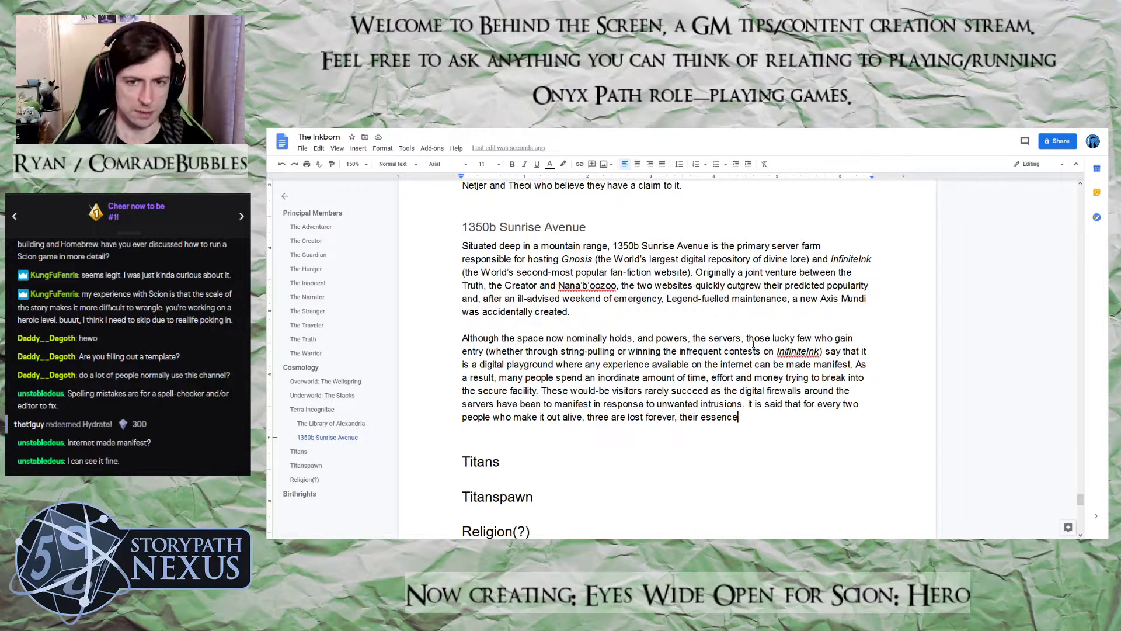
Finish the sentence with "essence used to fuel the Divine servers." and start a new paragraph below it
{"action": "type", "text": "used to fu"}
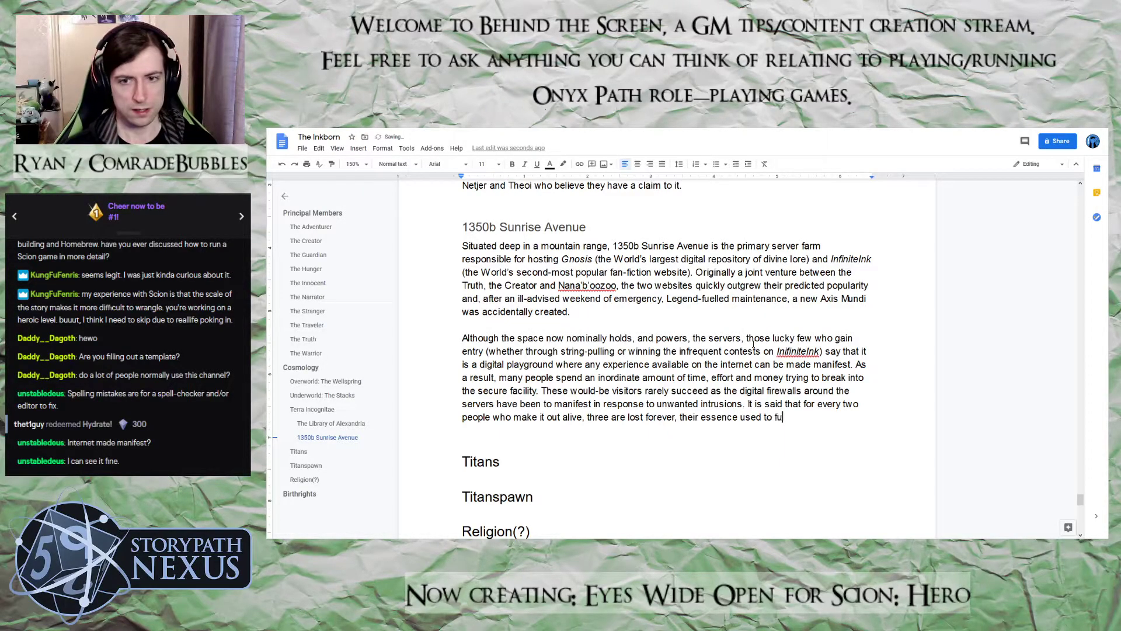
{"action": "type", "text": "el the Di"}
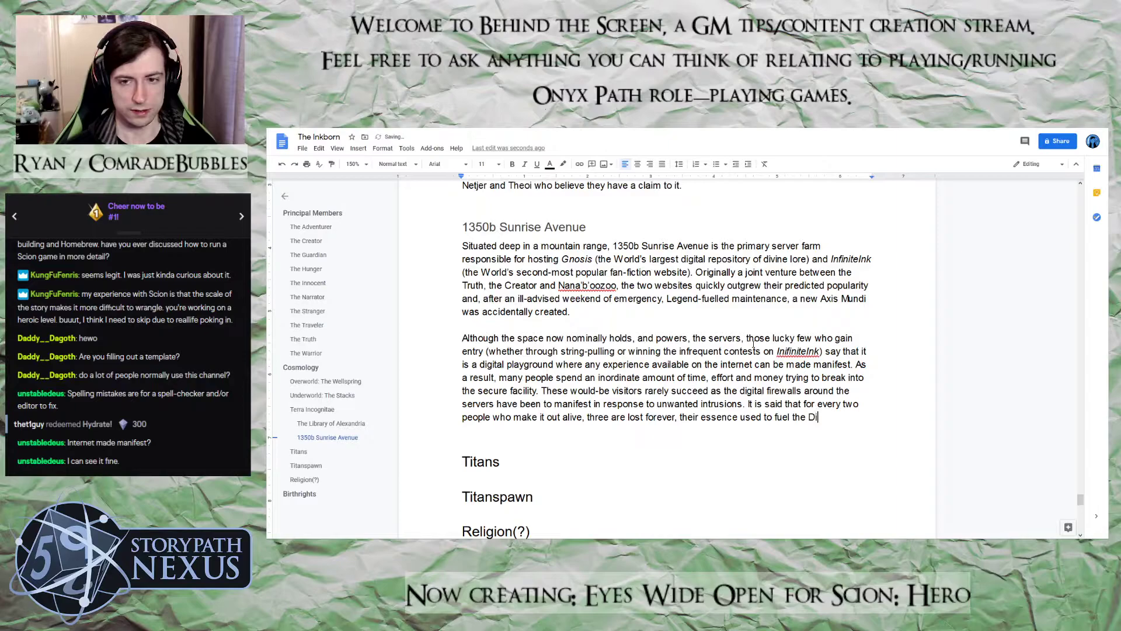
{"action": "type", "text": "vine servers."}
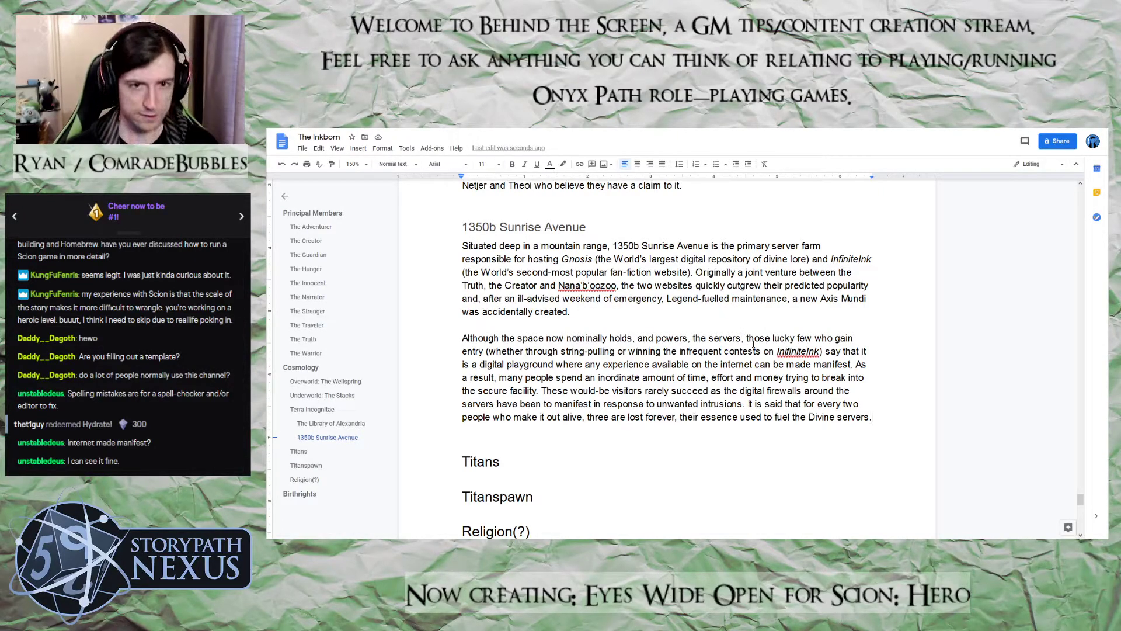
{"action": "key", "text": "Return"}
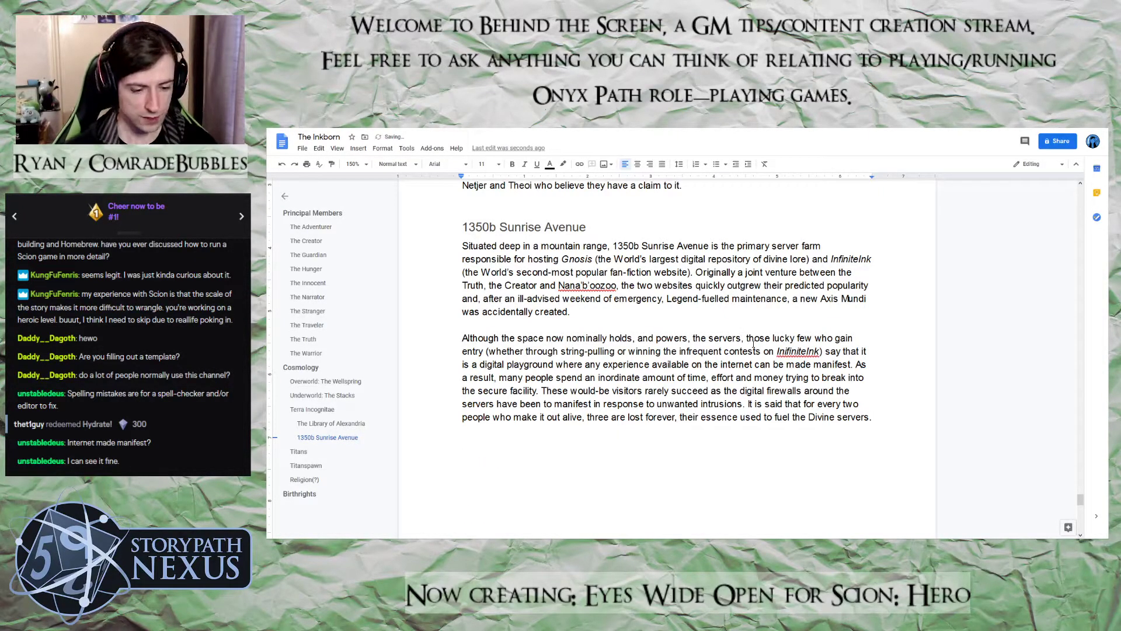
{"action": "type", "text": "The serv"}
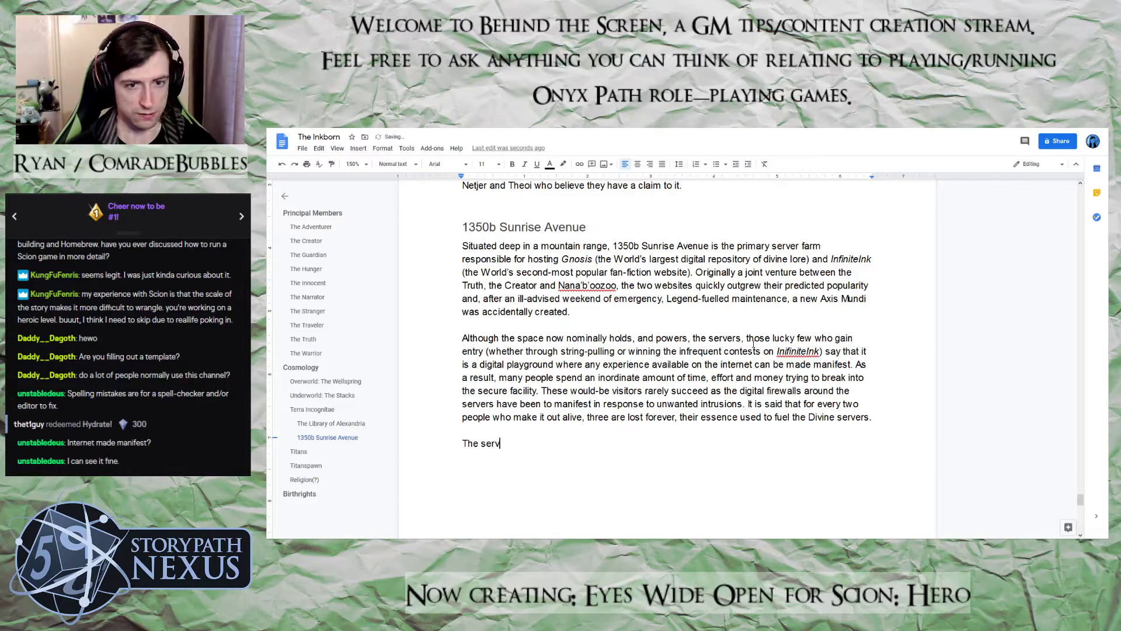
{"action": "type", "text": "er farm as"}
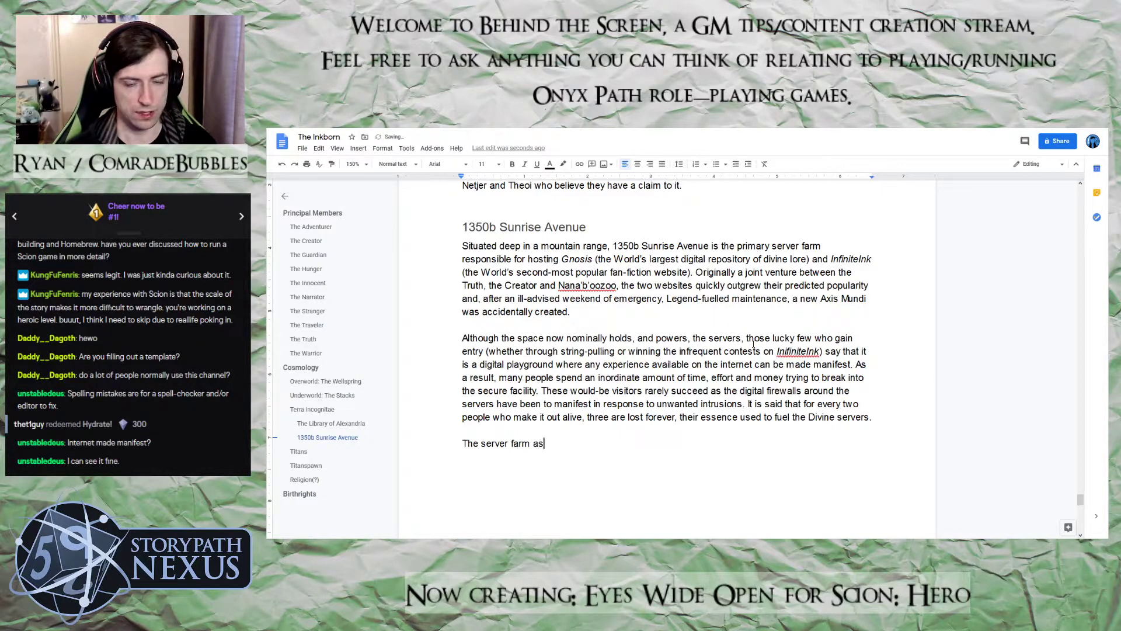
{"action": "key", "text": "BackSpace"}
{"action": "key", "text": "BackSpace"}
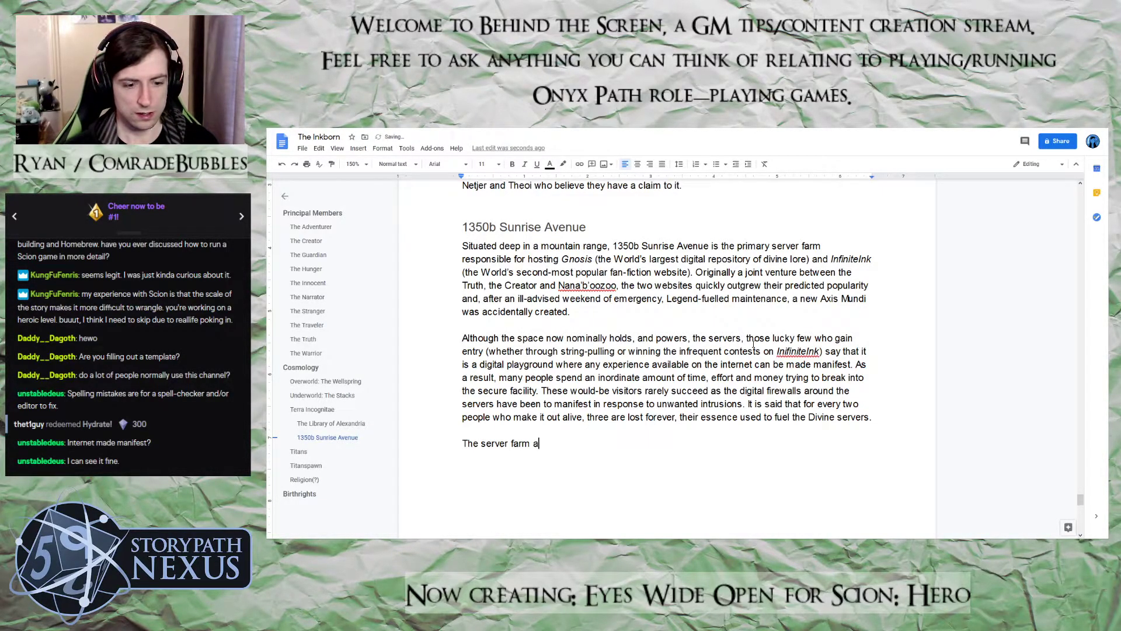
{"action": "key", "text": "BackSpace"}
{"action": "key", "text": "BackSpace"}
{"action": "key", "text": "BackSpace"}
{"action": "key", "text": "BackSpace"}
{"action": "key", "text": "BackSpace"}
Begin the new paragraph with "It is possible to find a temporary gate to the Wellspring"
{"action": "key", "text": "BackSpace"}
{"action": "key", "text": "BackSpace"}
{"action": "key", "text": "BackSpace"}
{"action": "key", "text": "BackSpace"}
{"action": "key", "text": "BackSpace"}
{"action": "key", "text": "BackSpace"}
{"action": "key", "text": "BackSpace"}
{"action": "key", "text": "BackSpace"}
{"action": "key", "text": "BackSpace"}
{"action": "type", "text": "It i"}
{"action": "type", "text": "s possible t"}
{"action": "type", "text": "o find a temp"}
{"action": "type", "text": "roary"}
{"action": "key", "text": "BackSpace"}
{"action": "key", "text": "BackSpace"}
{"action": "key", "text": "BackSpace"}
{"action": "key", "text": "BackSpace"}
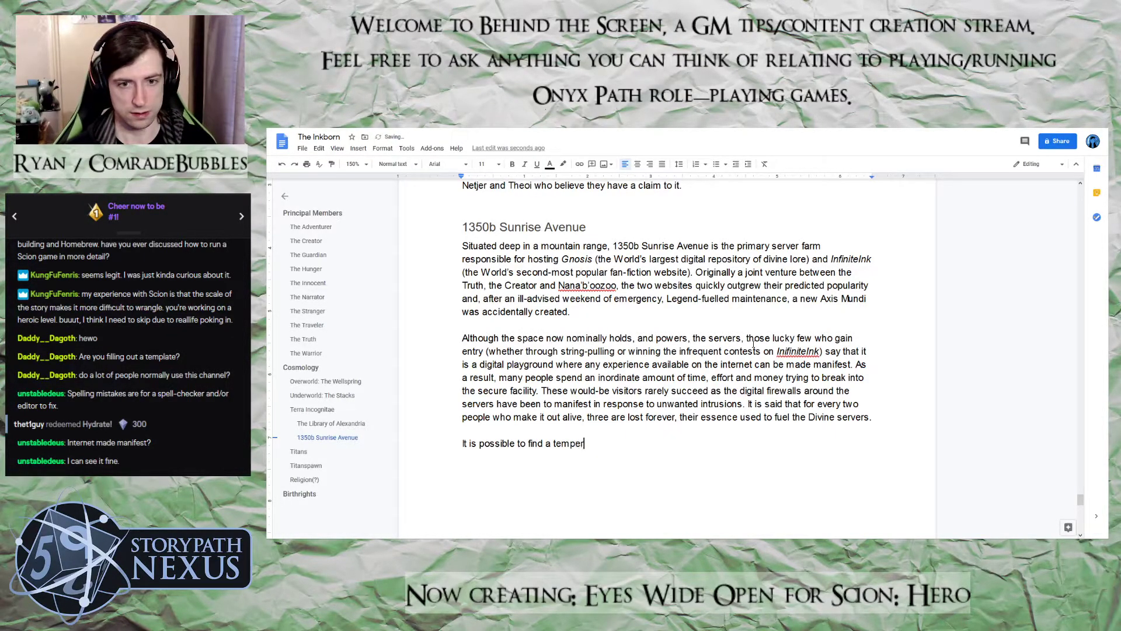
{"action": "key", "text": "BackSpace"}
{"action": "key", "text": "BackSpace"}
{"action": "type", "text": "orar"}
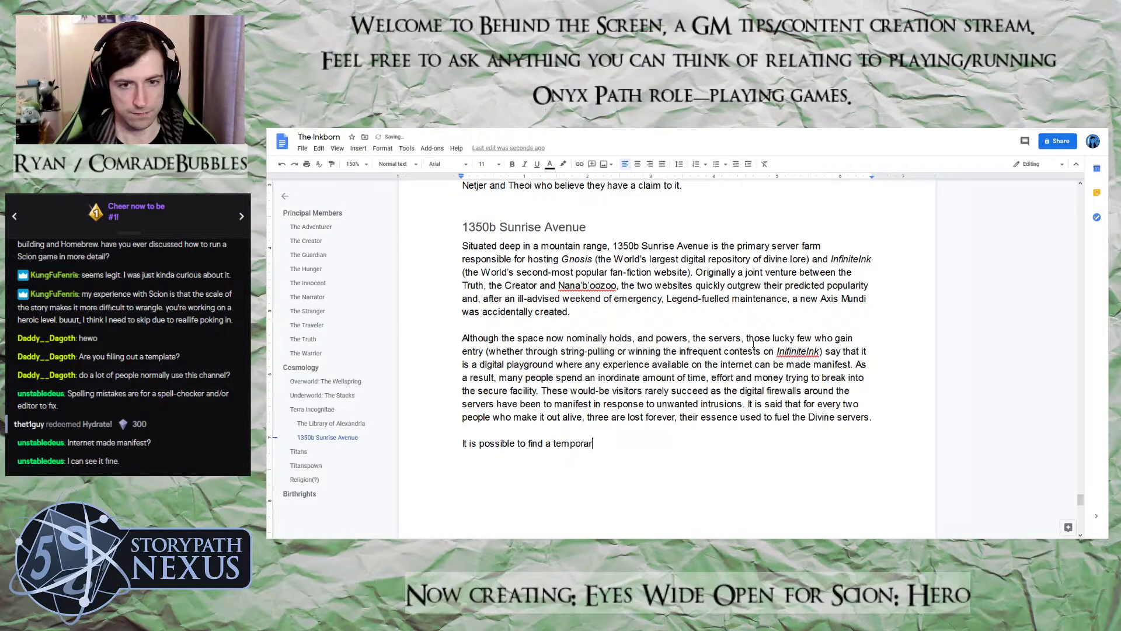
{"action": "type", "text": "y gate to "}
{"action": "type", "text": "the W"}
{"action": "type", "text": "ellspring"}
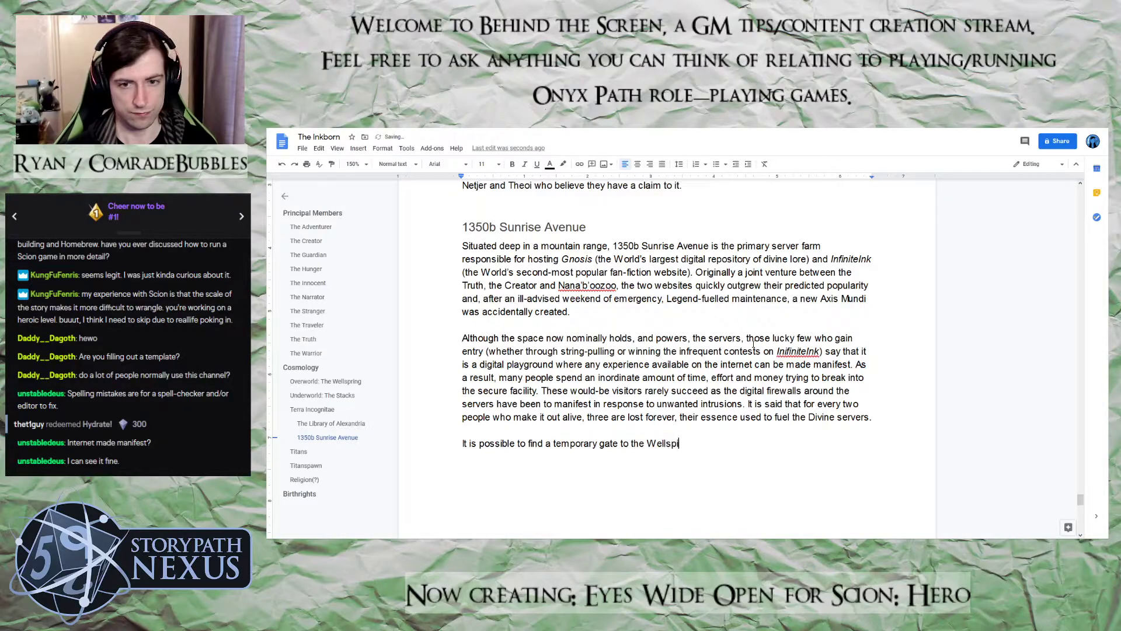
Reword the sentence's singular gate phrase as "temporary gates to the Wellspring,"
{"action": "key", "text": "BackSpace"}
{"action": "key", "text": "BackSpace"}
{"action": "key", "text": "BackSpace"}
{"action": "key", "text": "BackSpace"}
{"action": "key", "text": "BackSpace"}
{"action": "key", "text": "BackSpace"}
{"action": "key", "text": "BackSpace"}
{"action": "key", "text": "BackSpace"}
{"action": "key", "text": "BackSpace"}
{"action": "key", "text": "BackSpace"}
{"action": "key", "text": "BackSpace"}
{"action": "key", "text": "BackSpace"}
{"action": "key", "text": "BackSpace"}
{"action": "key", "text": "BackSpace"}
{"action": "key", "text": "BackSpace"}
{"action": "key", "text": "BackSpace"}
{"action": "key", "text": "BackSpace"}
{"action": "key", "text": "BackSpace"}
{"action": "key", "text": "BackSpace"}
{"action": "key", "text": "BackSpace"}
{"action": "key", "text": "BackSpace"}
{"action": "key", "text": "BackSpace"}
{"action": "key", "text": "BackSpace"}
{"action": "key", "text": "BackSpace"}
{"action": "key", "text": "BackSpace"}
{"action": "key", "text": "BackSpace"}
{"action": "key", "text": "BackSpace"}
{"action": "key", "text": "BackSpace"}
{"action": "key", "text": "BackSpace"}
{"action": "key", "text": "BackSpace"}
{"action": "key", "text": "BackSpace"}
{"action": "key", "text": "BackSpace"}
{"action": "key", "text": "BackSpace"}
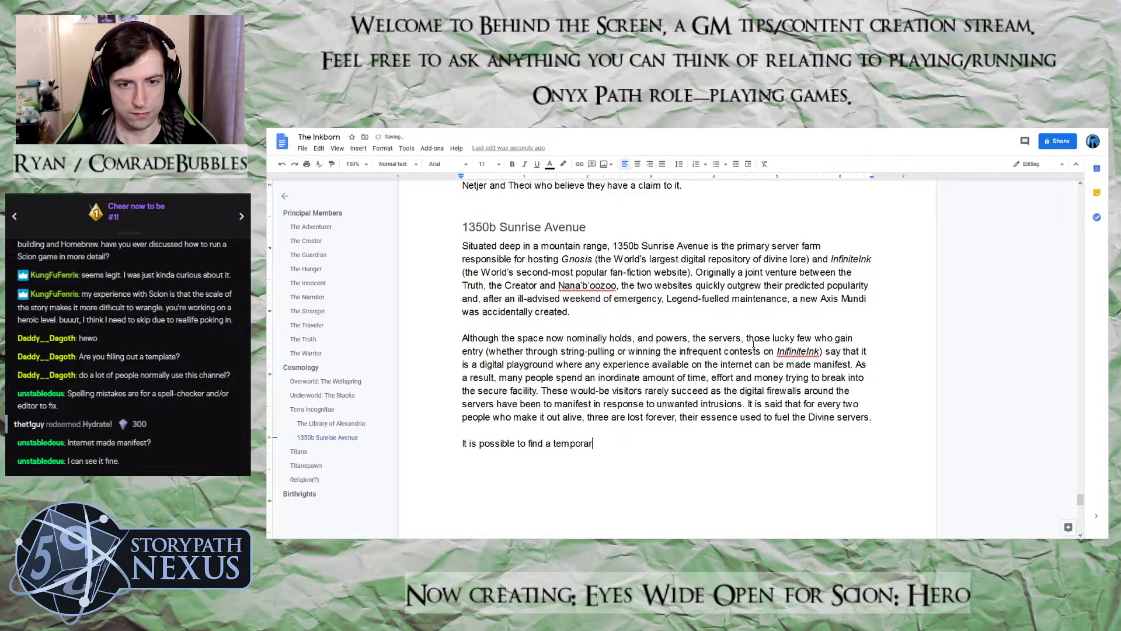
{"action": "type", "text": "temporary gates to"}
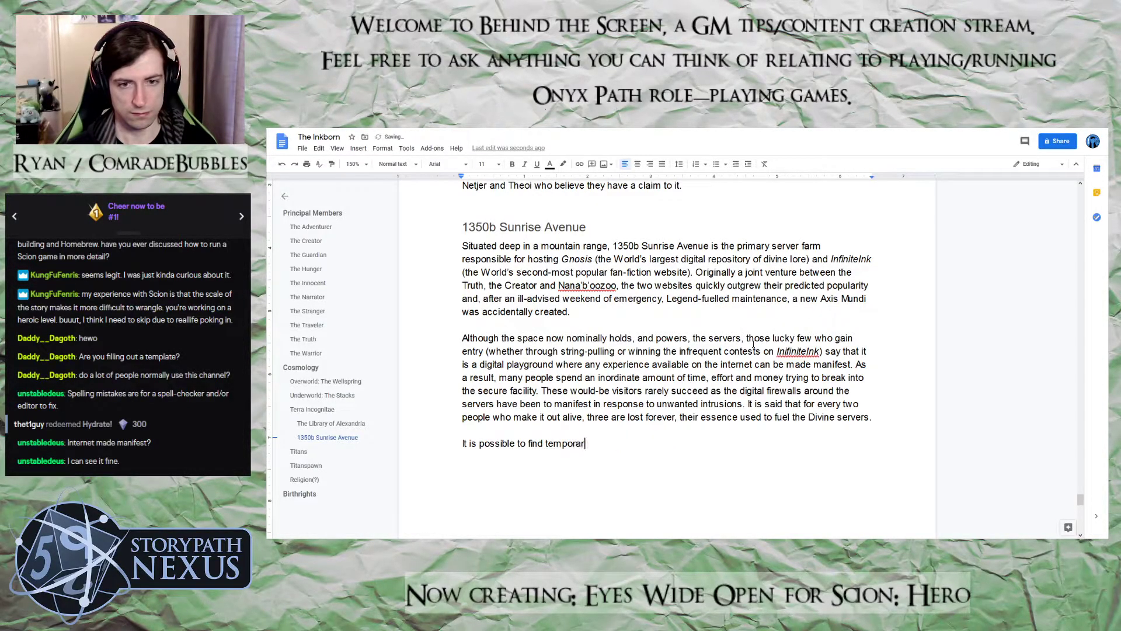
{"action": "type", "text": " teh"}
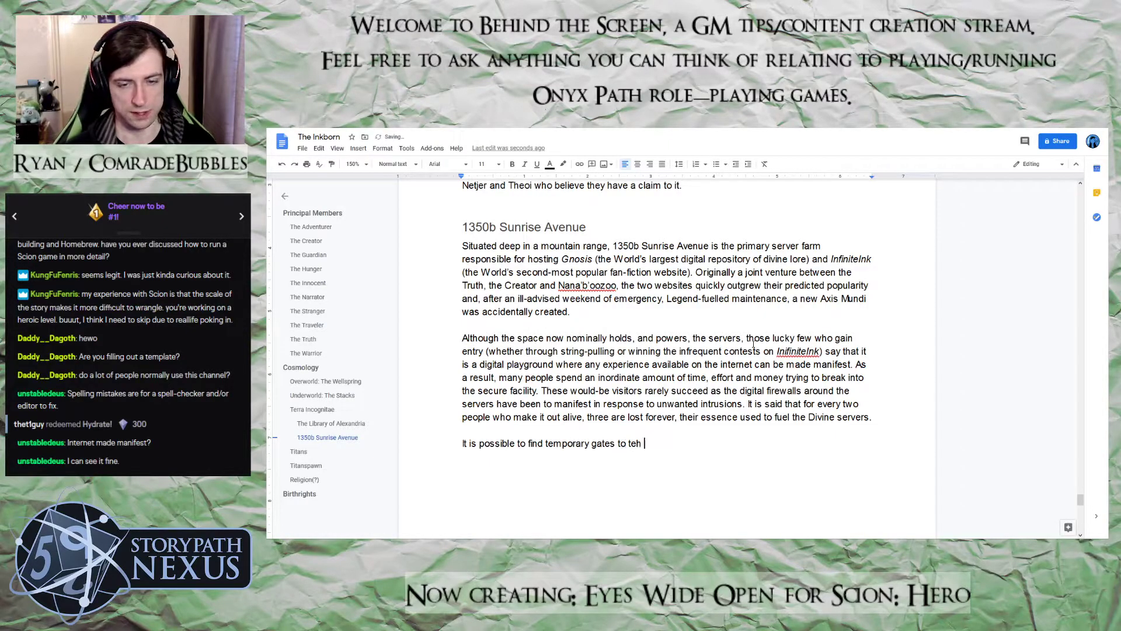
{"action": "key", "text": "BackSpace"}
{"action": "key", "text": "BackSpace"}
{"action": "key", "text": "BackSpace"}
{"action": "type", "text": "he Wells"}
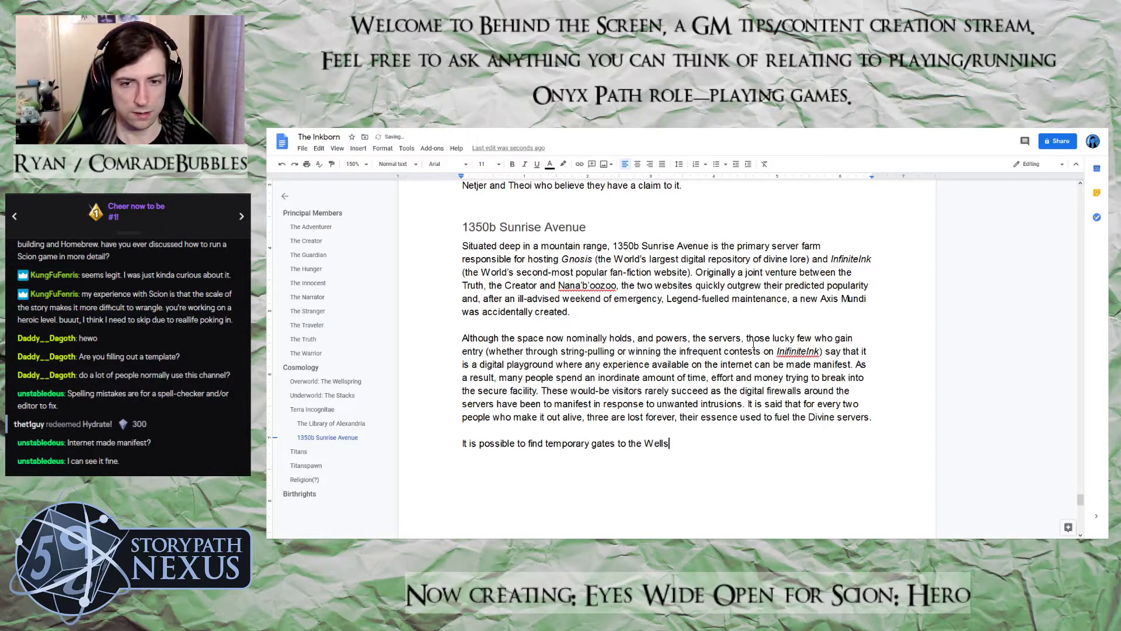
{"action": "type", "text": "pring, the Stacks or"}
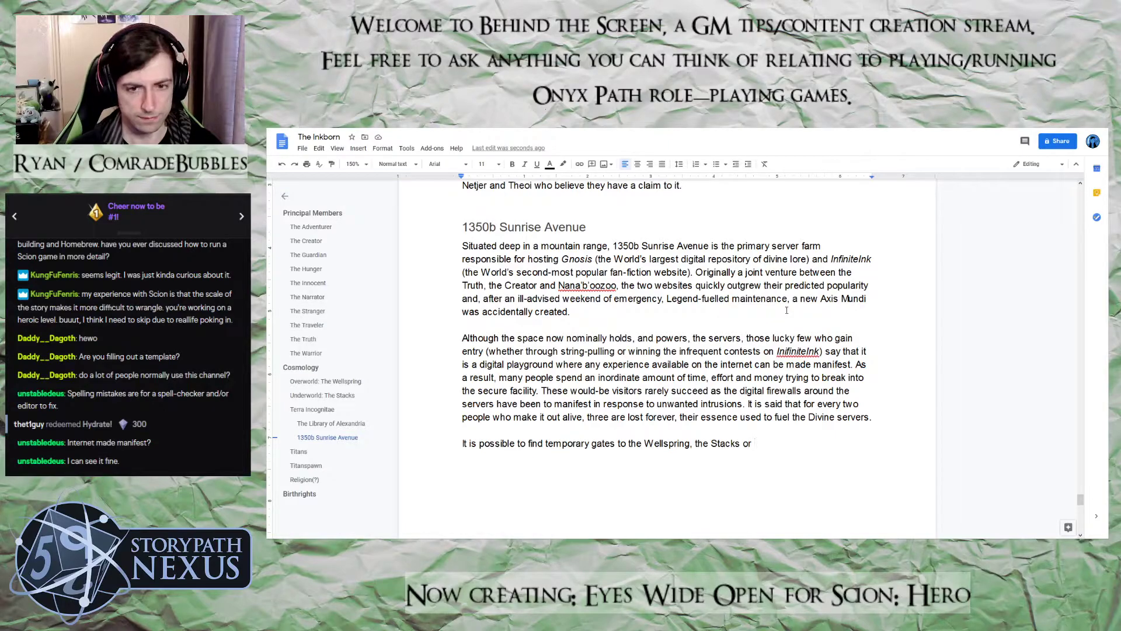
Continue the gates sentence with "the Stacks or Skyworld in 1350b Sunrise Avenue,"
{"action": "type", "text": "Skyworld "}
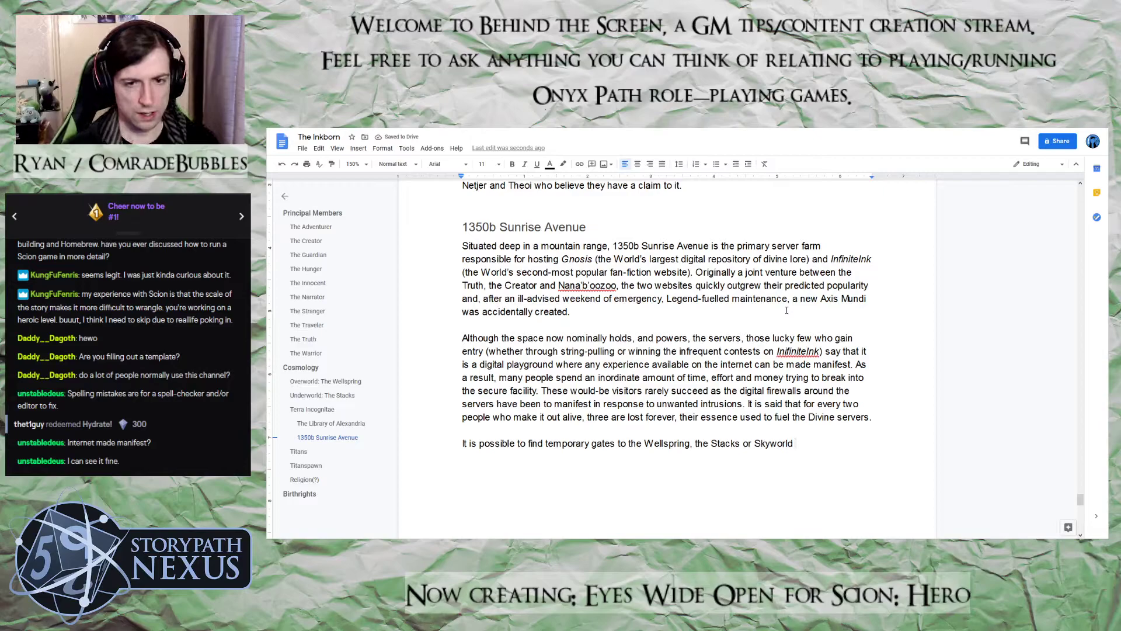
{"action": "type", "text": "in 1"}
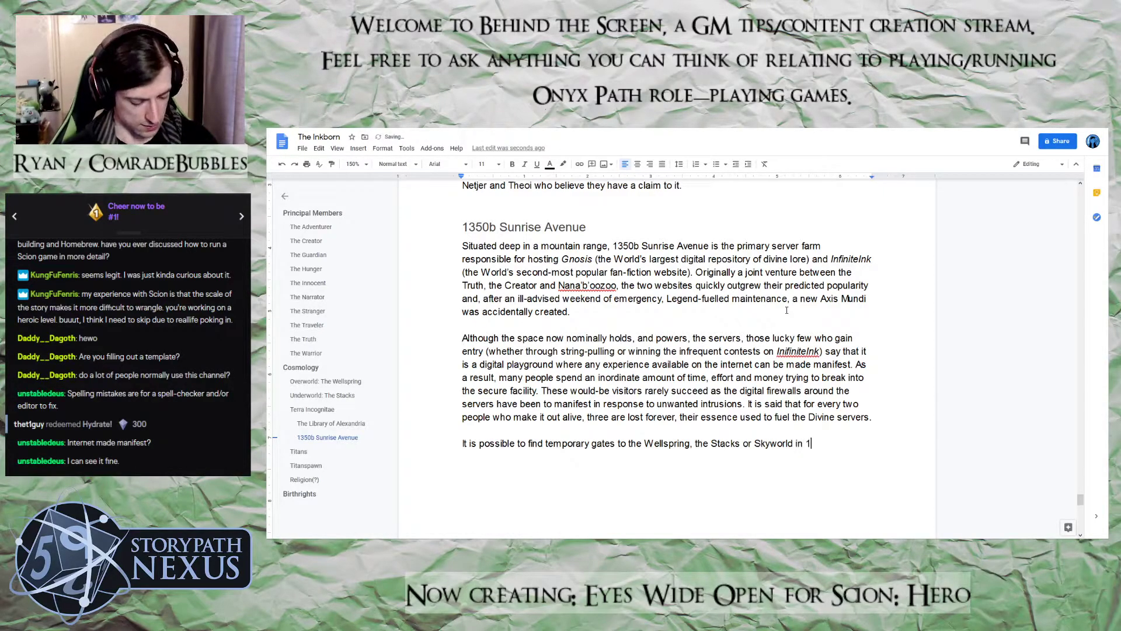
{"action": "type", "text": "350b Sunri"}
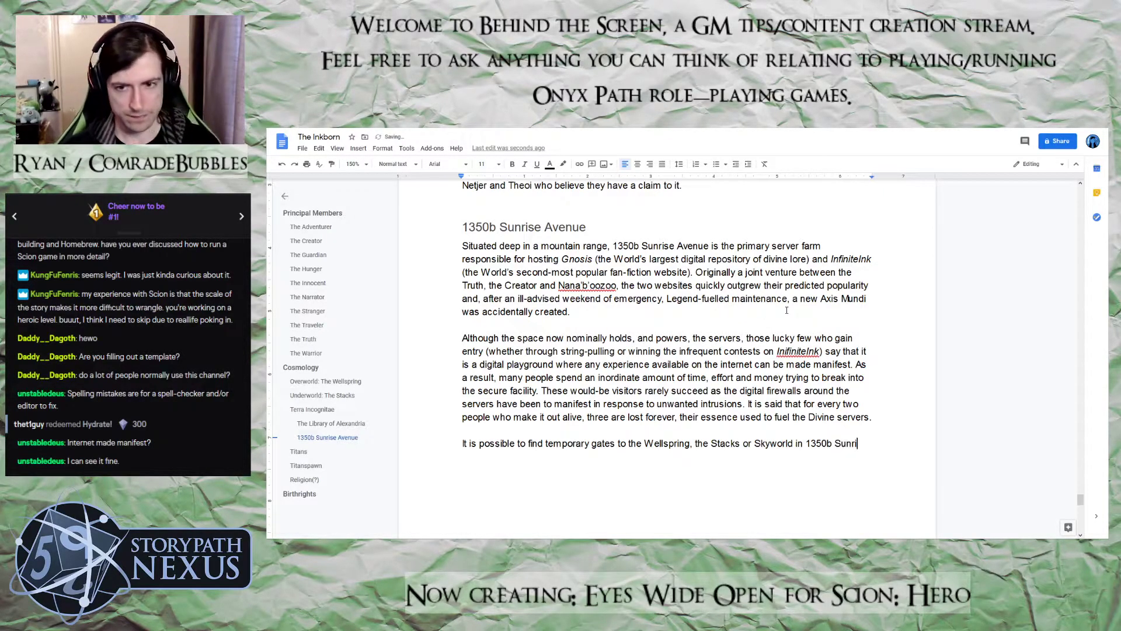
{"action": "type", "text": "se Avenue, al"}
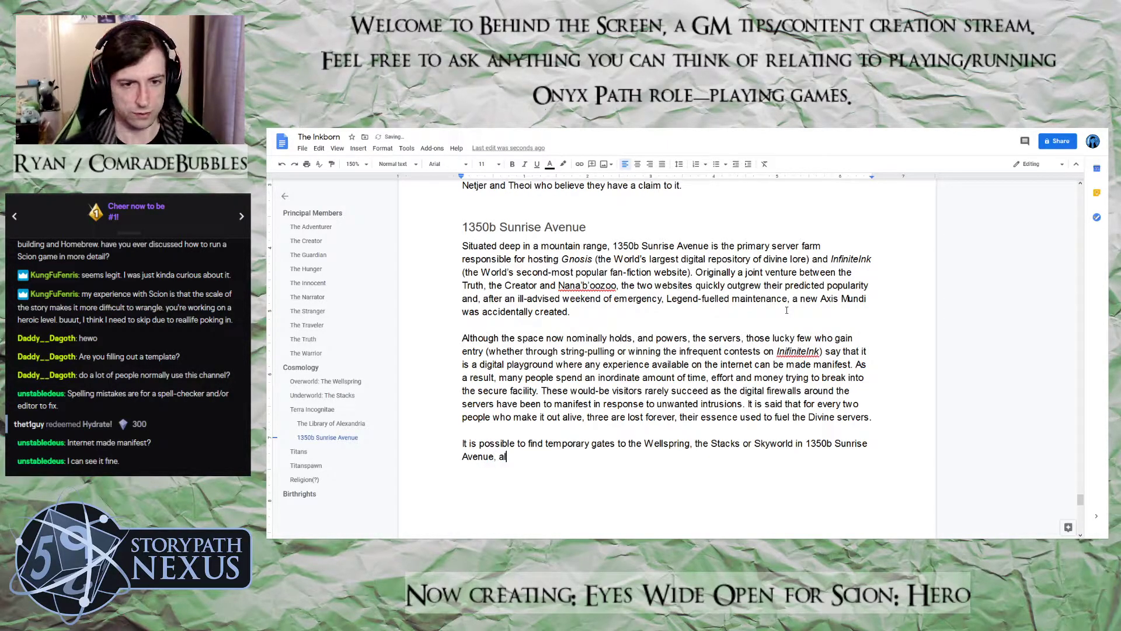
{"action": "type", "text": "though "}
{"action": "type", "text": "using them"}
{"action": "type", "text": " withithout an admi"}
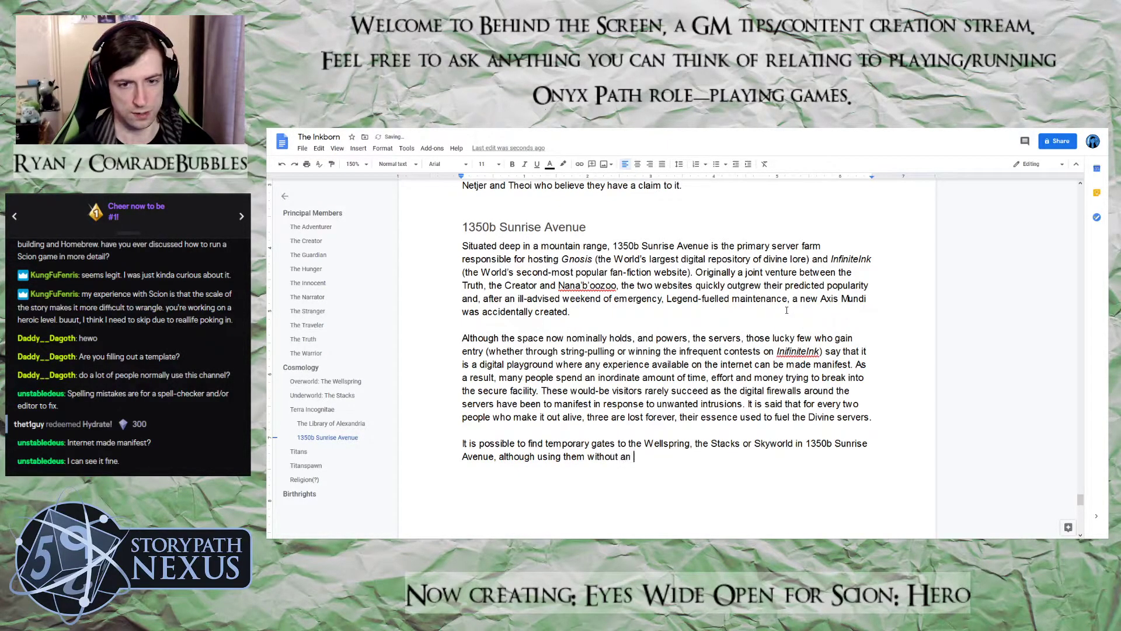
{"action": "type", "text": "nis"}
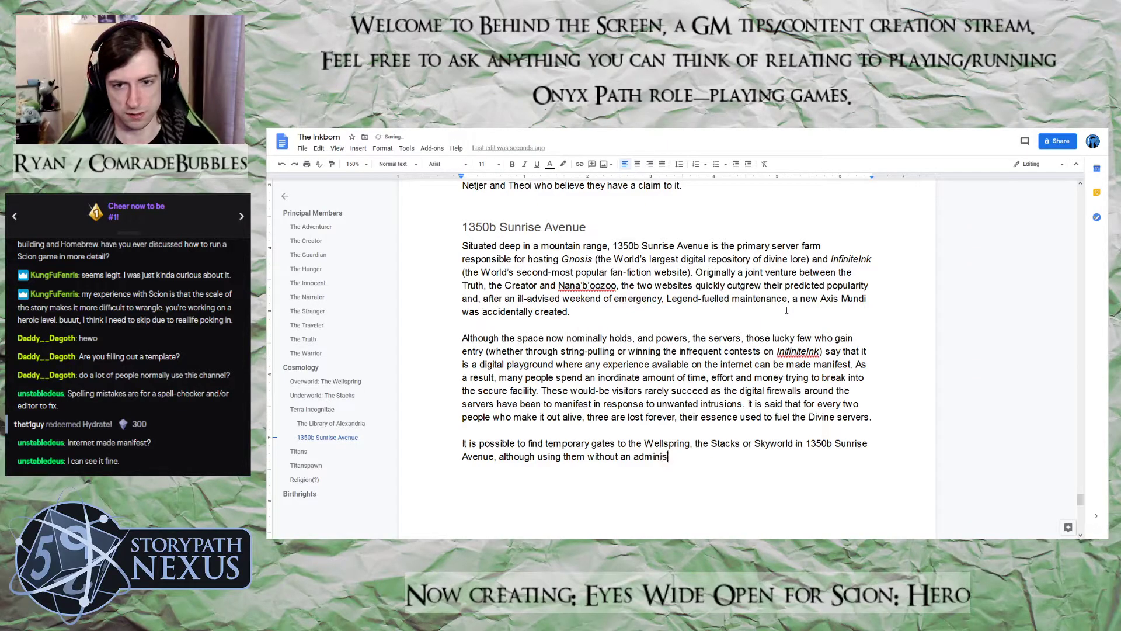
{"action": "type", "text": "trotors perms"}
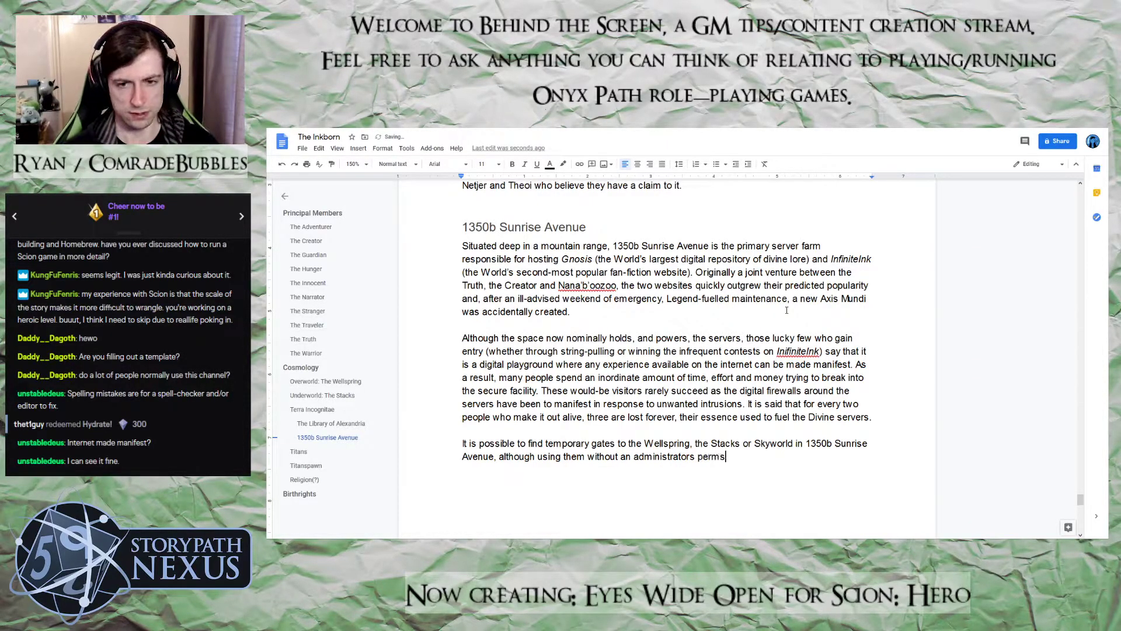
{"action": "type", "text": "ssion is i"}
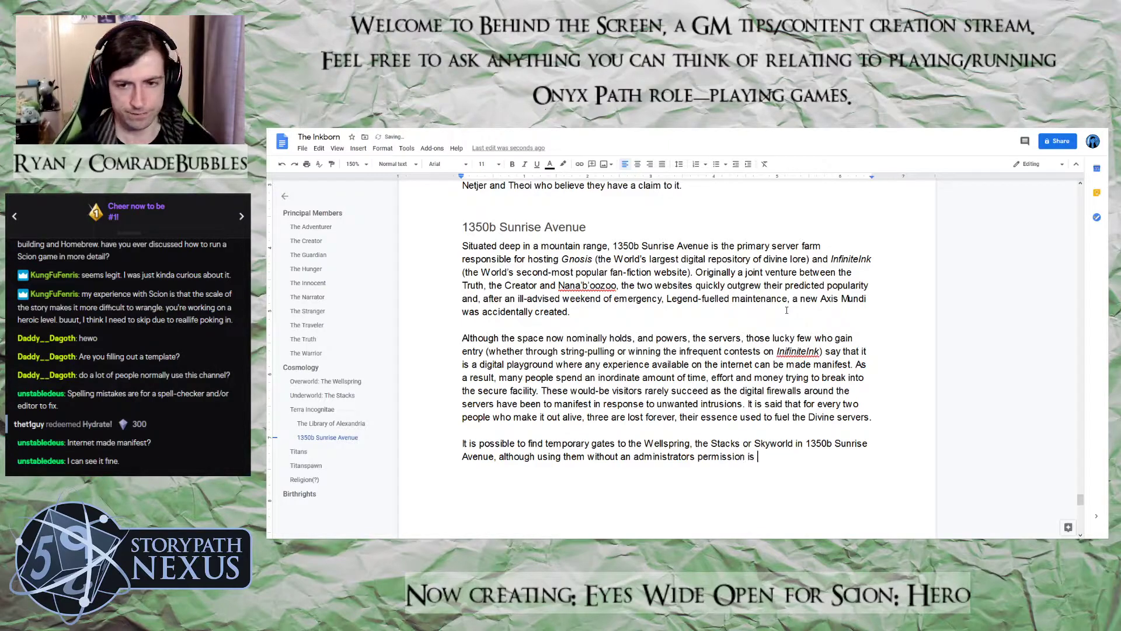
{"action": "type", "text": "ll-advisbale"}
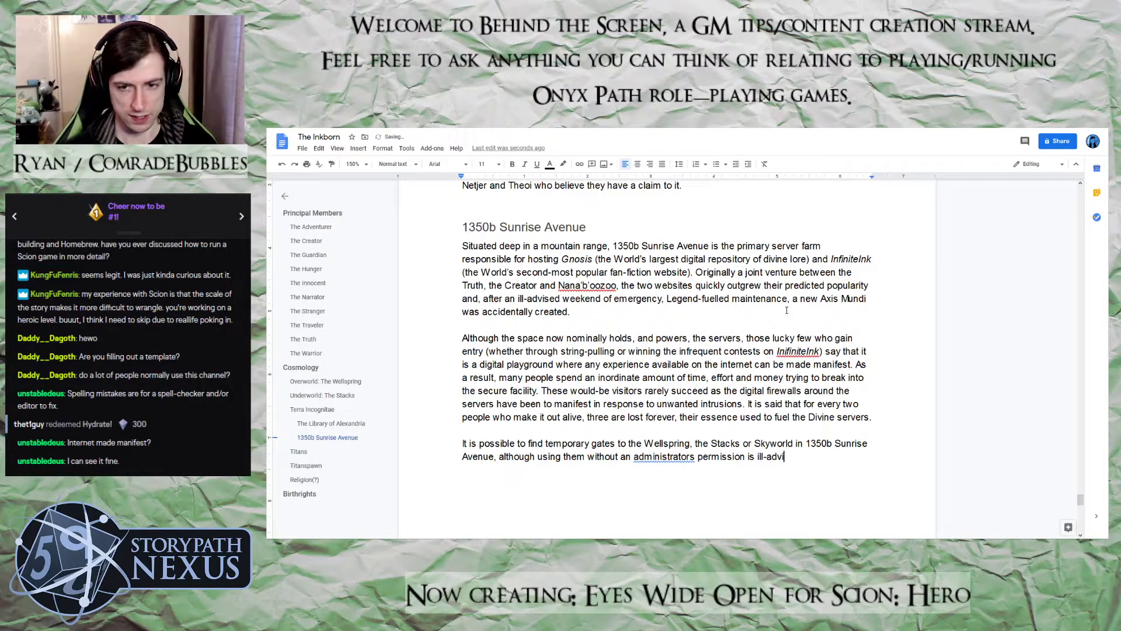
Finish the gates sentence with "ill-advisable at best and fatal at worst."
{"action": "key", "text": "BackSpace"}
{"action": "key", "text": "BackSpace"}
{"action": "key", "text": "BackSpace"}
{"action": "key", "text": "BackSpace"}
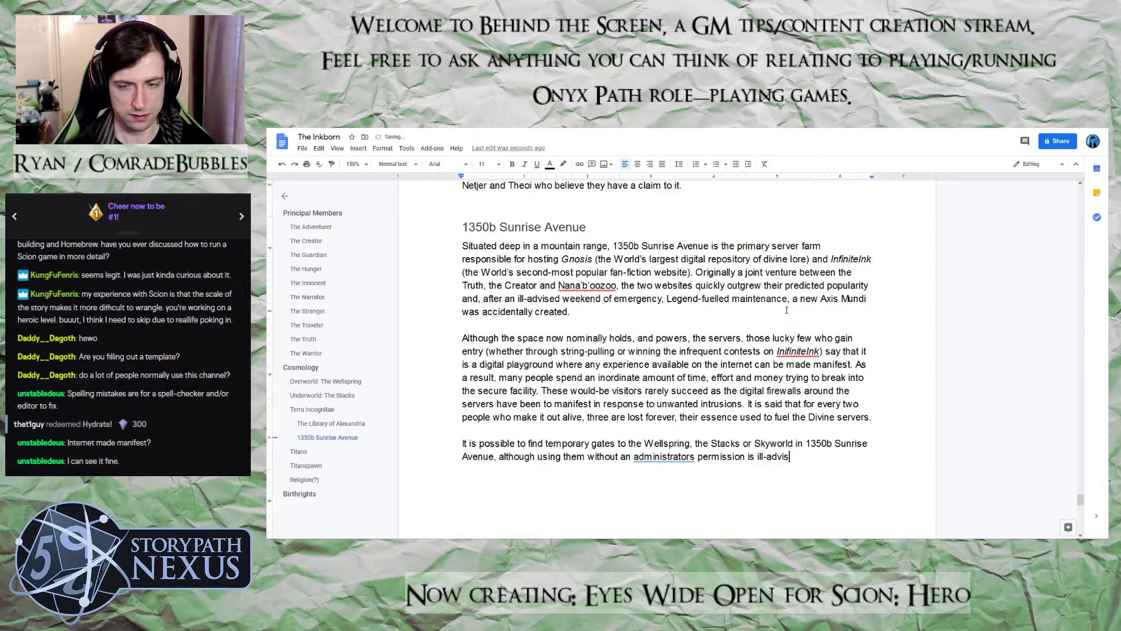
{"action": "type", "text": "able at best and fatal at "}
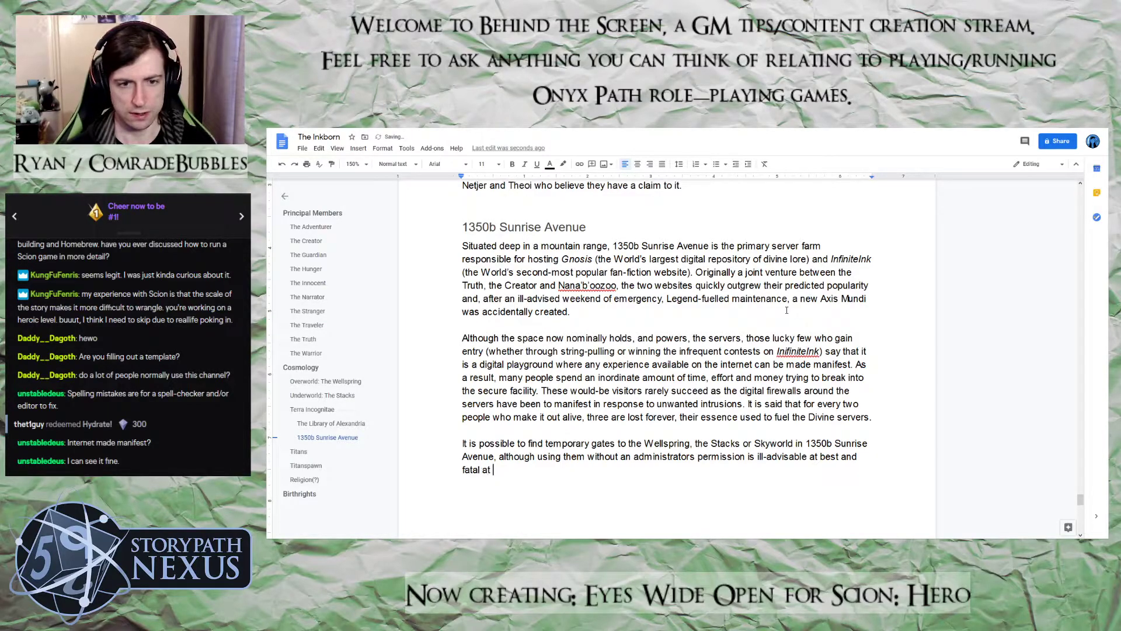
{"action": "type", "text": "worst."}
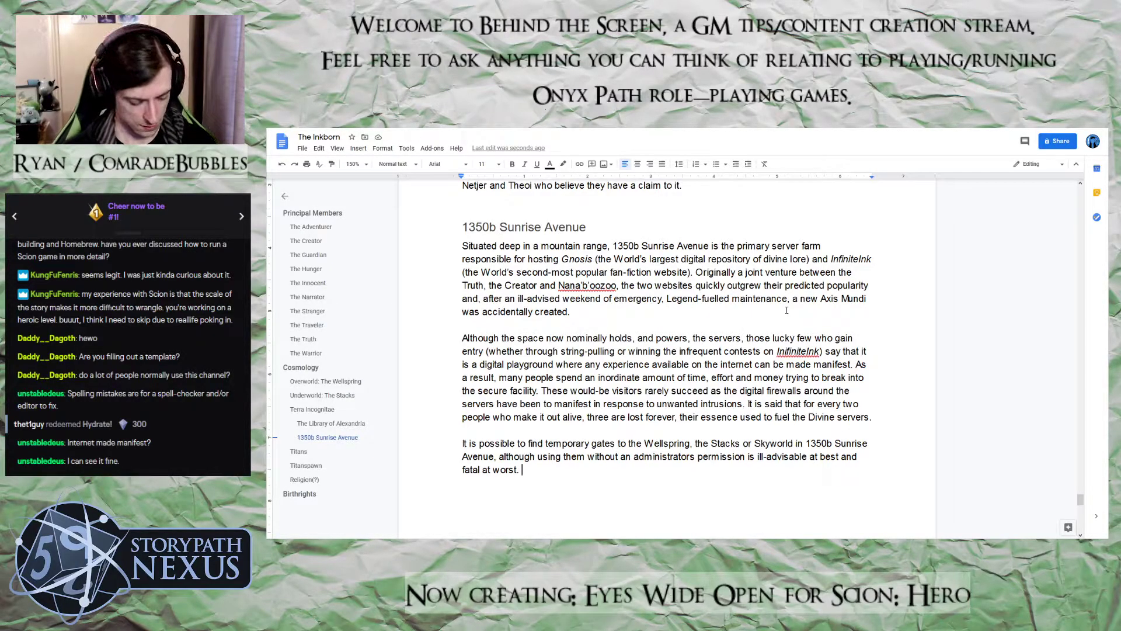
Start a follow-up sentence after "fatal at worst." with "As a result, even though this is an Axis Mundi"
{"action": "type", "text": "As a result, e"}
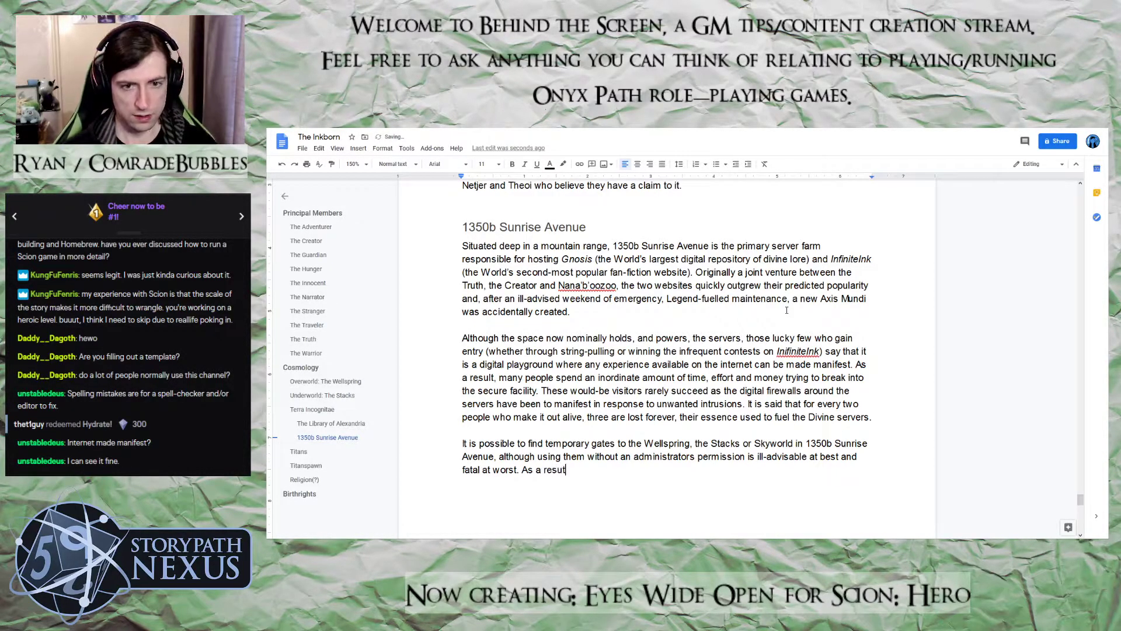
{"action": "type", "text": "ven thuo"}
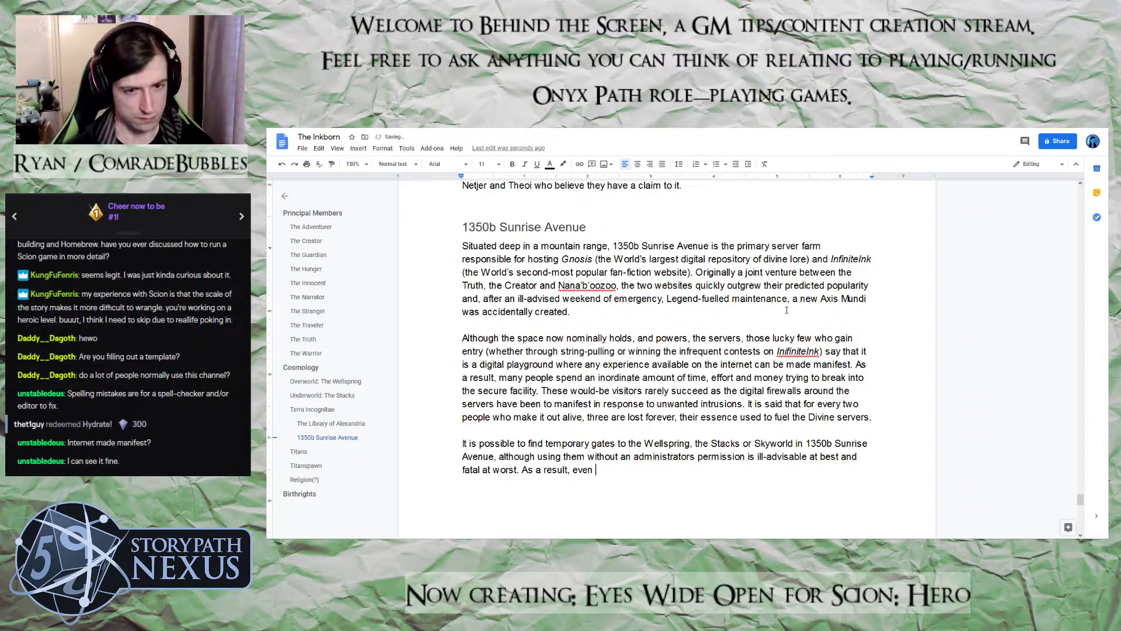
{"action": "key", "text": "BackSpace"}
{"action": "key", "text": "BackSpace"}
{"action": "type", "text": "ough this"}
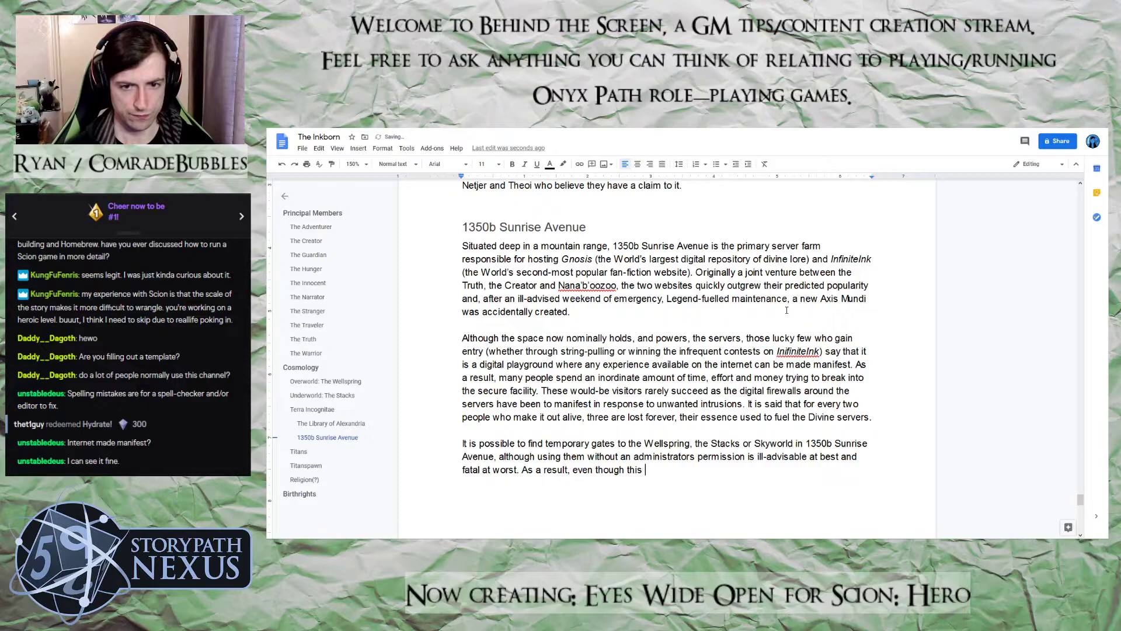
{"action": "type", "text": " is an A"}
{"action": "type", "text": "xi"}
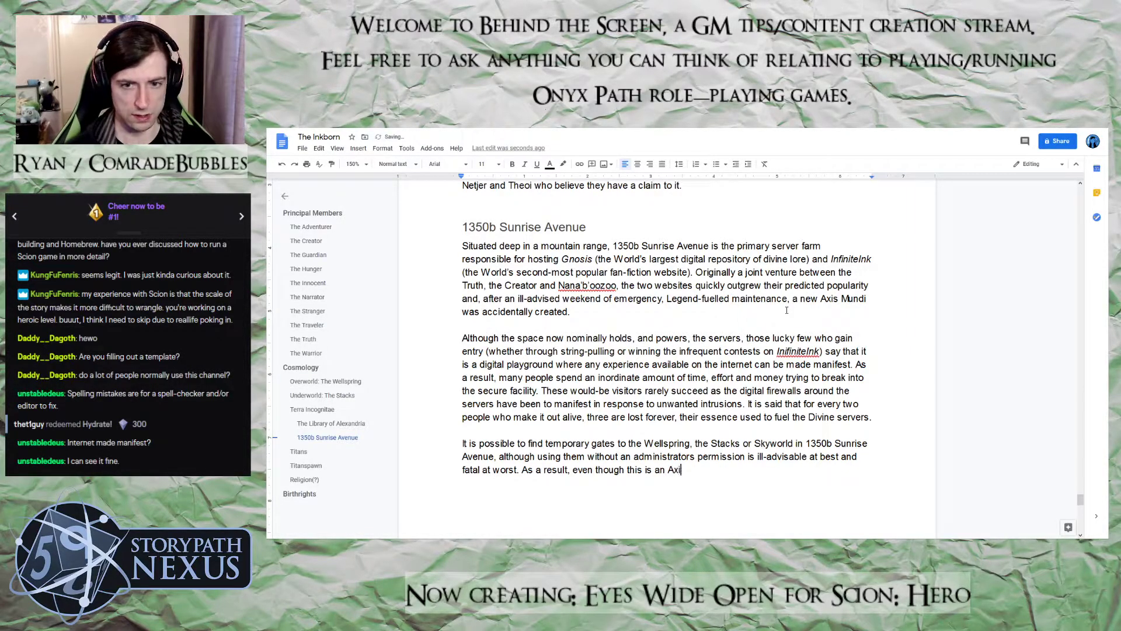
{"action": "type", "text": "s Mundi,"}
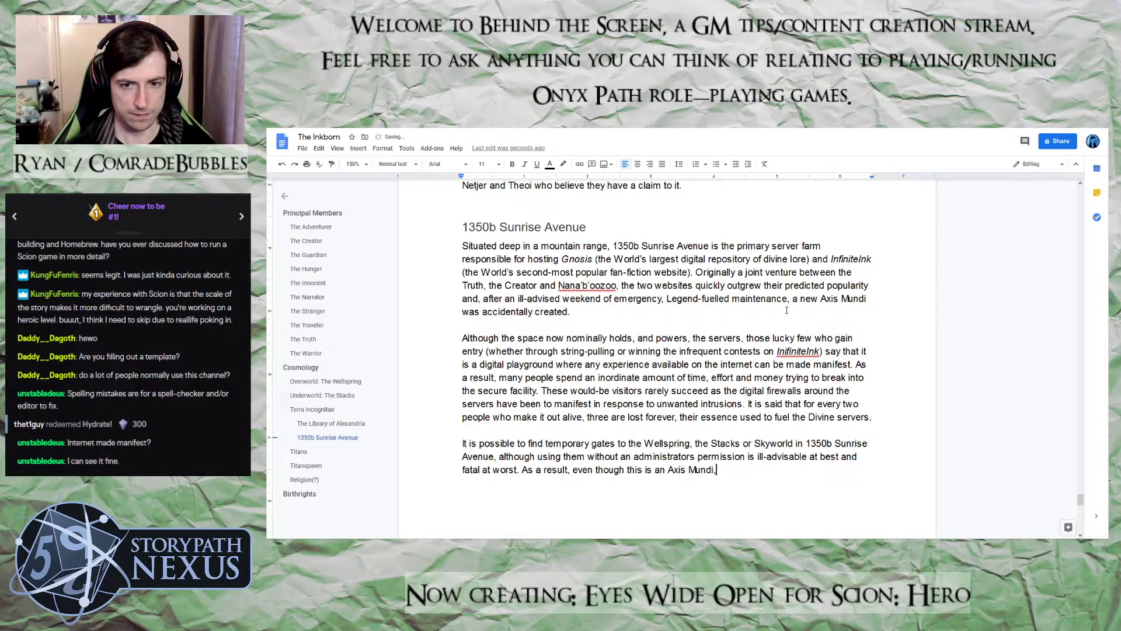
{"action": "type", "text": " many people "}
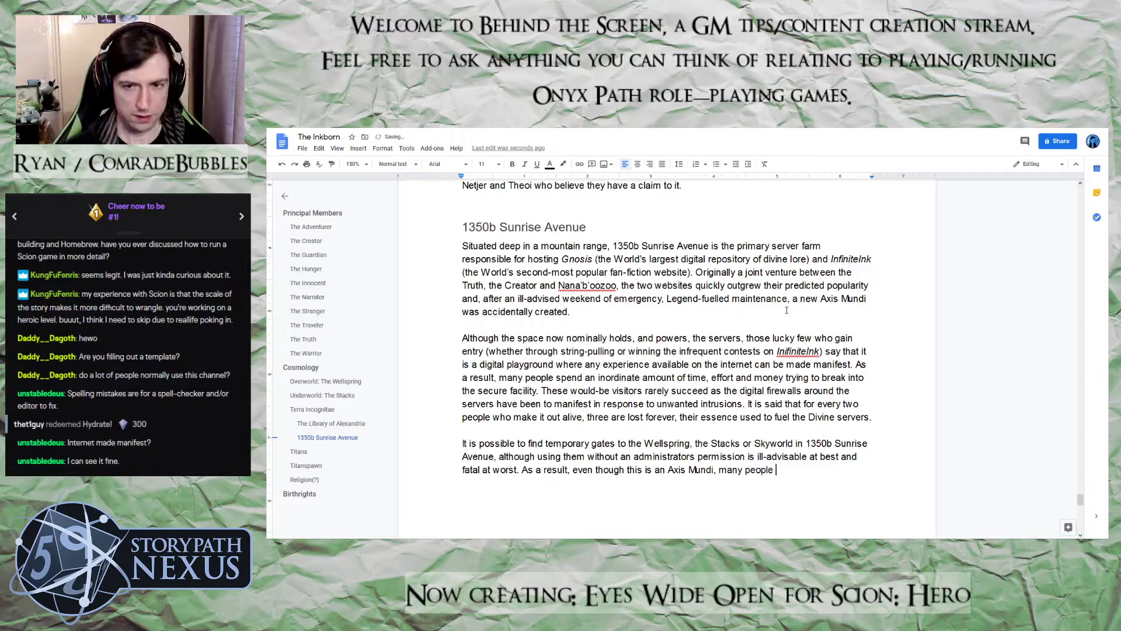
{"action": "type", "text": "use as a ple"}
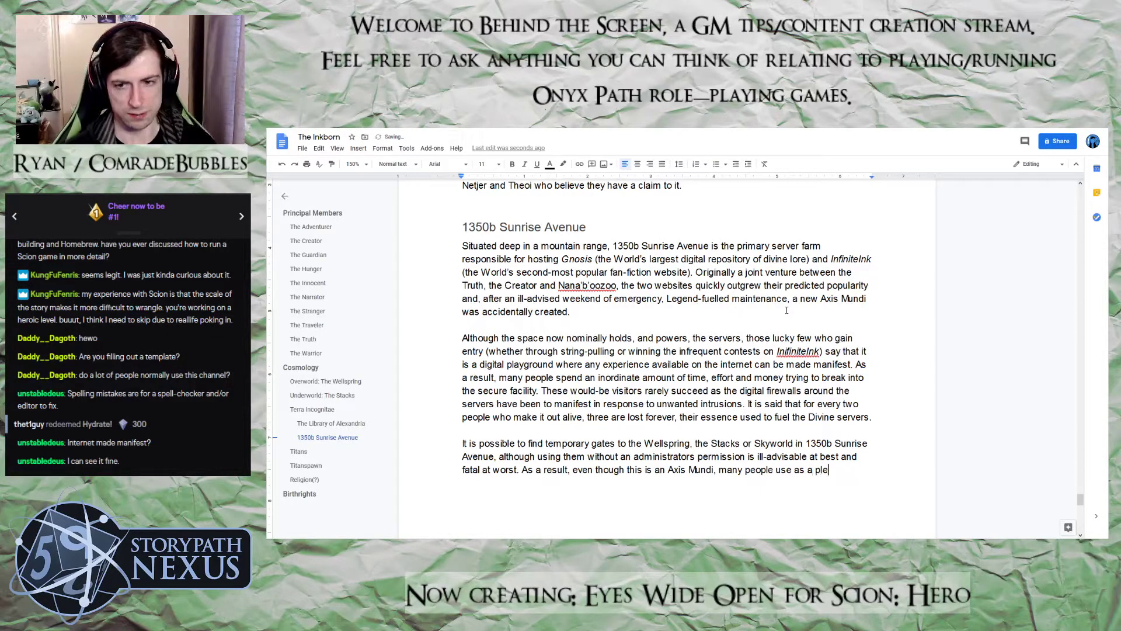
{"action": "type", "text": "asure "}
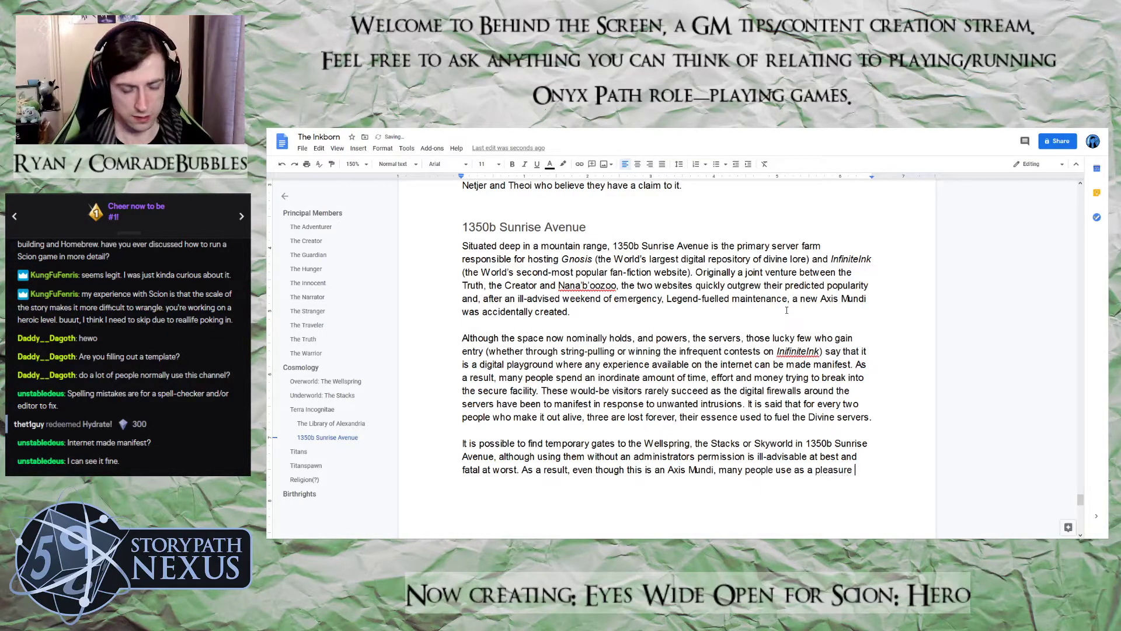
{"action": "type", "text": "resort instead."}
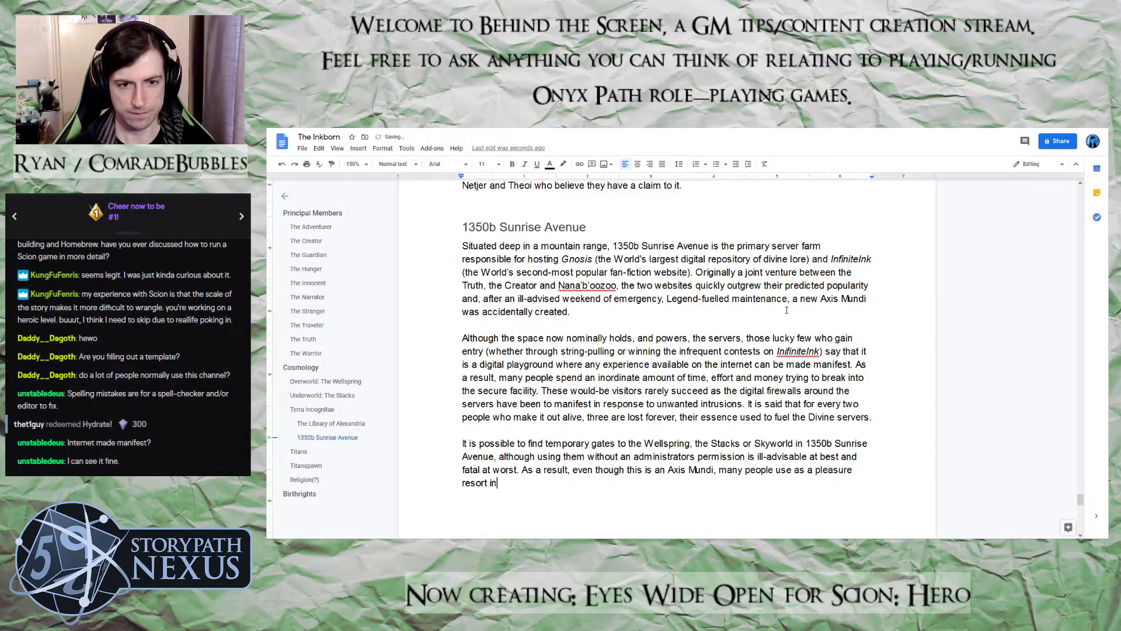
Begin a new paragraph in the 1350b Sunrise Avenue section with "Due to the circumstances of its creation, Scions"
{"action": "key", "text": "Return"}
{"action": "key", "text": "Return"}
{"action": "type", "text": "S"}
{"action": "key", "text": "BackSpace"}
{"action": "type", "text": "Due to teh cir"}
{"action": "key", "text": "BackSpace"}
{"action": "key", "text": "BackSpace"}
{"action": "key", "text": "BackSpace"}
{"action": "key", "text": "BackSpace"}
{"action": "key", "text": "BackSpace"}
{"action": "key", "text": "BackSpace"}
{"action": "key", "text": "BackSpace"}
{"action": "type", "text": "the circumstances of its creation, Scions "}
{"action": "type", "text": "of the"}
Finish the sentence about Scions with "and Mantles of the Manitou are always welcomed as honoured guests."
{"action": "key", "text": "BackSpace"}
{"action": "key", "text": "BackSpace"}
{"action": "key", "text": "BackSpace"}
{"action": "key", "text": "BackSpace"}
{"action": "key", "text": "BackSpace"}
{"action": "key", "text": "BackSpace"}
{"action": "type", "text": "and Mantles of the Manitou are always"}
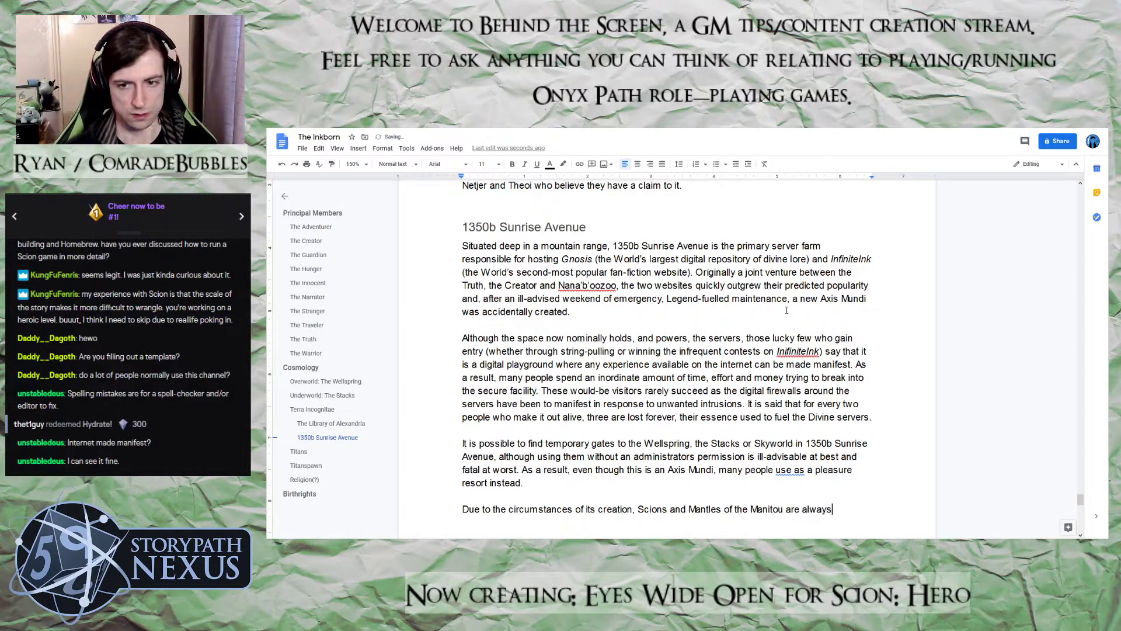
{"action": "type", "text": " welcomed as "}
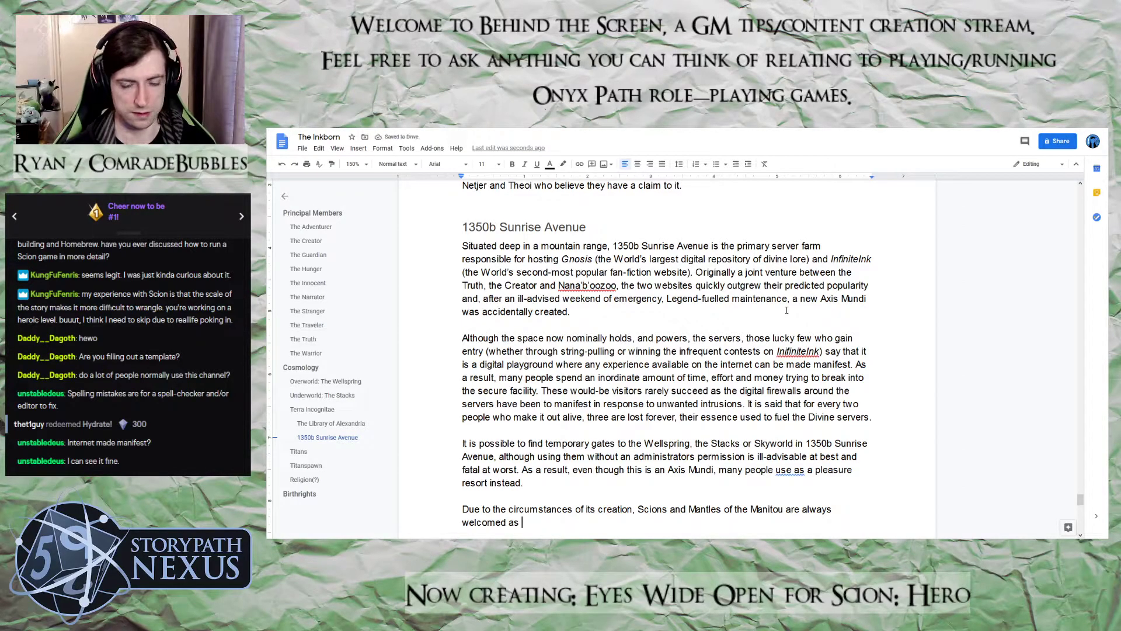
{"action": "type", "text": "hono"}
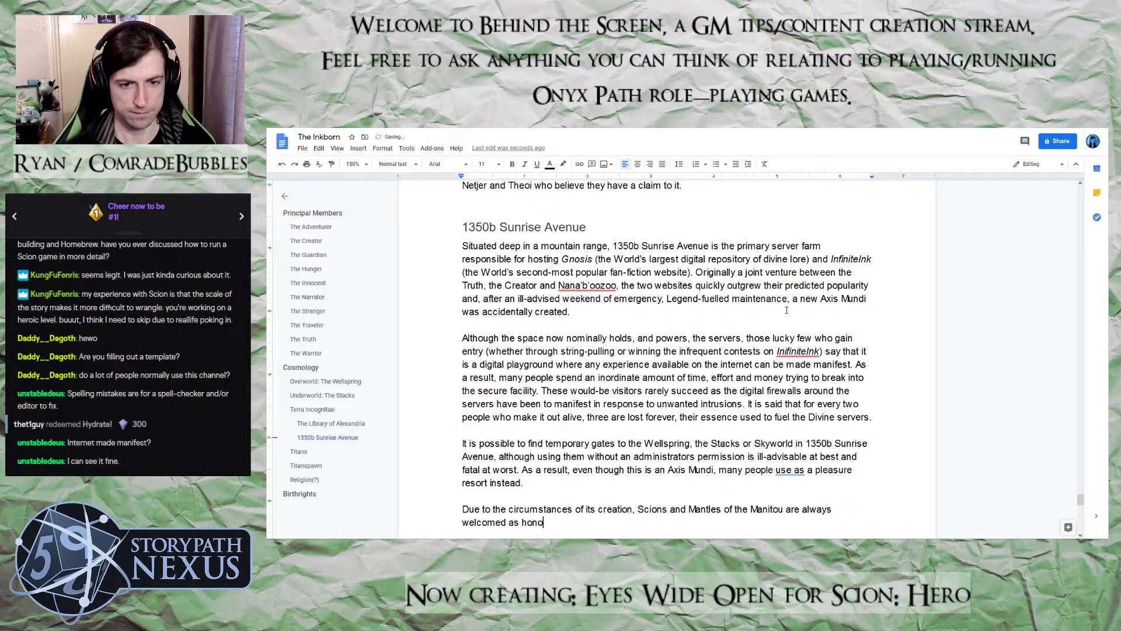
{"action": "type", "text": "ured guests."}
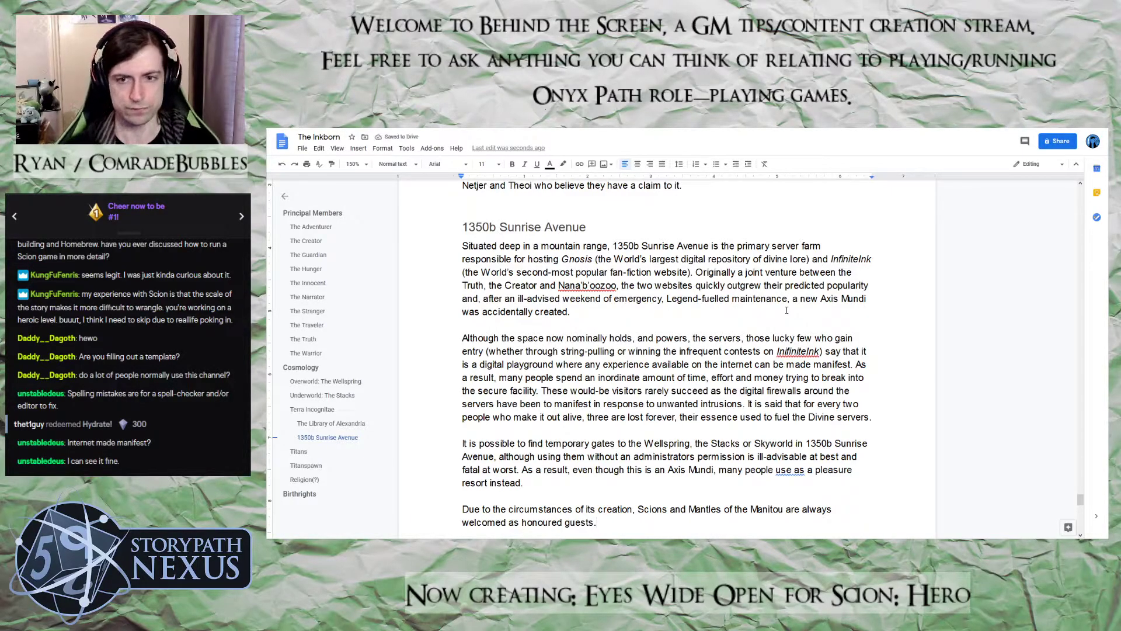
Review the Wellspring and Stacks sections, checking how each one covers the gates leading to it
{"action": "scroll", "coordinate": [723, 395], "scroll_direction": "down", "scroll_amount": 7}
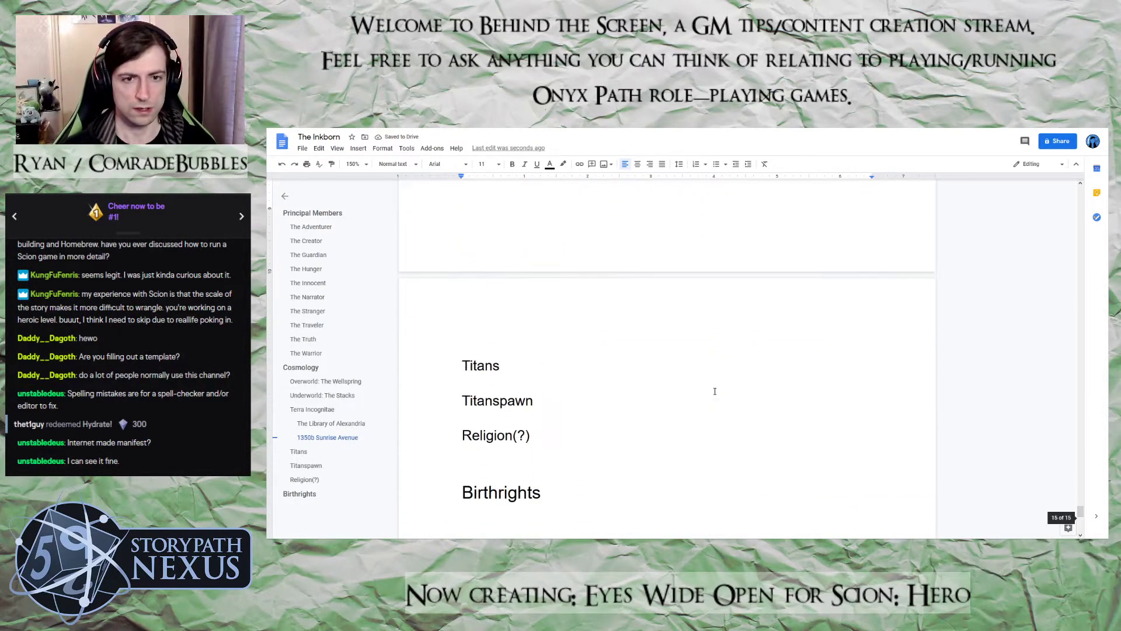
{"action": "scroll", "coordinate": [715, 392], "scroll_direction": "up", "scroll_amount": 7}
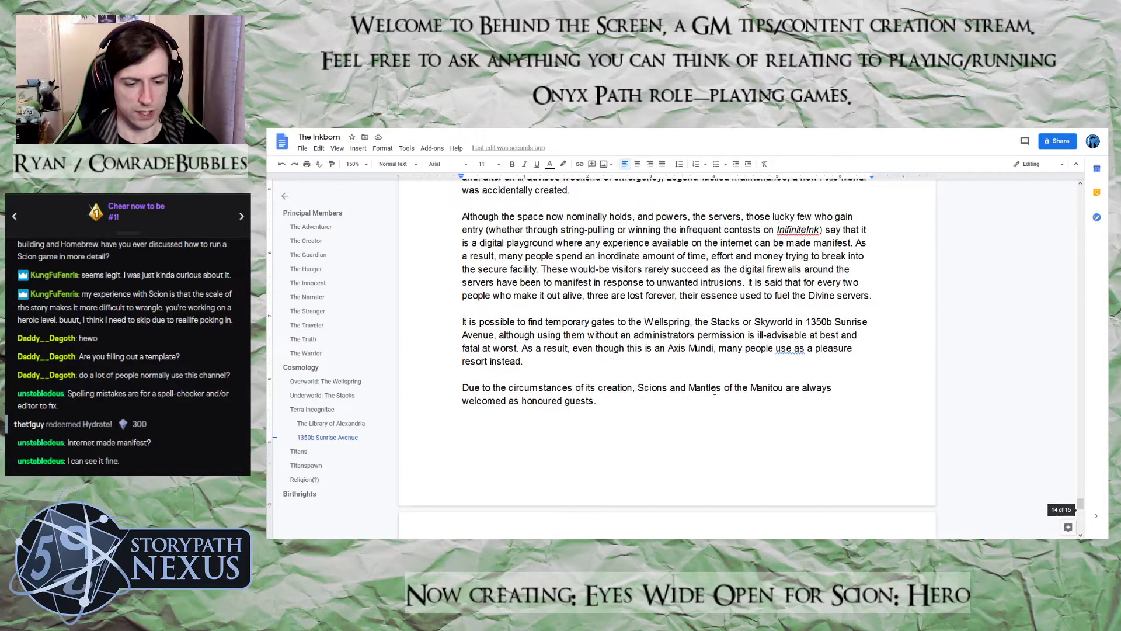
{"action": "scroll", "coordinate": [715, 392], "scroll_direction": "up", "scroll_amount": 2}
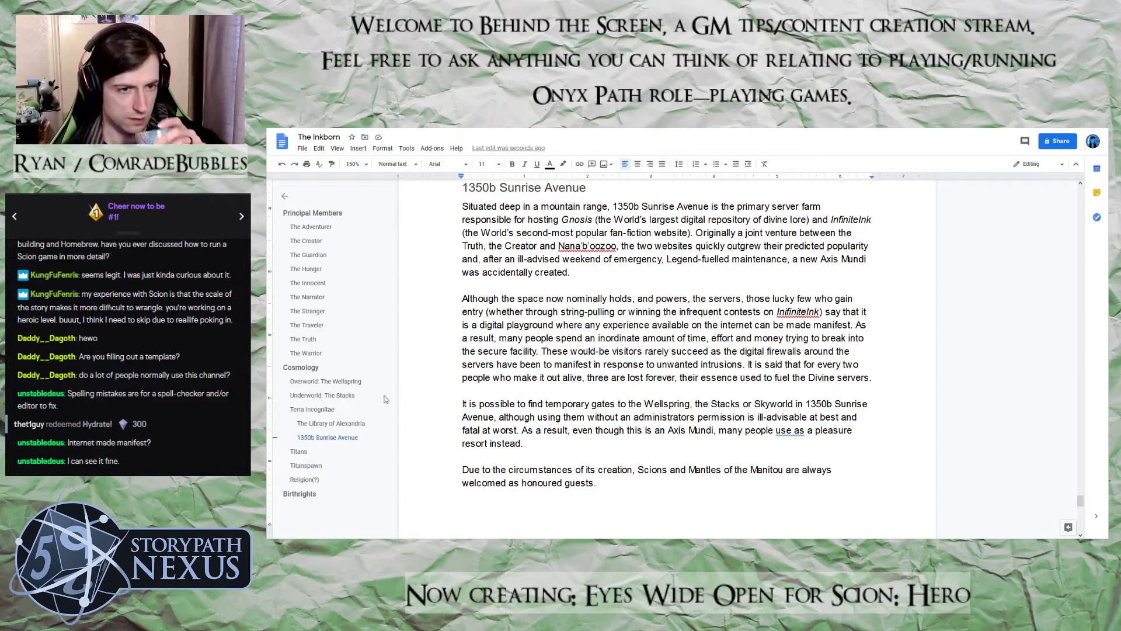
{"action": "left_click", "coordinate": [319, 396]}
{"action": "scroll", "coordinate": [658, 418], "scroll_direction": "down", "scroll_amount": 2}
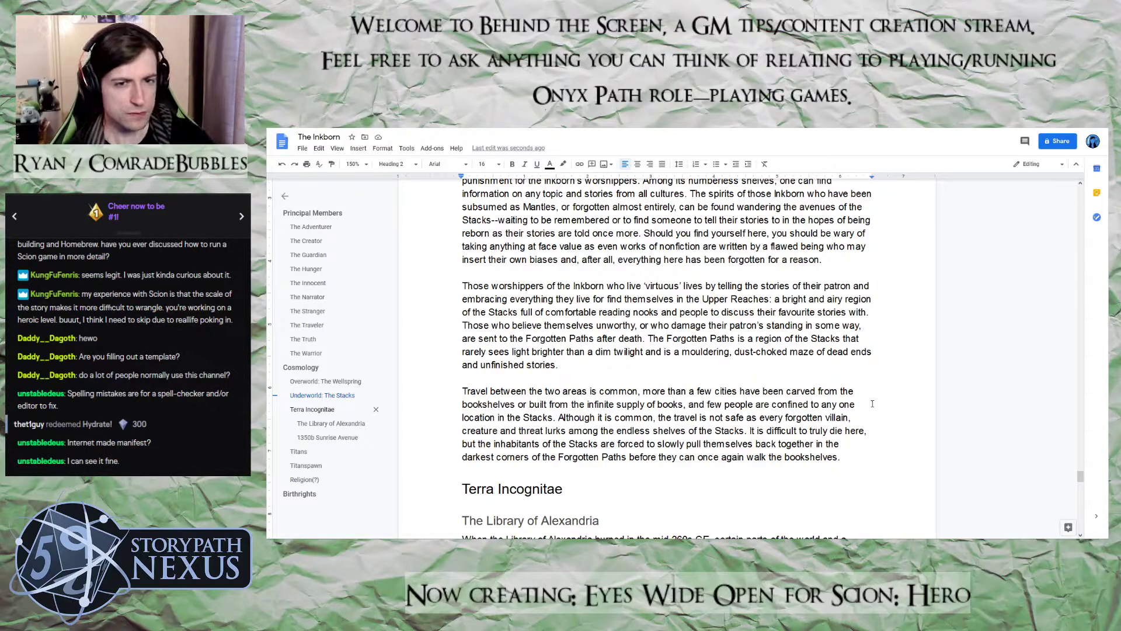
{"action": "left_click", "coordinate": [858, 461]}
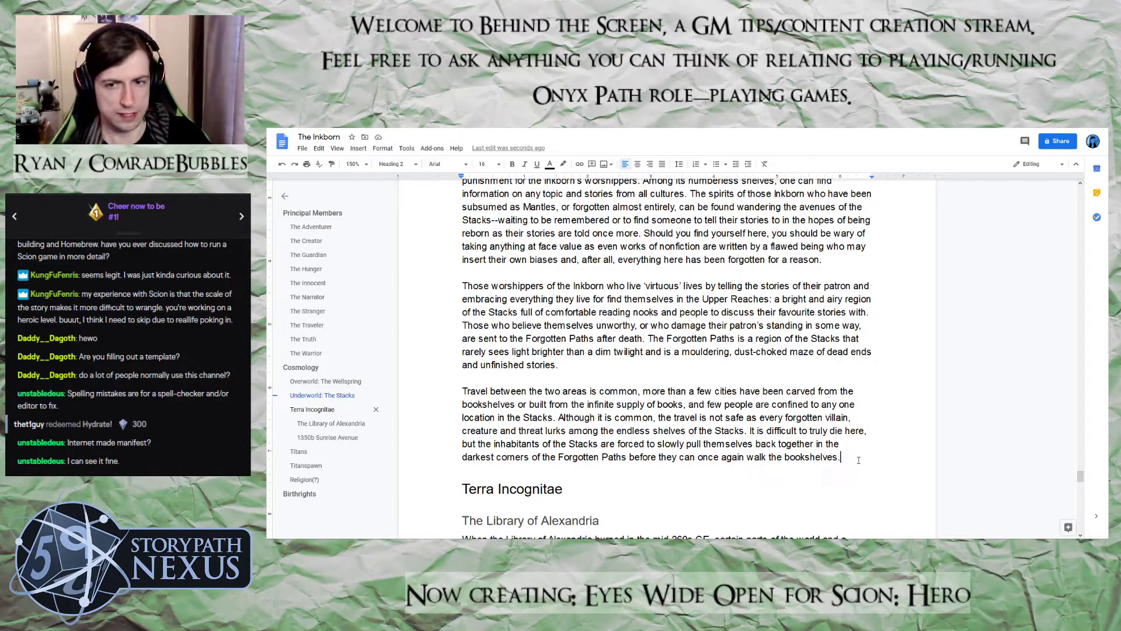
{"action": "scroll", "coordinate": [859, 460], "scroll_direction": "up", "scroll_amount": 4}
{"action": "scroll", "coordinate": [858, 460], "scroll_direction": "up", "scroll_amount": 6}
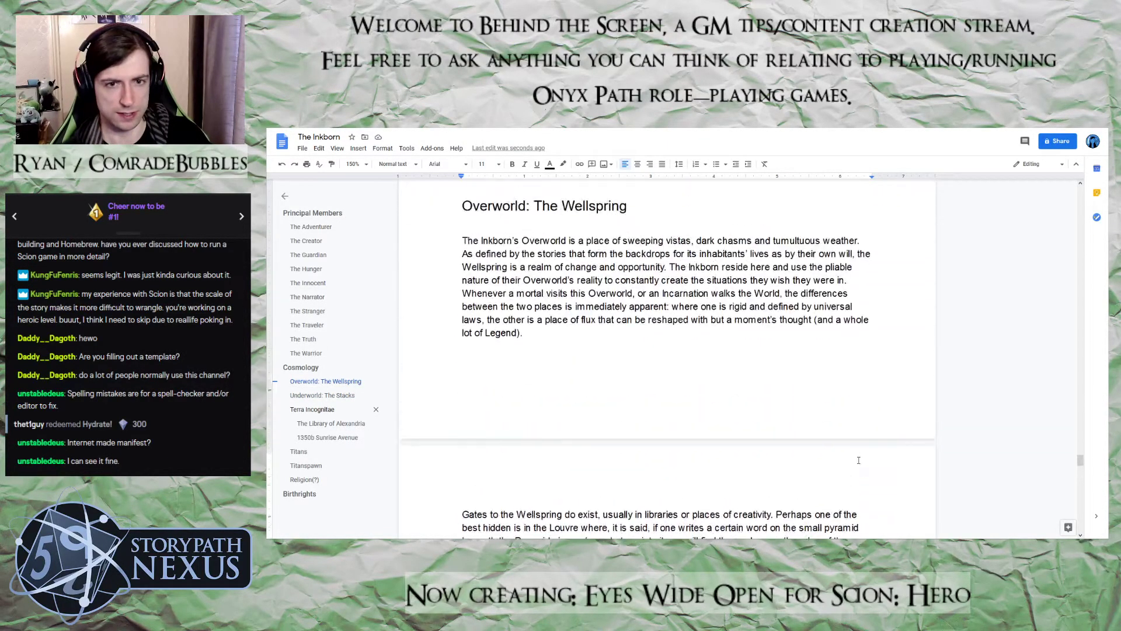
{"action": "scroll", "coordinate": [858, 460], "scroll_direction": "down", "scroll_amount": 2}
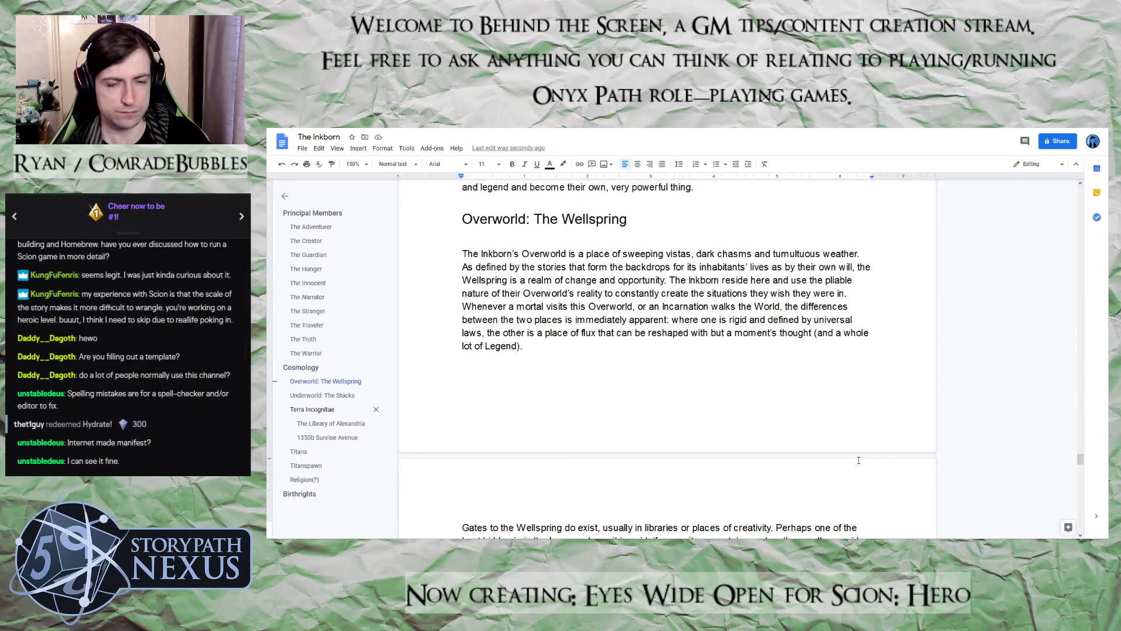
{"action": "scroll", "coordinate": [855, 459], "scroll_direction": "up", "scroll_amount": 3}
{"action": "scroll", "coordinate": [618, 452], "scroll_direction": "down", "scroll_amount": 6}
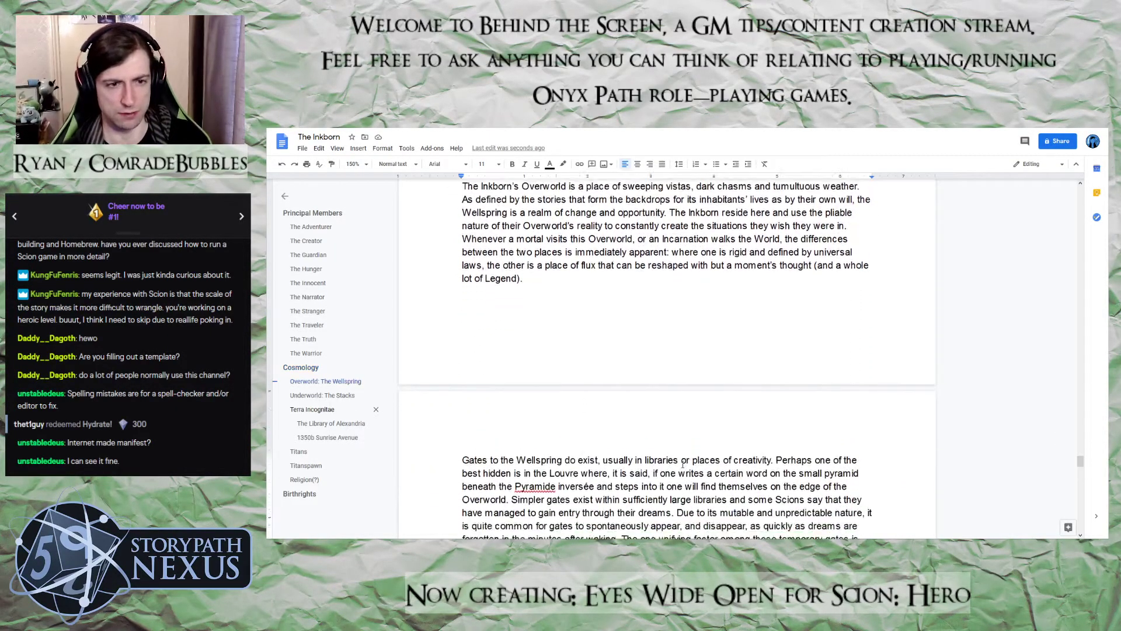
{"action": "scroll", "coordinate": [682, 464], "scroll_direction": "down", "scroll_amount": 5}
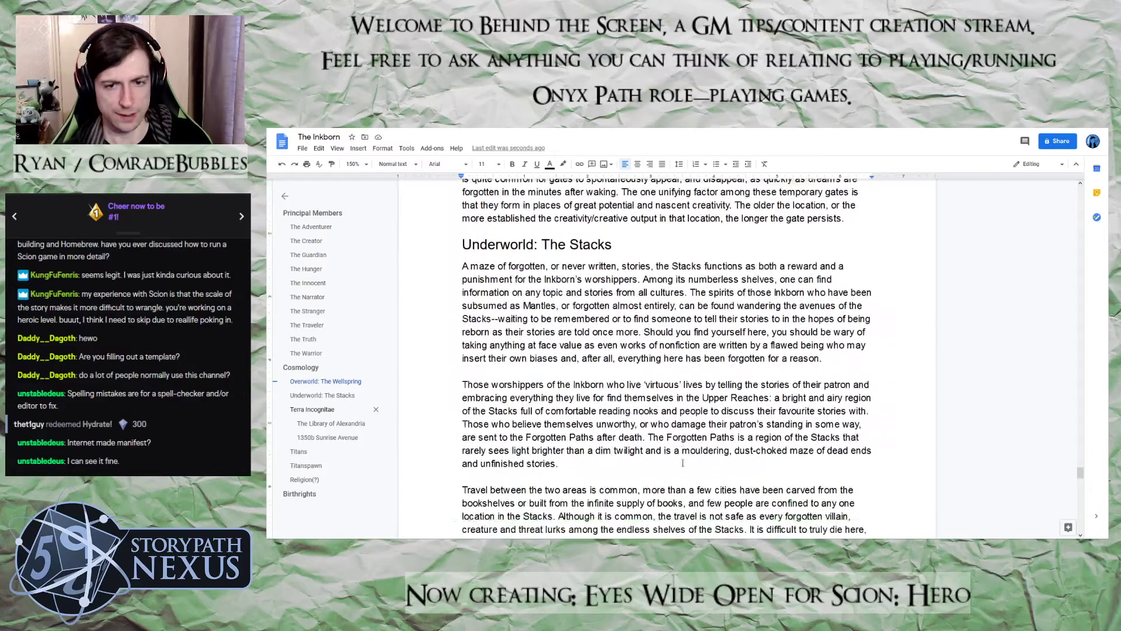
{"action": "scroll", "coordinate": [683, 462], "scroll_direction": "down", "scroll_amount": 1}
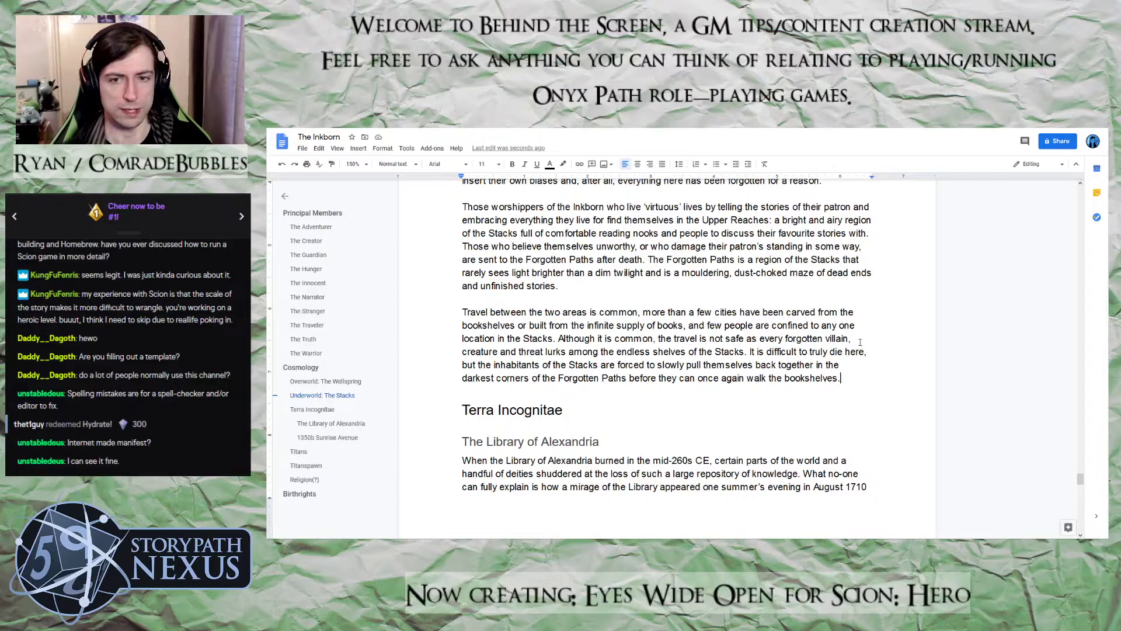
Add a new paragraph at the end of the Stacks section reading "Gates to the Stacks are typically in dark, forgotten corners"
{"action": "key", "text": "Return"}
{"action": "key", "text": "Return"}
{"action": "type", "text": "Gates to teh Sta"}
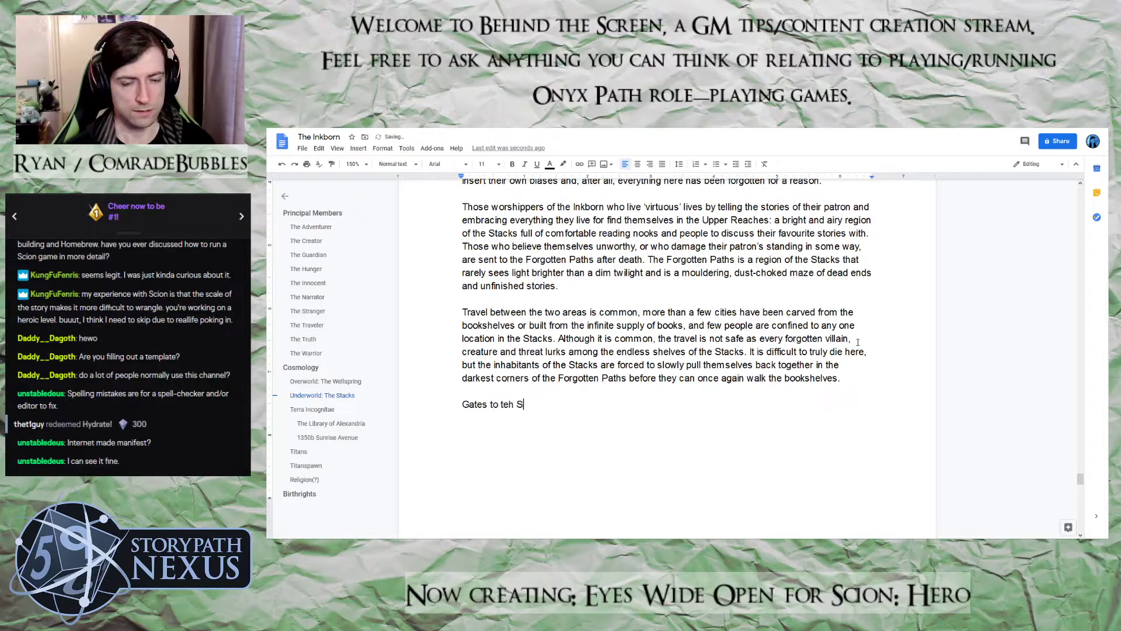
{"action": "key", "text": "BackSpace"}
{"action": "key", "text": "BackSpace"}
{"action": "key", "text": "BackSpace"}
{"action": "key", "text": "BackSpace"}
{"action": "key", "text": "BackSpace"}
{"action": "key", "text": "BackSpace"}
{"action": "type", "text": "he "}
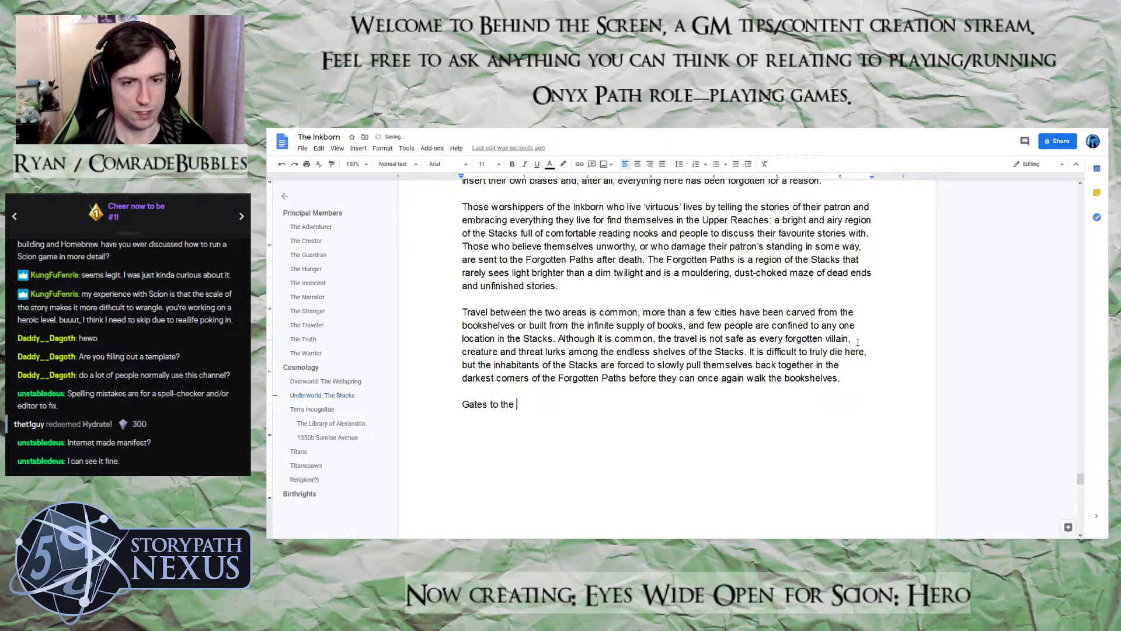
{"action": "type", "text": "Stacks are "}
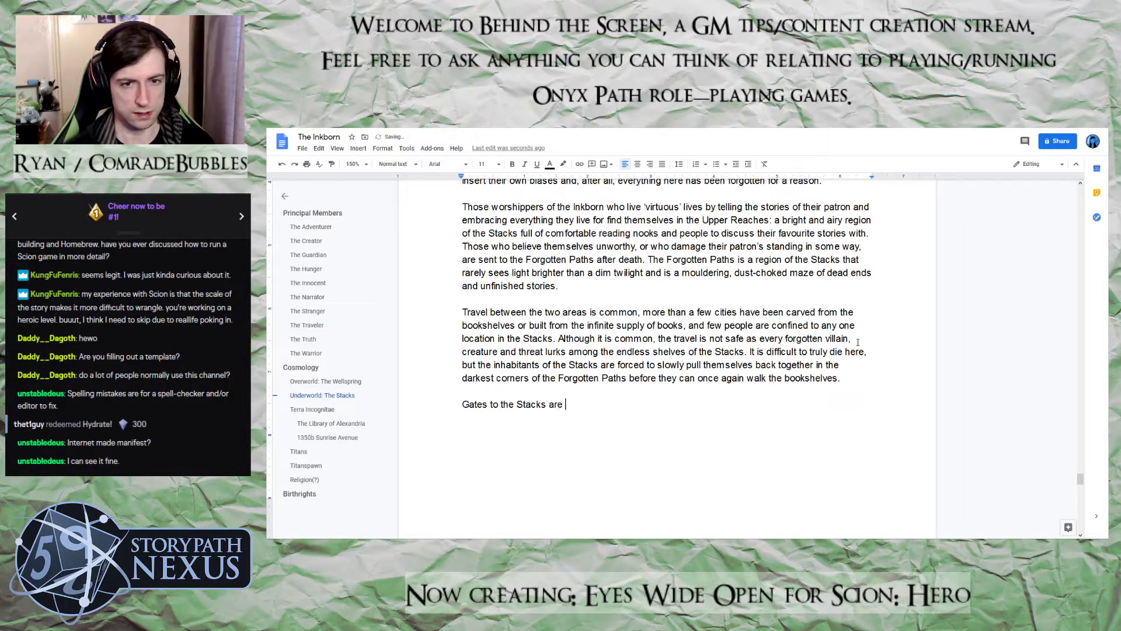
{"action": "type", "text": "typically in "}
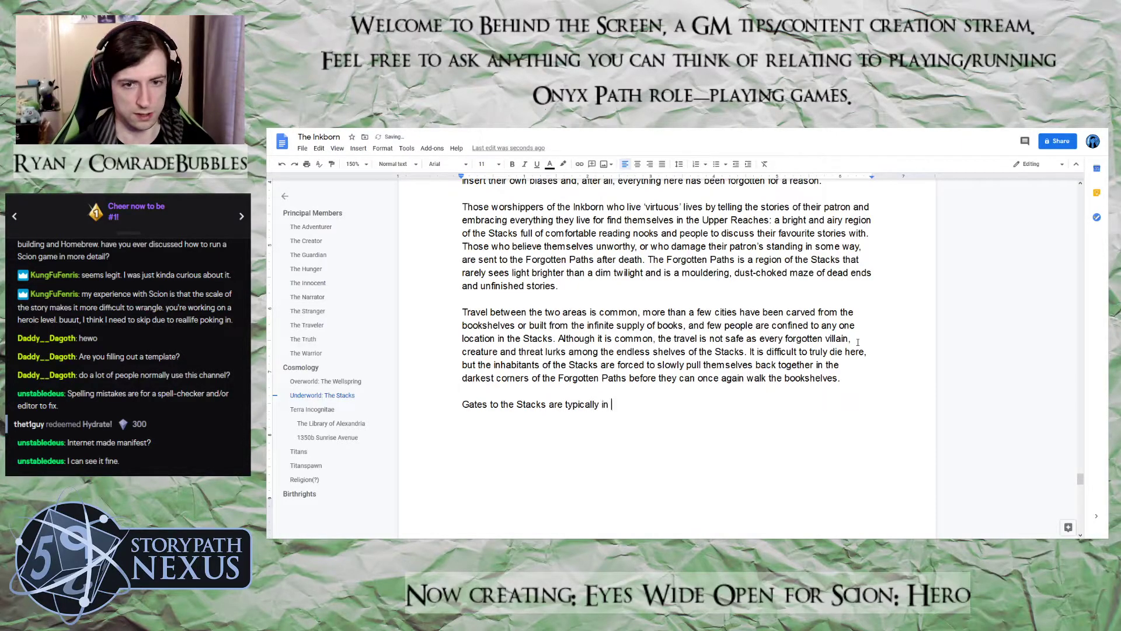
{"action": "type", "text": "dark, forgo"}
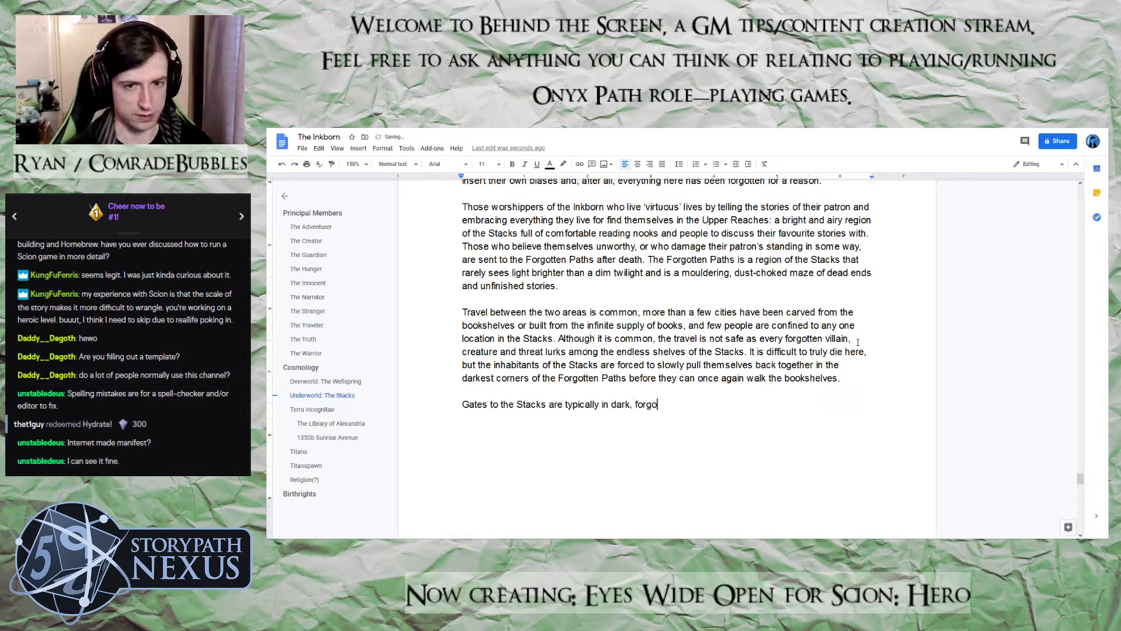
{"action": "type", "text": "tten corner"}
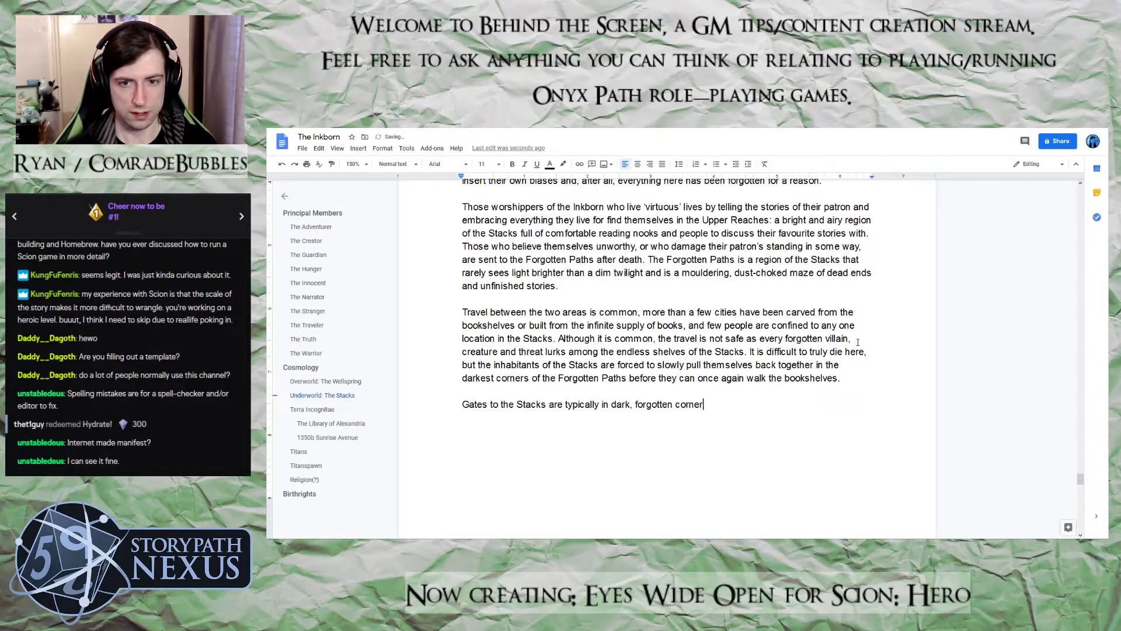
{"action": "type", "text": "s; as likely to be in a library as a "}
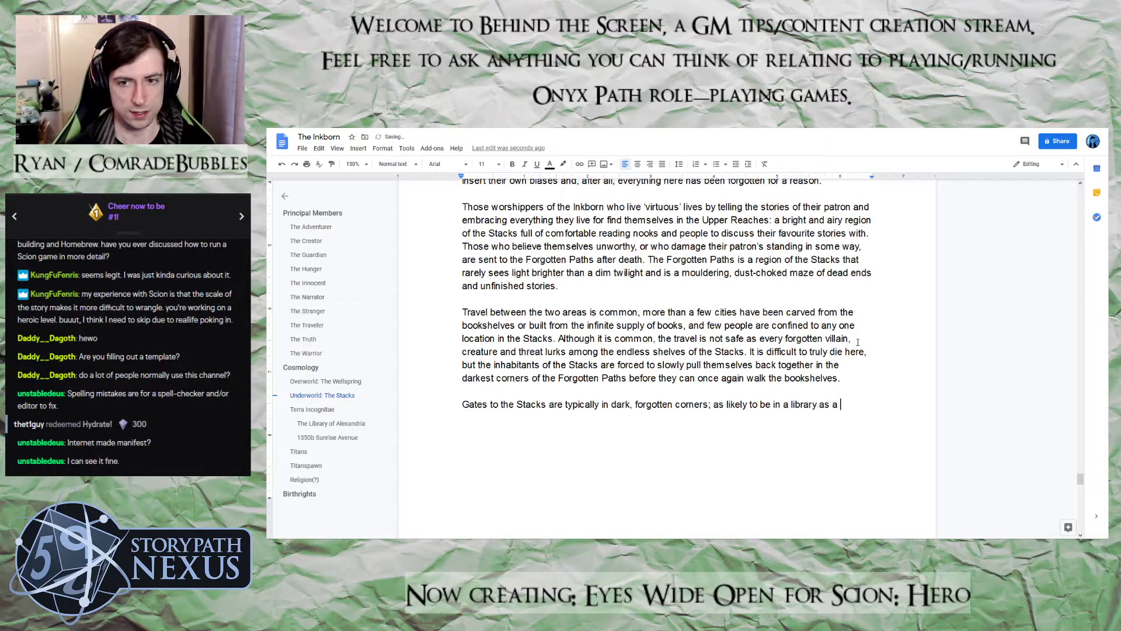
{"action": "type", "text": "back all"}
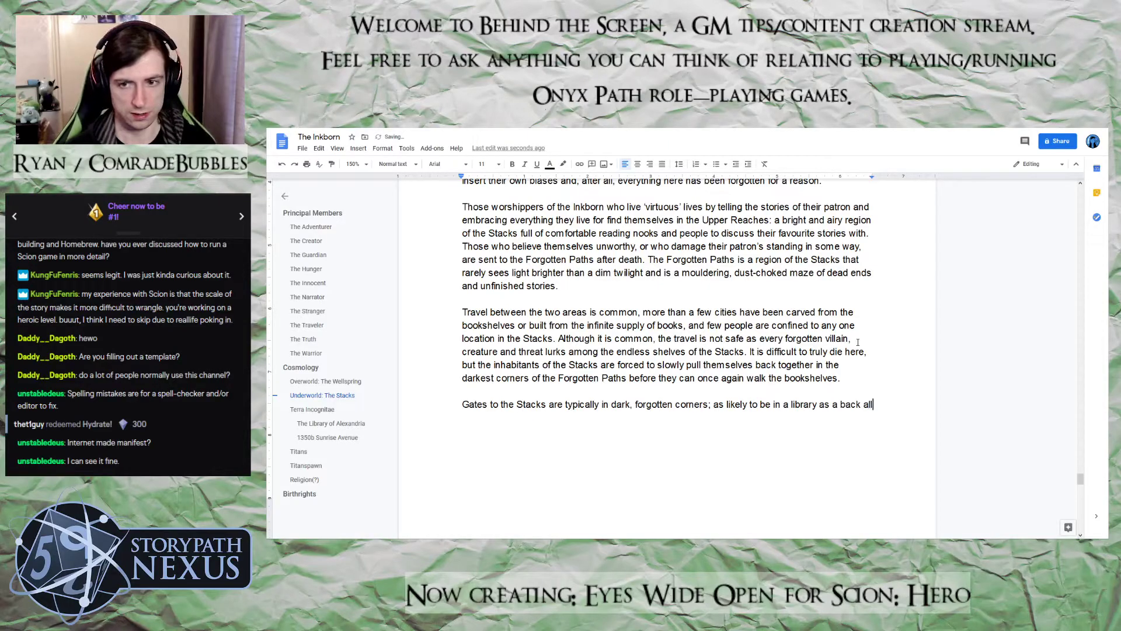
{"action": "type", "text": "ey, a"}
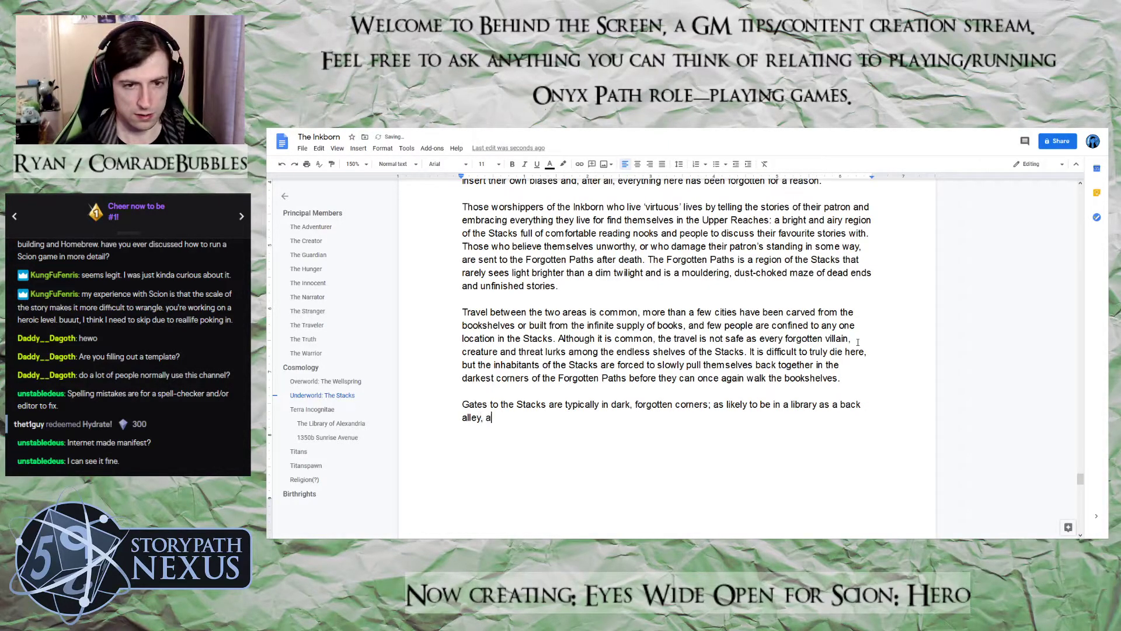
{"action": "type", "text": "ll one trul"}
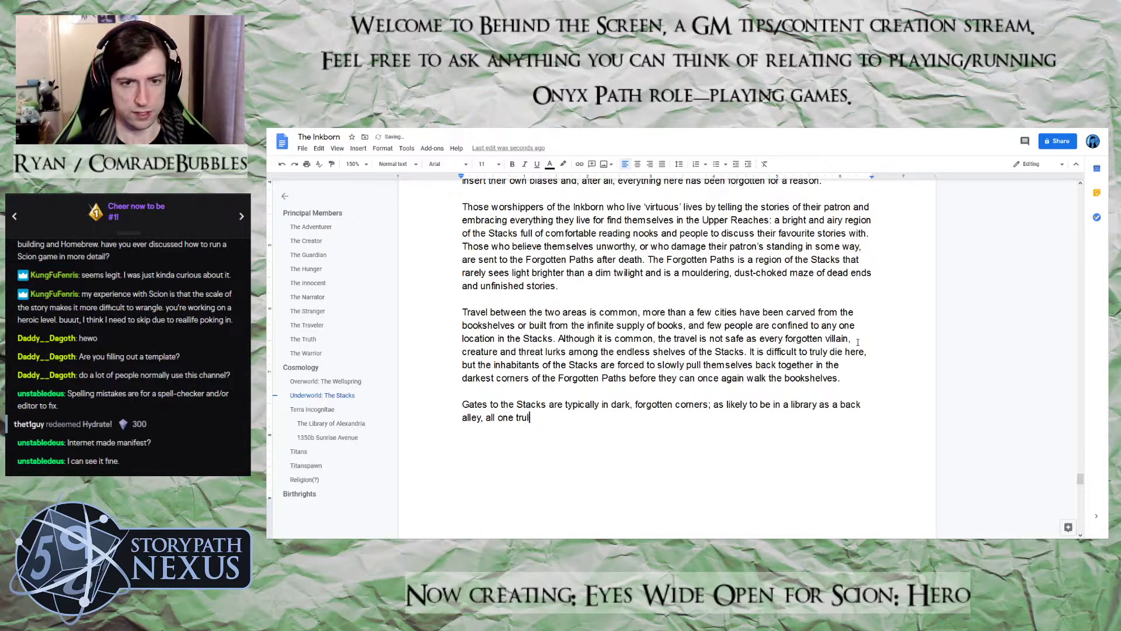
{"action": "type", "text": "y needs to l"}
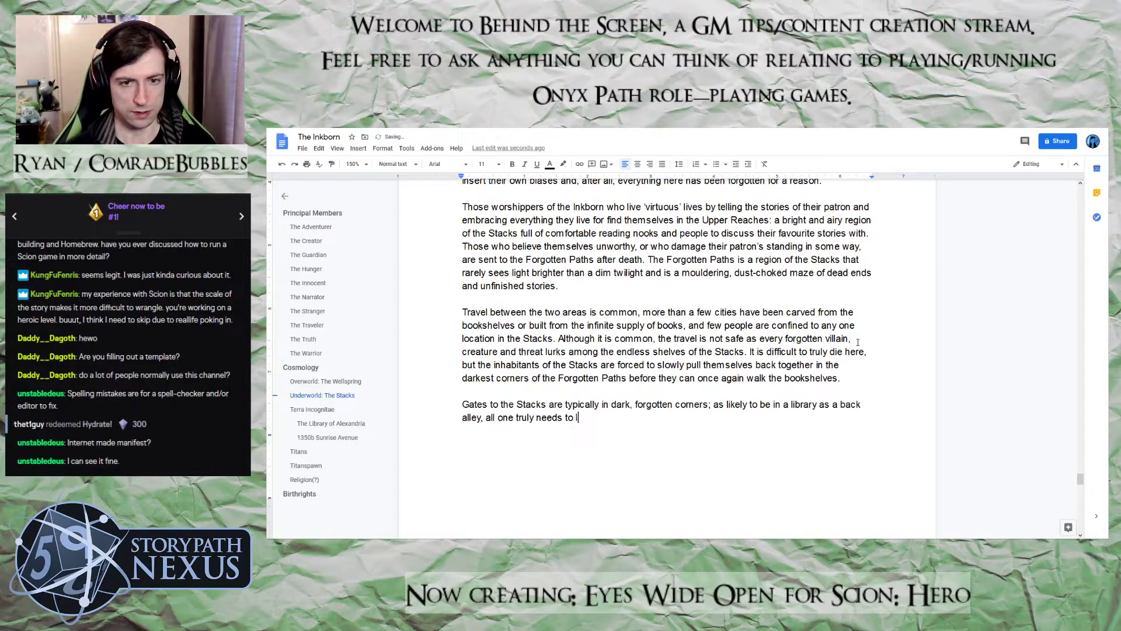
{"action": "type", "text": "ook for are the"}
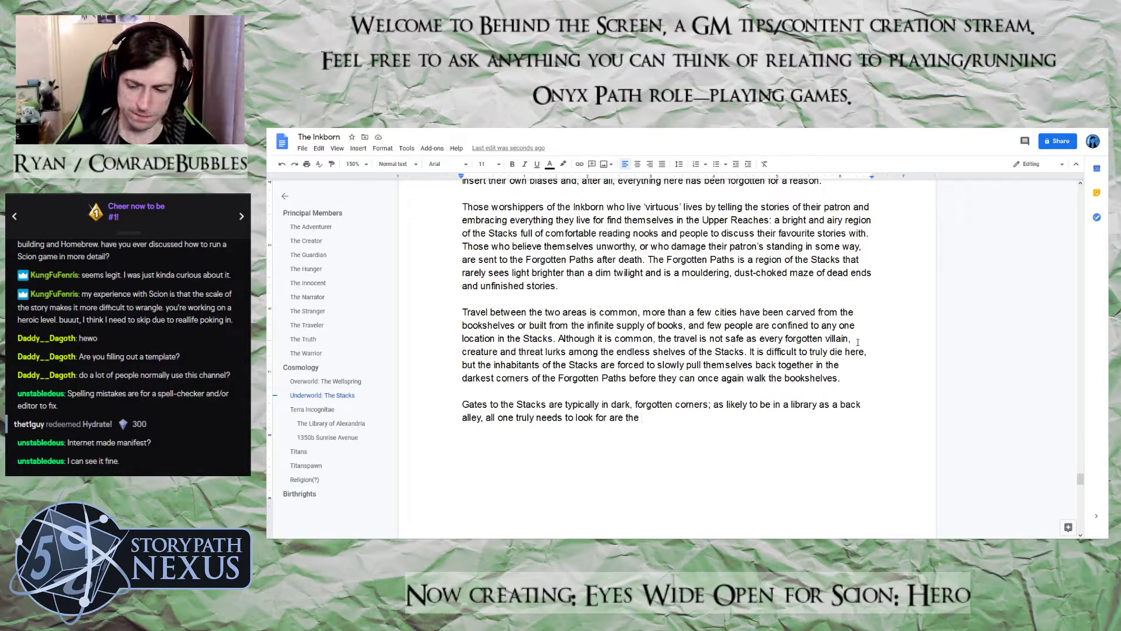
Replace the word "forgotten" before "corners" with "abandoned" in the Stacks gates paragraph
{"action": "right_click", "coordinate": [657, 401]}
{"action": "left_click", "coordinate": [656, 401]}
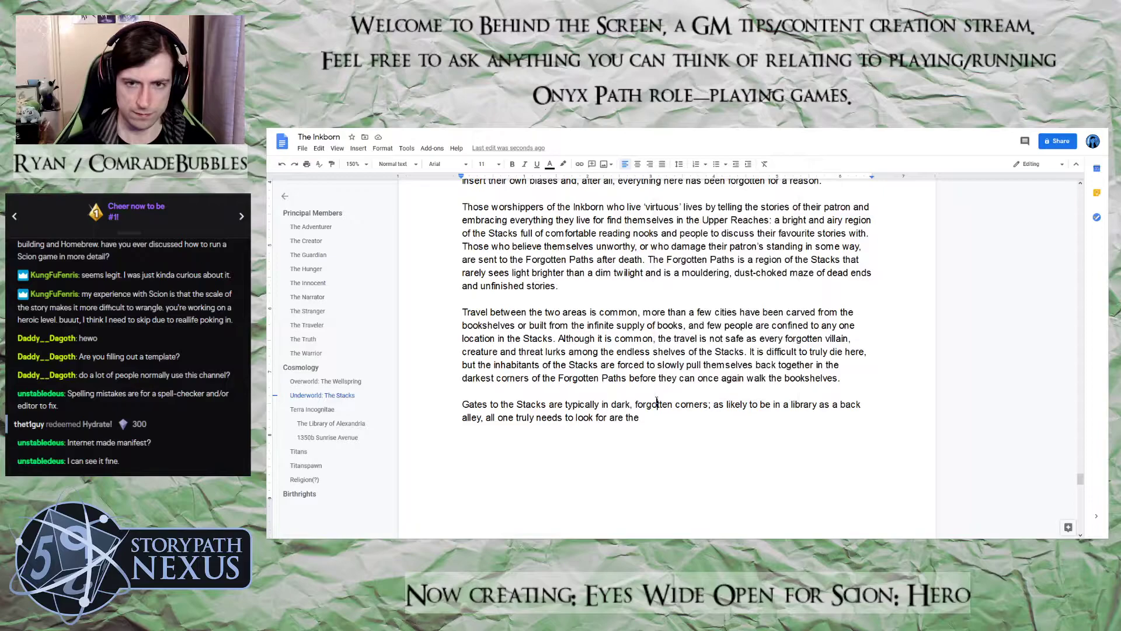
{"action": "double_click", "coordinate": [656, 401]}
{"action": "type", "text": "abandoned"}
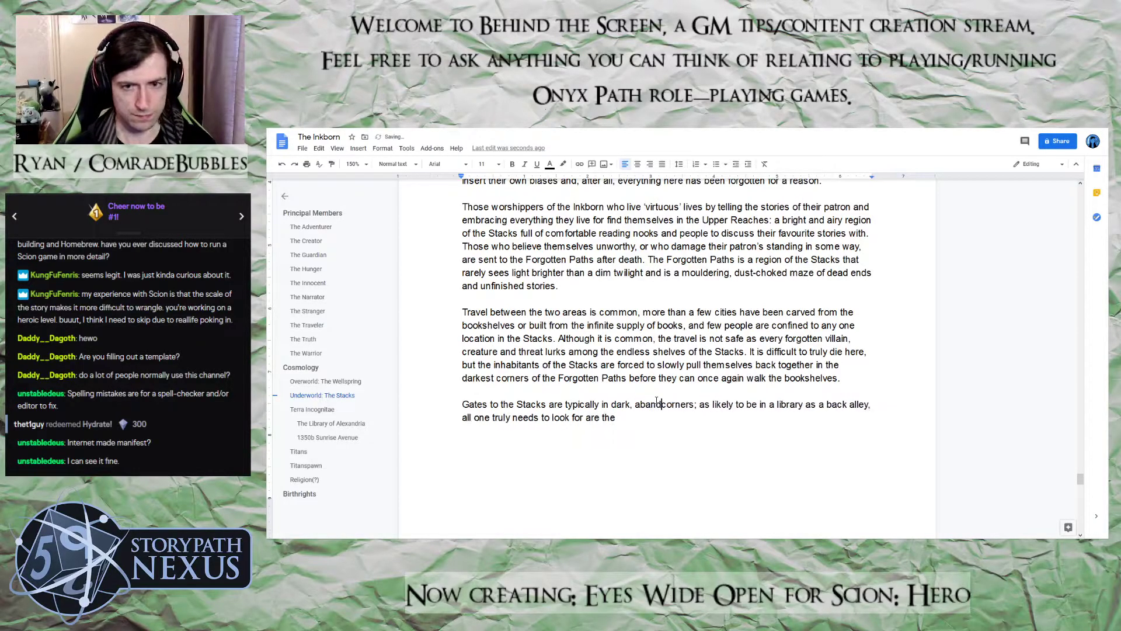
Continue the end of the Stacks gates paragraph with "forgotten people of the world"
{"action": "left_click", "coordinate": [653, 416]}
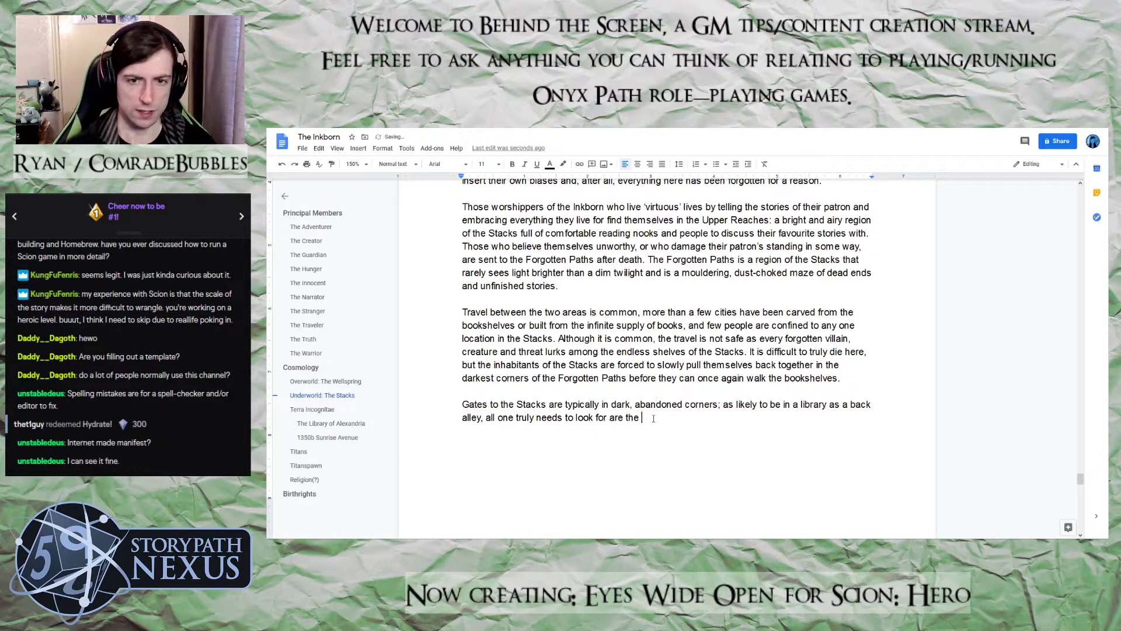
{"action": "type", "text": "forgot"}
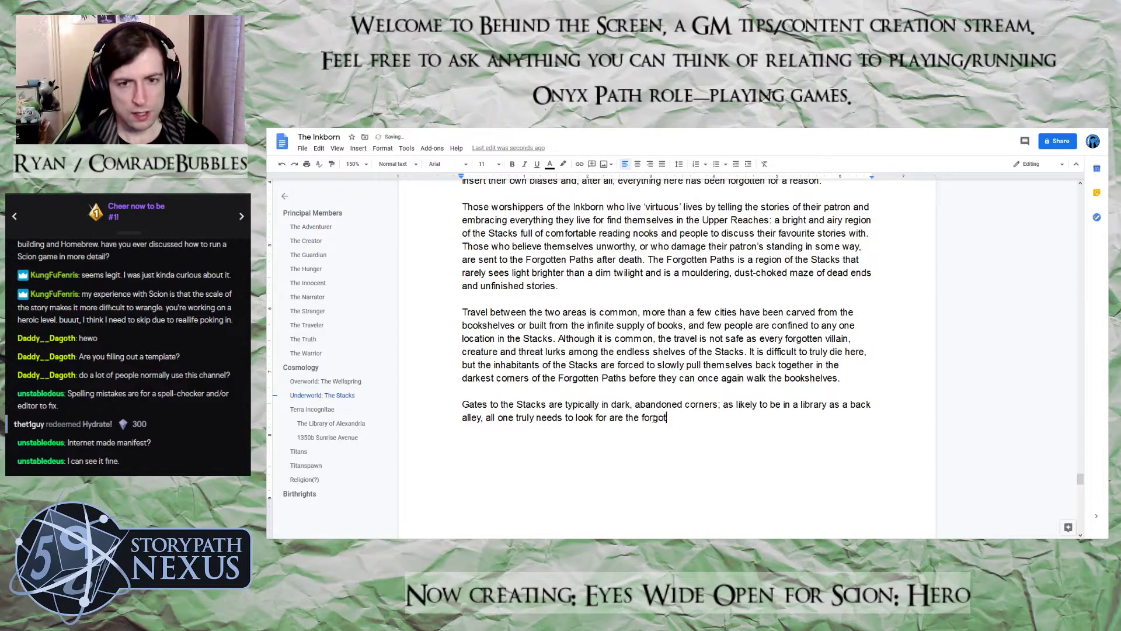
{"action": "type", "text": "ten pep"}
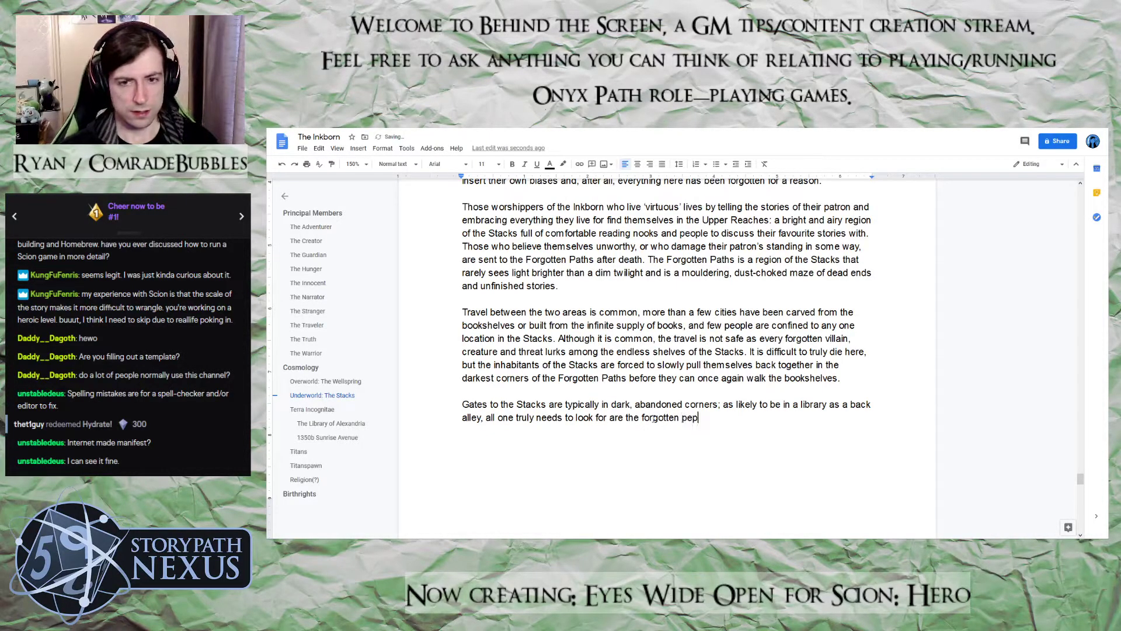
{"action": "key", "text": "BackSpace"}
{"action": "type", "text": "ople of the"}
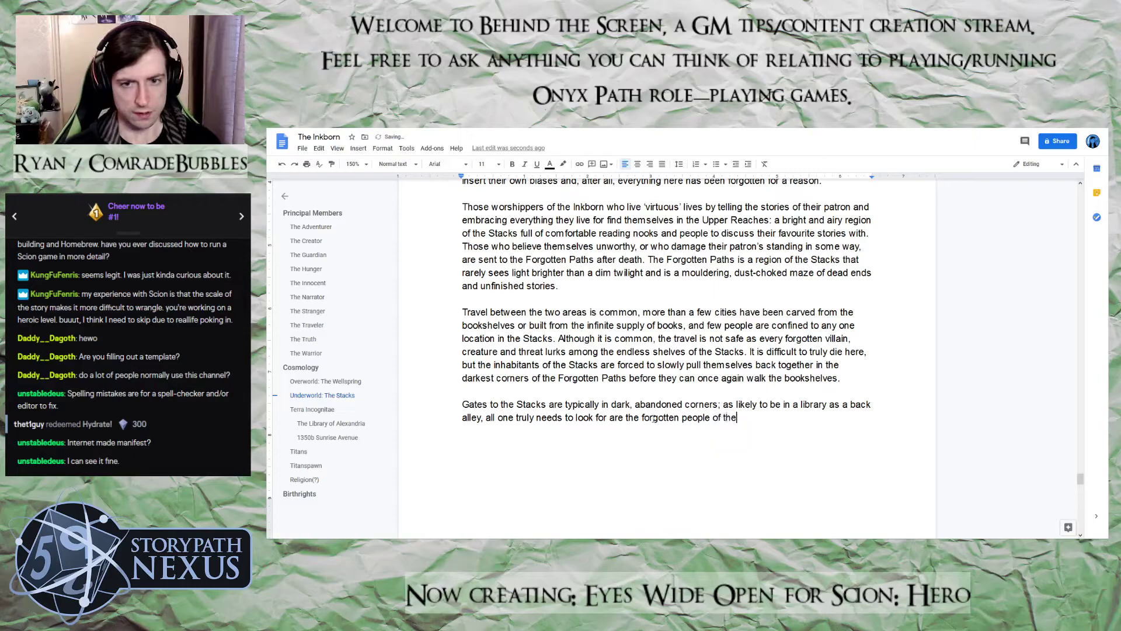
{"action": "type", "text": " World"}
{"action": "key", "text": "BackSpace"}
{"action": "key", "text": "BackSpace"}
{"action": "key", "text": "BackSpace"}
{"action": "key", "text": "BackSpace"}
{"action": "key", "text": "BackSpace"}
{"action": "type", "text": "world"}
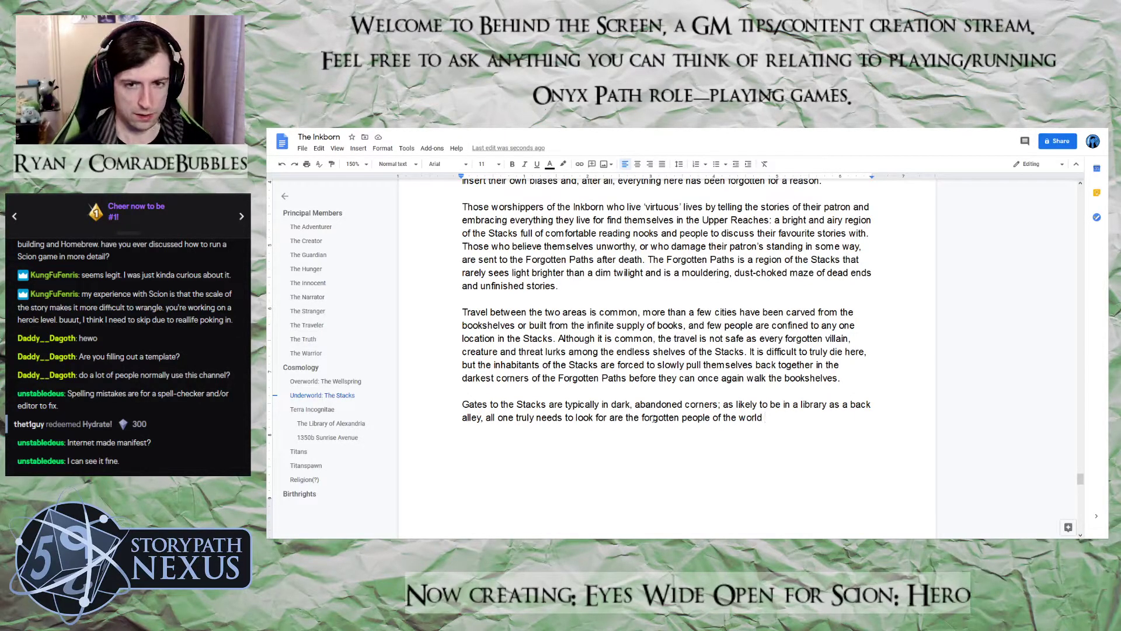
Add "or paths that seem shorter than they are" after "forgotten people of the world"
{"action": "type", "text": "or paths that seem sh"}
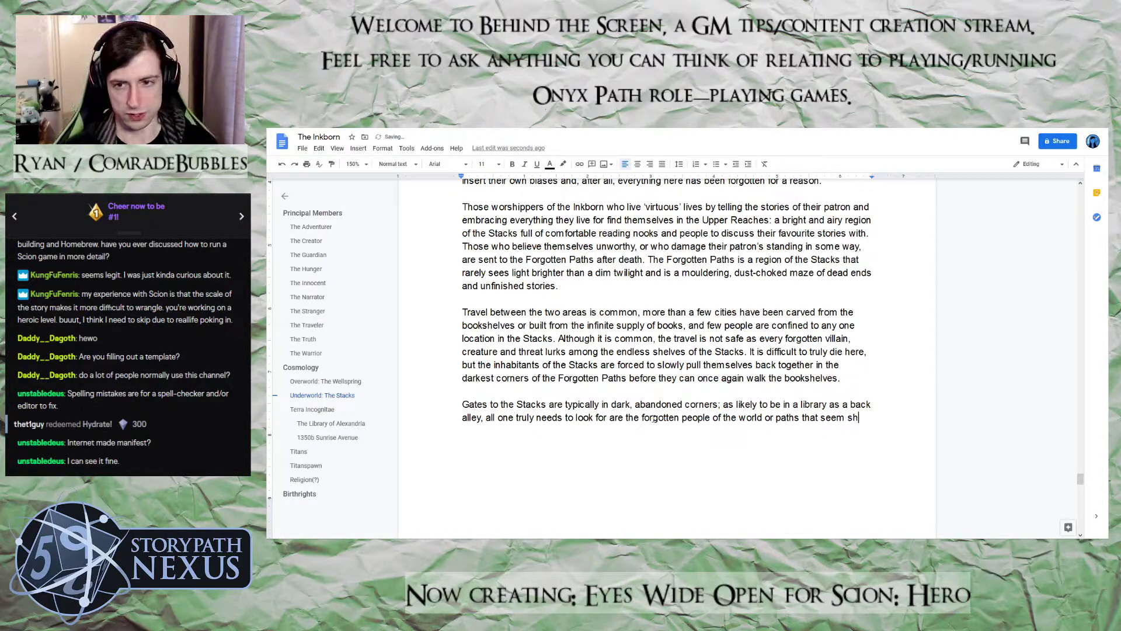
{"action": "type", "text": "prte"}
{"action": "key", "text": "BackSpace"}
{"action": "key", "text": "BackSpace"}
{"action": "key", "text": "BackSpace"}
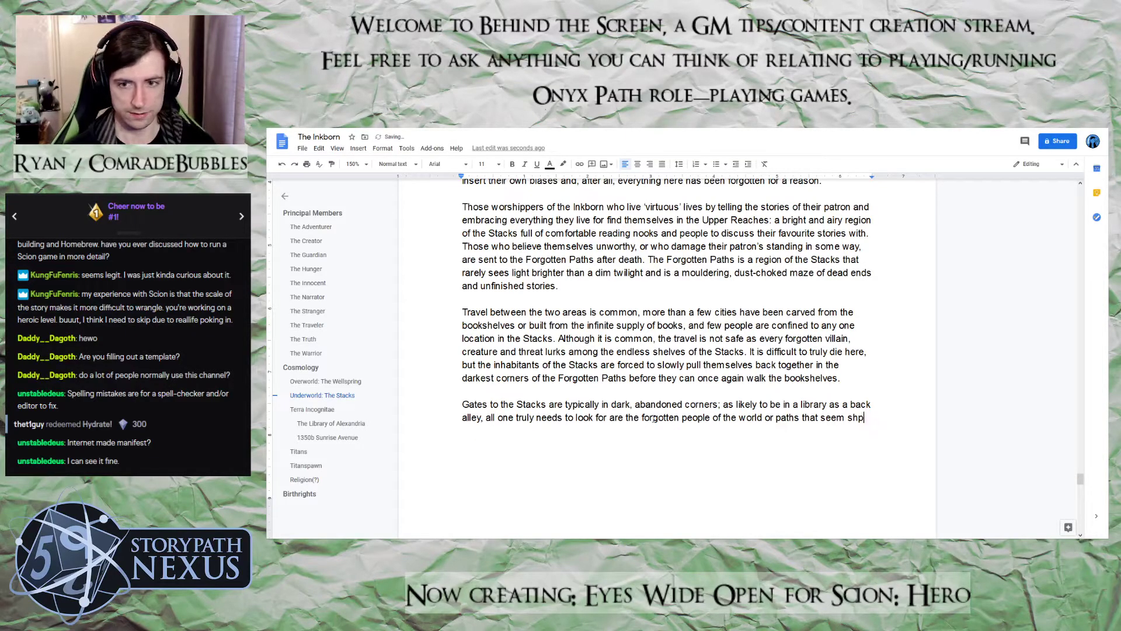
{"action": "type", "text": "orter than they are"}
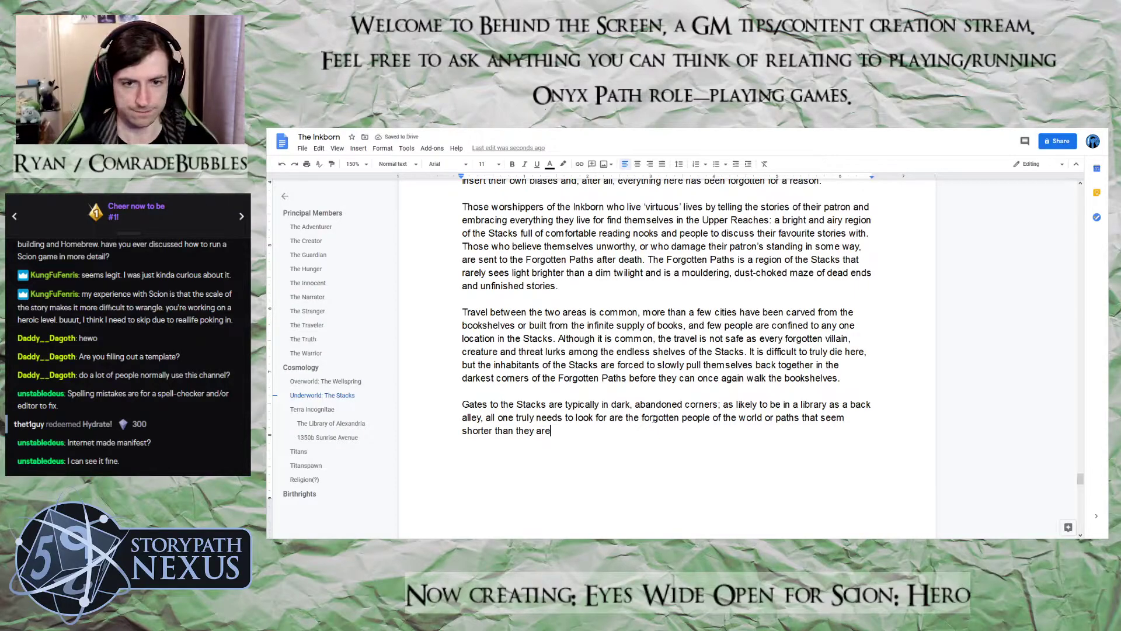
{"action": "type", "text": " and walk "}
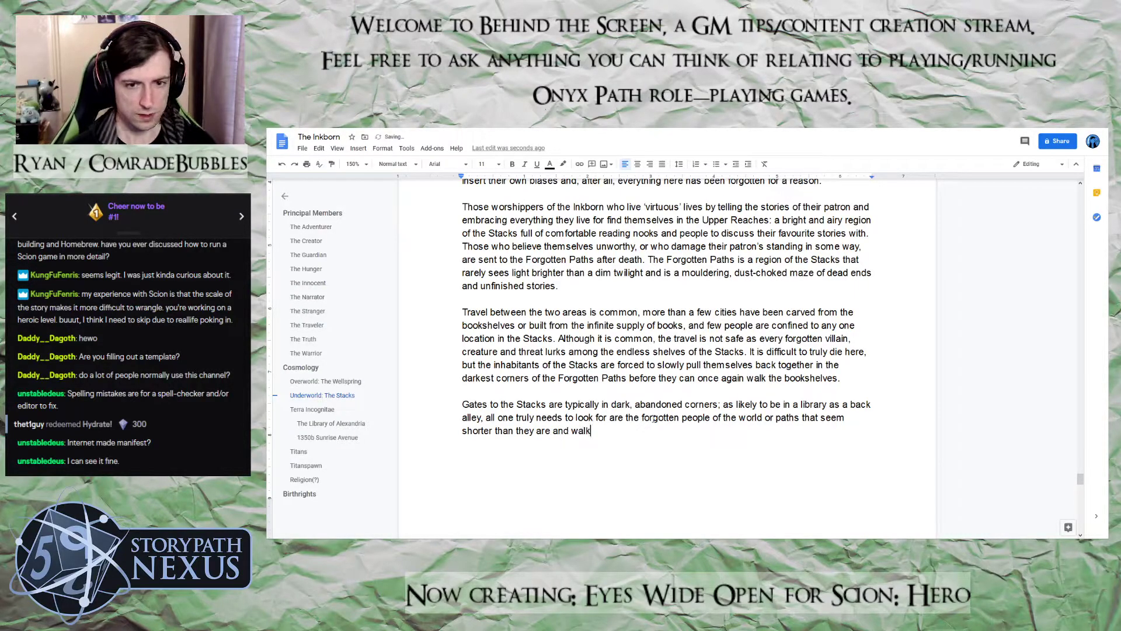
{"action": "type", "text": "into the "}
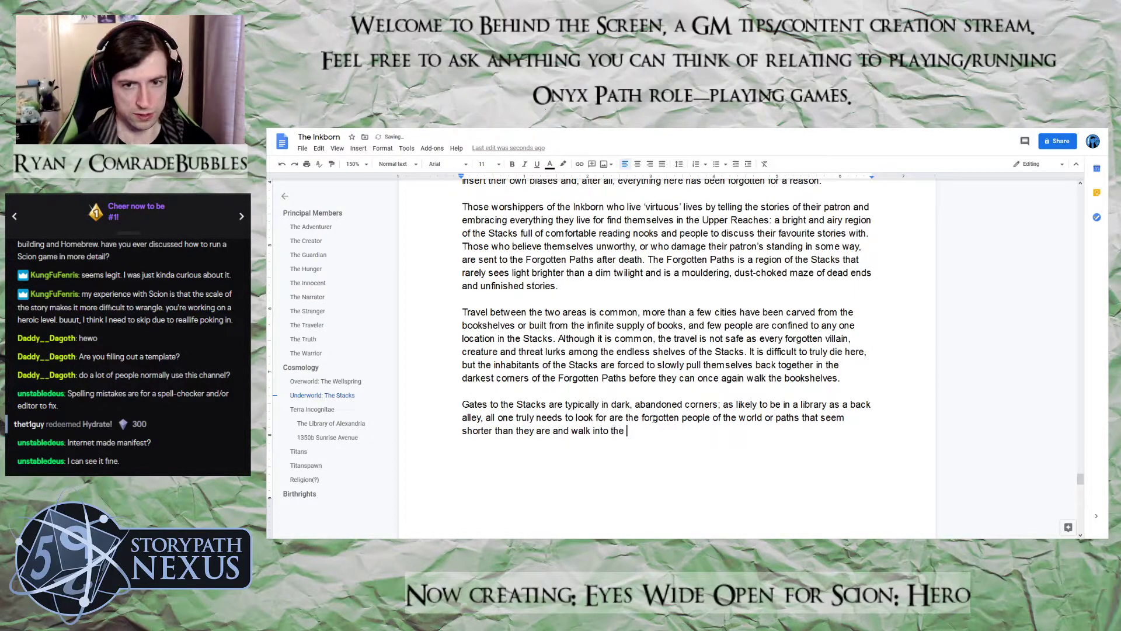
{"action": "type", "text": "nearest"}
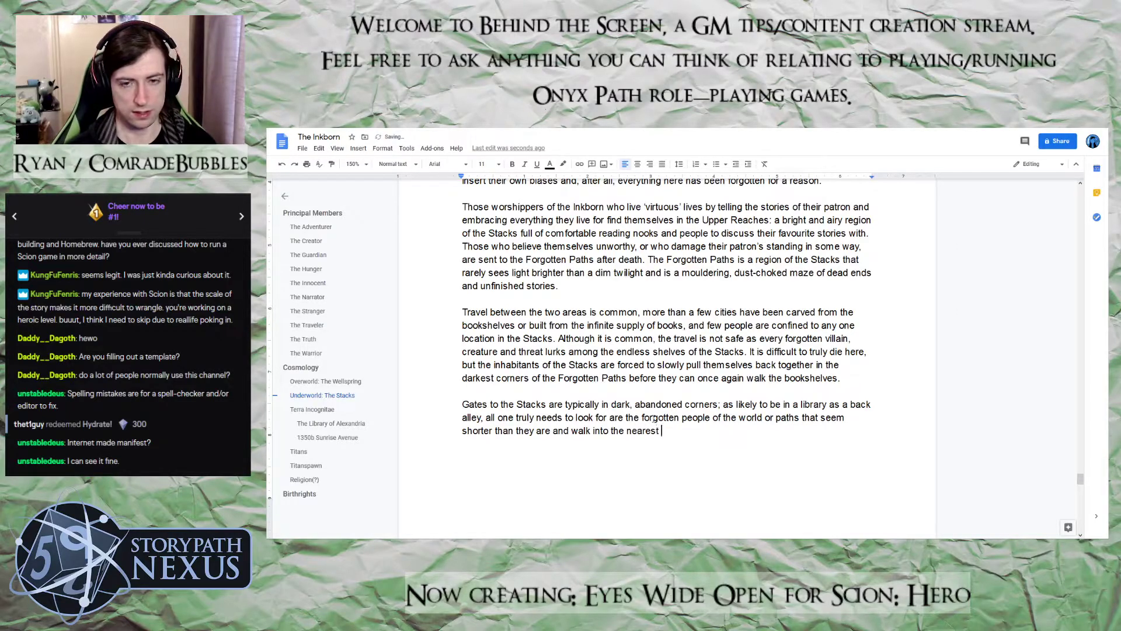
{"action": "type", "text": ", deepest s"}
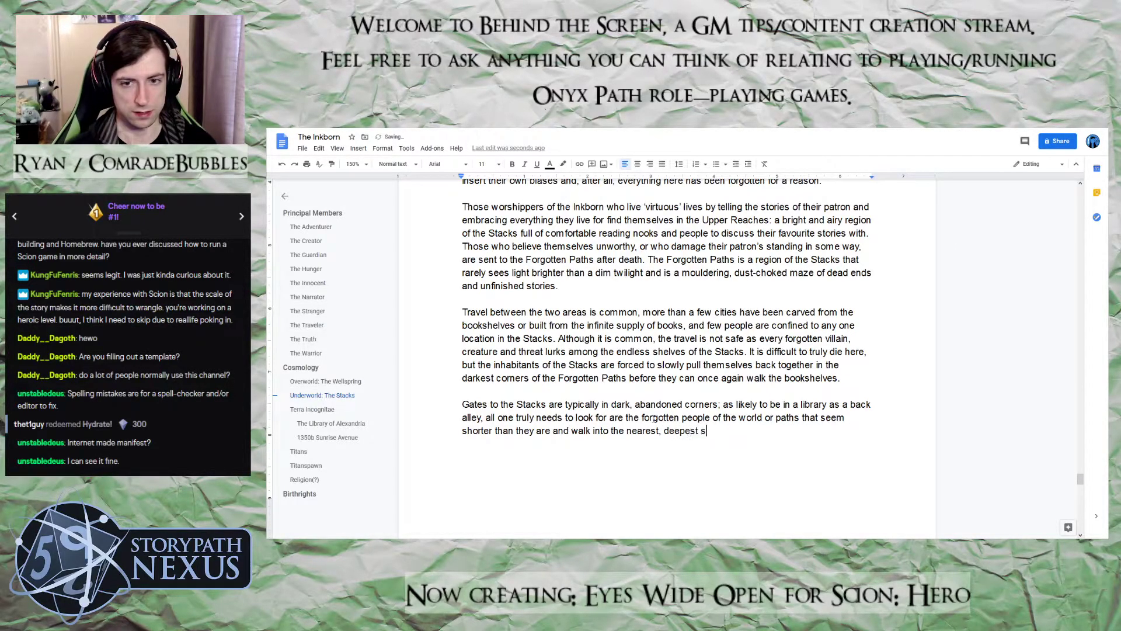
{"action": "type", "text": "hadow whilst"}
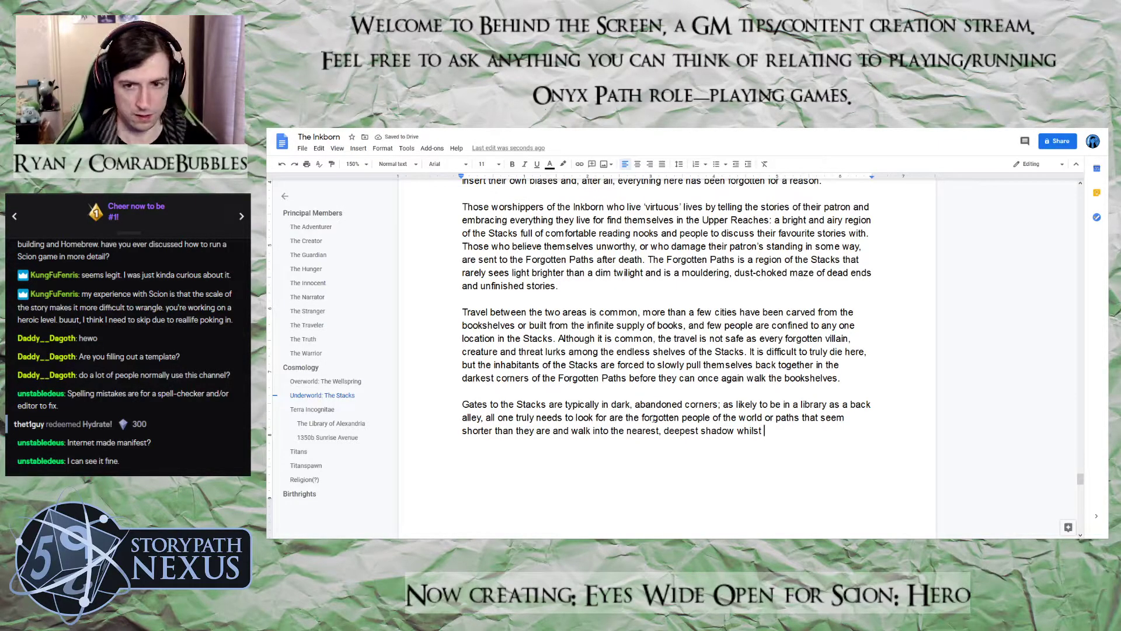
{"action": "type", "text": " bearing an odd"}
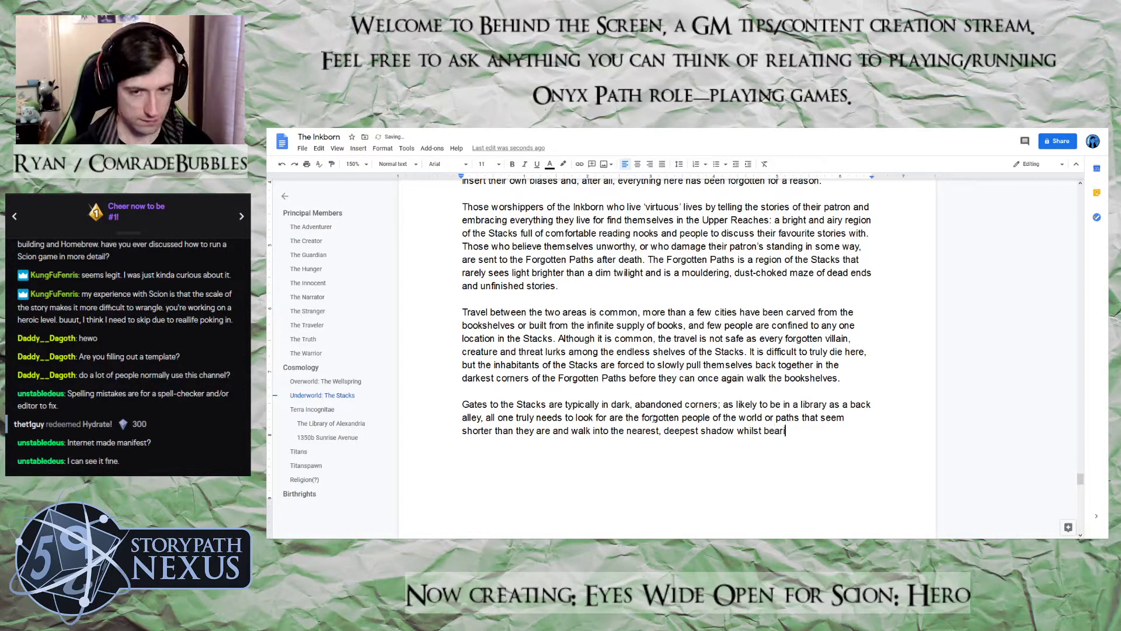
Finish the gates sentence with "whilst bearing an offering of unfinished or forgotten knowledge." and start another sentence with "Many"
{"action": "key", "text": "BackSpace"}
{"action": "key", "text": "BackSpace"}
{"action": "type", "text": "ffer"}
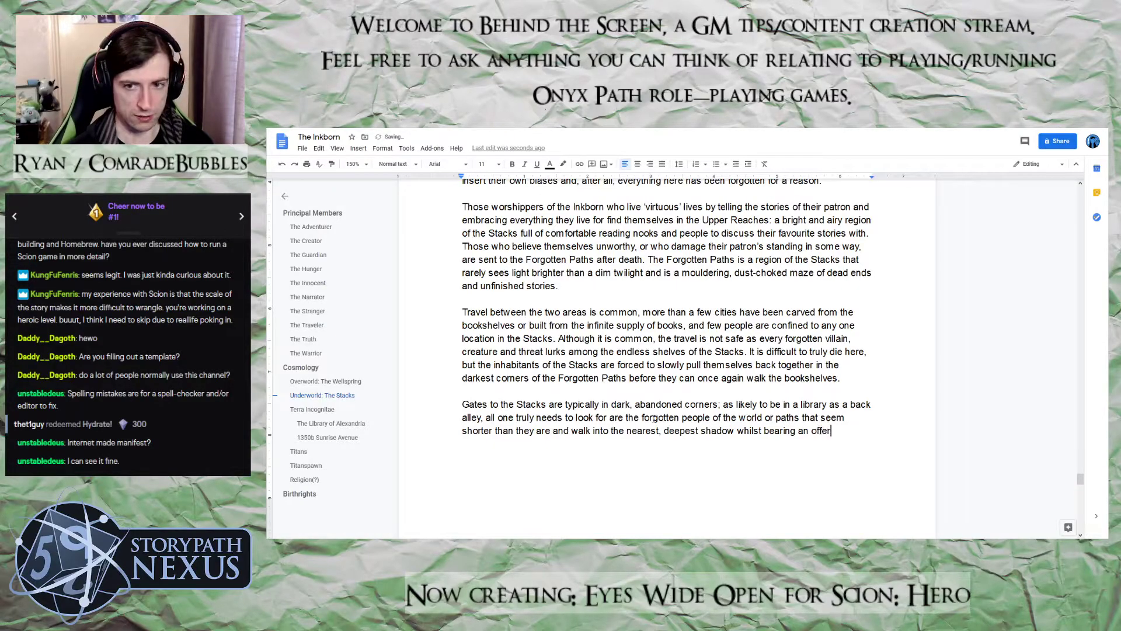
{"action": "type", "text": "ing of knol"}
{"action": "key", "text": "BackSpace"}
{"action": "key", "text": "BackSpace"}
{"action": "key", "text": "BackSpace"}
{"action": "key", "text": "BackSpace"}
{"action": "type", "text": "unfi"}
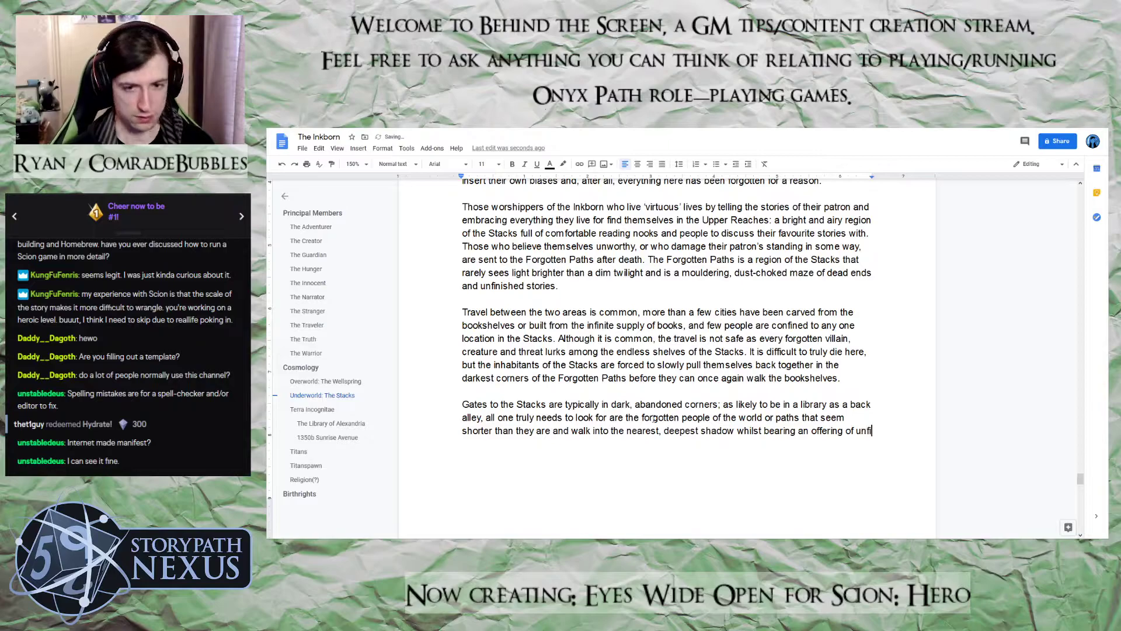
{"action": "type", "text": "nish"}
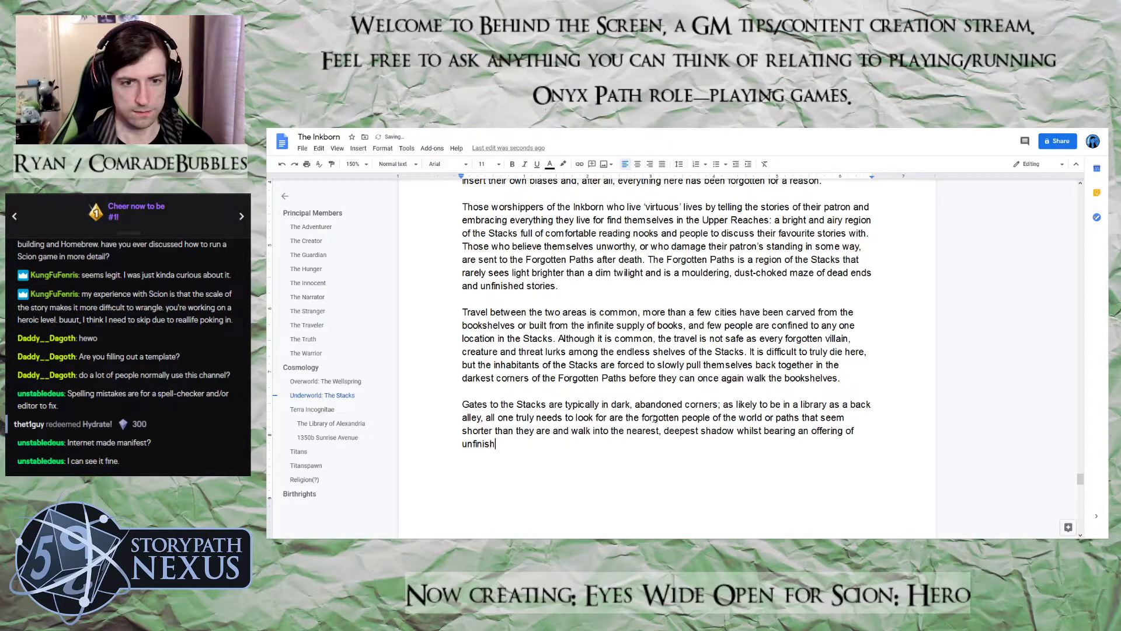
{"action": "type", "text": "ed or fo"}
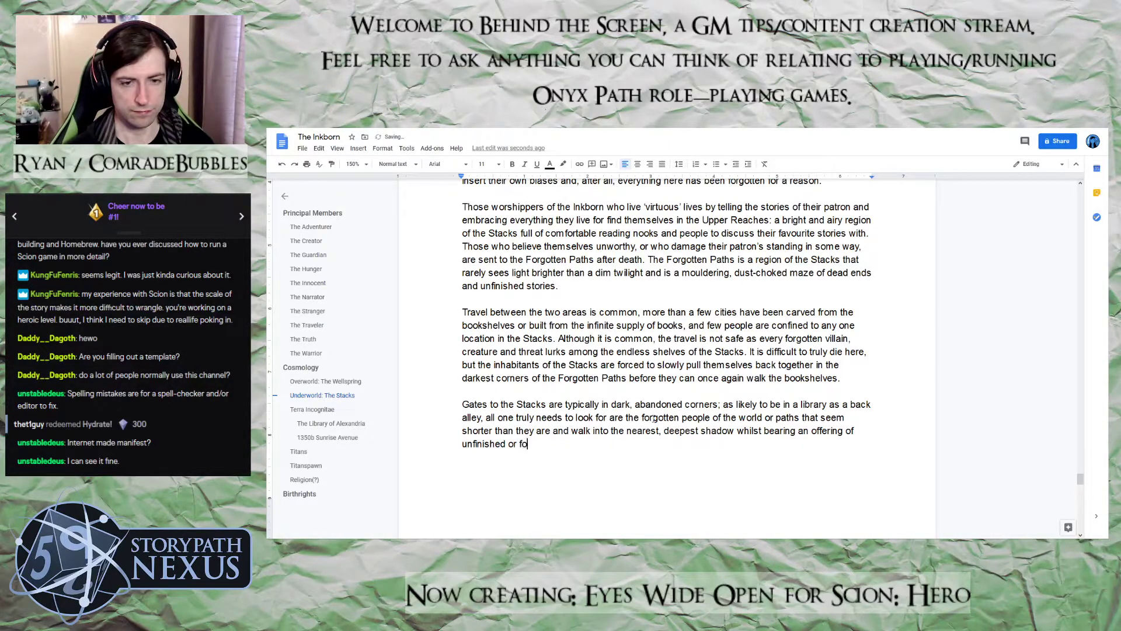
{"action": "type", "text": "rgotten "}
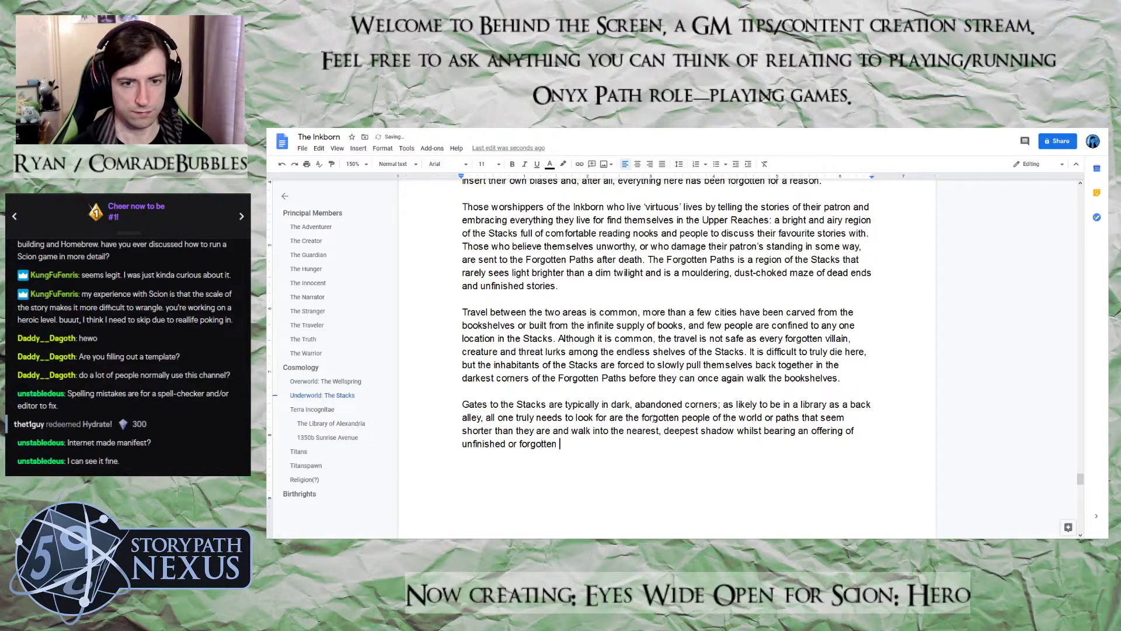
{"action": "type", "text": "knowledge. "}
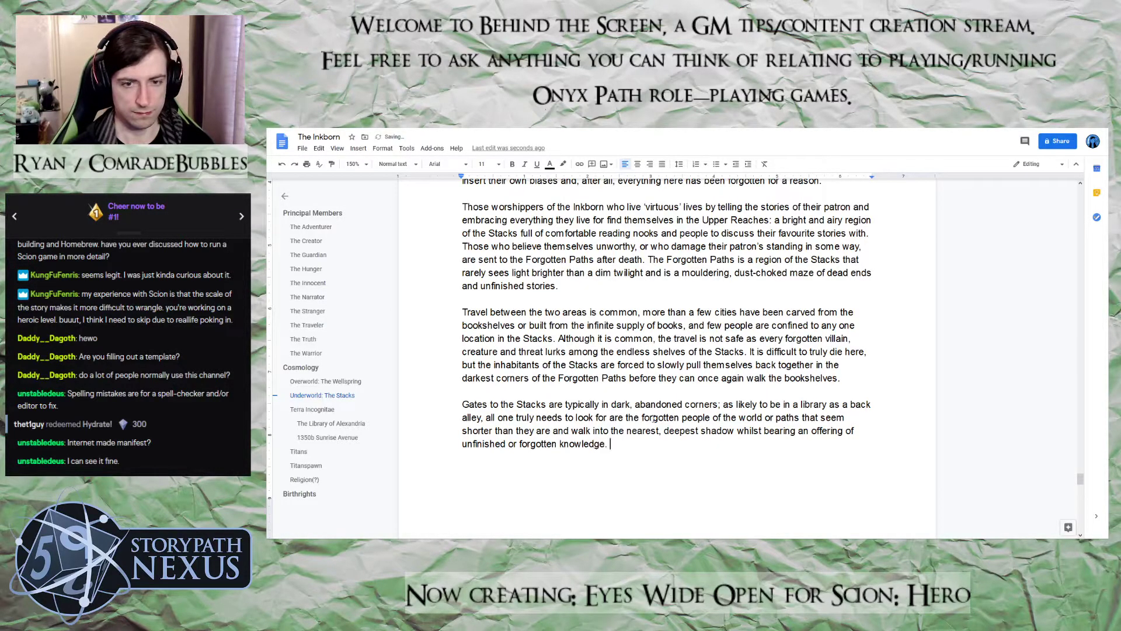
{"action": "type", "text": "Many S"}
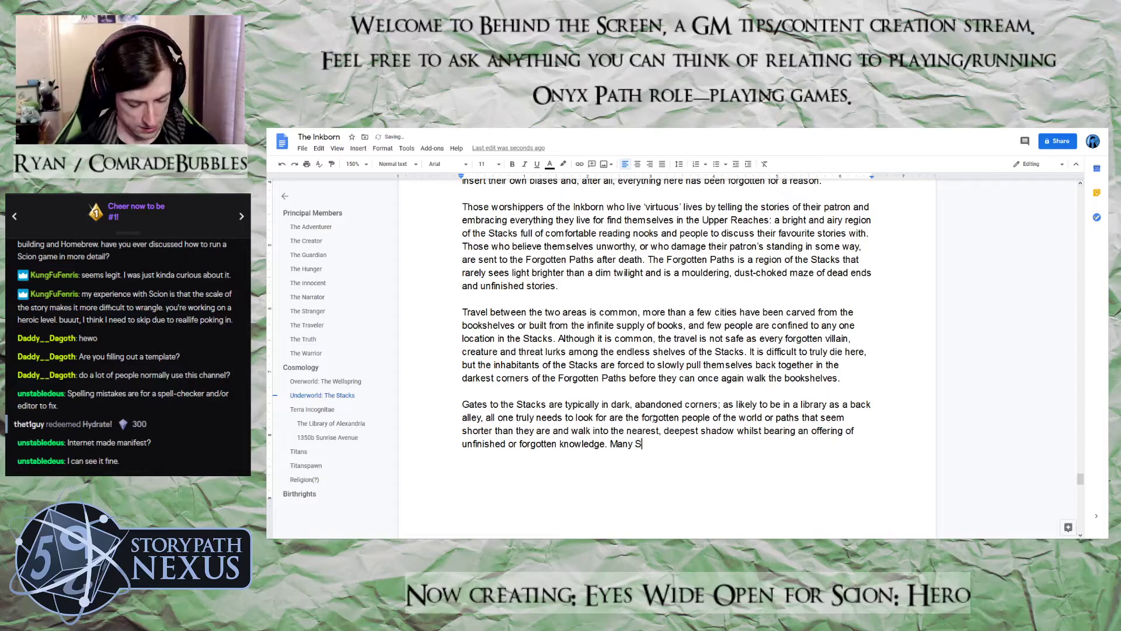
{"action": "type", "text": "cions of the Inkb"}
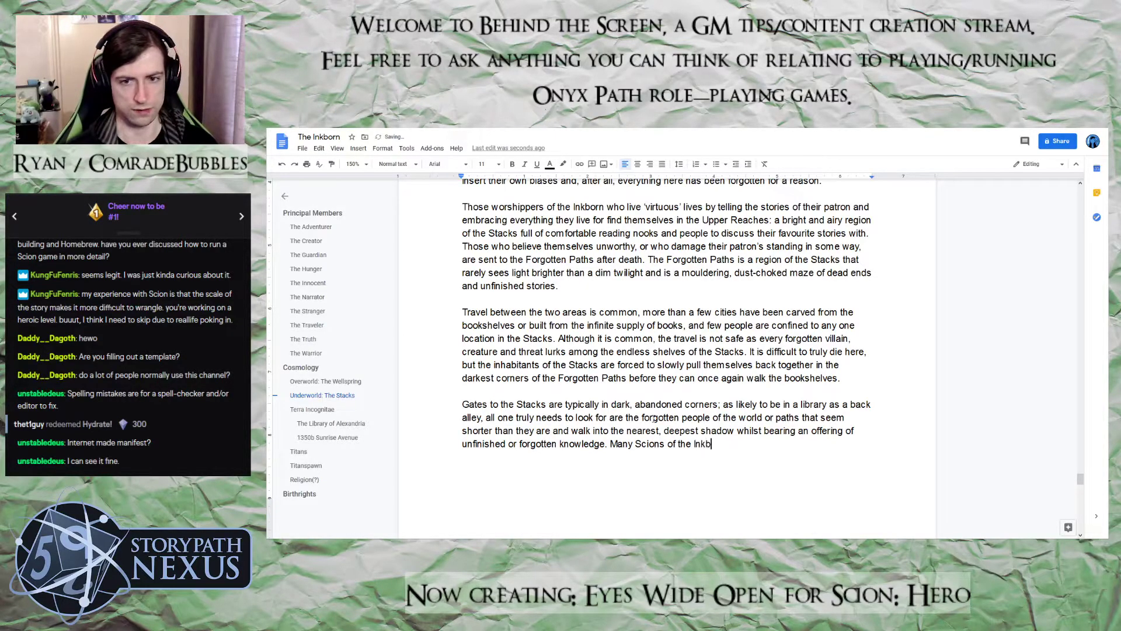
{"action": "type", "text": "orn who travel reg"}
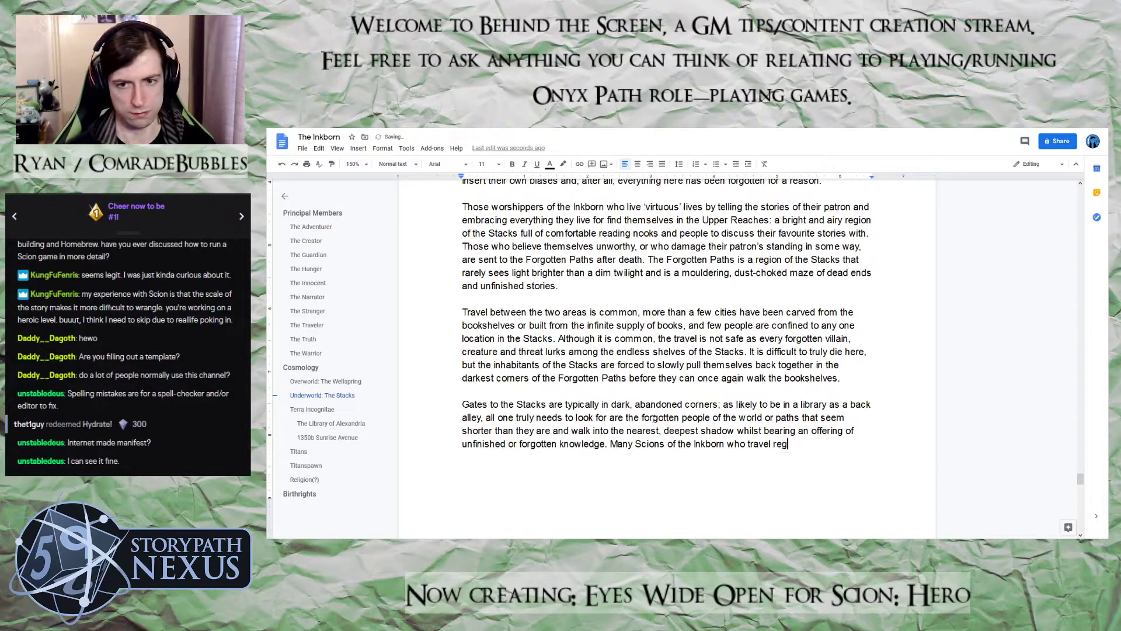
{"action": "type", "text": "ularly t"}
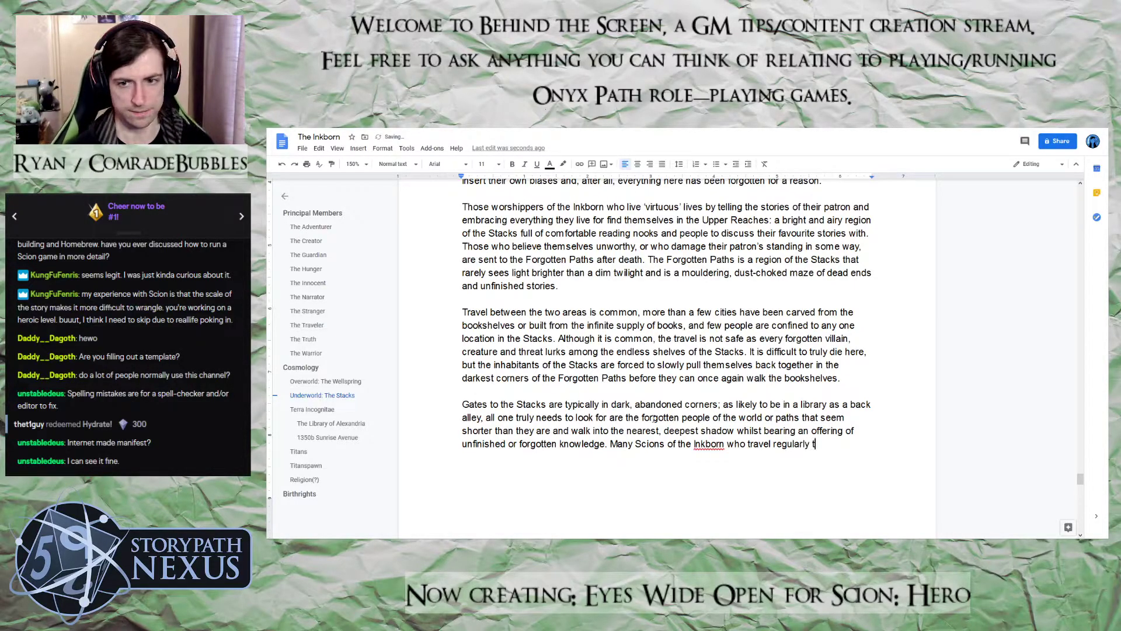
{"action": "type", "text": "o the Stacks"}
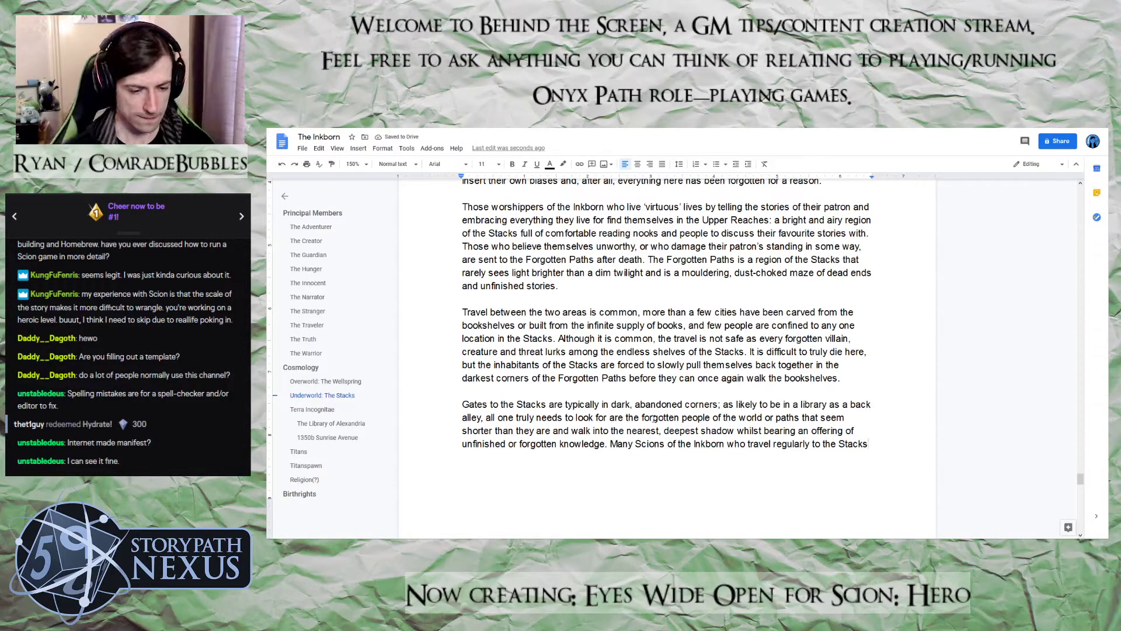
{"action": "type", "text": " habitu"}
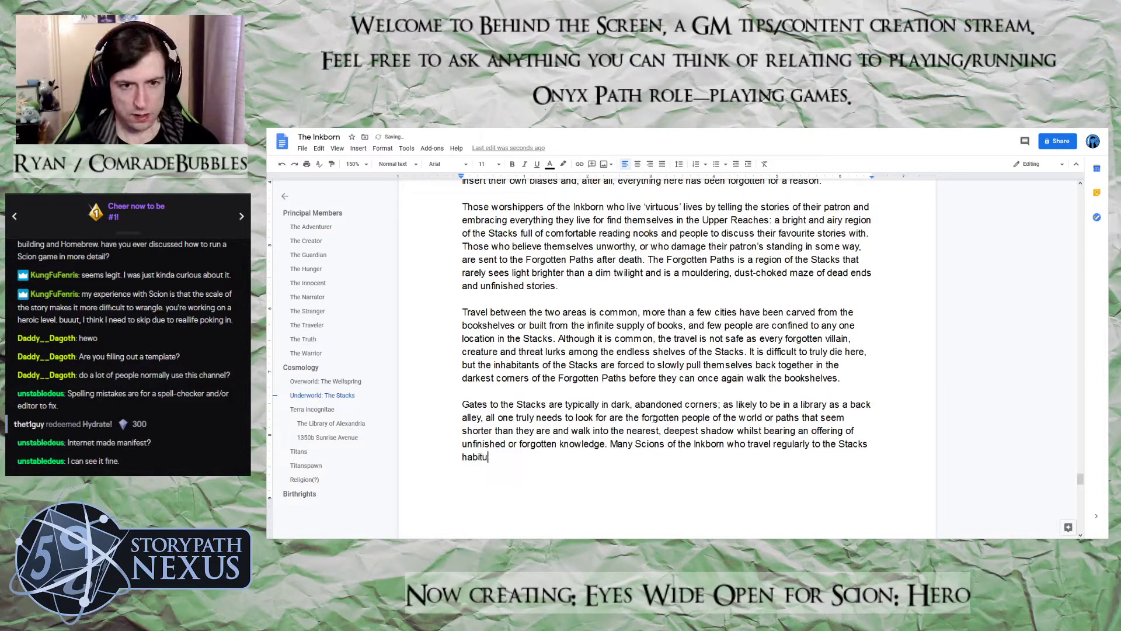
{"action": "type", "text": "ally jot"}
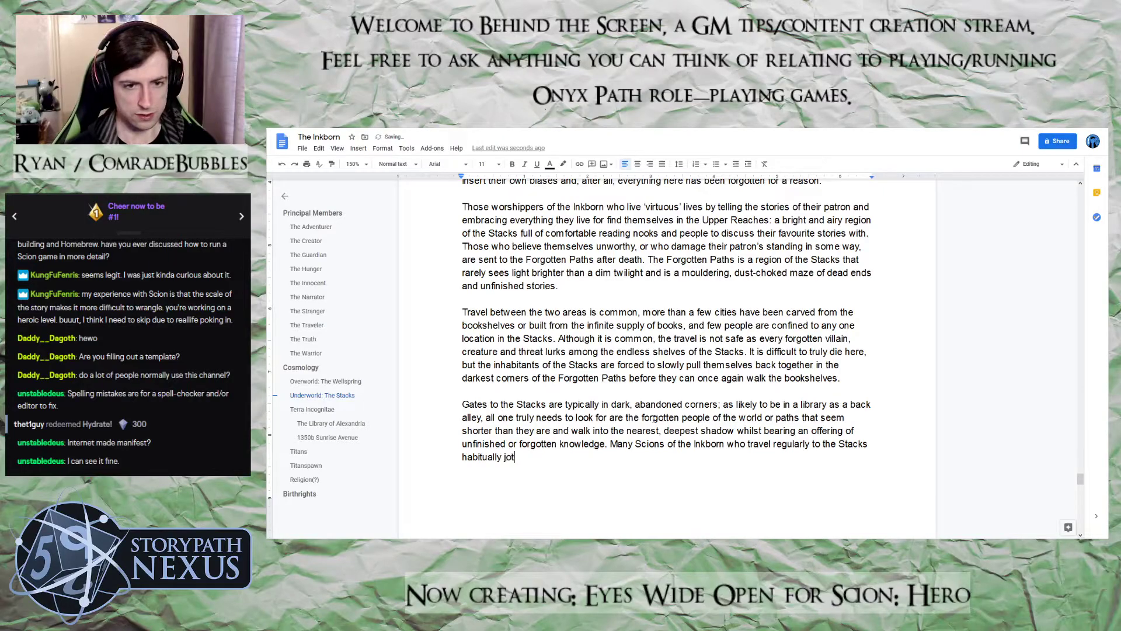
{"action": "type", "text": " down "}
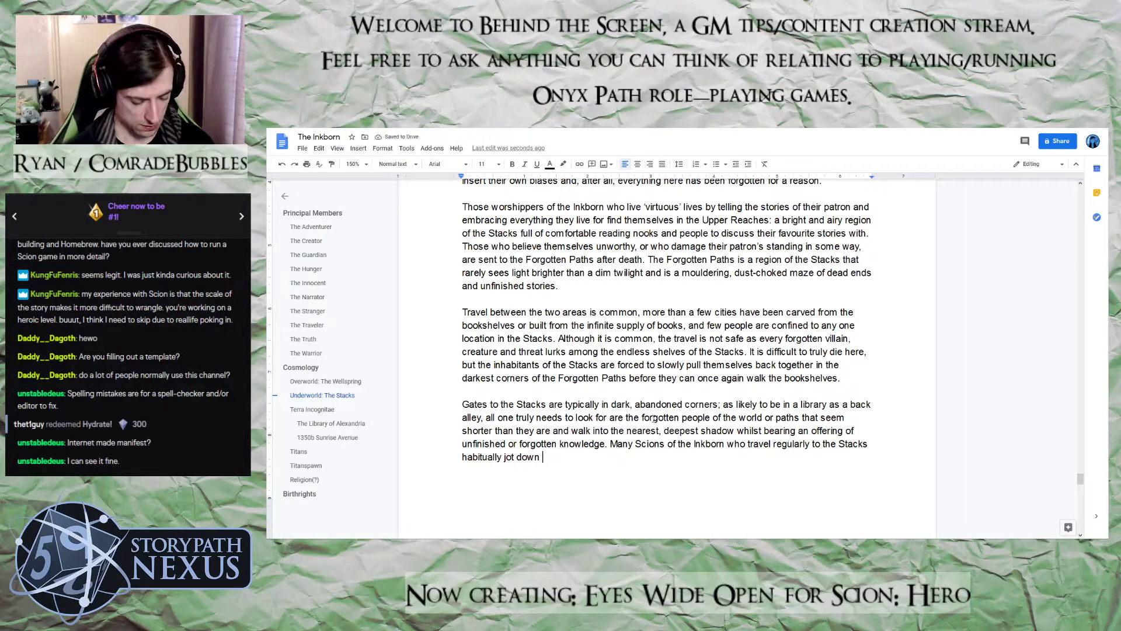
{"action": "type", "text": "incomplete poetry"}
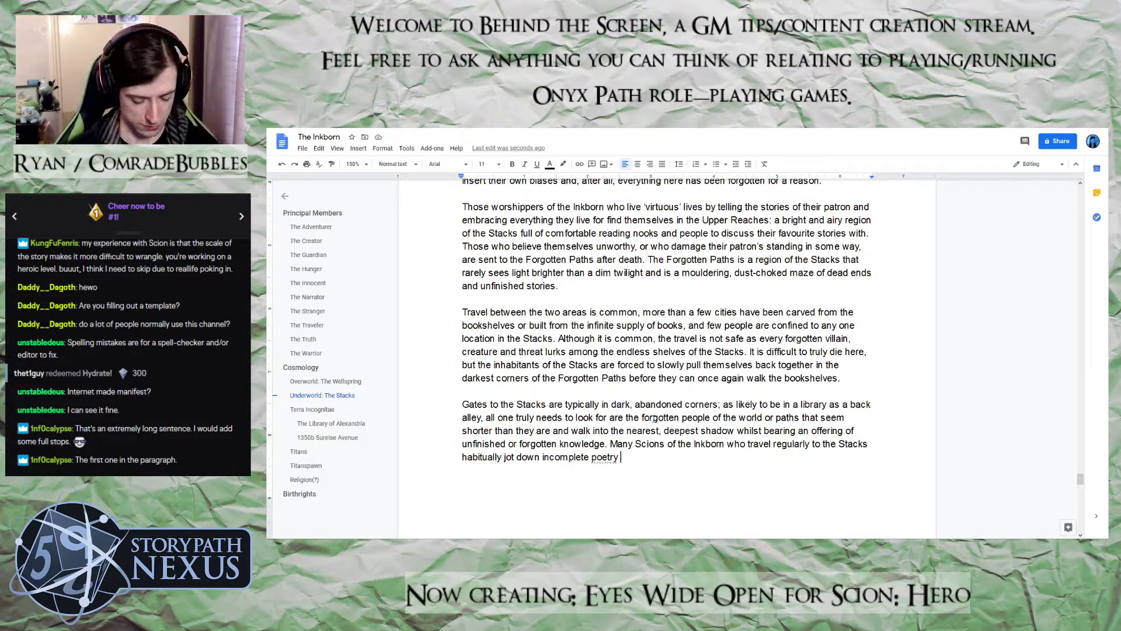
Continue the sentence about Scions who travel regularly to the Stacks with "habitually jot down incomplete poetry or"
{"action": "type", "text": "or simi"}
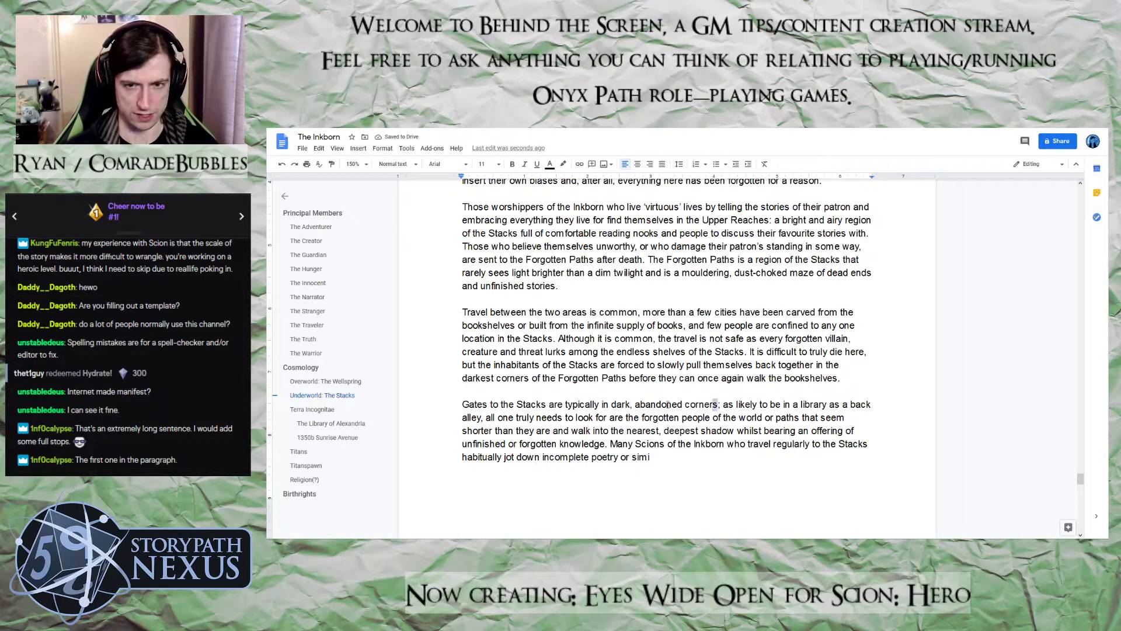
{"action": "left_click_drag", "start_coordinate": [718, 404], "coordinate": [437, 405]}
{"action": "left_click_drag", "start_coordinate": [724, 405], "coordinate": [605, 443]}
{"action": "left_click", "coordinate": [668, 456]}
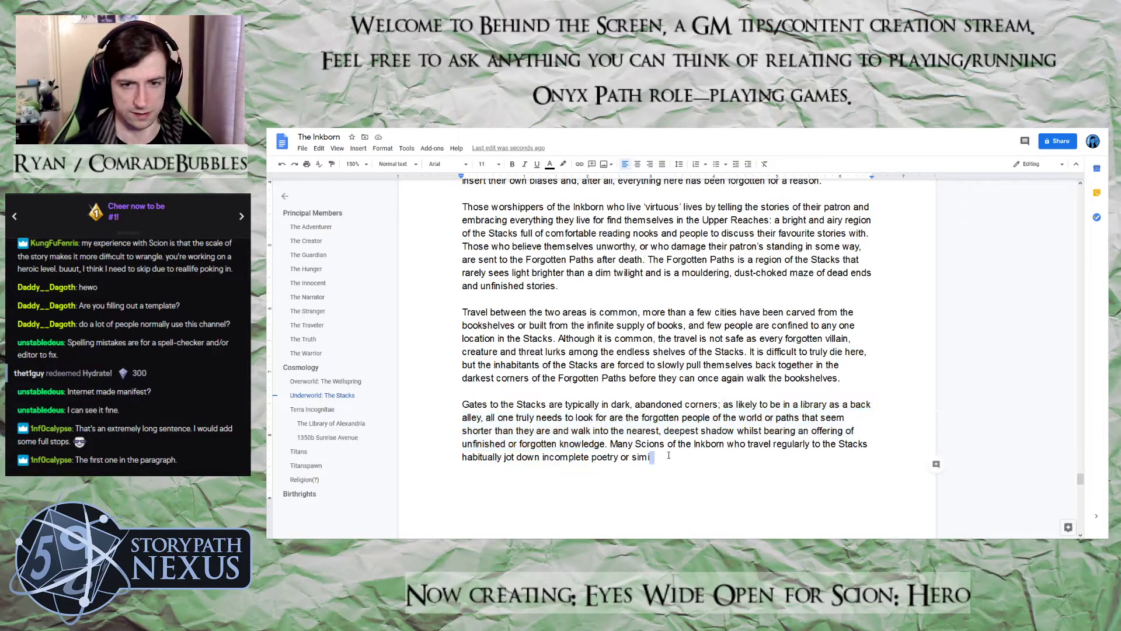
{"action": "key", "text": "Left"}
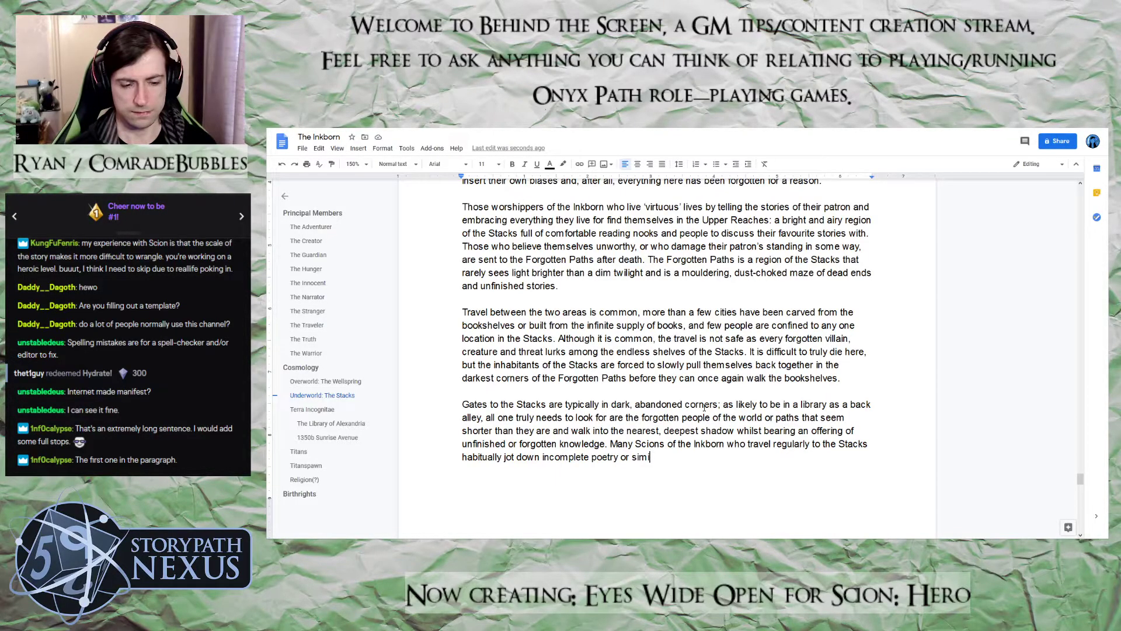
{"action": "type", "text": "larly unfinished"}
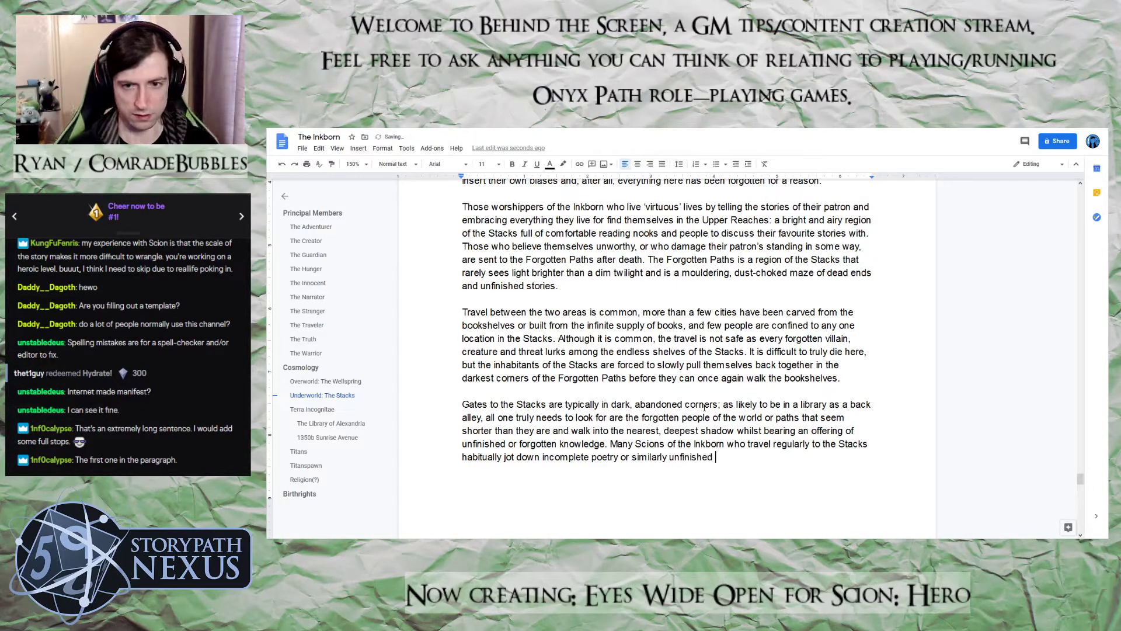
{"action": "key", "text": "BackSpace"}
{"action": "key", "text": "BackSpace"}
{"action": "key", "text": "BackSpace"}
{"action": "key", "text": "BackSpace"}
{"action": "key", "text": "BackSpace"}
{"action": "key", "text": "BackSpace"}
{"action": "key", "text": "BackSpace"}
{"action": "key", "text": "BackSpace"}
{"action": "key", "text": "BackSpace"}
{"action": "key", "text": "BackSpace"}
{"action": "key", "text": "BackSpace"}
{"action": "key", "text": "BackSpace"}
{"action": "key", "text": "BackSpace"}
{"action": "key", "text": "BackSpace"}
{"action": "key", "text": "BackSpace"}
{"action": "key", "text": "BackSpace"}
{"action": "key", "text": "BackSpace"}
{"action": "key", "text": "BackSpace"}
{"action": "key", "text": "BackSpace"}
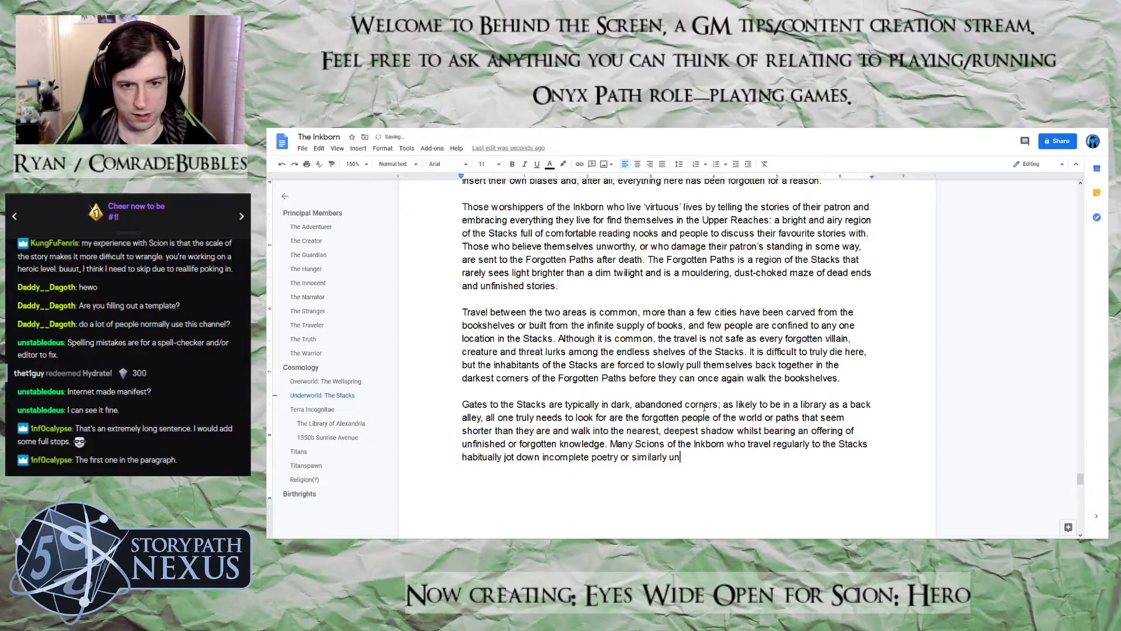
{"action": "key", "text": "BackSpace"}
{"action": "key", "text": "BackSpace"}
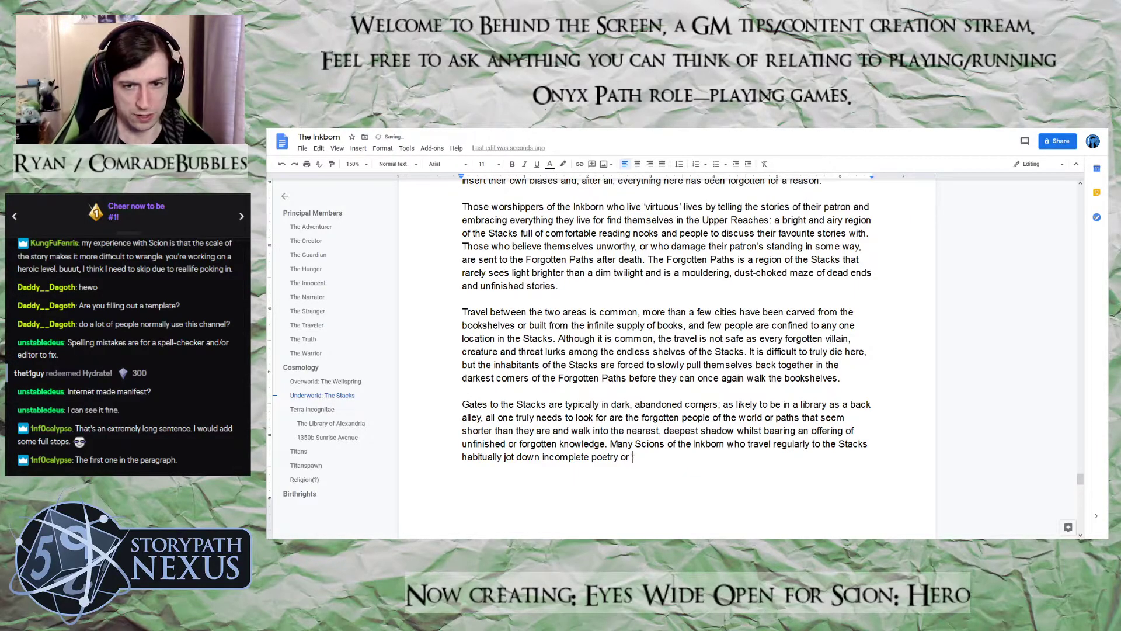
Extend the offerings sentence after "incomplete poetry or" with "scour second-hand bookshops for the dustiest tomes"
{"action": "type", "text": "scour seco"}
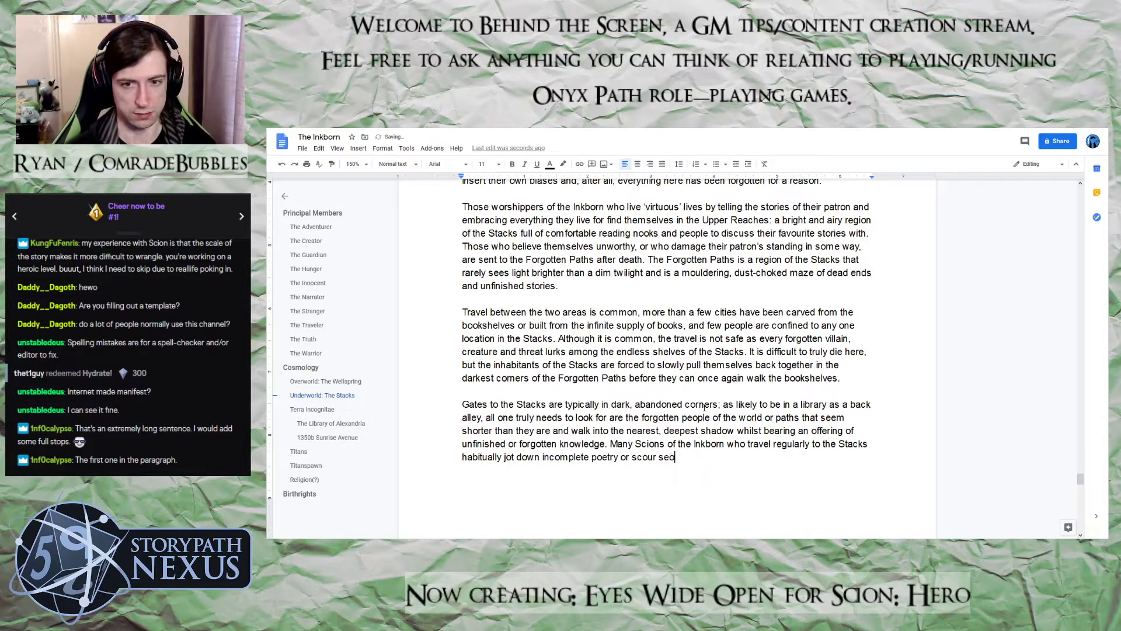
{"action": "type", "text": "nd-hand "}
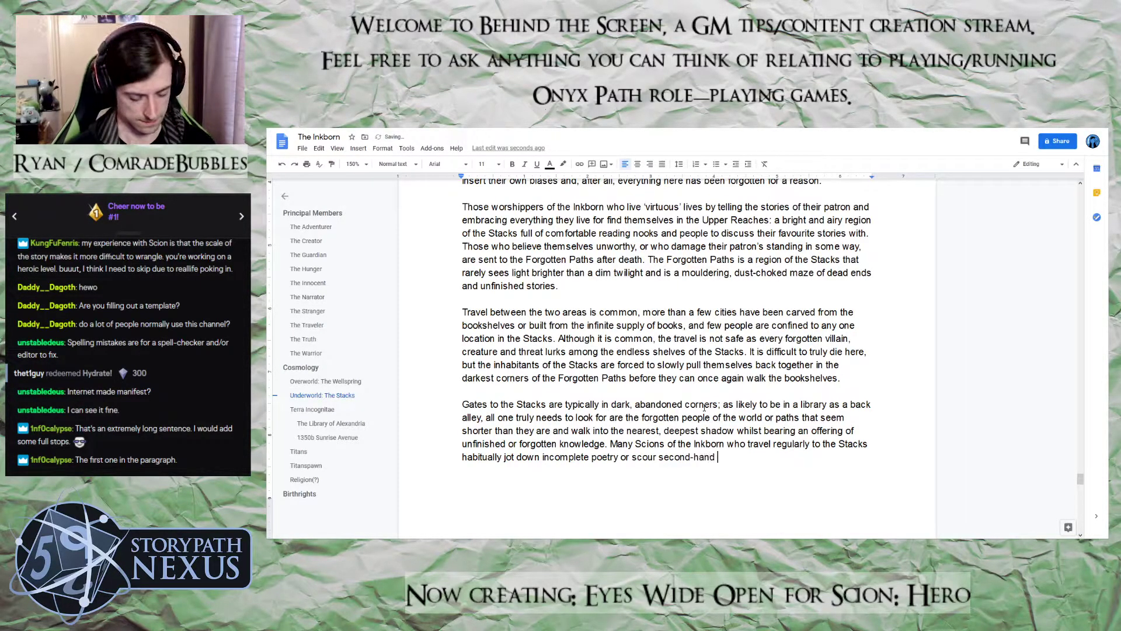
{"action": "type", "text": "booksho"}
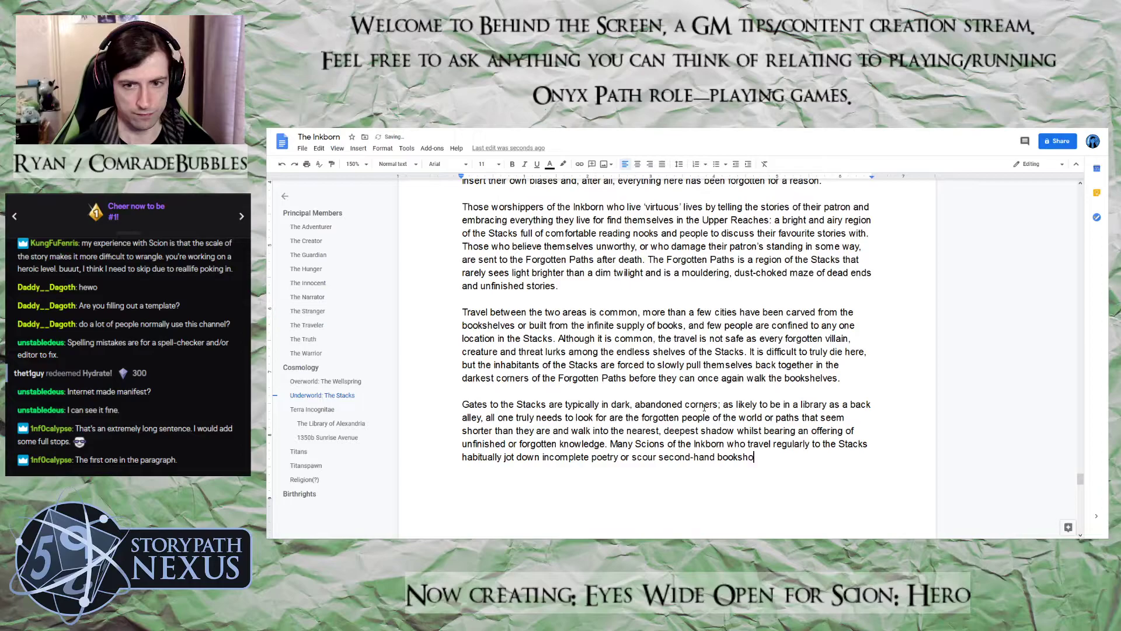
{"action": "type", "text": "ps for the dusties"}
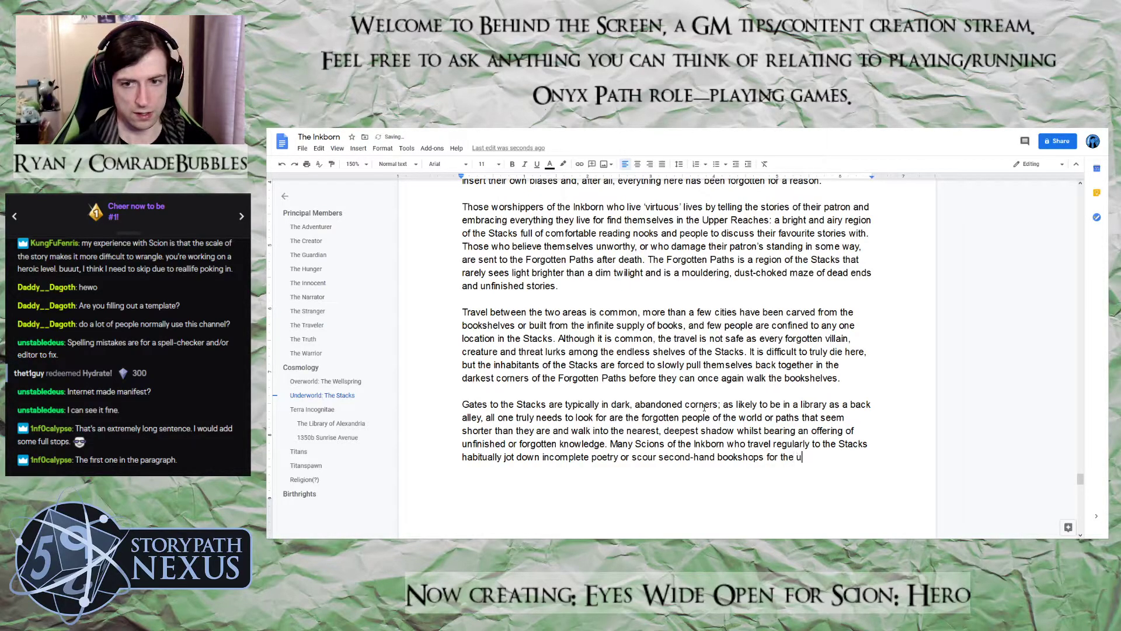
{"action": "type", "text": "t"}
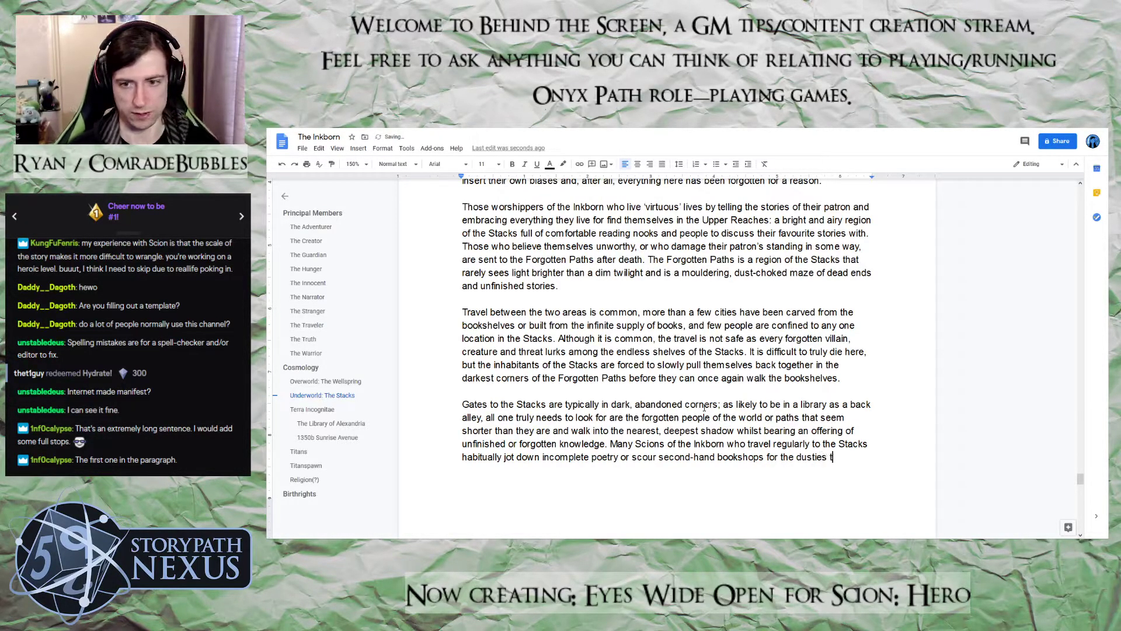
{"action": "type", "text": " tomes tehy"}
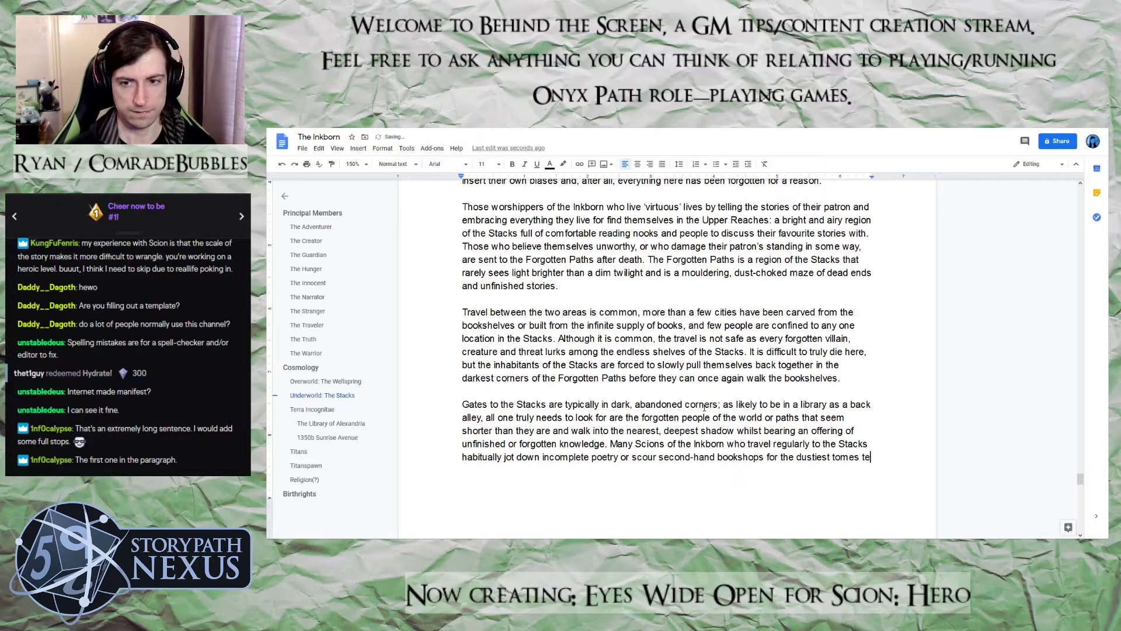
Finish the offerings sentence with "they can find." and check the spelling suggestion for "tomes" without applying it
{"action": "key", "text": "BackSpace"}
{"action": "key", "text": "BackSpace"}
{"action": "key", "text": "BackSpace"}
{"action": "key", "text": "BackSpace"}
{"action": "key", "text": "BackSpace"}
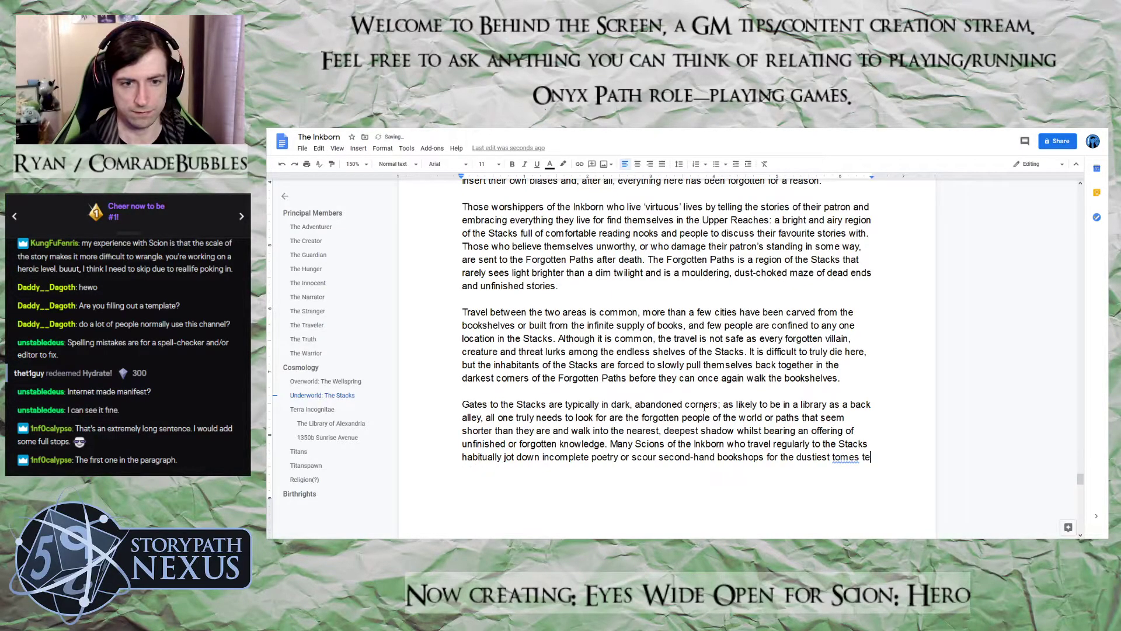
{"action": "type", "text": "they an f"}
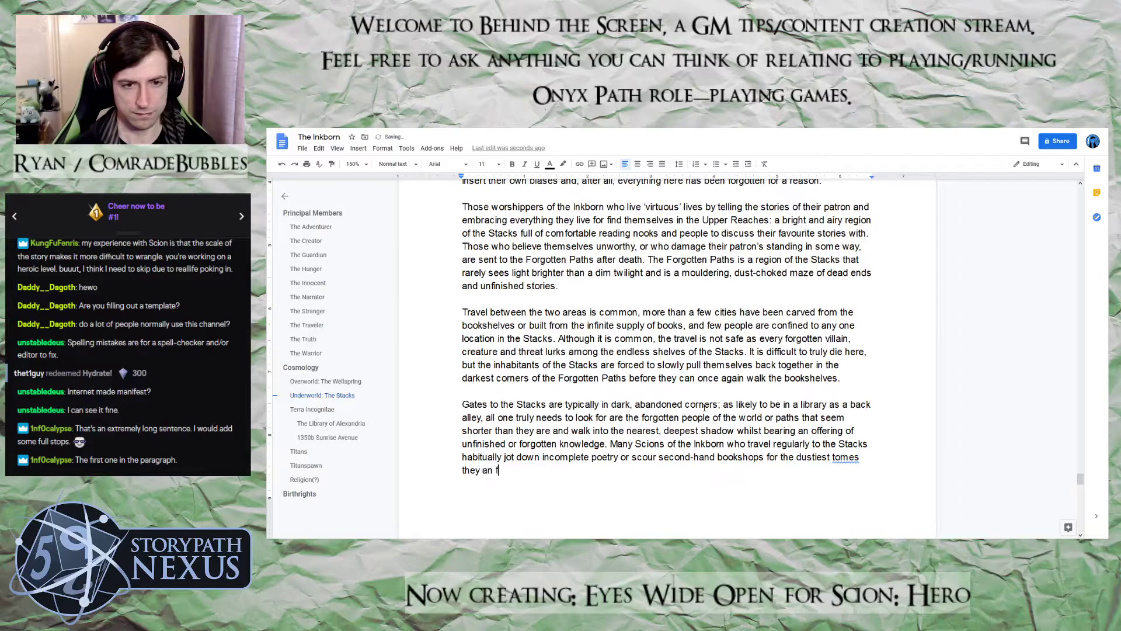
{"action": "key", "text": "BackSpace"}
{"action": "key", "text": "BackSpace"}
{"action": "key", "text": "BackSpace"}
{"action": "key", "text": "BackSpace"}
{"action": "type", "text": "can "}
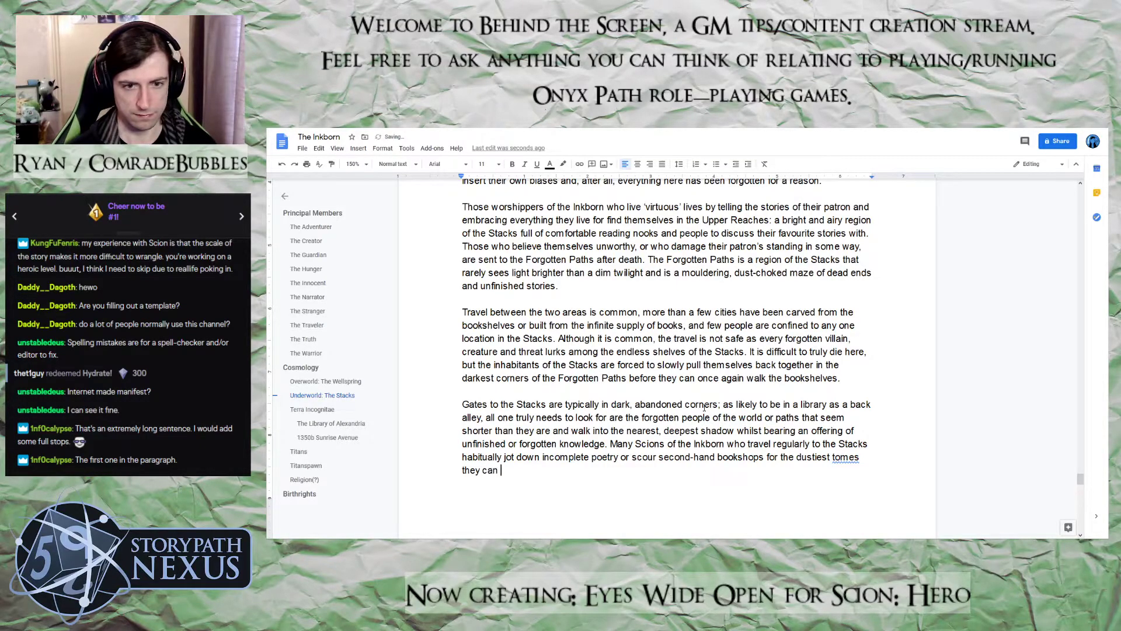
{"action": "type", "text": "find."}
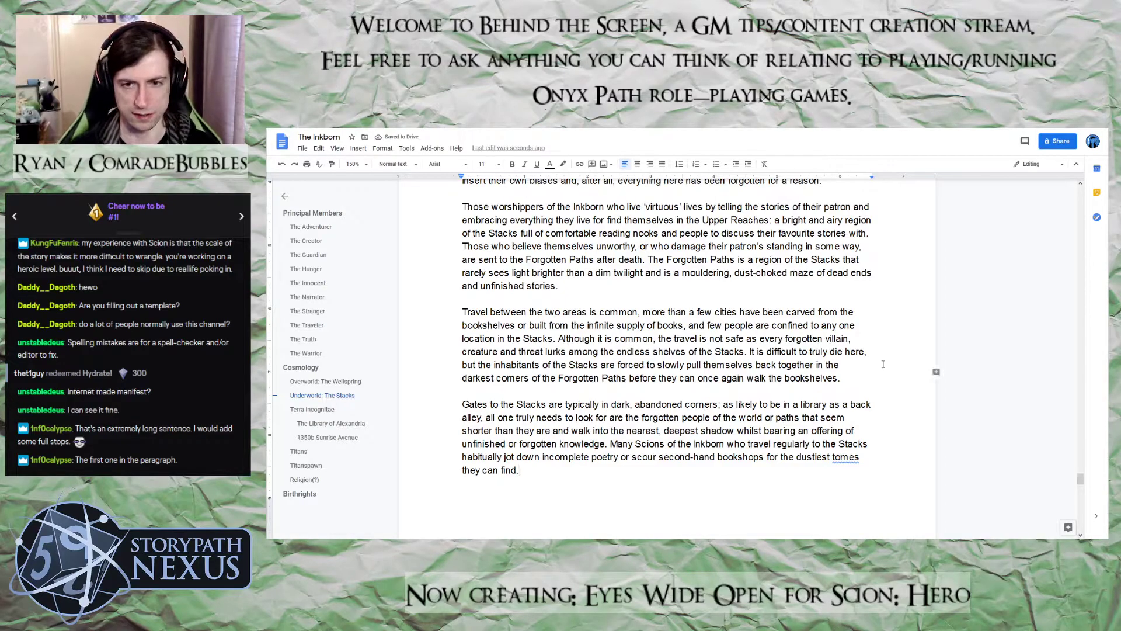
{"action": "right_click", "coordinate": [845, 458]}
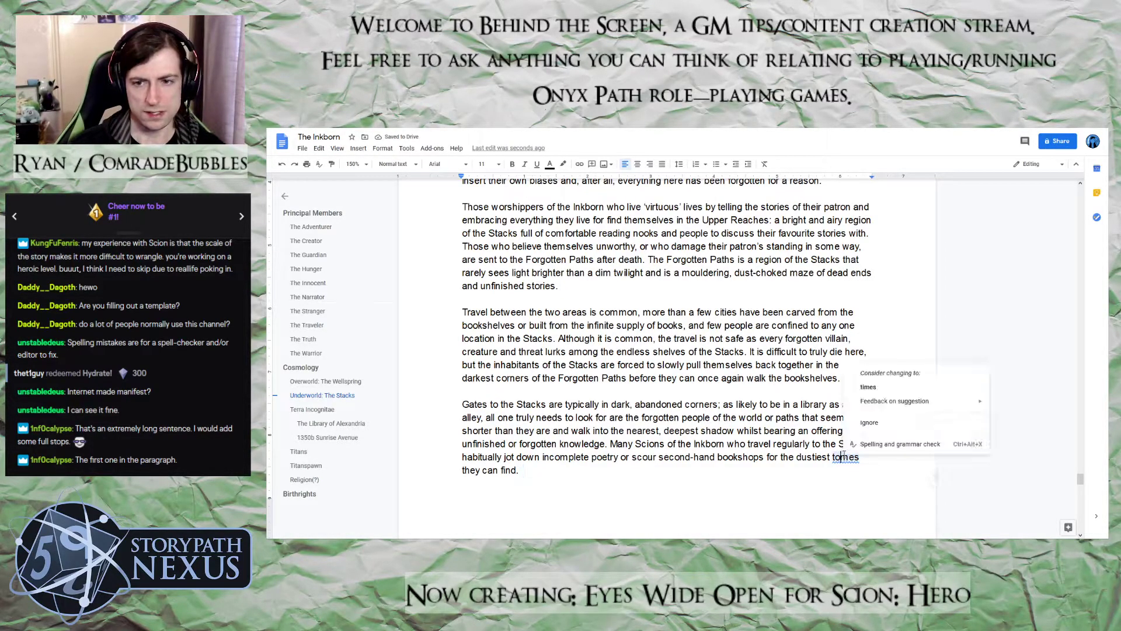
{"action": "left_click", "coordinate": [809, 475]}
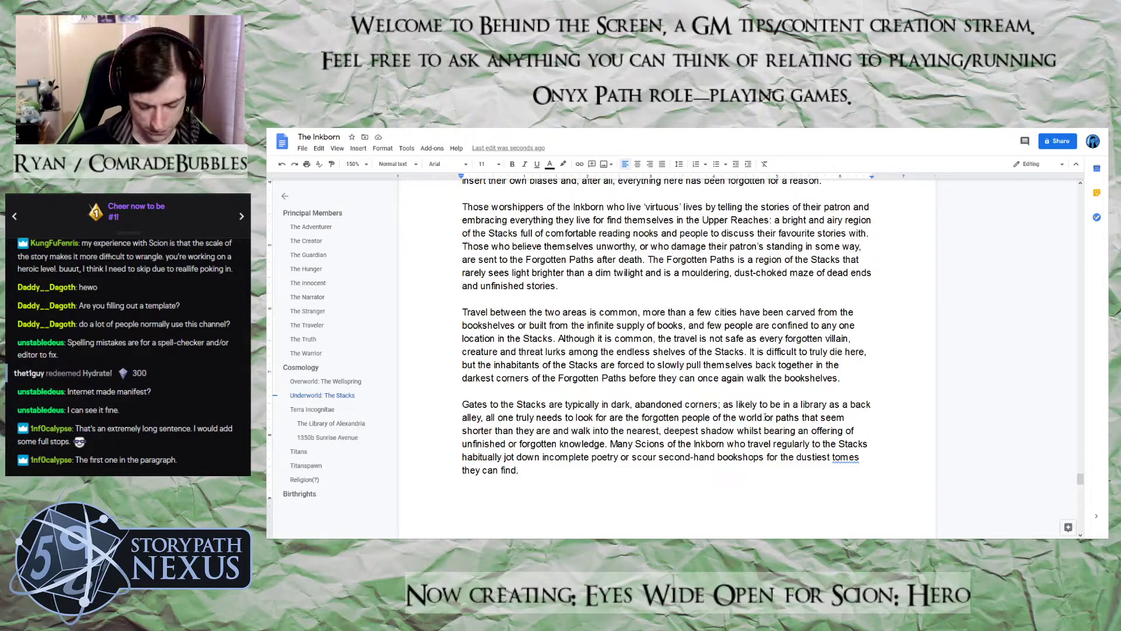
Delete "or paths that seem shorter than they are" from the gates sentence and replace "people" with "places" in "forgotten people of the world"
{"action": "type", "text": ","}
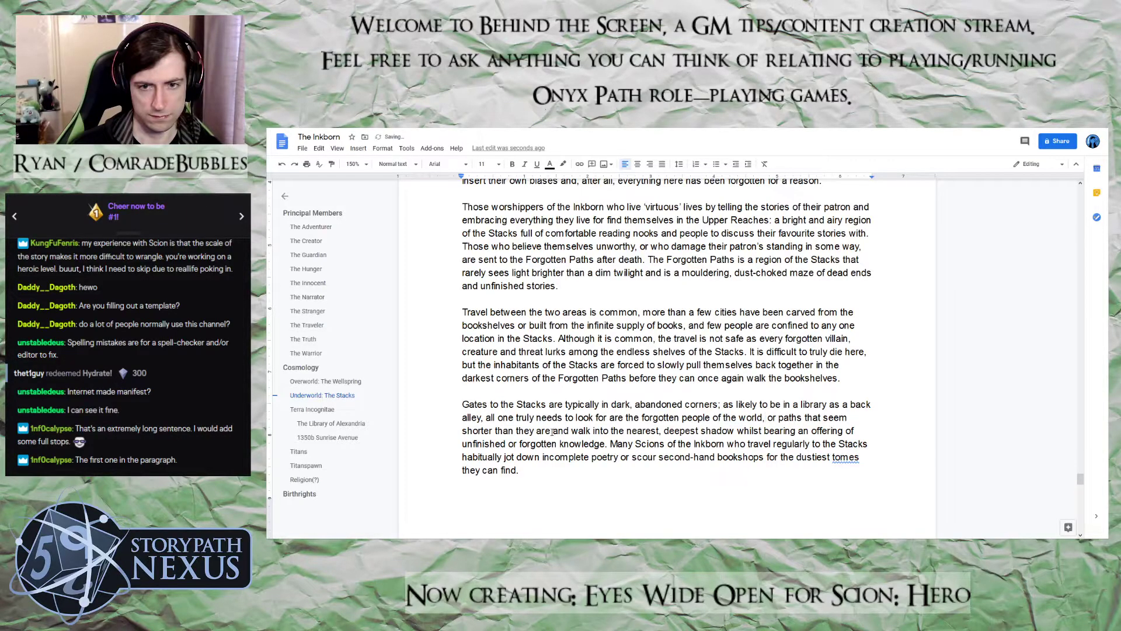
{"action": "left_click_drag", "start_coordinate": [551, 432], "coordinate": [763, 418]}
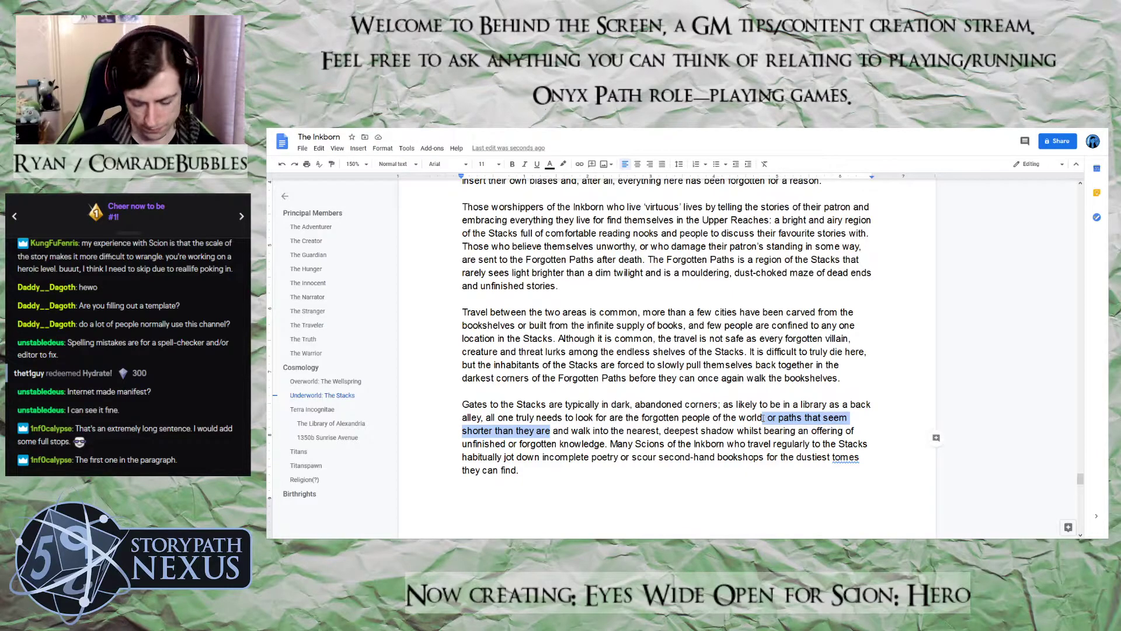
{"action": "key", "text": "BackSpace"}
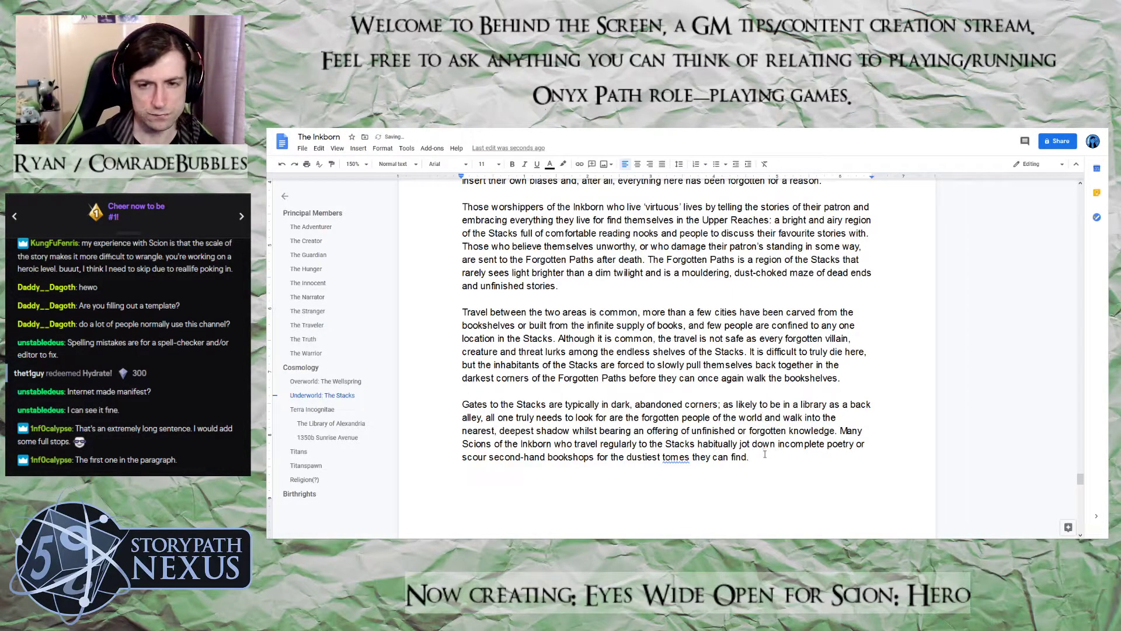
{"action": "double_click", "coordinate": [699, 419]}
{"action": "type", "text": "places"}
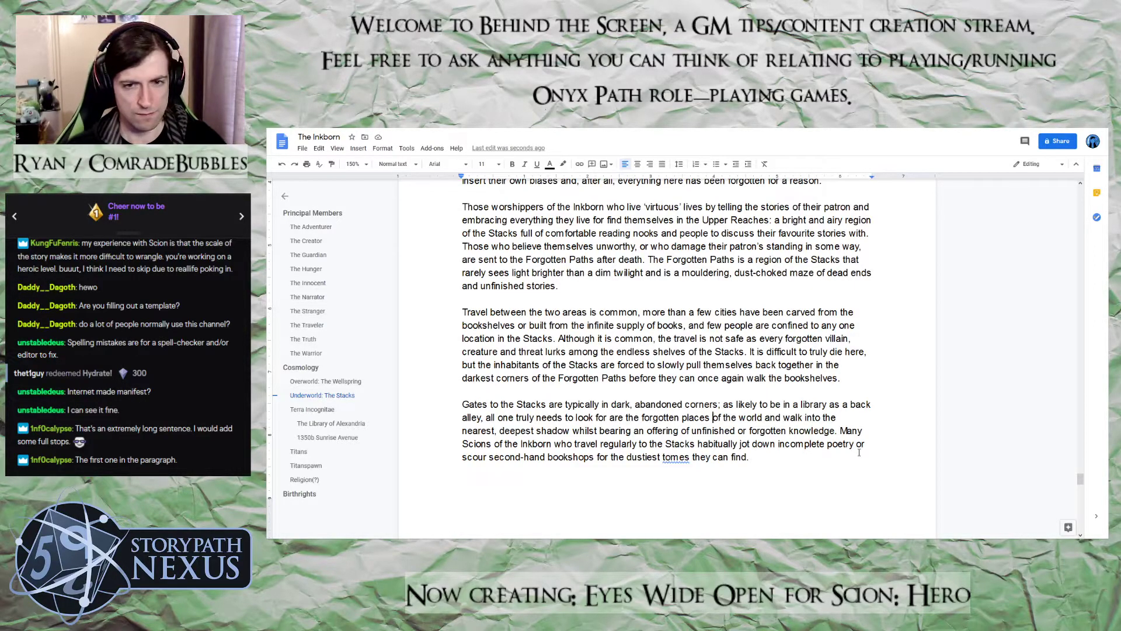
Replace "look for" with "find" in the gates sentence and change the offering to "unfinished creativity or forgotten knowledge"
{"action": "left_click_drag", "start_coordinate": [608, 417], "coordinate": [576, 417]}
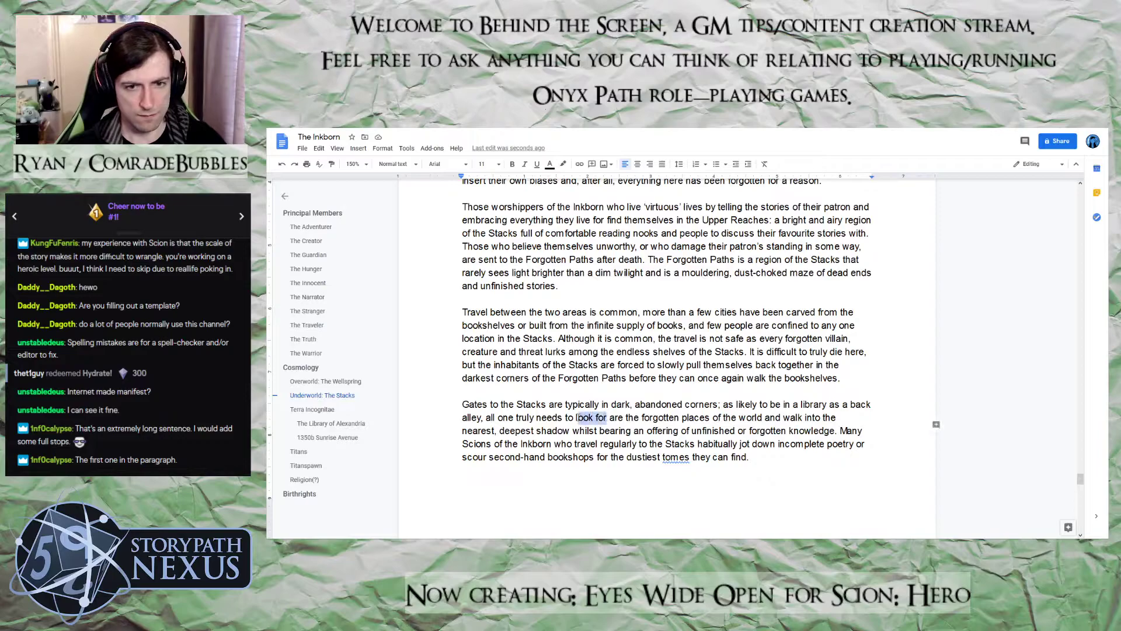
{"action": "type", "text": "find"}
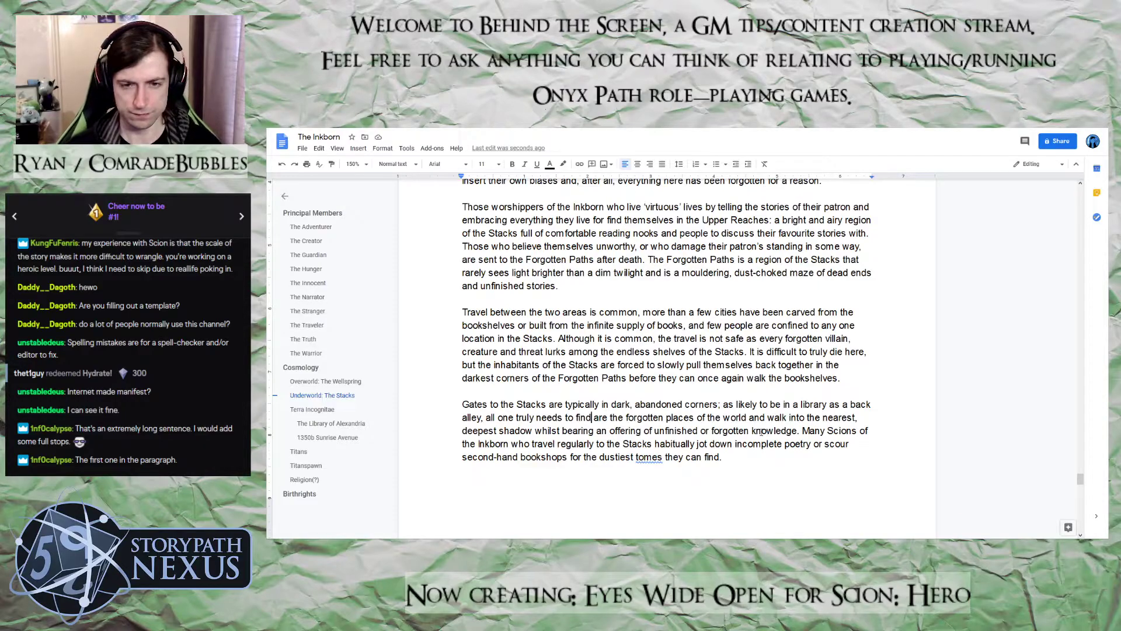
{"action": "type", "text": "creativity"}
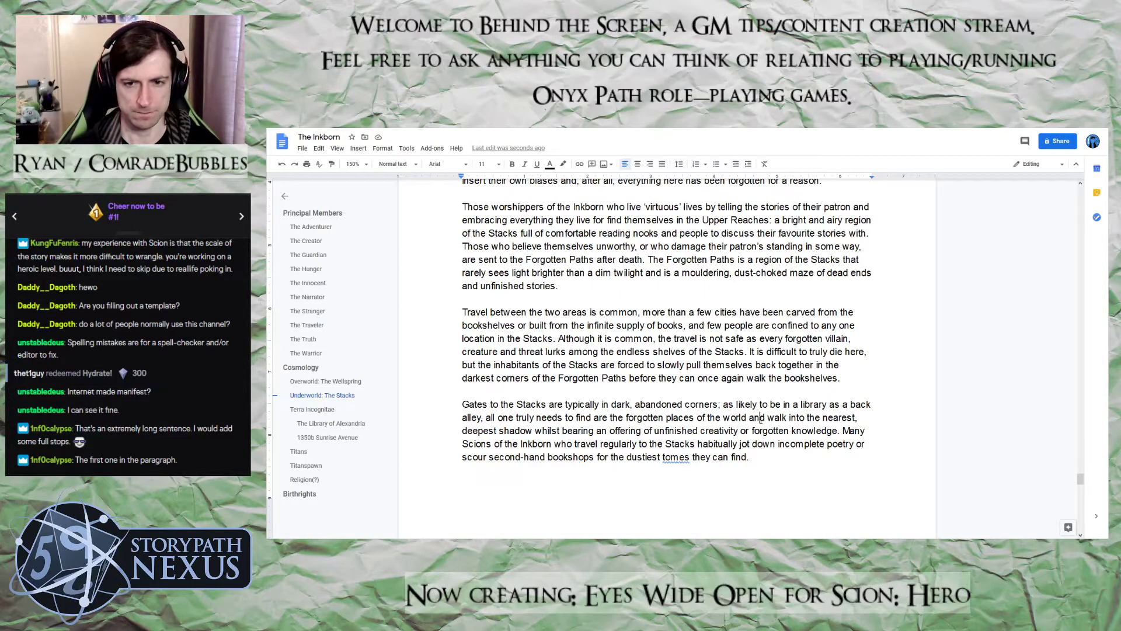
Reword "and walk into the nearest, deepest shadow" to begin with "before walking" in the gates sentence
{"action": "double_click", "coordinate": [761, 418]}
{"action": "type", "text": "before"}
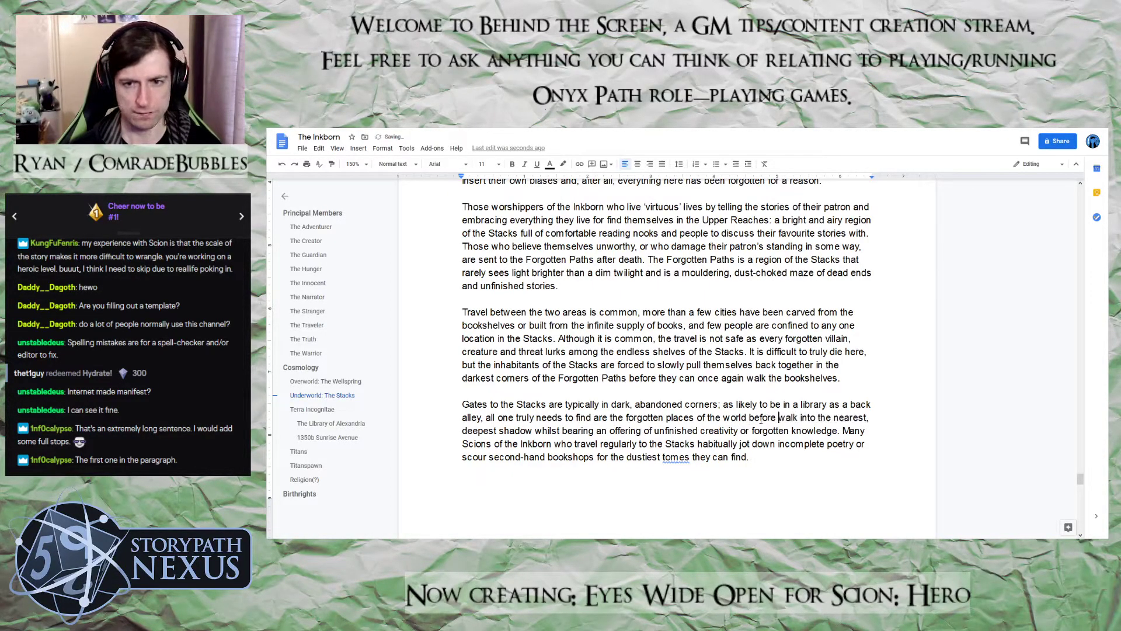
{"action": "key", "text": "Right"}
{"action": "key", "text": "Right"}
{"action": "key", "text": "Right"}
{"action": "key", "text": "Right"}
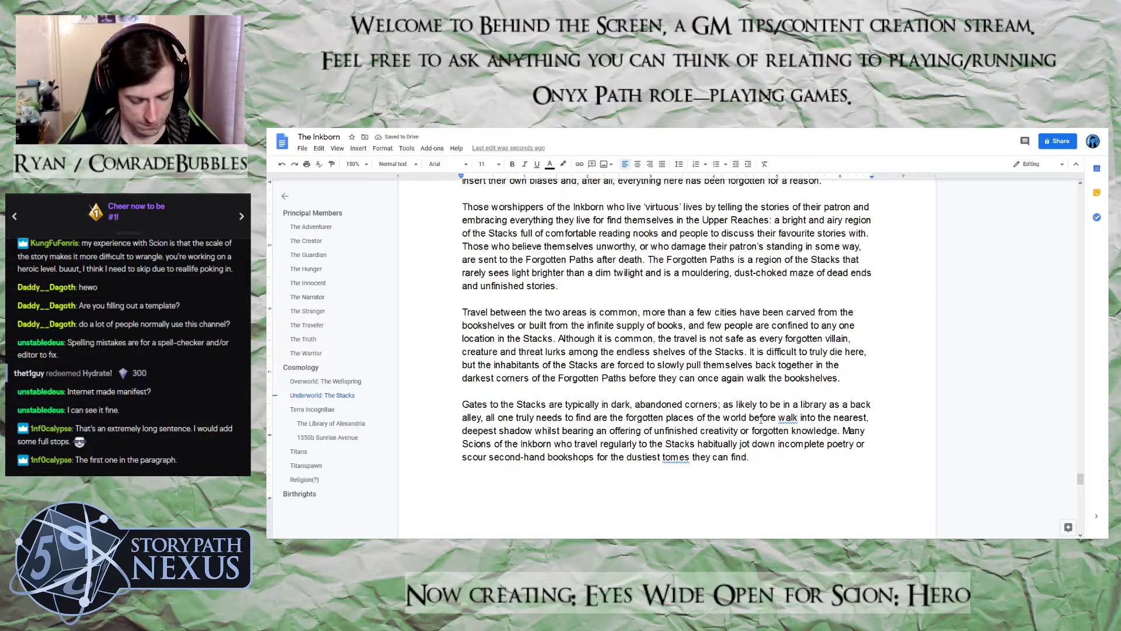
{"action": "type", "text": "ing"}
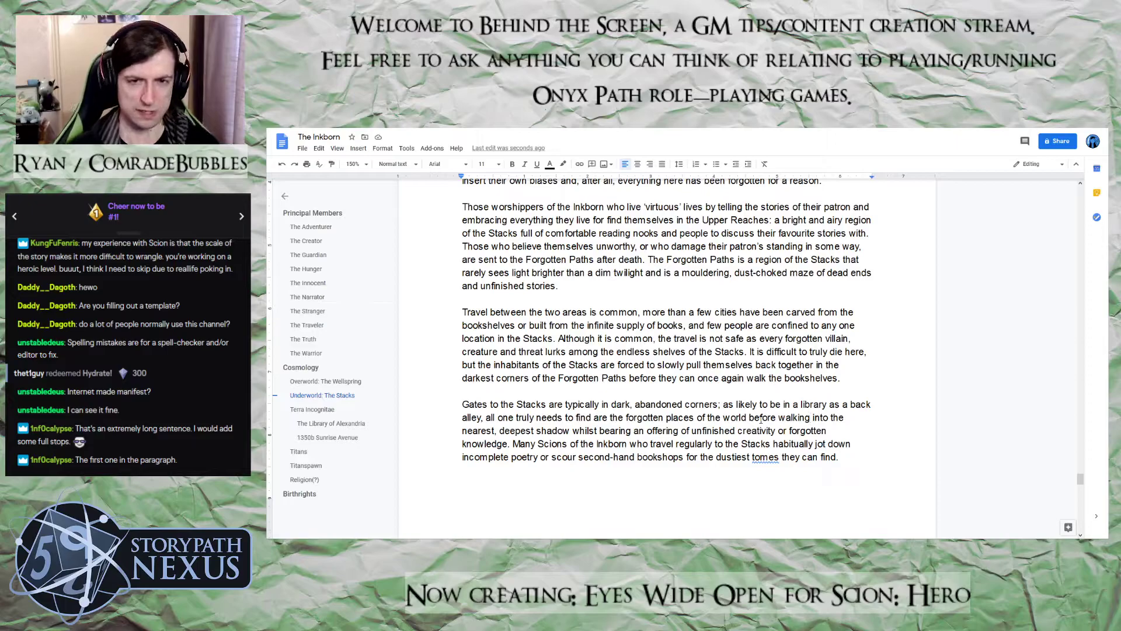
Start a new paragraph after the first Wellspring paragraph with the words "When not Incarnated in the World"
{"action": "scroll", "coordinate": [761, 420], "scroll_direction": "up", "scroll_amount": 5}
{"action": "scroll", "coordinate": [734, 396], "scroll_direction": "up", "scroll_amount": 8}
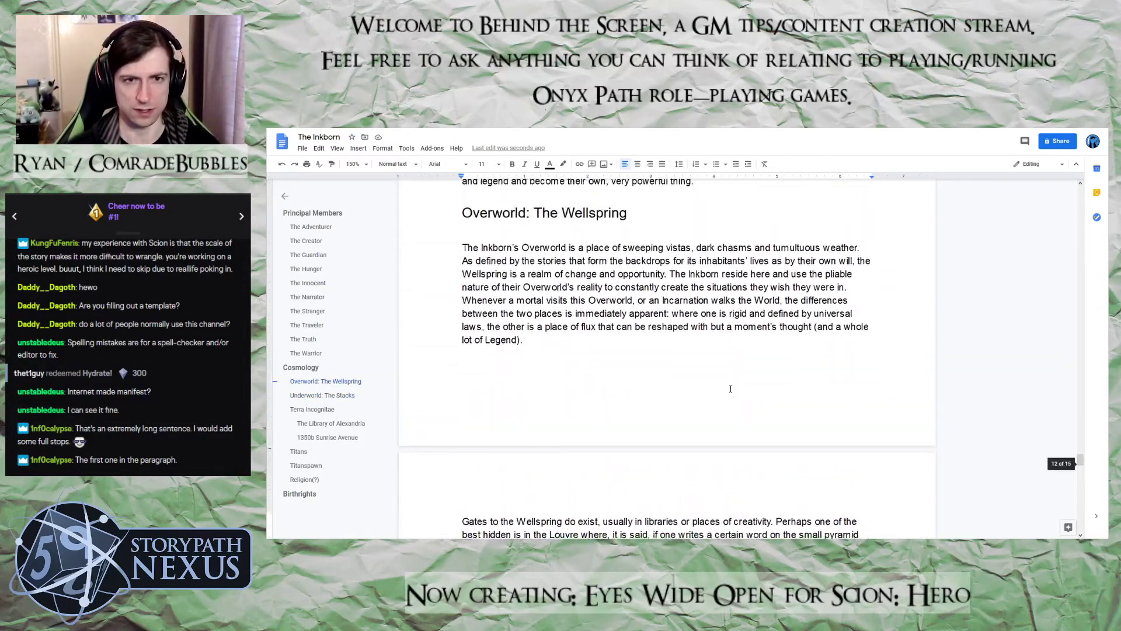
{"action": "scroll", "coordinate": [730, 388], "scroll_direction": "down", "scroll_amount": 5}
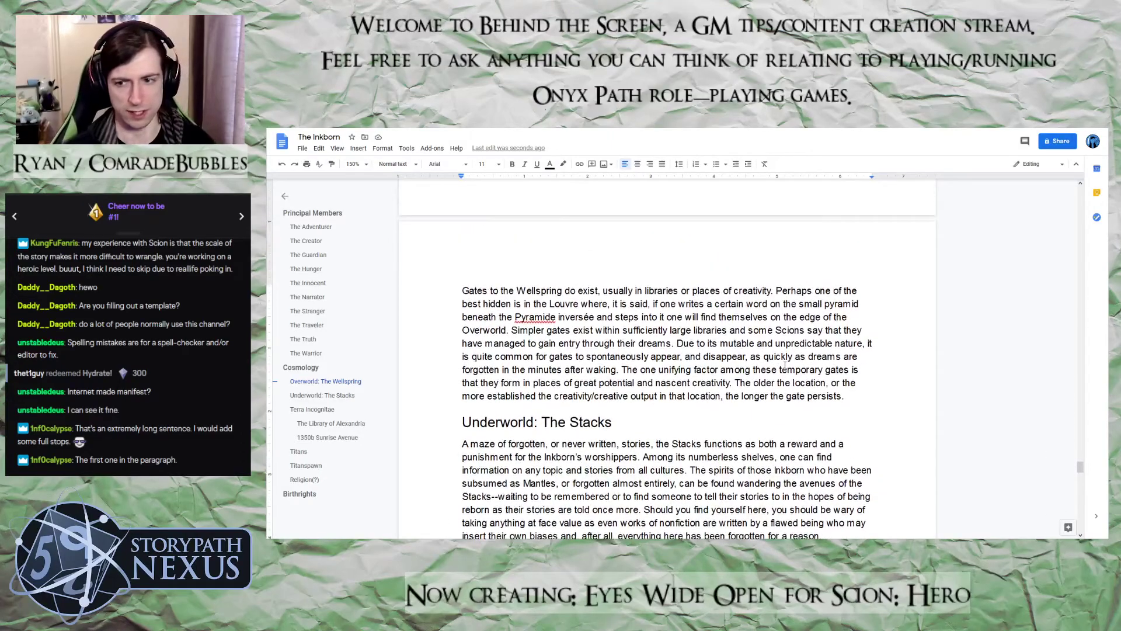
{"action": "scroll", "coordinate": [785, 366], "scroll_direction": "up", "scroll_amount": 4}
{"action": "scroll", "coordinate": [575, 382], "scroll_direction": "down", "scroll_amount": 1}
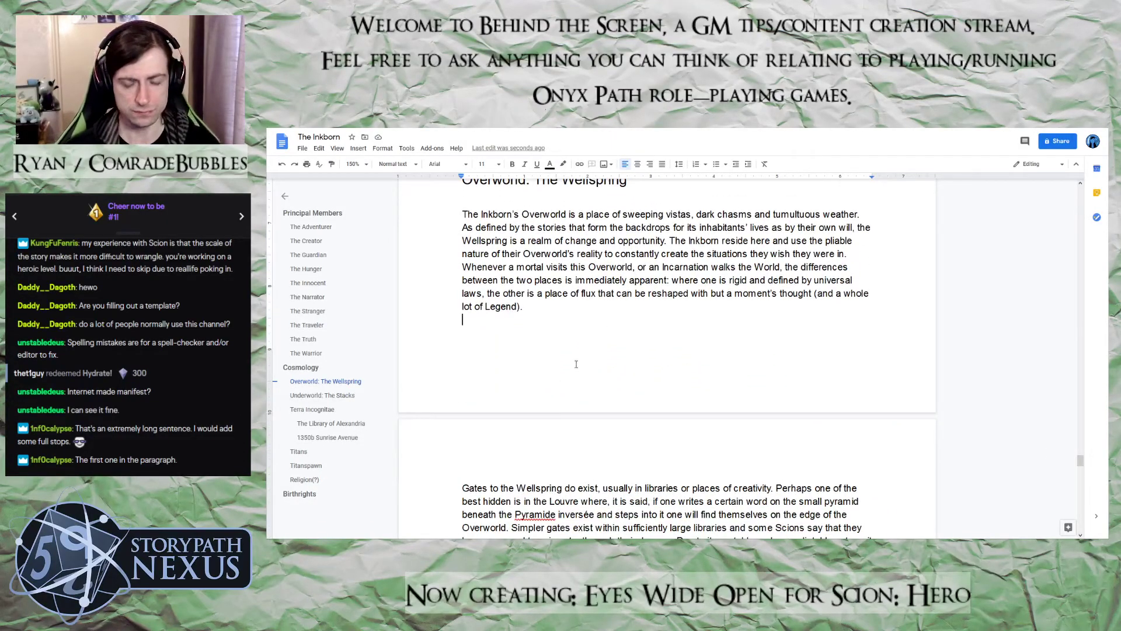
{"action": "key", "text": "Return"}
{"action": "type", "text": "When not Incarnated in teh World"}
{"action": "key", "text": "Left"}
{"action": "key", "text": "Left"}
{"action": "key", "text": "Left"}
{"action": "key", "text": "Left"}
{"action": "key", "text": "Left"}
{"action": "key", "text": "Left"}
{"action": "key", "text": "BackSpace"}
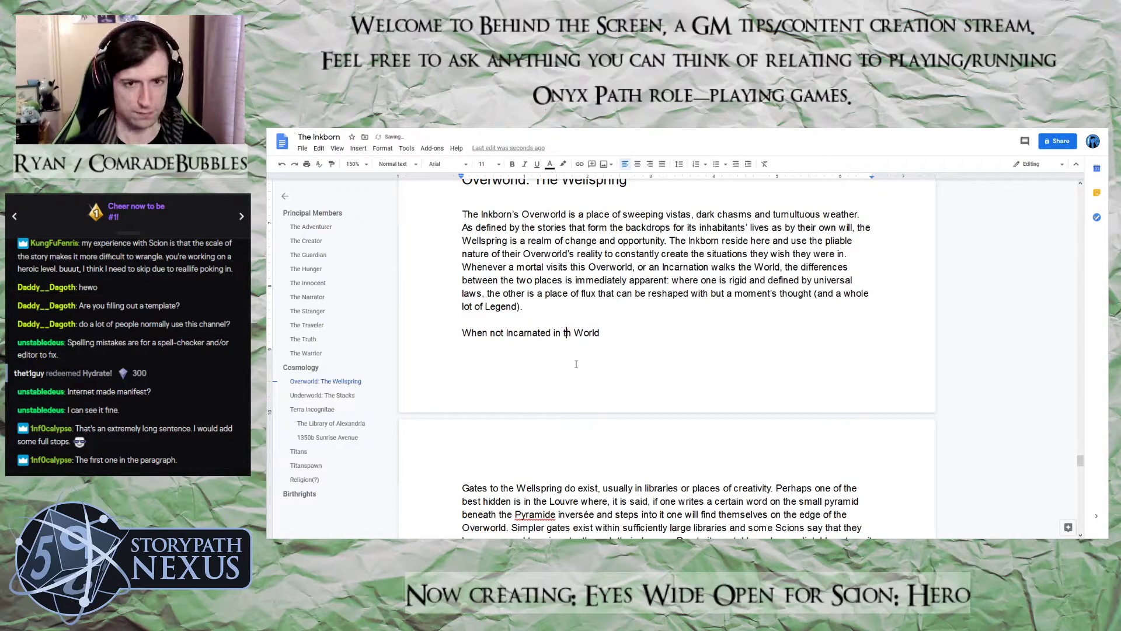
{"action": "type", "text": "e"}
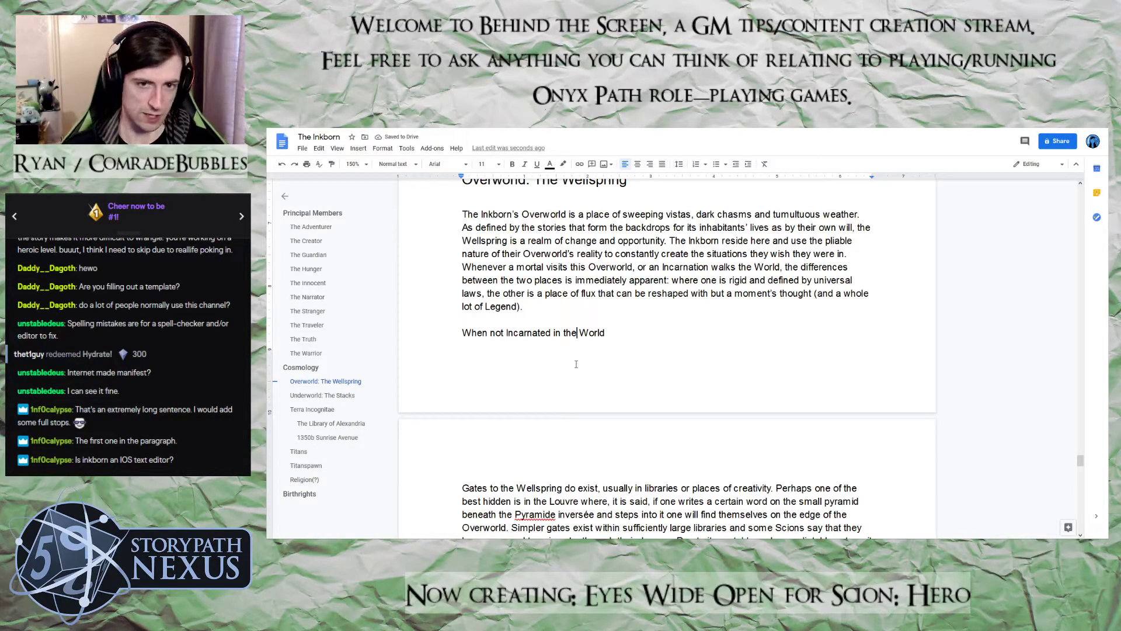
{"action": "key", "text": "Right"}
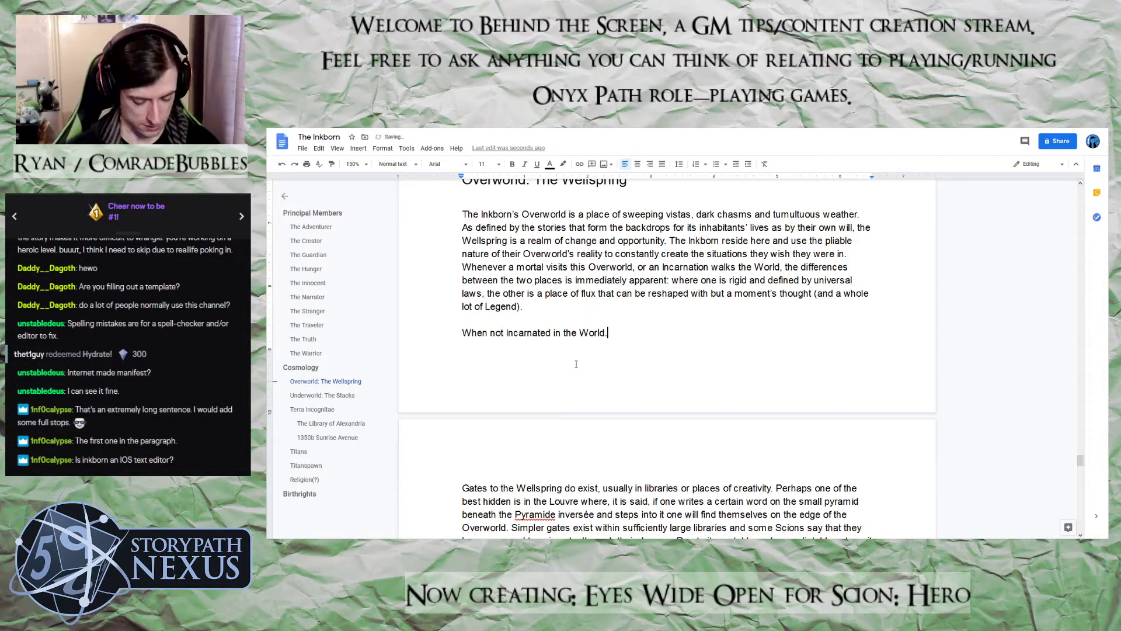
Complete the new paragraph's opening sentence with ", many of the Inkborn can be found in their own private realms."
{"action": "type", "text": ", many of the I"}
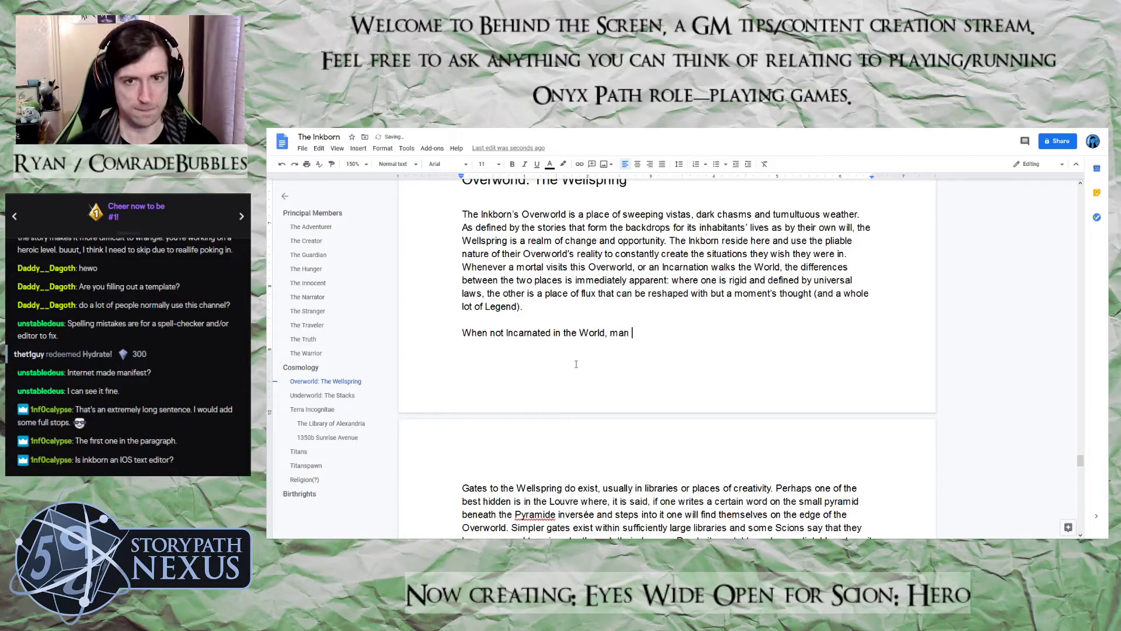
{"action": "type", "text": "nk"}
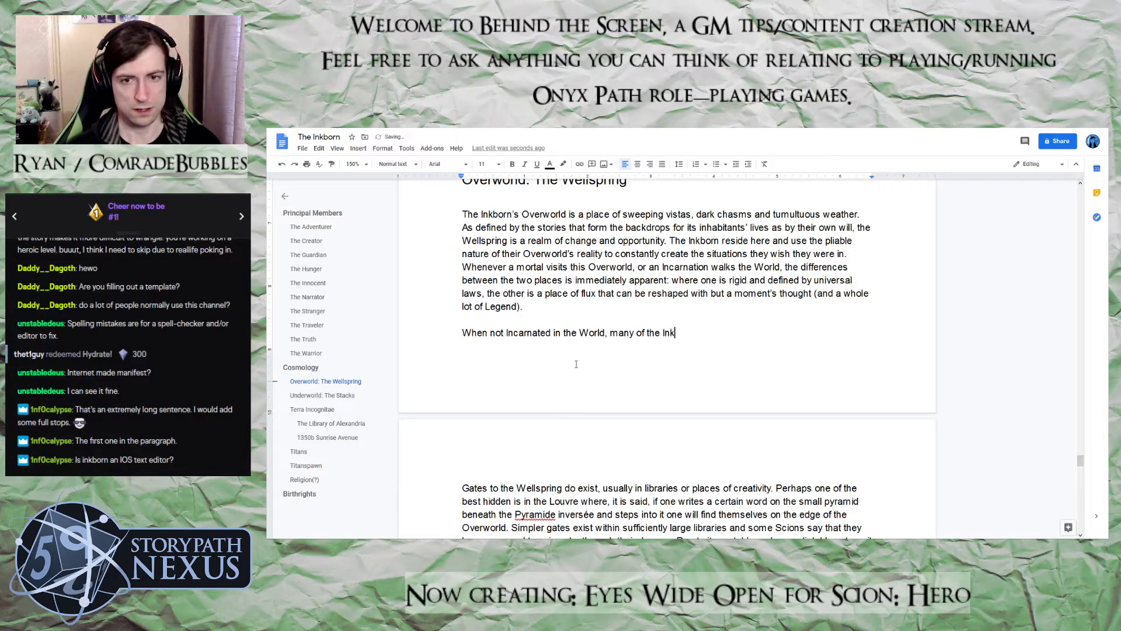
{"action": "type", "text": "born can be "}
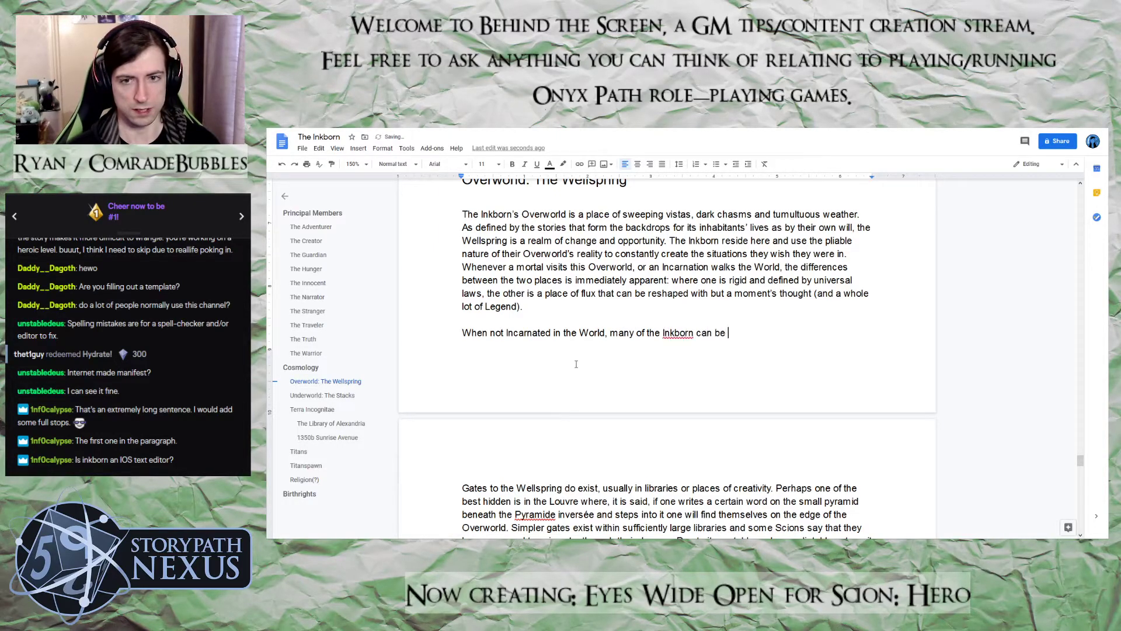
{"action": "type", "text": "found in the"}
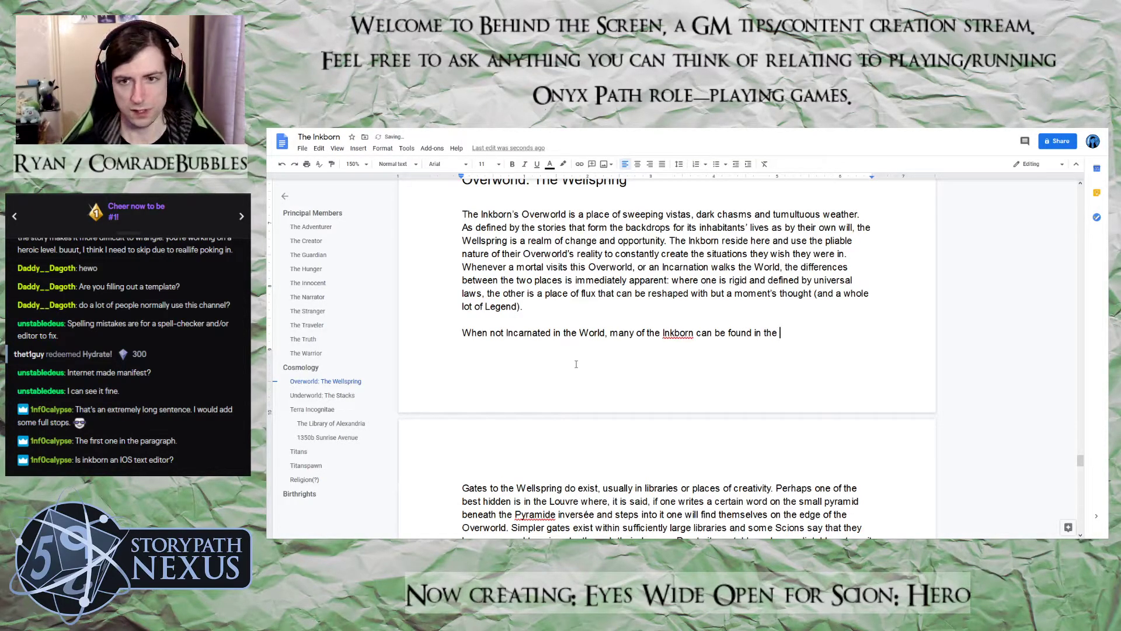
{"action": "key", "text": "BackSpace"}
{"action": "type", "text": "ir"}
{"action": "key", "text": "BackSpace"}
{"action": "key", "text": "BackSpace"}
{"action": "key", "text": "BackSpace"}
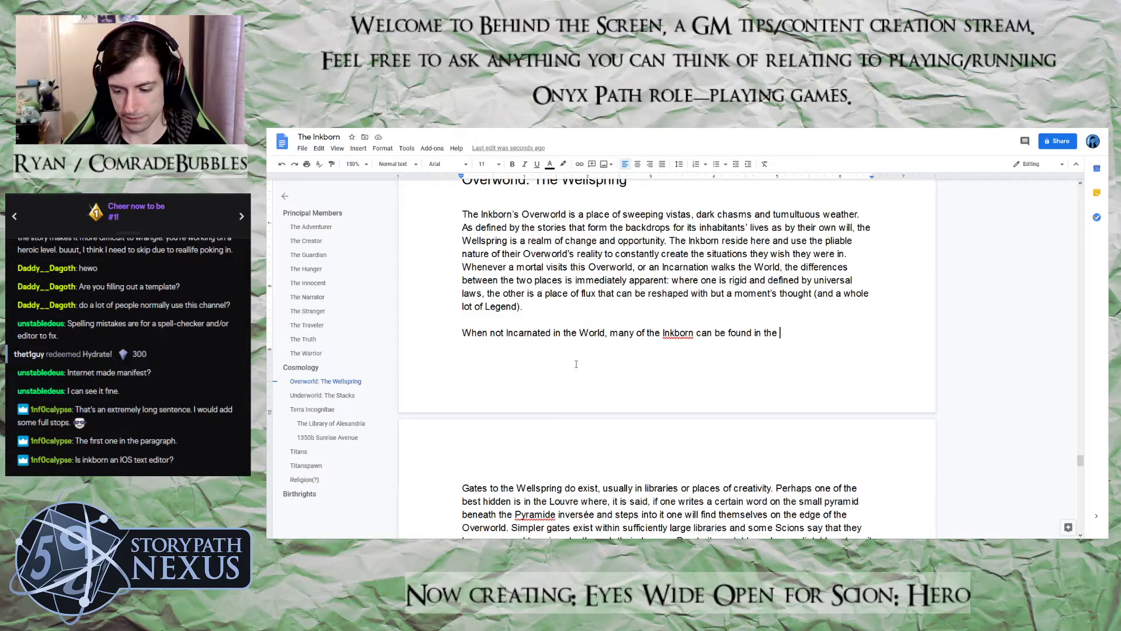
{"action": "key", "text": "BackSpace"}
{"action": "key", "text": "BackSpace"}
{"action": "key", "text": "BackSpace"}
{"action": "type", "text": "h"}
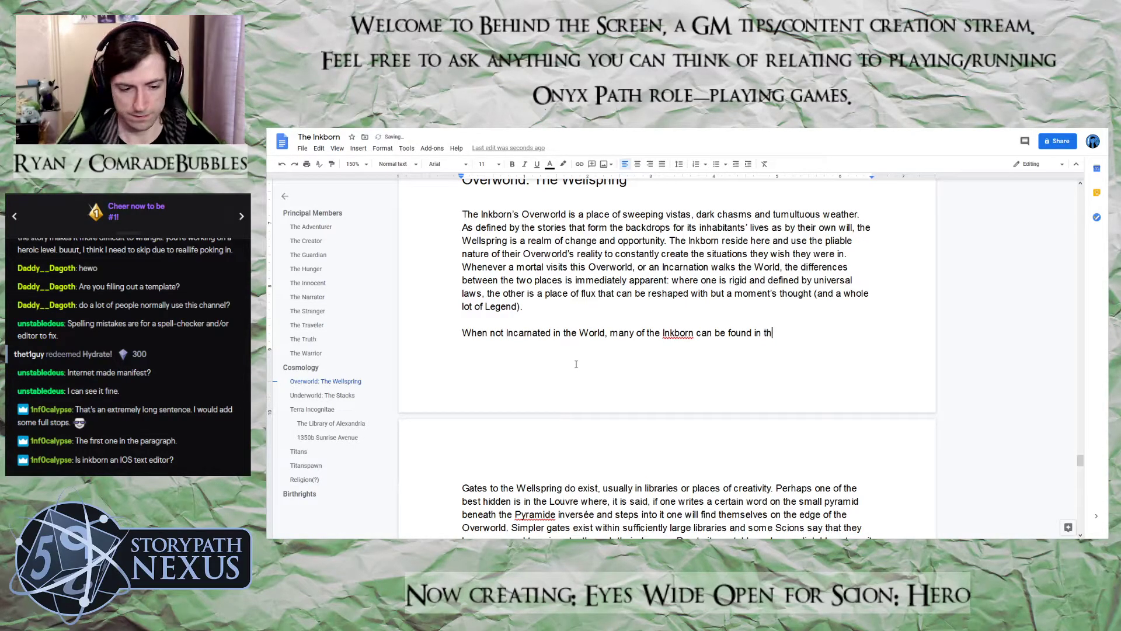
{"action": "type", "text": "eir own pri"}
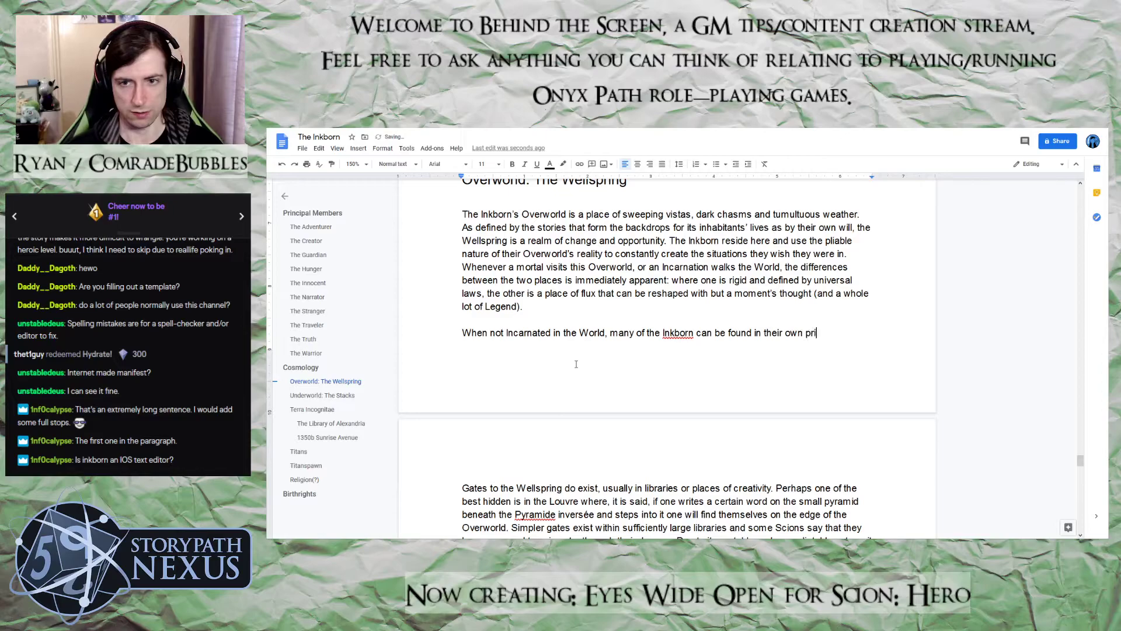
{"action": "type", "text": "vate realms."}
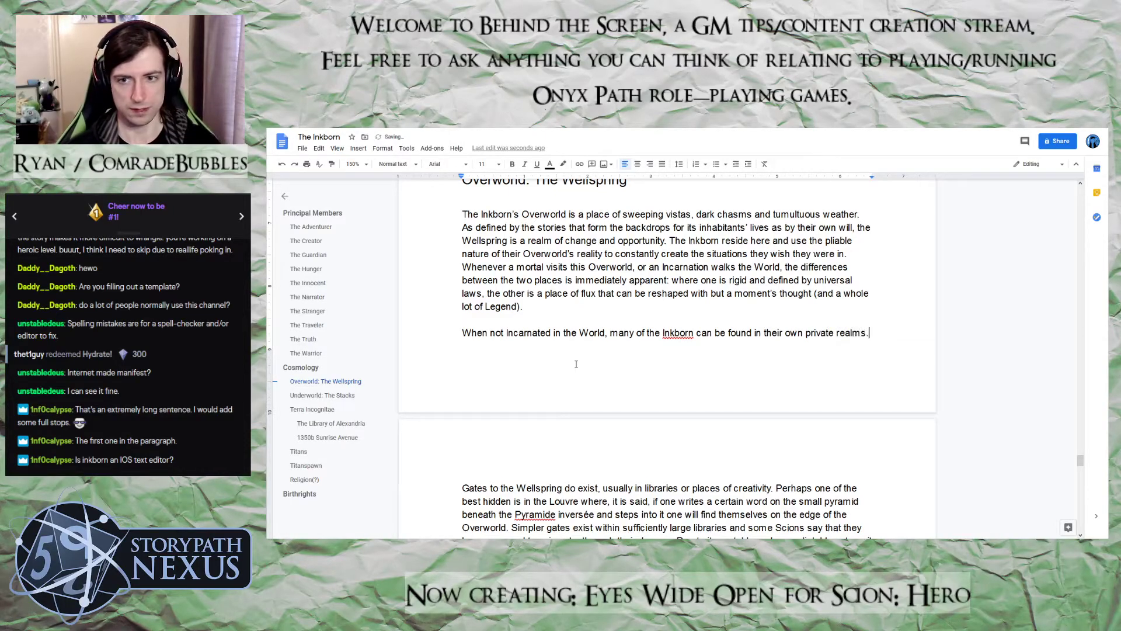
Add "They are not a particularly unified pantheon" after the private realms sentence, keeping a blank line before the Wellspring gates paragraph
{"action": "key", "text": "Return"}
{"action": "type", "text": "They are nt"}
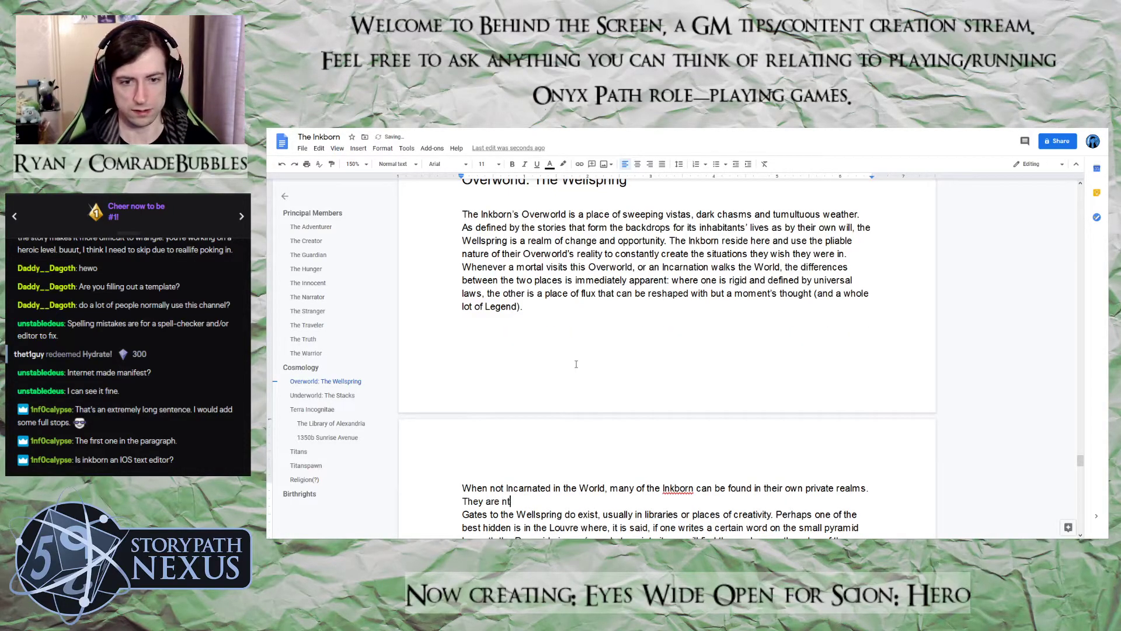
{"action": "key", "text": "Return"}
{"action": "key", "text": "Left"}
{"action": "key", "text": "Left"}
{"action": "type", "text": "o"}
{"action": "key", "text": "Right"}
{"action": "type", "text": "a parti"}
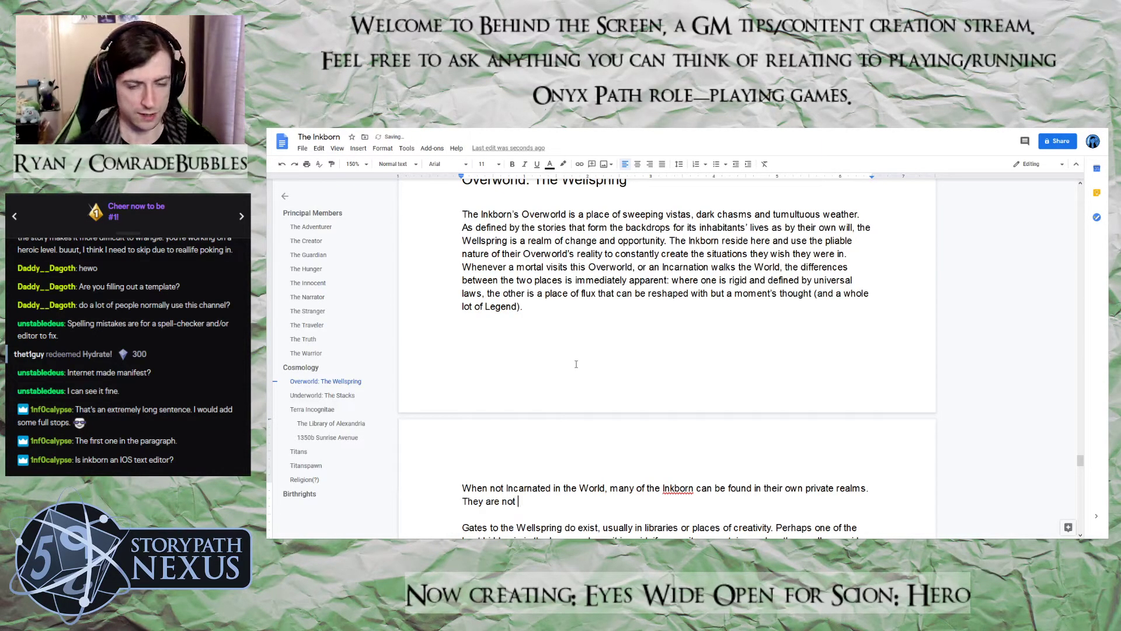
{"action": "type", "text": "cula"}
{"action": "key", "text": "BackSpace"}
{"action": "key", "text": "BackSpace"}
{"action": "type", "text": "larly "}
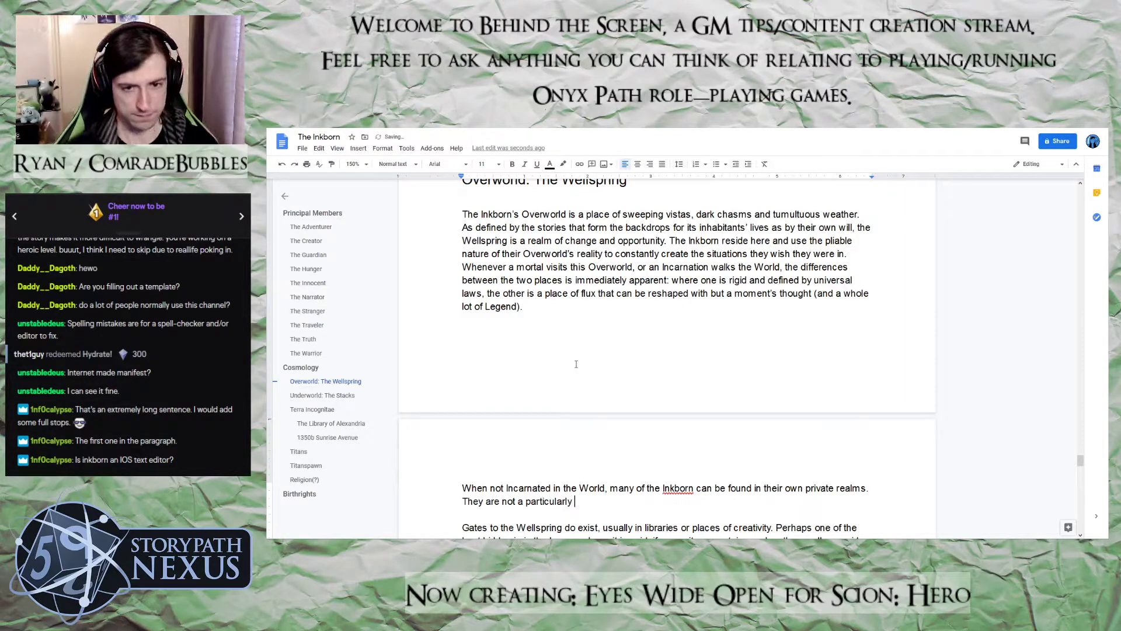
{"action": "type", "text": "unified pan"}
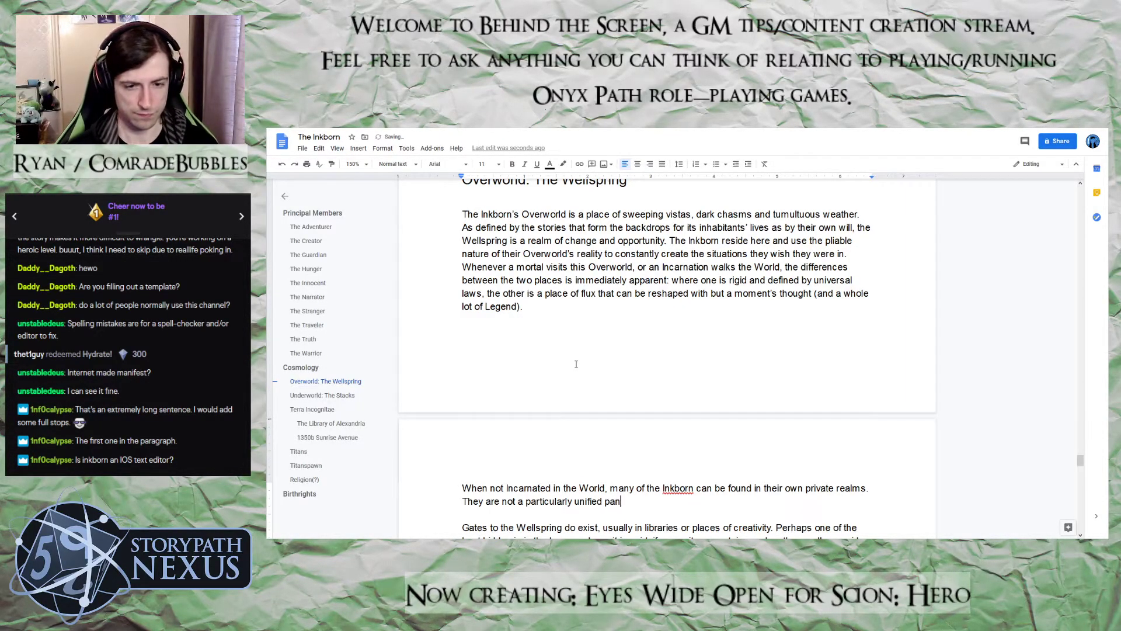
{"action": "type", "text": "theon and"}
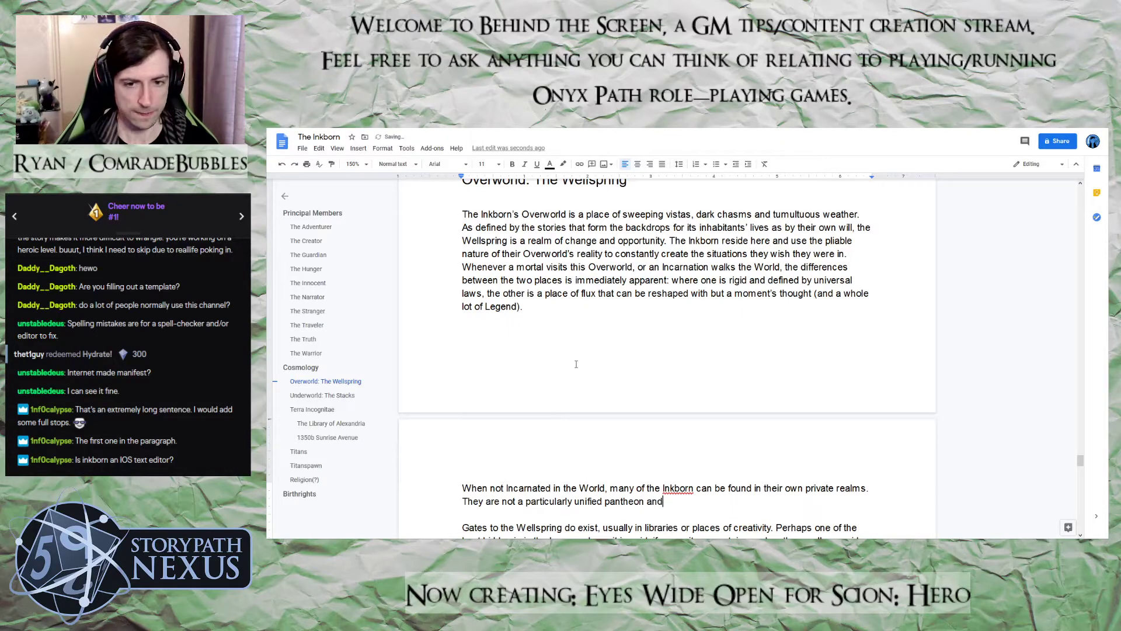
{"action": "type", "text": ", except "}
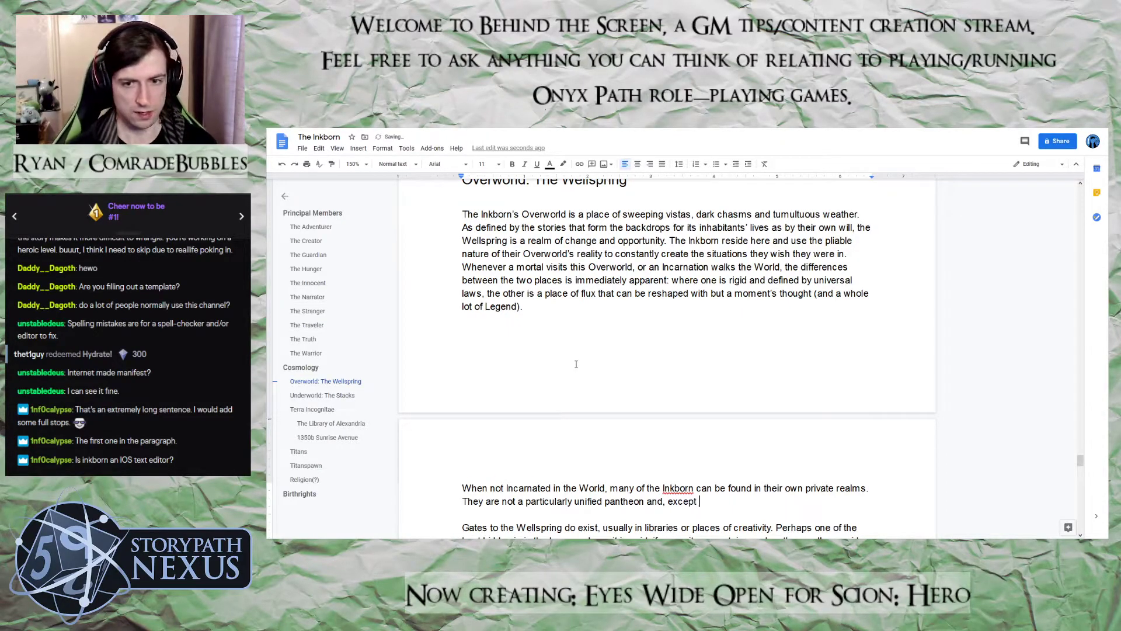
{"action": "type", "text": "where duties "}
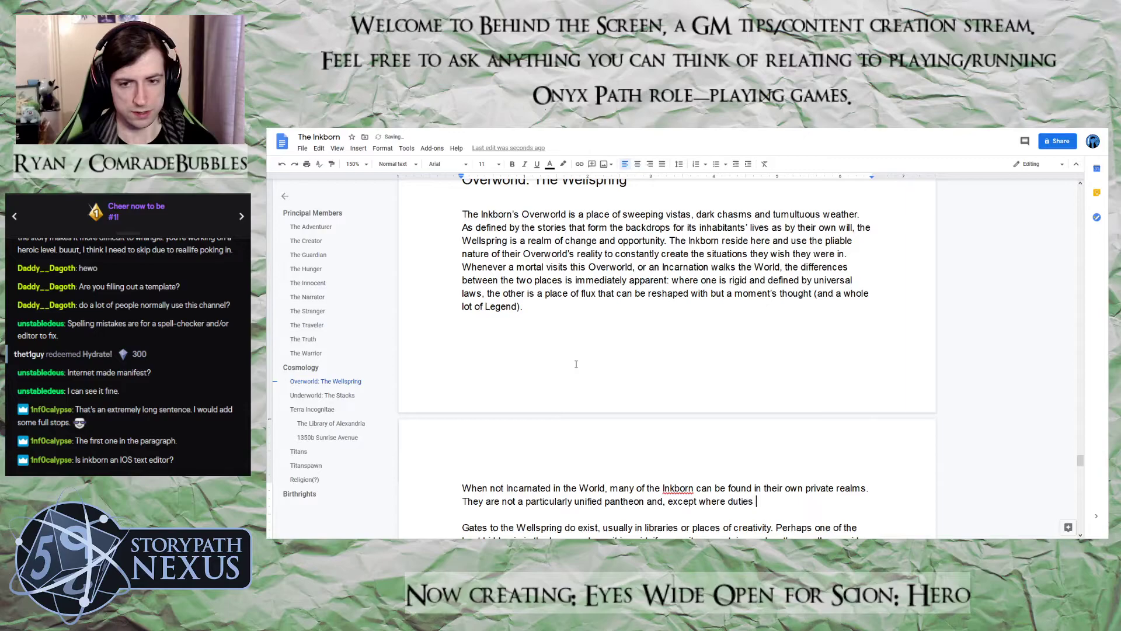
{"action": "type", "text": "overlap, "}
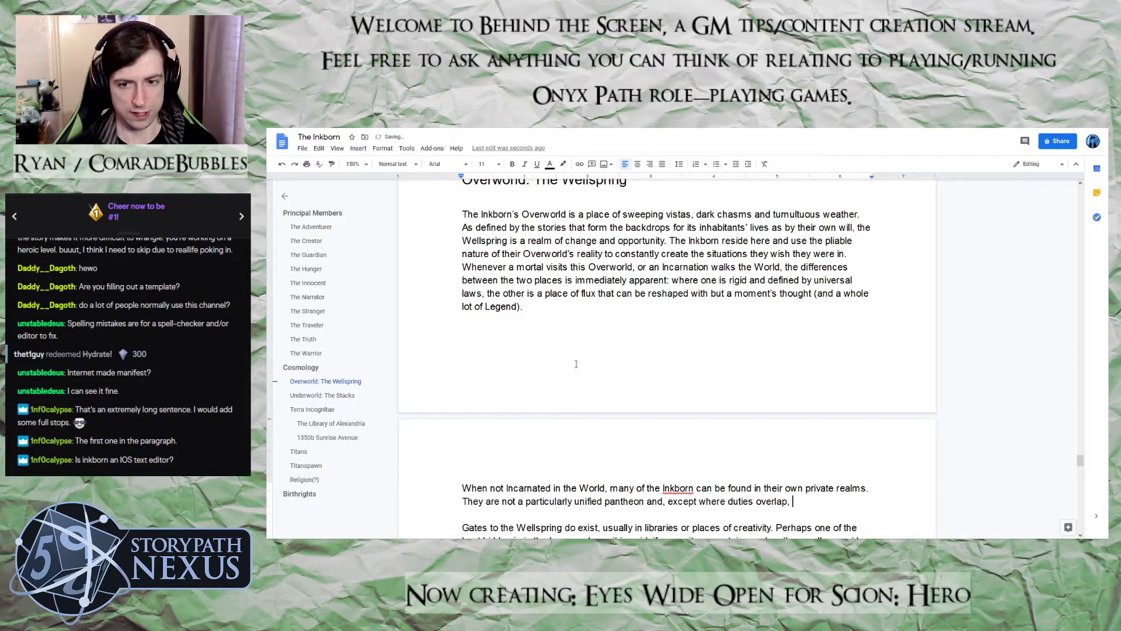
{"action": "type", "text": "each on"}
Finish the pantheon sentence with "and, except where duties overlap, each is happy to focus on their own pursuits."
{"action": "key", "text": "BackSpace"}
{"action": "key", "text": "BackSpace"}
{"action": "type", "text": "is happy to "}
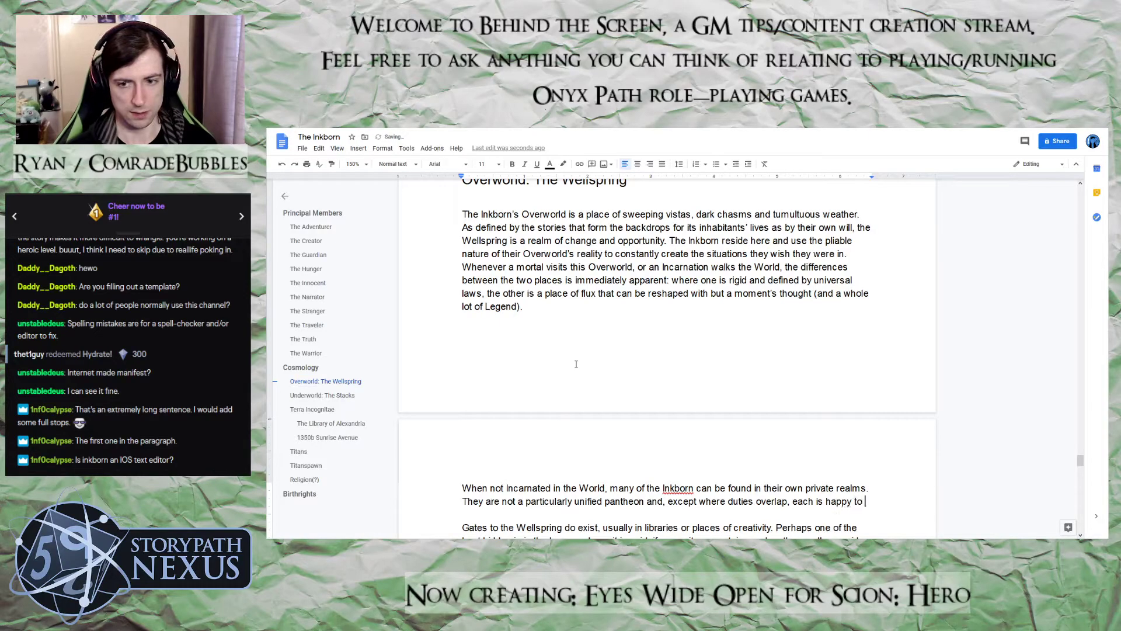
{"action": "type", "text": "focus on their own p"}
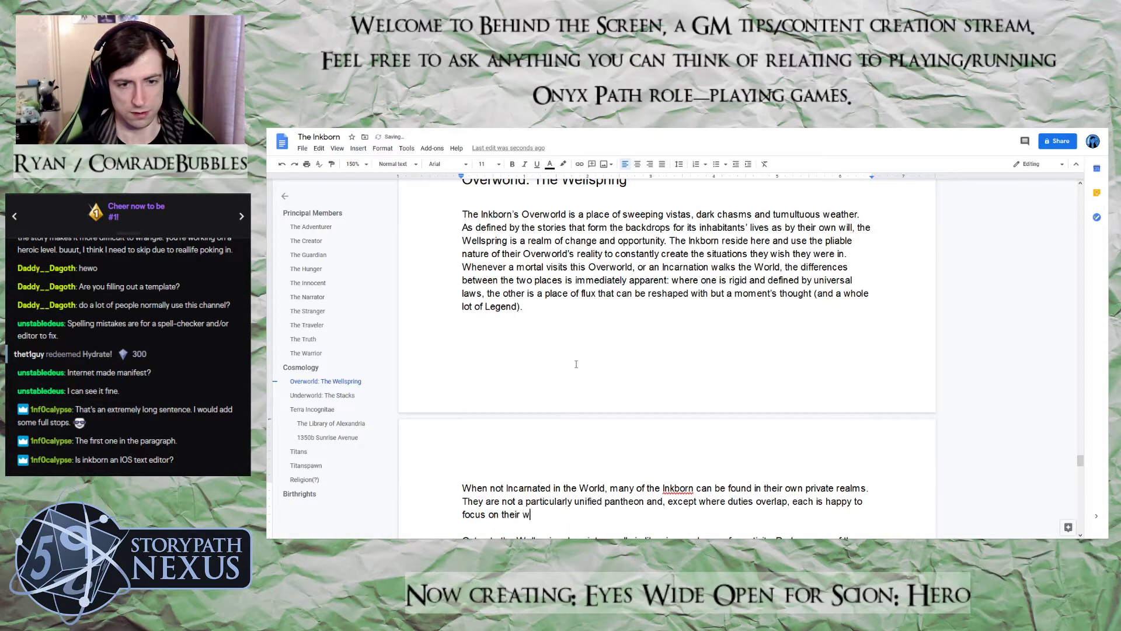
{"action": "type", "text": "ersui"}
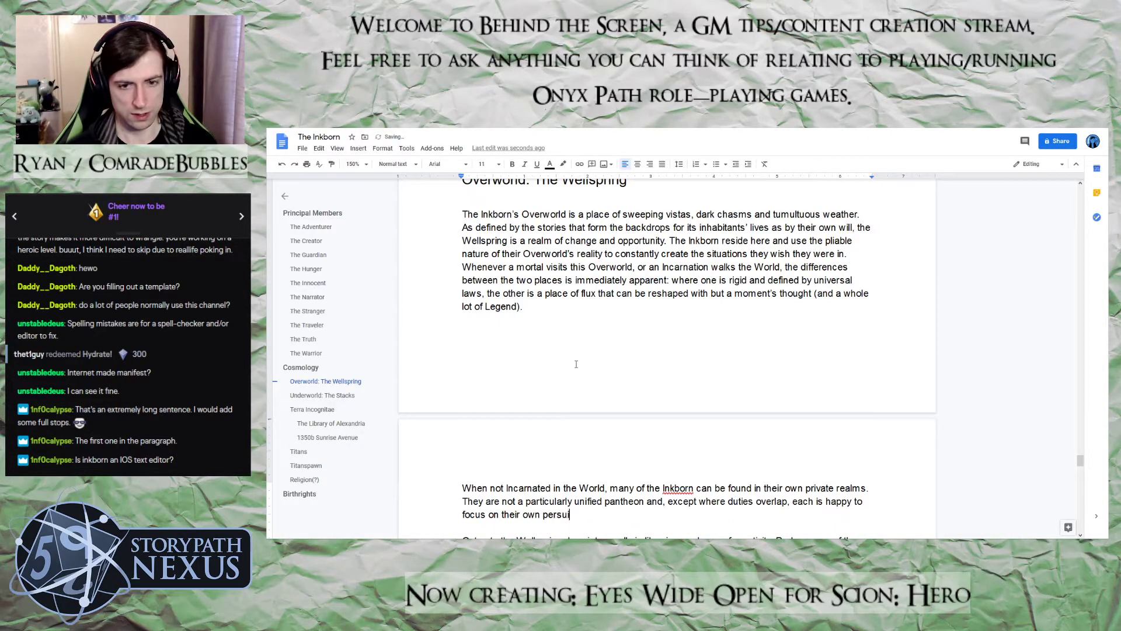
{"action": "key", "text": "BackSpace"}
{"action": "key", "text": "BackSpace"}
{"action": "key", "text": "BackSpace"}
{"action": "key", "text": "BackSpace"}
{"action": "key", "text": "BackSpace"}
{"action": "type", "text": "ursuits."}
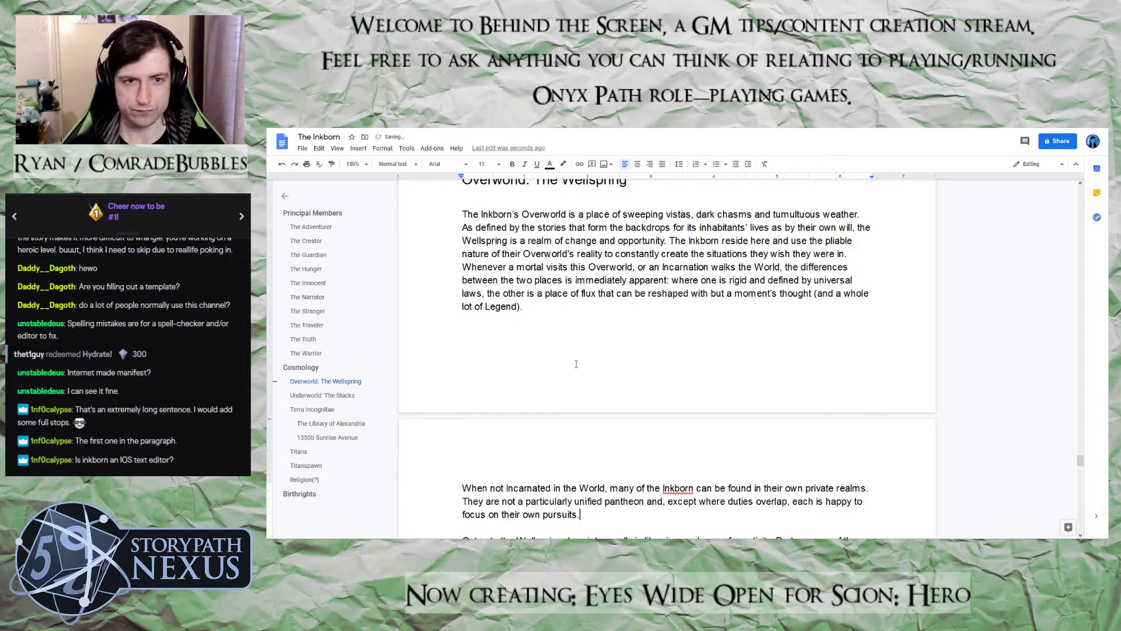
Begin another sentence after "their own pursuits." with "As a result,"
{"action": "scroll", "coordinate": [575, 364], "scroll_direction": "down", "scroll_amount": 3}
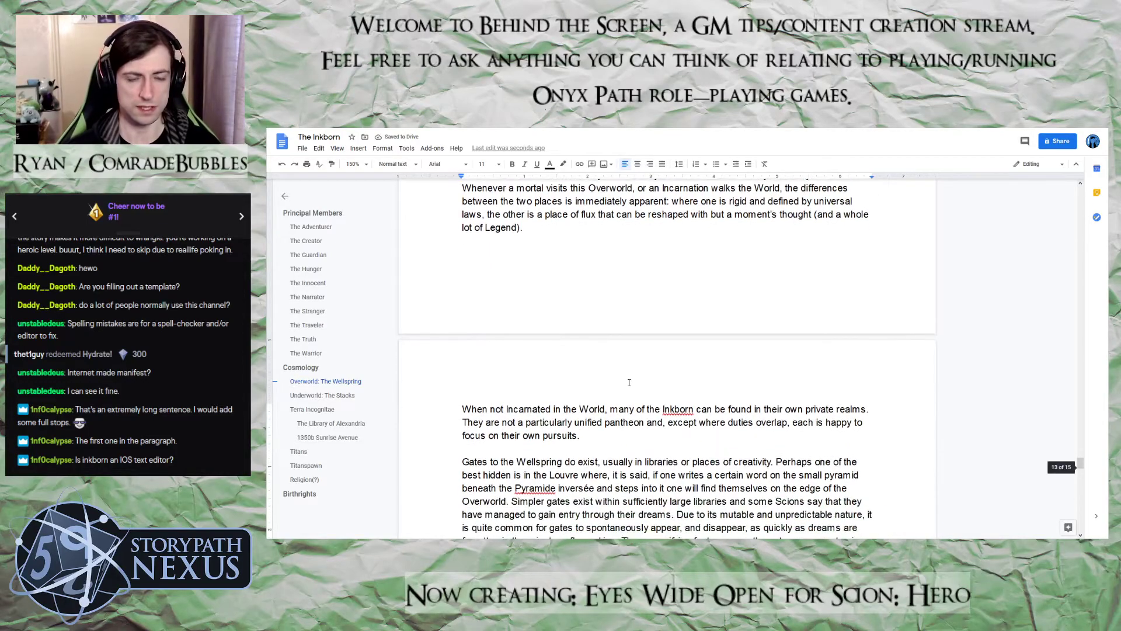
{"action": "scroll", "coordinate": [627, 383], "scroll_direction": "down", "scroll_amount": 1}
{"action": "type", "text": "As a result, ci"}
{"action": "key", "text": "BackSpace"}
{"action": "key", "text": "BackSpace"}
{"action": "type", "text": "visitors toe the"}
{"action": "key", "text": "BackSpace"}
{"action": "key", "text": "BackSpace"}
{"action": "key", "text": "BackSpace"}
{"action": "key", "text": "BackSpace"}
{"action": "key", "text": "BackSpace"}
{"action": "type", "text": "the Wellspring should expect"}
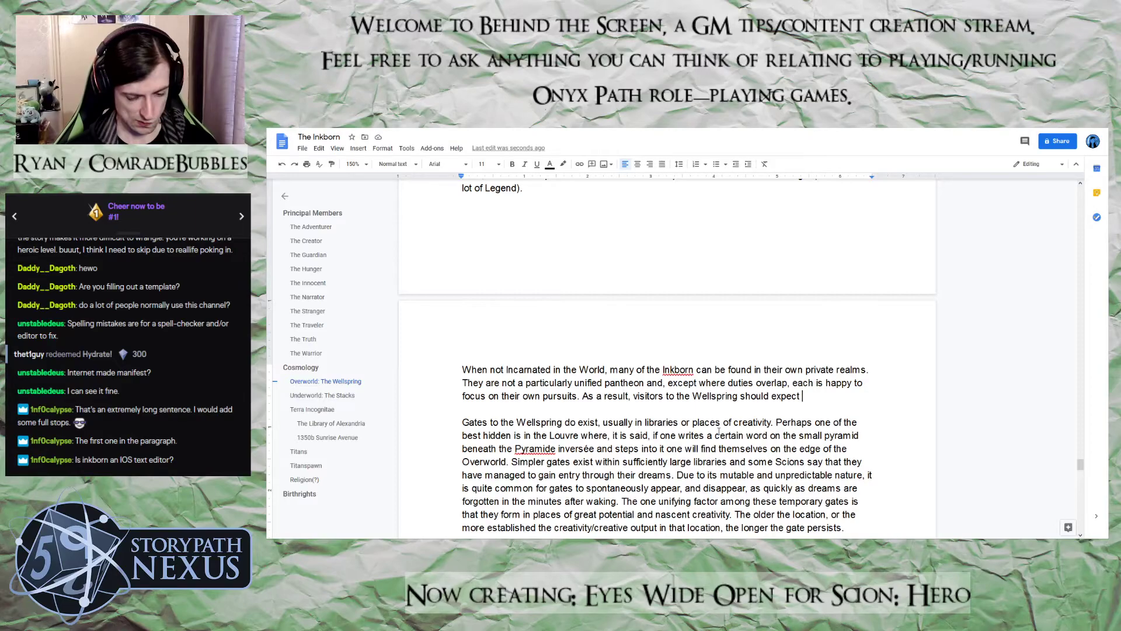
{"action": "type", "text": "to "}
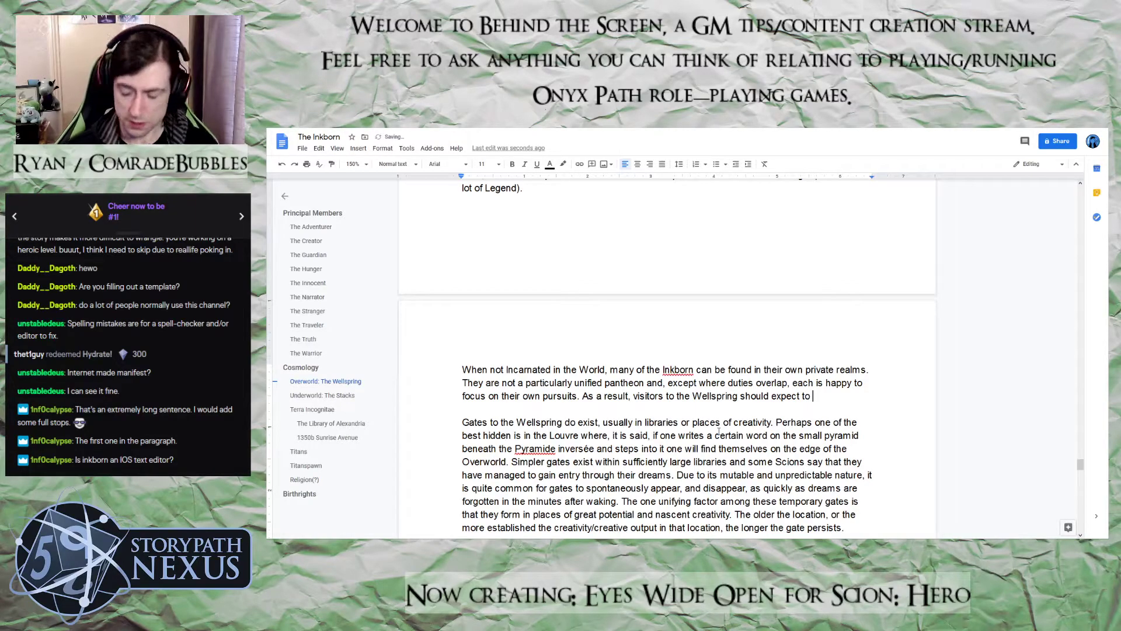
{"action": "type", "text": "find n"}
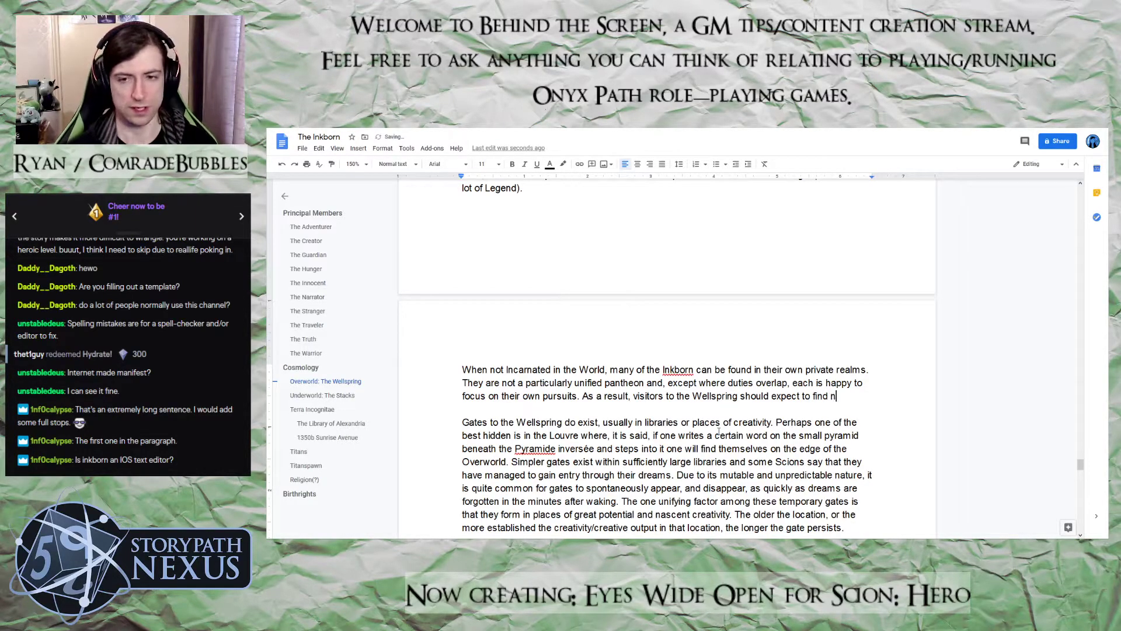
{"action": "type", "text": "um"}
{"action": "type", "text": "differn"}
{"action": "key", "text": "BackSpace"}
{"action": "key", "text": "BackSpace"}
{"action": "key", "text": "BackSpace"}
{"action": "key", "text": "BackSpace"}
{"action": "key", "text": "BackSpace"}
{"action": "key", "text": "BackSpace"}
{"action": "key", "text": "BackSpace"}
{"action": "key", "text": "BackSpace"}
{"action": "key", "text": "BackSpace"}
{"action": "key", "text": "BackSpace"}
{"action": "key", "text": "BackSpace"}
{"action": "key", "text": "BackSpace"}
{"action": "key", "text": "BackSpace"}
{"action": "key", "text": "BackSpace"}
{"action": "key", "text": "BackSpace"}
{"action": "key", "text": "BackSpace"}
{"action": "key", "text": "BackSpace"}
{"action": "key", "text": "BackSpace"}
{"action": "key", "text": "BackSpace"}
{"action": "key", "text": "BackSpace"}
{"action": "key", "text": "BackSpace"}
{"action": "key", "text": "BackSpace"}
{"action": "key", "text": "BackSpace"}
{"action": "key", "text": "BackSpace"}
{"action": "key", "text": "BackSpace"}
{"action": "key", "text": "BackSpace"}
{"action": "key", "text": "BackSpace"}
{"action": "key", "text": "BackSpace"}
{"action": "key", "text": "BackSpace"}
{"action": "key", "text": "BackSpace"}
{"action": "key", "text": "BackSpace"}
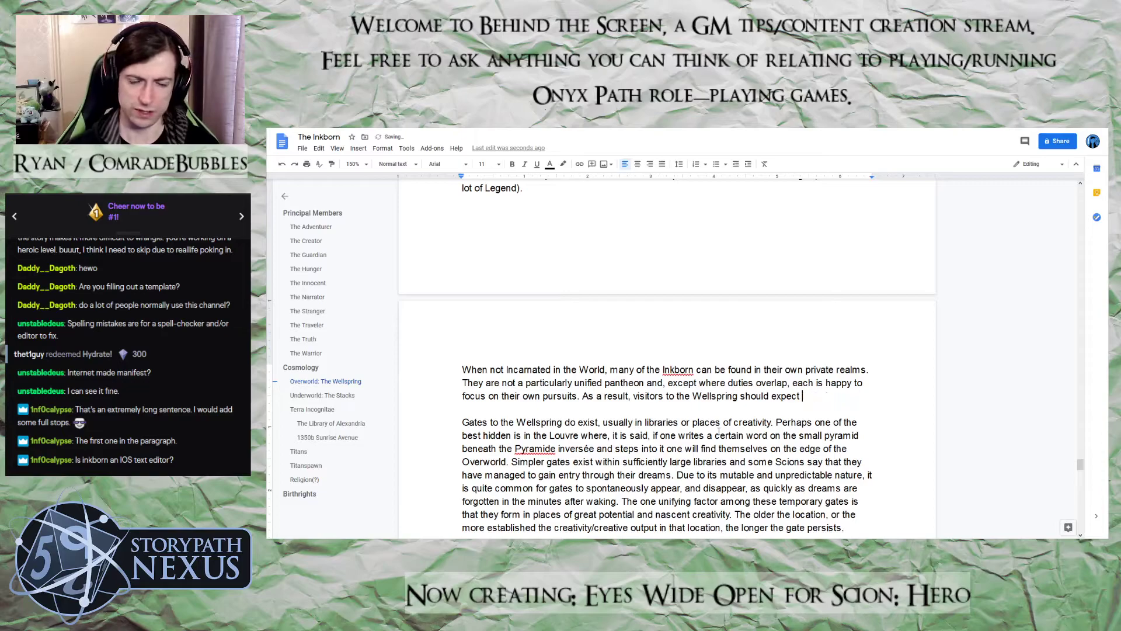
{"action": "key", "text": "BackSpace"}
{"action": "key", "text": "BackSpace"}
{"action": "key", "text": "BackSpace"}
{"action": "key", "text": "BackSpace"}
{"action": "key", "text": "BackSpace"}
{"action": "key", "text": "BackSpace"}
{"action": "key", "text": "BackSpace"}
{"action": "key", "text": "BackSpace"}
{"action": "key", "text": "BackSpace"}
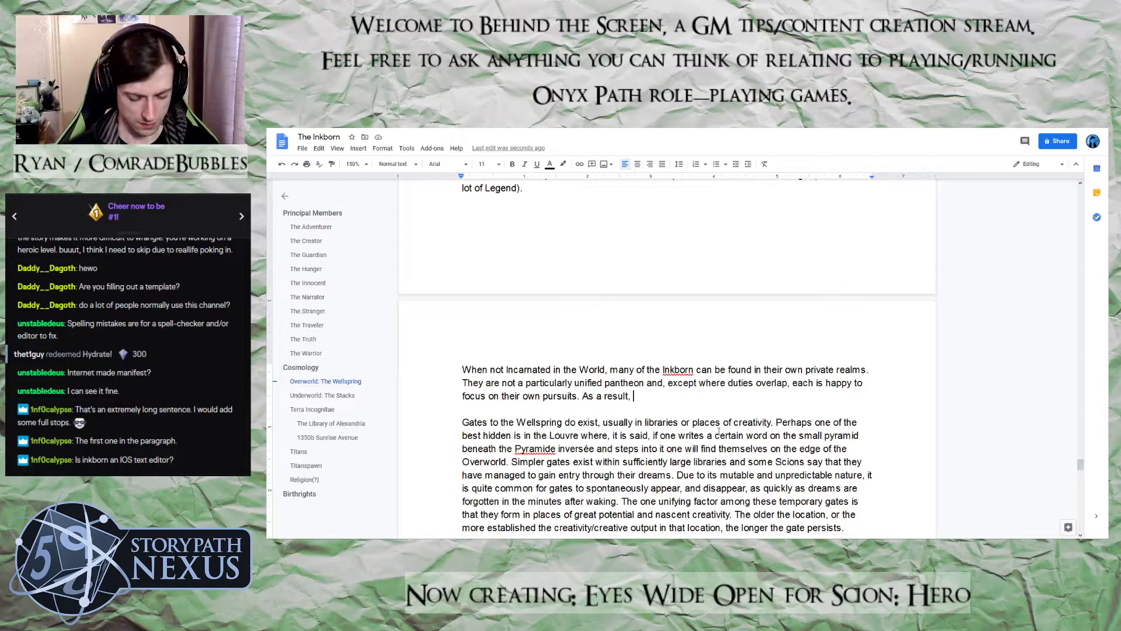
Continue the sentence after "As a result," with "visitors to the Wellspring are as likely to find an opera house"
{"action": "type", "text": "visitors"}
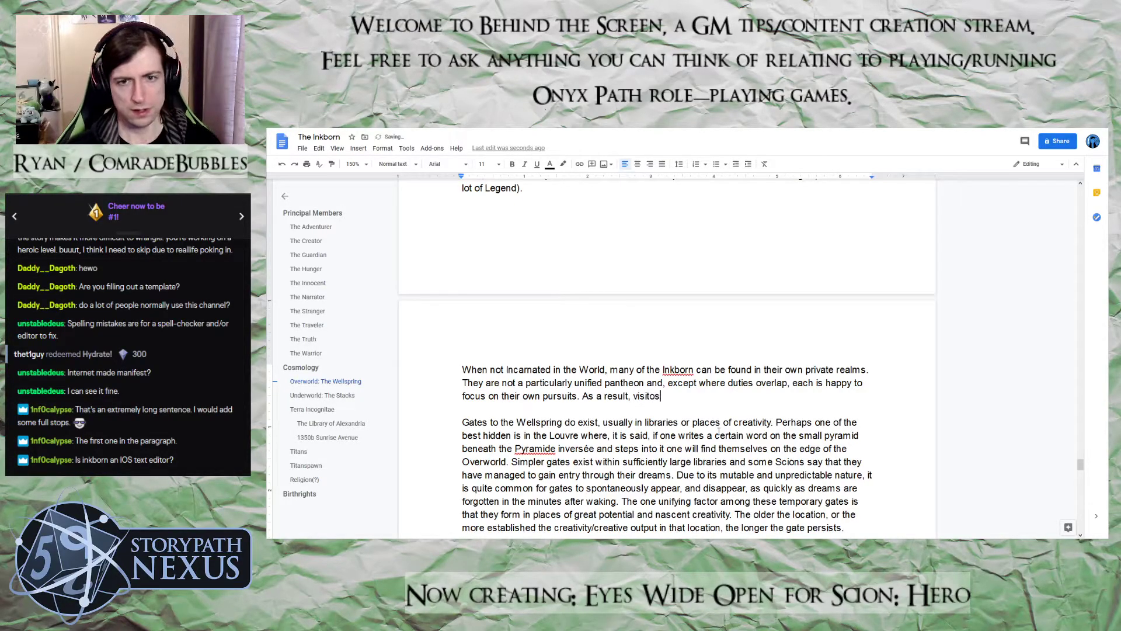
{"action": "type", "text": " to t"}
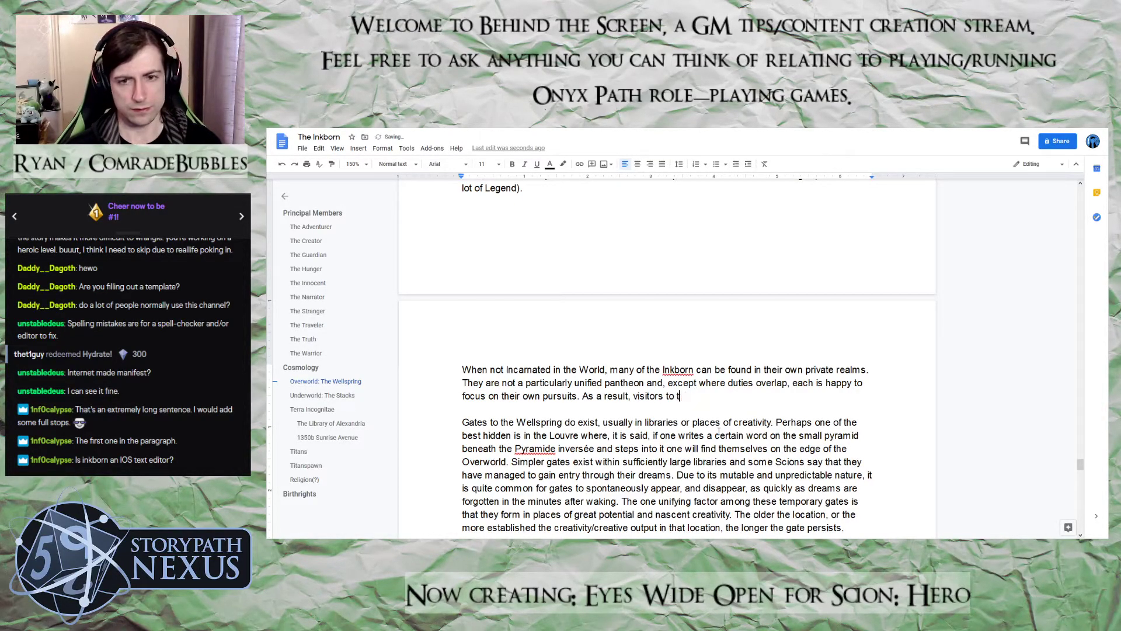
{"action": "type", "text": "he Wel"}
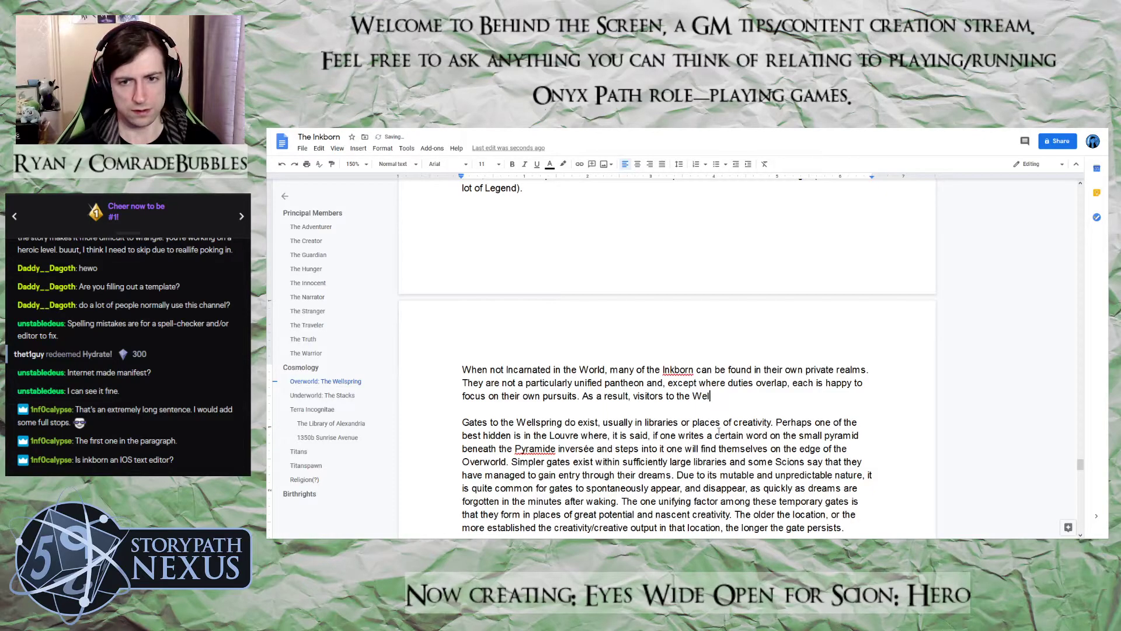
{"action": "type", "text": "lspring are as"}
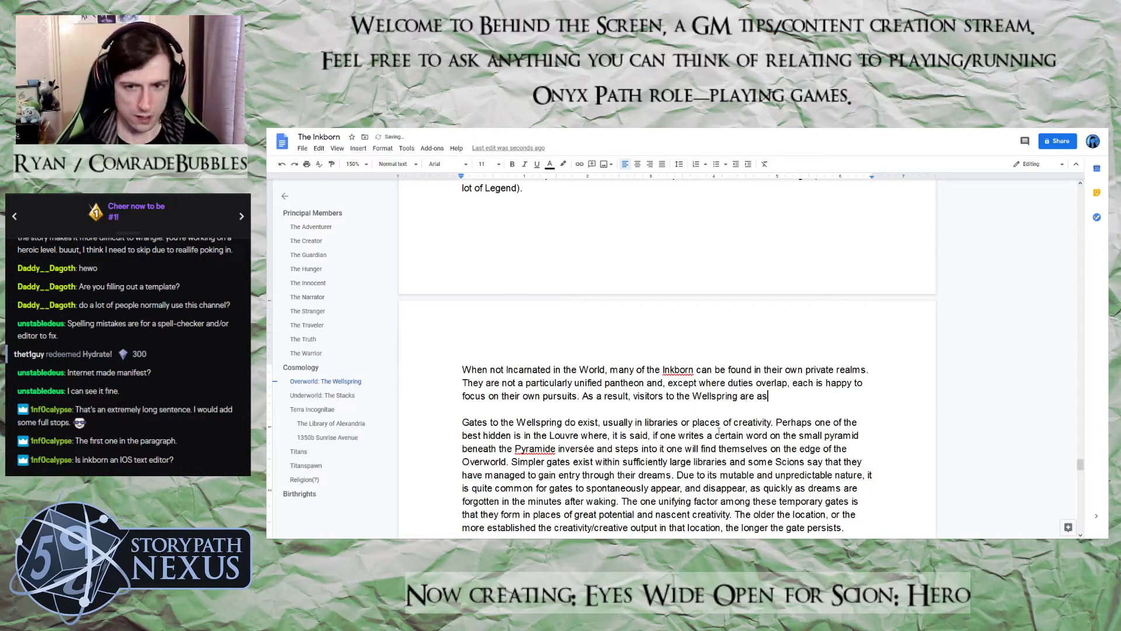
{"action": "type", "text": " likely to "}
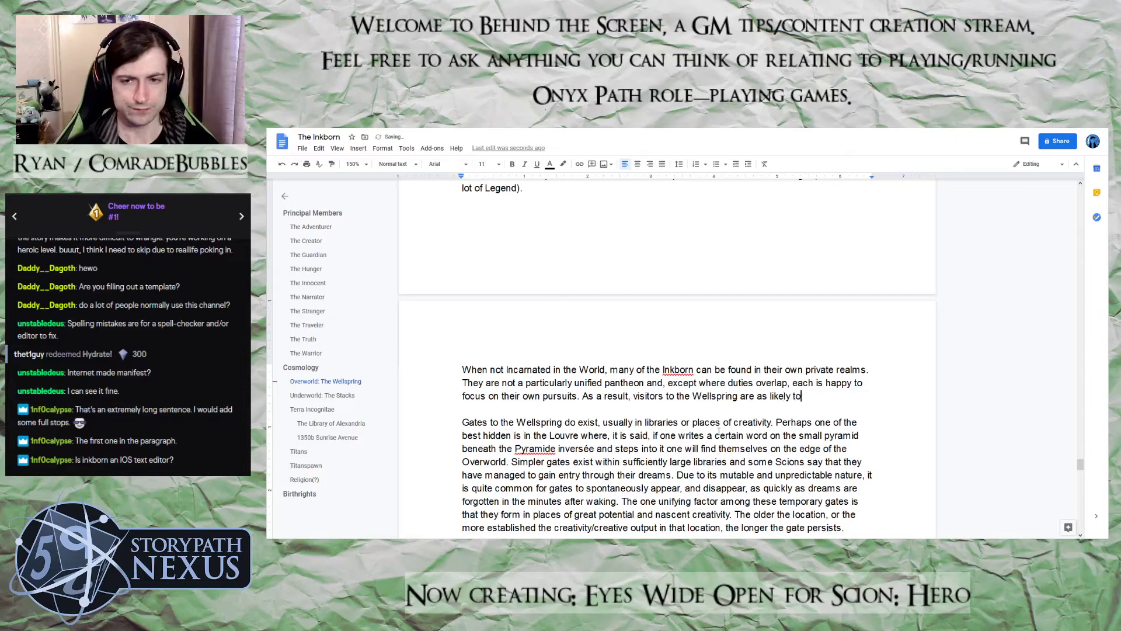
{"action": "type", "text": "find a"}
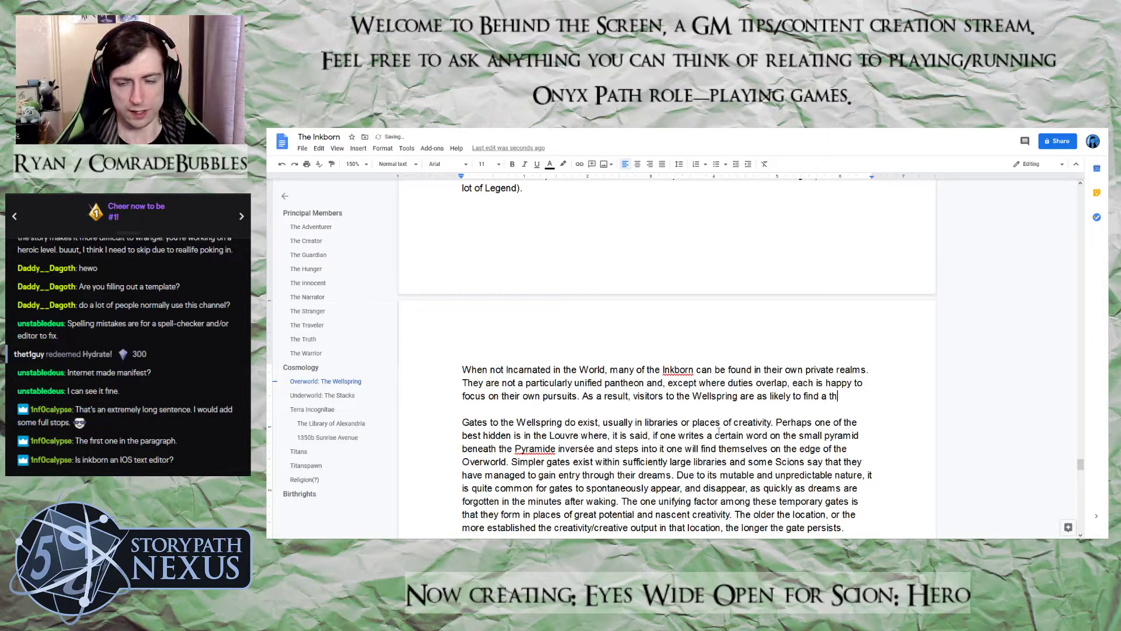
{"action": "key", "text": "BackSpace"}
{"action": "type", "text": "n ope"}
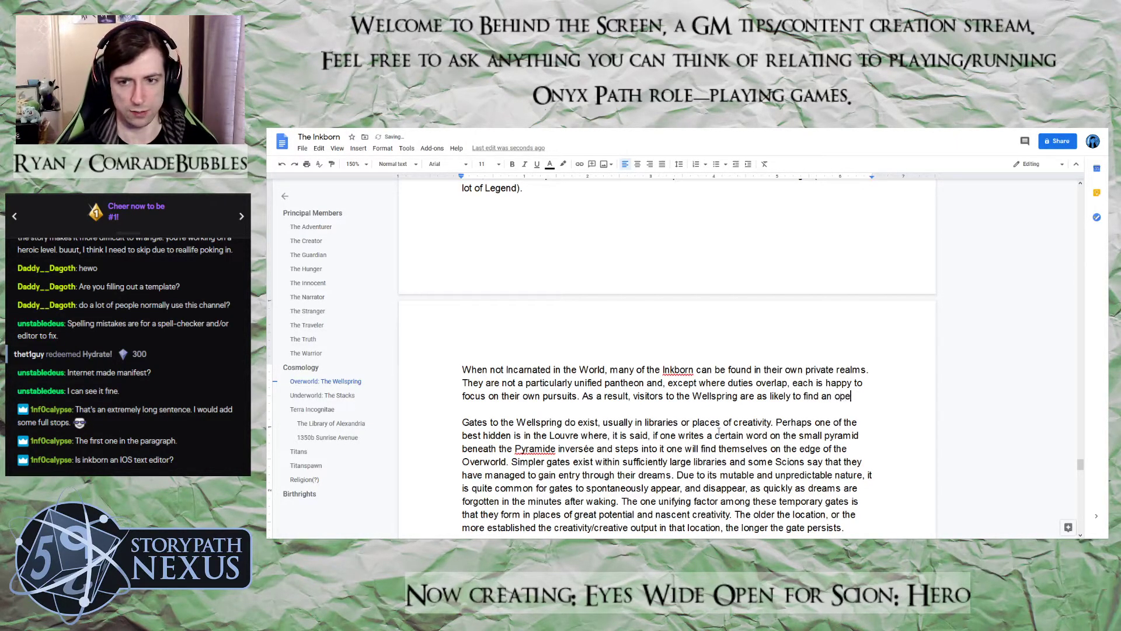
{"action": "type", "text": "ra house "}
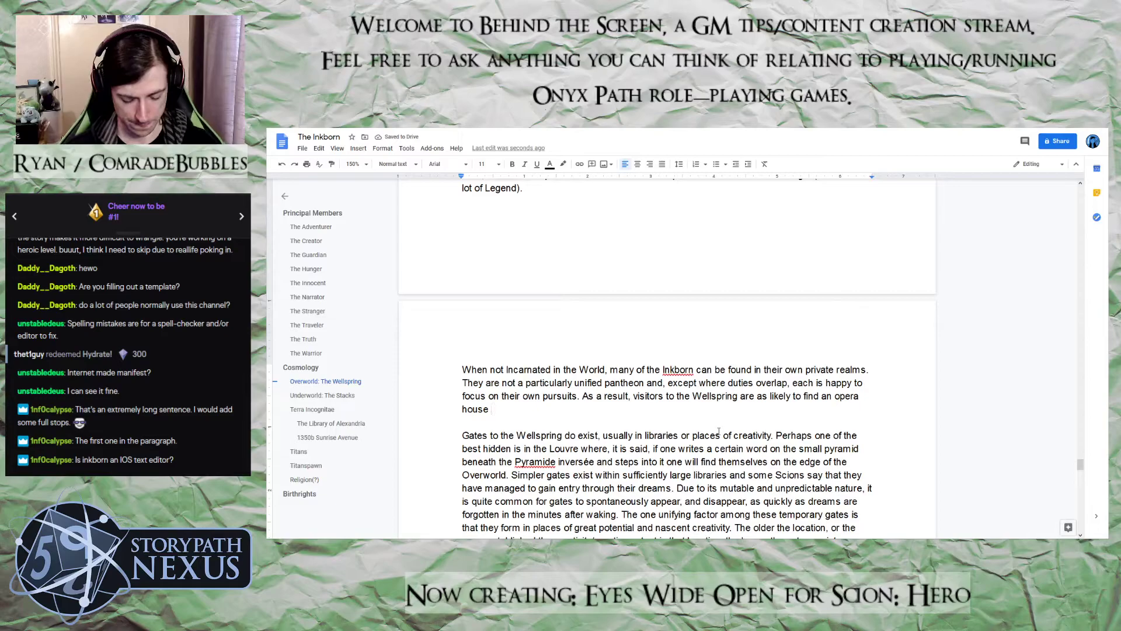
{"action": "type", "text": "haunted by an unseen phantom "}
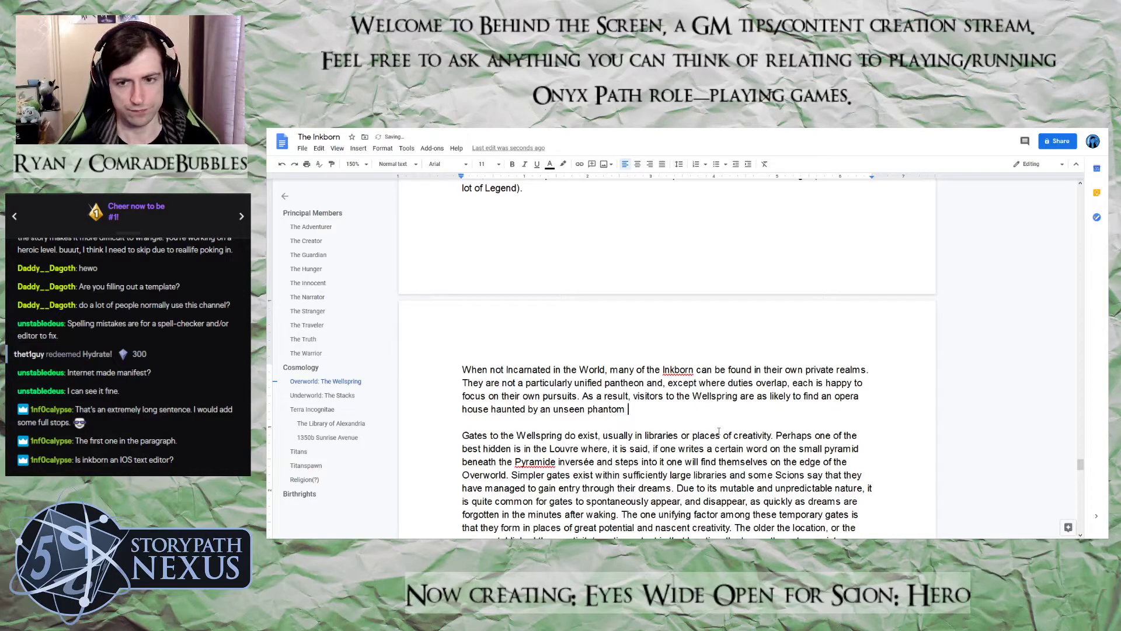
{"action": "type", "text": "as they a"}
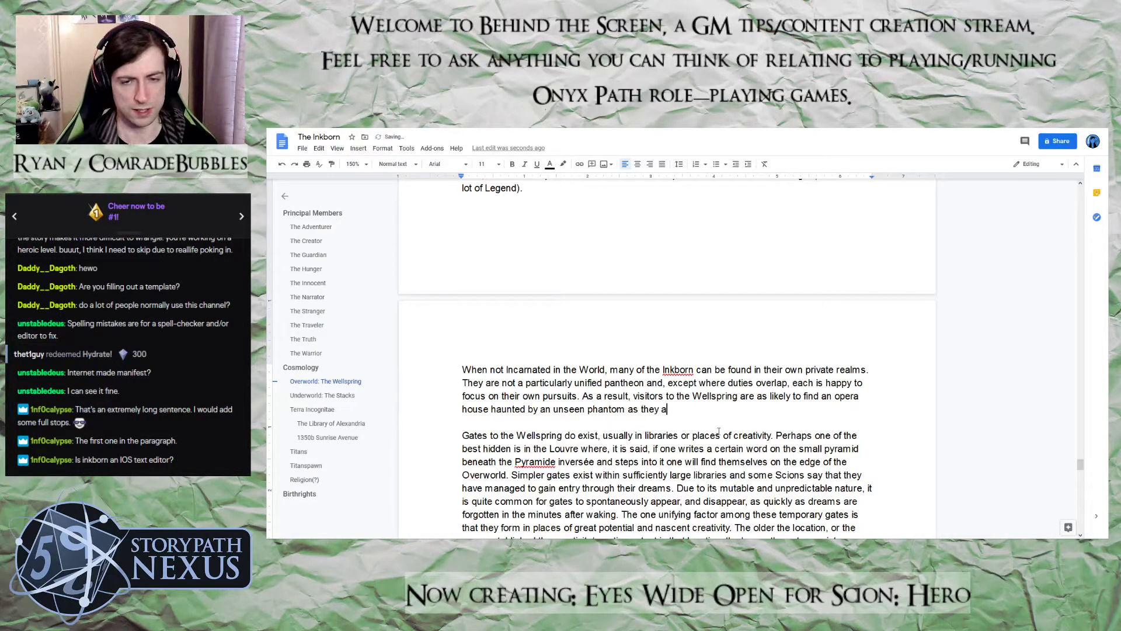
{"action": "type", "text": "re to f"}
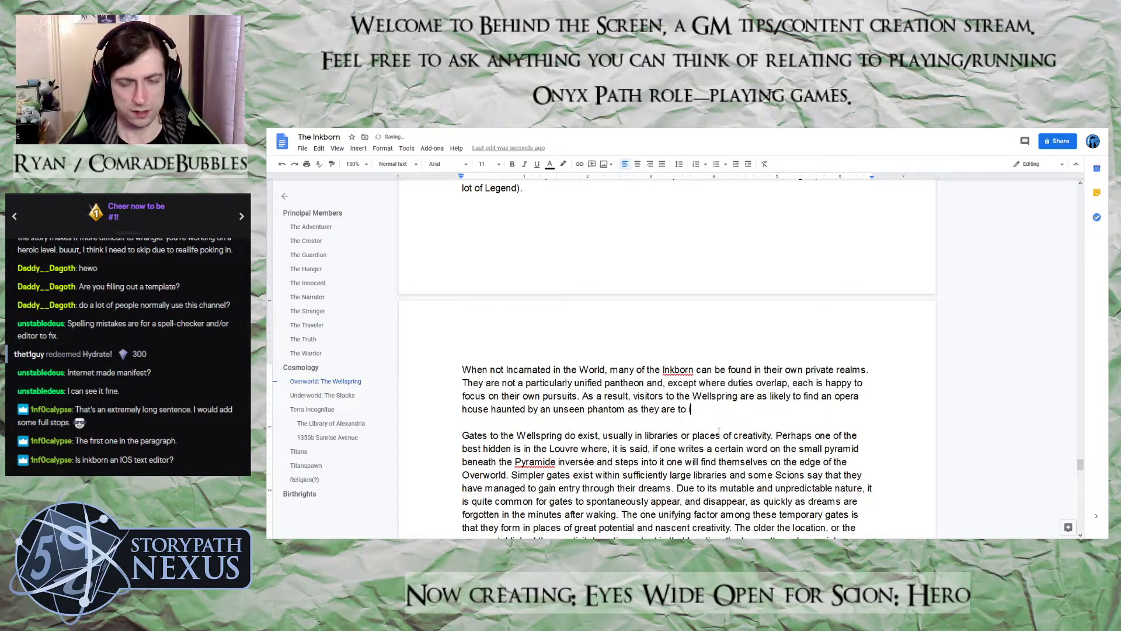
{"action": "type", "text": "ind a "}
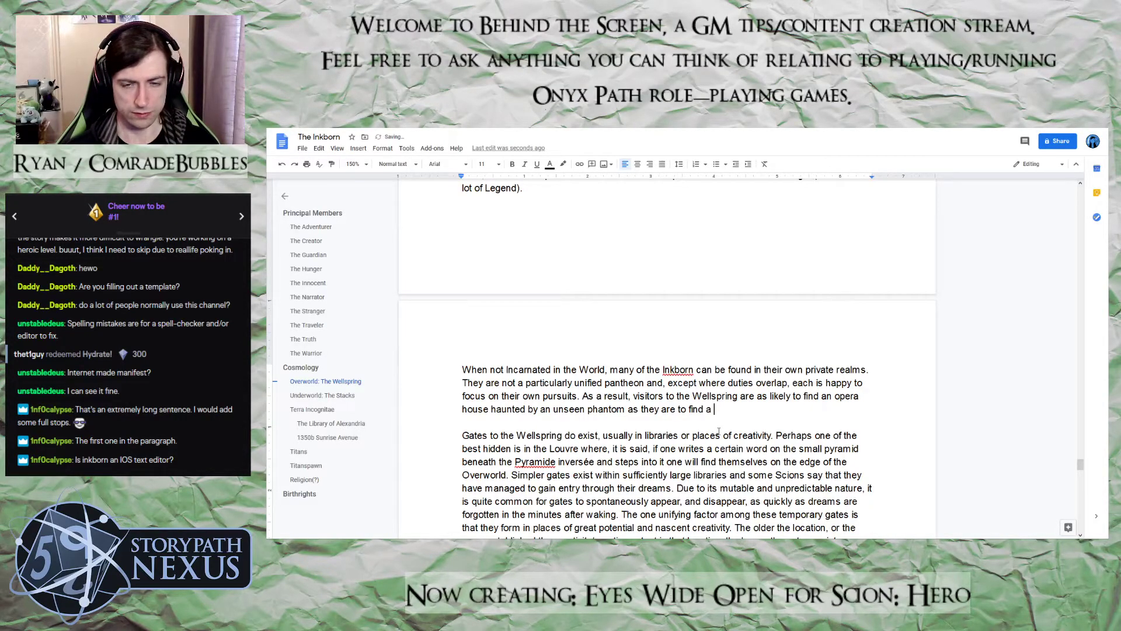
{"action": "type", "text": "plant-shrouded temple in teh m"}
Finish the Wellspring visitors sentence with "plant-shrouded temple in the middle of an urban wasteland."
{"action": "key", "text": "BackSpace"}
{"action": "key", "text": "BackSpace"}
{"action": "key", "text": "BackSpace"}
{"action": "key", "text": "BackSpace"}
{"action": "key", "text": "BackSpace"}
{"action": "type", "text": "the midd"}
{"action": "type", "text": "le of an "}
{"action": "type", "text": "urbant was"}
{"action": "key", "text": "BackSpace"}
{"action": "key", "text": "BackSpace"}
{"action": "key", "text": "BackSpace"}
{"action": "key", "text": "BackSpace"}
{"action": "key", "text": "BackSpace"}
{"action": "type", "text": "wasteland."}
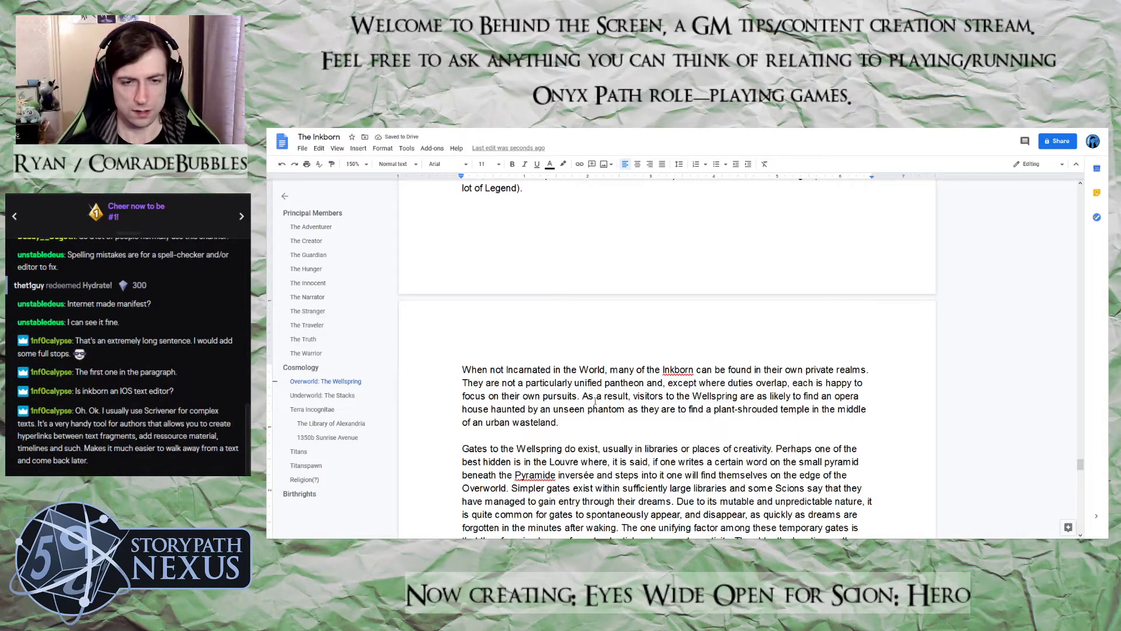
Insert "floating amongst the clouds and" between "opera house" and "haunted" in the Wellspring visitors sentence
{"action": "left_click", "coordinate": [491, 409]}
{"action": "type", "text": "floatin"}
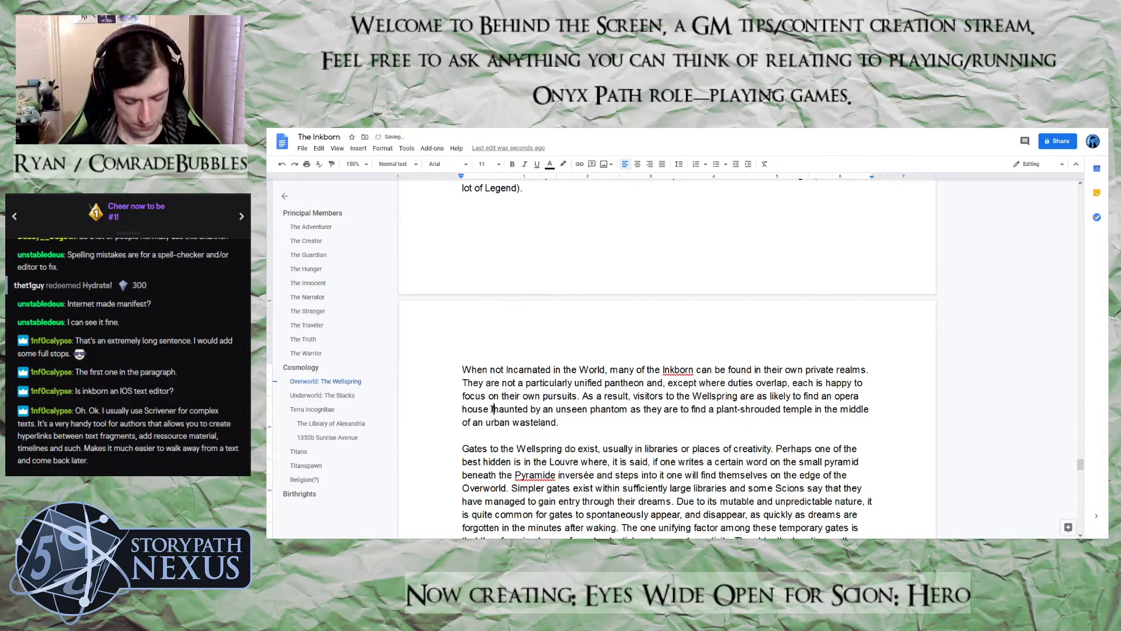
{"action": "type", "text": "g a"}
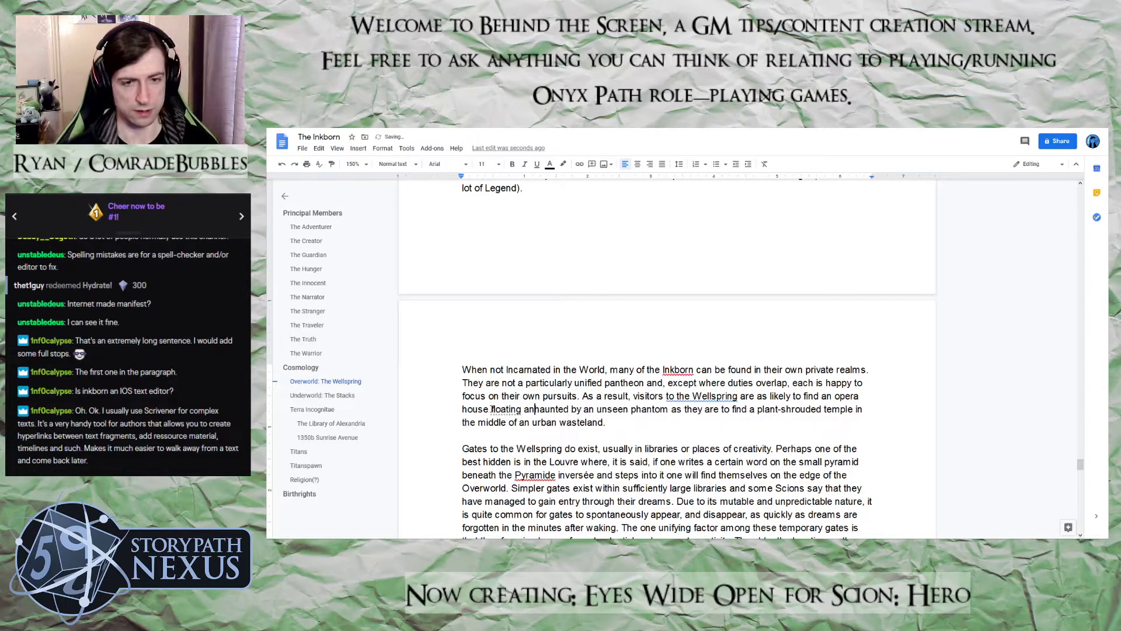
{"action": "type", "text": "mongst t"}
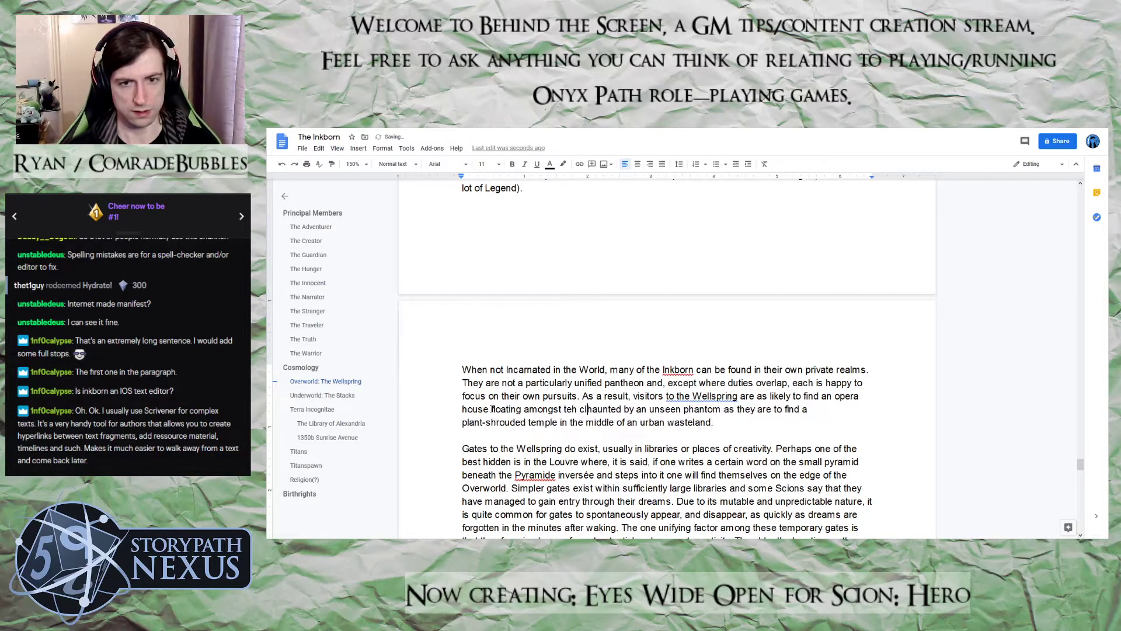
{"action": "type", "text": "e"}
{"action": "key", "text": "BackSpace"}
{"action": "type", "text": "he clous"}
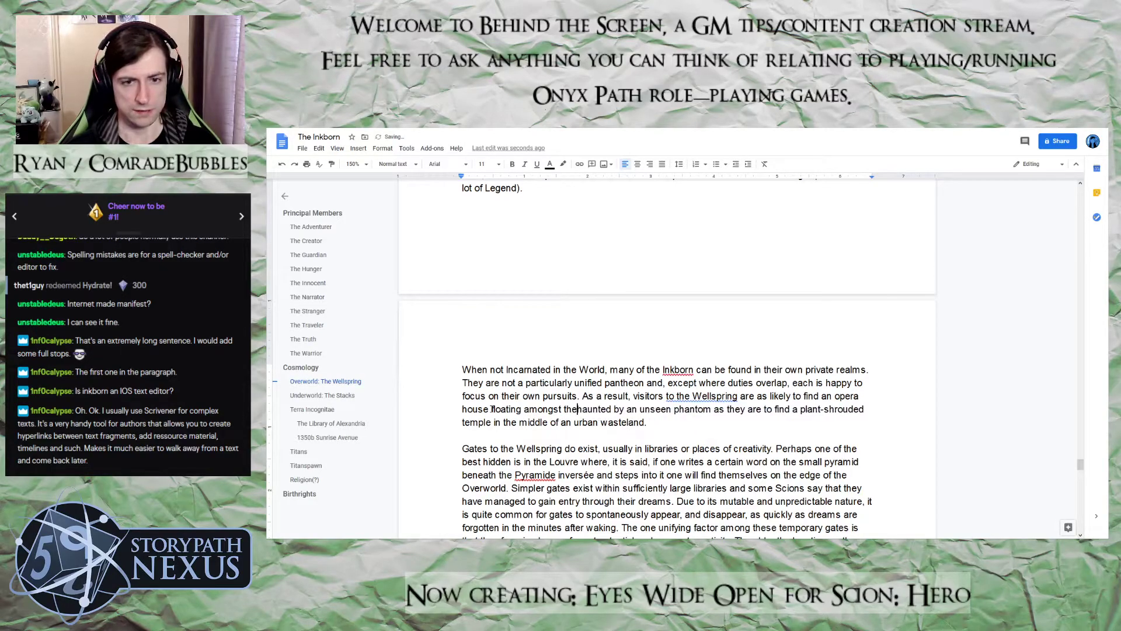
{"action": "key", "text": "BackSpace"}
{"action": "type", "text": "des"}
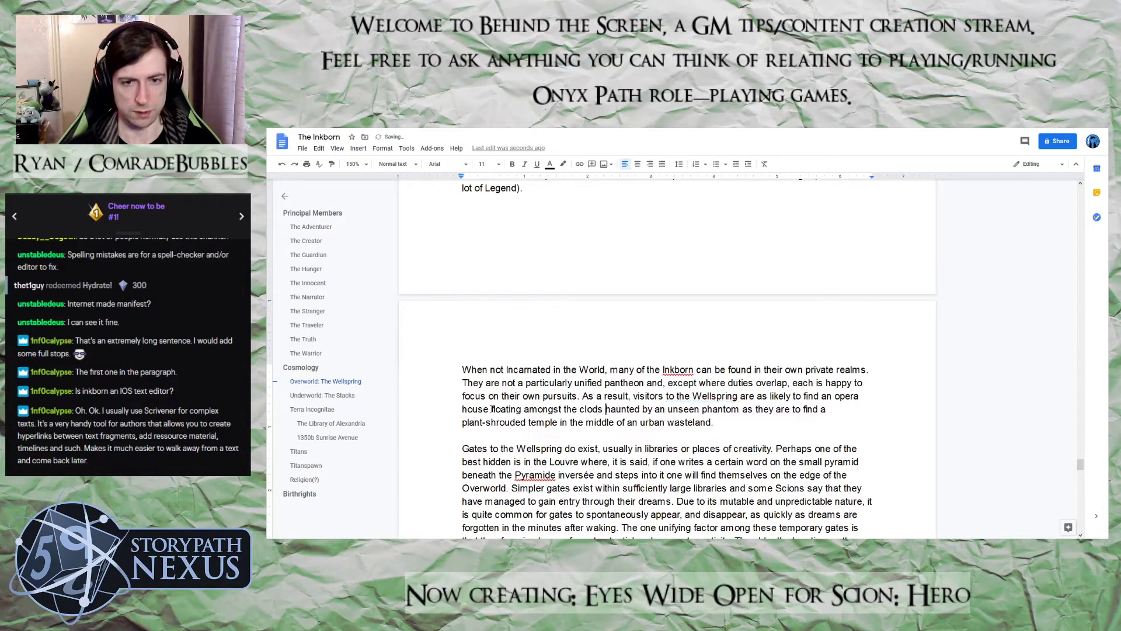
{"action": "key", "text": "BackSpace"}
{"action": "key", "text": "BackSpace"}
{"action": "type", "text": "s and"}
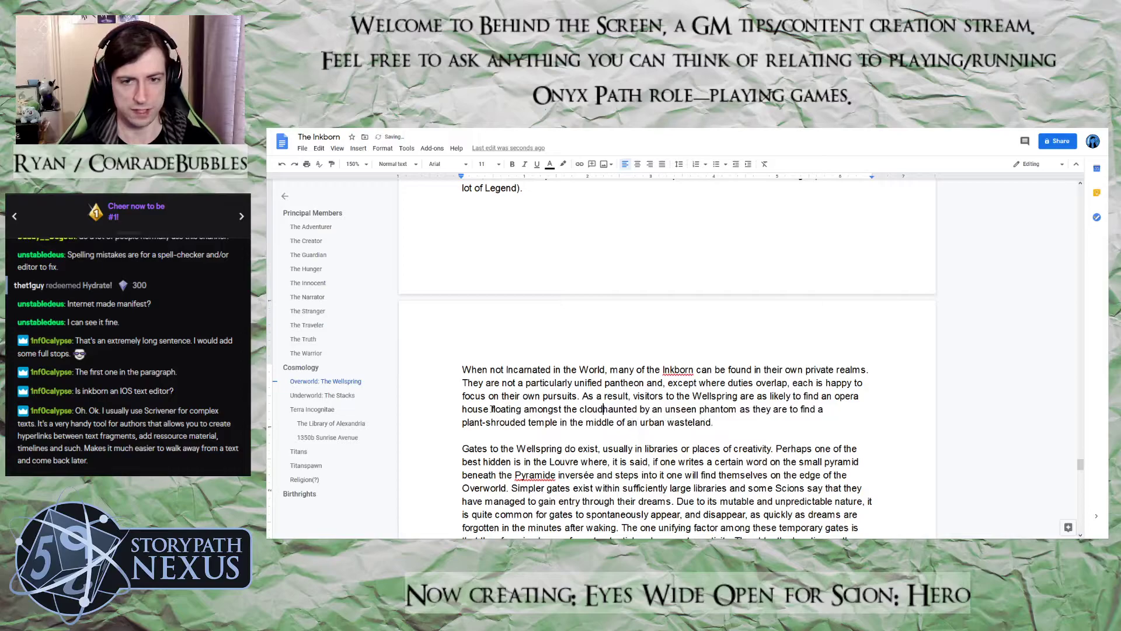
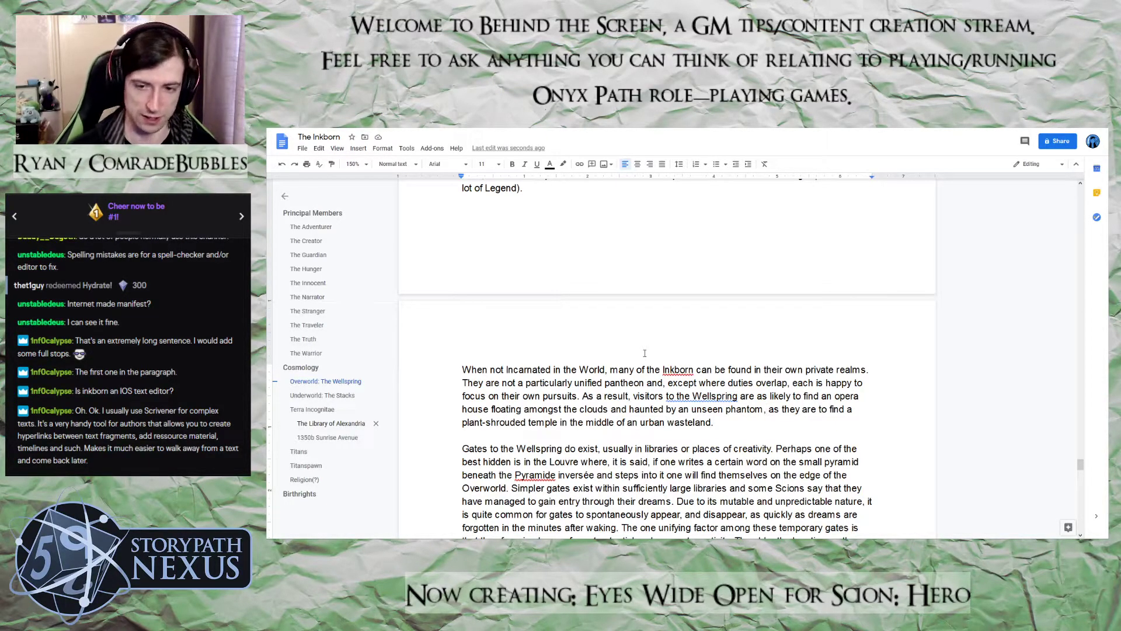
Read through the Overworld: The Wellspring section and the start of Underworld: The Stacks
{"action": "scroll", "coordinate": [645, 353], "scroll_direction": "down", "scroll_amount": 5}
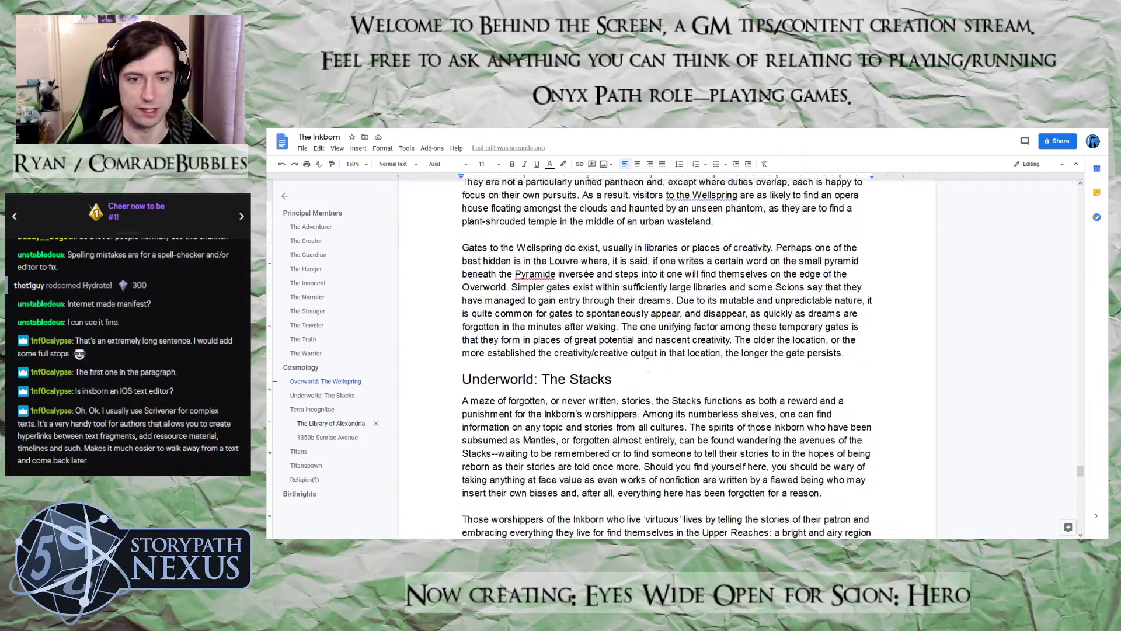
{"action": "scroll", "coordinate": [647, 355], "scroll_direction": "up", "scroll_amount": 10}
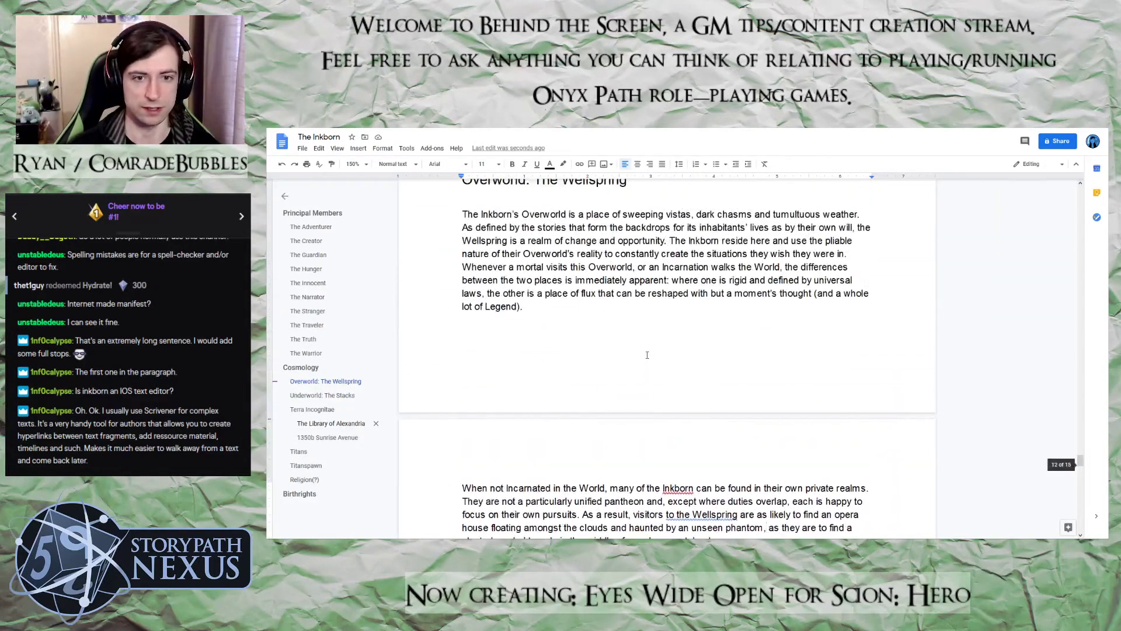
{"action": "scroll", "coordinate": [647, 354], "scroll_direction": "down", "scroll_amount": 6}
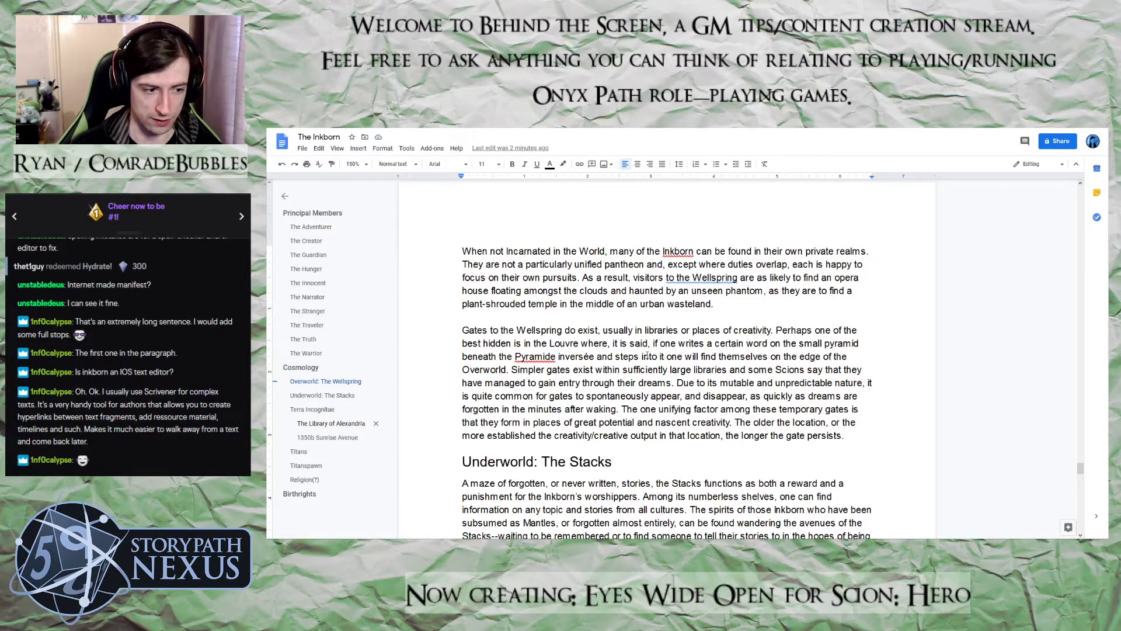
{"action": "type", "text": ","}
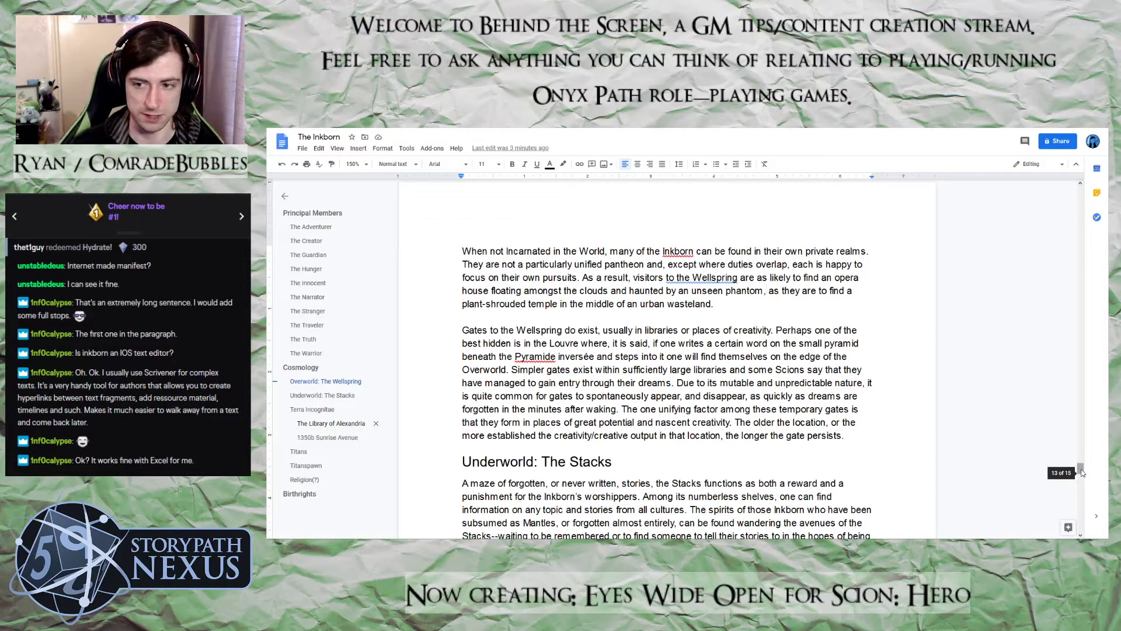
{"action": "left_click_drag", "start_coordinate": [1081, 470], "coordinate": [1080, 475]}
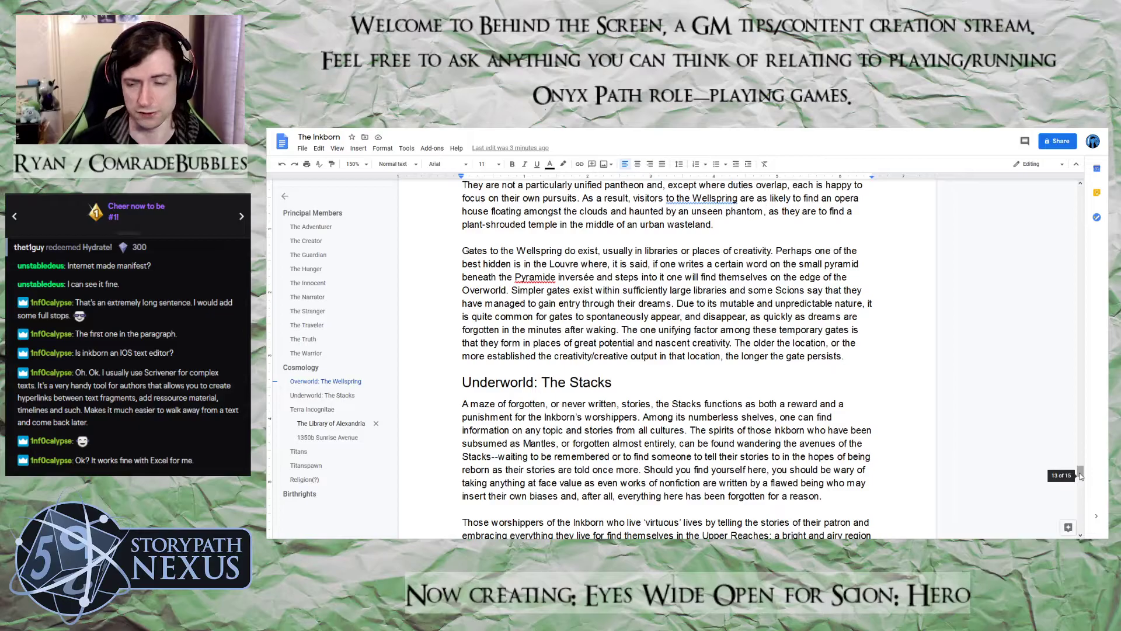
{"action": "left_click_drag", "start_coordinate": [1080, 476], "coordinate": [1080, 470]}
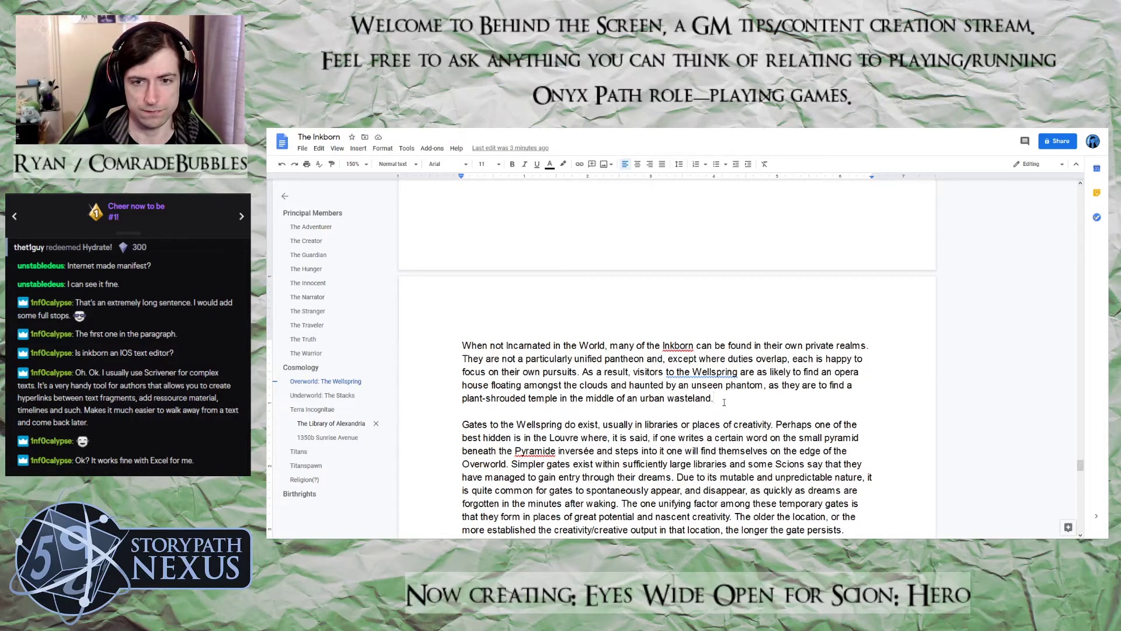
{"action": "type", "text": "The We"}
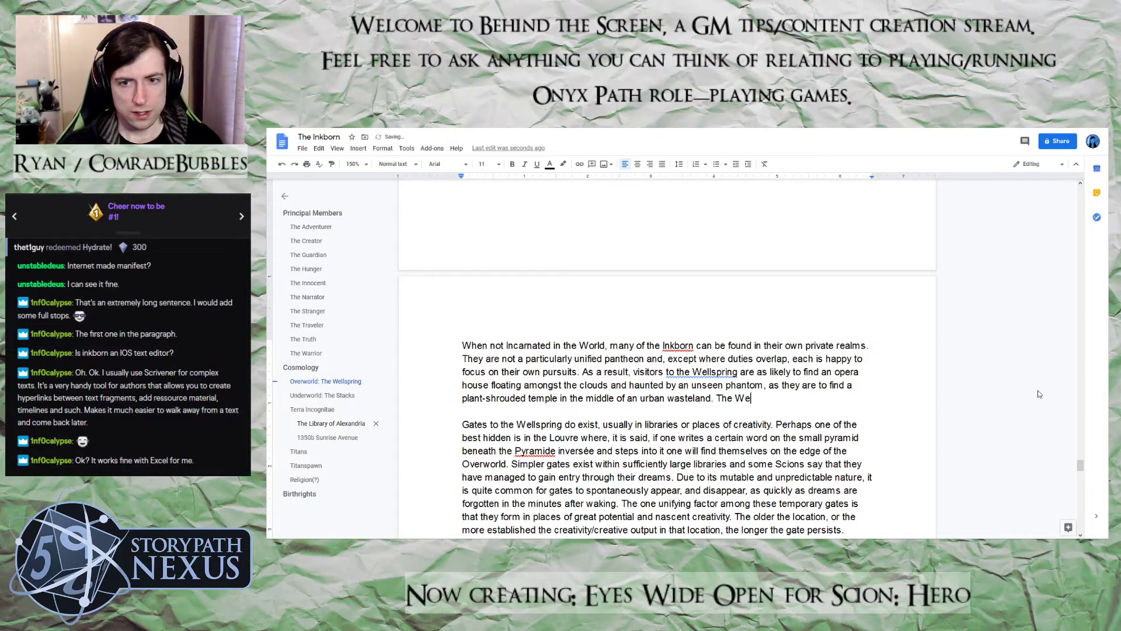
{"action": "type", "text": "llsprign,"}
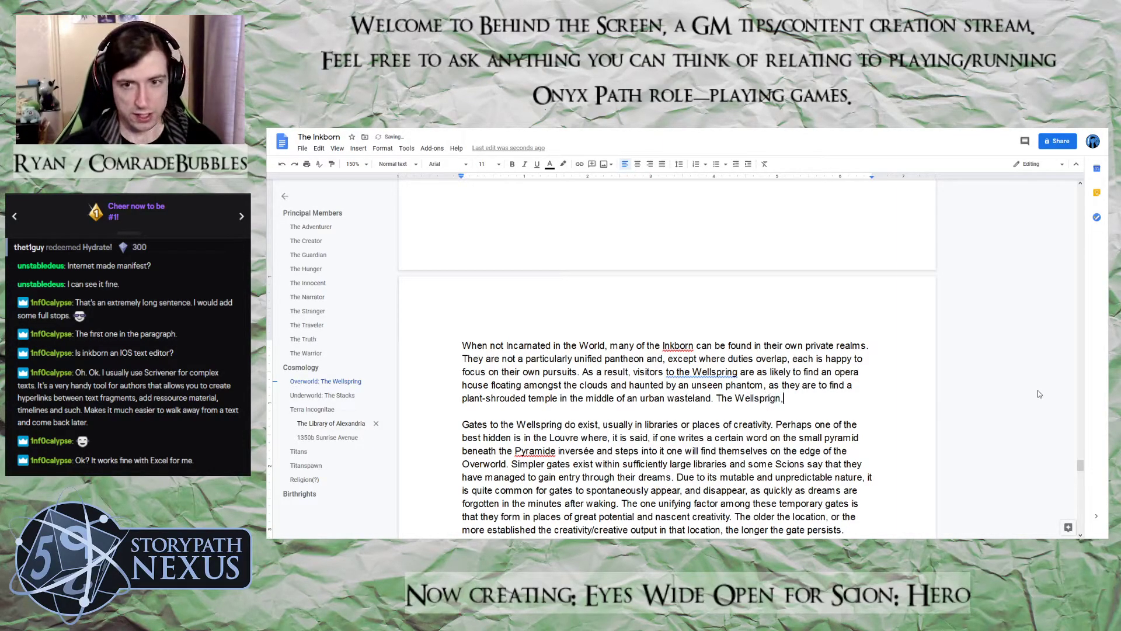
{"action": "key", "text": "BackSpace"}
{"action": "key", "text": "BackSpace"}
{"action": "key", "text": "BackSpace"}
{"action": "key", "text": "BackSpace"}
{"action": "type", "text": "n"}
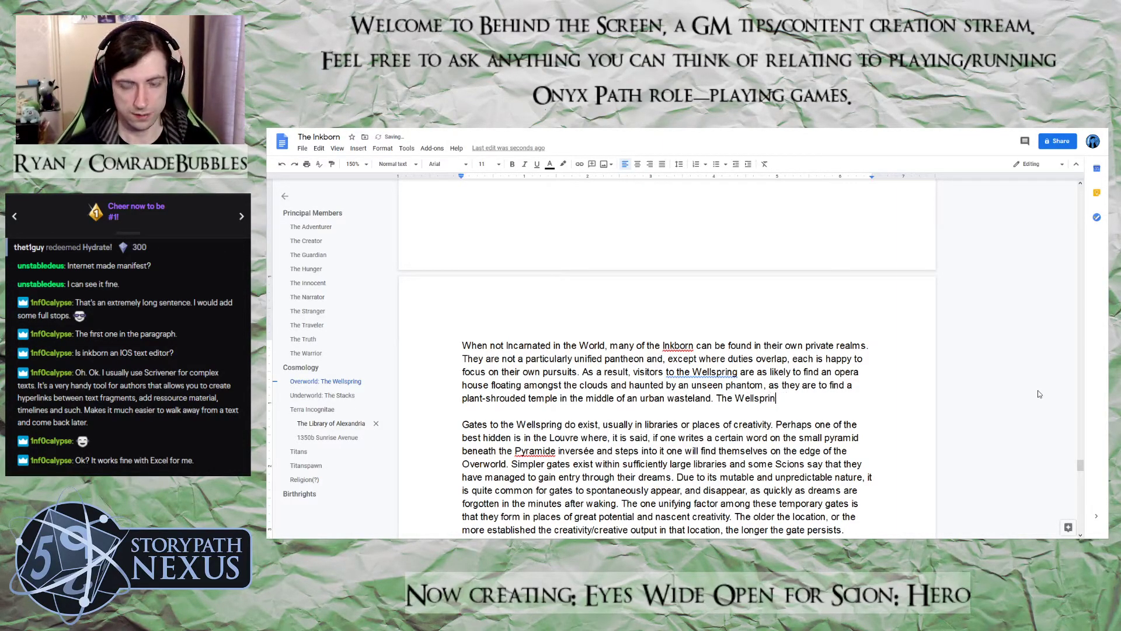
{"action": "type", "text": "g, h"}
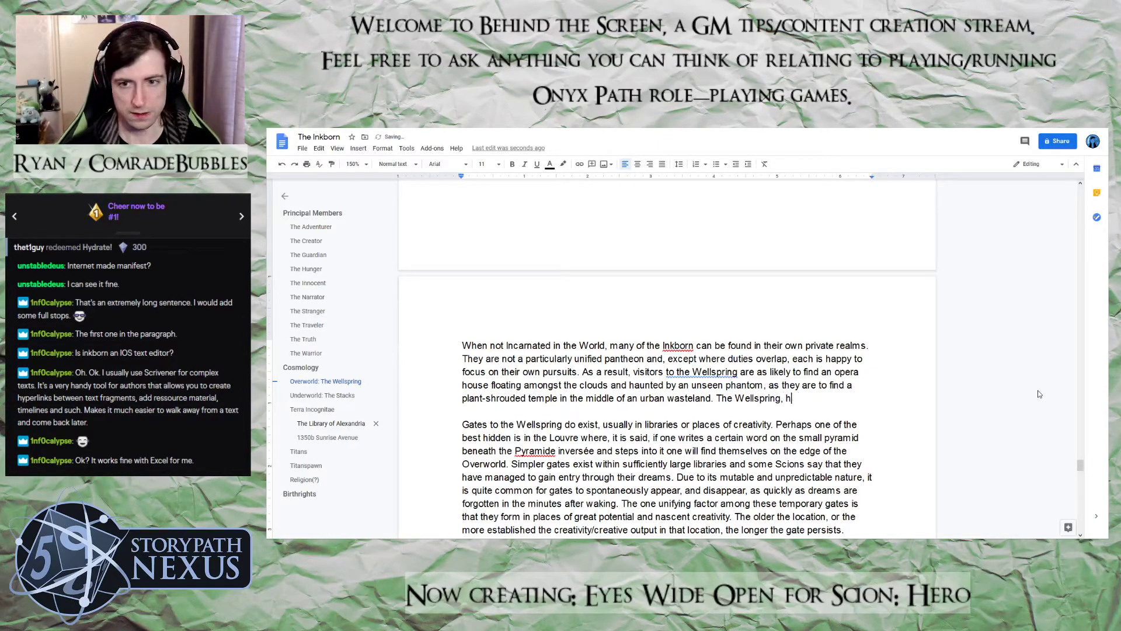
{"action": "type", "text": "owever, is one"}
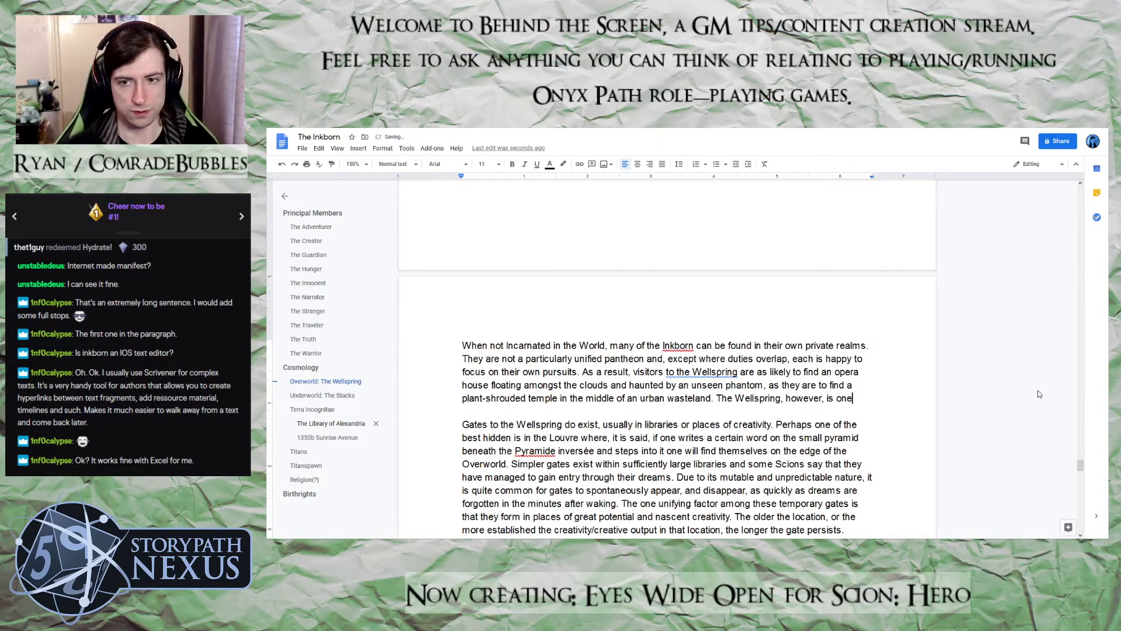
{"action": "type", "text": " of the few"}
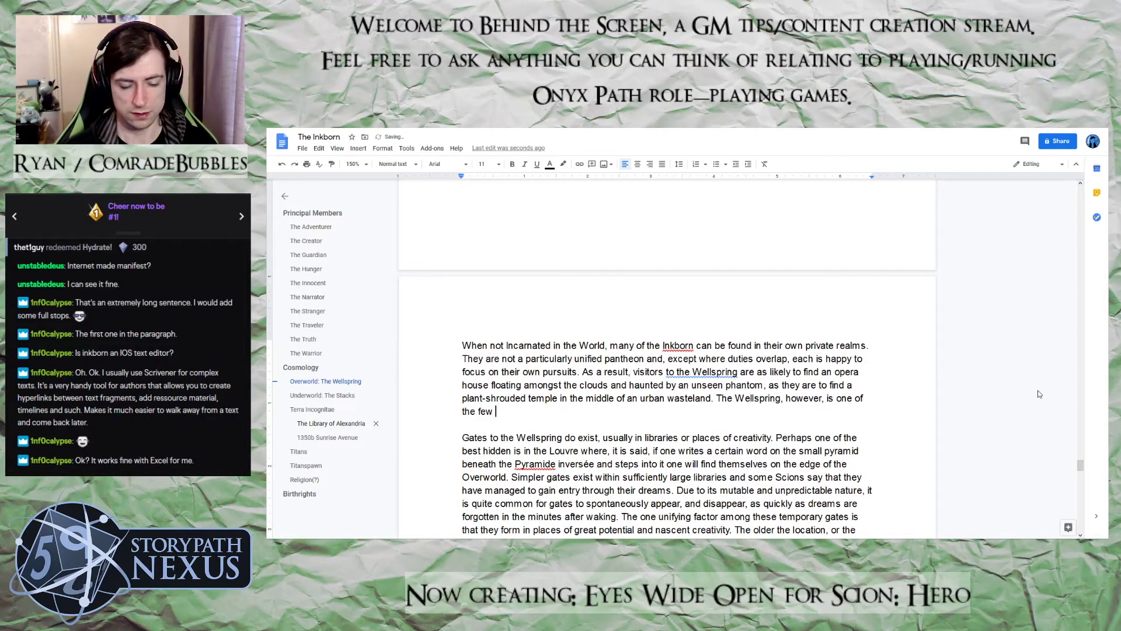
{"action": "key", "text": "BackSpace"}
{"action": "key", "text": "BackSpace"}
{"action": "key", "text": "BackSpace"}
{"action": "key", "text": "BackSpace"}
{"action": "key", "text": "BackSpace"}
{"action": "key", "text": "BackSpace"}
{"action": "key", "text": "BackSpace"}
{"action": "key", "text": "BackSpace"}
{"action": "key", "text": "BackSpace"}
{"action": "key", "text": "BackSpace"}
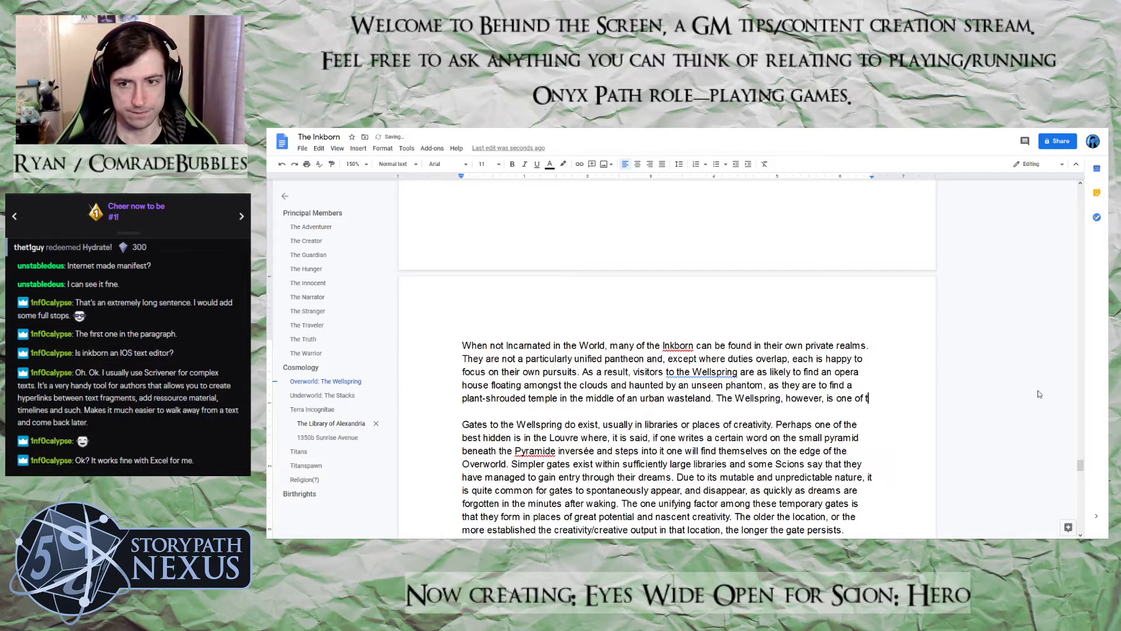
{"action": "key", "text": "BackSpace"}
{"action": "key", "text": "BackSpace"}
{"action": "key", "text": "BackSpace"}
{"action": "key", "text": "BackSpace"}
{"action": "key", "text": "BackSpace"}
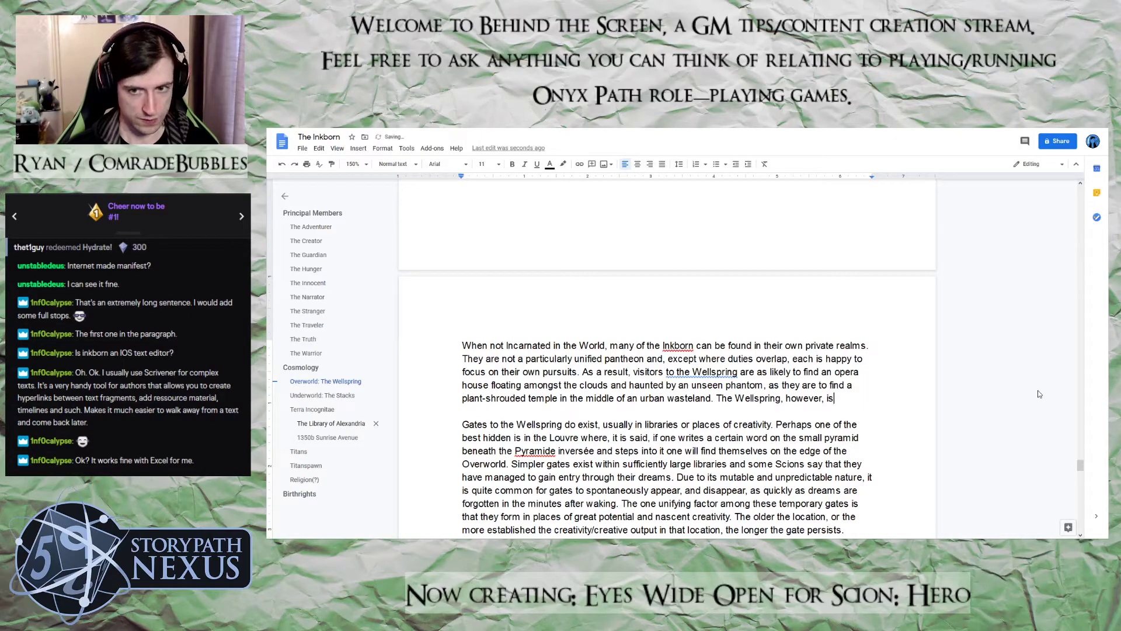
{"action": "key", "text": "BackSpace"}
{"action": "key", "text": "BackSpace"}
{"action": "key", "text": "BackSpace"}
{"action": "key", "text": "BackSpace"}
{"action": "key", "text": "BackSpace"}
{"action": "key", "text": "BackSpace"}
{"action": "key", "text": "BackSpace"}
{"action": "key", "text": "BackSpace"}
{"action": "key", "text": "BackSpace"}
{"action": "key", "text": "BackSpace"}
{"action": "key", "text": "BackSpace"}
{"action": "key", "text": "BackSpace"}
{"action": "key", "text": "BackSpace"}
{"action": "key", "text": "BackSpace"}
{"action": "key", "text": "BackSpace"}
{"action": "key", "text": "BackSpace"}
{"action": "key", "text": "BackSpace"}
{"action": "key", "text": "BackSpace"}
{"action": "key", "text": "BackSpace"}
{"action": "key", "text": "BackSpace"}
{"action": "key", "text": "BackSpace"}
{"action": "key", "text": "BackSpace"}
{"action": "key", "text": "BackSpace"}
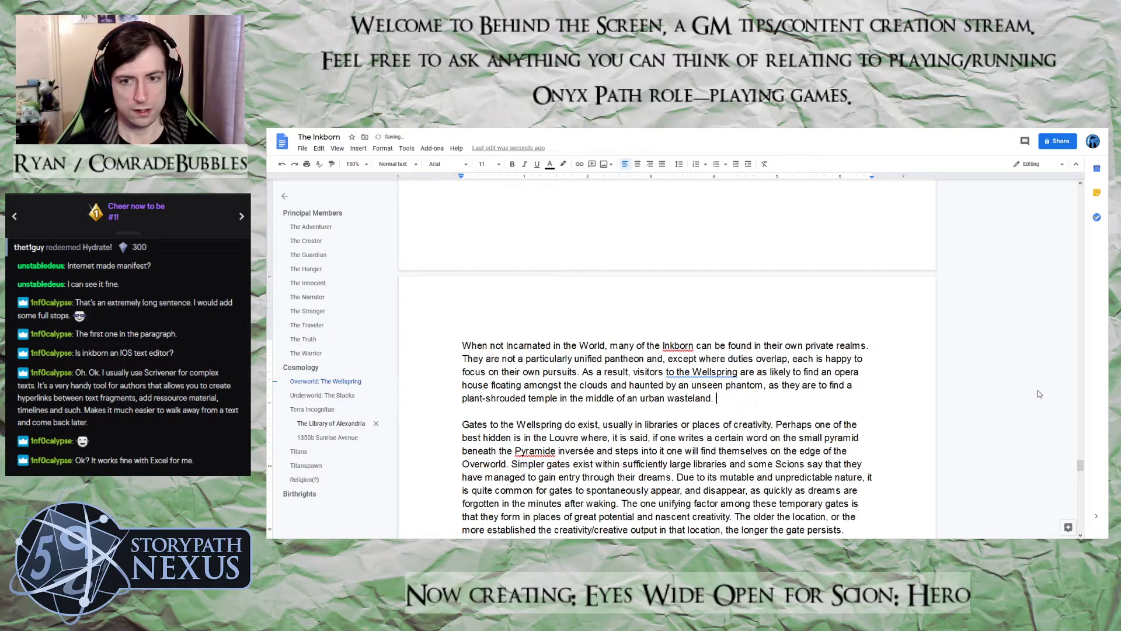
After "in the middle of an urban wasteland." begin a new sentence with "Travellers to the Wellspring do"
{"action": "type", "text": "Travelers"}
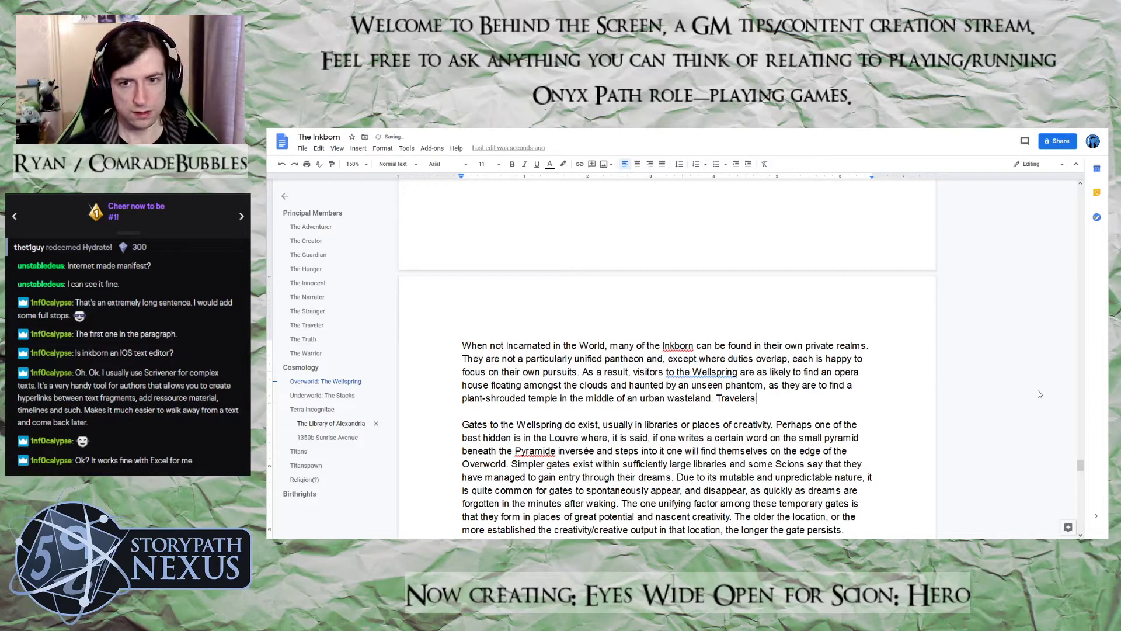
{"action": "key", "text": "BackSpace"}
{"action": "key", "text": "BackSpace"}
{"action": "key", "text": "BackSpace"}
{"action": "key", "text": "BackSpace"}
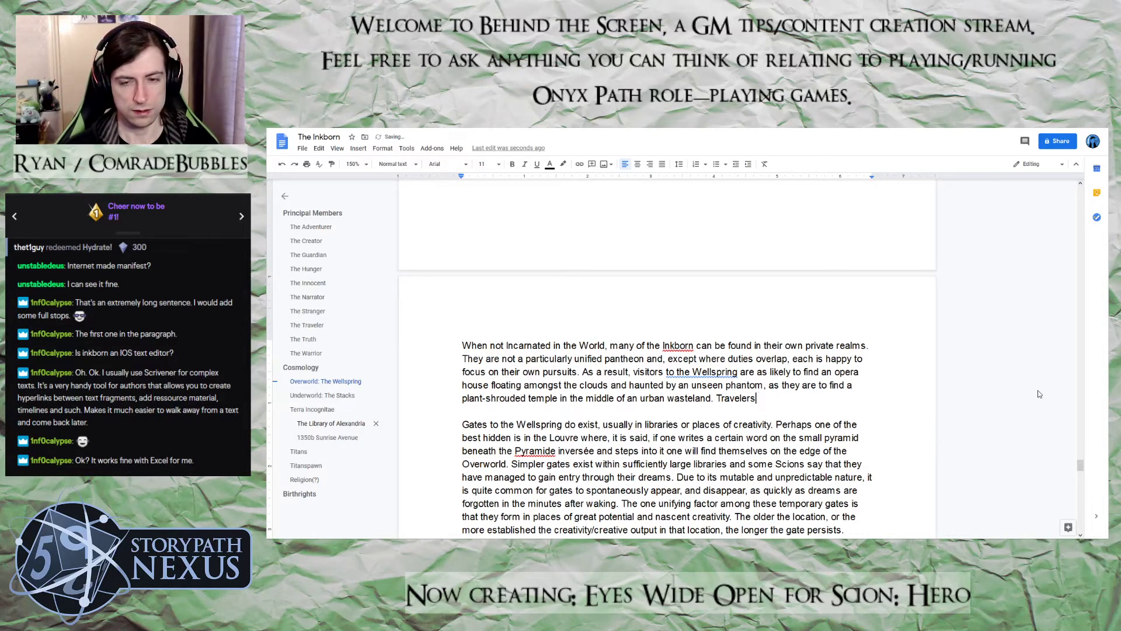
{"action": "type", "text": "lers "}
{"action": "type", "text": "tot"}
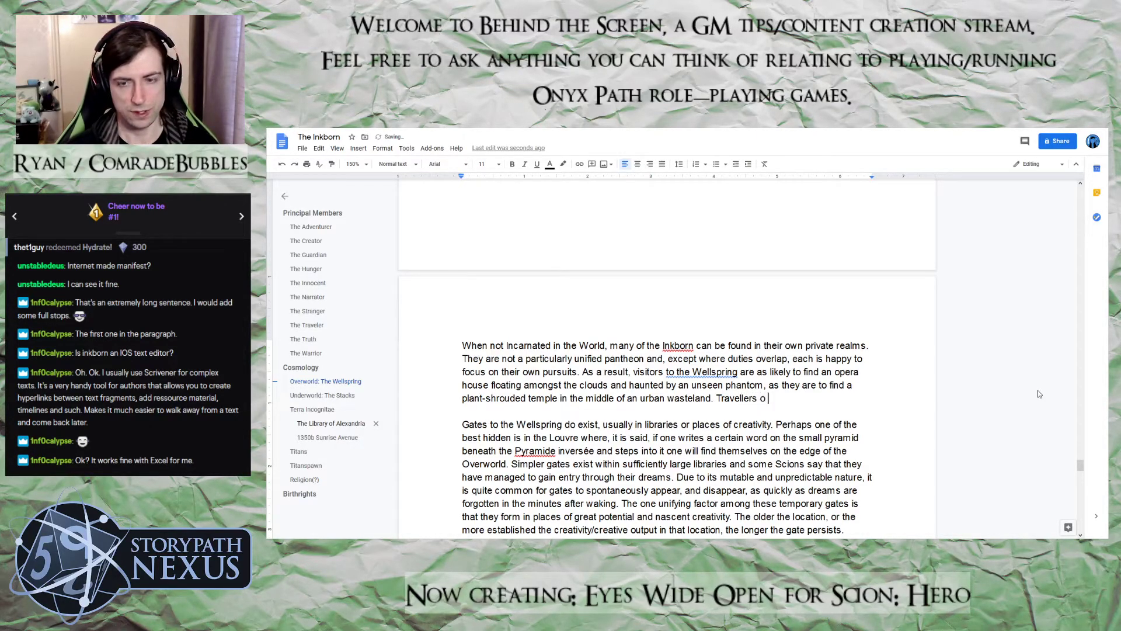
{"action": "key", "text": "BackSpace"}
{"action": "type", "text": "the WEll"}
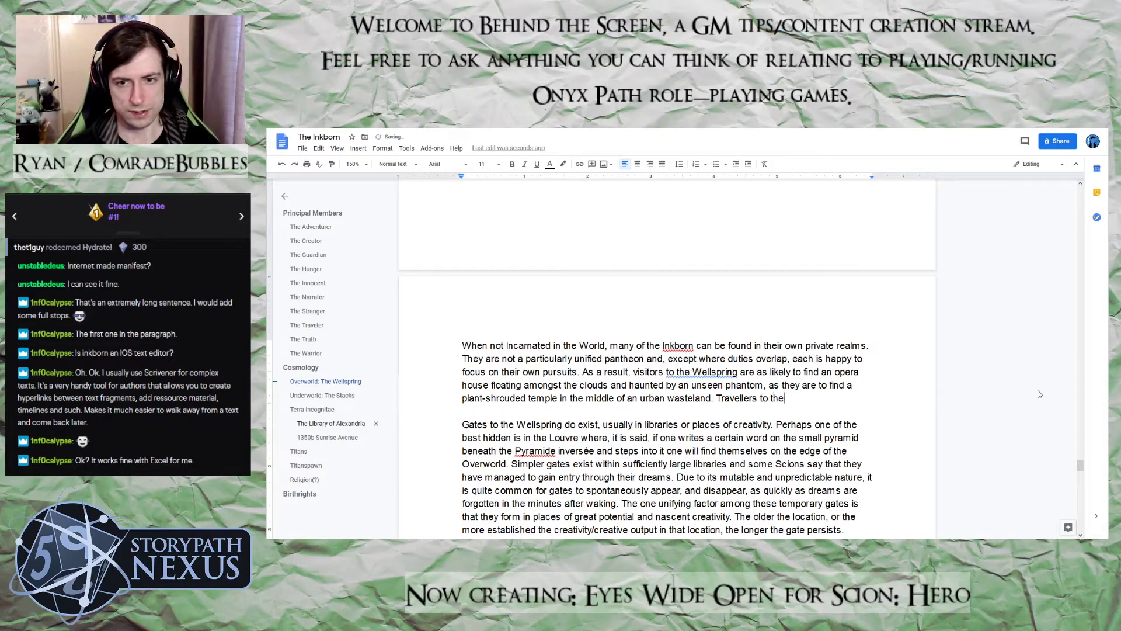
{"action": "key", "text": "BackSpace"}
{"action": "key", "text": "BackSpace"}
{"action": "key", "text": "BackSpace"}
{"action": "type", "text": "ellsprin"}
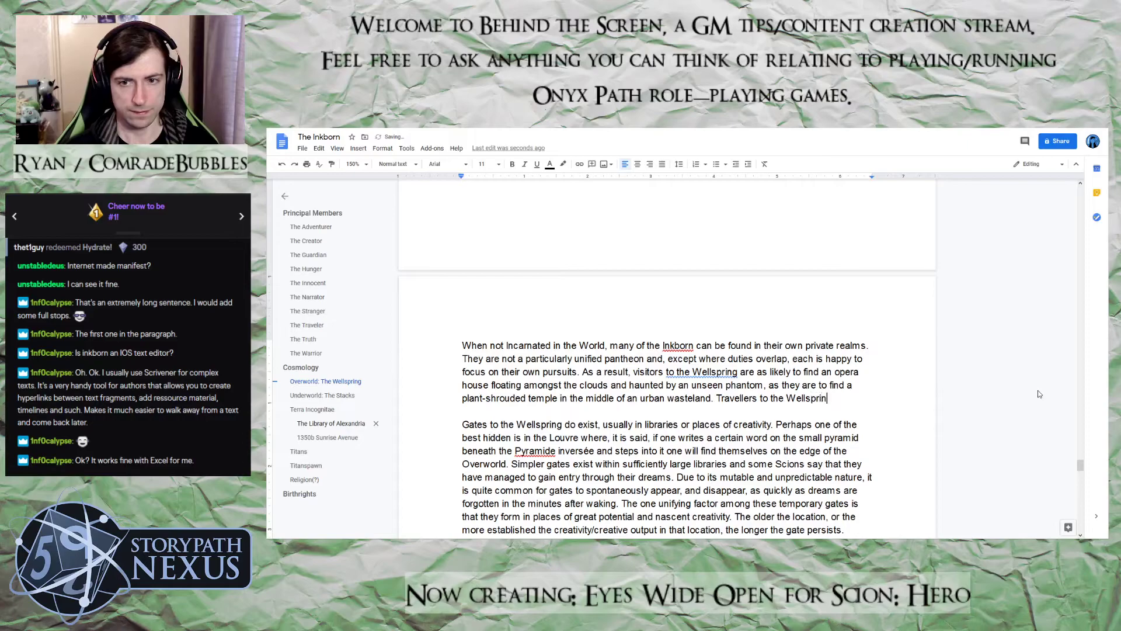
{"action": "type", "text": "g do find, howve"}
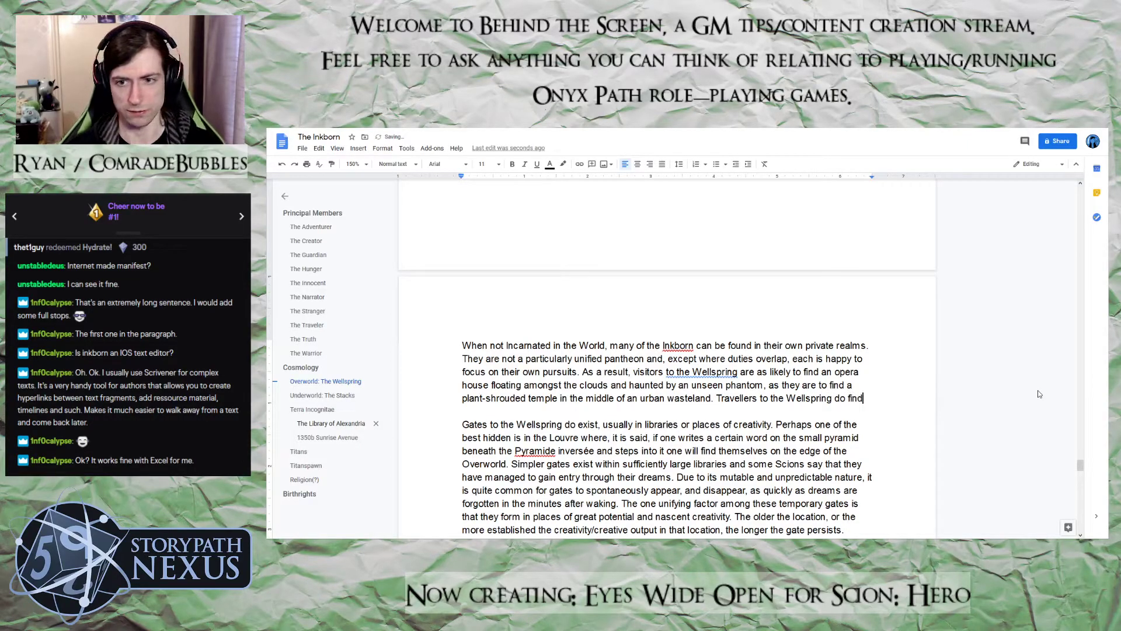
Continue the Travellers sentence with "find, however, that in amongst all the chaos of"
{"action": "key", "text": "BackSpace"}
{"action": "key", "text": "BackSpace"}
{"action": "type", "text": "ev"}
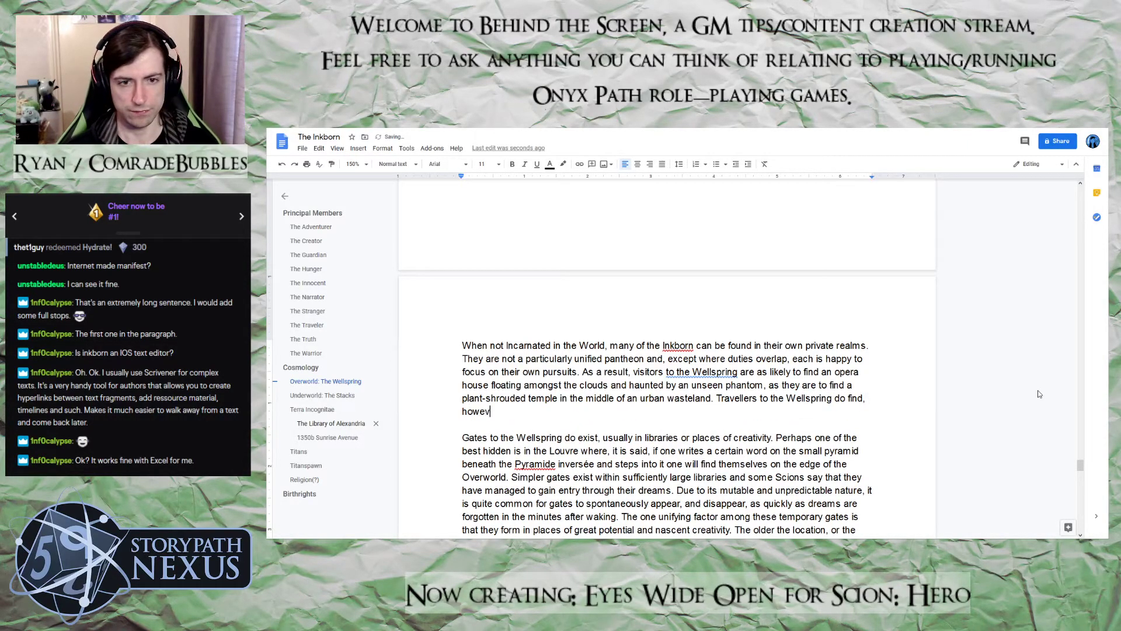
{"action": "type", "text": "er, that in amon"}
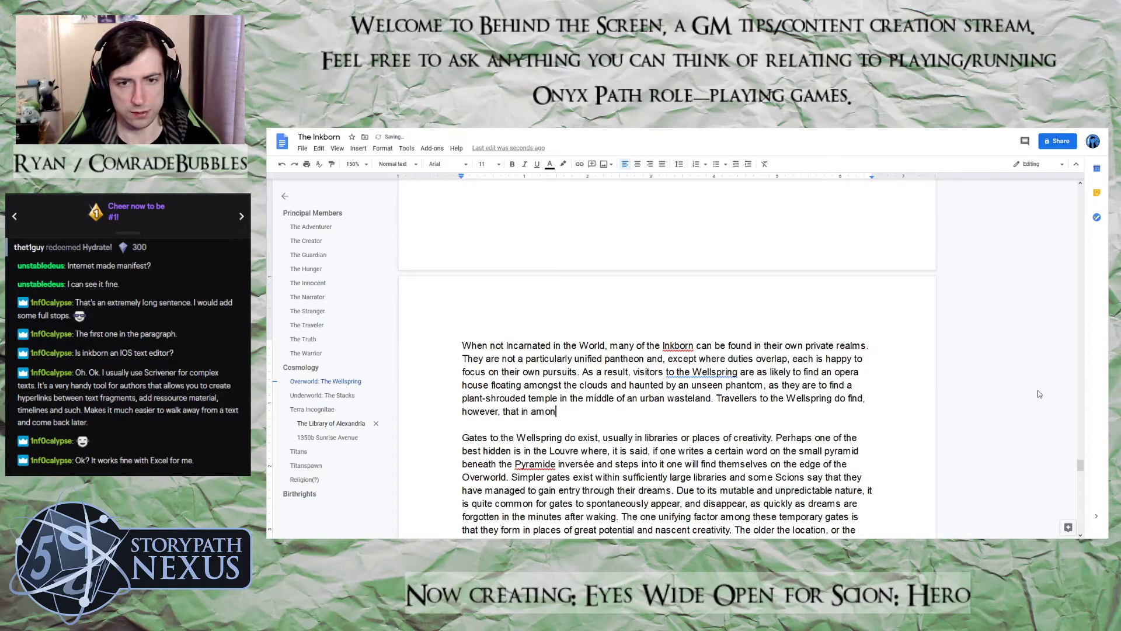
{"action": "type", "text": "gst all the choa"}
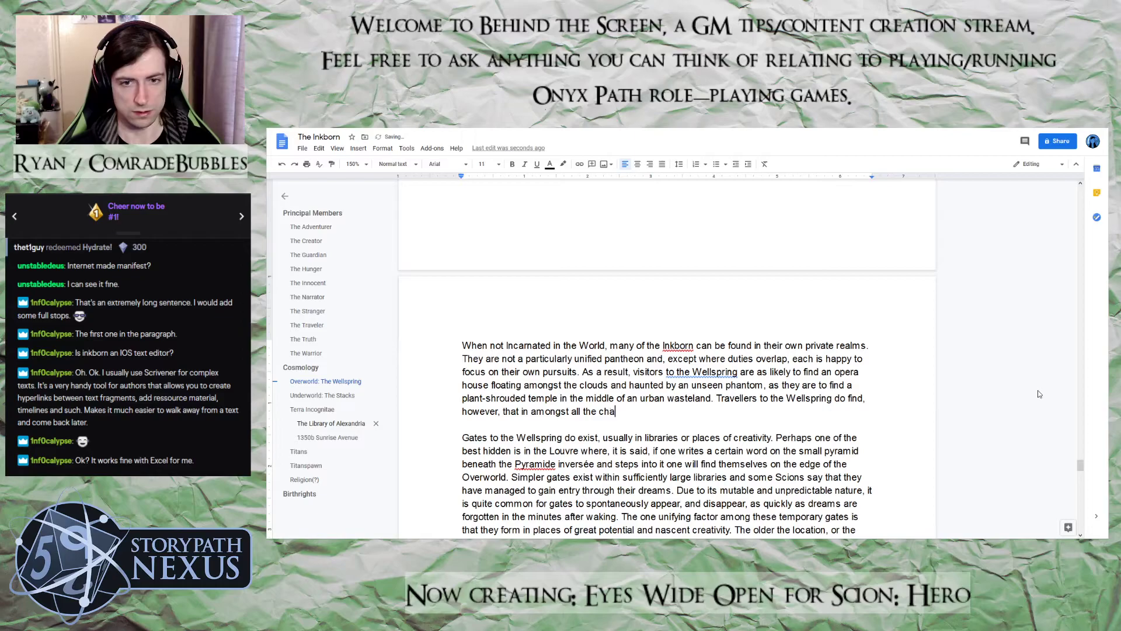
{"action": "type", "text": "s of u"}
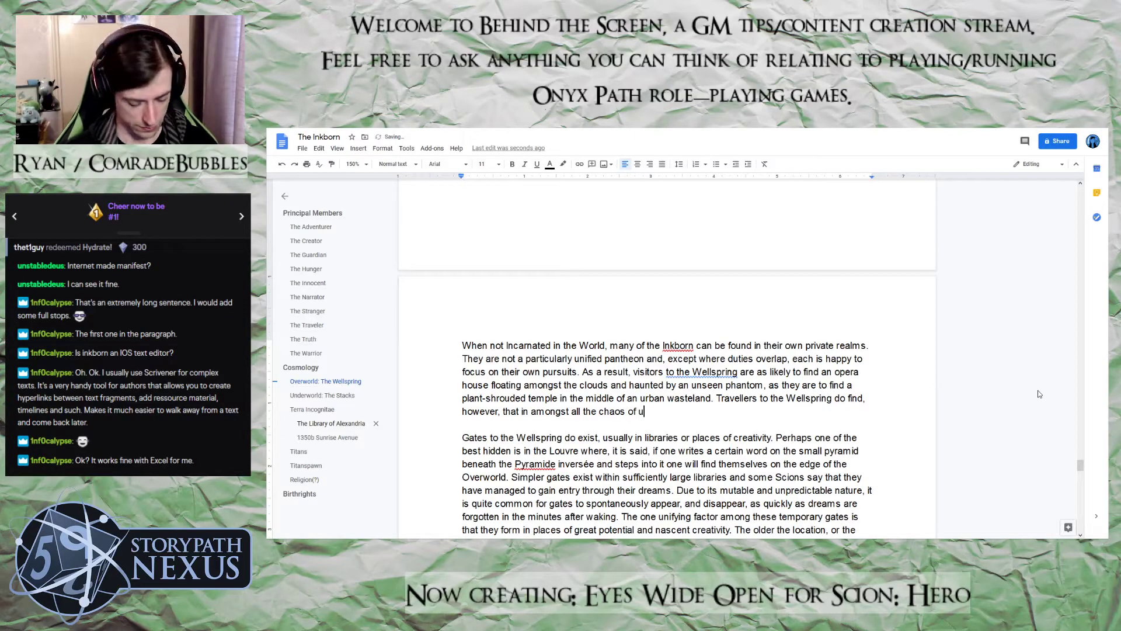
{"action": "key", "text": "BackSpace"}
Extend the sentence after "the chaos of" with "a realm made from unrealised potential"
{"action": "type", "text": "a realm "}
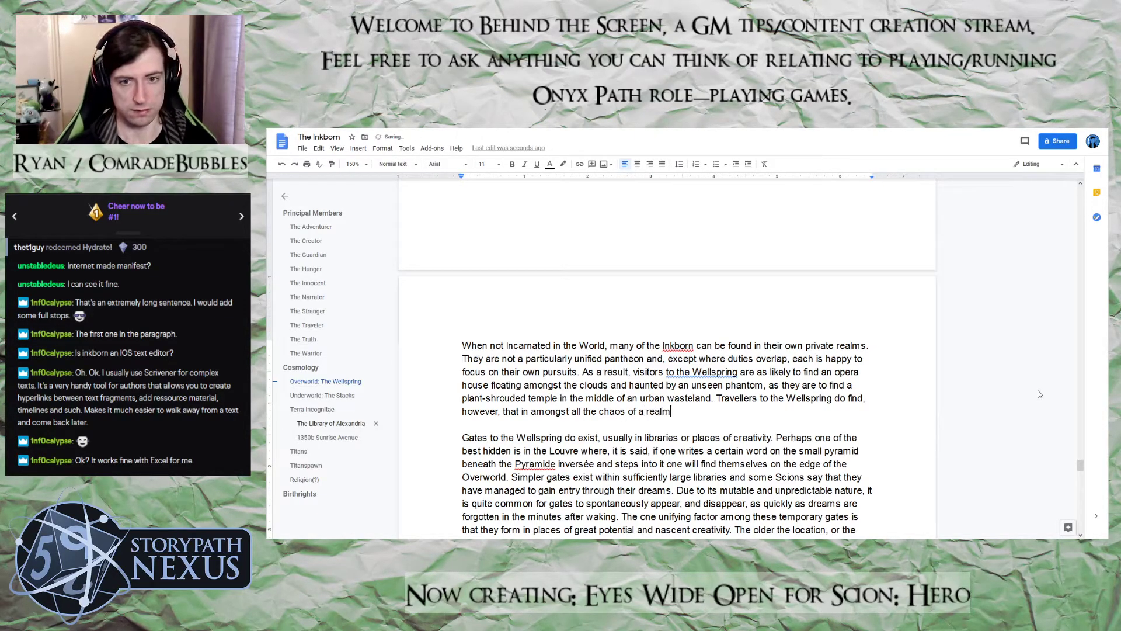
{"action": "type", "text": "made fr"}
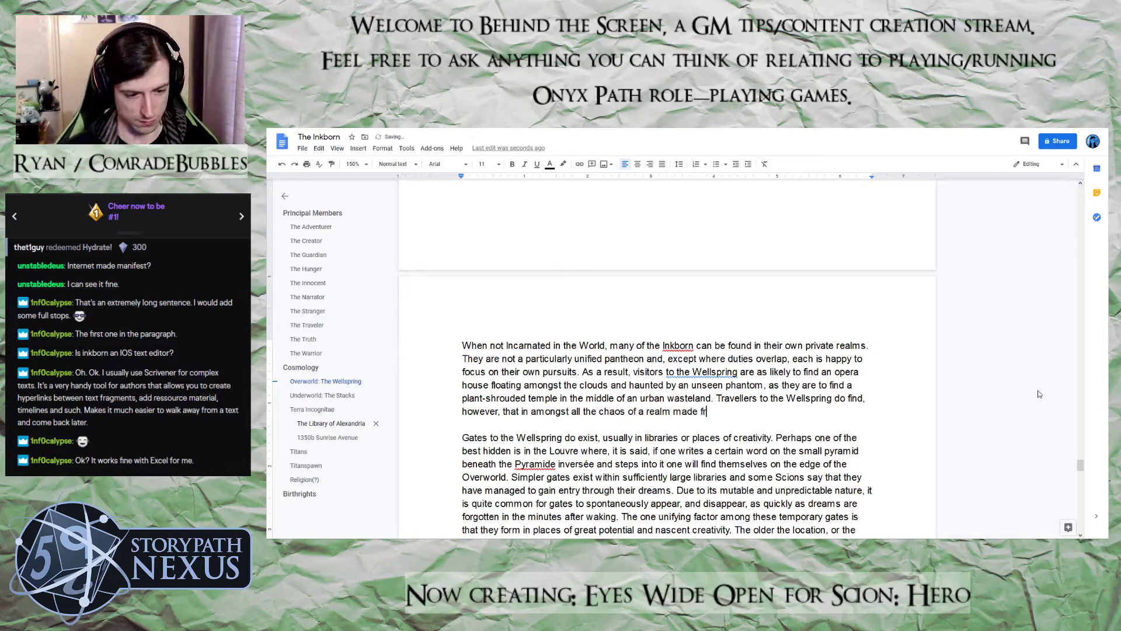
{"action": "type", "text": "om unreaised"}
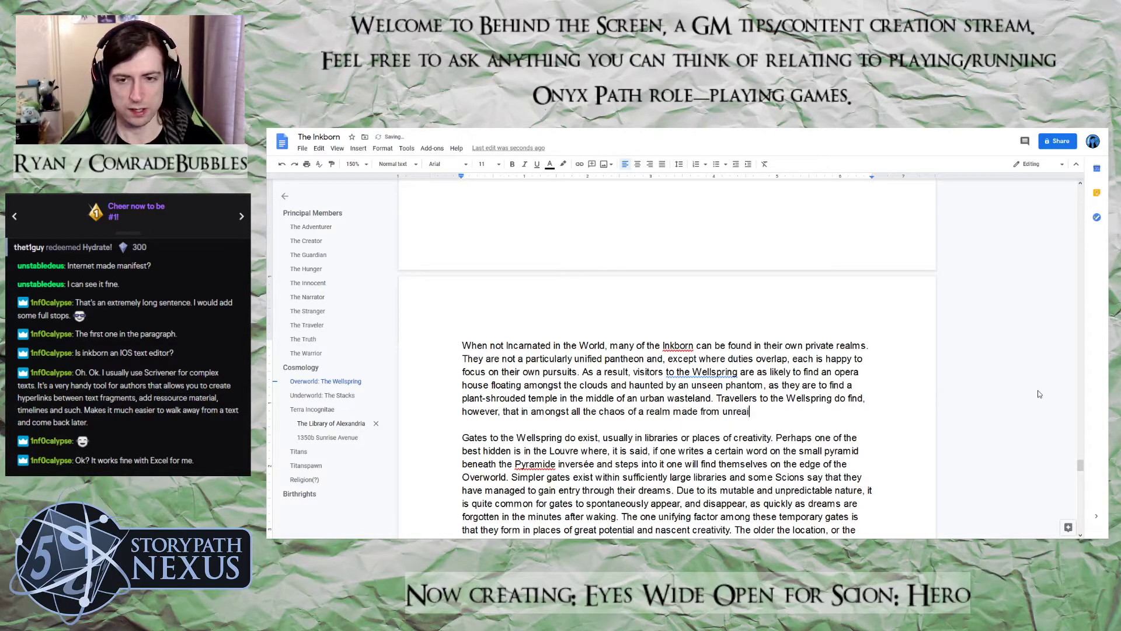
{"action": "key", "text": "BackSpace"}
{"action": "key", "text": "BackSpace"}
{"action": "key", "text": "BackSpace"}
{"action": "key", "text": "BackSpace"}
{"action": "key", "text": "BackSpace"}
{"action": "type", "text": "lised pote"}
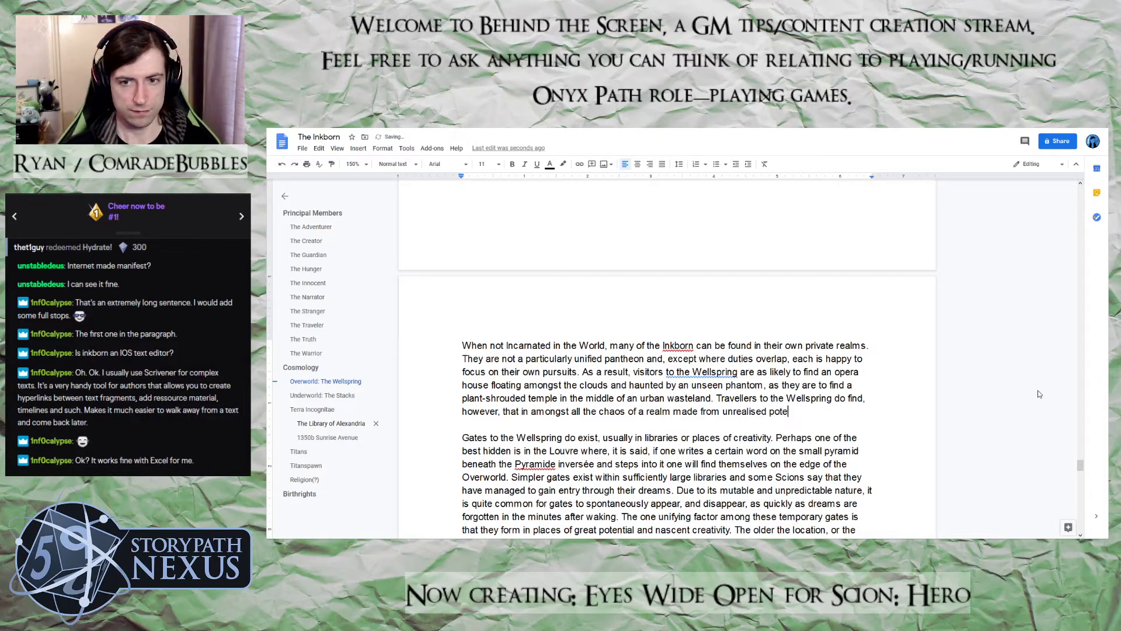
{"action": "type", "text": "ntial, o"}
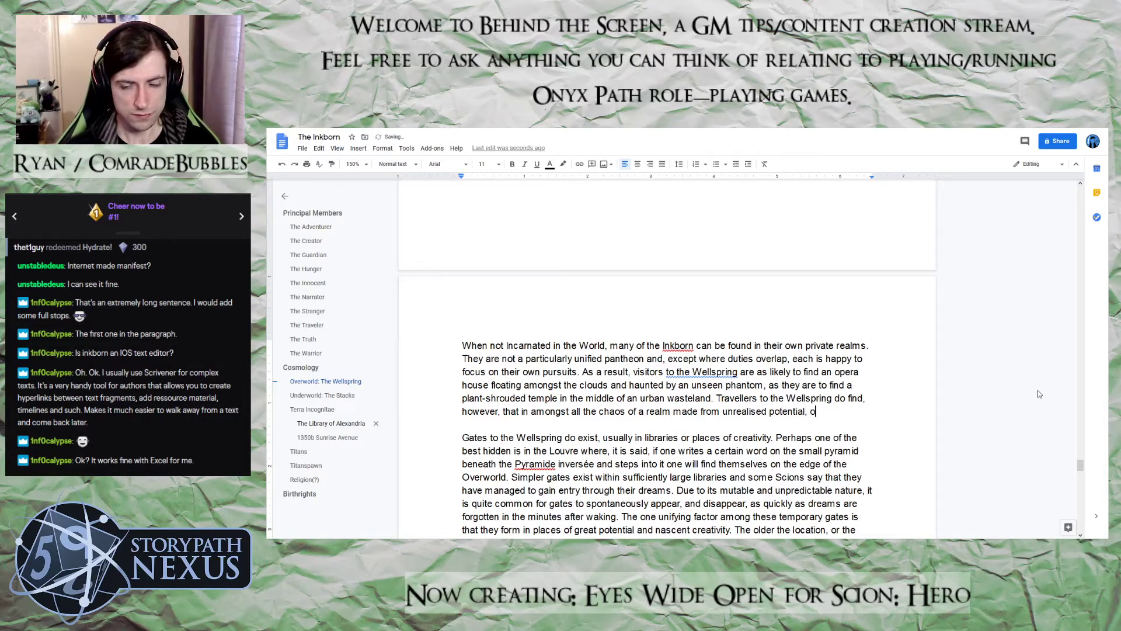
{"action": "type", "text": "ases of ca"}
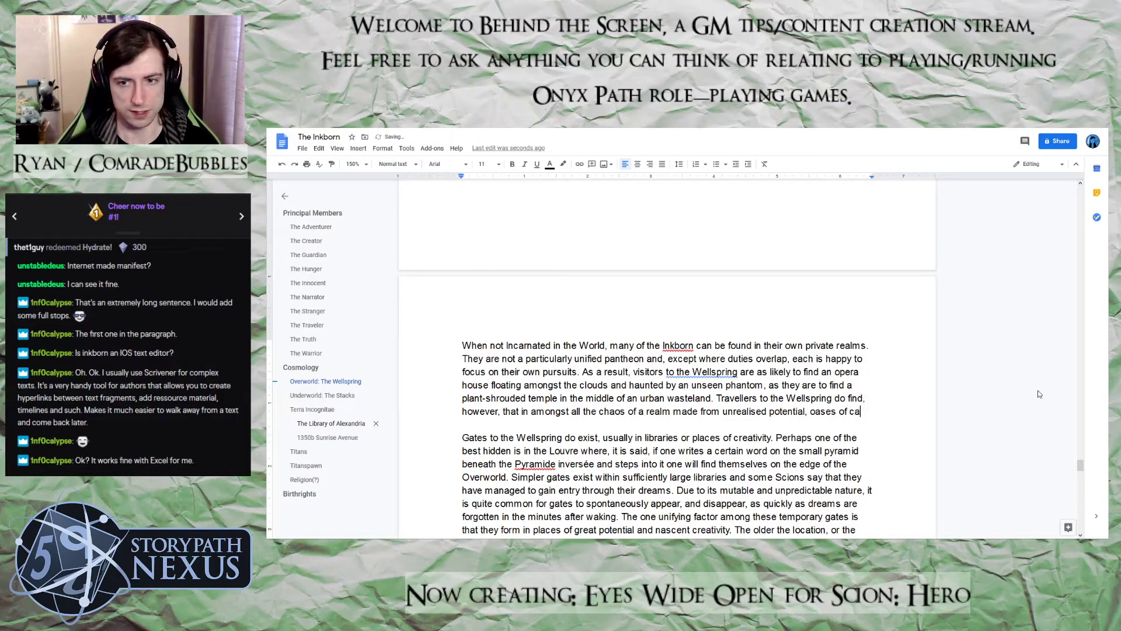
{"action": "type", "text": "lm do exis"}
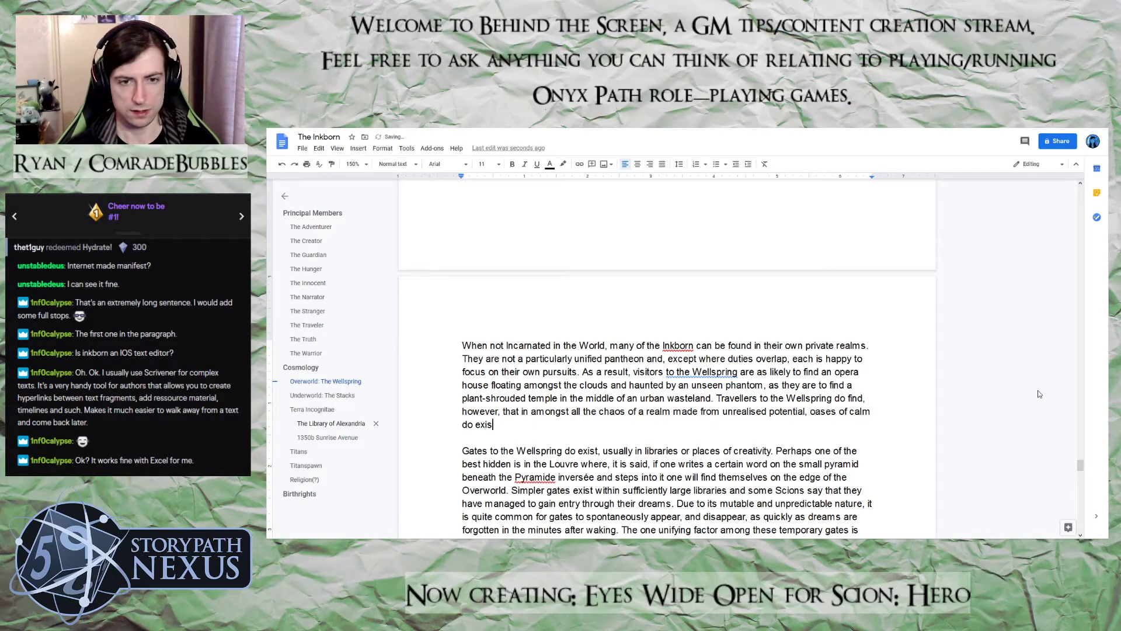
{"action": "type", "text": "t. "}
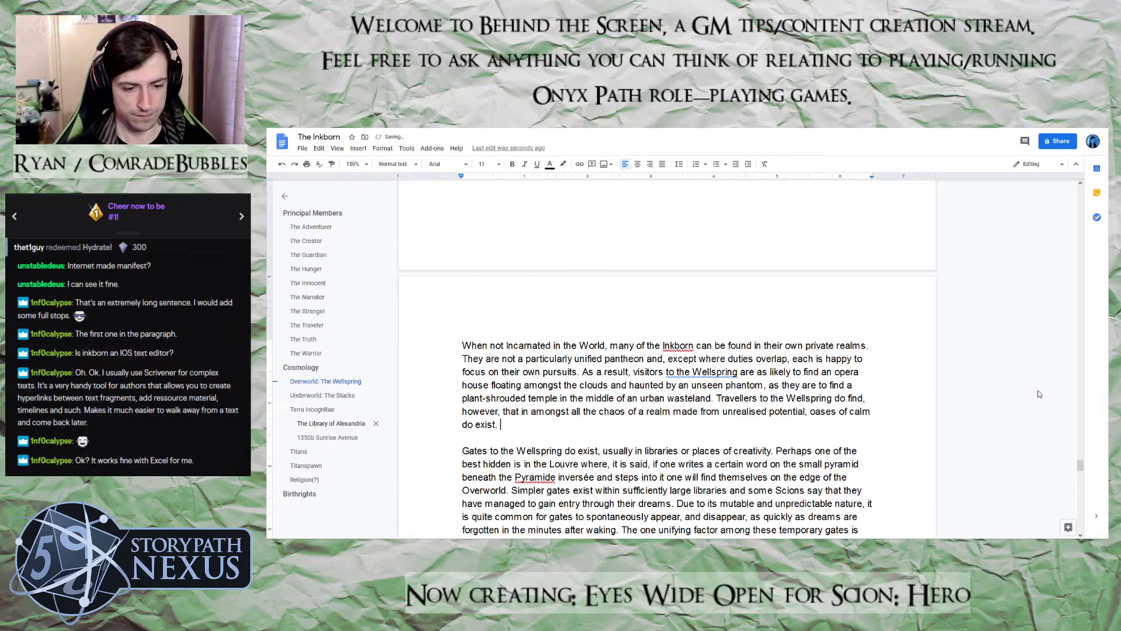
{"action": "type", "text": "The"}
Below the paragraph ending "oases of calm do exist.", start a new paragraph with "The Inkborn share their Overworld with"
{"action": "key", "text": "BackSpace"}
{"action": "key", "text": "BackSpace"}
{"action": "key", "text": "BackSpace"}
{"action": "key", "text": "BackSpace"}
{"action": "key", "text": "Return"}
{"action": "key", "text": "Return"}
{"action": "type", "text": "The In"}
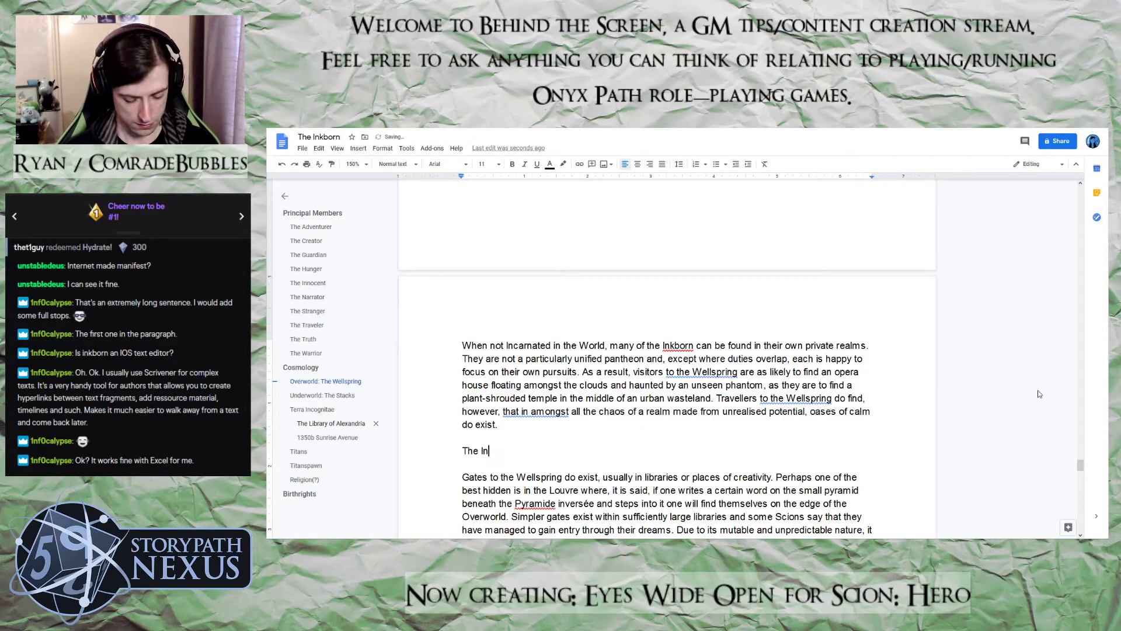
{"action": "type", "text": "kborn share "}
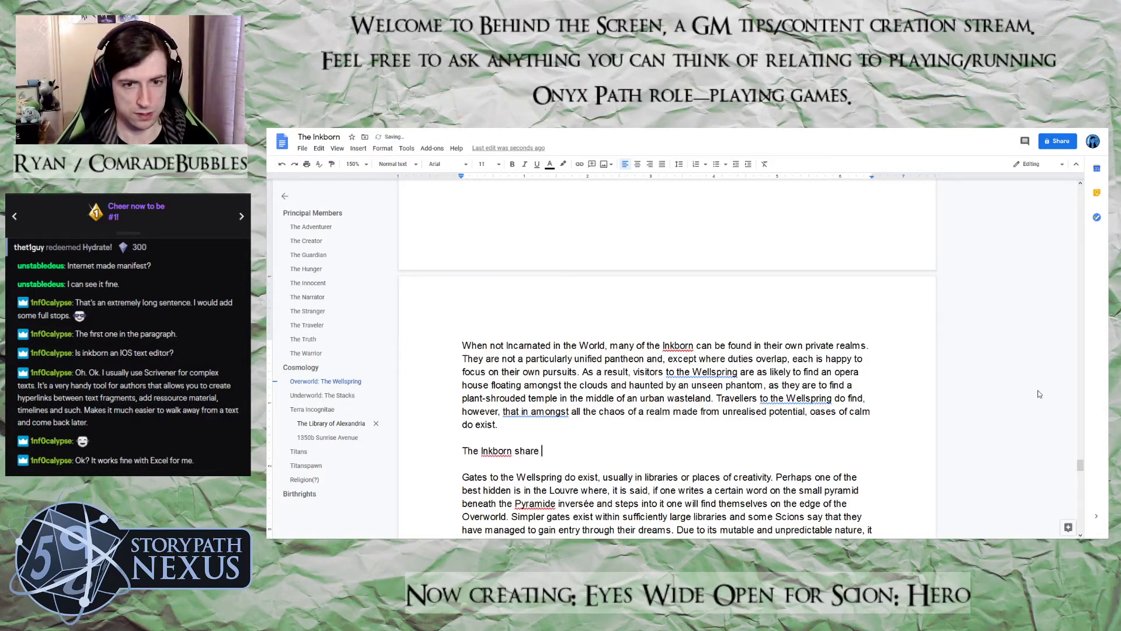
{"action": "type", "text": "their Overworld with "}
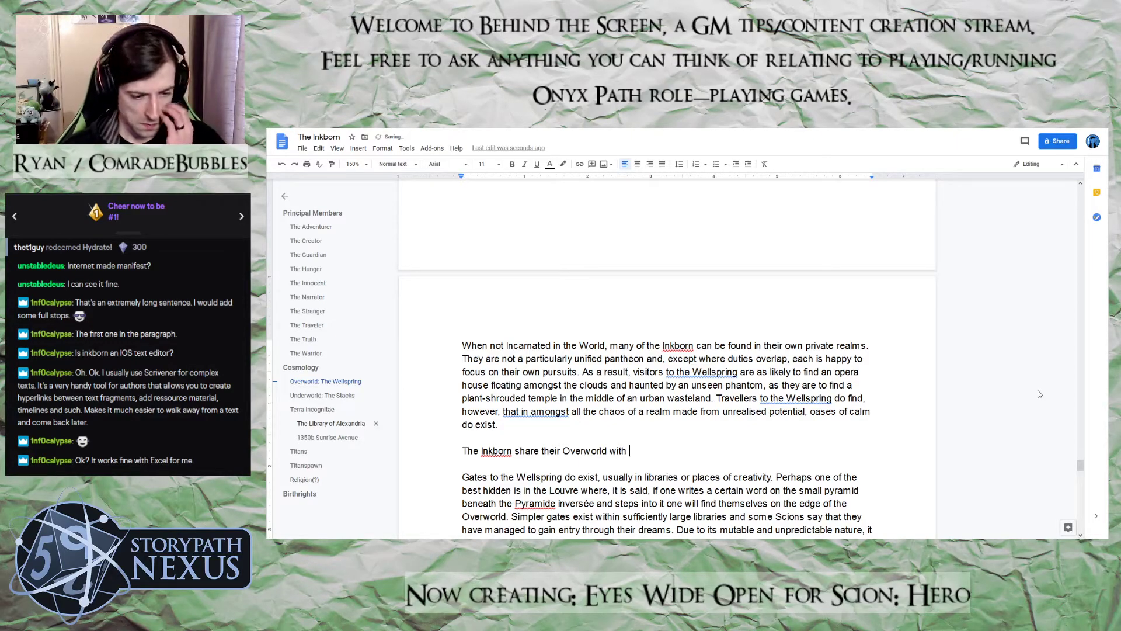
{"action": "type", "text": "numerous Legendary Creatures that have no place else to call h"}
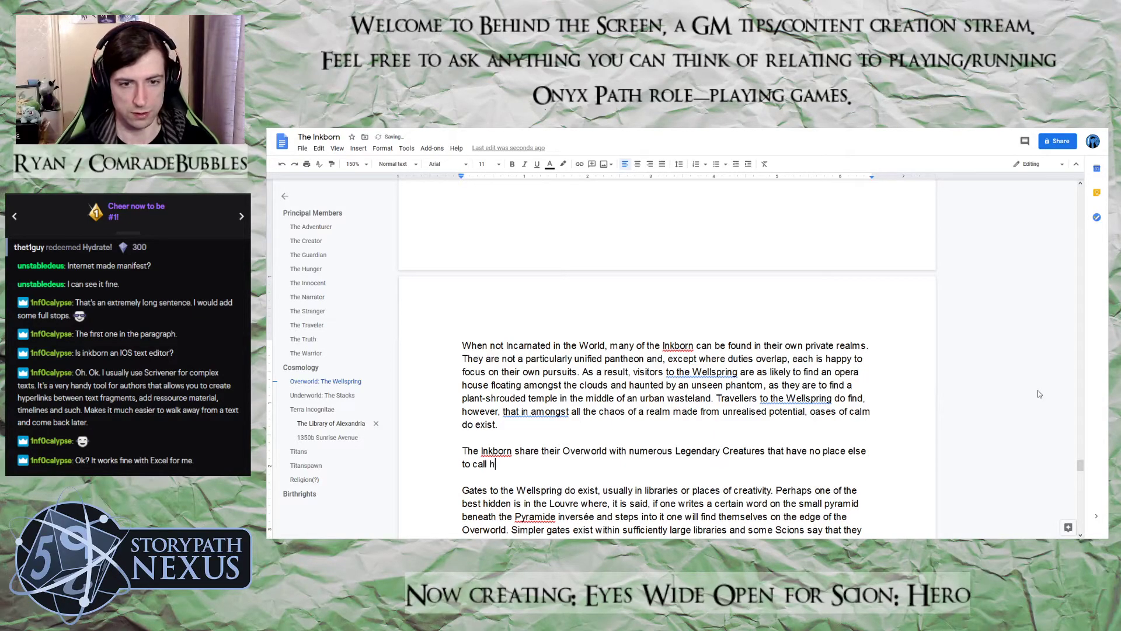
{"action": "type", "text": "ome and "}
{"action": "type", "text": "these crea"}
{"action": "type", "text": "tures"}
Extend the sentence after "call home and" with "these Denizens"
{"action": "key", "text": "BackSpace"}
{"action": "key", "text": "BackSpace"}
{"action": "key", "text": "BackSpace"}
{"action": "key", "text": "BackSpace"}
{"action": "key", "text": "BackSpace"}
{"action": "key", "text": "BackSpace"}
{"action": "key", "text": "BackSpace"}
{"action": "key", "text": "BackSpace"}
{"action": "key", "text": "BackSpace"}
{"action": "key", "text": "BackSpace"}
{"action": "type", "text": "Deni"}
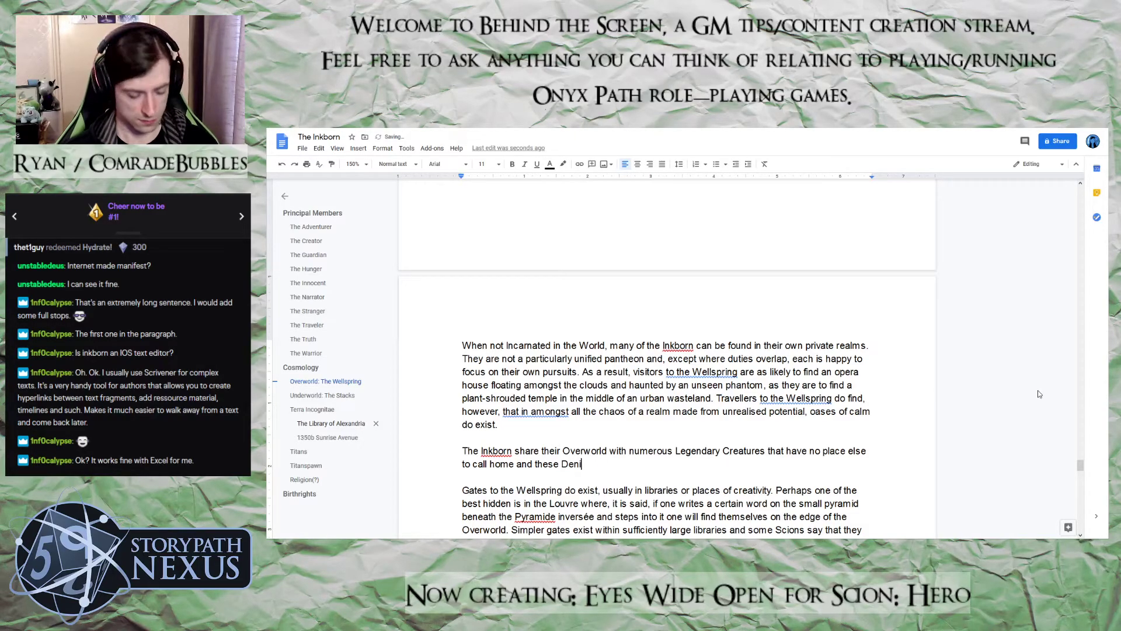
{"action": "type", "text": "zens "}
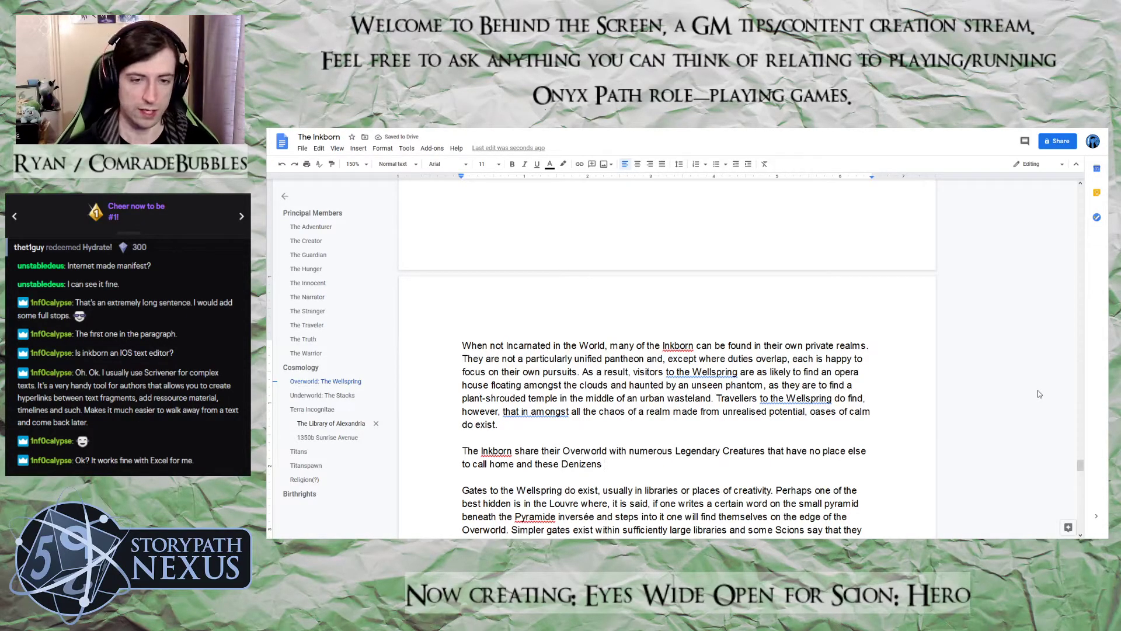
{"action": "type", "text": "have "}
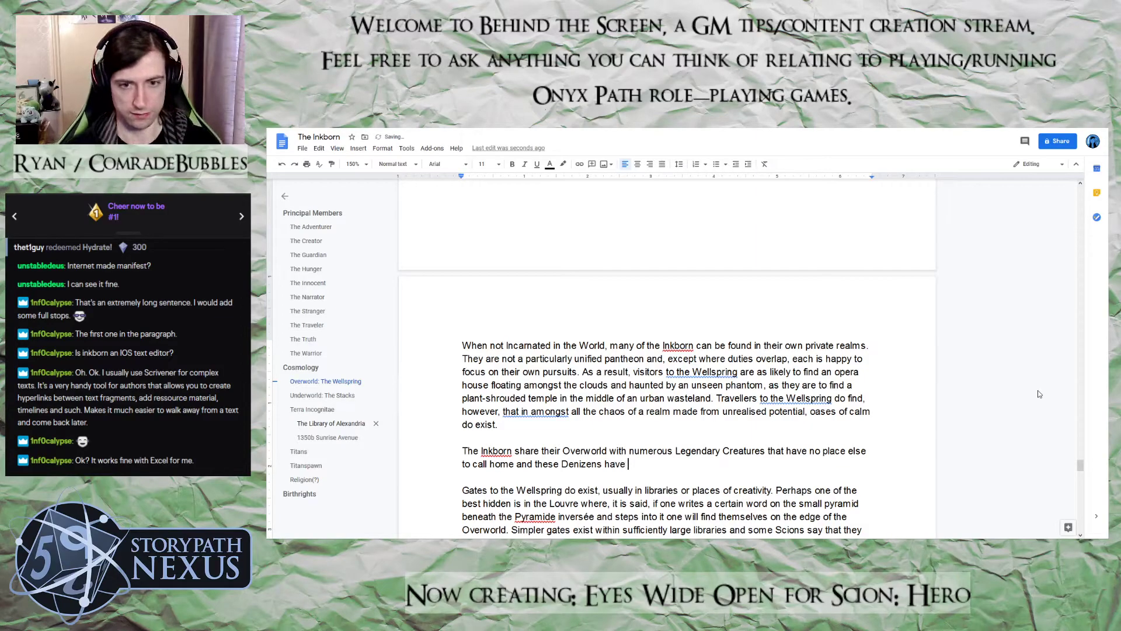
{"action": "type", "text": "become ad"}
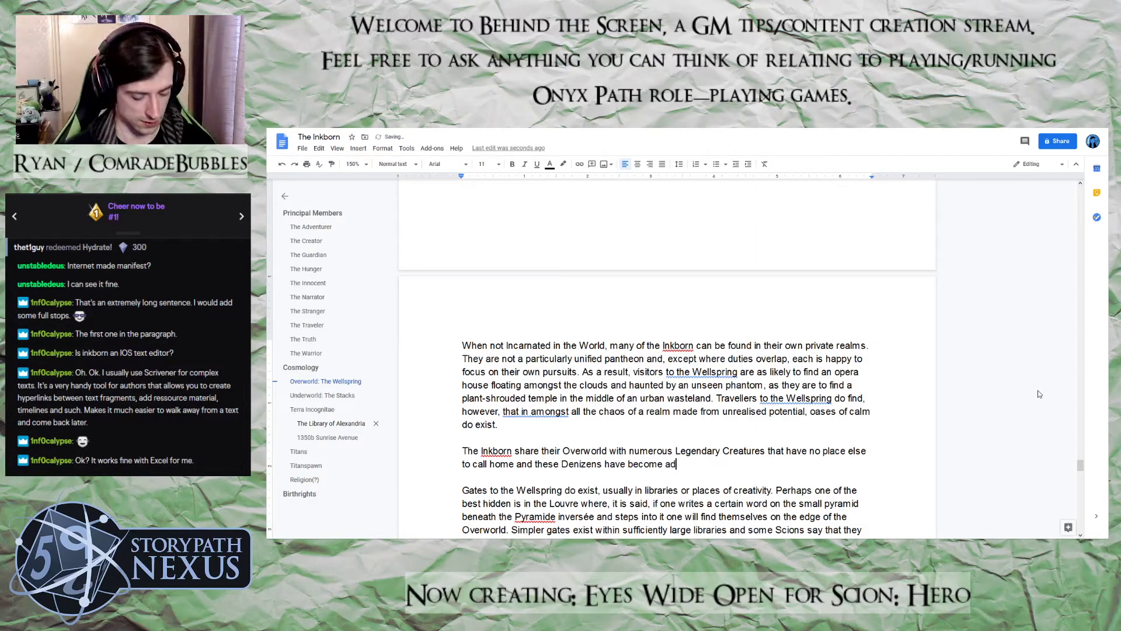
{"action": "type", "text": "ept at shaping teh ch"}
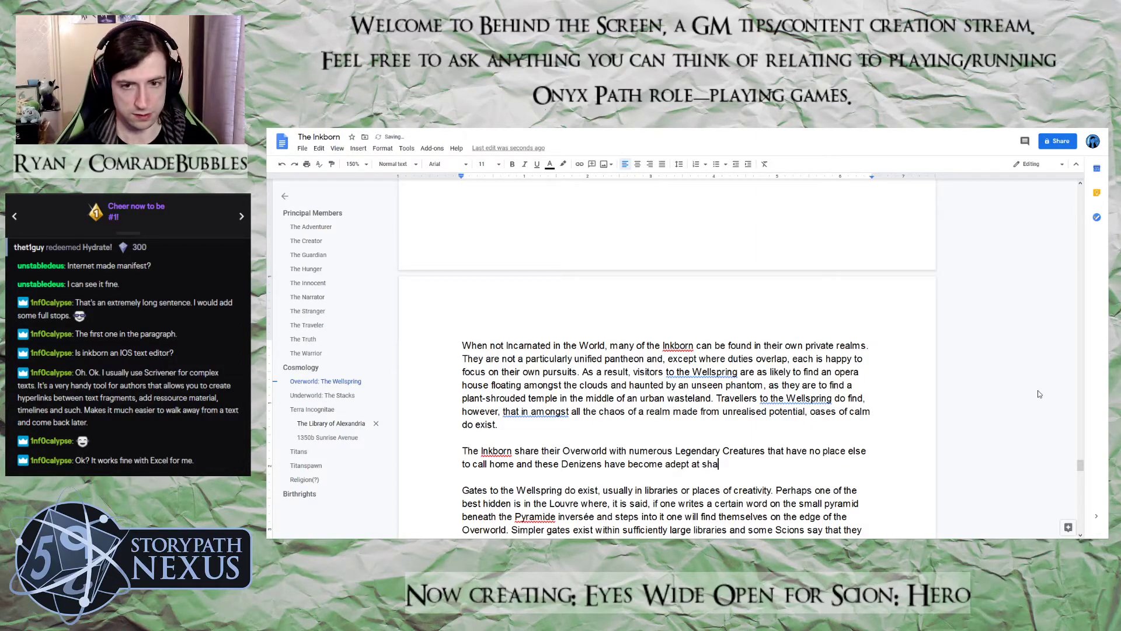
Continue the Denizens clause with "have become adept at shaping the chaos of"
{"action": "key", "text": "BackSpace"}
{"action": "key", "text": "BackSpace"}
{"action": "key", "text": "BackSpace"}
{"action": "key", "text": "BackSpace"}
{"action": "key", "text": "BackSpace"}
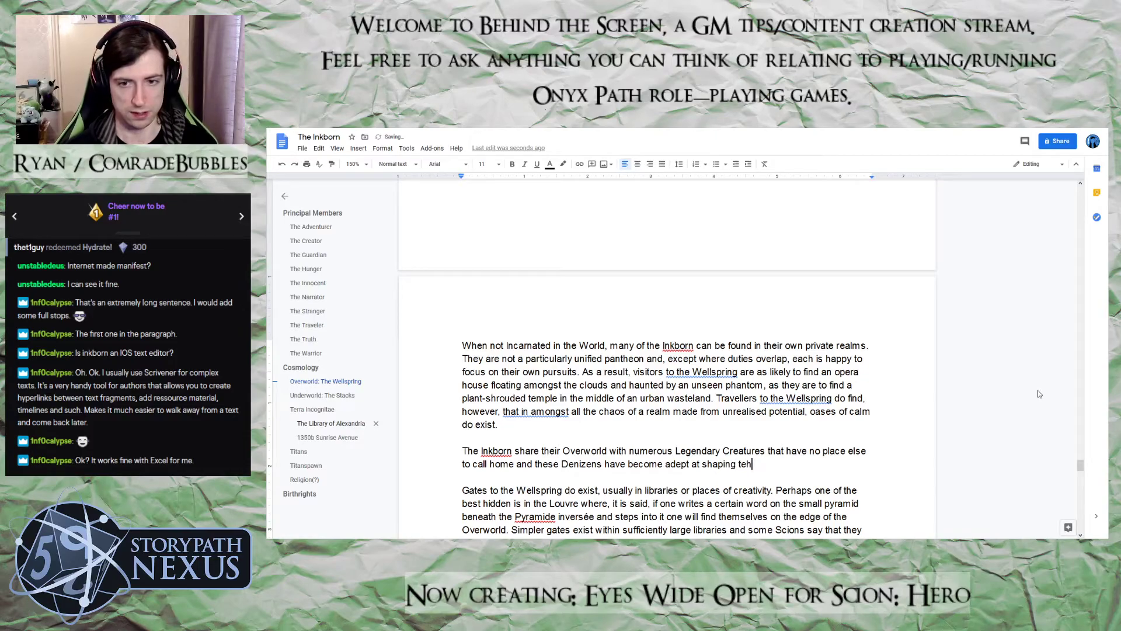
{"action": "type", "text": "he chao"}
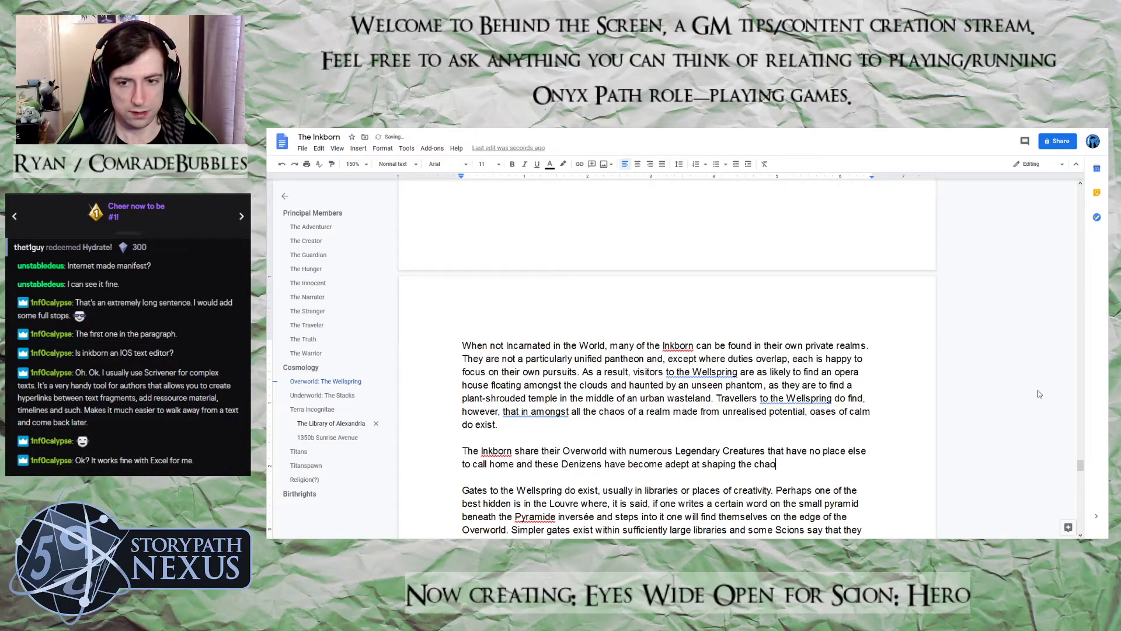
{"action": "type", "text": "s of the Wells"}
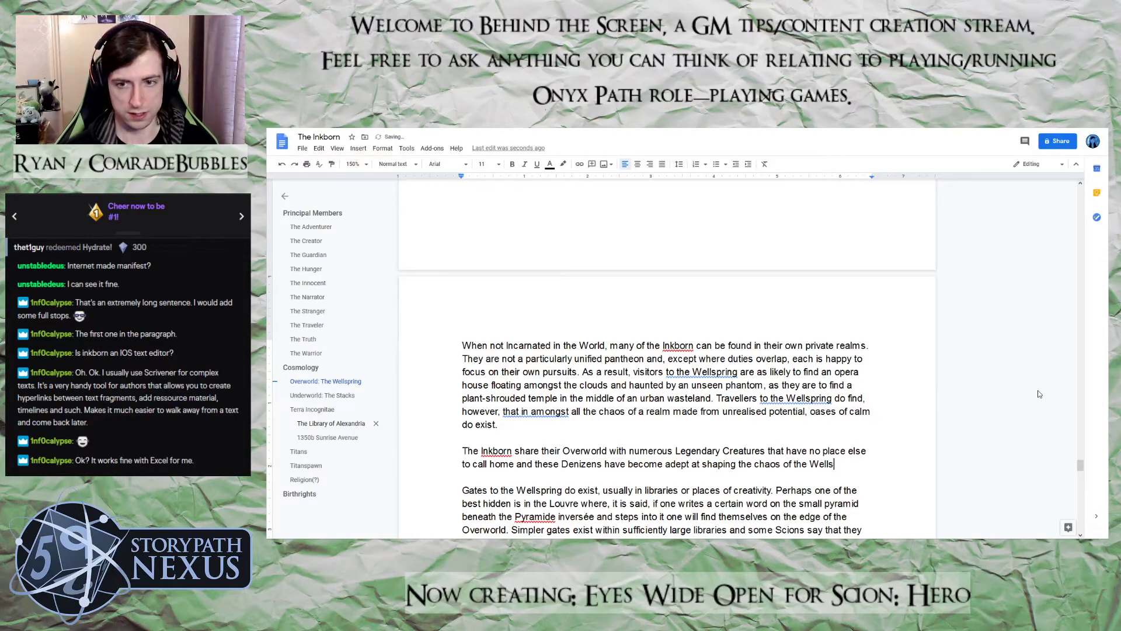
{"action": "type", "text": "pring "}
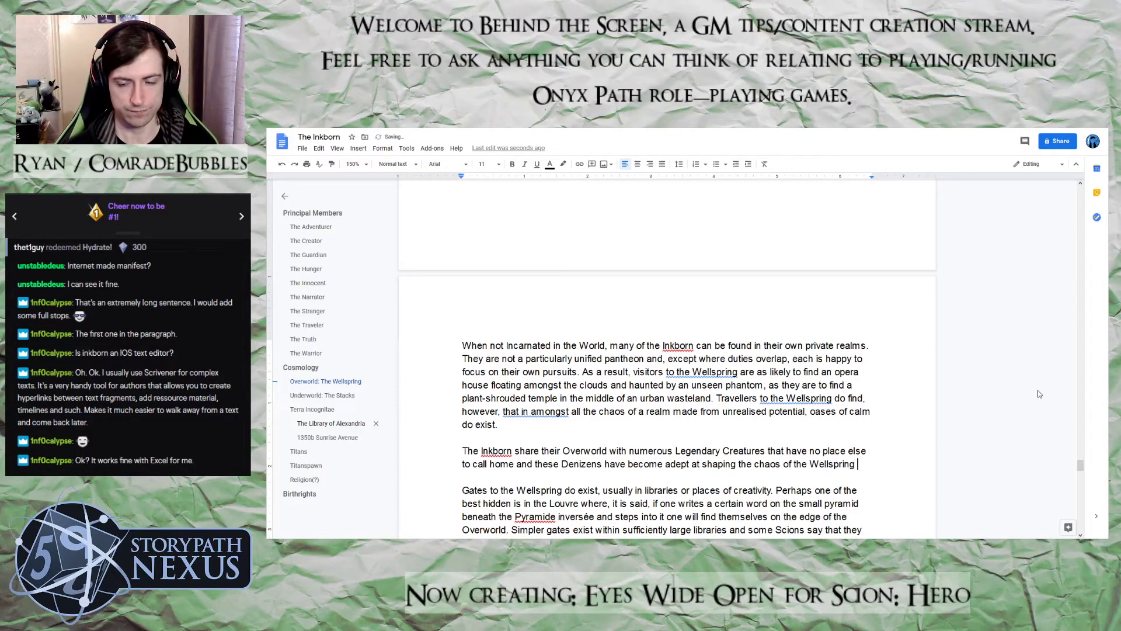
{"action": "type", "text": "to ttheir needs and"}
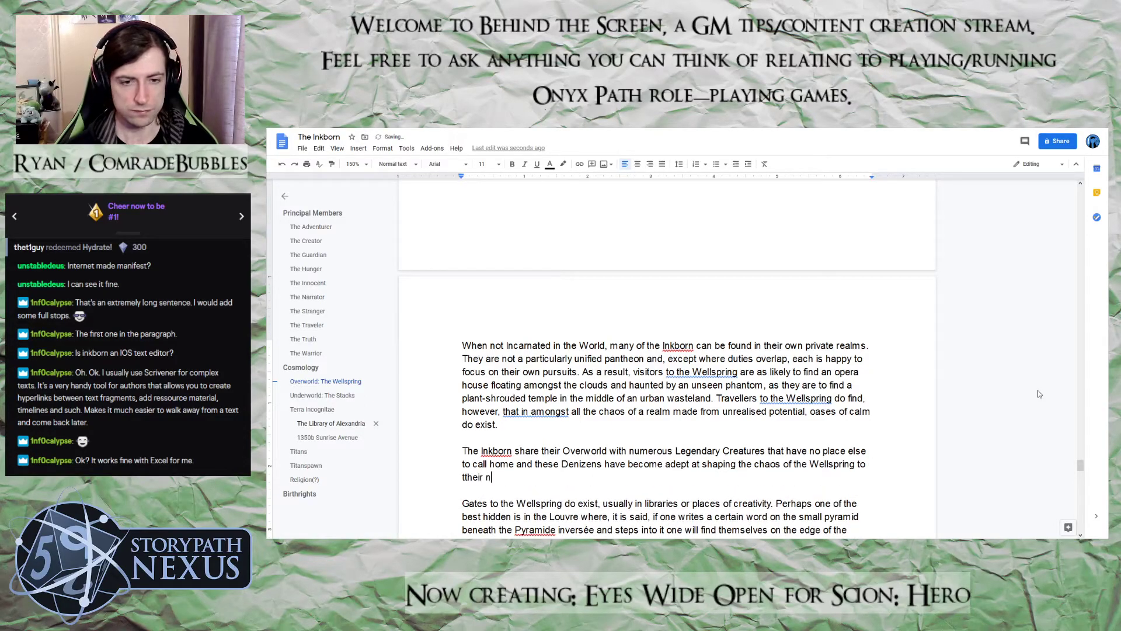
Correct the misspelled "ttheir" before "needs and" to "their", then return to the end of the sentence
{"action": "key", "text": "Left"}
{"action": "key", "text": "Left"}
{"action": "key", "text": "Left"}
{"action": "key", "text": "Left"}
{"action": "key", "text": "Left"}
{"action": "key", "text": "Left"}
{"action": "key", "text": "Left"}
{"action": "key", "text": "Left"}
{"action": "key", "text": "Left"}
{"action": "key", "text": "Left"}
{"action": "key", "text": "Left"}
{"action": "key", "text": "Left"}
{"action": "key", "text": "Left"}
{"action": "key", "text": "Left"}
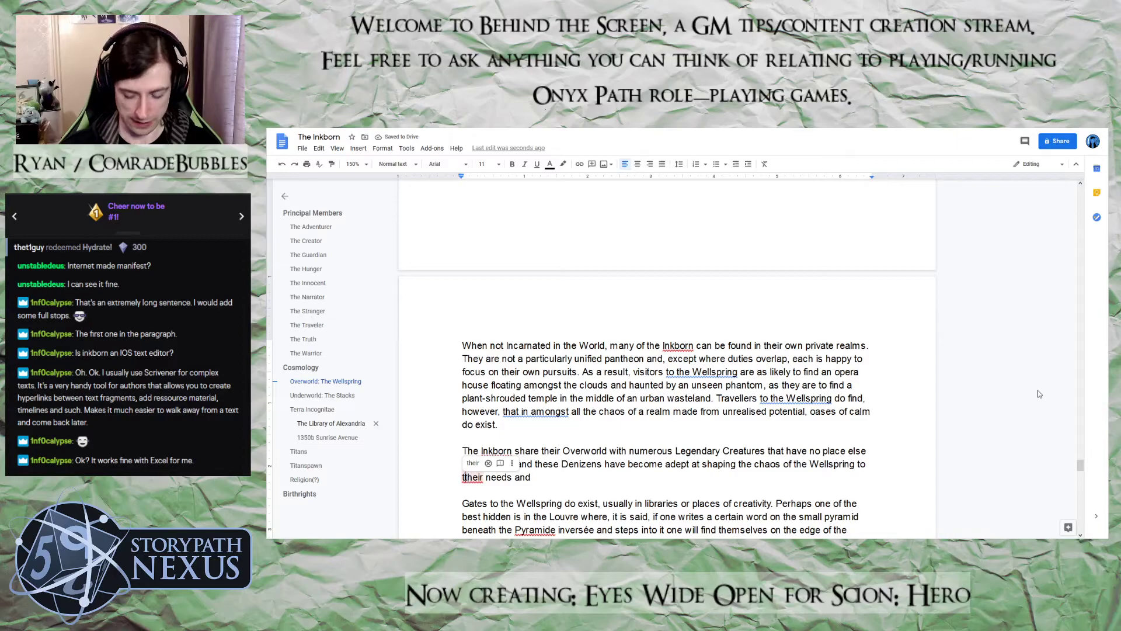
{"action": "key", "text": "BackSpace"}
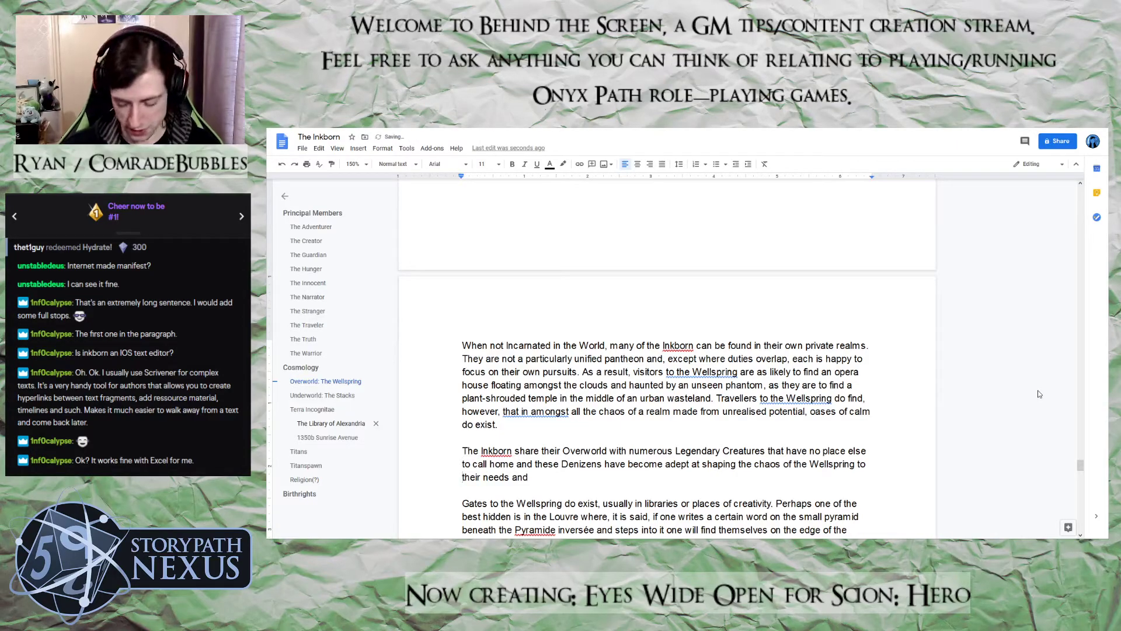
{"action": "key", "text": "Right"}
{"action": "key", "text": "Right"}
{"action": "key", "text": "Right"}
{"action": "key", "text": "Right"}
{"action": "key", "text": "Right"}
{"action": "key", "text": "Right"}
{"action": "key", "text": "Right"}
{"action": "key", "text": "Right"}
{"action": "key", "text": "Right"}
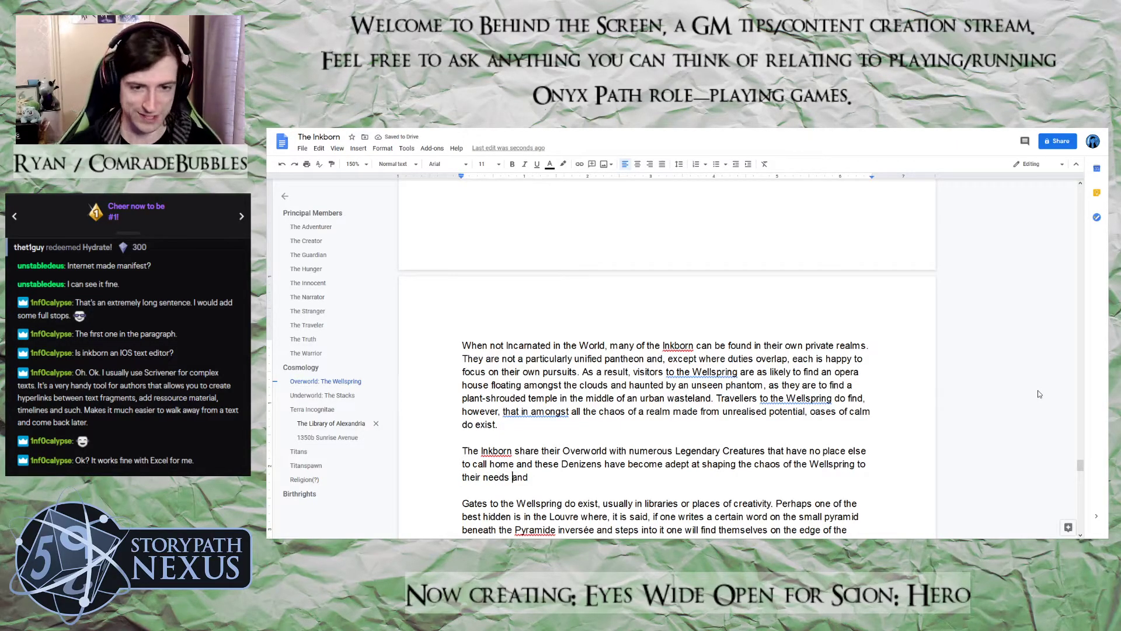
{"action": "key", "text": "Right"}
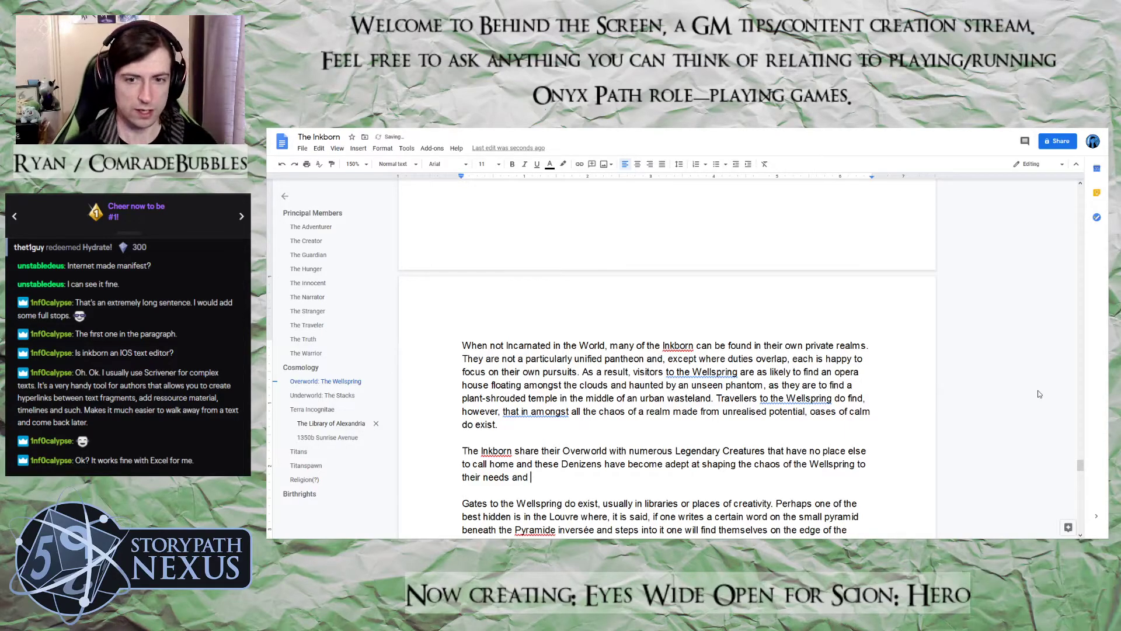
Continue the sentence after "their needs and" with "have proven, in most cases,"
{"action": "type", "text": "have p"}
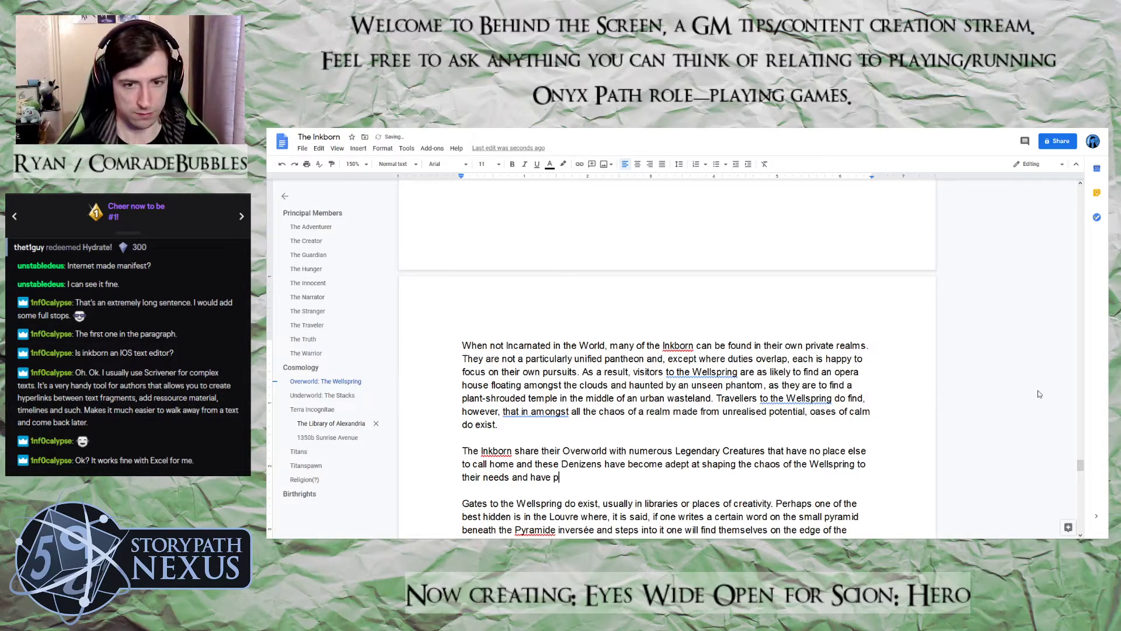
{"action": "key", "text": "BackSpace"}
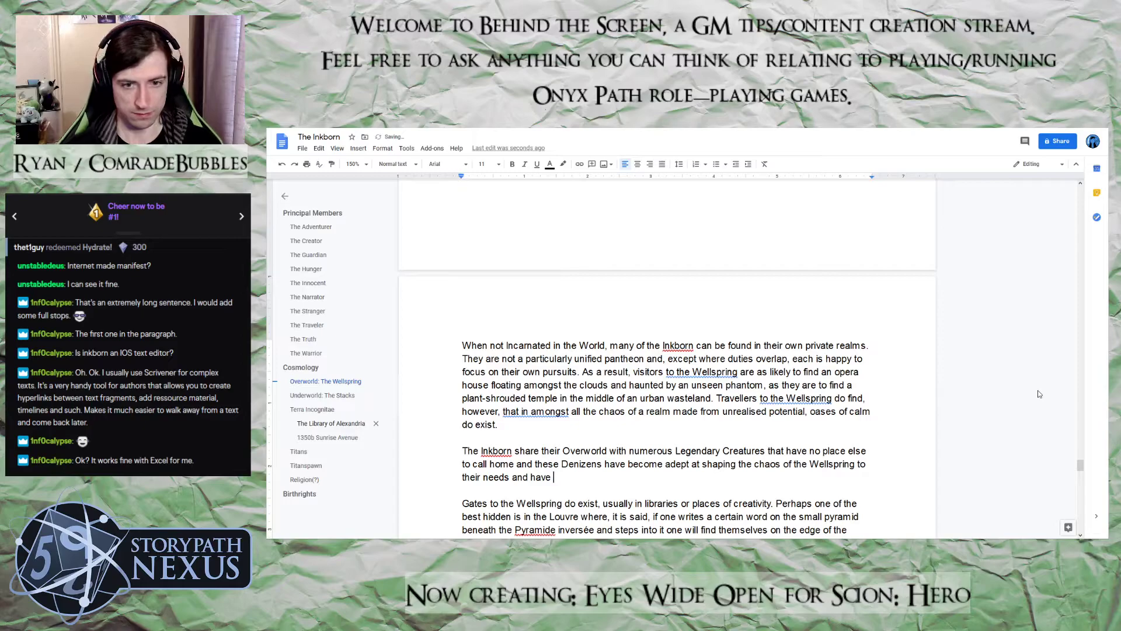
{"action": "type", "text": "proven, n m"}
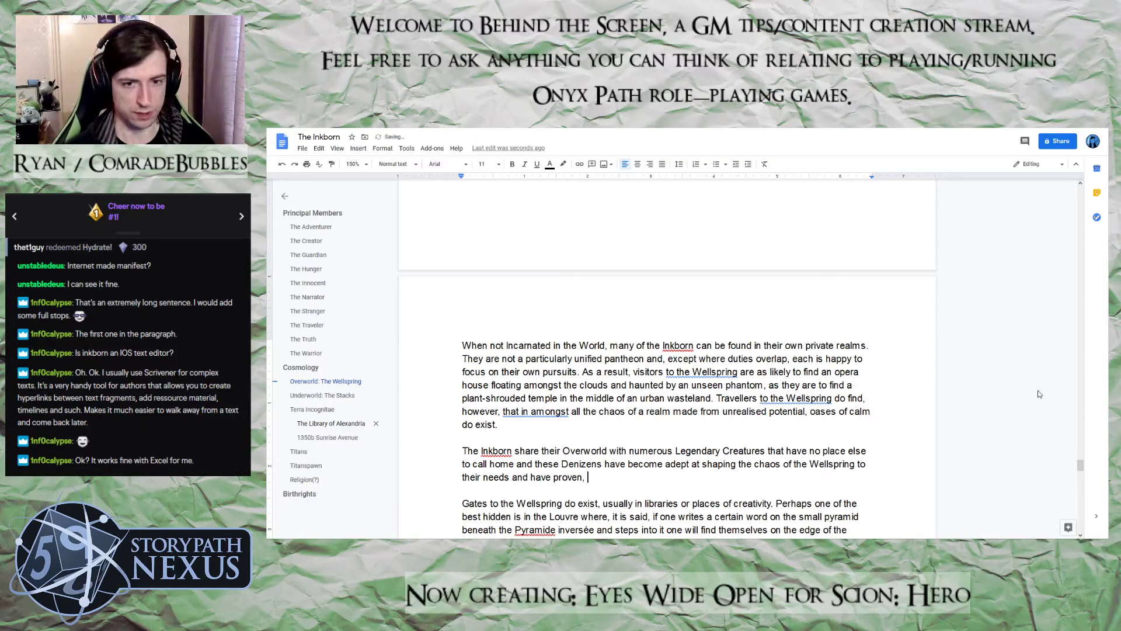
{"action": "key", "text": "BackSpace"}
{"action": "key", "text": "BackSpace"}
{"action": "key", "text": "BackSpace"}
{"action": "type", "text": "in m"}
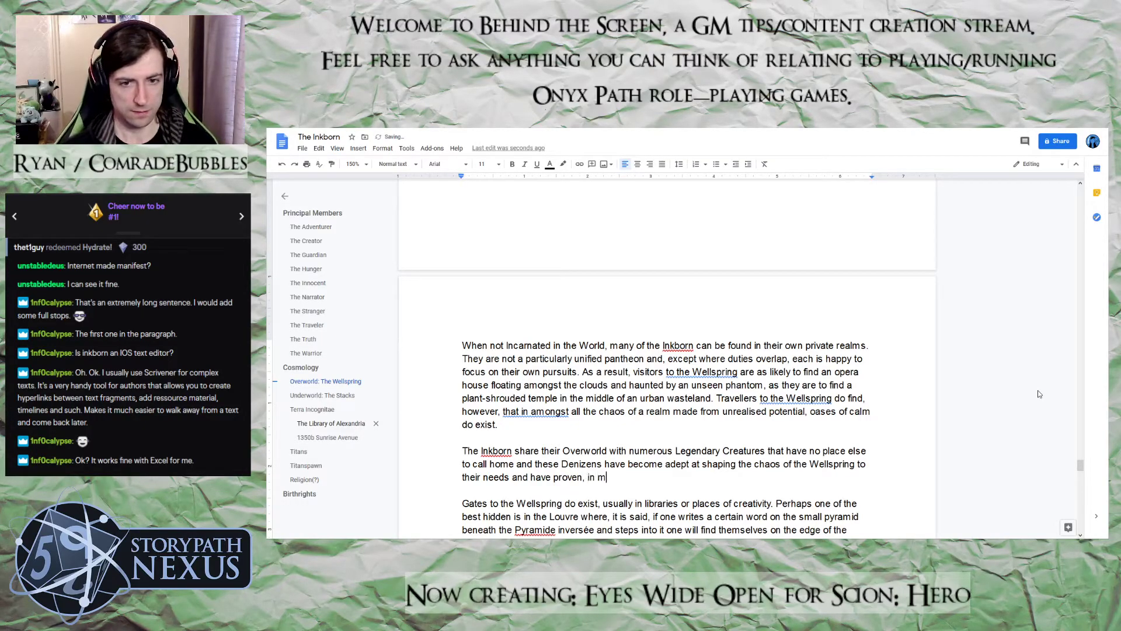
{"action": "type", "text": "ost cases"}
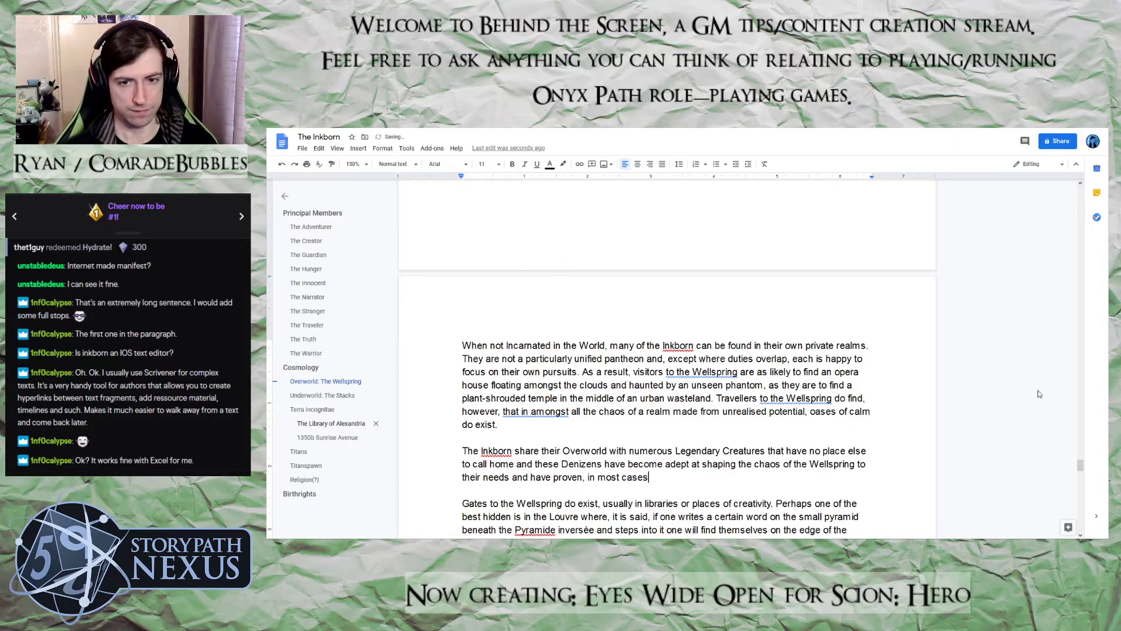
{"action": "type", "text": ", to be "}
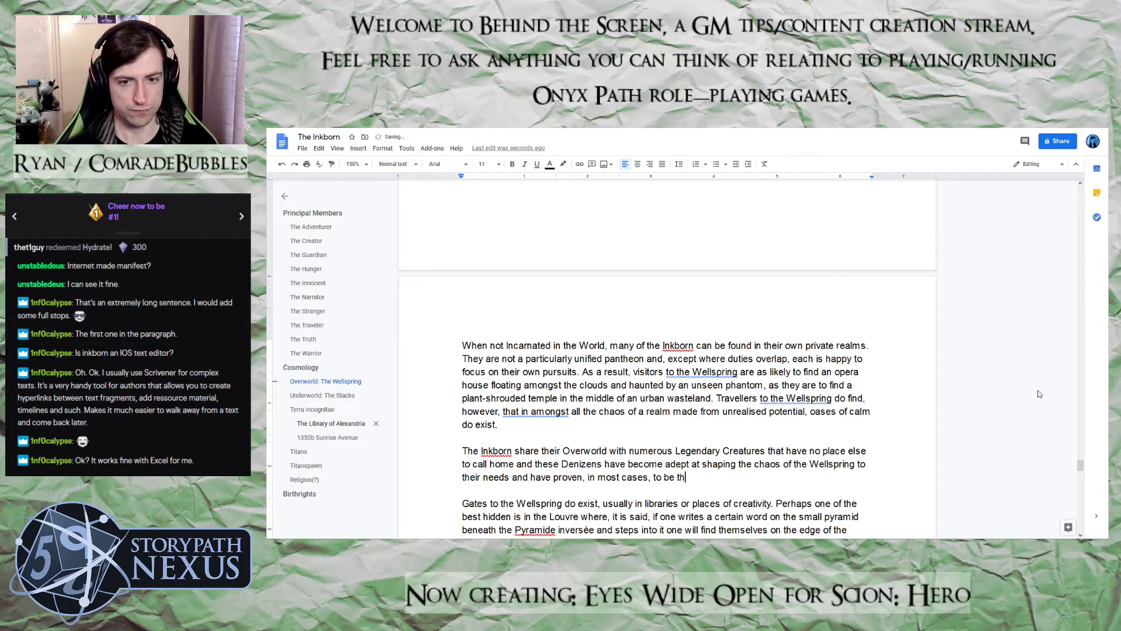
{"action": "type", "text": "most hospot"}
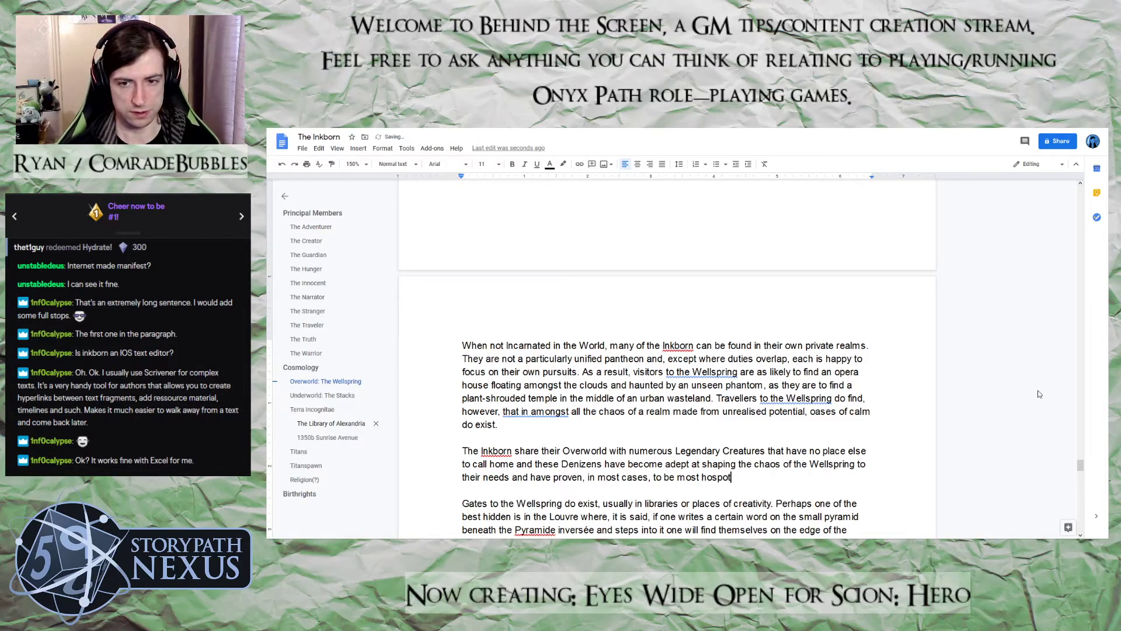
Finish the Denizens sentence with "to be most hospitable hosts."
{"action": "key", "text": "BackSpace"}
{"action": "type", "text": "itable hosts."}
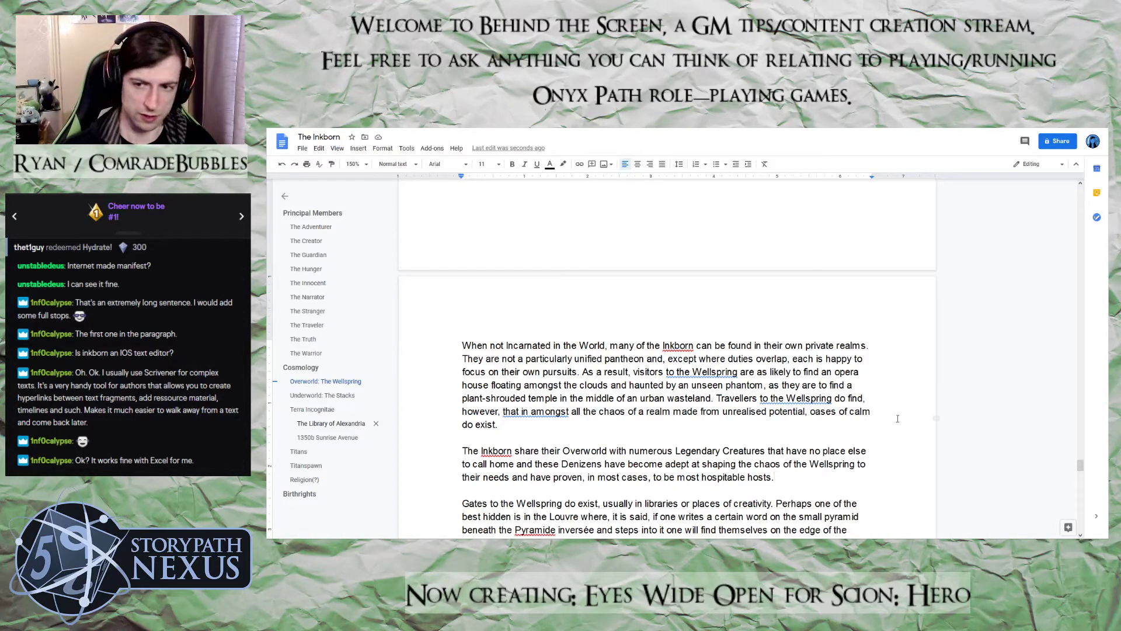
Add a new line under the Birthrights heading at the document's end, beginning with "Pantheon"
{"action": "left_click", "coordinate": [344, 438]}
{"action": "scroll", "coordinate": [680, 445], "scroll_direction": "down", "scroll_amount": 3}
{"action": "scroll", "coordinate": [680, 445], "scroll_direction": "up", "scroll_amount": 1}
{"action": "scroll", "coordinate": [687, 472], "scroll_direction": "down", "scroll_amount": 2}
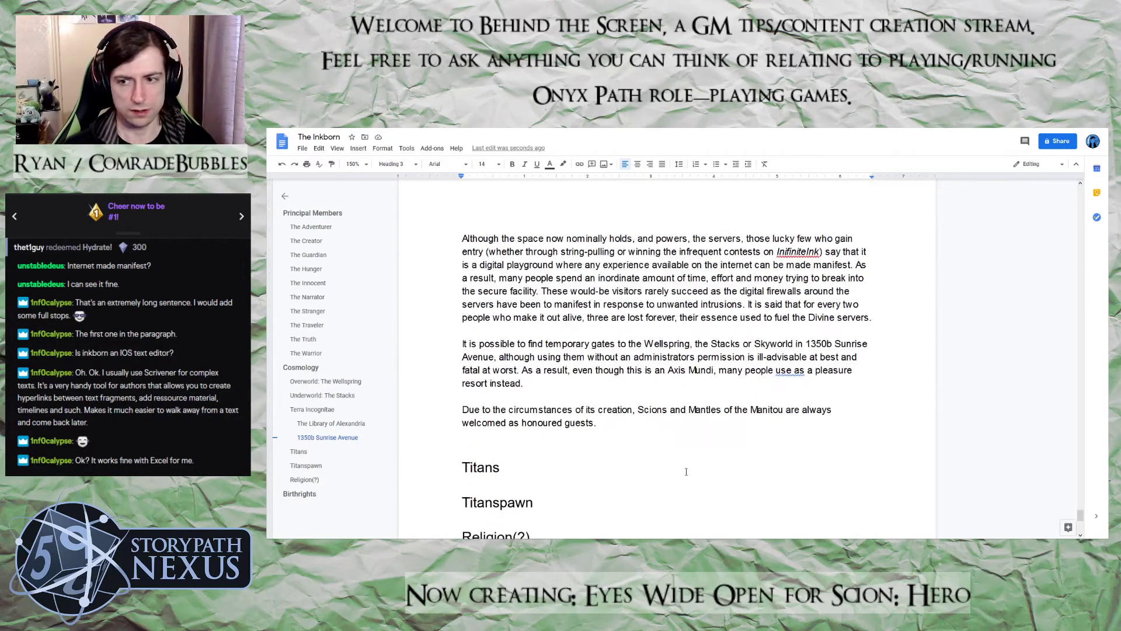
{"action": "scroll", "coordinate": [686, 471], "scroll_direction": "up", "scroll_amount": 1}
{"action": "left_click_drag", "start_coordinate": [1081, 517], "coordinate": [1082, 525]}
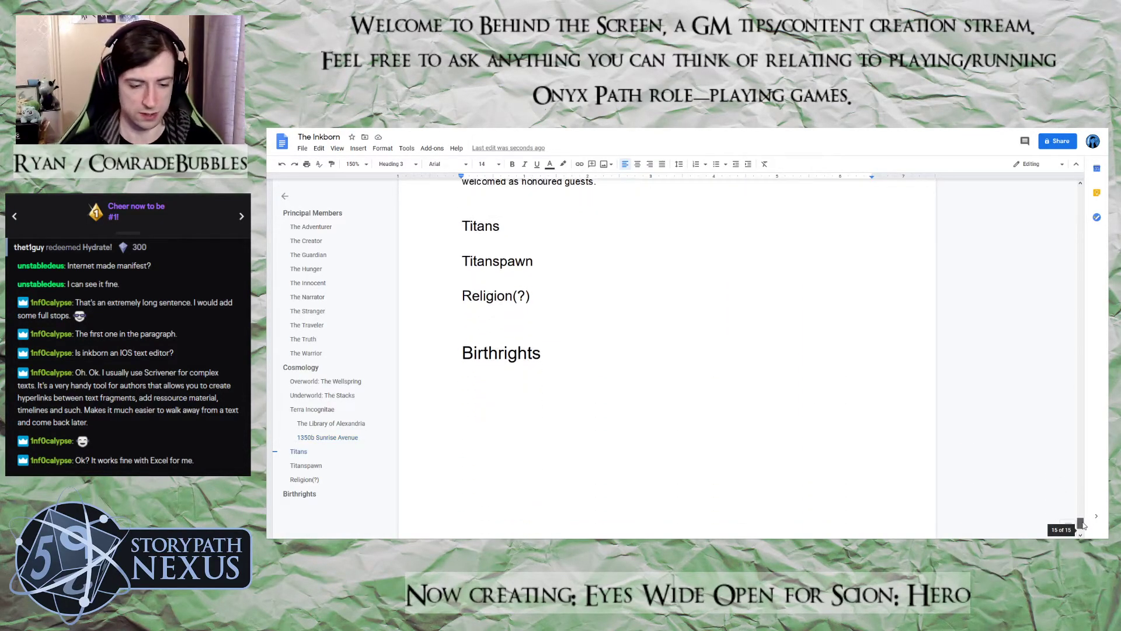
{"action": "scroll", "coordinate": [593, 389], "scroll_direction": "up", "scroll_amount": 3}
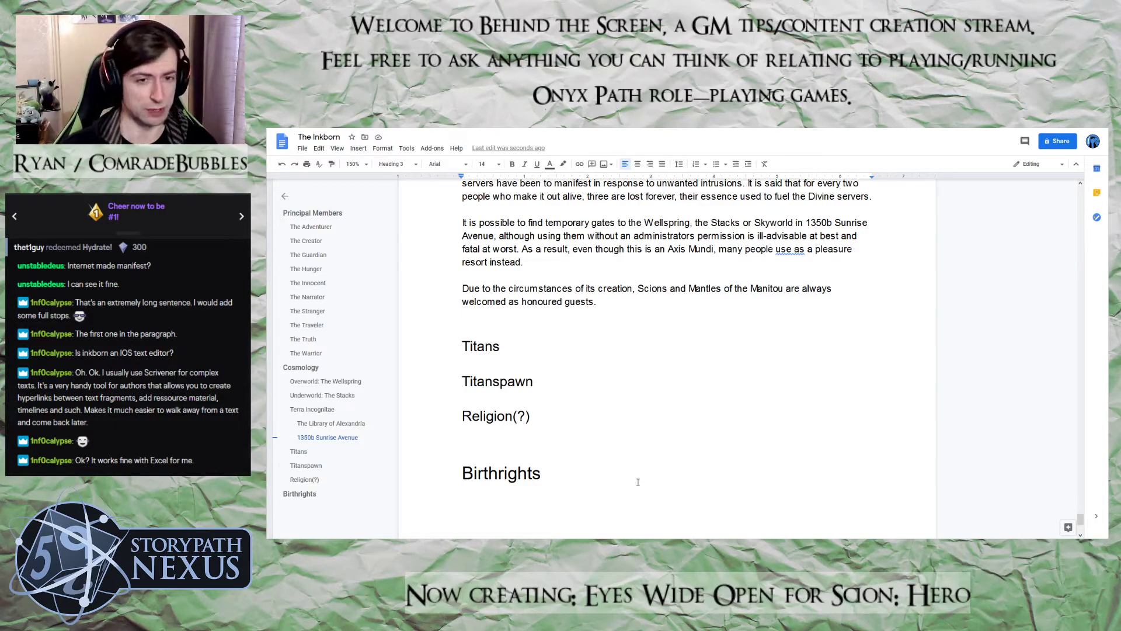
{"action": "left_click", "coordinate": [587, 482]}
{"action": "key", "text": "Return"}
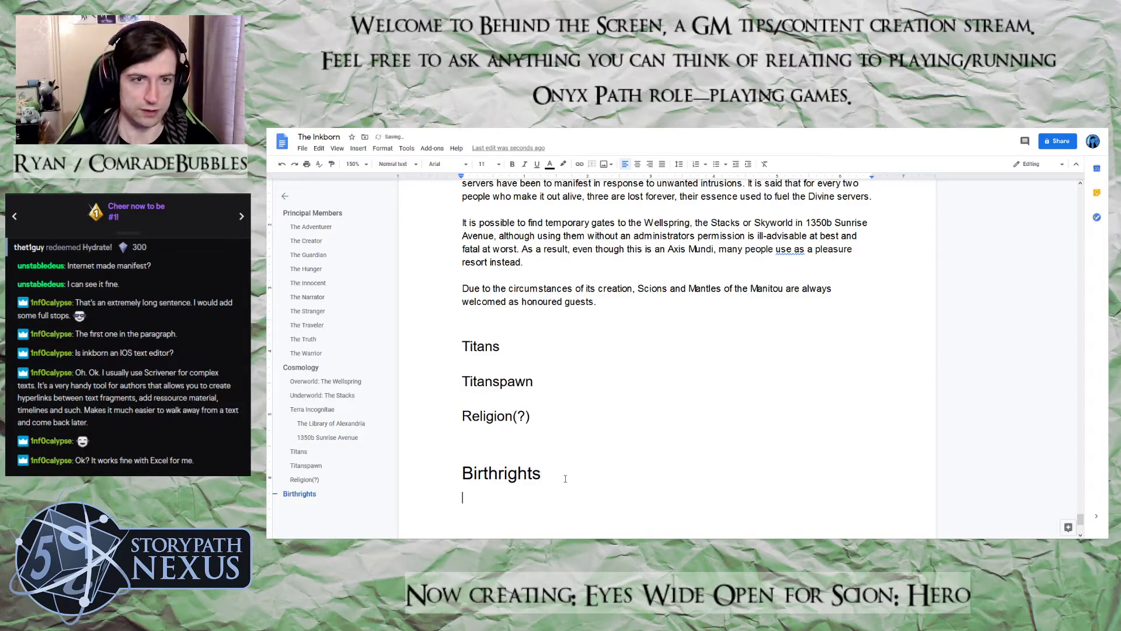
{"action": "type", "text": "Pantheon"}
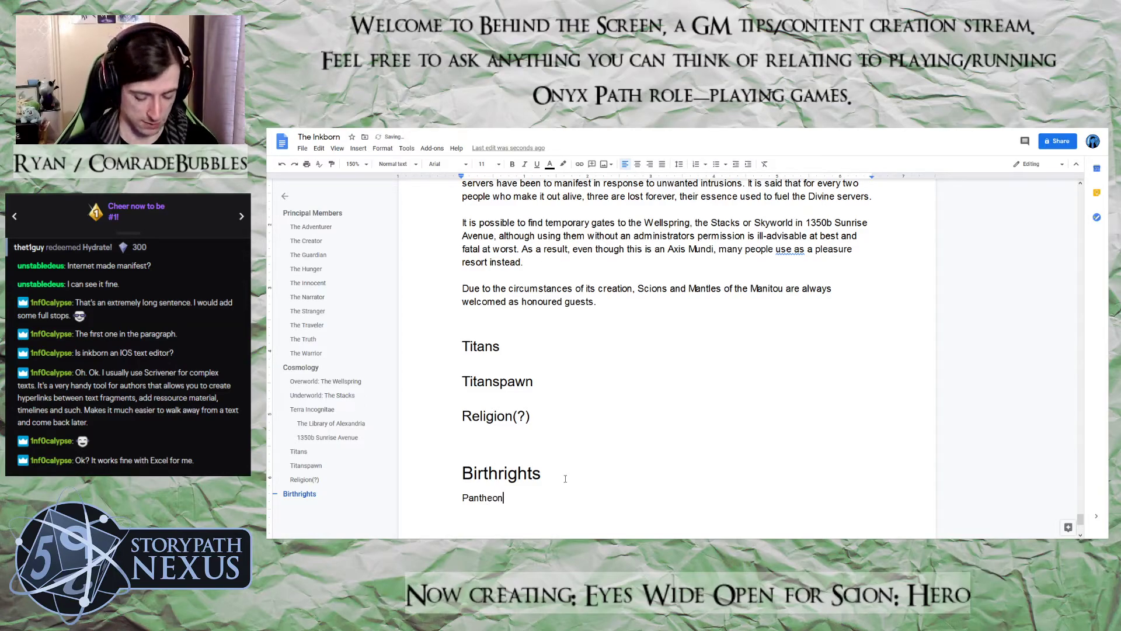
{"action": "type", "text": " SPeci"}
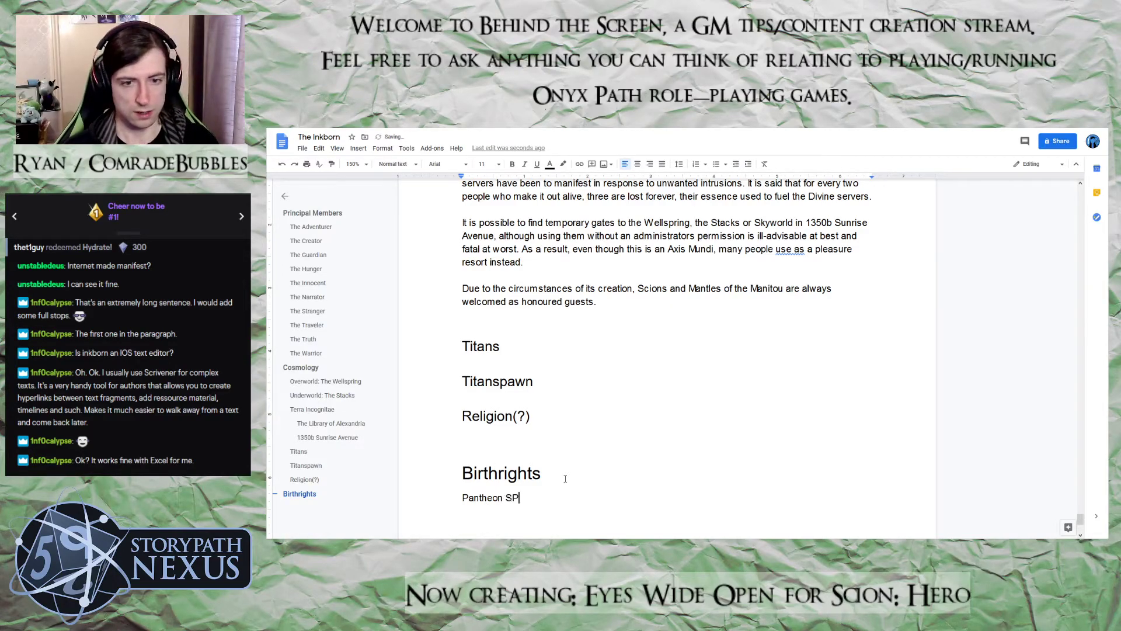
Complete the line under Birthrights so that it reads "Pantheon Specific Purview"
{"action": "key", "text": "BackSpace"}
{"action": "key", "text": "BackSpace"}
{"action": "key", "text": "BackSpace"}
{"action": "key", "text": "BackSpace"}
{"action": "type", "text": "peci"}
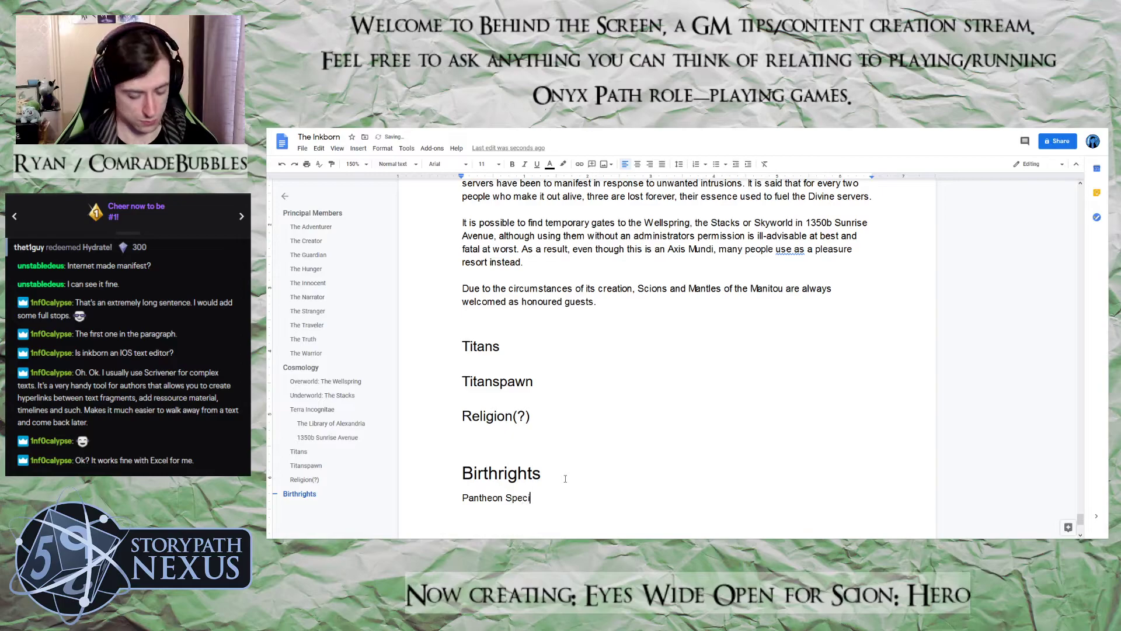
{"action": "type", "text": "fic Purbi"}
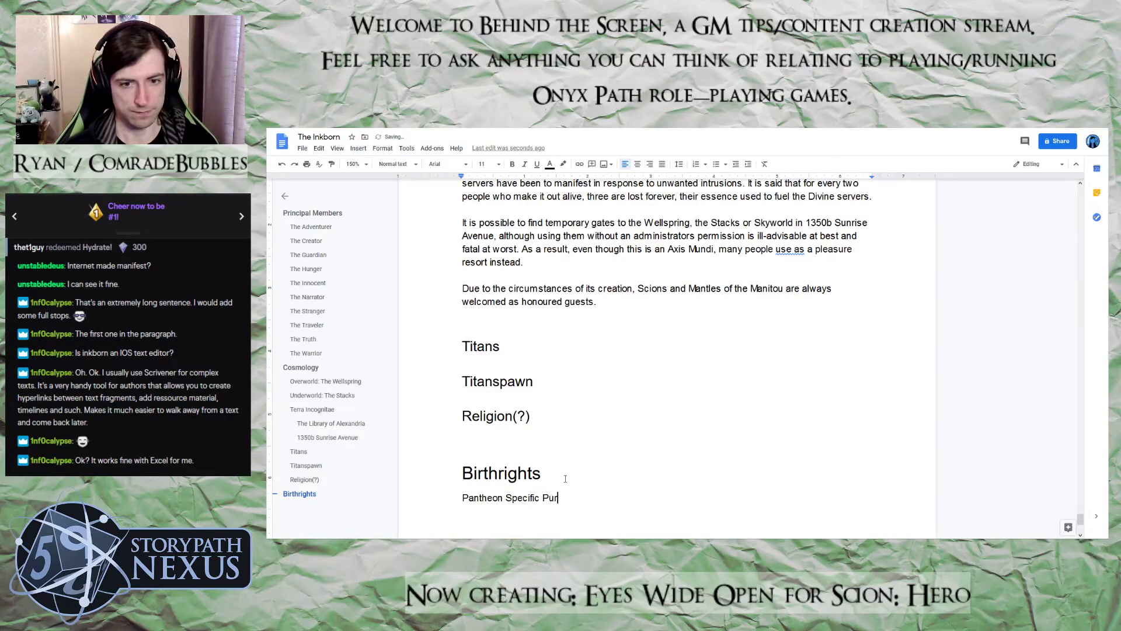
{"action": "key", "text": "BackSpace"}
{"action": "key", "text": "BackSpace"}
{"action": "key", "text": "BackSpace"}
{"action": "type", "text": "rview"}
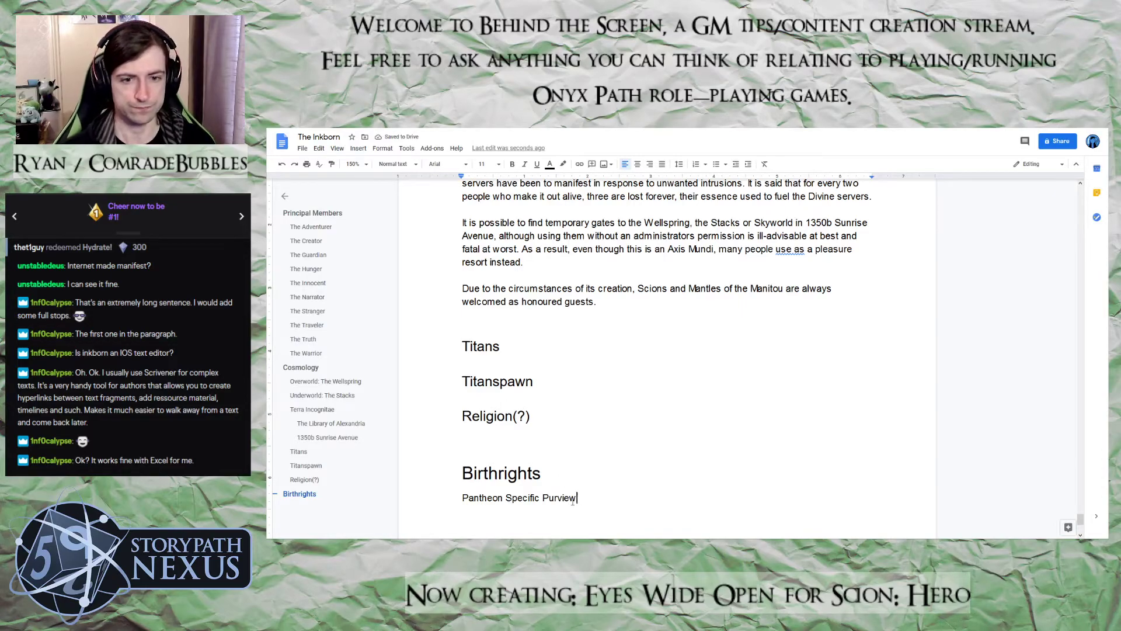
Apply the Heading 1 style to the "Pantheon Specific Purview" line under Birthrights
{"action": "left_click_drag", "start_coordinate": [582, 500], "coordinate": [356, 504]}
{"action": "left_click", "coordinate": [397, 164]}
{"action": "mouse_move", "coordinate": [432, 288]}
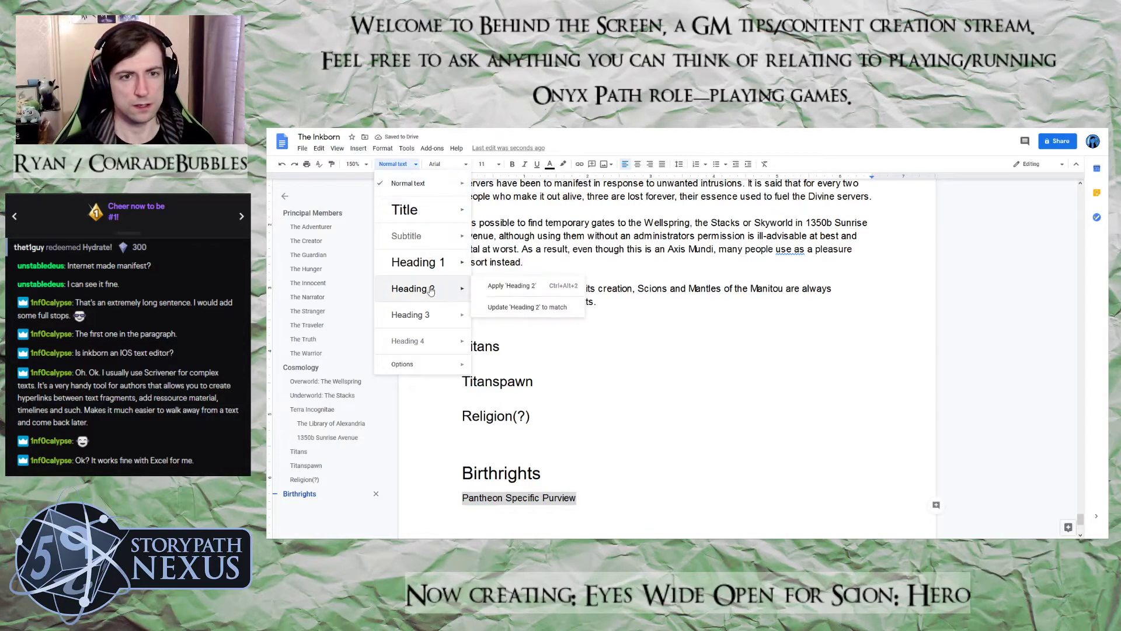
{"action": "left_click", "coordinate": [421, 270]}
{"action": "left_click", "coordinate": [650, 495]}
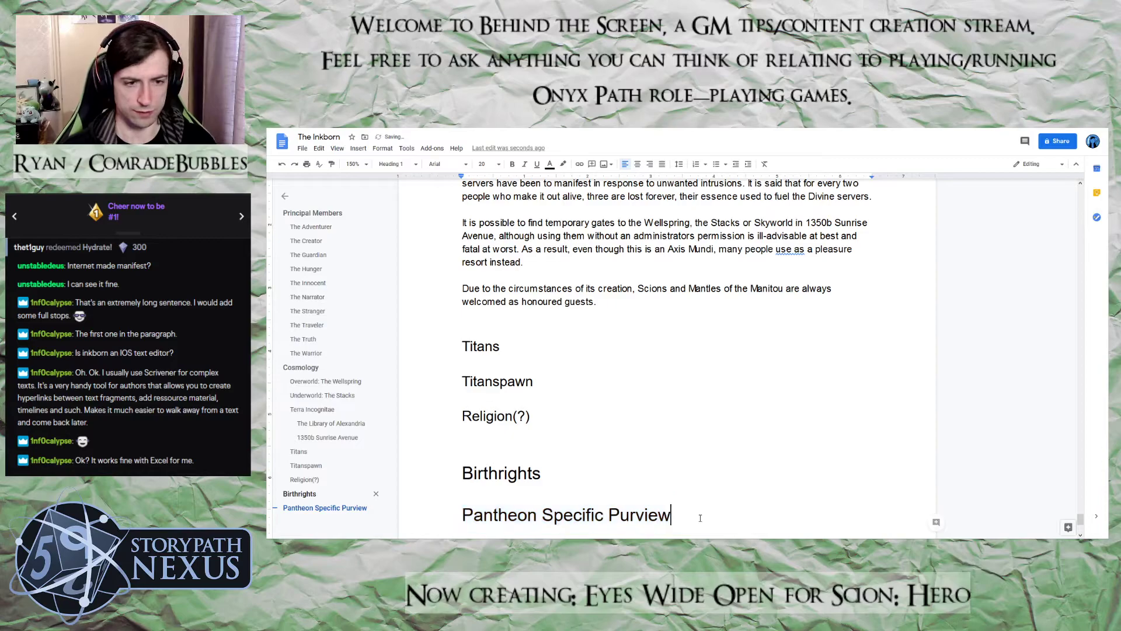
Remove the extra blank line between the paragraph ending "welcomed as honoured guests." and the Titans heading
{"action": "scroll", "coordinate": [666, 491], "scroll_direction": "up", "scroll_amount": 3}
{"action": "scroll", "coordinate": [671, 486], "scroll_direction": "down", "scroll_amount": 5}
{"action": "scroll", "coordinate": [671, 486], "scroll_direction": "up", "scroll_amount": 2}
{"action": "scroll", "coordinate": [671, 486], "scroll_direction": "up", "scroll_amount": 2}
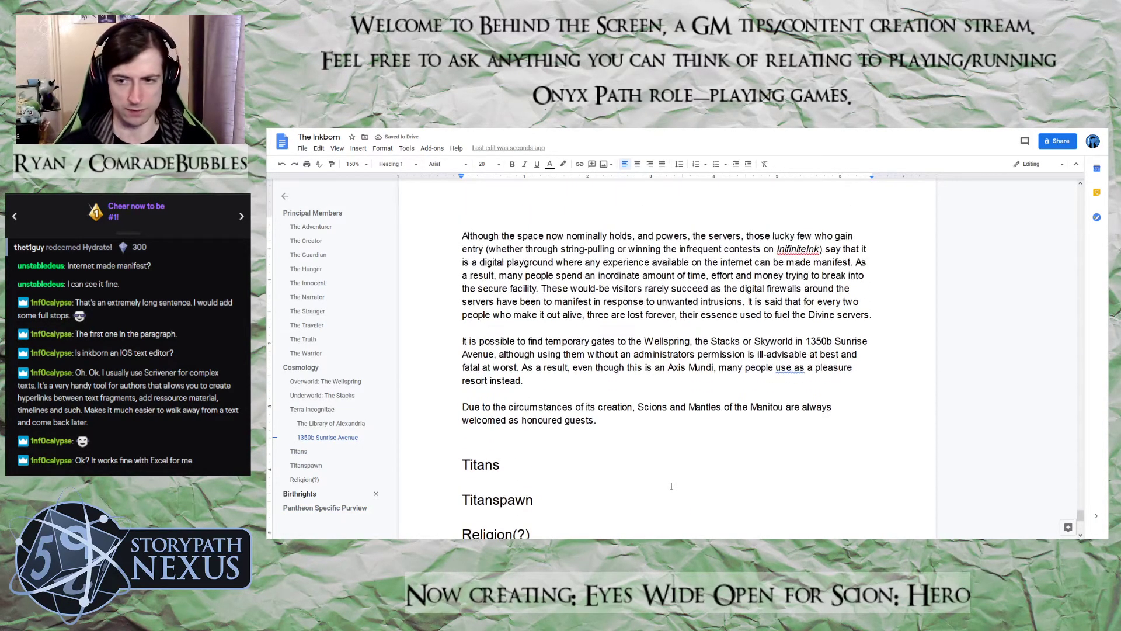
{"action": "left_click", "coordinate": [476, 434]}
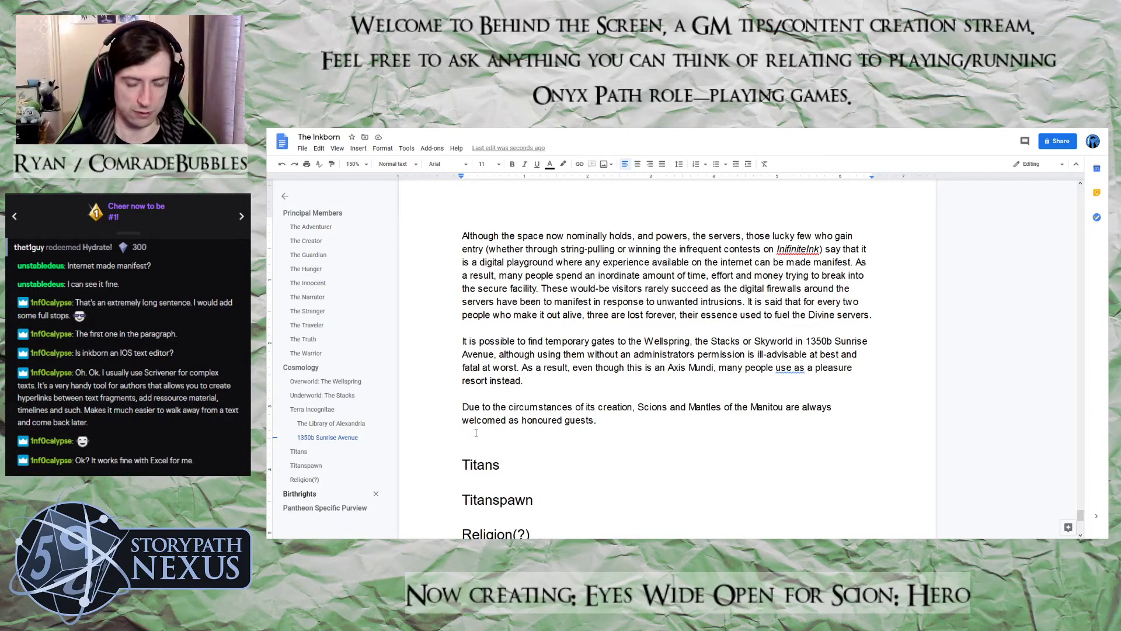
{"action": "key", "text": "Delete"}
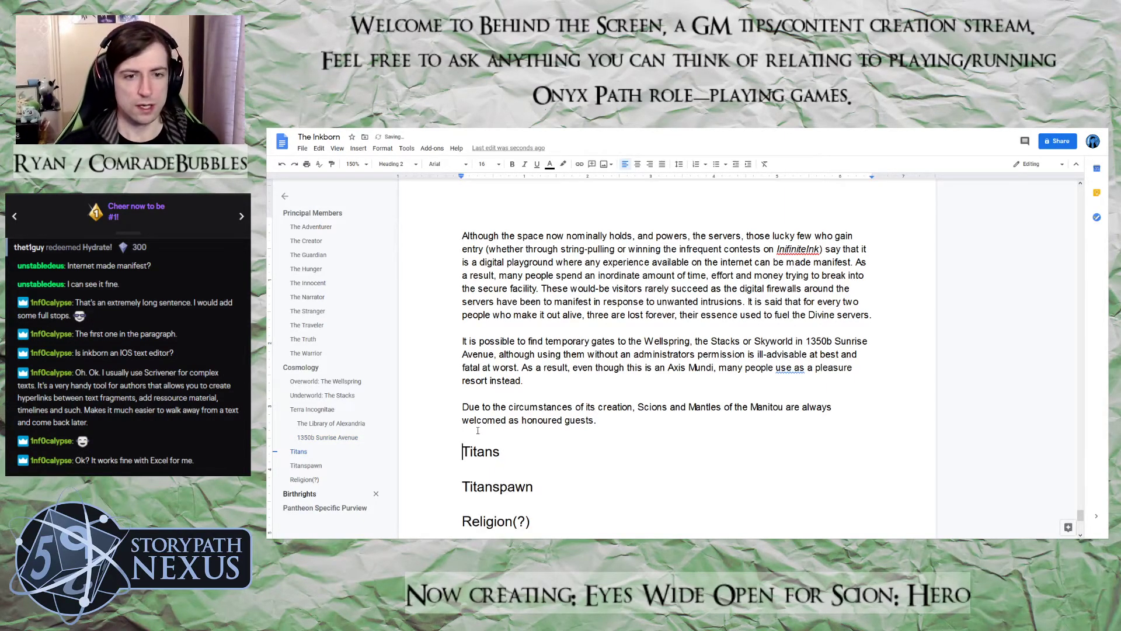
{"action": "scroll", "coordinate": [477, 432], "scroll_direction": "down", "scroll_amount": 2}
{"action": "scroll", "coordinate": [635, 415], "scroll_direction": "up", "scroll_amount": 4}
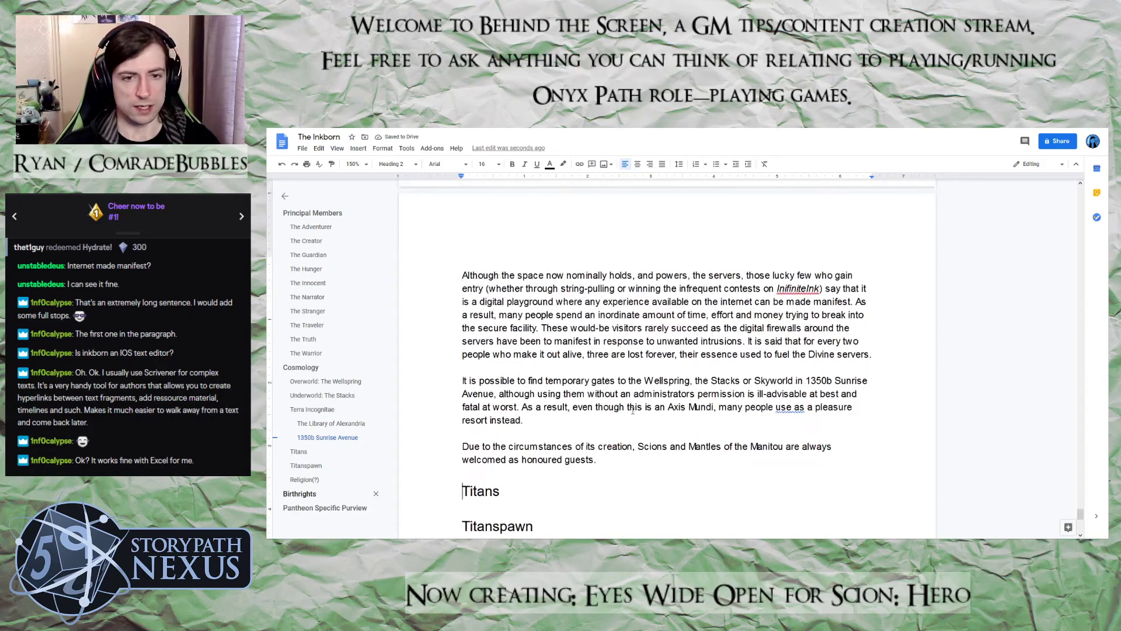
{"action": "scroll", "coordinate": [634, 414], "scroll_direction": "up", "scroll_amount": 4}
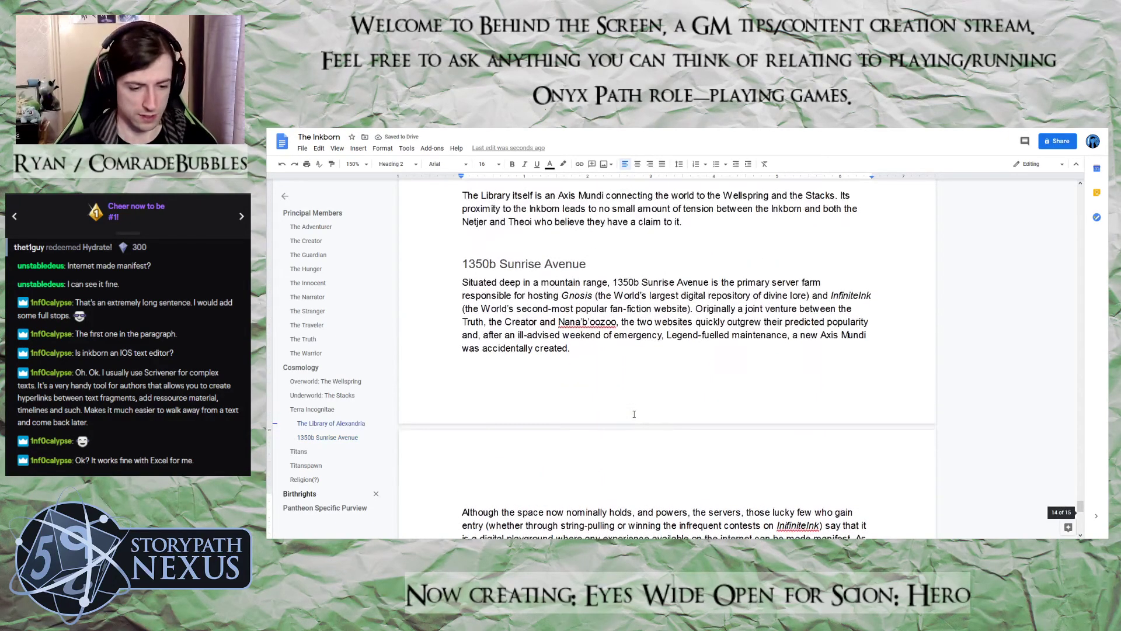